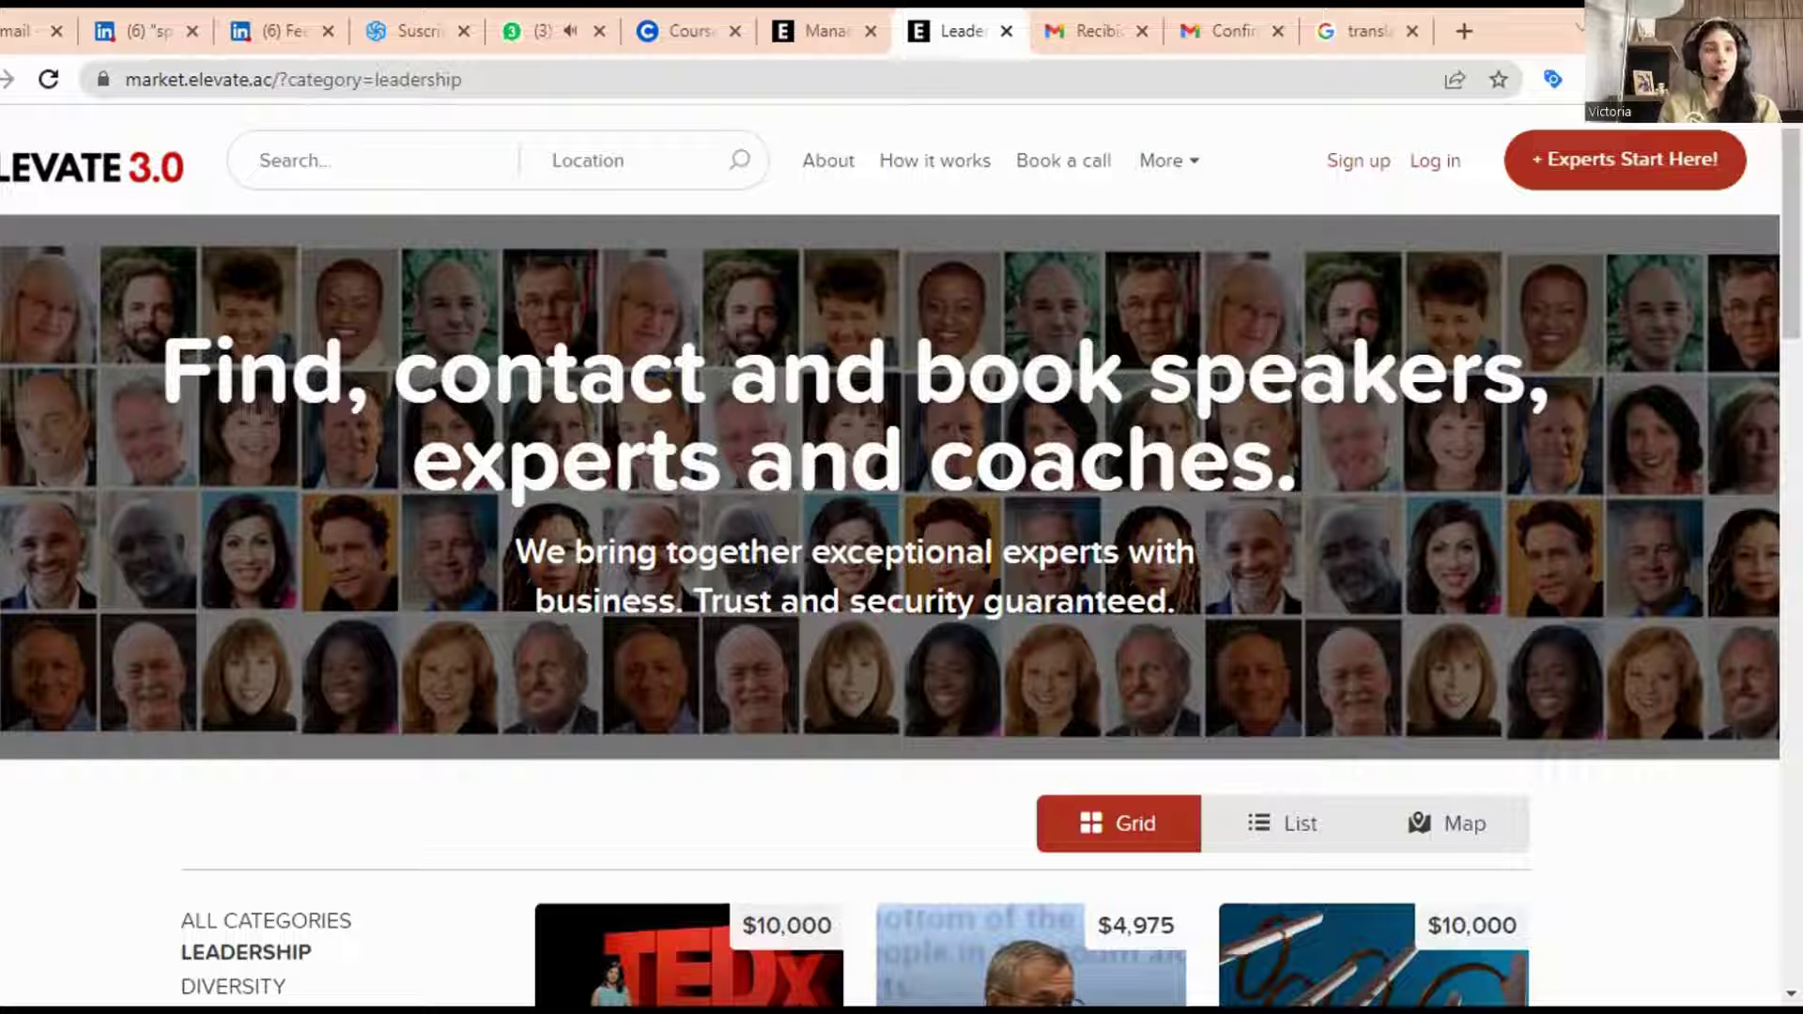
- Browse the listings page and narrow the maximum value of the price filter
{"action": "right_click", "coordinate": [569, 36]}
{"action": "left_click", "coordinate": [661, 299]}
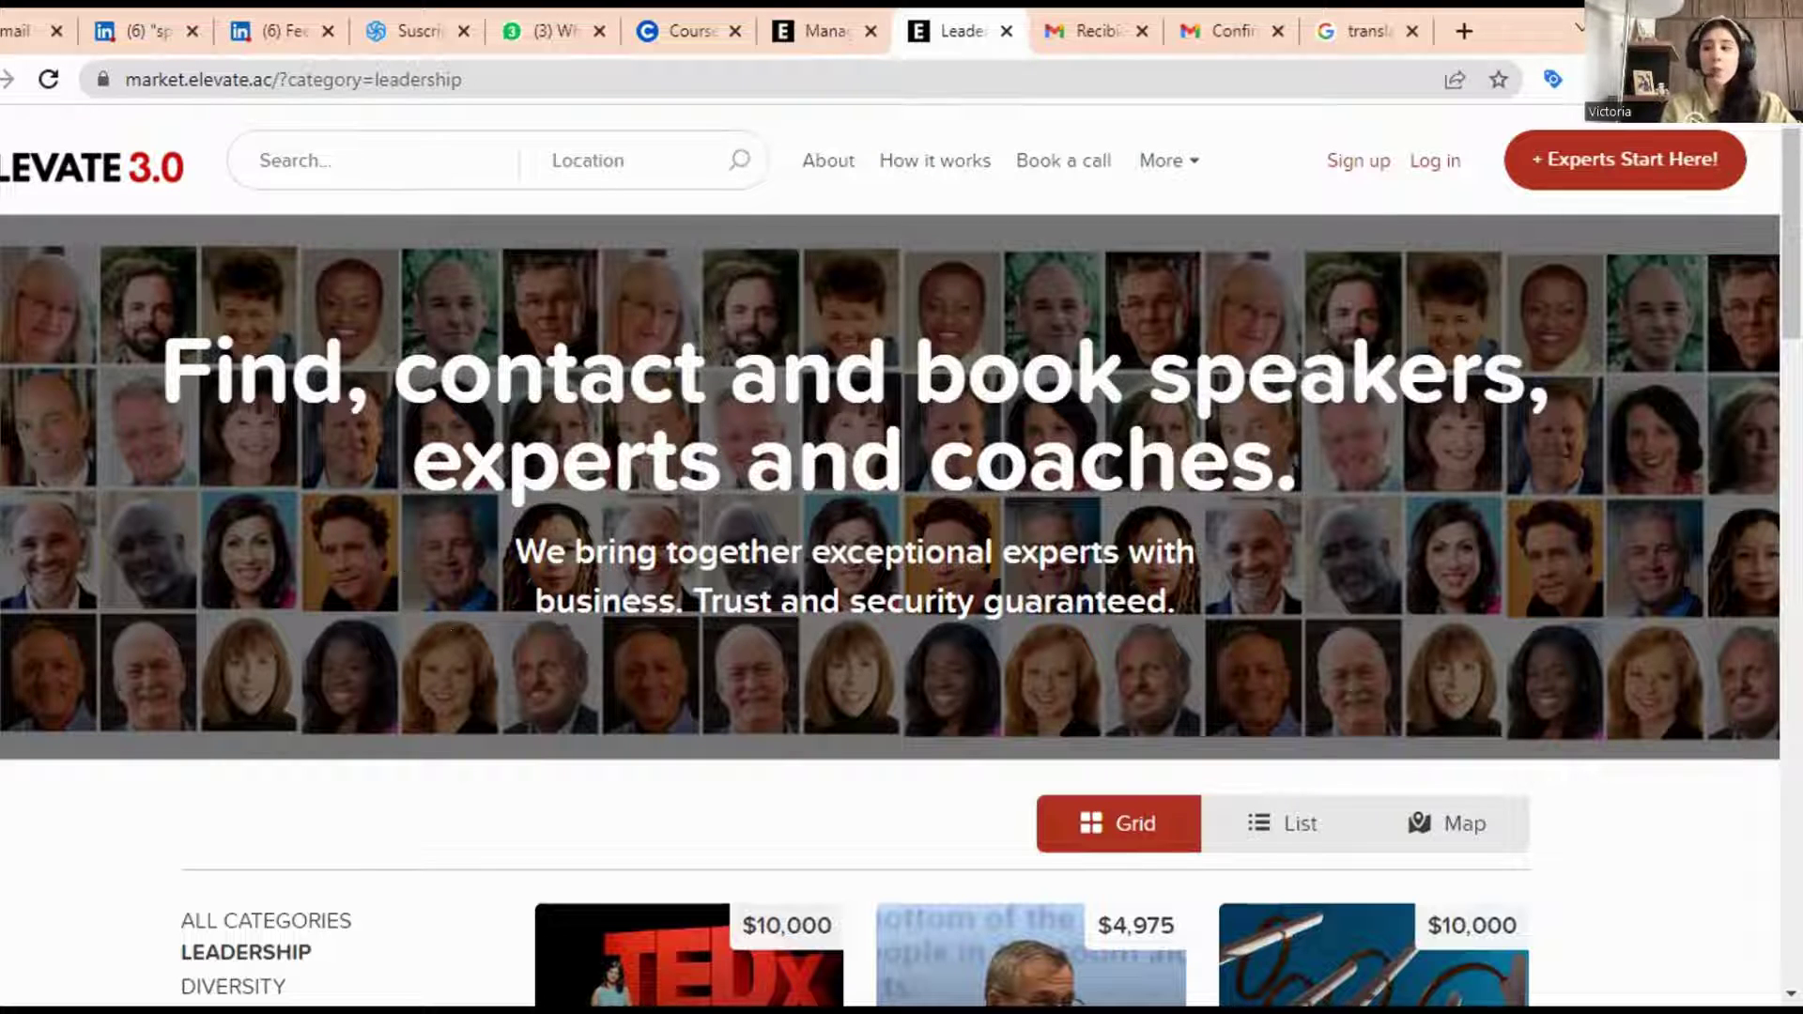
{"action": "scroll", "coordinate": [8, 457], "scroll_direction": "down", "scroll_amount": 5}
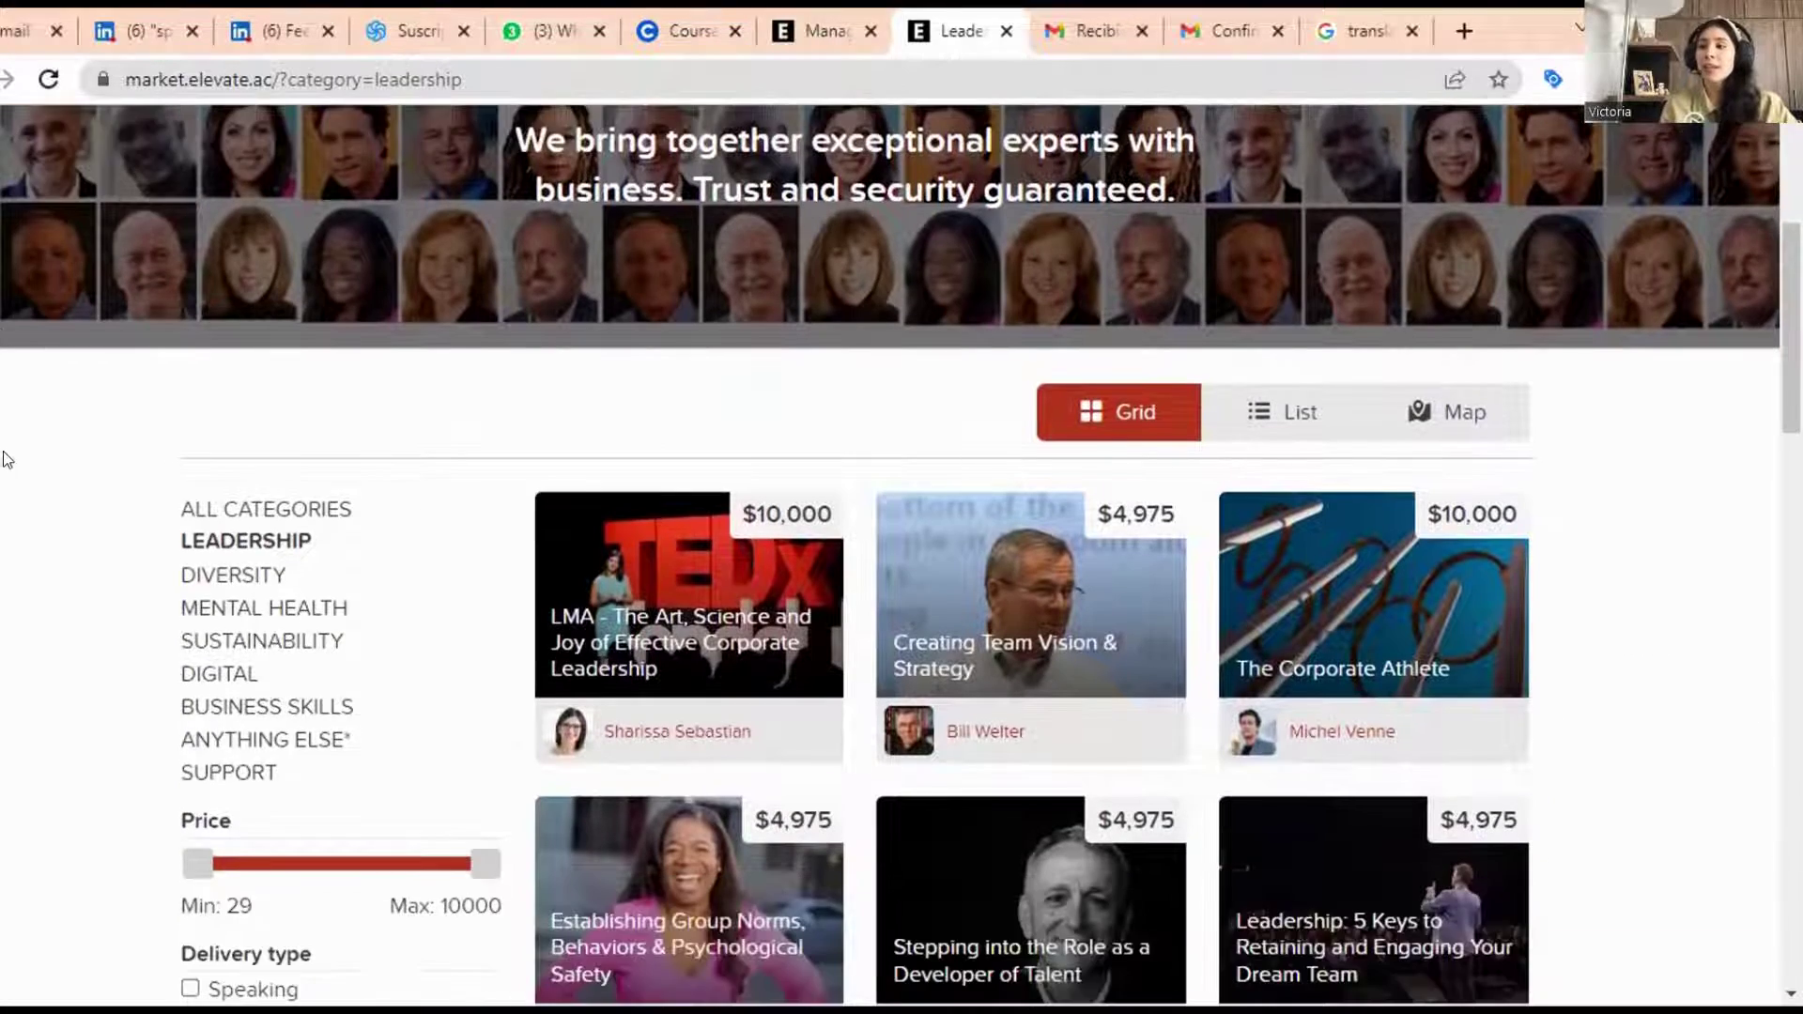
{"action": "scroll", "coordinate": [7, 458], "scroll_direction": "down", "scroll_amount": 1}
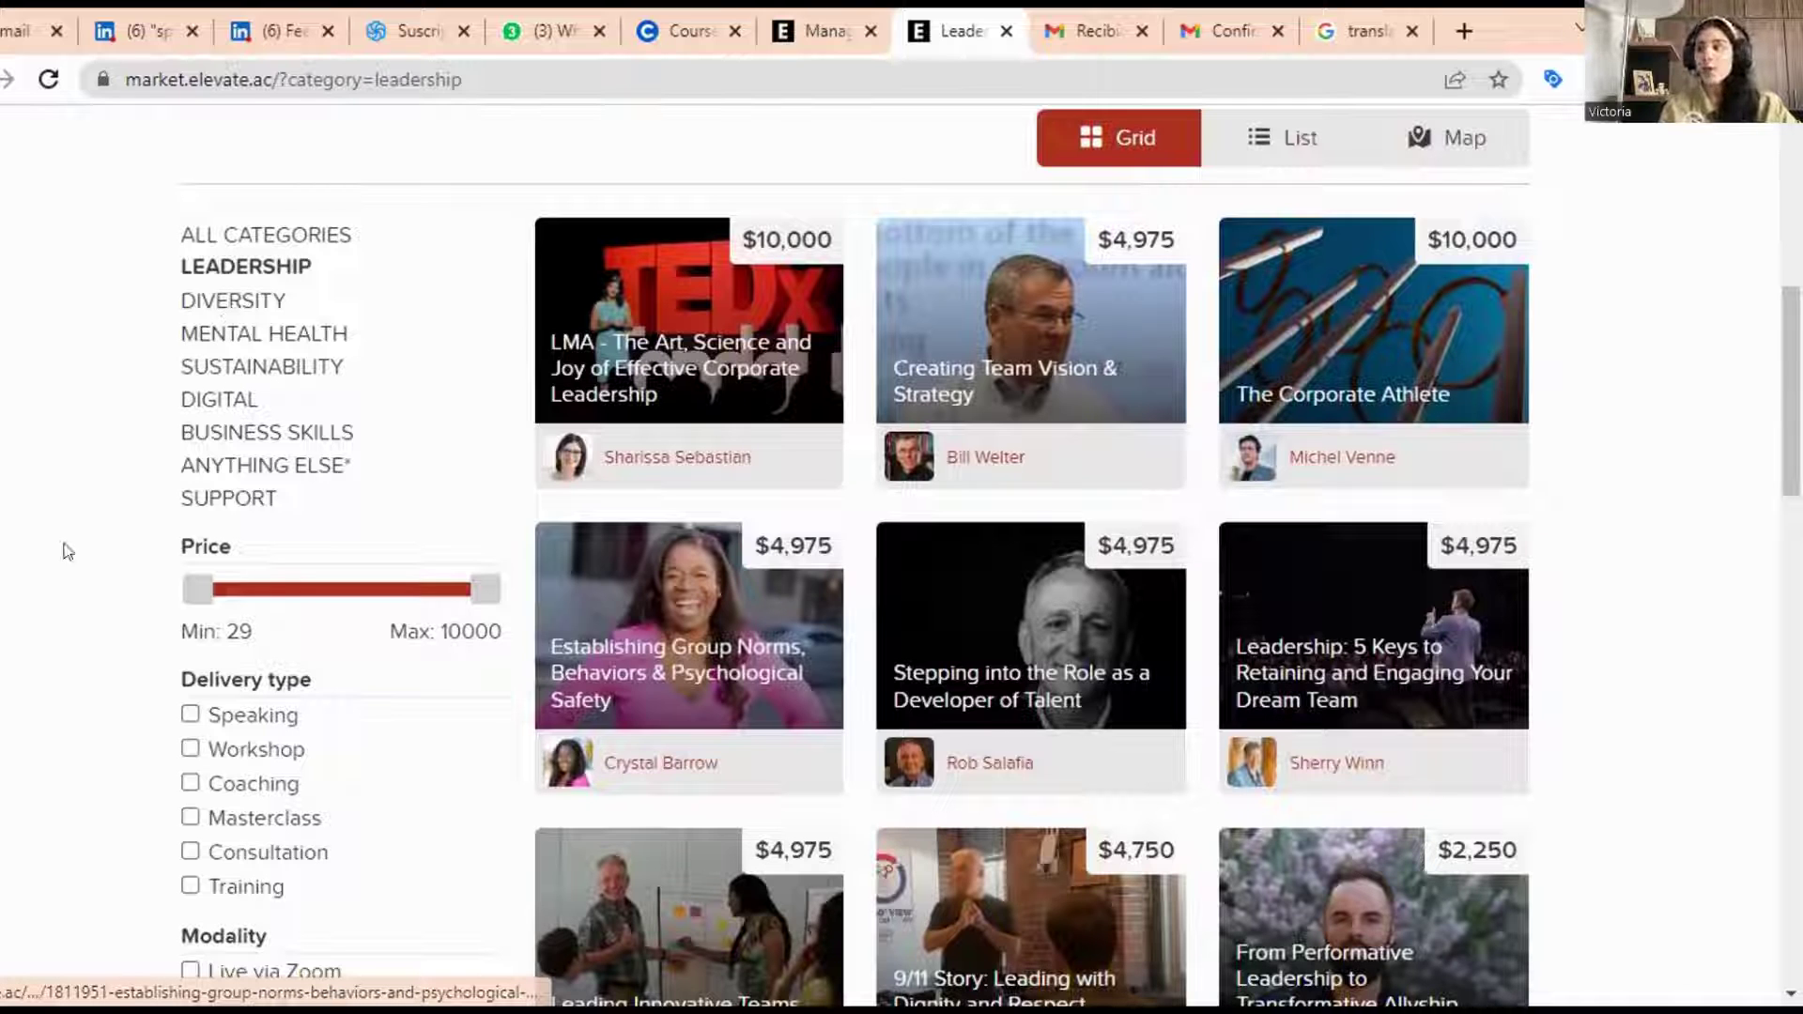
{"action": "scroll", "coordinate": [46, 549], "scroll_direction": "down", "scroll_amount": 1}
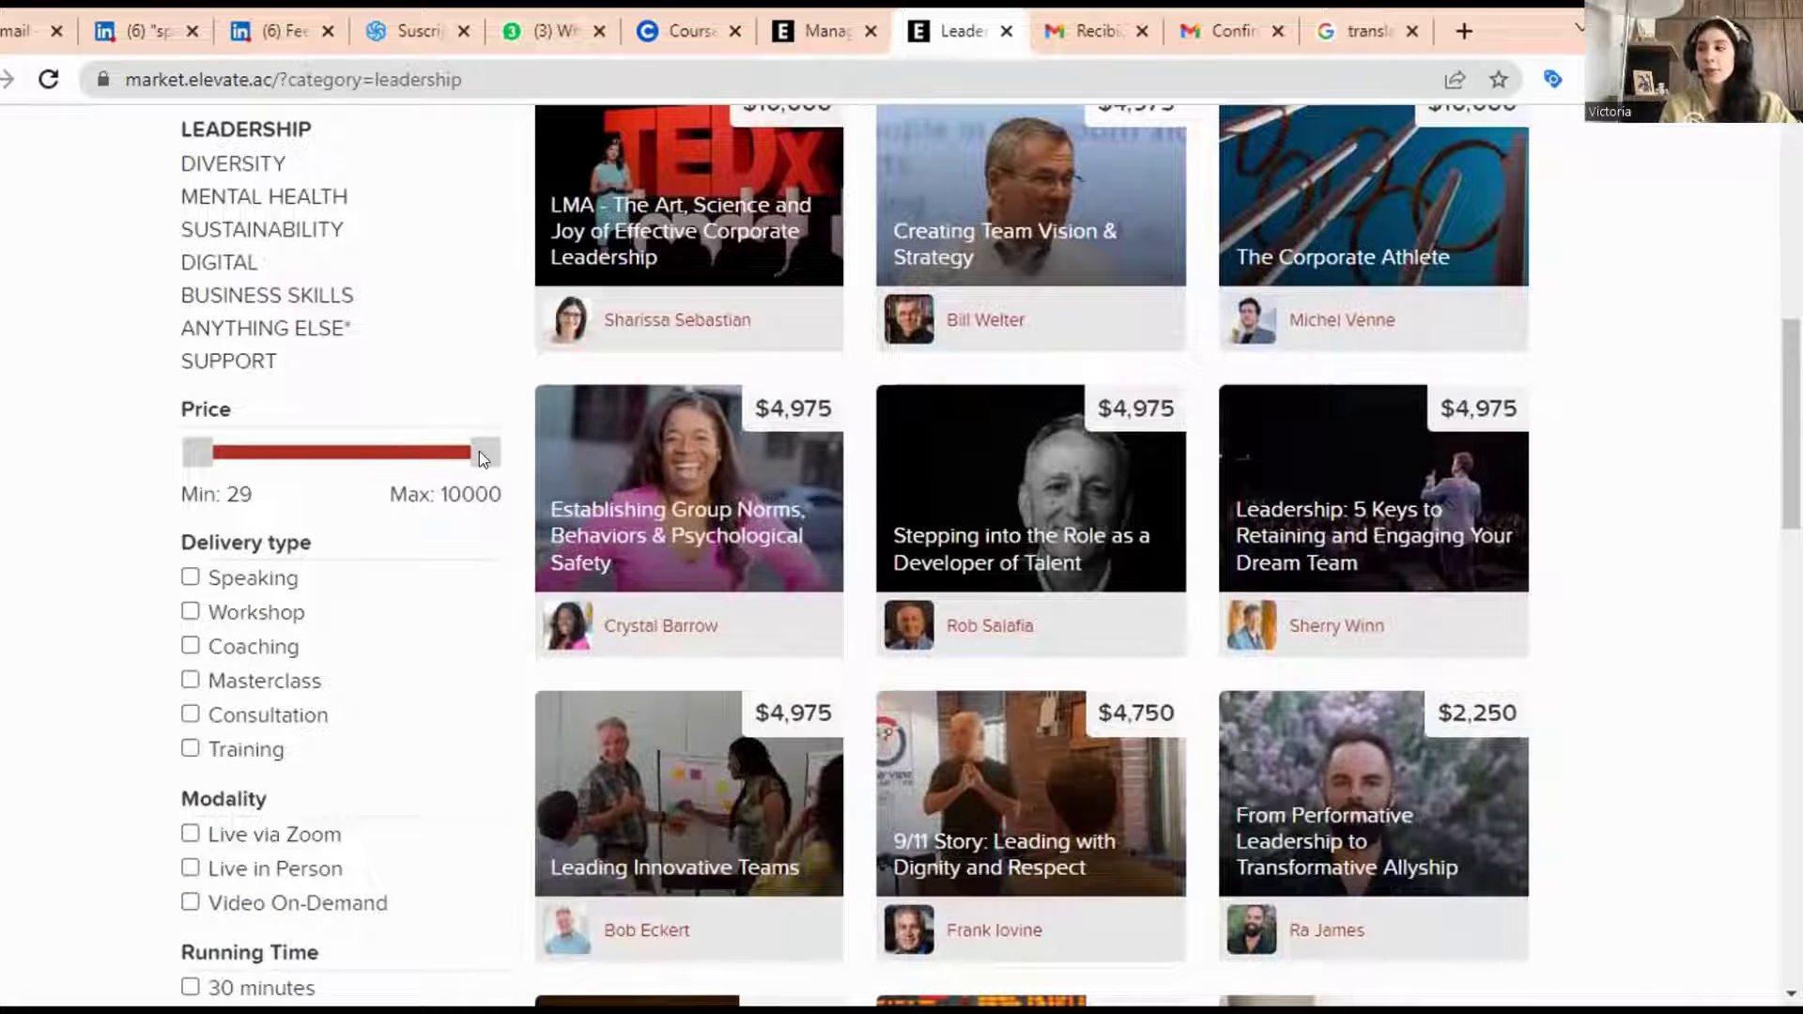
{"action": "left_click_drag", "start_coordinate": [479, 452], "coordinate": [525, 455]}
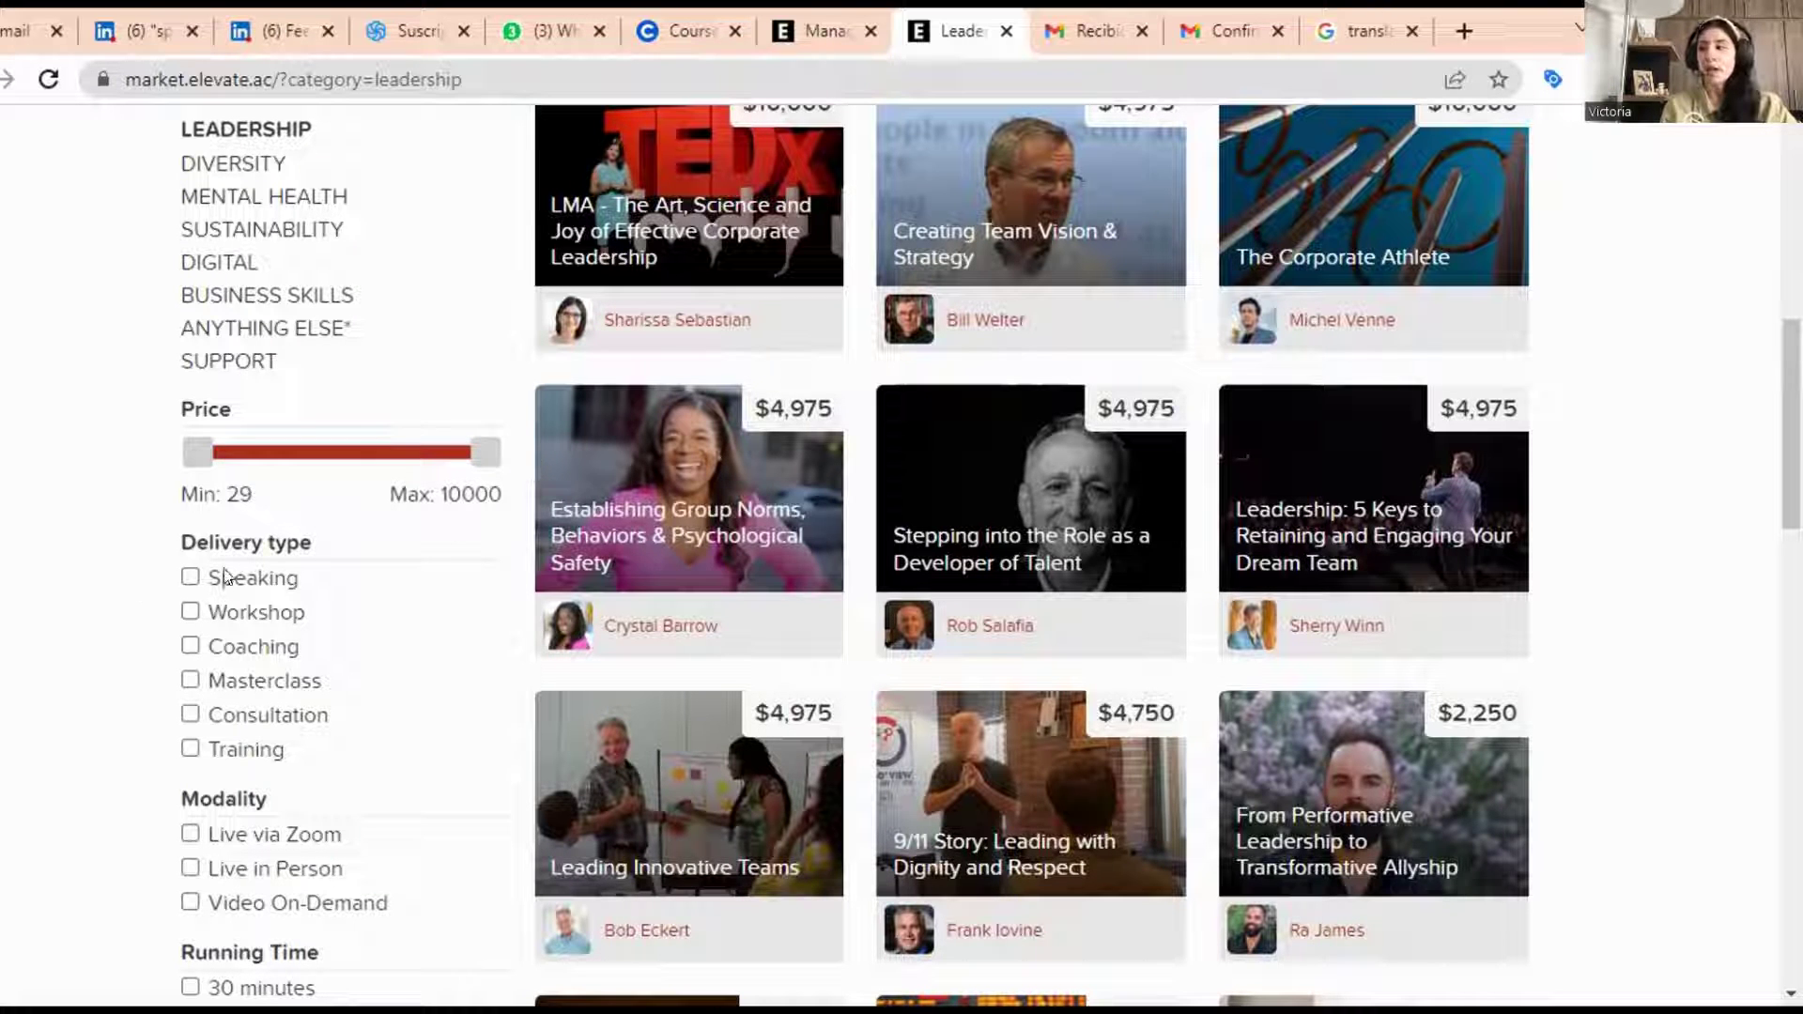
{"action": "scroll", "coordinate": [174, 685], "scroll_direction": "down", "scroll_amount": 1}
{"action": "scroll", "coordinate": [175, 694], "scroll_direction": "down", "scroll_amount": 5}
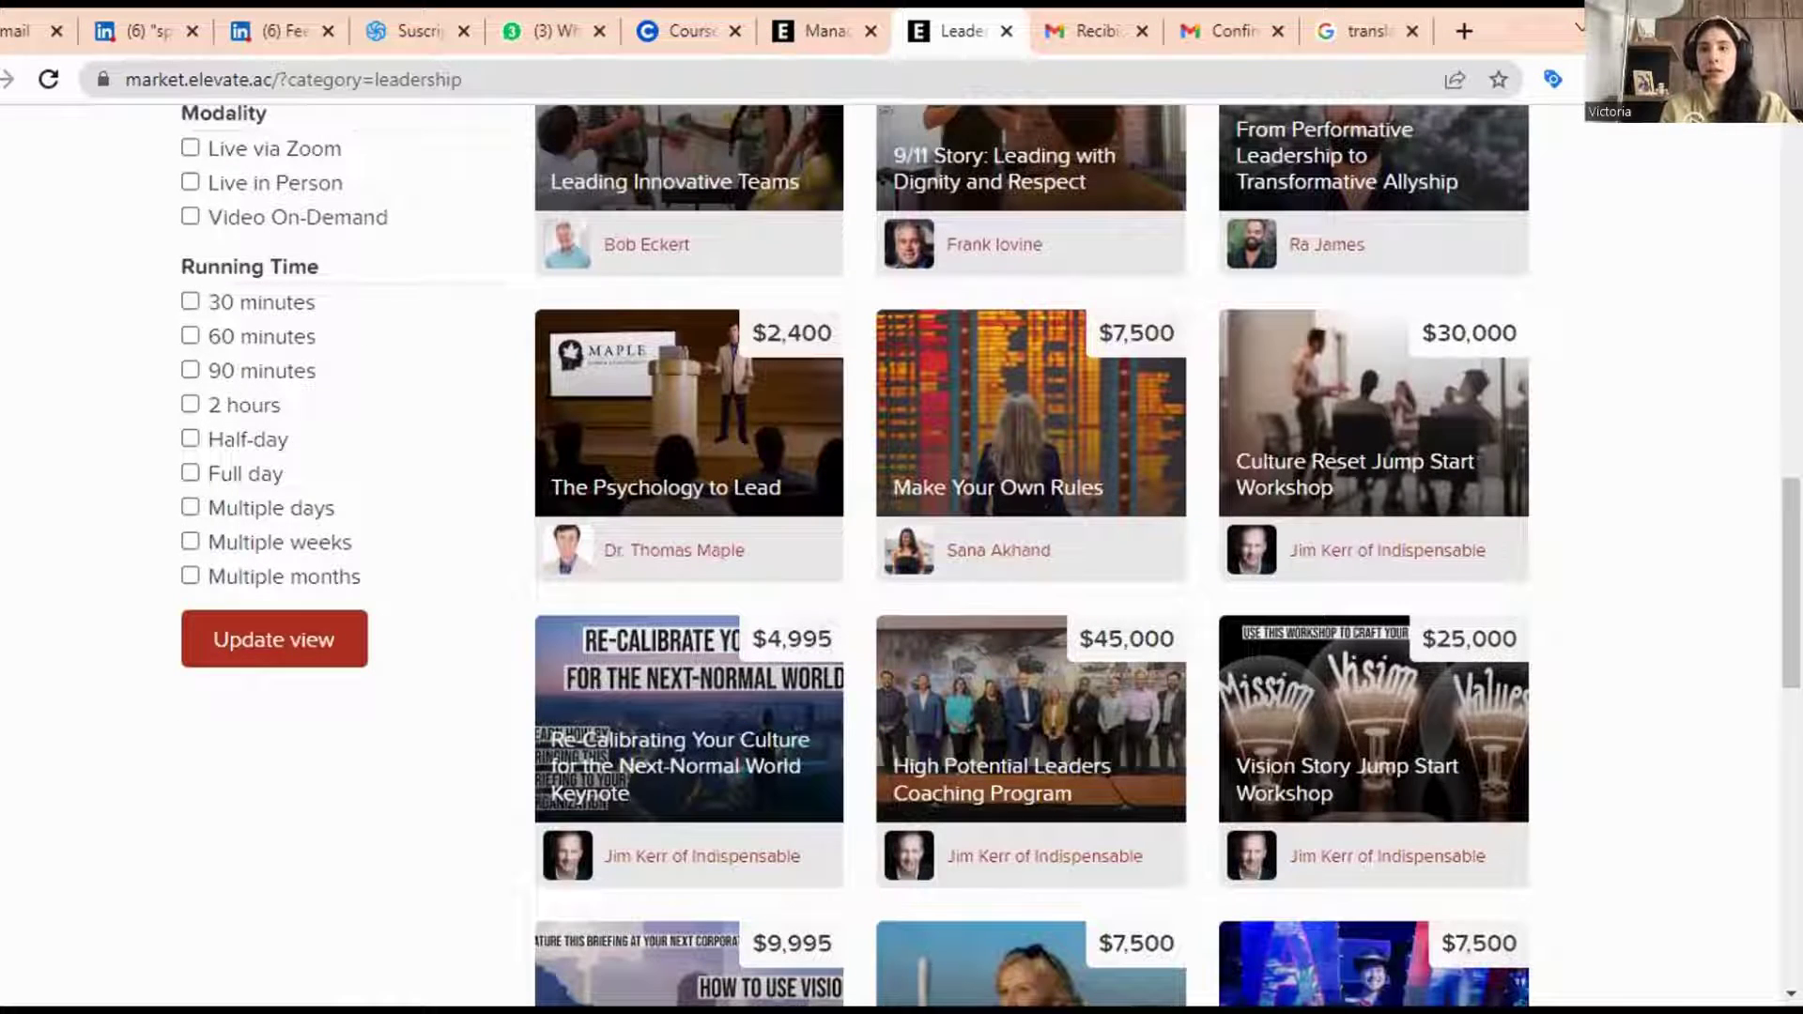
{"action": "scroll", "coordinate": [1282, 502], "scroll_direction": "up", "scroll_amount": 10}
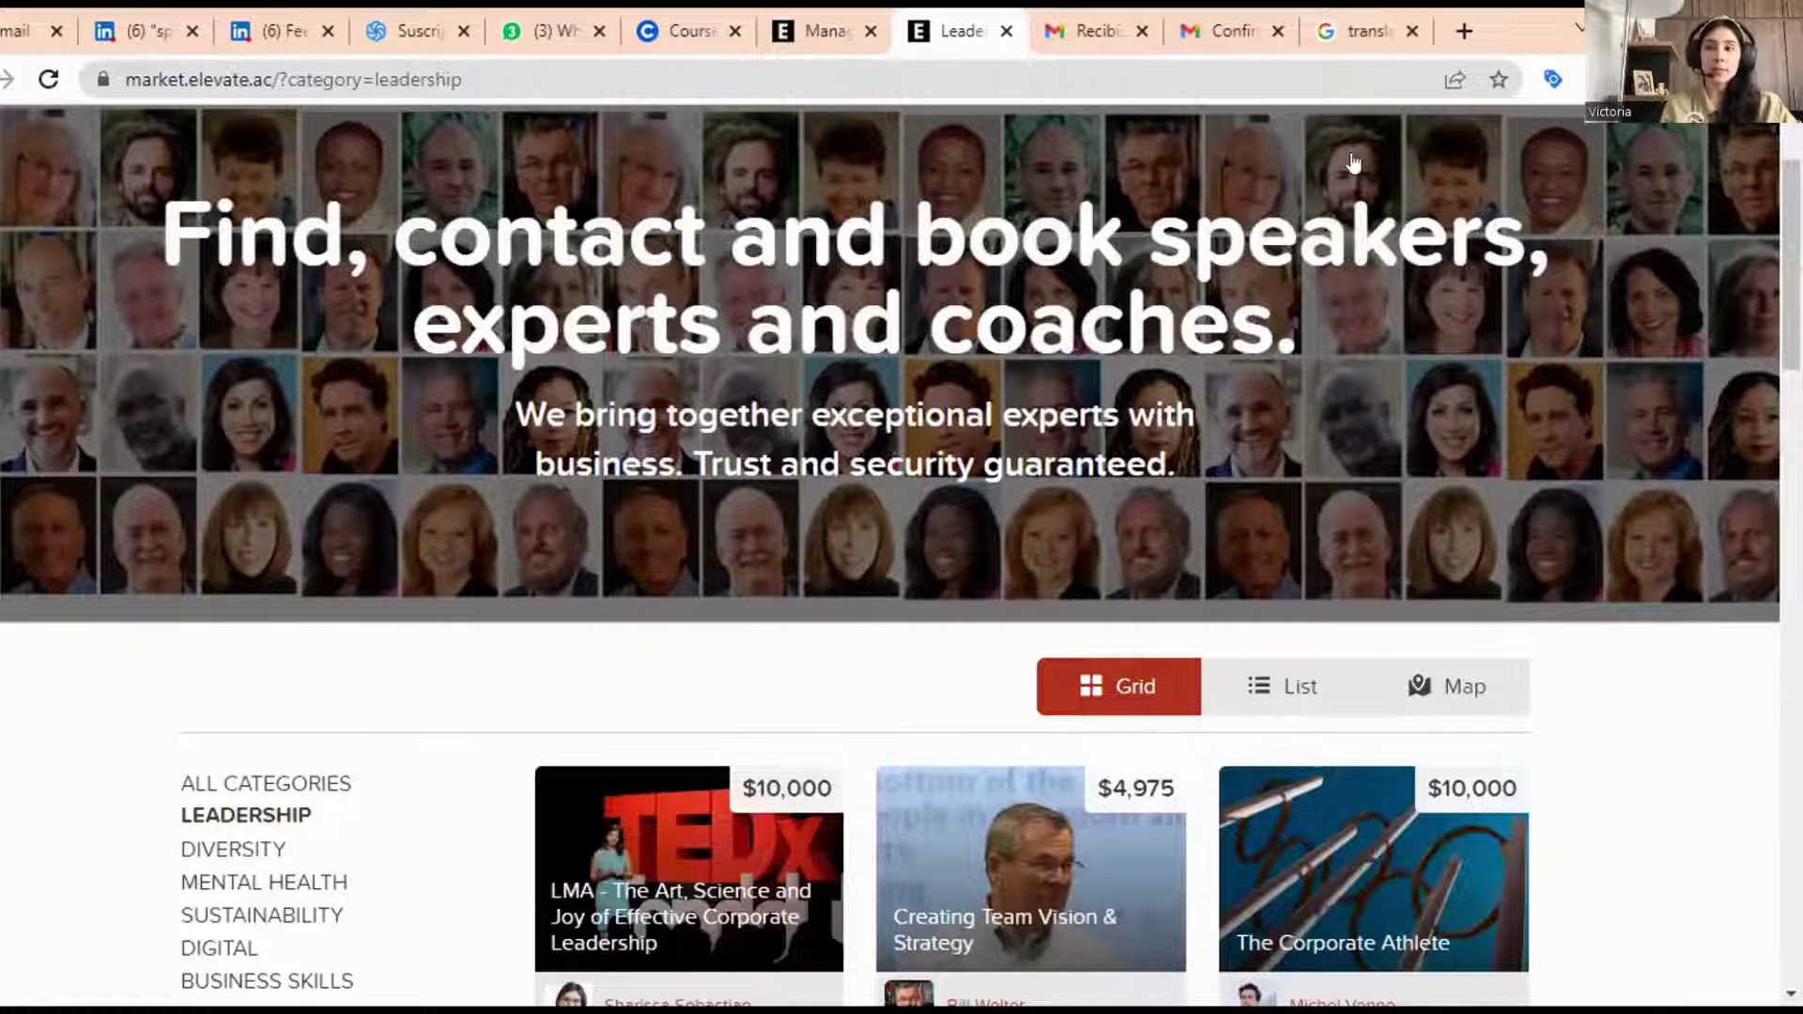
{"action": "scroll", "coordinate": [1352, 164], "scroll_direction": "up", "scroll_amount": 2}
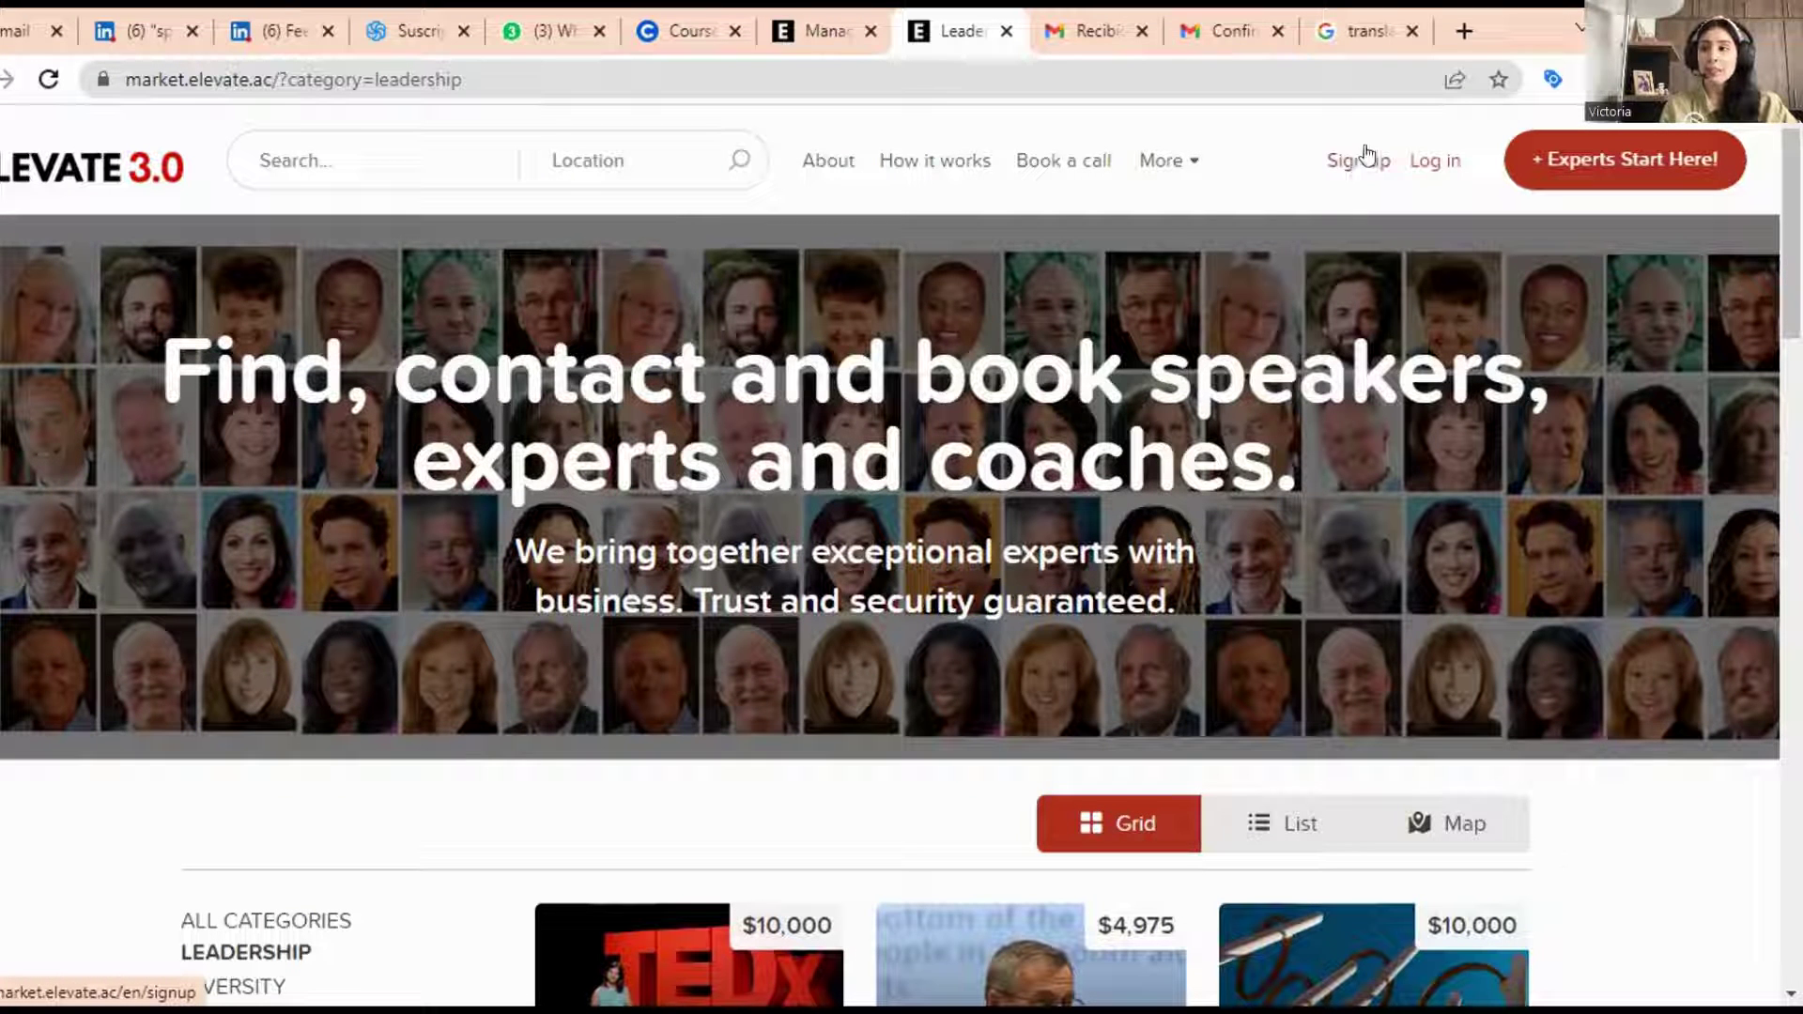
- Start a new account from Sign up and tick Seller under 'What is your main purpose?'
{"action": "left_click", "coordinate": [1352, 161]}
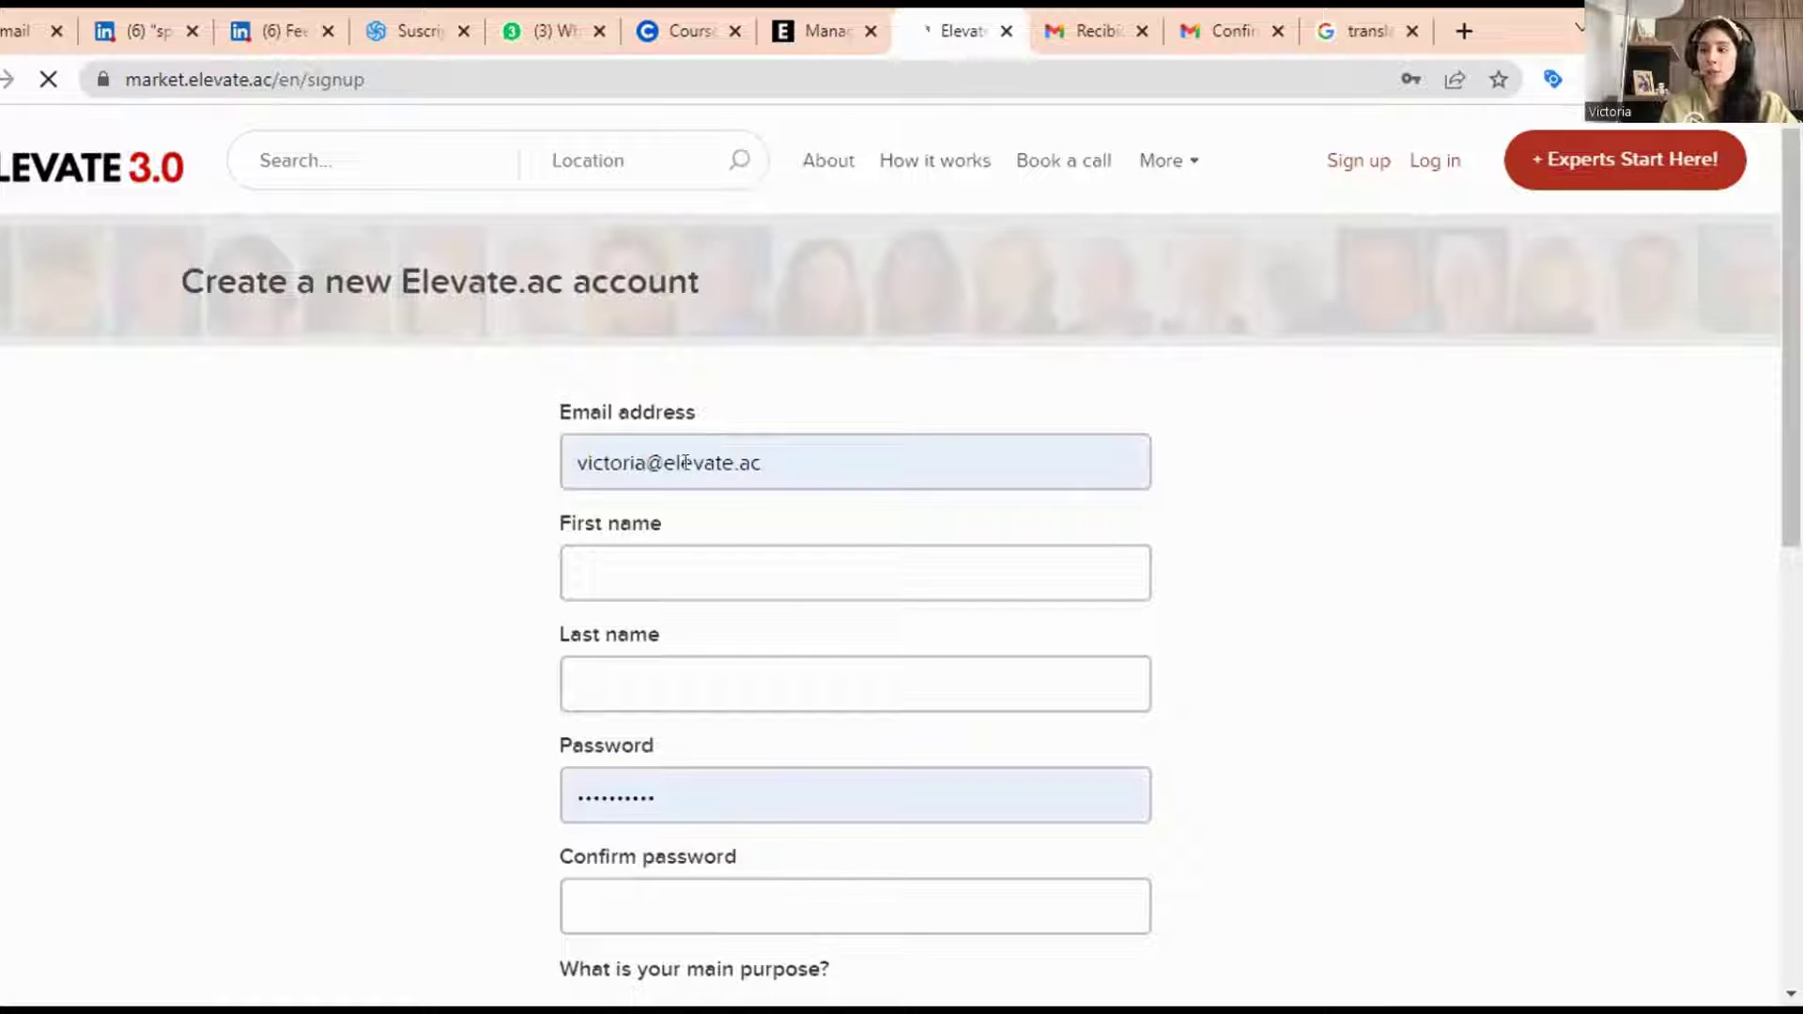
{"action": "scroll", "coordinate": [357, 482], "scroll_direction": "down", "scroll_amount": 2}
{"action": "scroll", "coordinate": [413, 441], "scroll_direction": "down", "scroll_amount": 2}
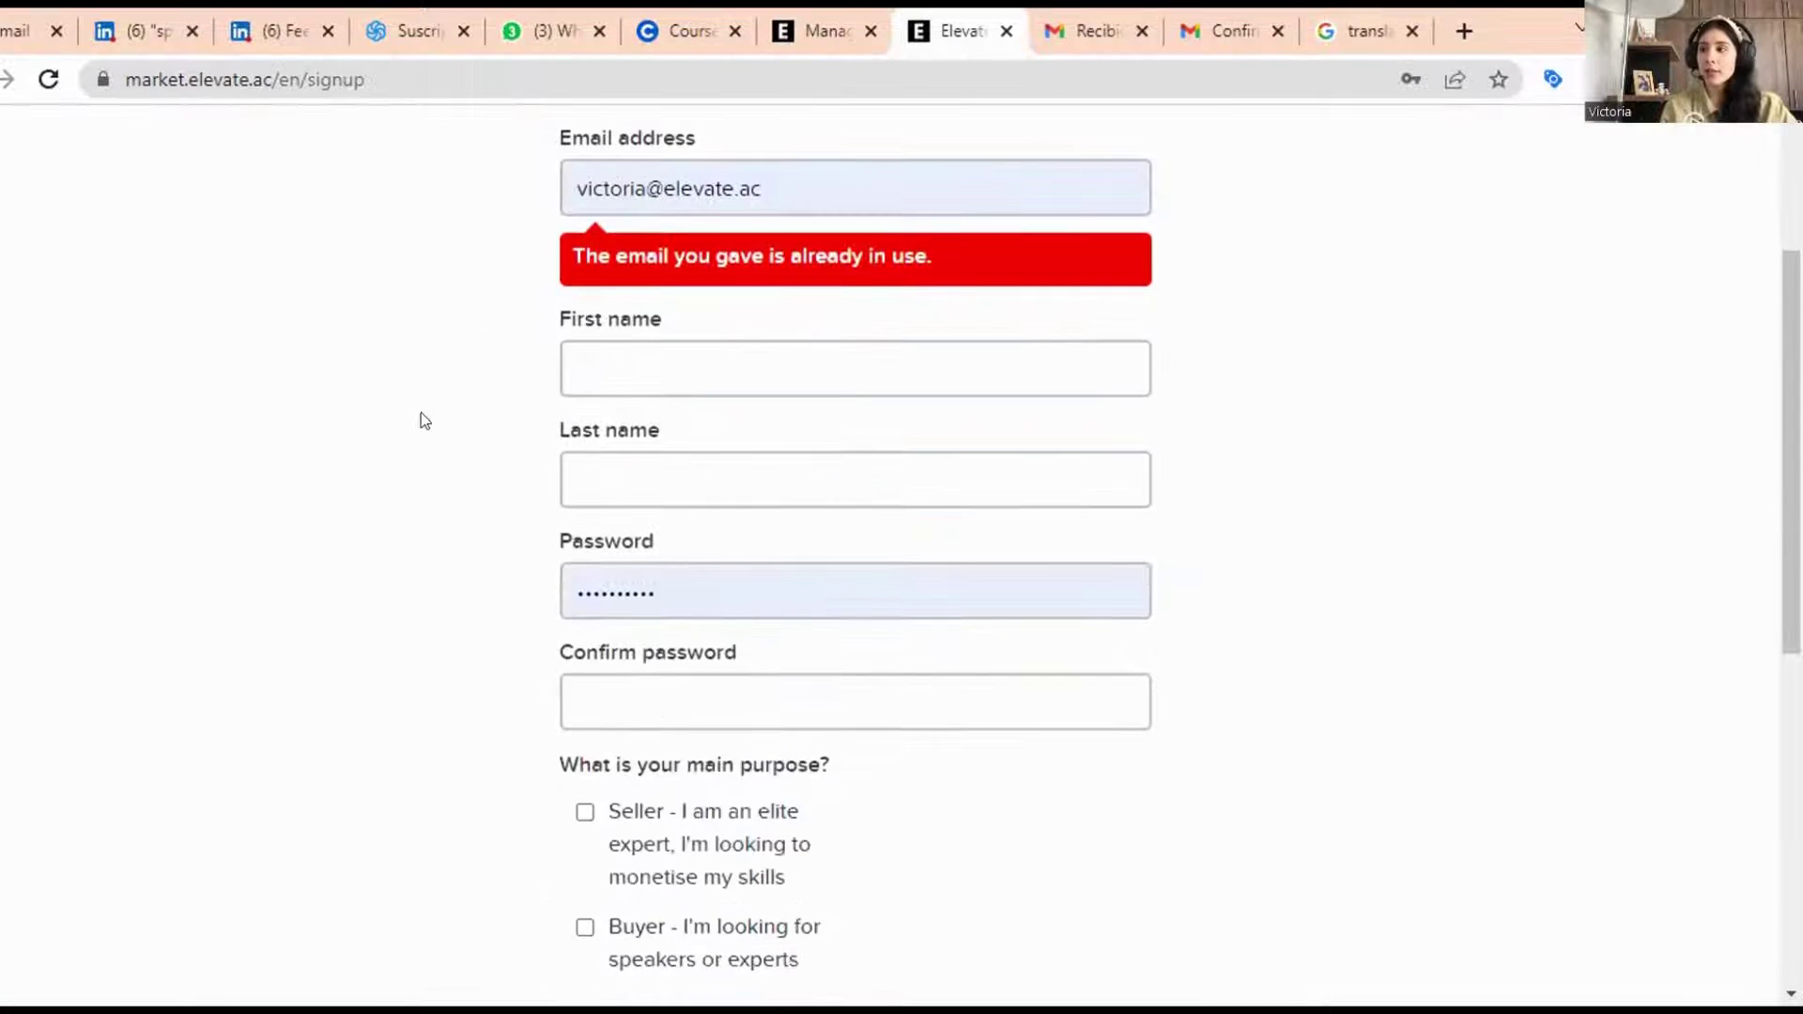
{"action": "scroll", "coordinate": [450, 517], "scroll_direction": "down", "scroll_amount": 1}
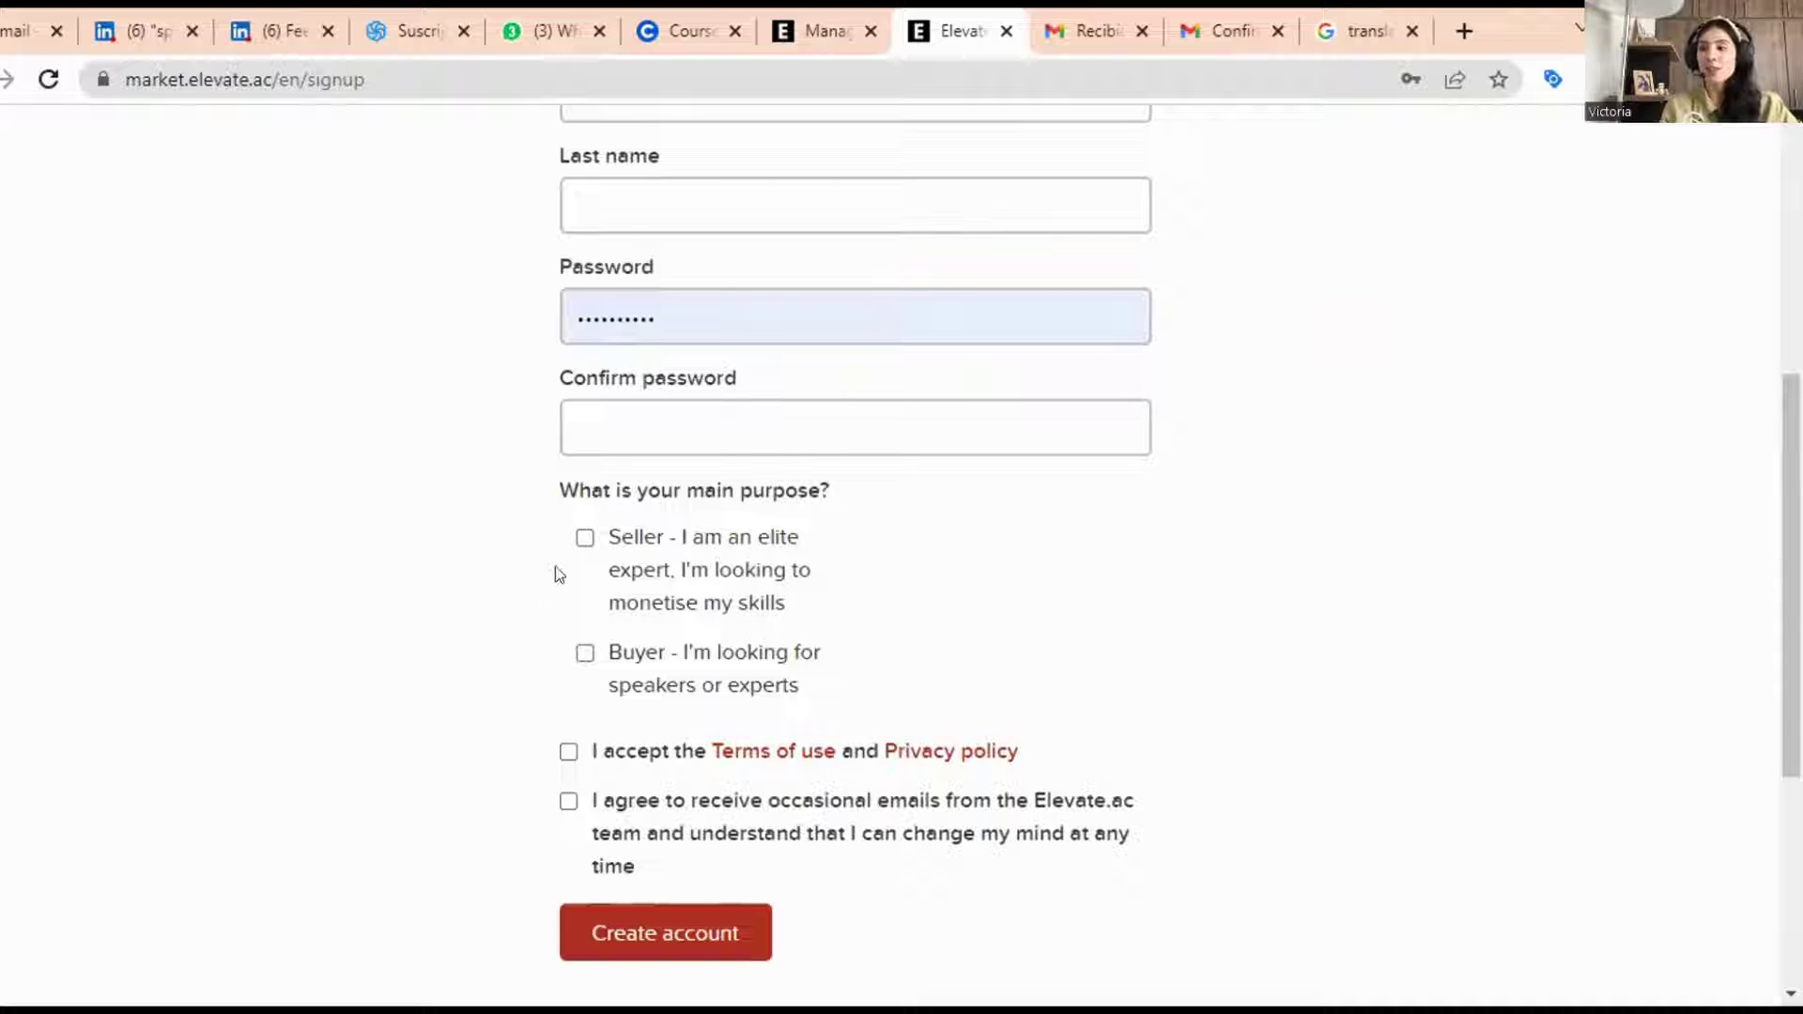
{"action": "left_click", "coordinate": [581, 546]}
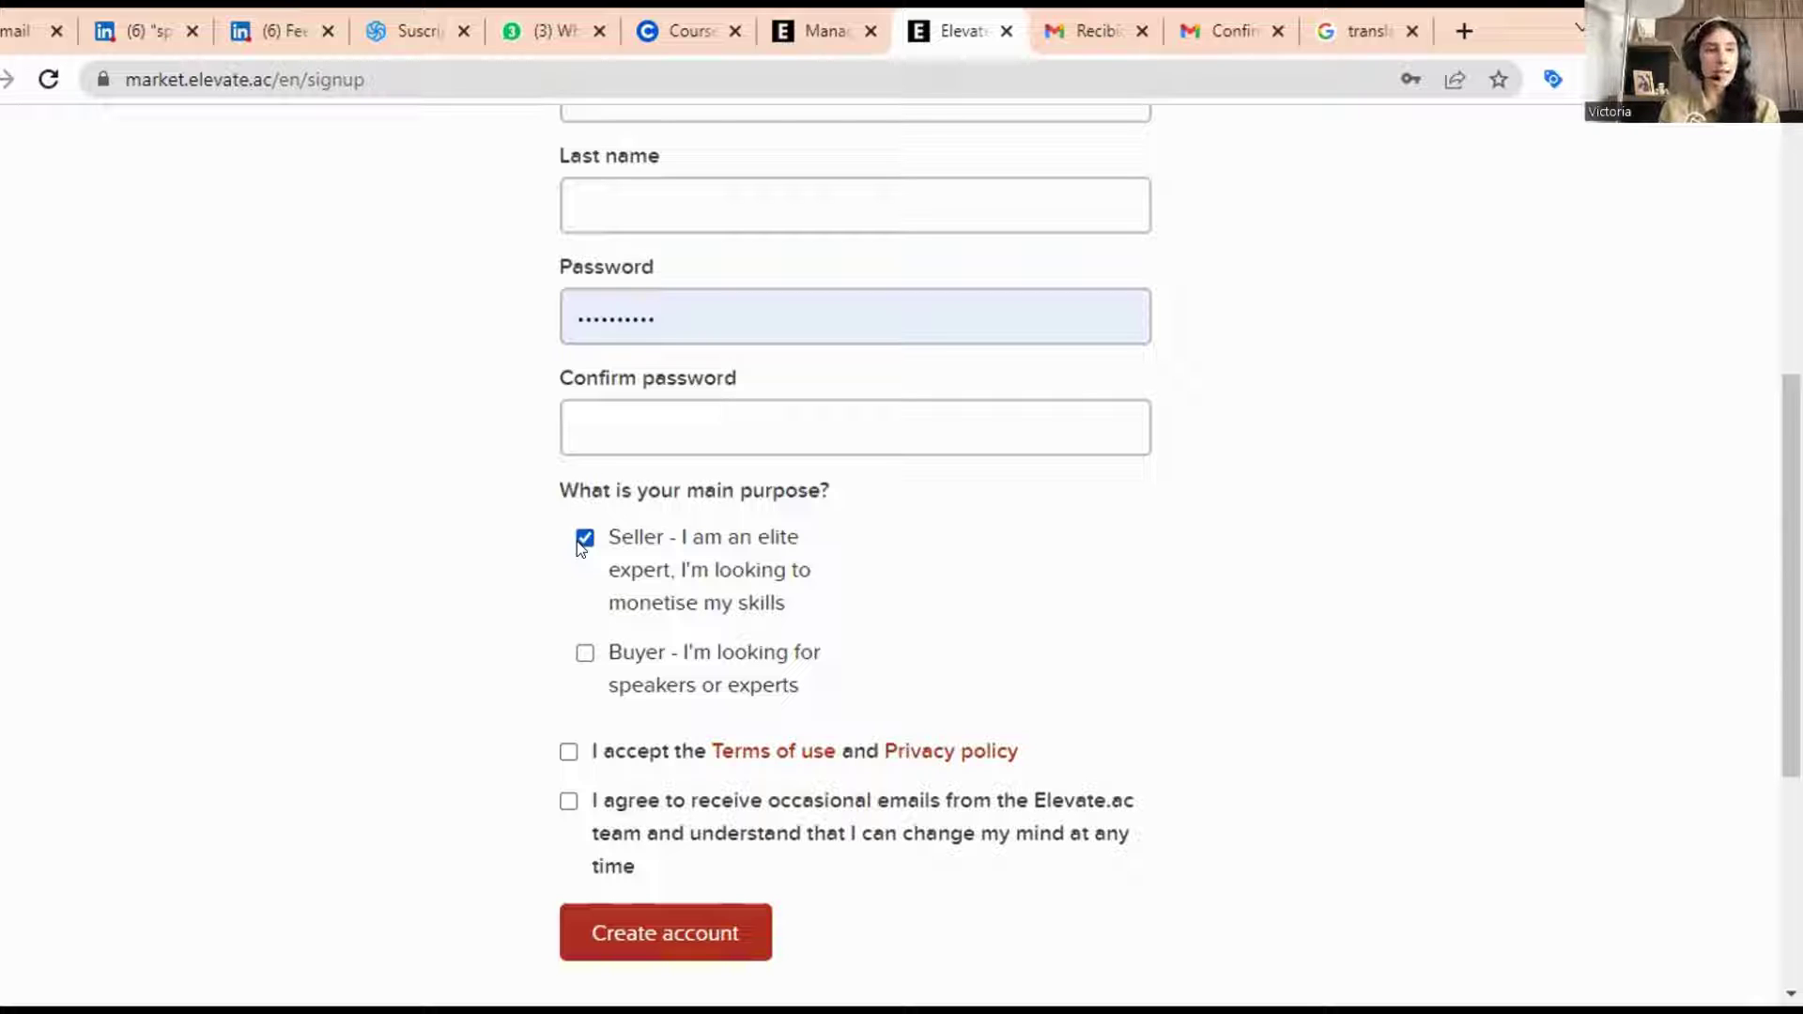
{"action": "scroll", "coordinate": [584, 684], "scroll_direction": "down", "scroll_amount": 2}
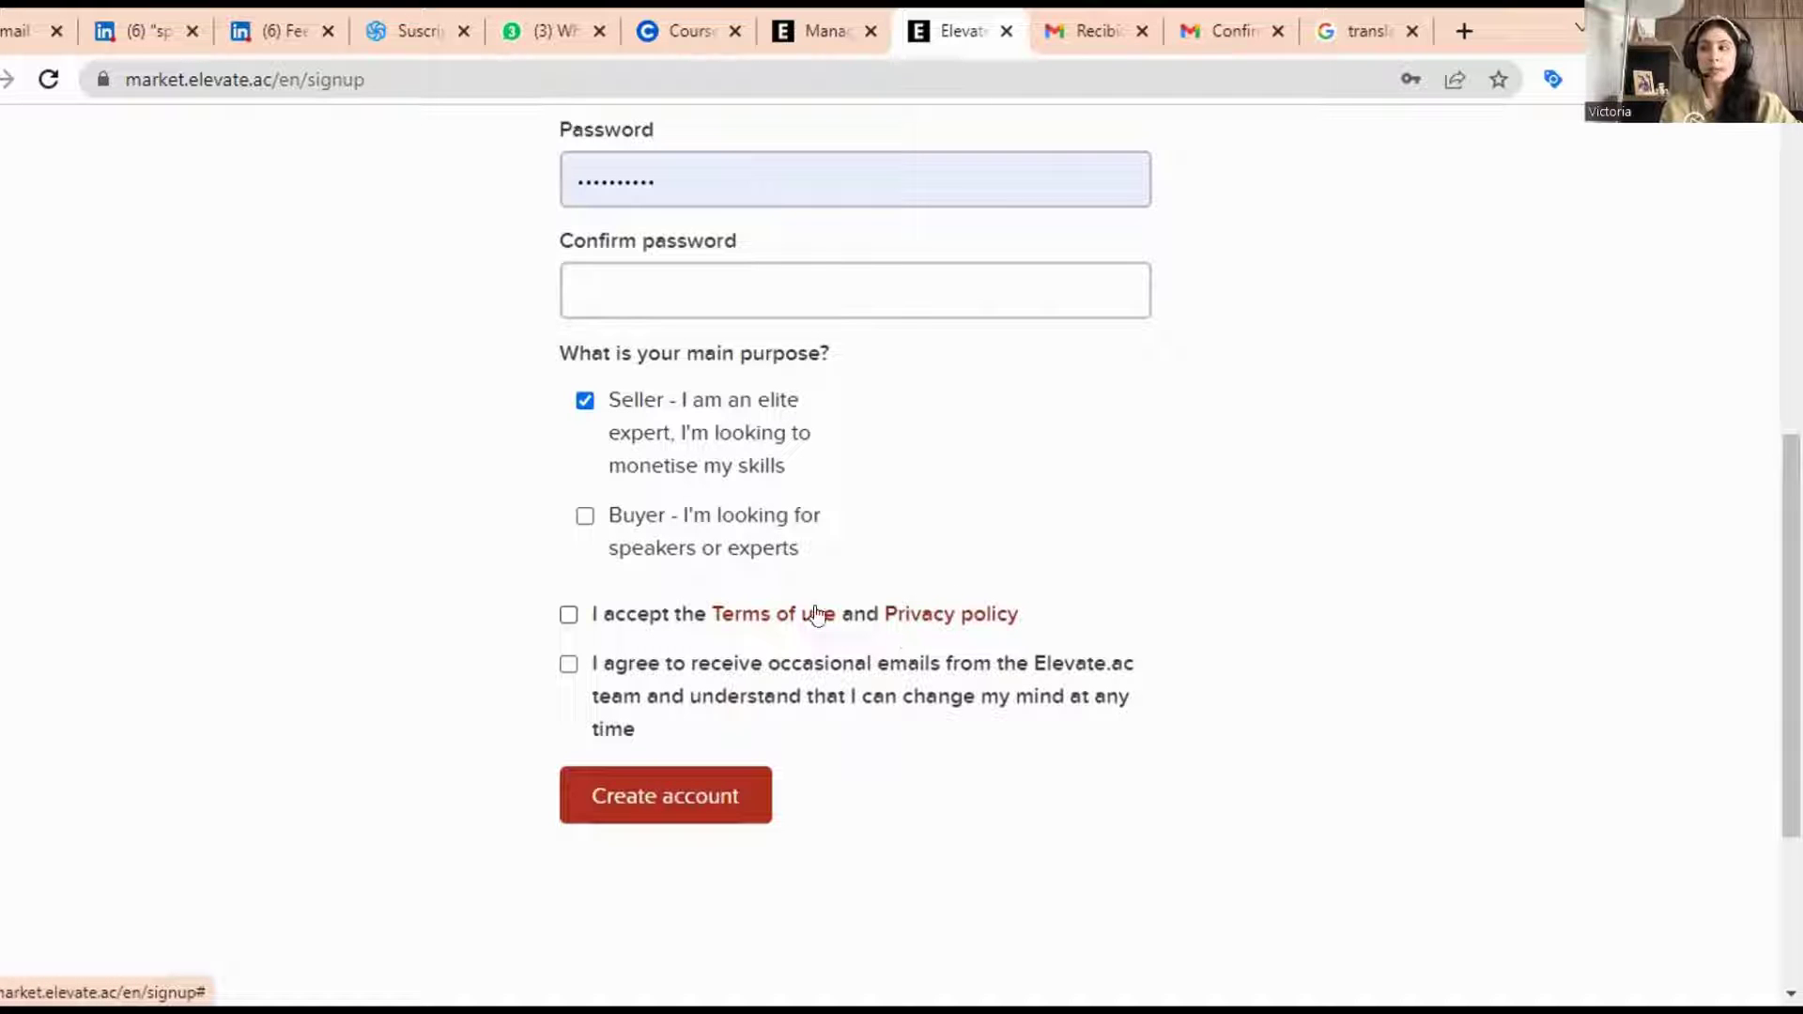
{"action": "left_click", "coordinate": [777, 613]}
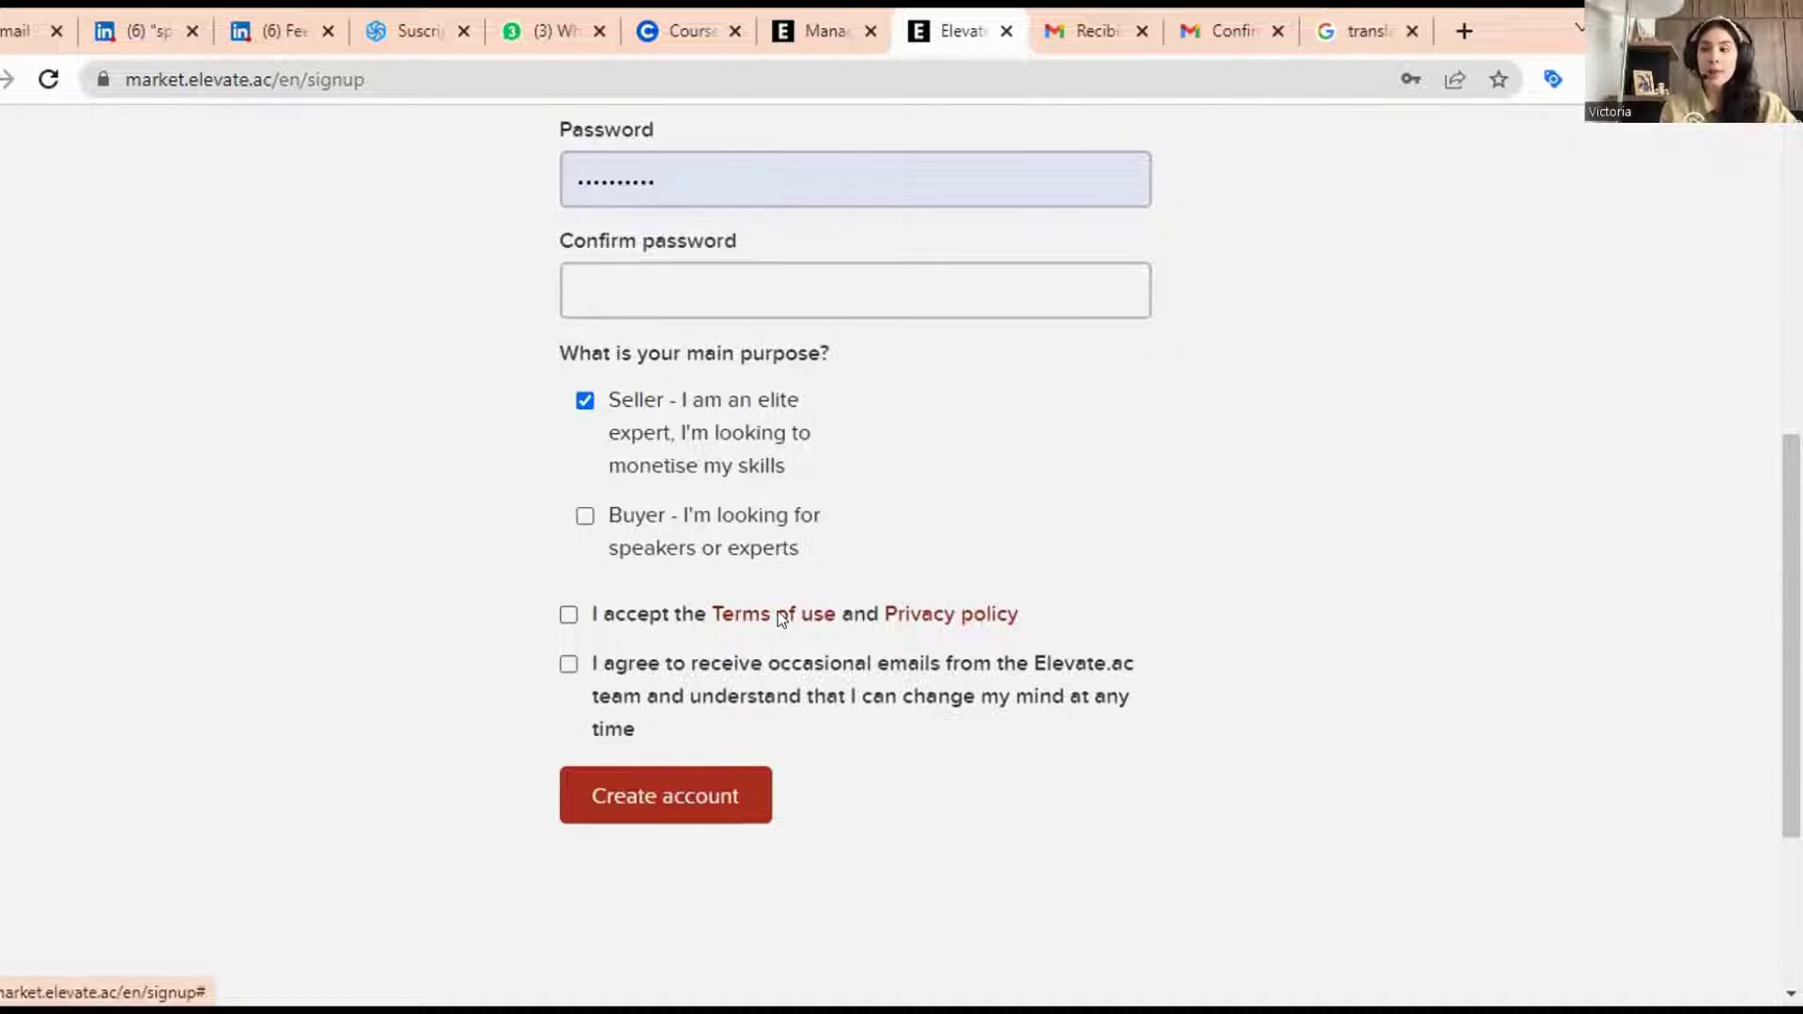
{"action": "scroll", "coordinate": [860, 464], "scroll_direction": "down", "scroll_amount": 12}
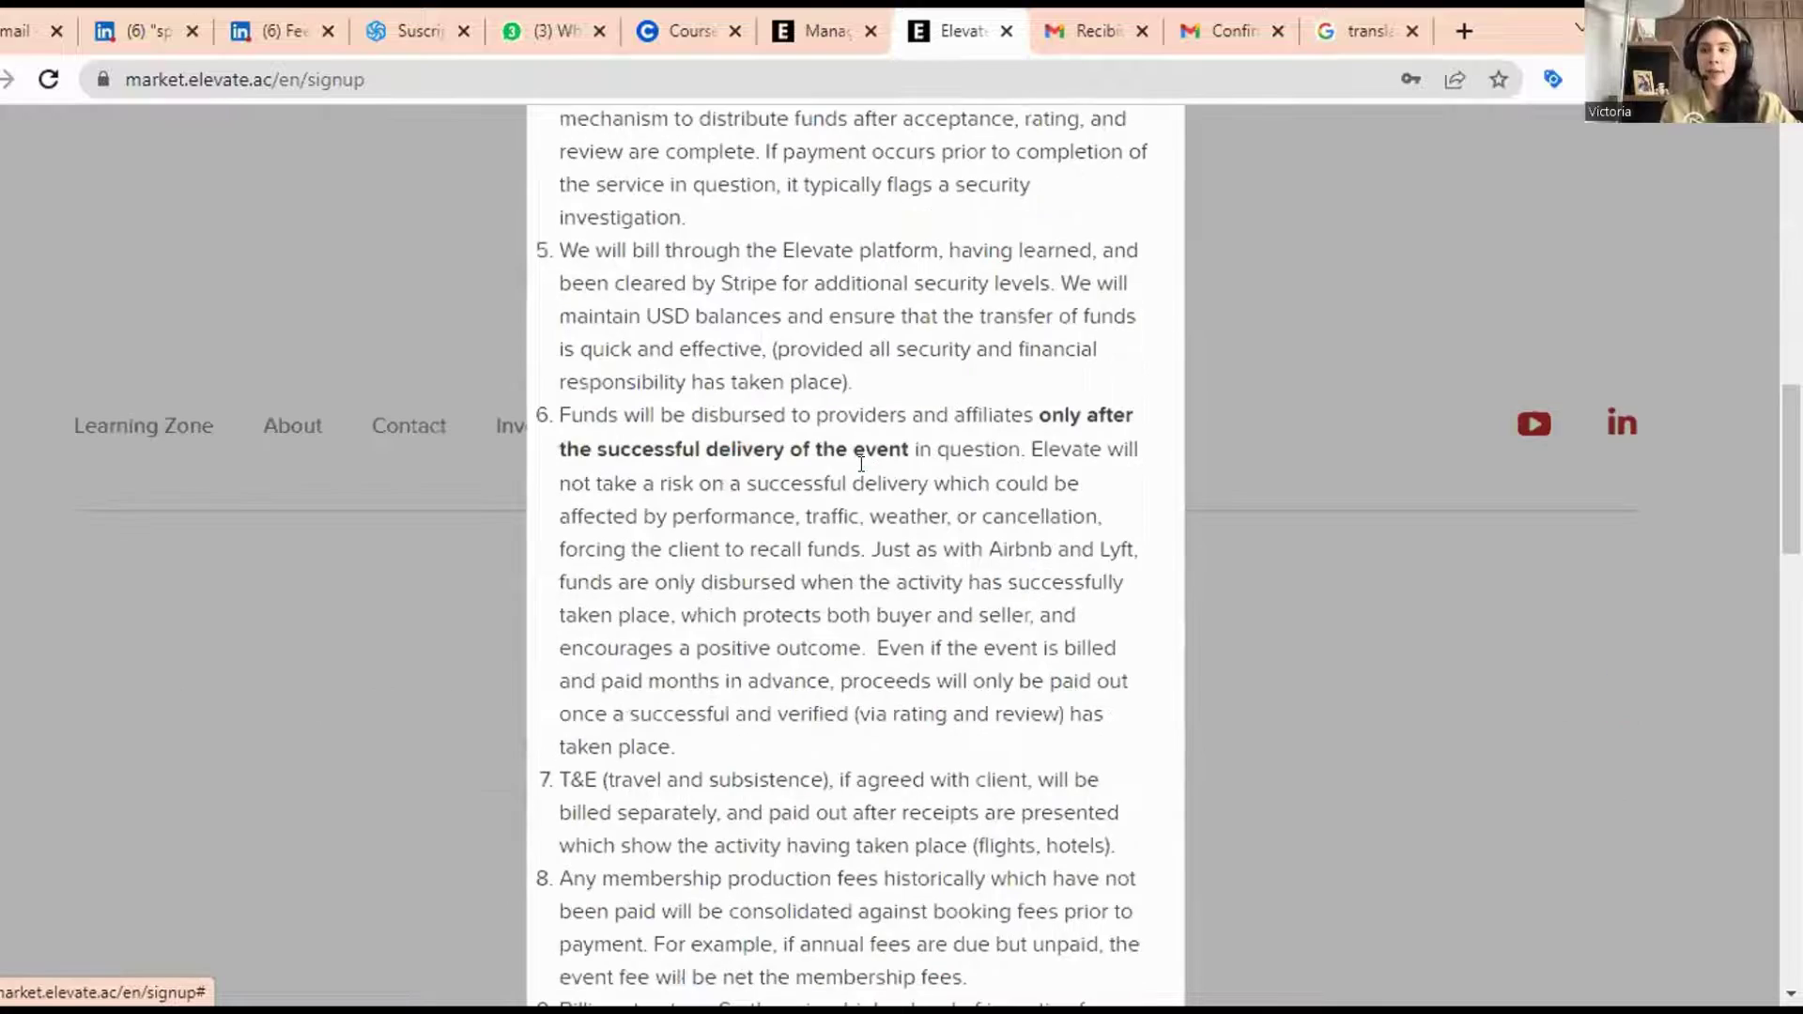
{"action": "scroll", "coordinate": [860, 464], "scroll_direction": "down", "scroll_amount": 10}
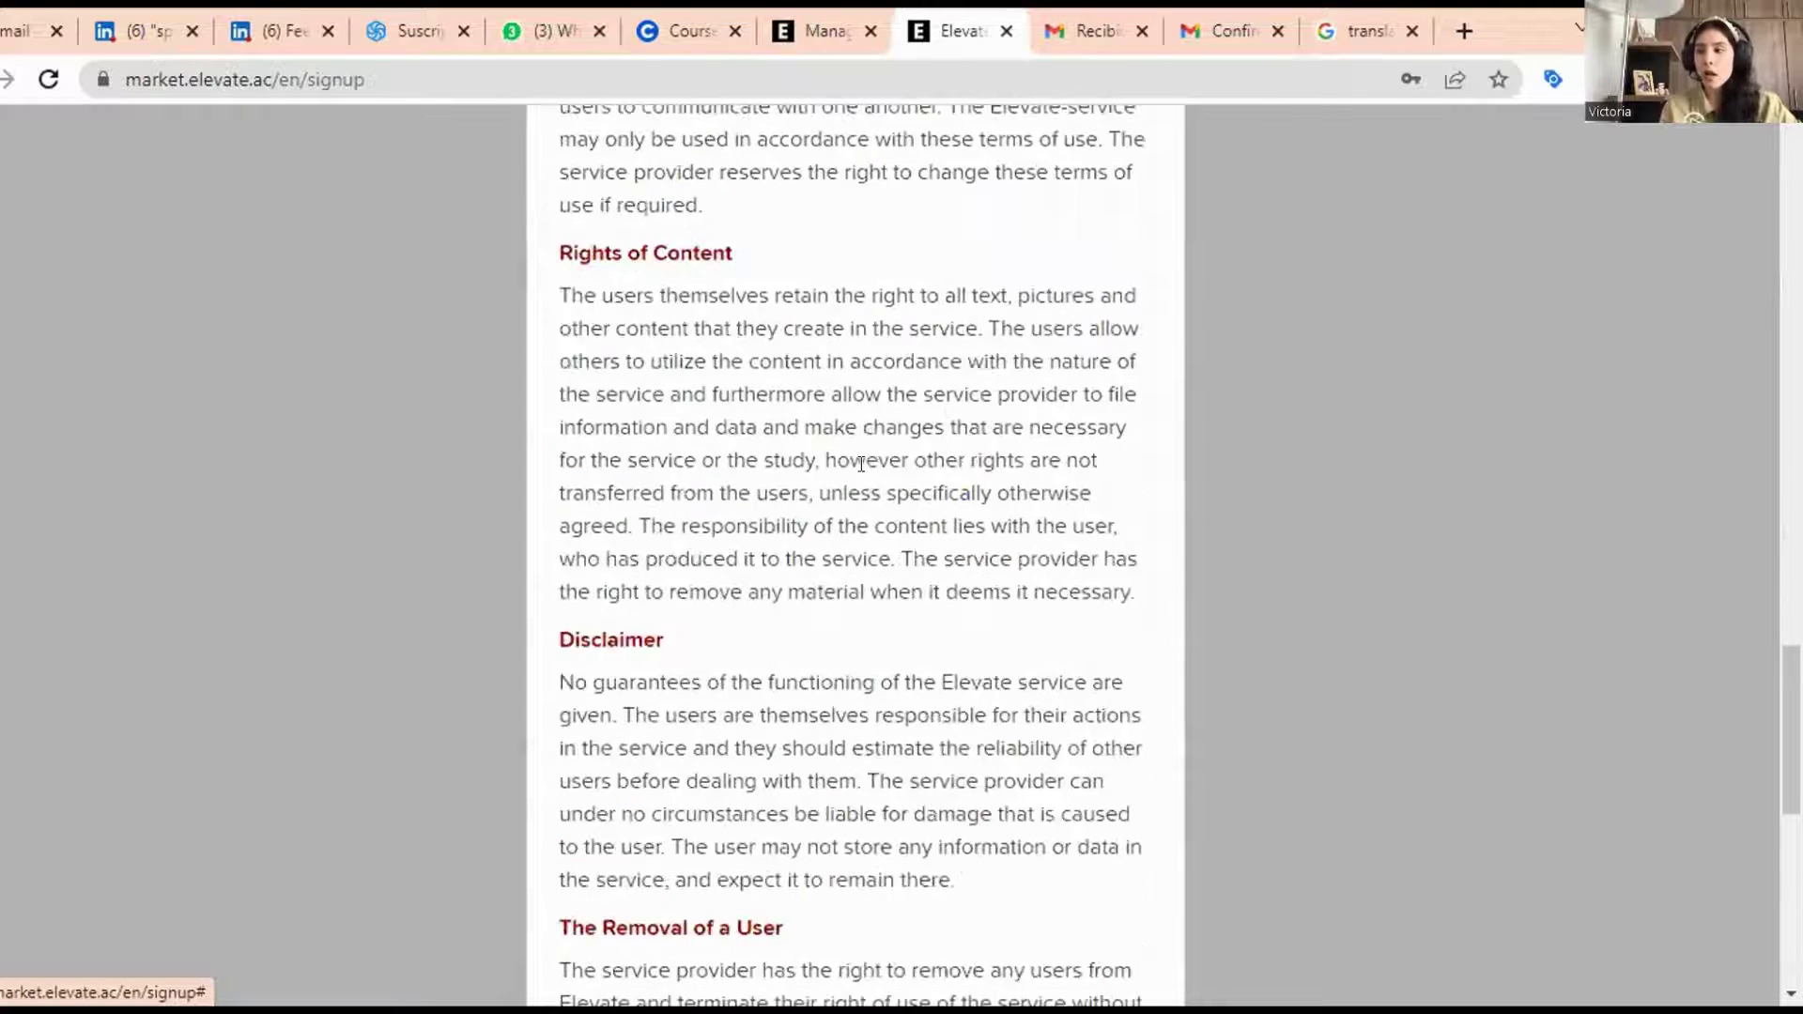
{"action": "scroll", "coordinate": [860, 464], "scroll_direction": "down", "scroll_amount": 7}
{"action": "scroll", "coordinate": [860, 464], "scroll_direction": "up", "scroll_amount": 10}
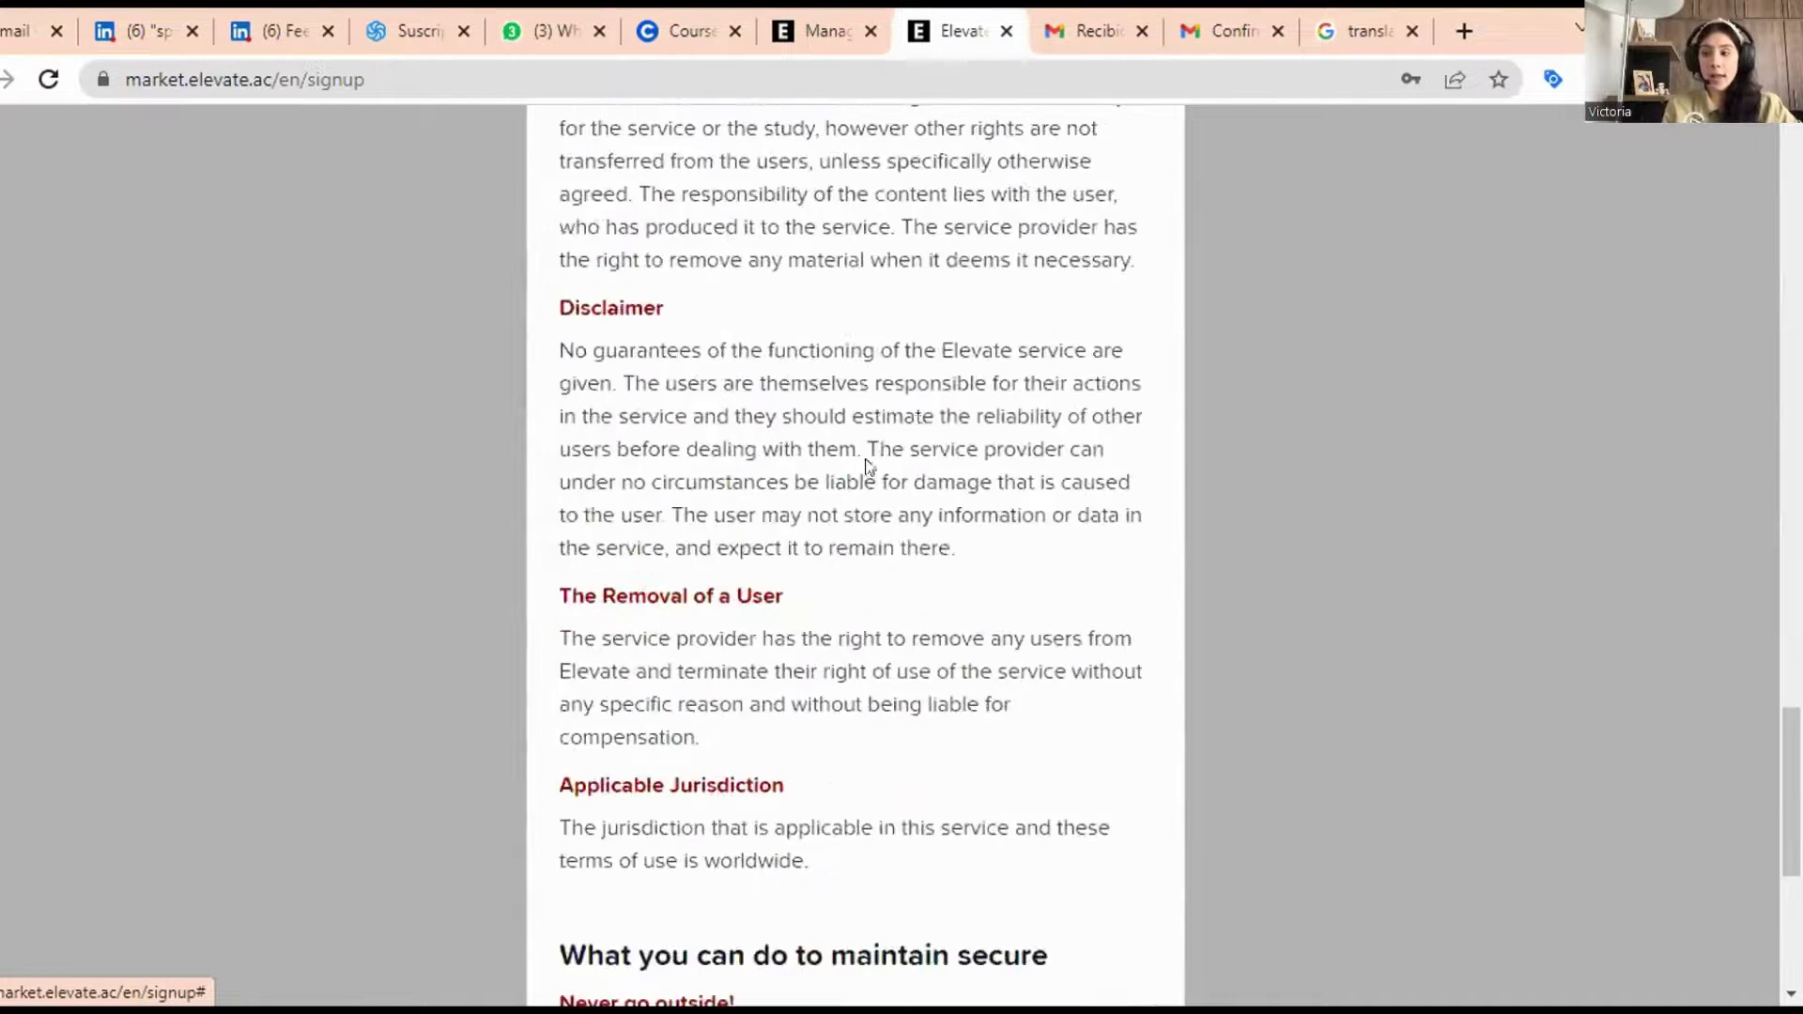
{"action": "scroll", "coordinate": [970, 416], "scroll_direction": "up", "scroll_amount": 15}
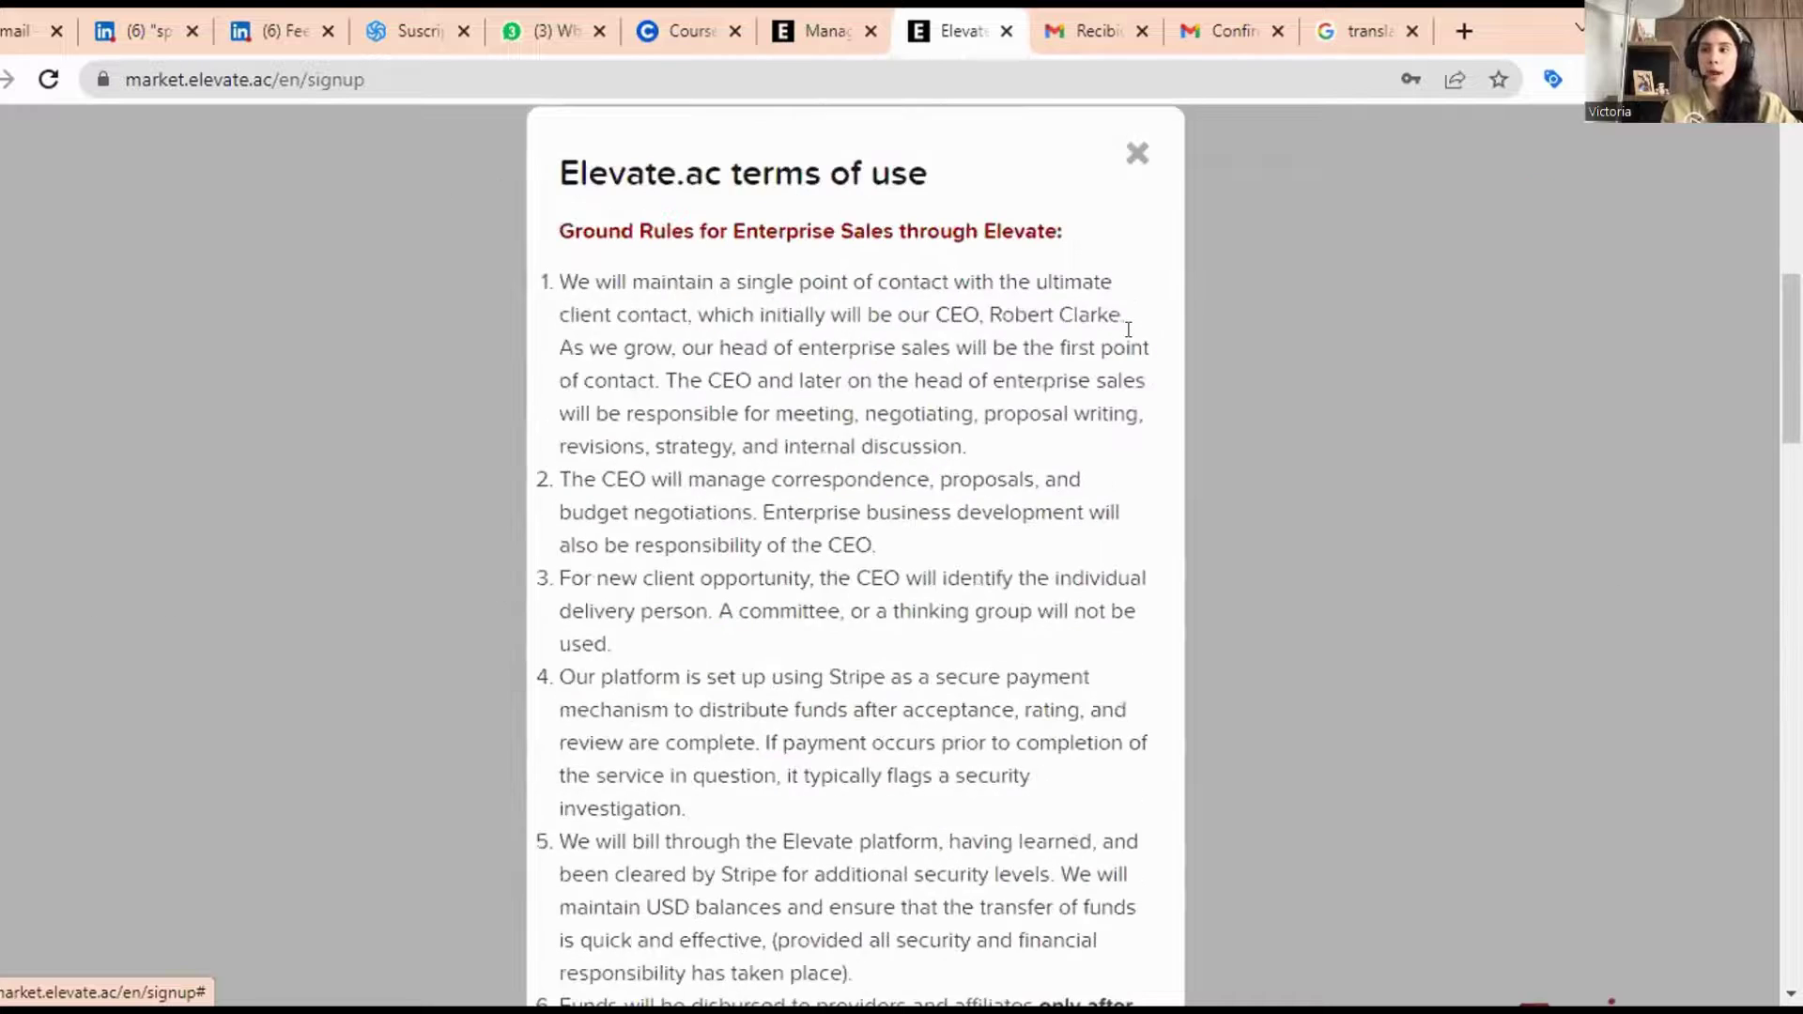
{"action": "left_click", "coordinate": [1134, 293]}
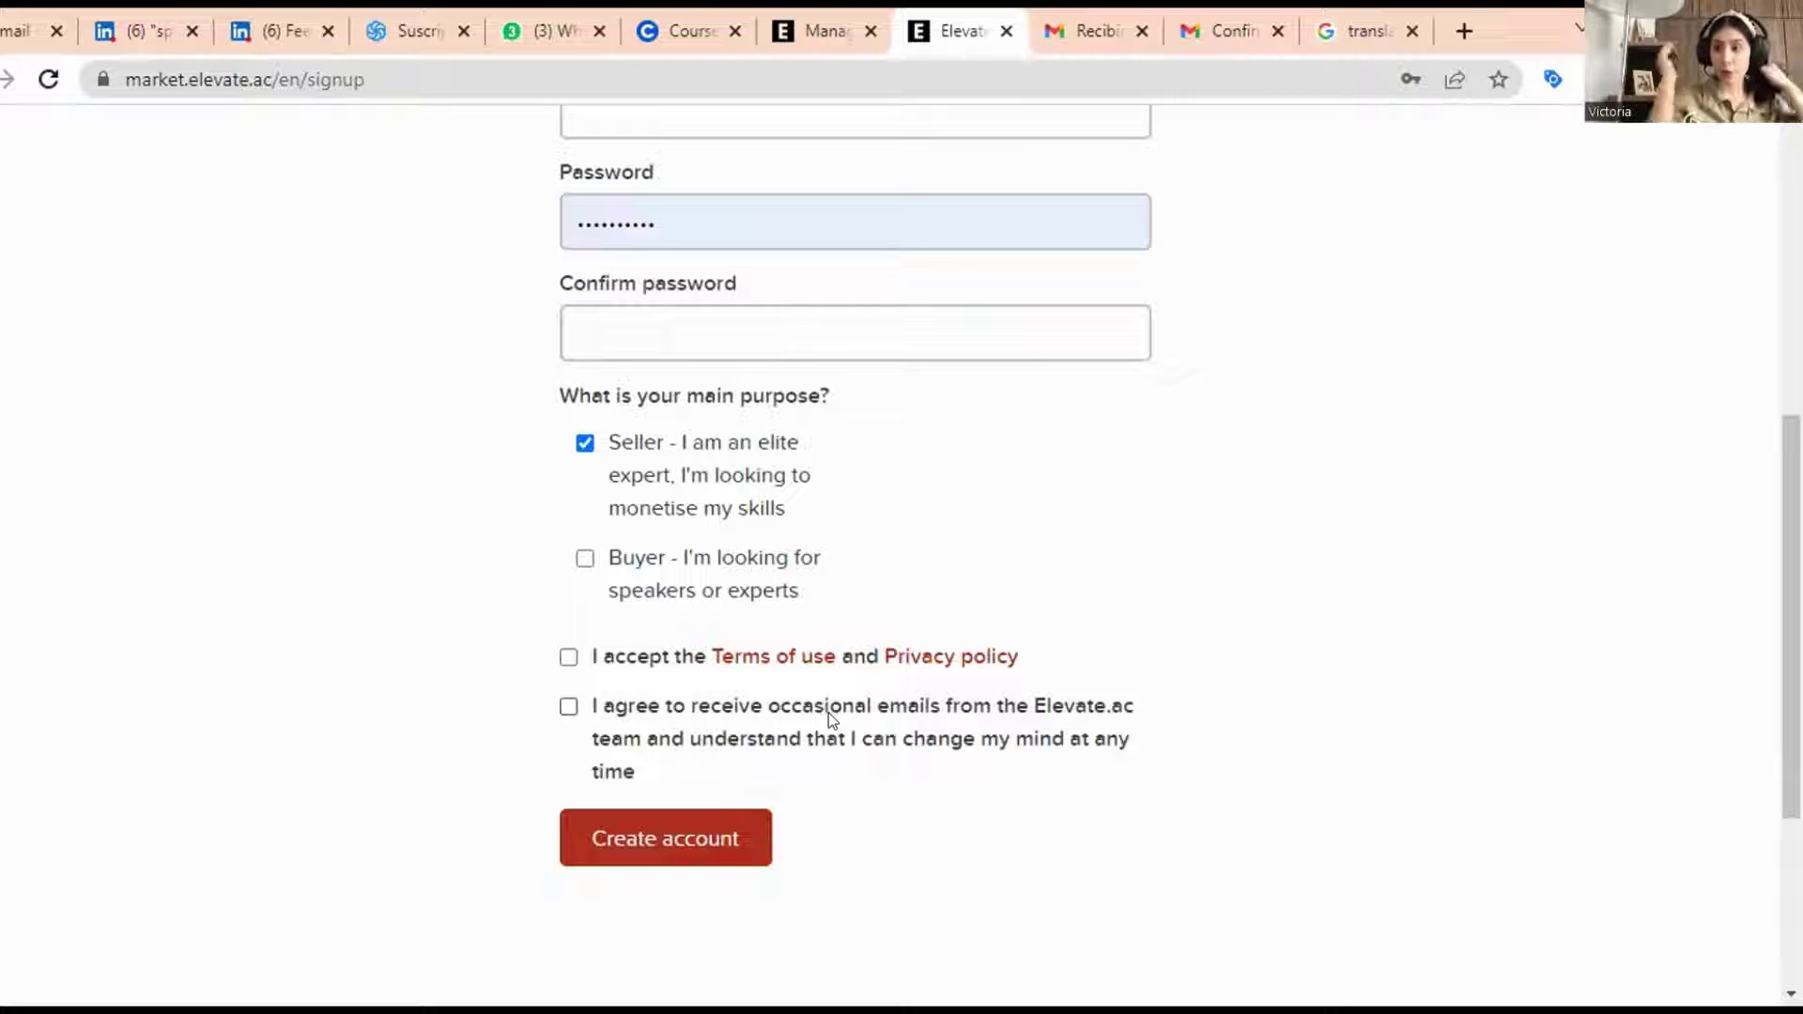
{"action": "left_click", "coordinate": [1099, 18]}
- Read the 'Confirmation instructions to join Elevate.ac' email in Gmail, then return to the signup tab
{"action": "left_click", "coordinate": [1226, 31]}
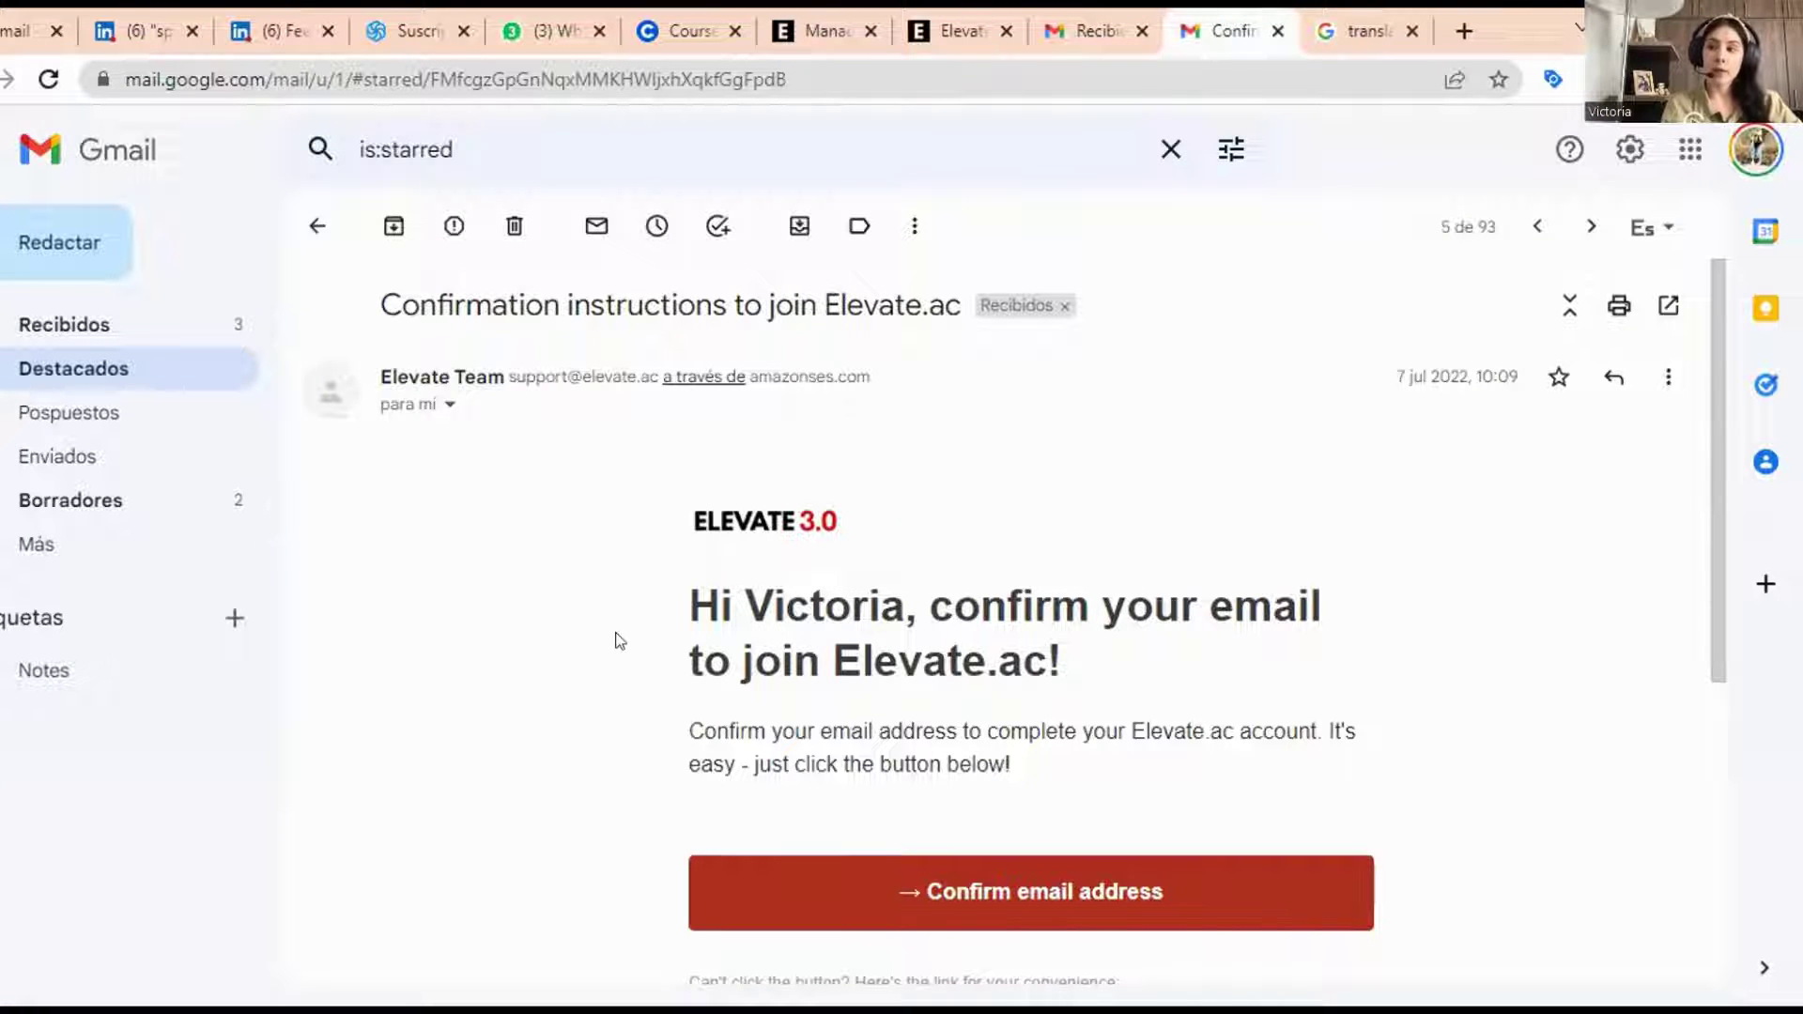
{"action": "scroll", "coordinate": [616, 636], "scroll_direction": "down", "scroll_amount": 1}
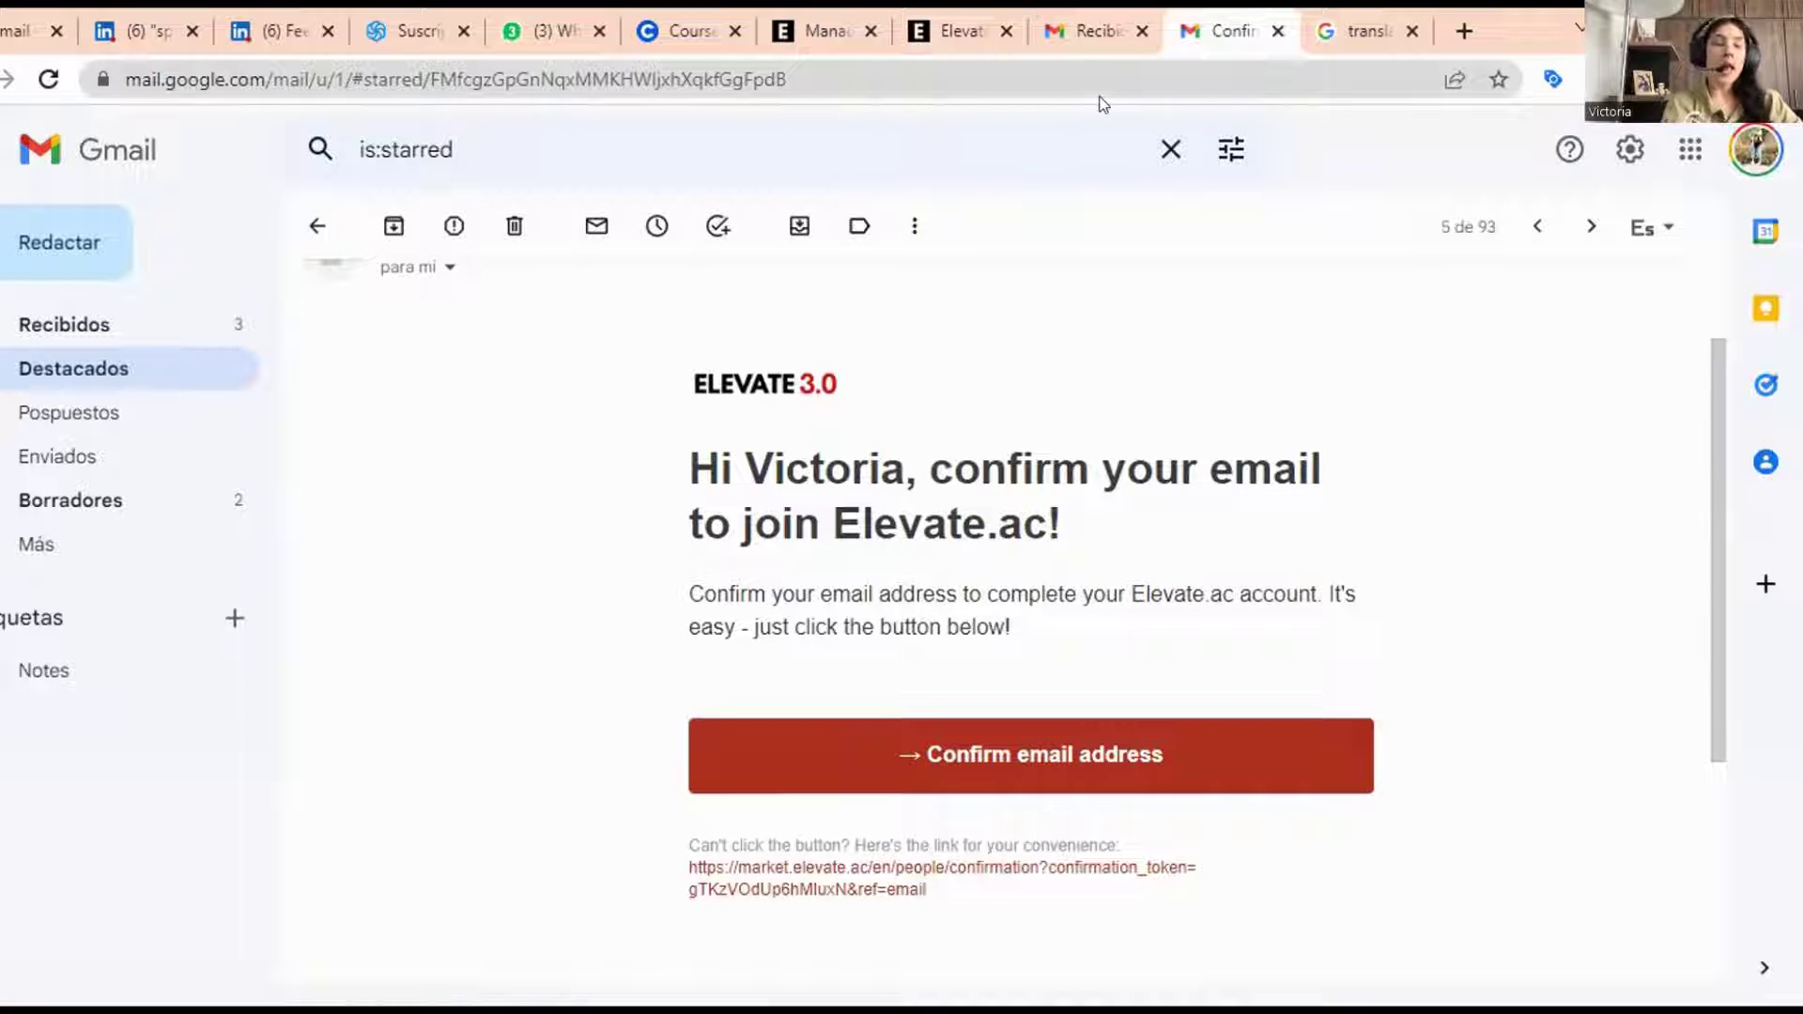
{"action": "left_click", "coordinate": [1099, 28]}
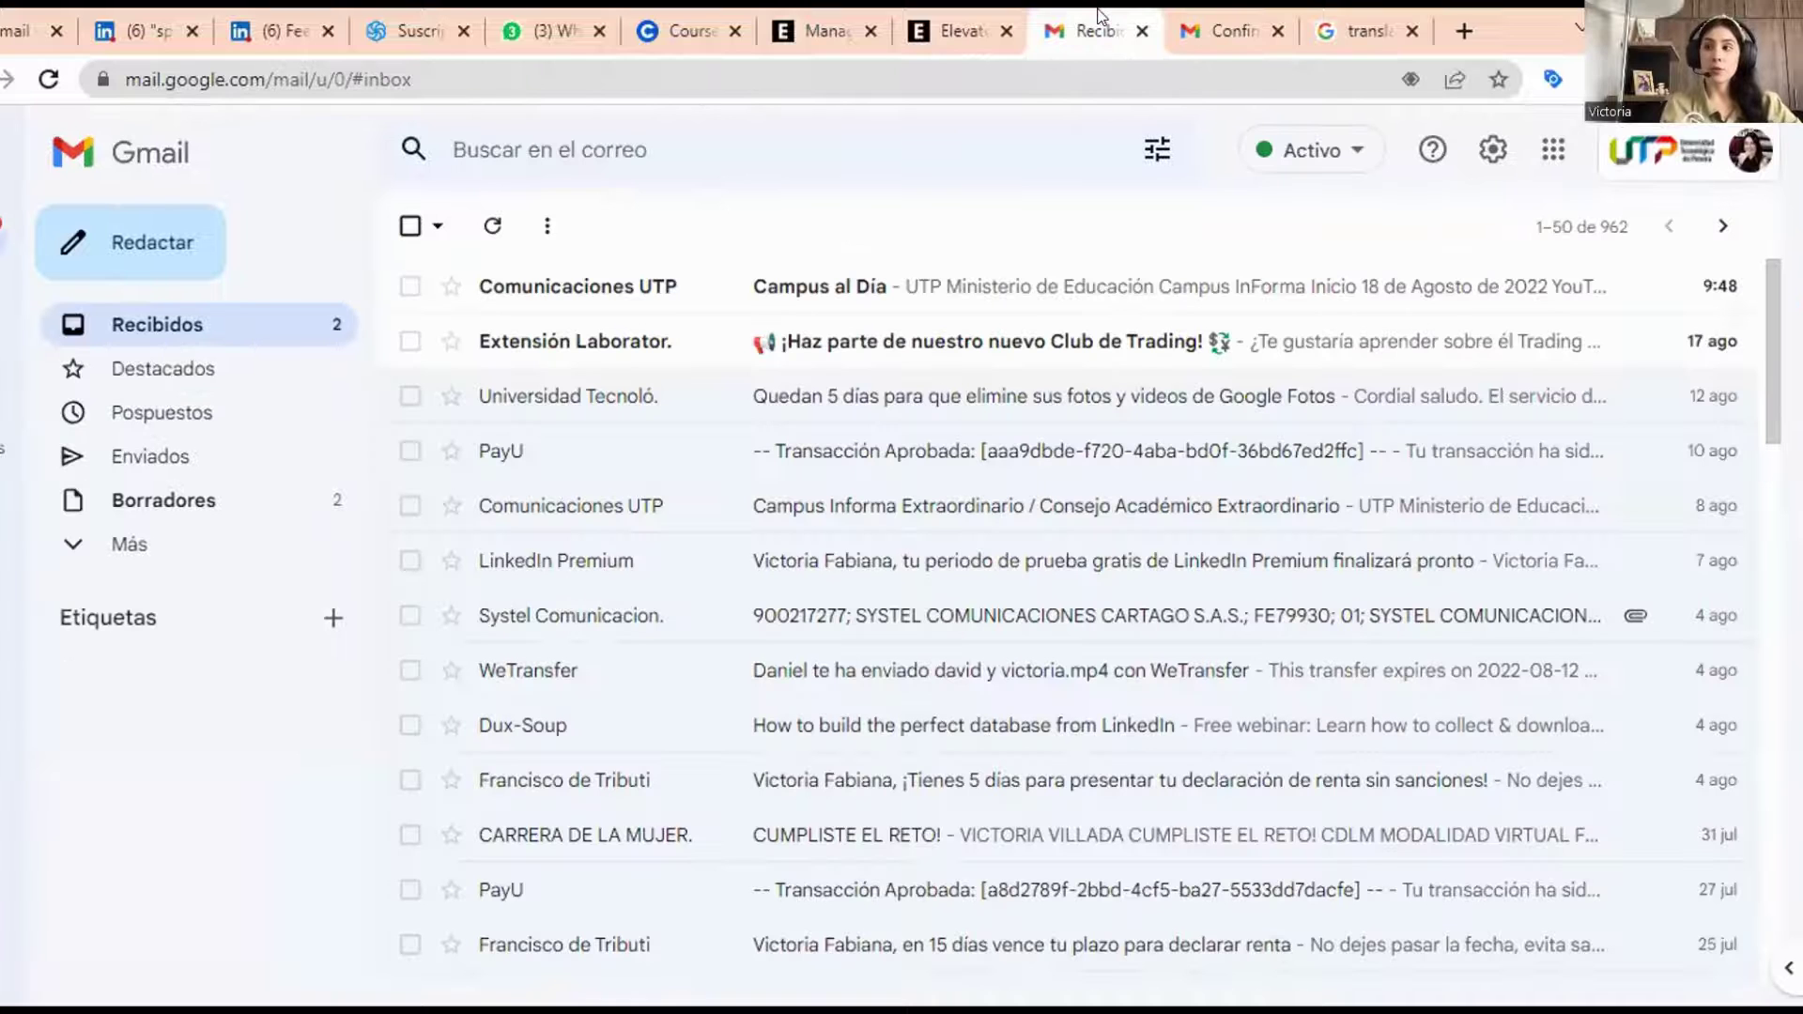
{"action": "key", "text": "ctrl+shift+Tab"}
{"action": "scroll", "coordinate": [523, 527], "scroll_direction": "up", "scroll_amount": 7}
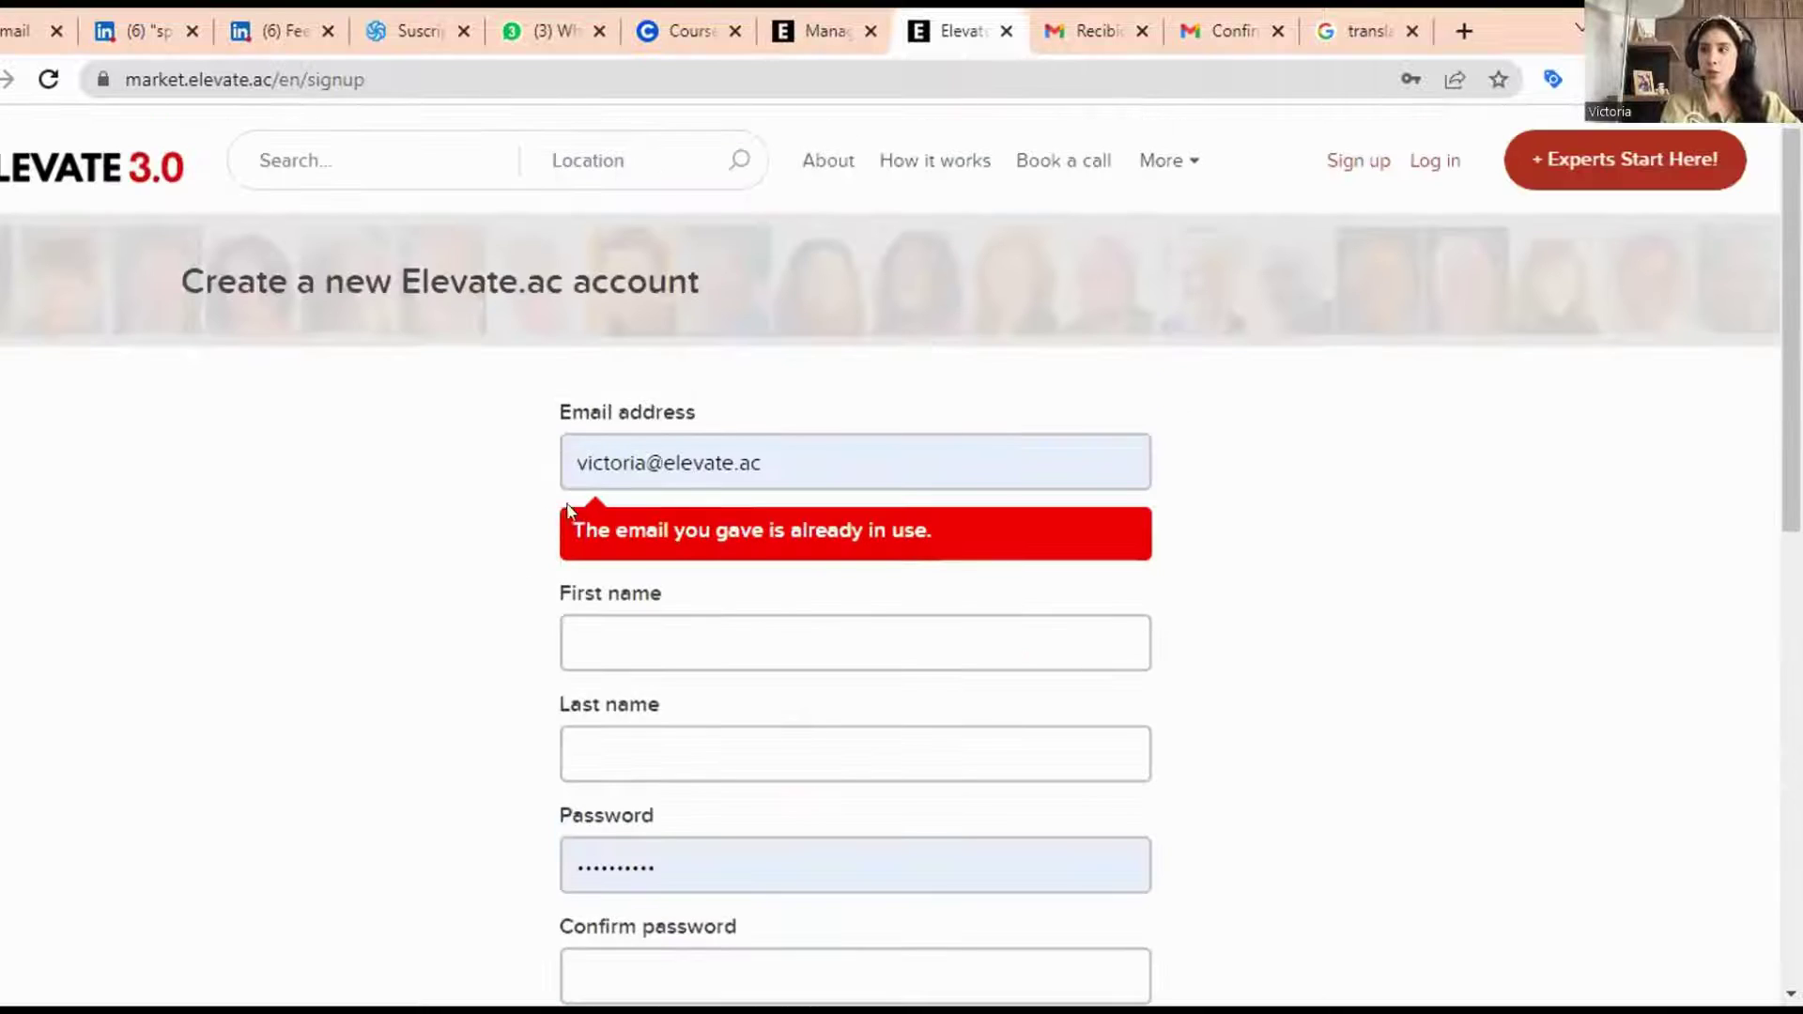
- Go to the login page and sign in with the saved email and password
{"action": "left_click", "coordinate": [1408, 171]}
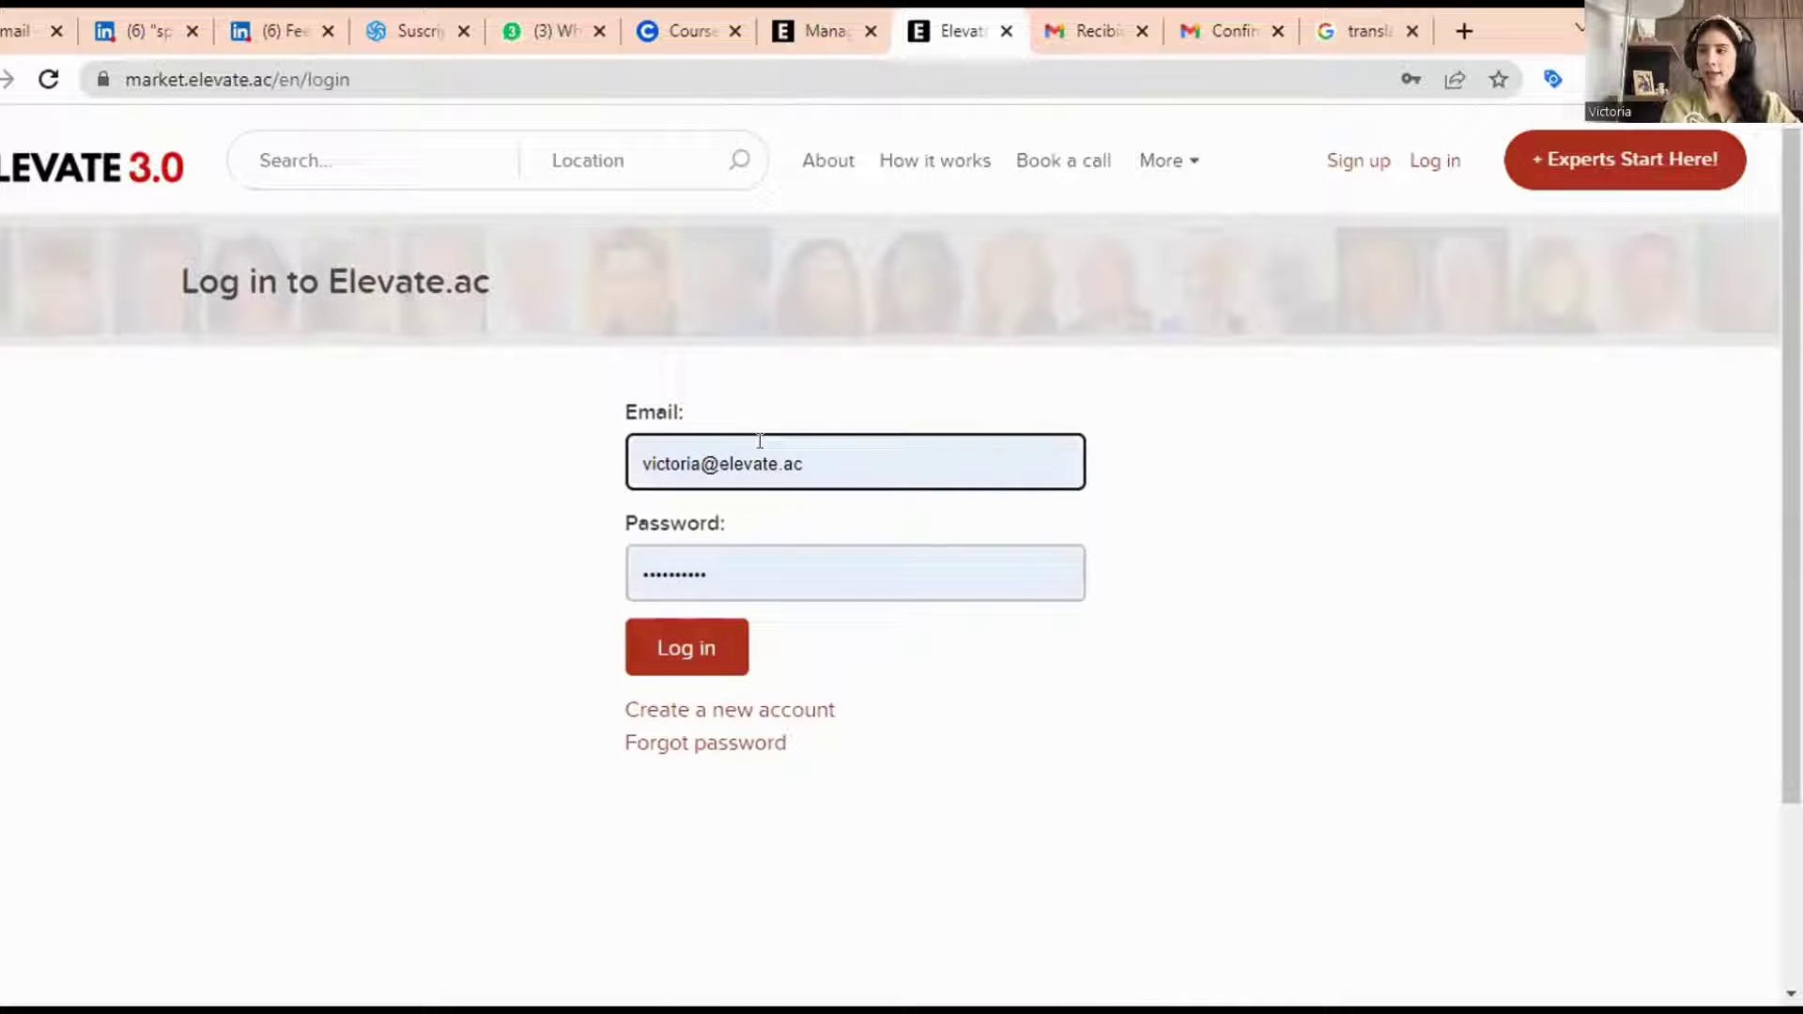
{"action": "left_click", "coordinate": [692, 648]}
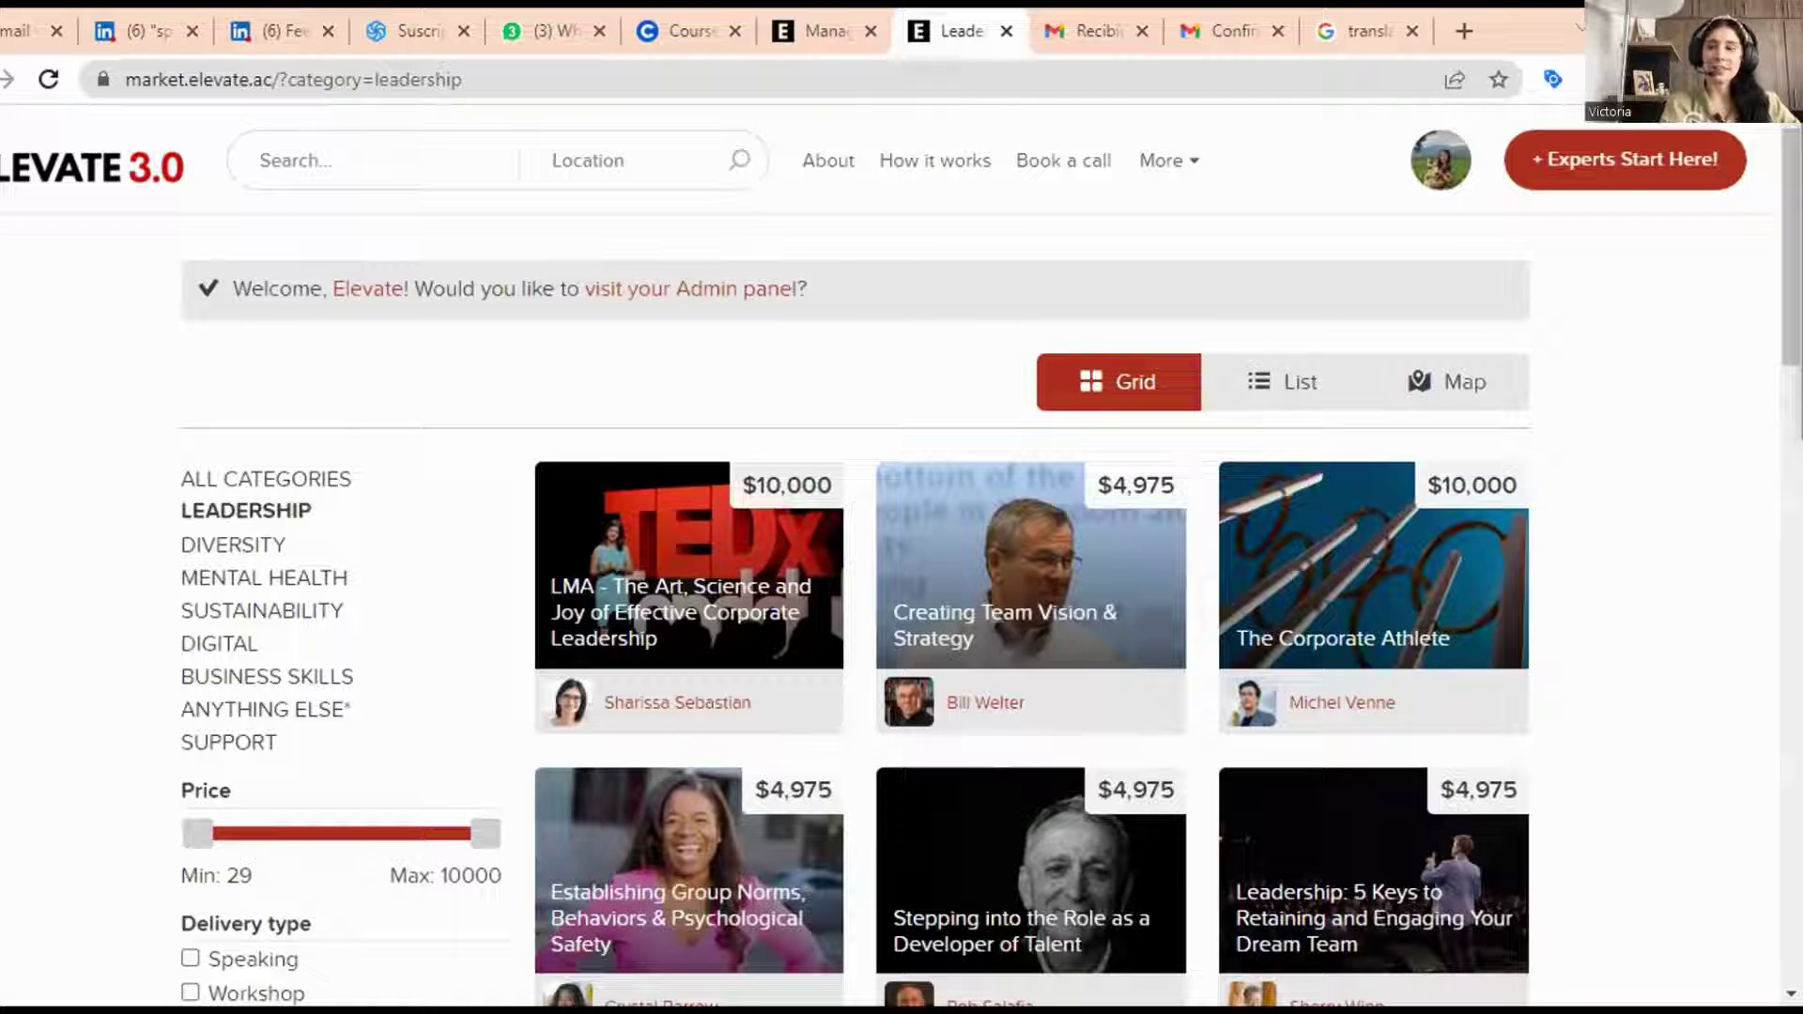
- Change the display name from 'Elevate' to the user's first and last name and save the profile
{"action": "left_click", "coordinate": [1446, 167]}
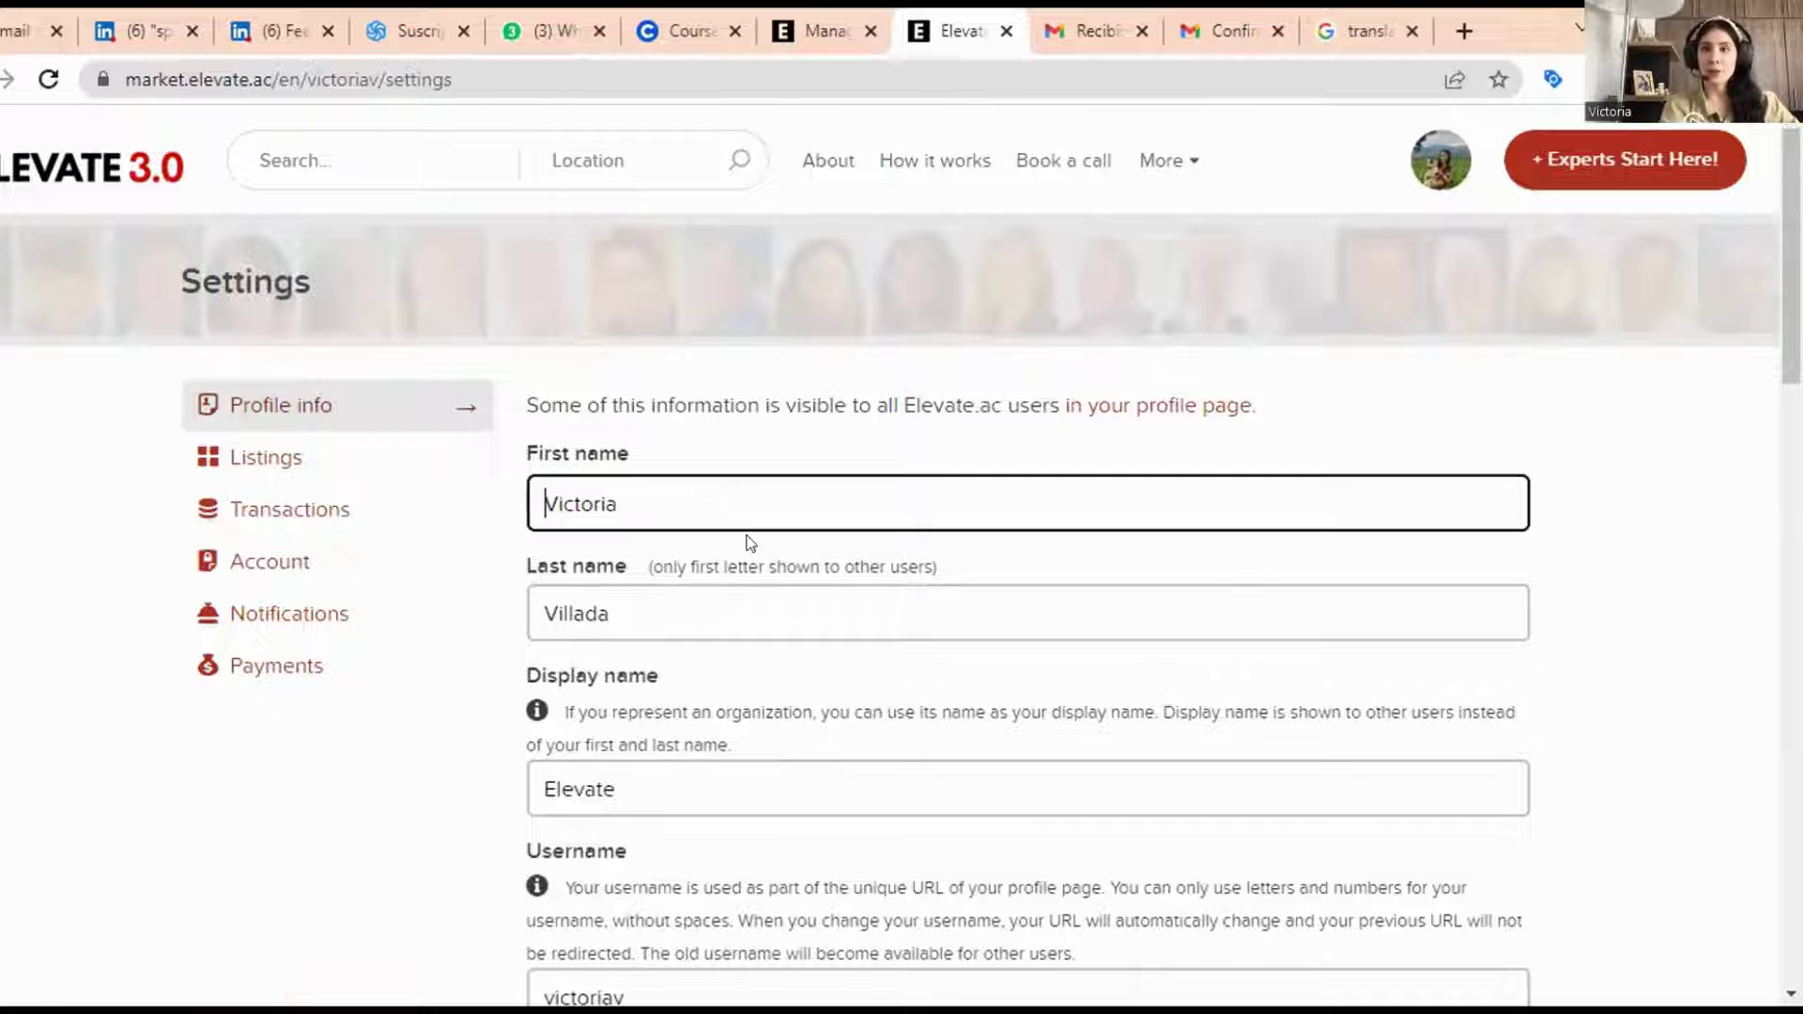
{"action": "scroll", "coordinate": [745, 536], "scroll_direction": "down", "scroll_amount": 3}
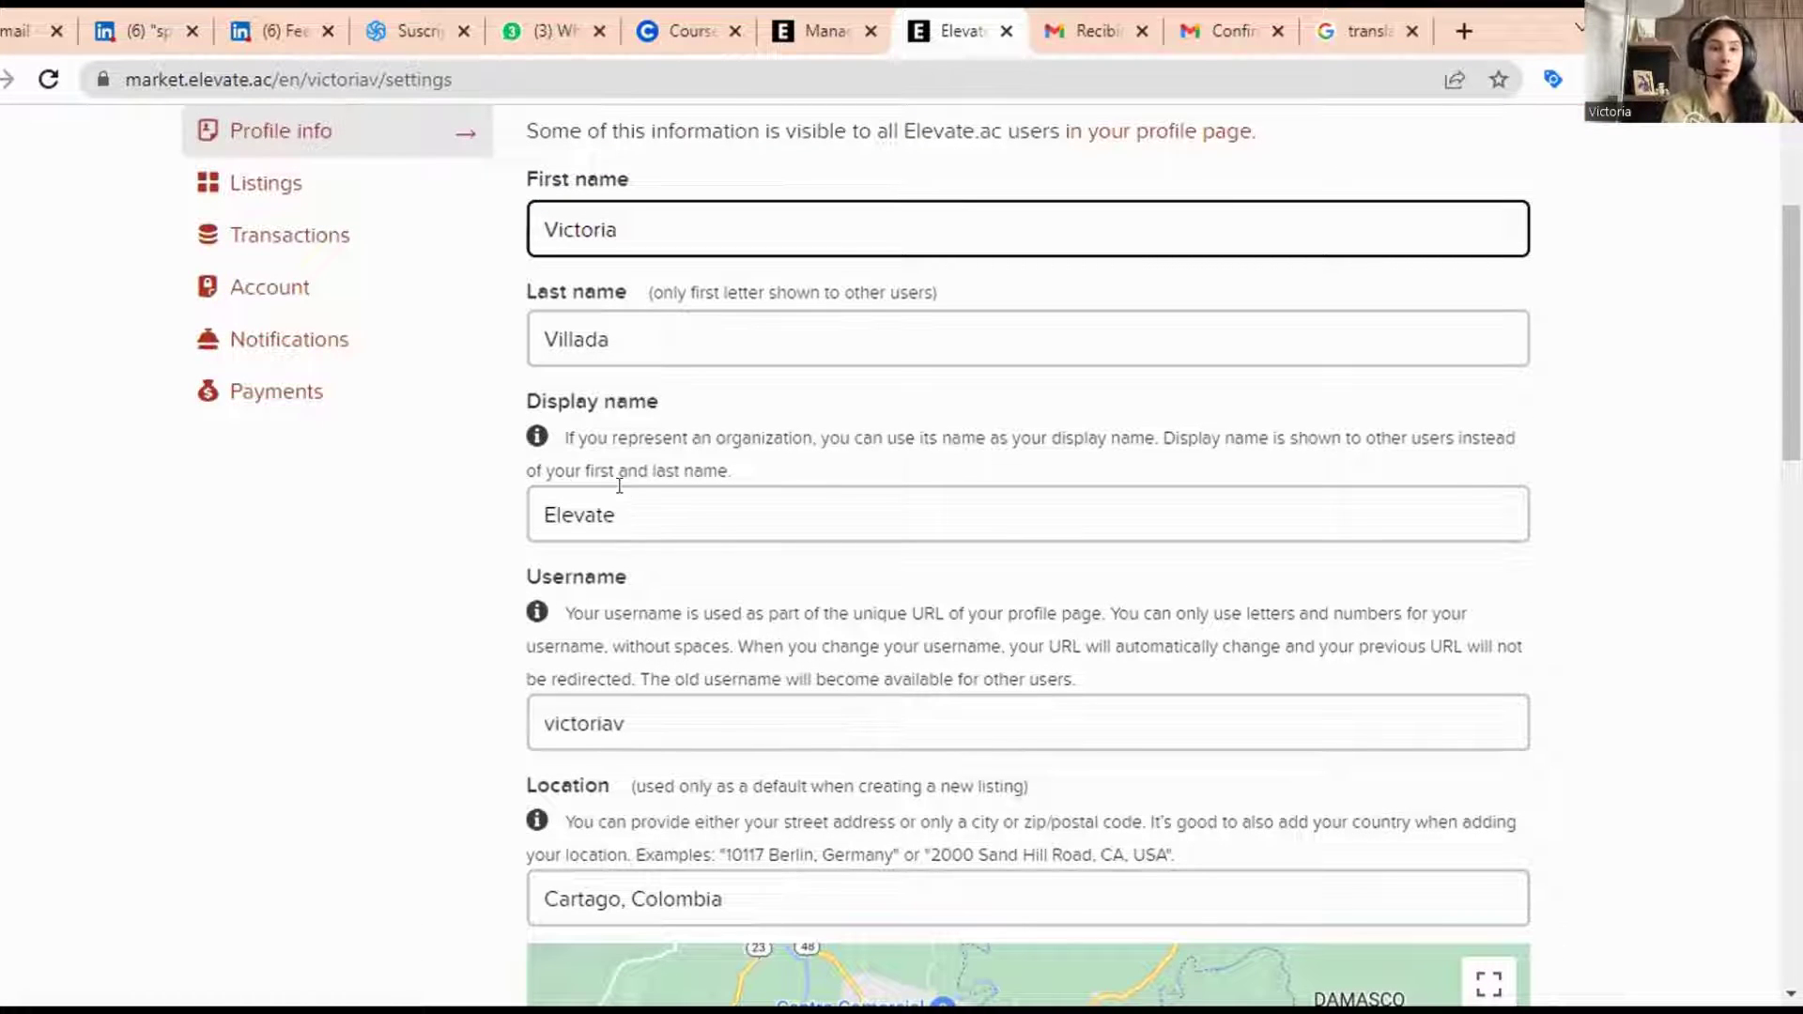
{"action": "double_click", "coordinate": [646, 514]}
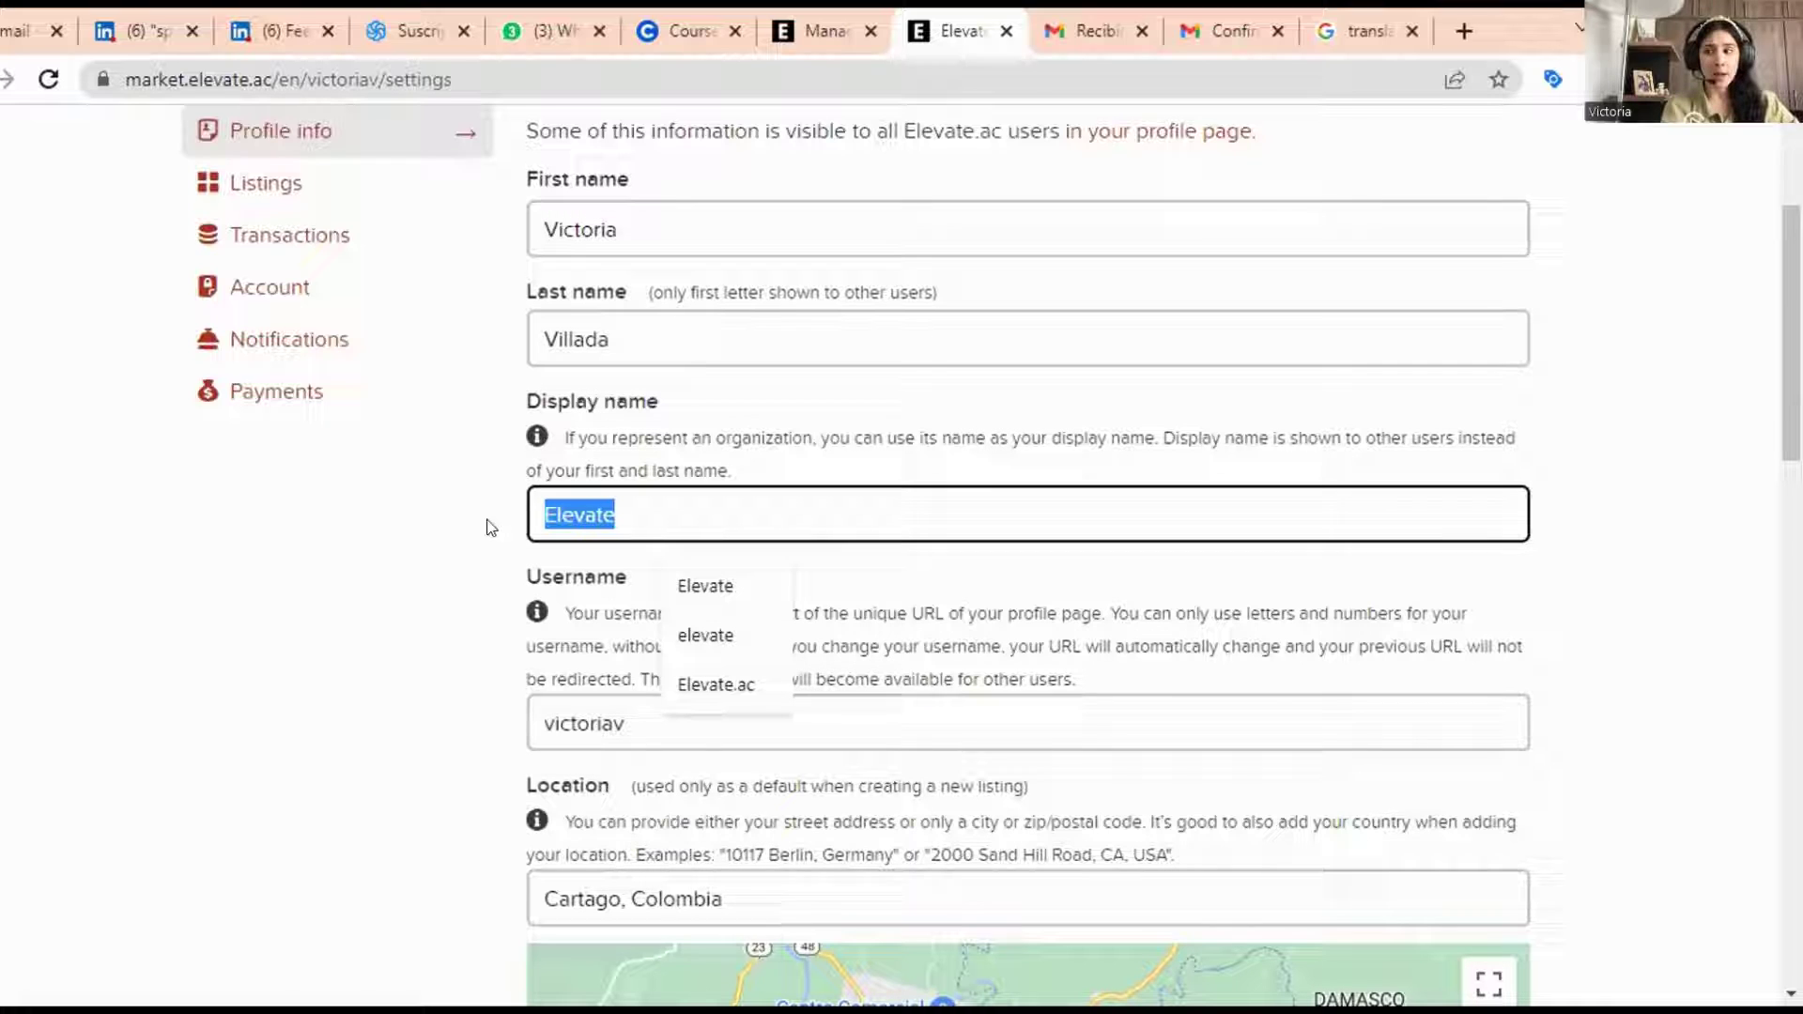
{"action": "left_click", "coordinate": [780, 479]}
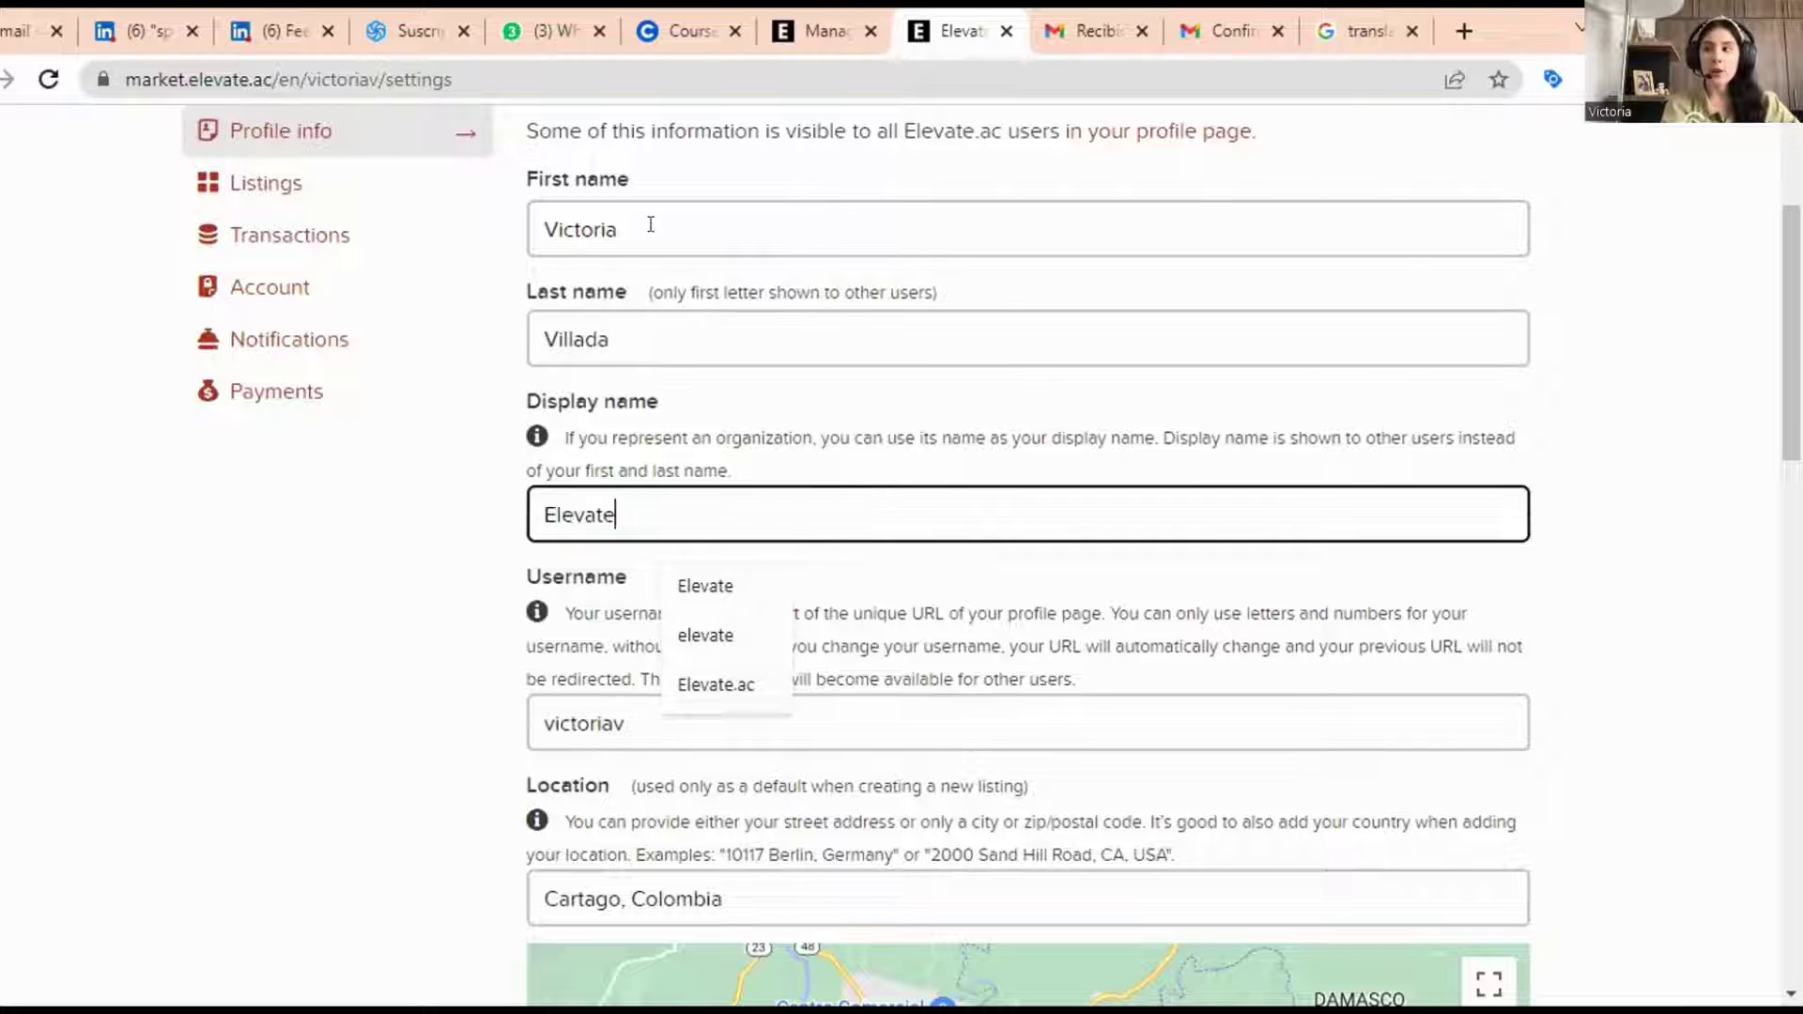
{"action": "double_click", "coordinate": [651, 225]}
{"action": "left_click", "coordinate": [654, 485]}
{"action": "double_click", "coordinate": [655, 488]}
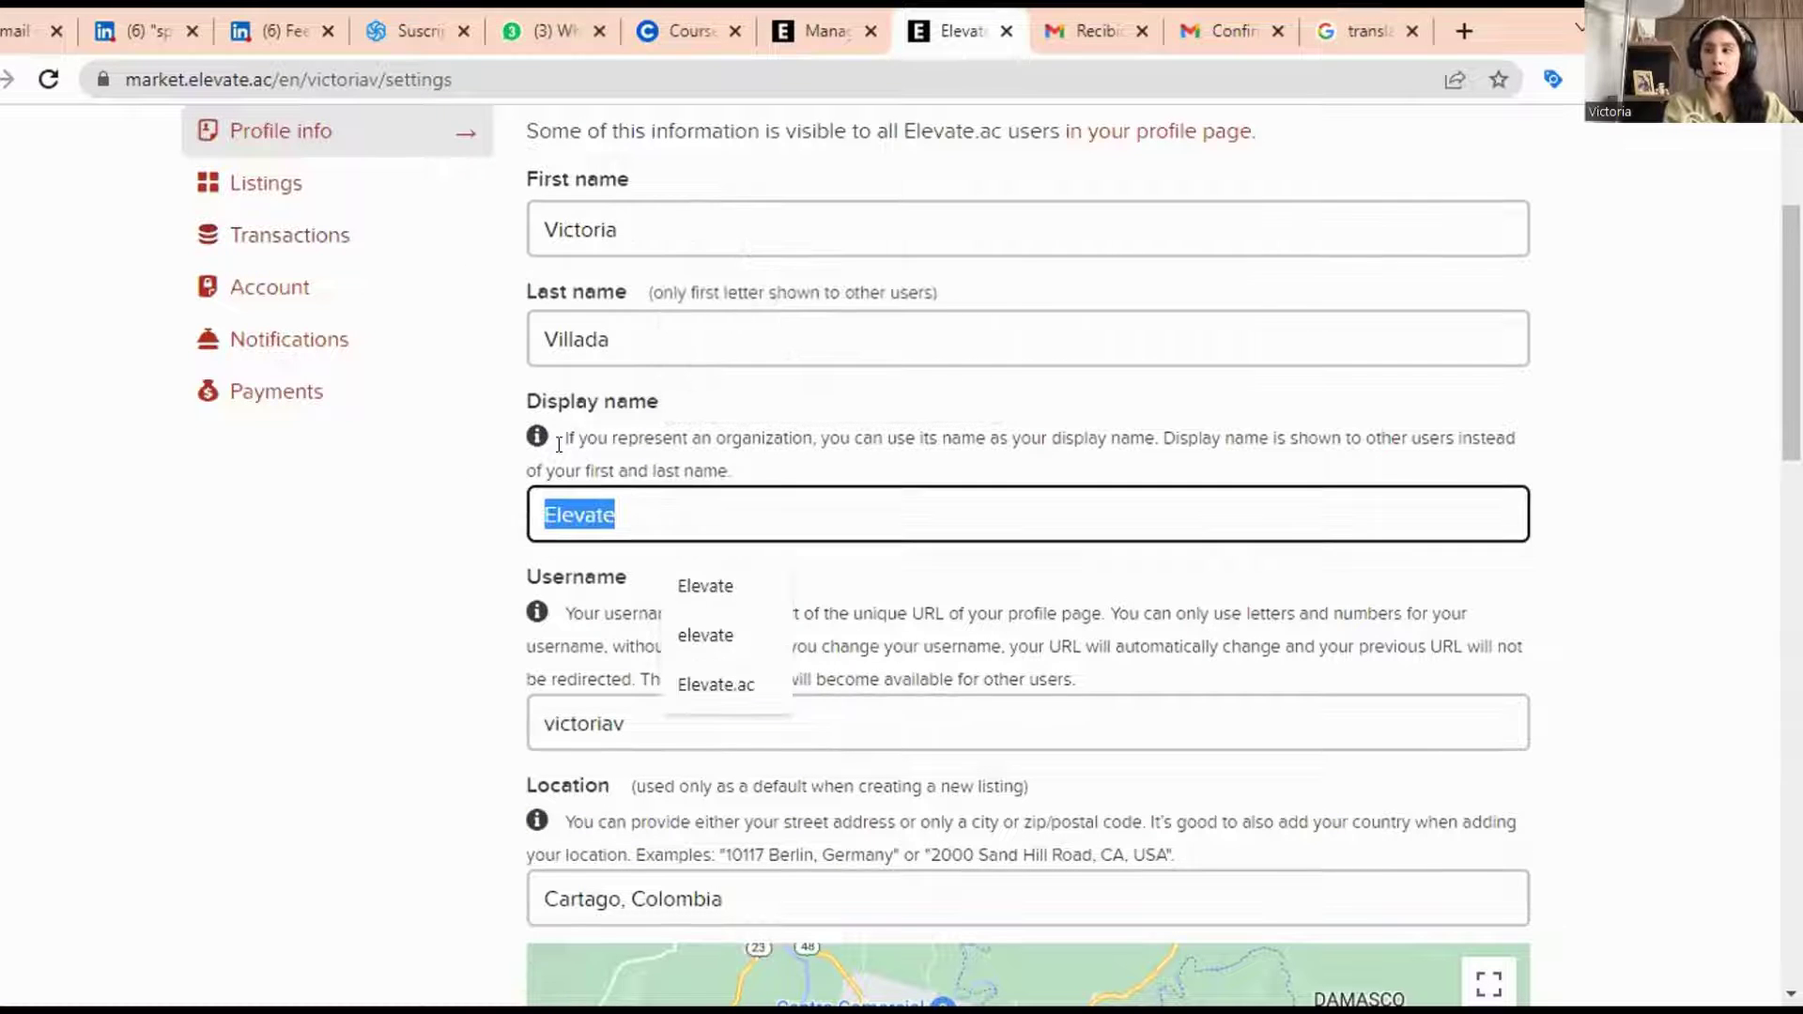
{"action": "double_click", "coordinate": [673, 346]}
{"action": "left_click", "coordinate": [640, 509]}
{"action": "type", "text": "Villada"}
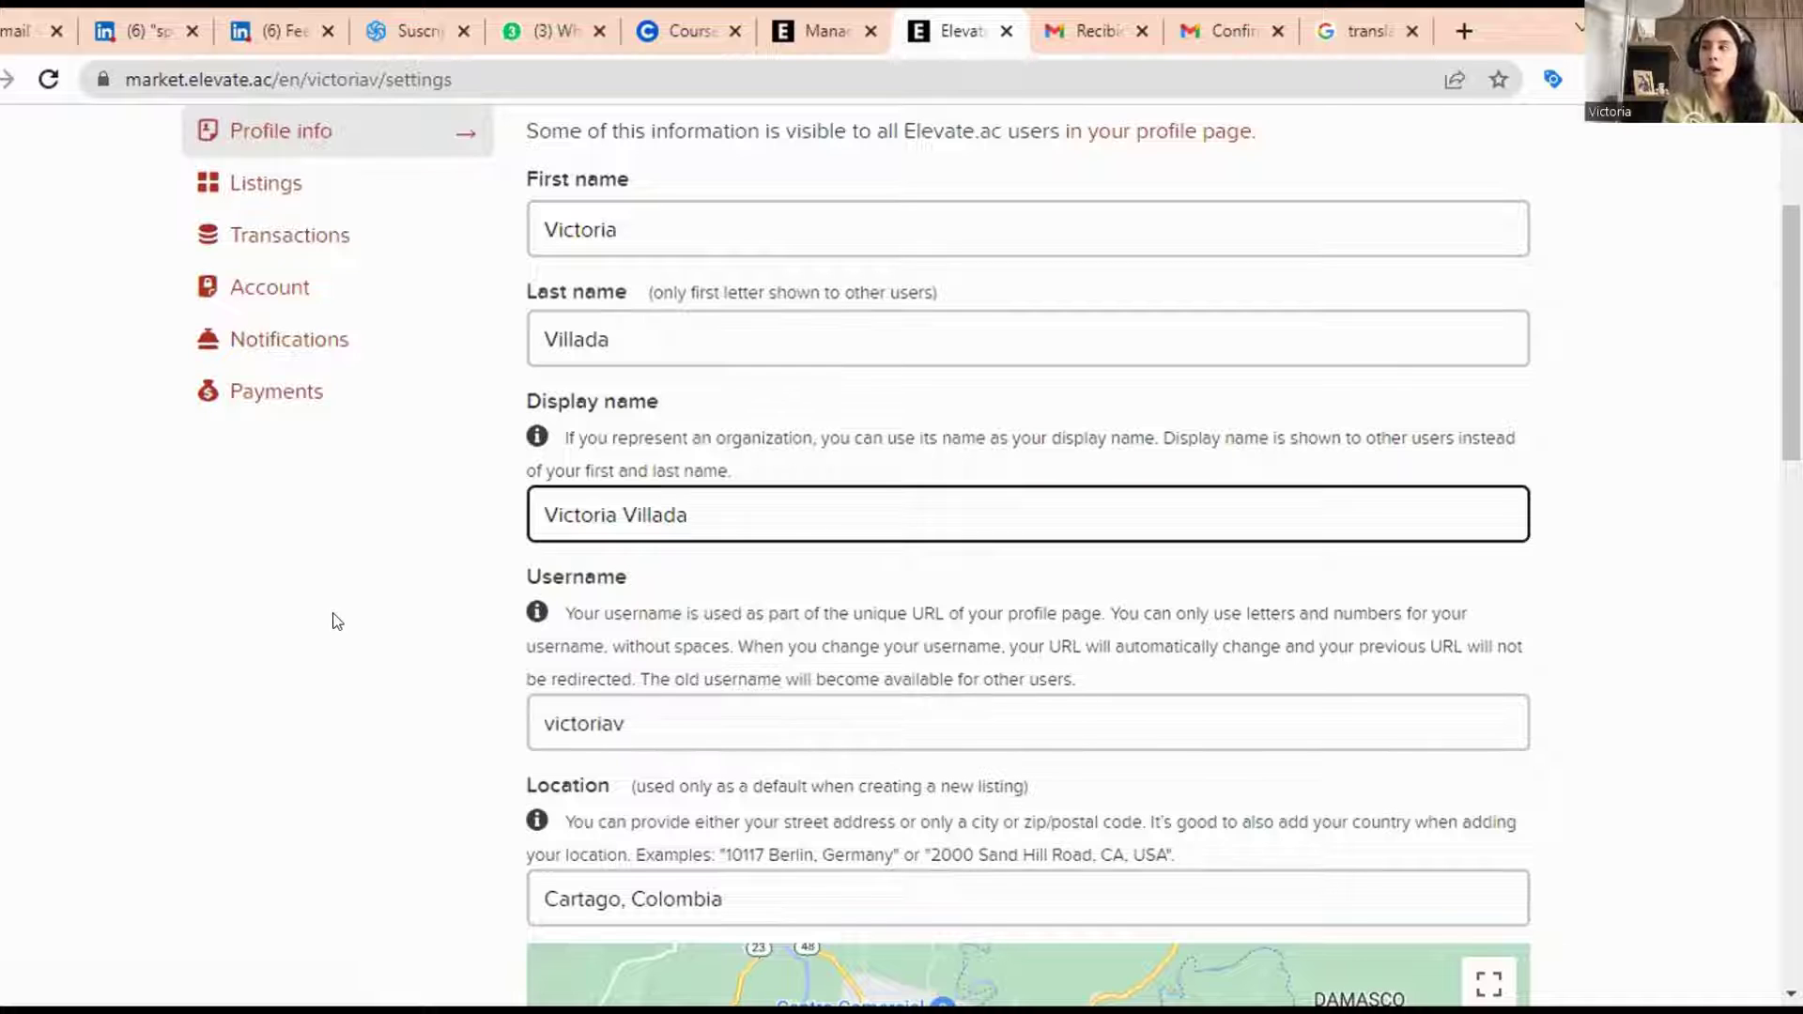
{"action": "scroll", "coordinate": [331, 593], "scroll_direction": "down", "scroll_amount": 9}
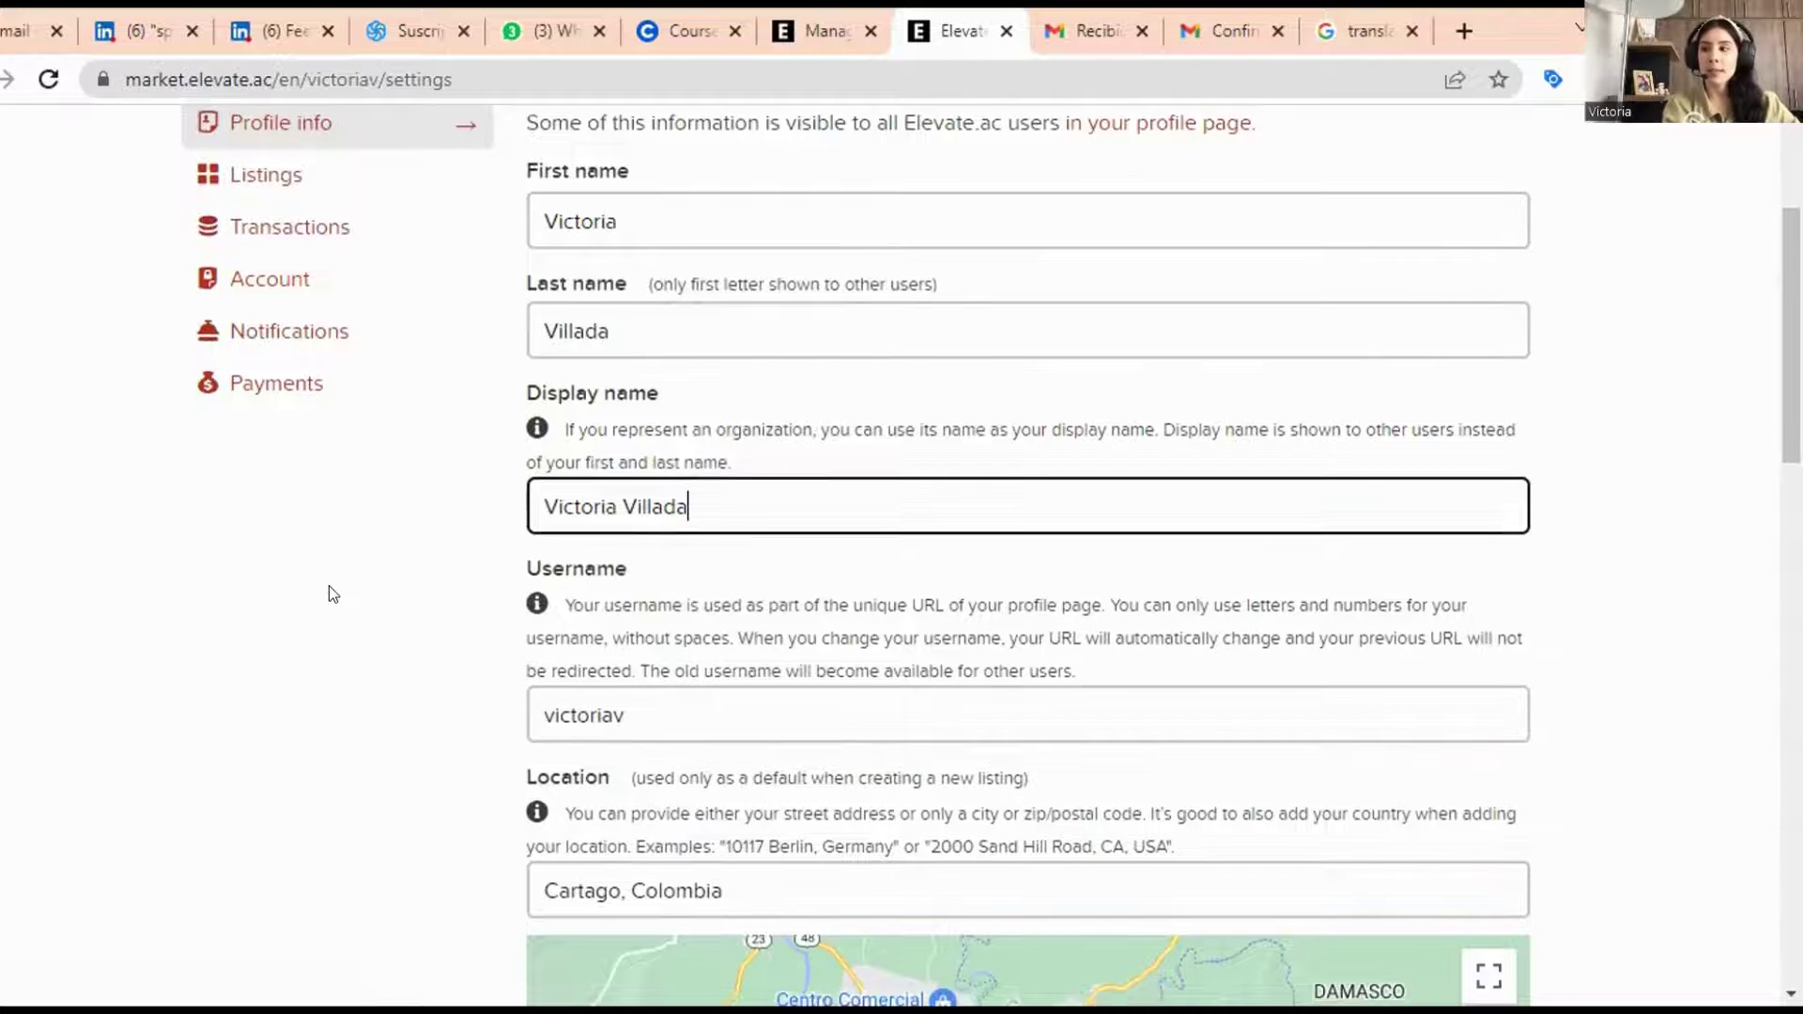
{"action": "scroll", "coordinate": [329, 590], "scroll_direction": "down", "scroll_amount": 12}
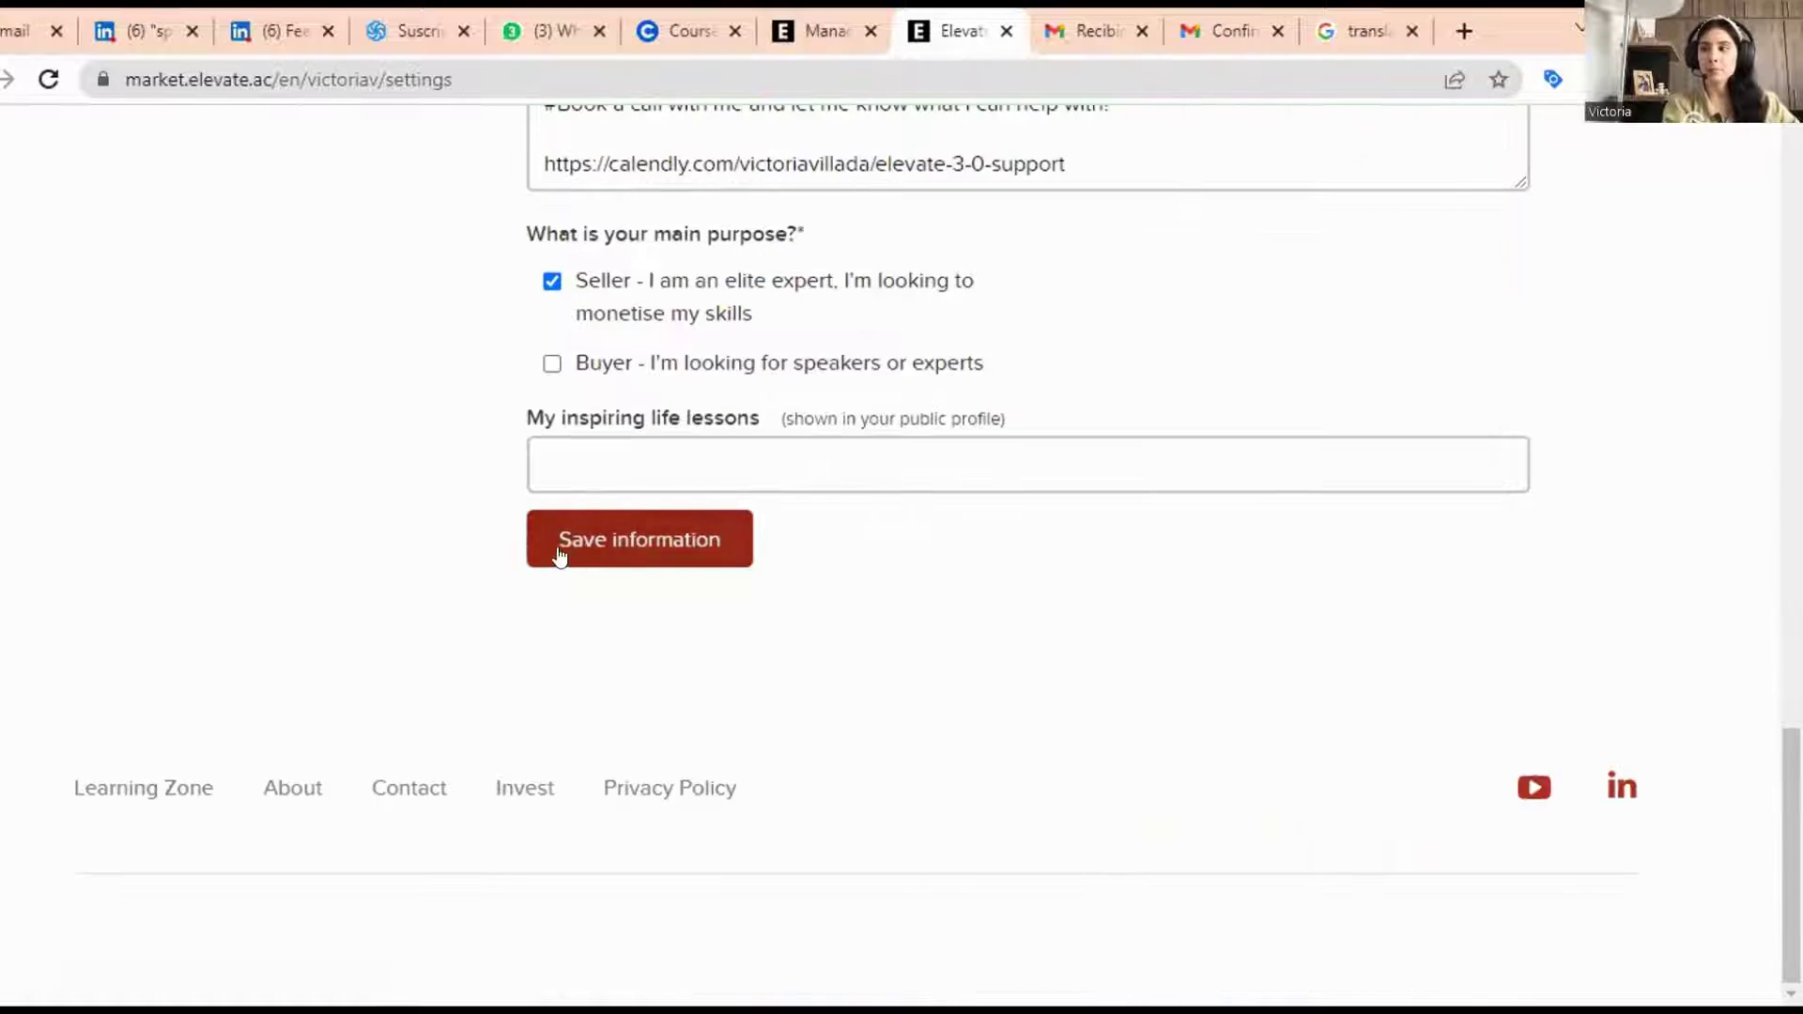
{"action": "left_click", "coordinate": [555, 554]}
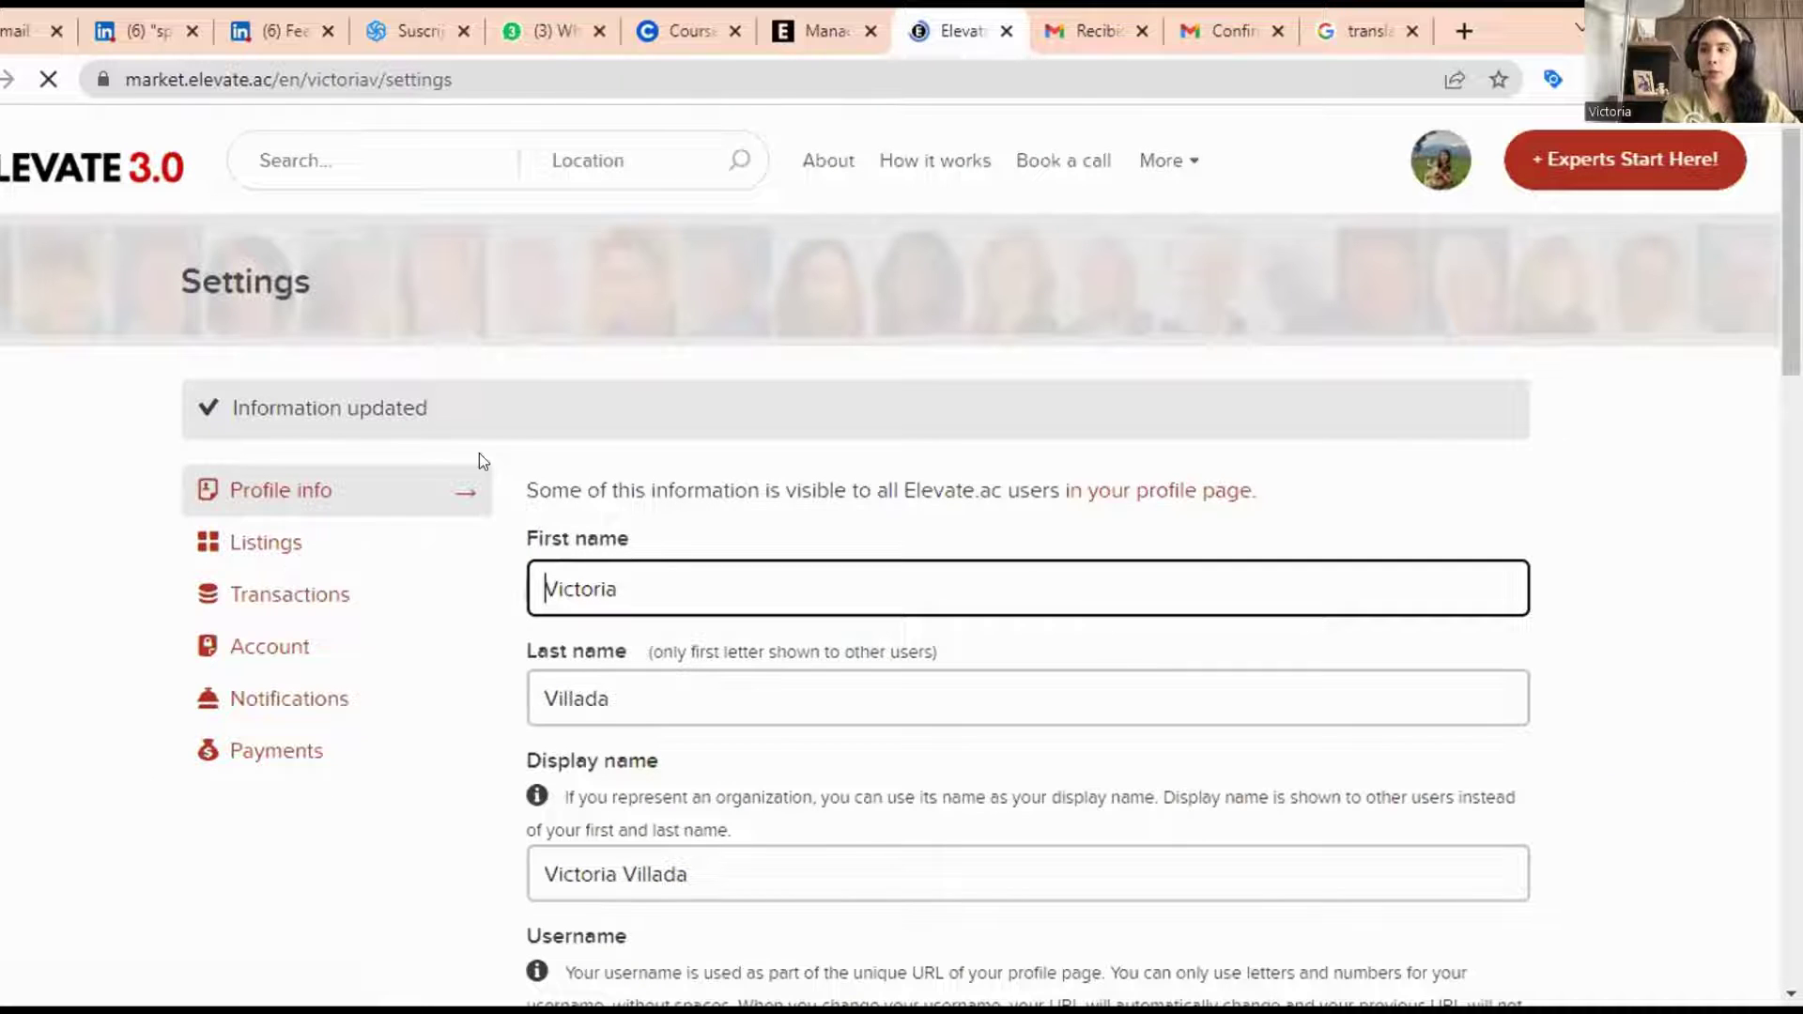
{"action": "scroll", "coordinate": [668, 524], "scroll_direction": "down", "scroll_amount": 6}
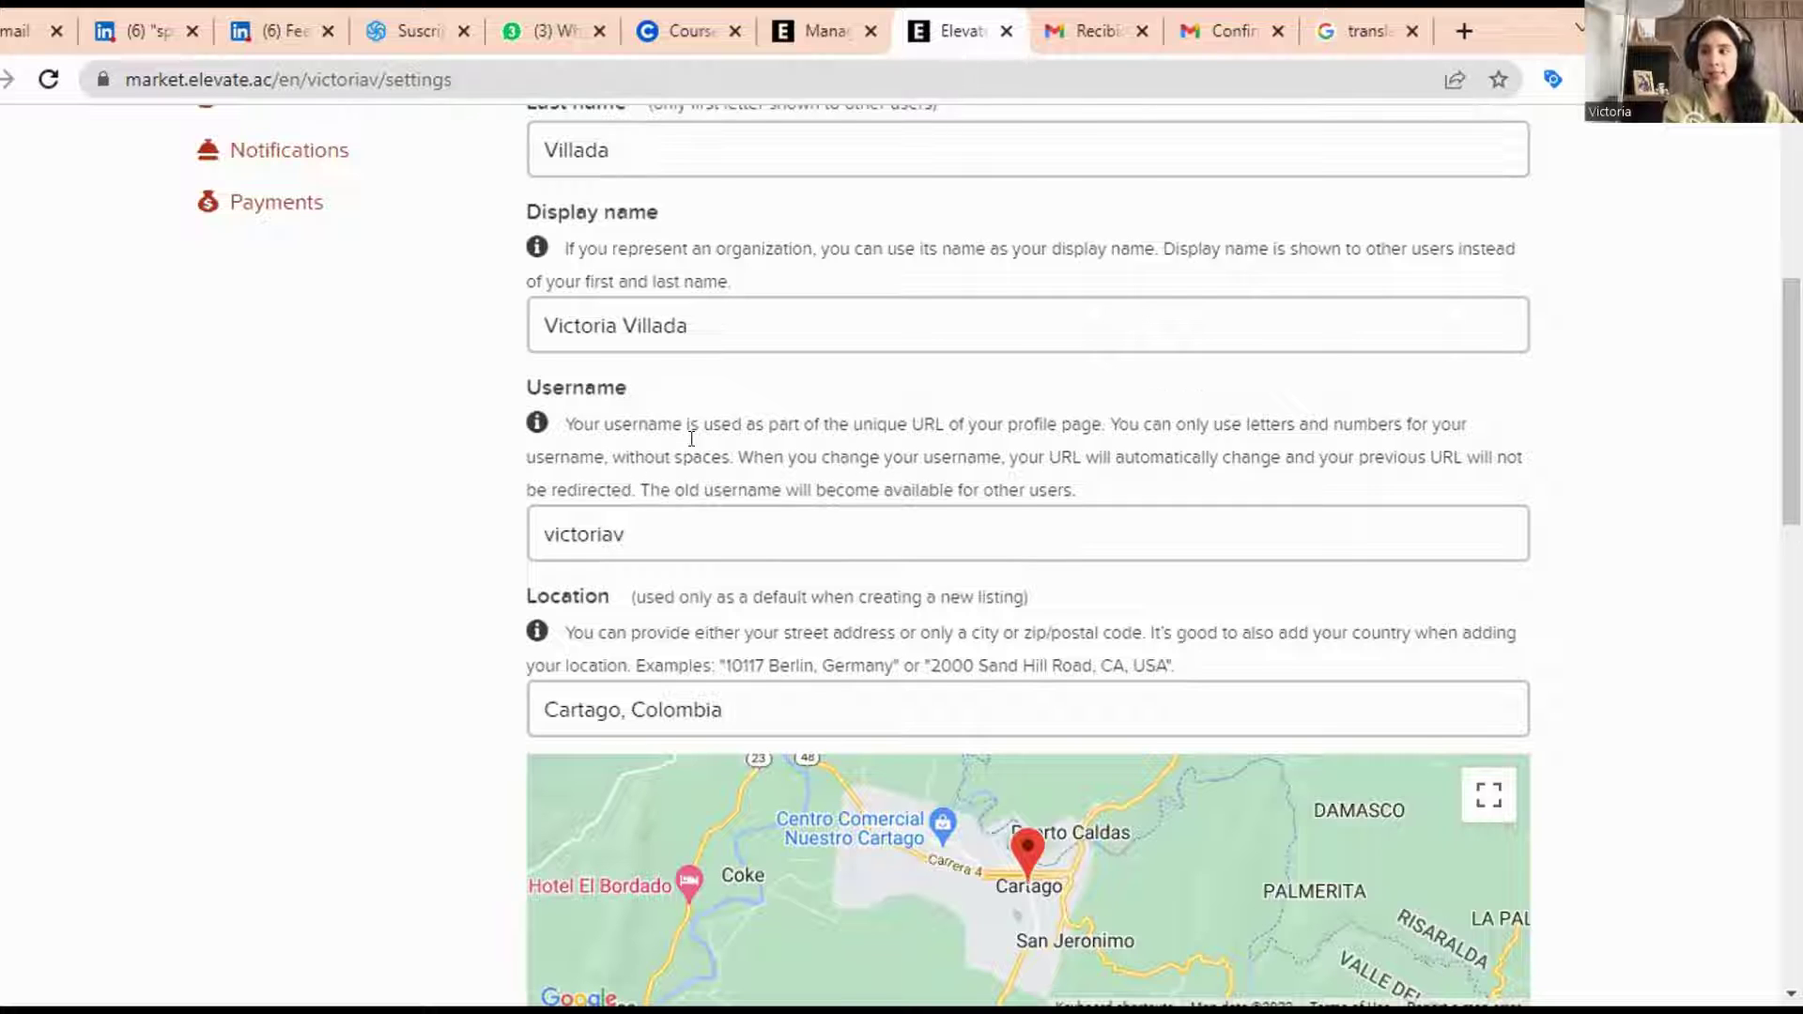
{"action": "scroll", "coordinate": [528, 434], "scroll_direction": "down", "scroll_amount": 1}
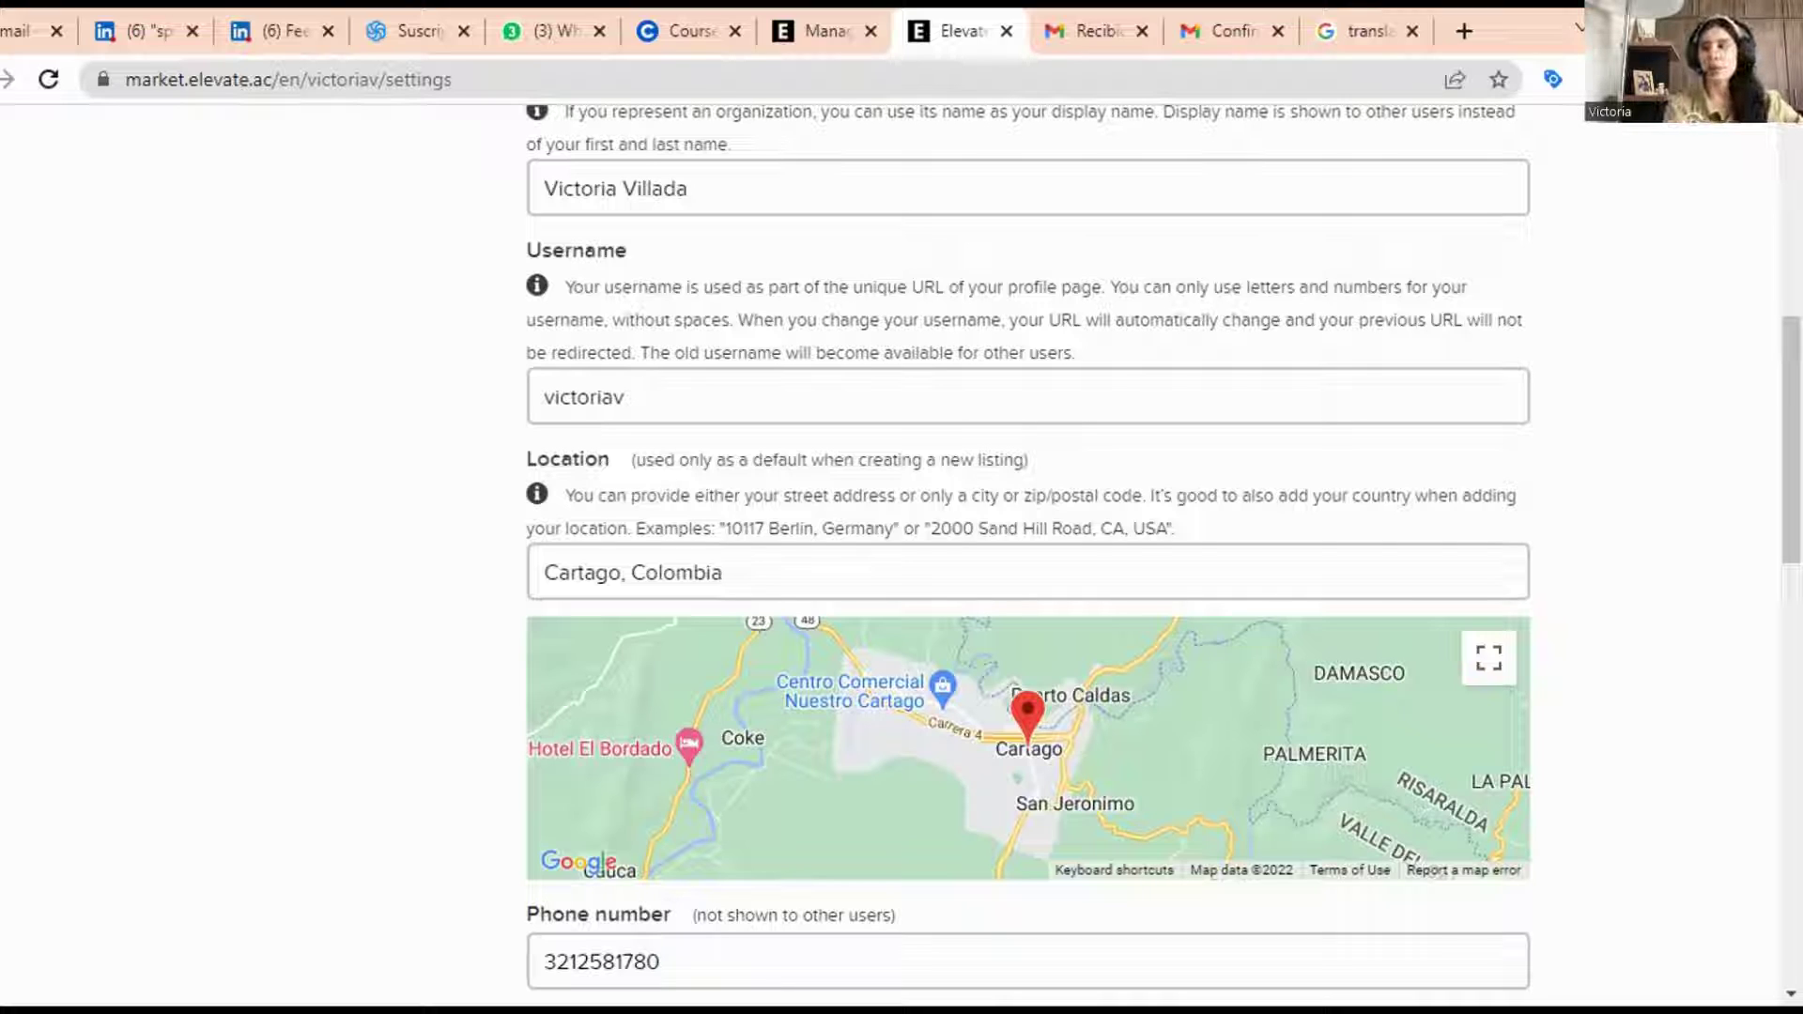
{"action": "scroll", "coordinate": [353, 561], "scroll_direction": "down", "scroll_amount": 3}
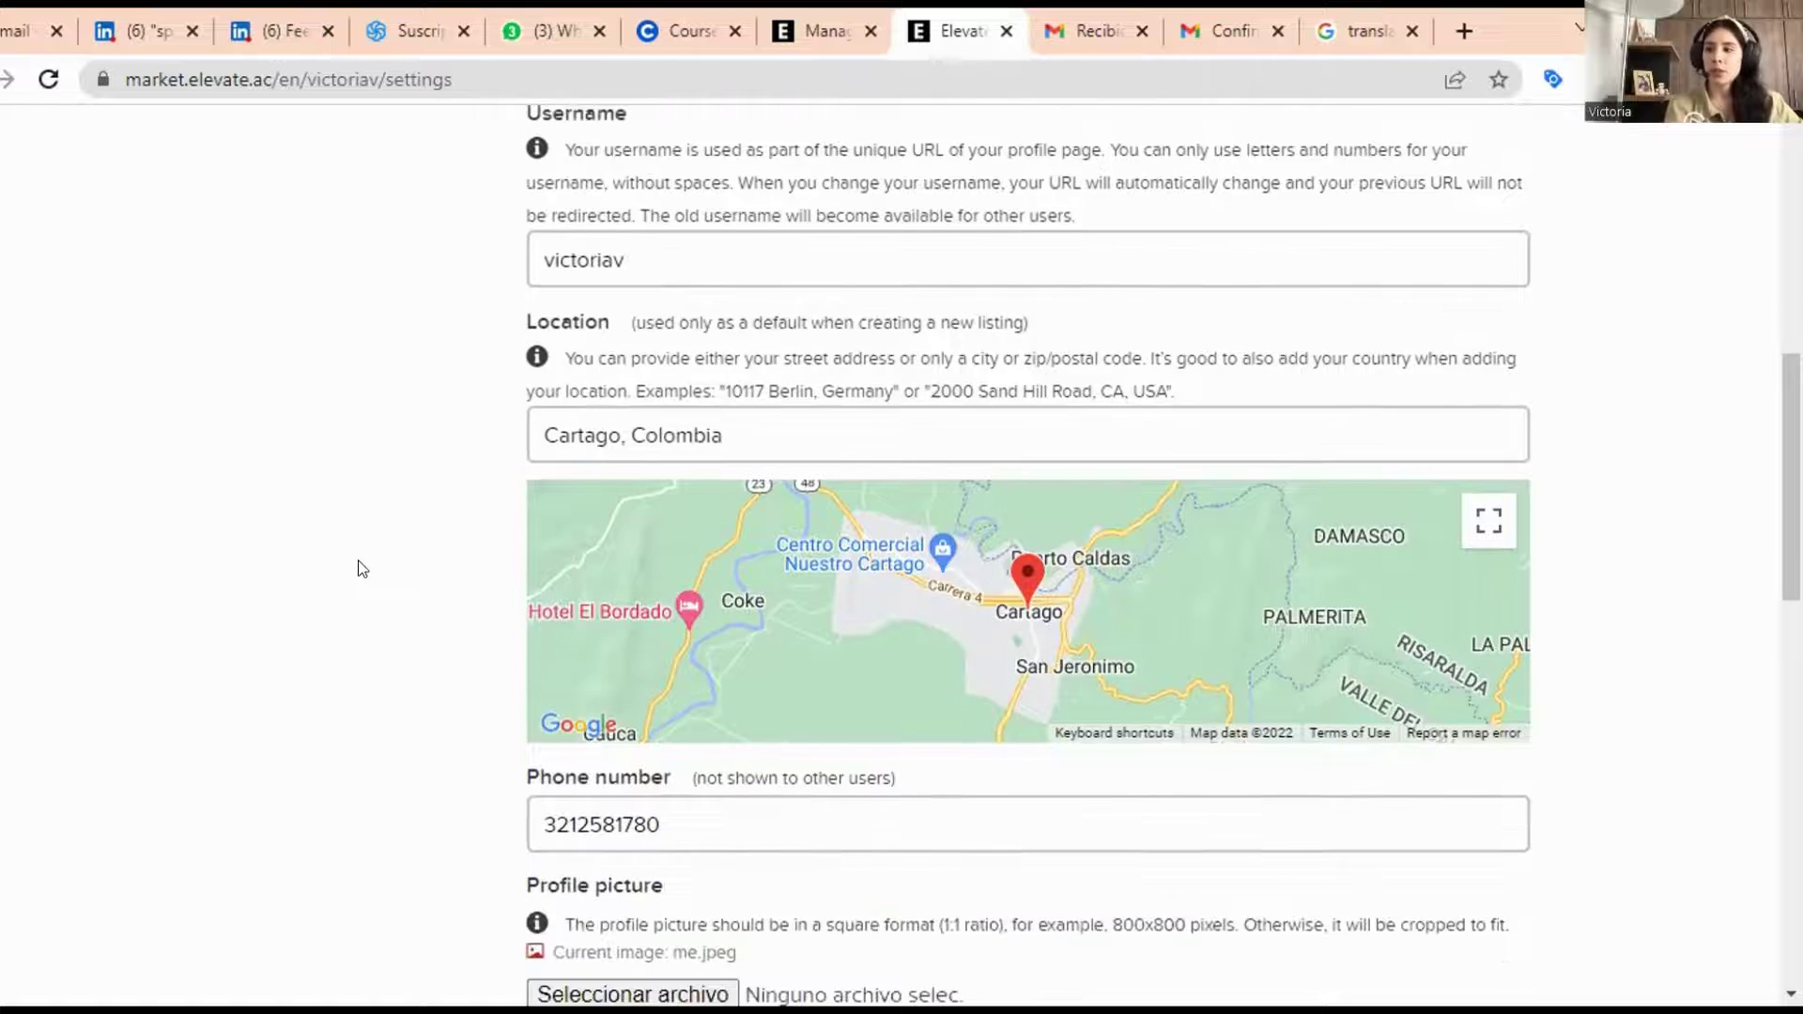
{"action": "scroll", "coordinate": [358, 558], "scroll_direction": "down", "scroll_amount": 1}
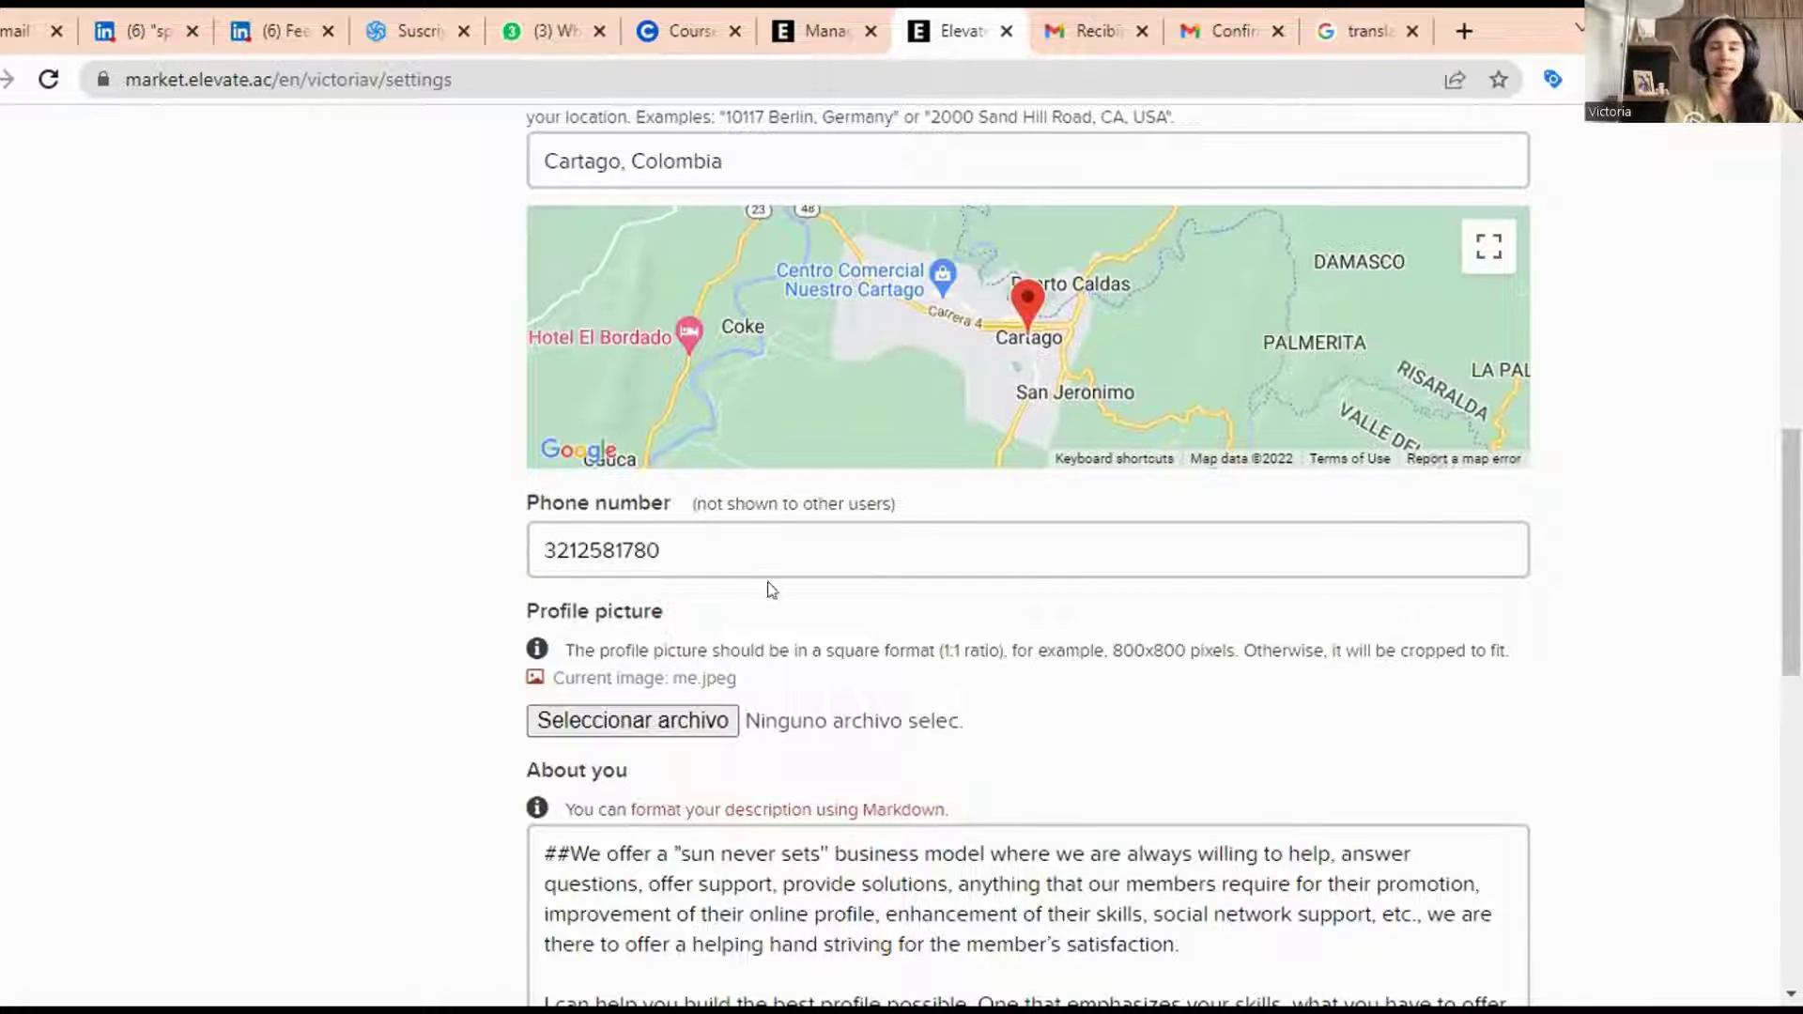
{"action": "scroll", "coordinate": [318, 636], "scroll_direction": "down", "scroll_amount": 2}
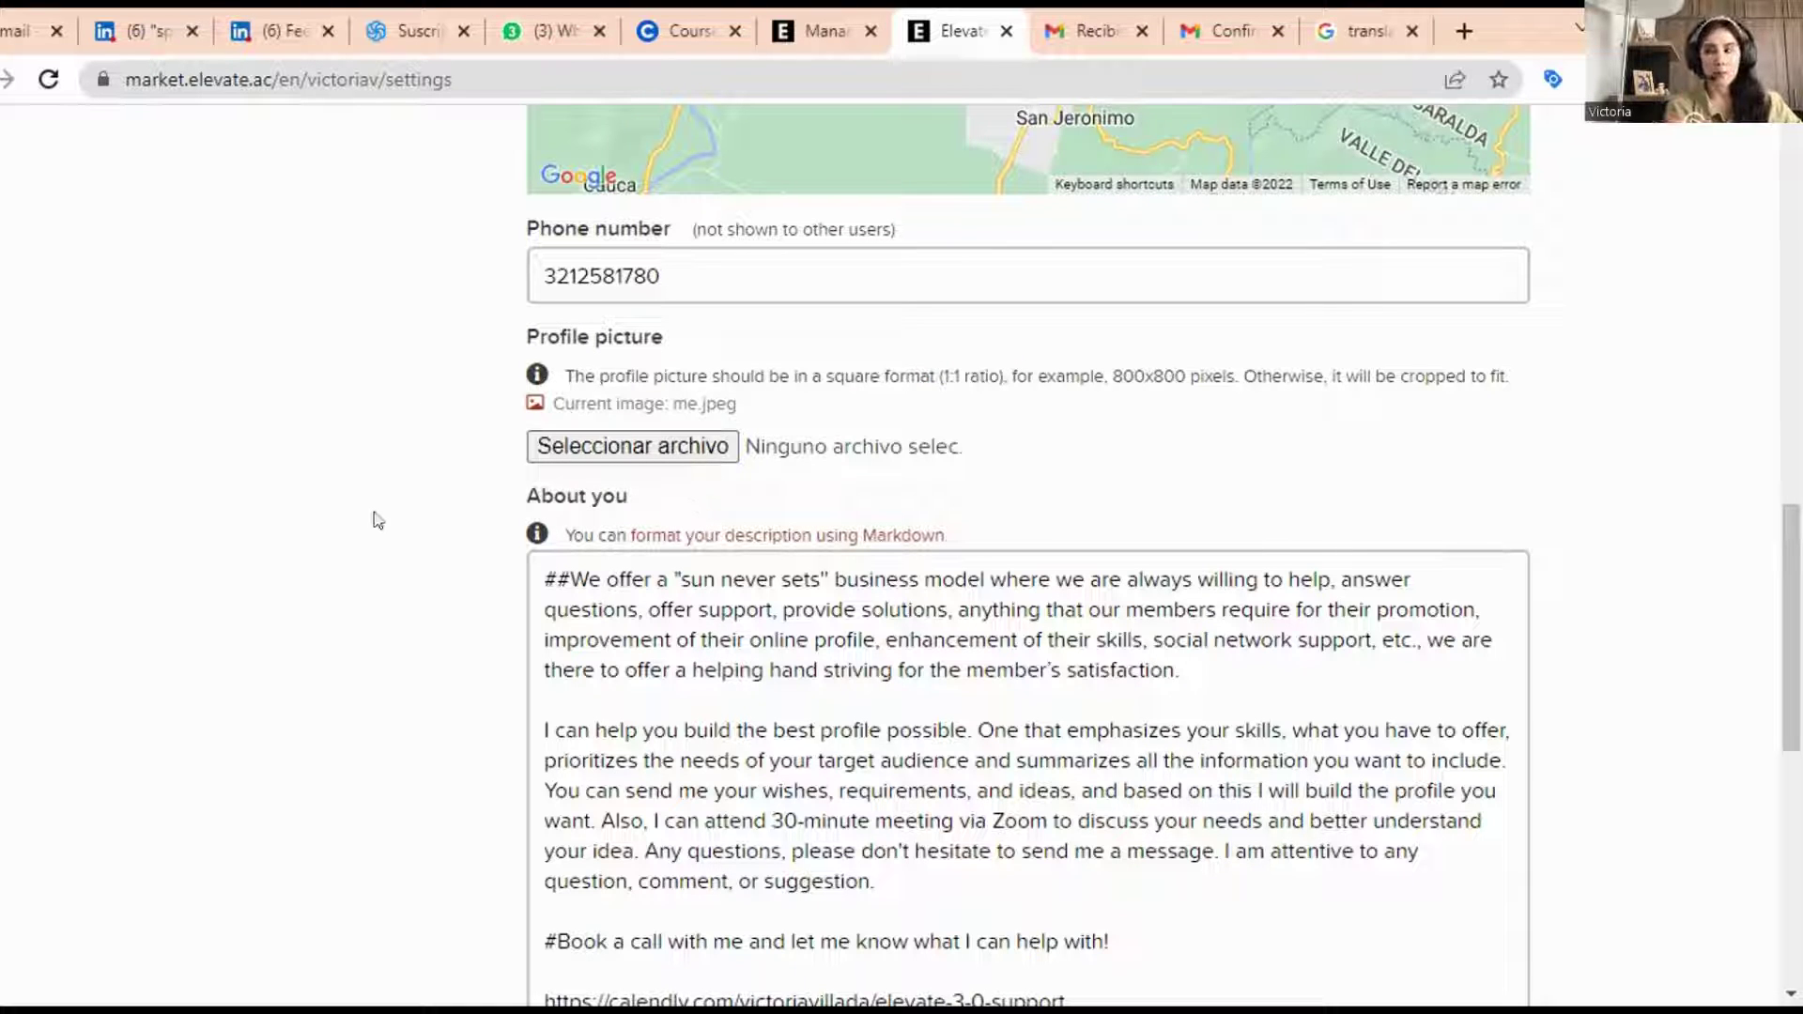
{"action": "scroll", "coordinate": [375, 507], "scroll_direction": "down", "scroll_amount": 2}
{"action": "scroll", "coordinate": [380, 502], "scroll_direction": "down", "scroll_amount": 2}
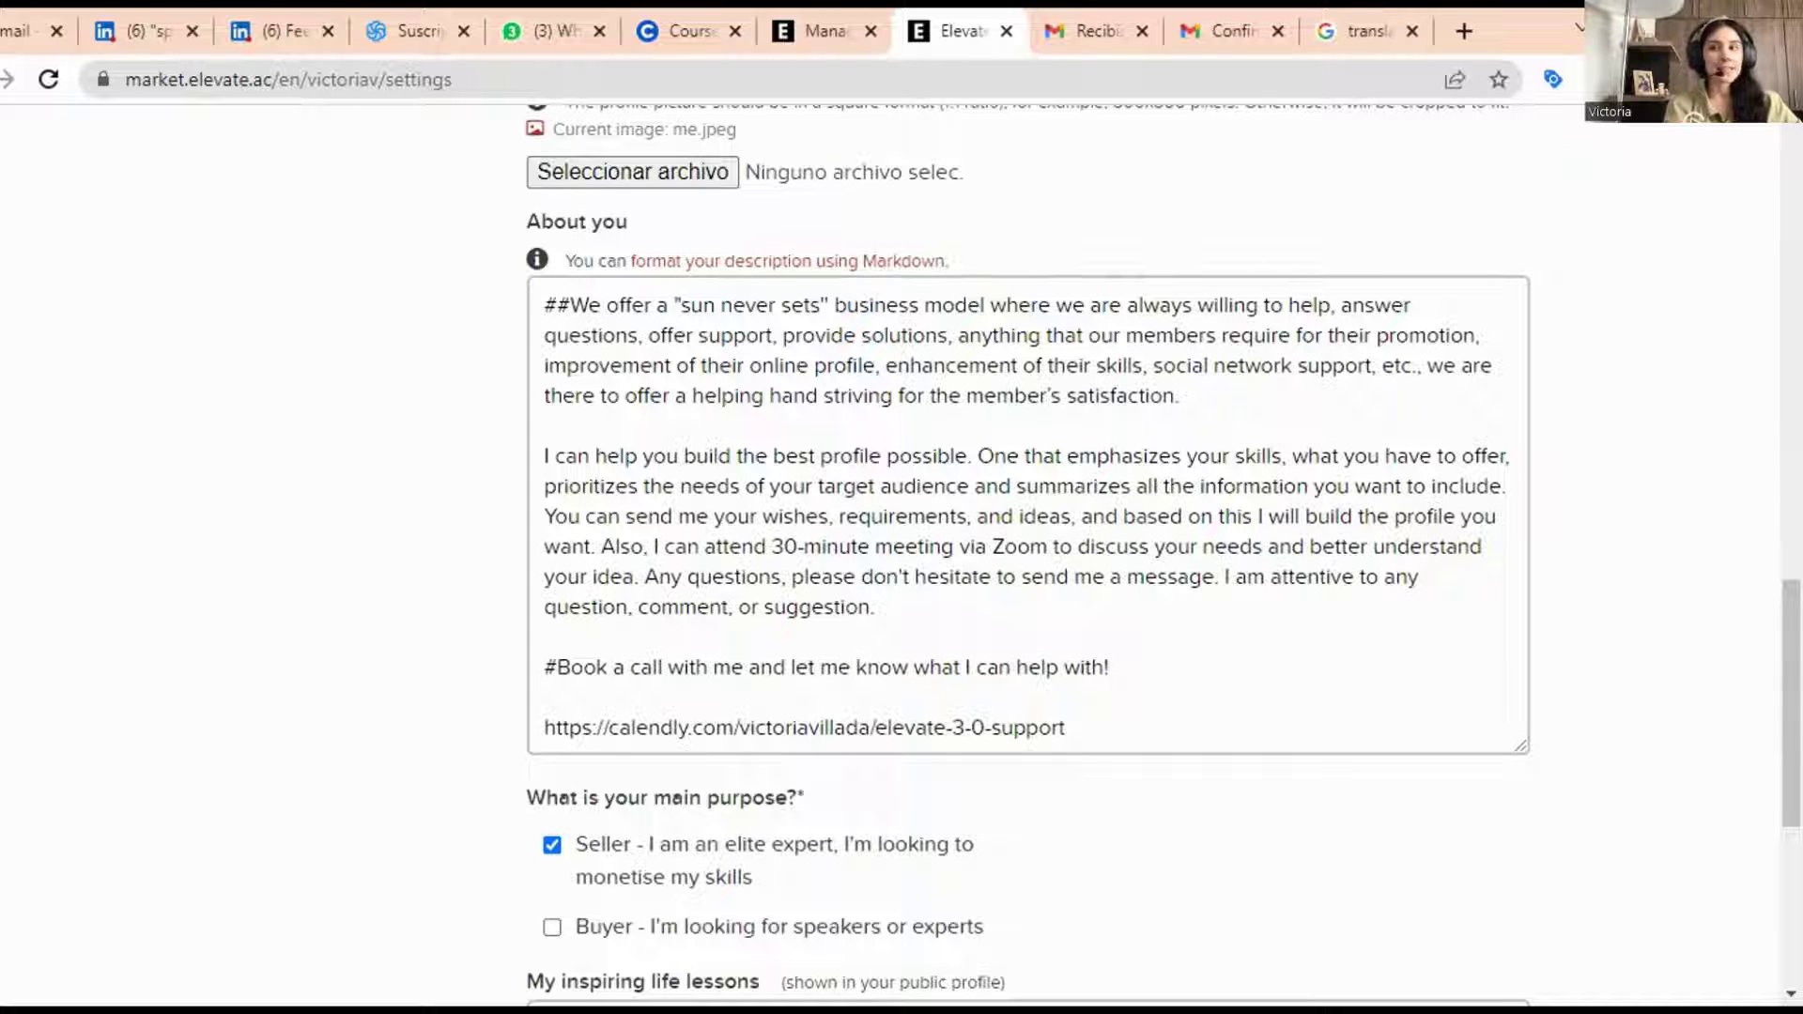
{"action": "scroll", "coordinate": [427, 608], "scroll_direction": "down", "scroll_amount": 5}
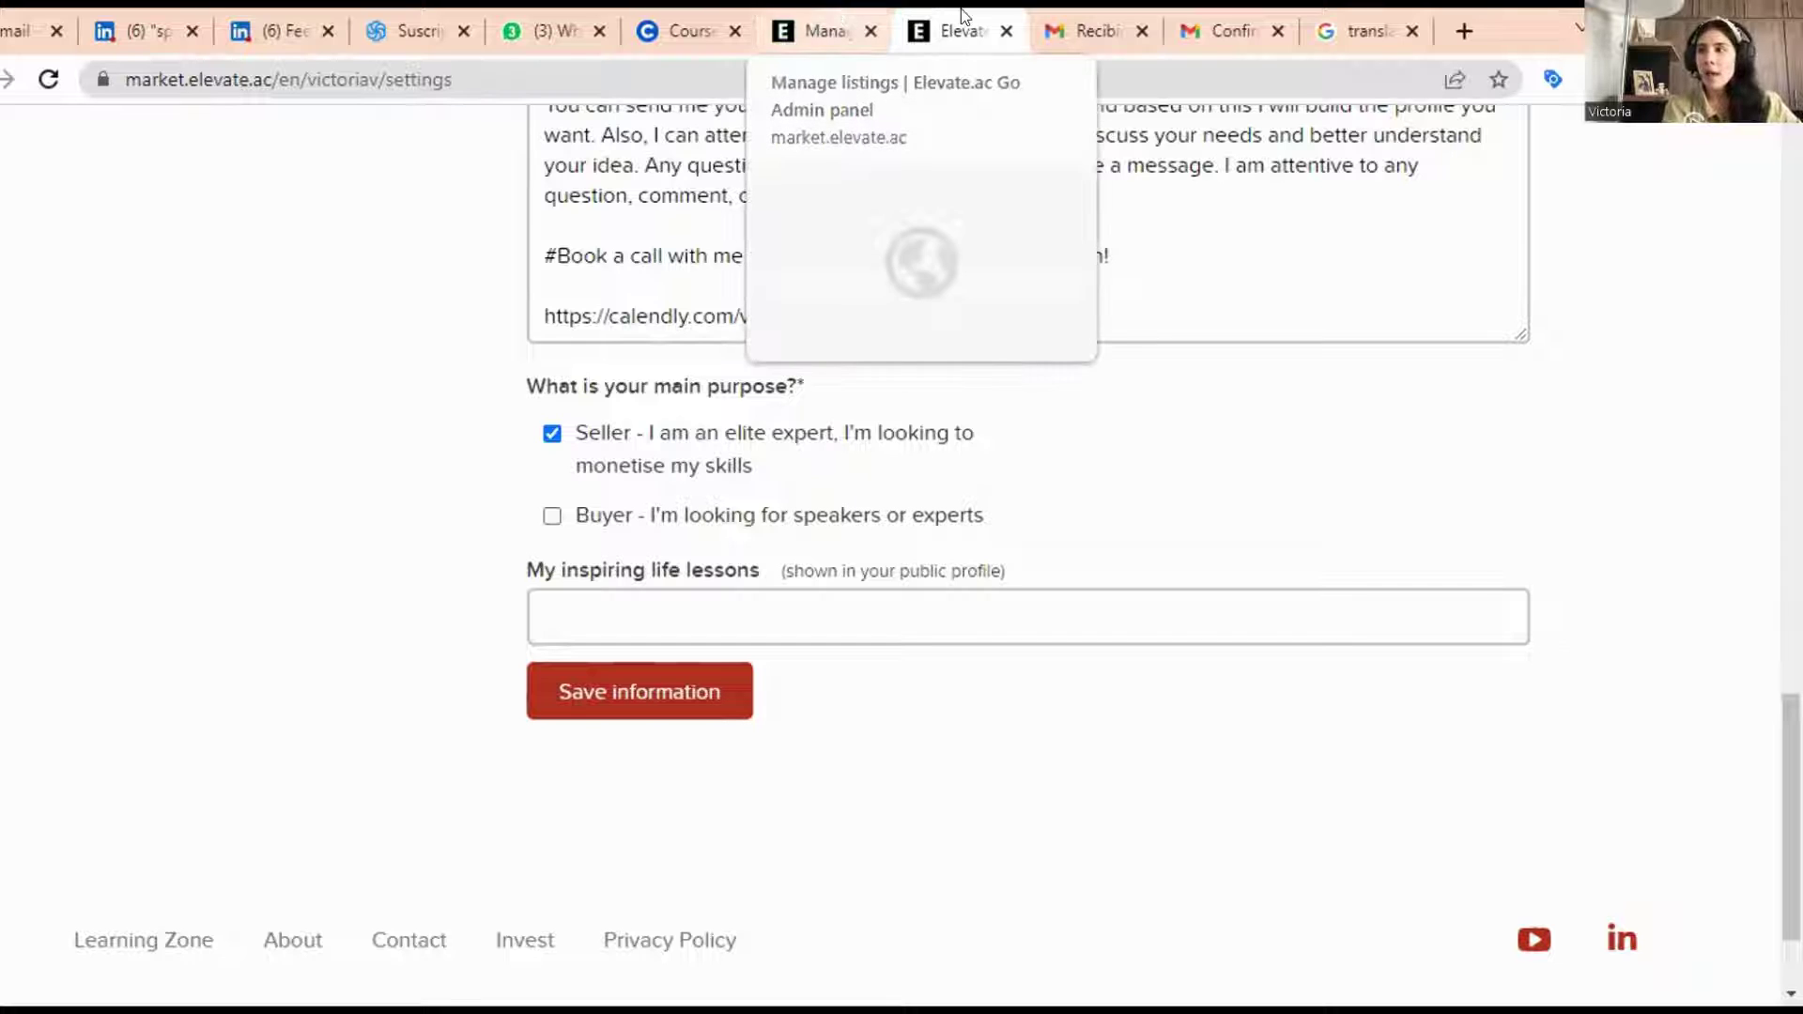
- Load the Elevate.ac marketplace home page in a new browser tab
{"action": "left_click", "coordinate": [1463, 31]}
{"action": "type", "text": "mar"}
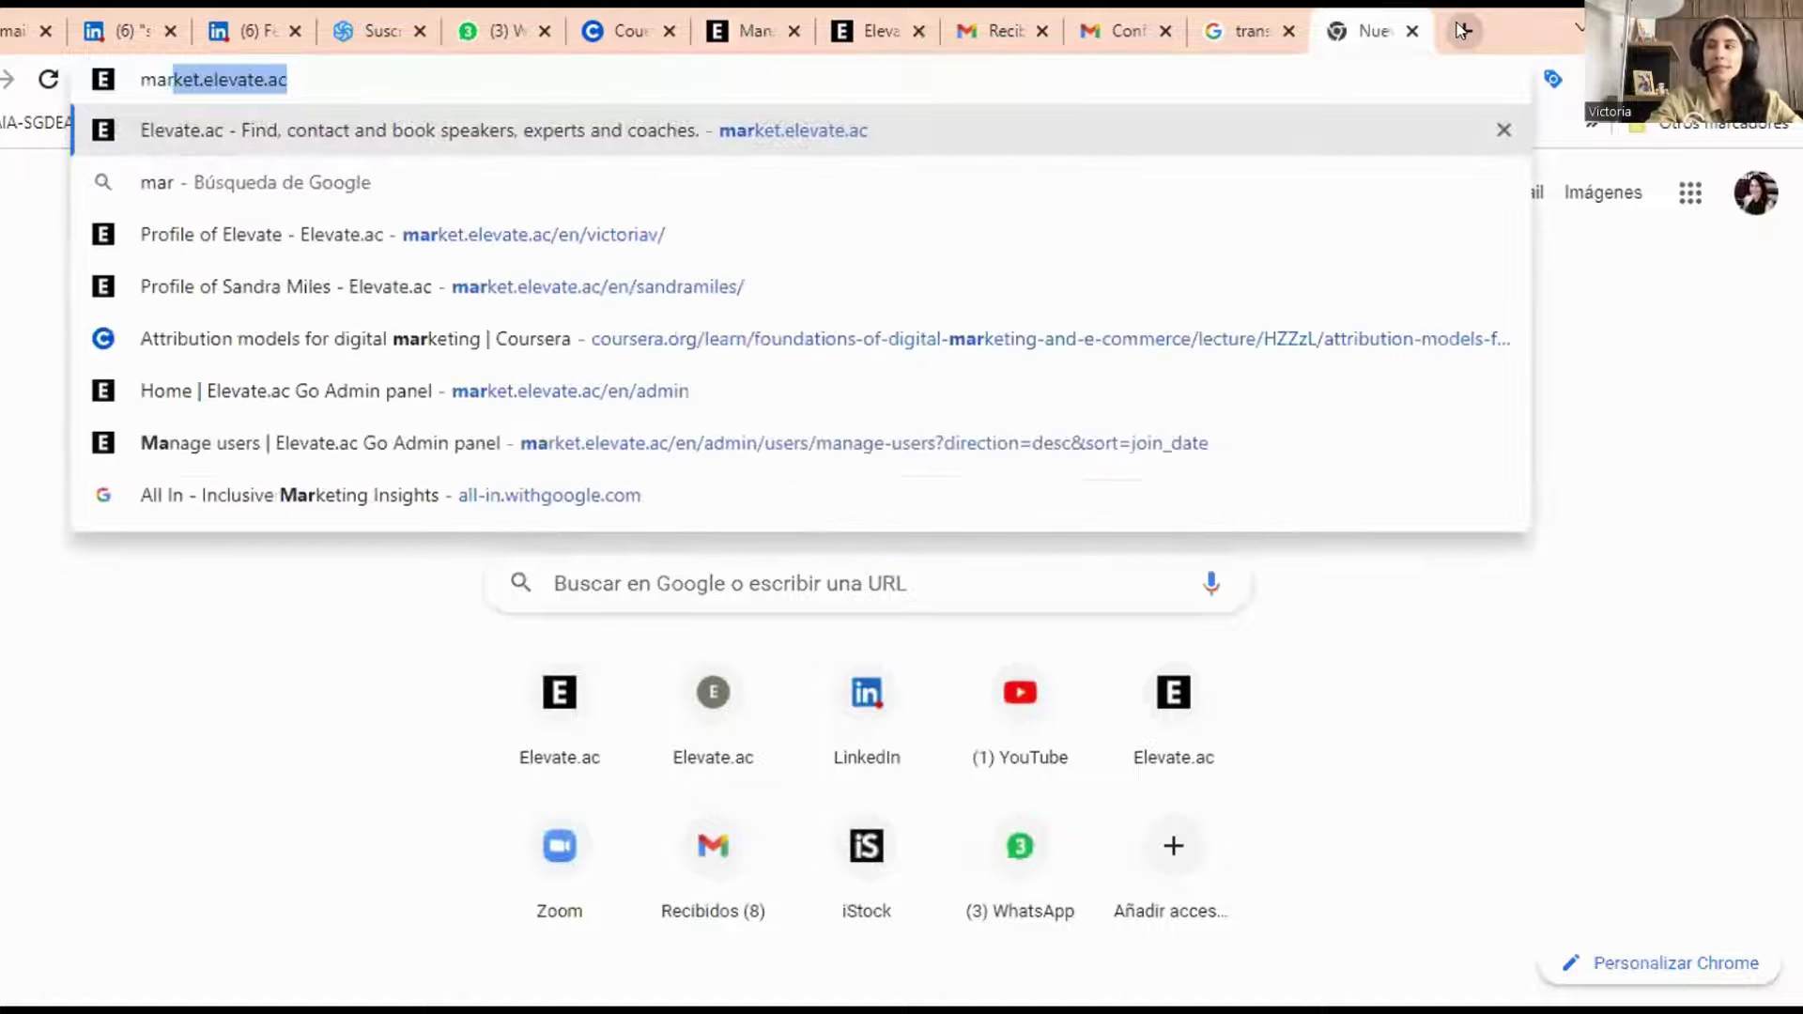
{"action": "key", "text": "Return"}
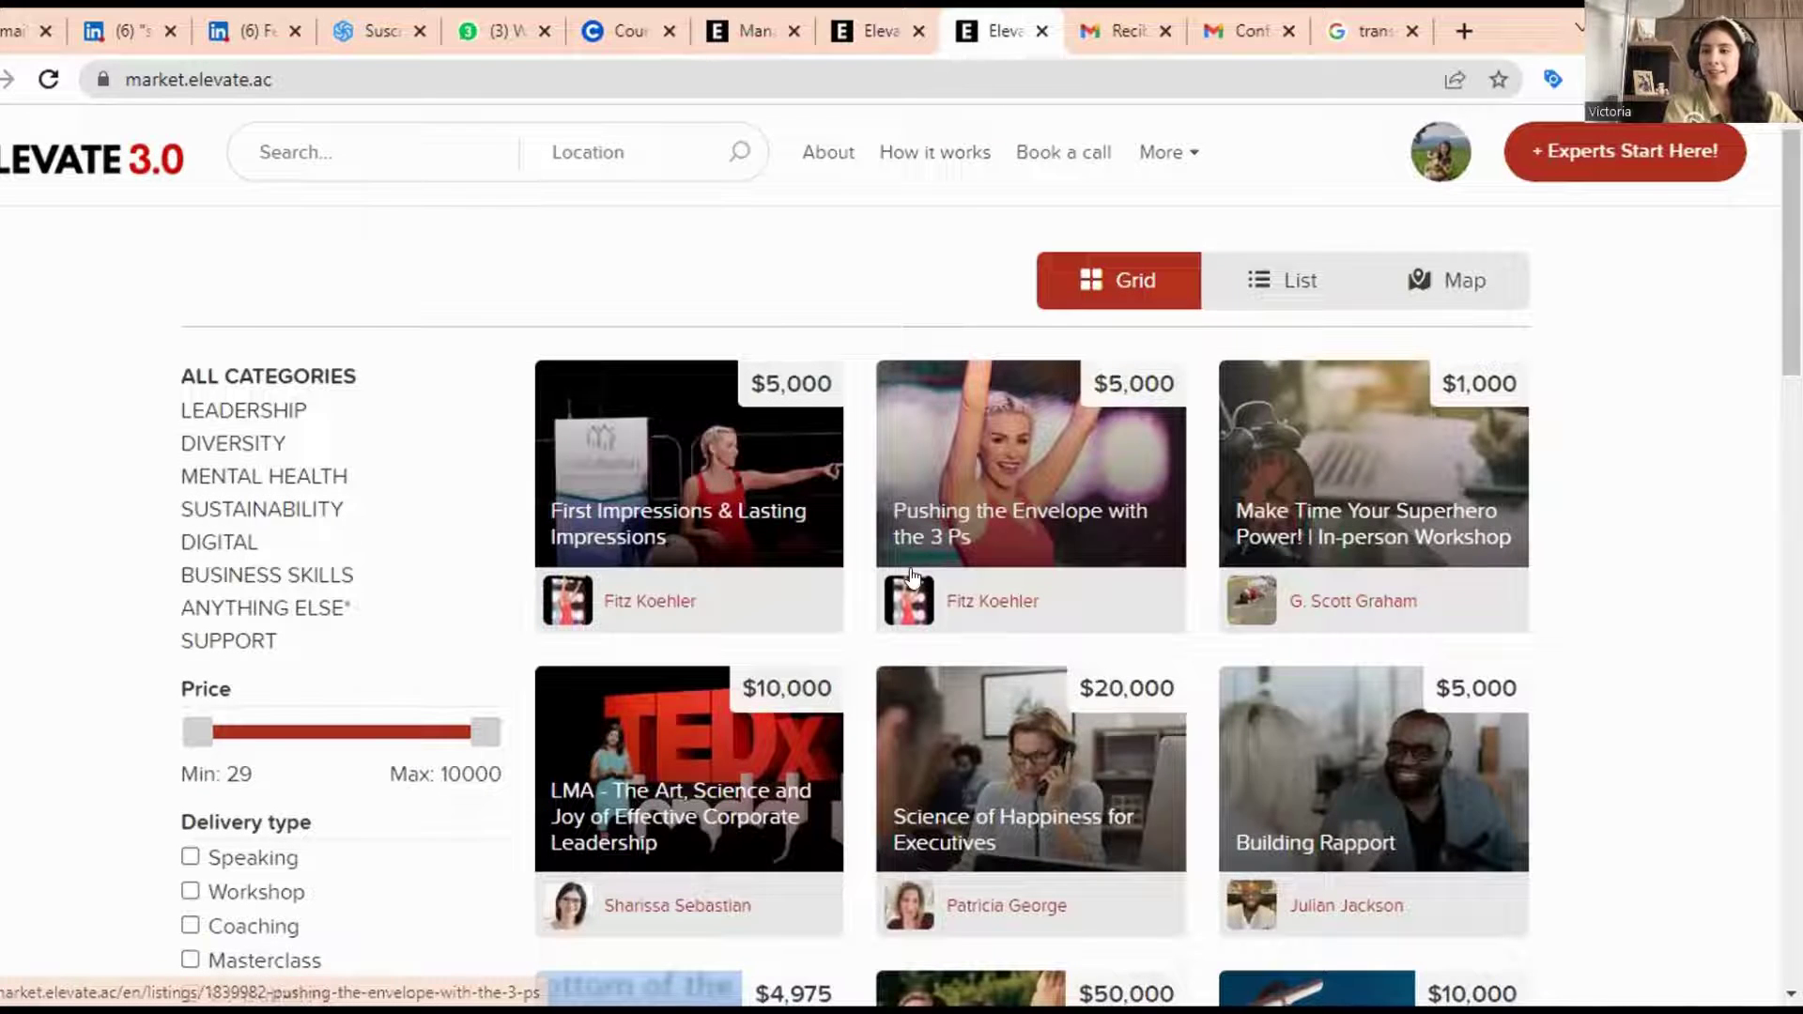
{"action": "scroll", "coordinate": [915, 554], "scroll_direction": "down", "scroll_amount": 5}
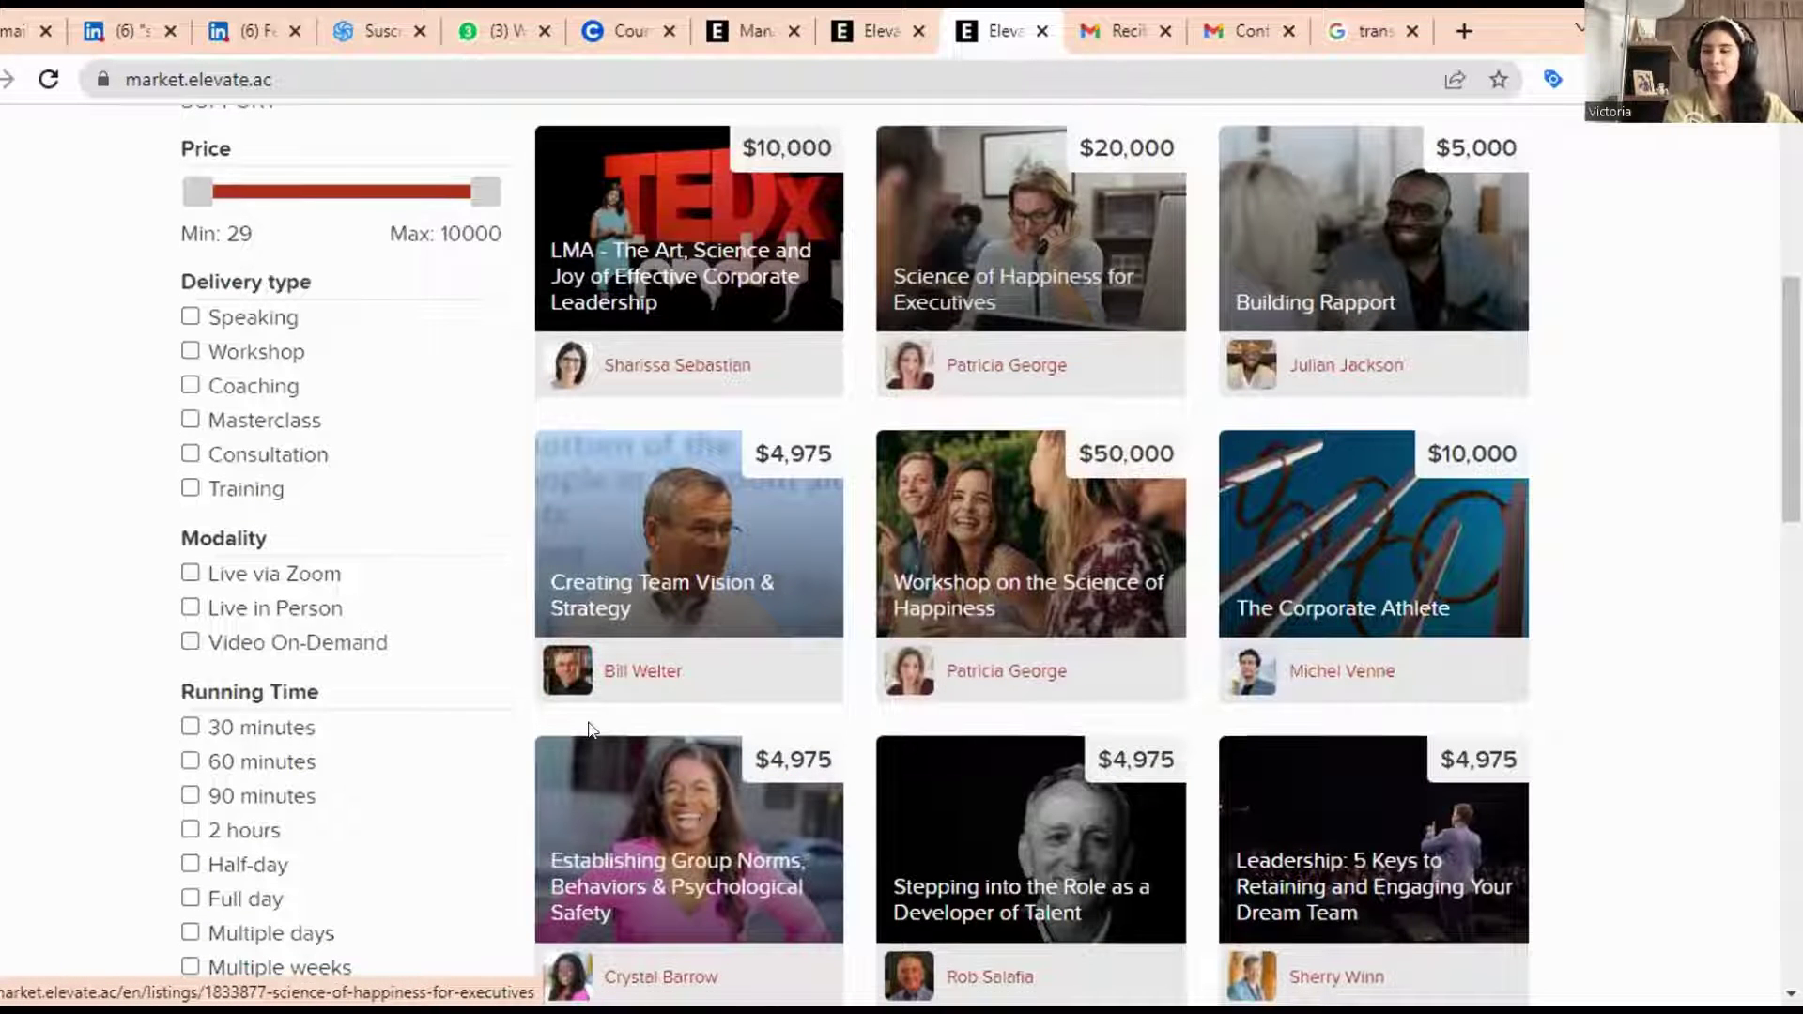
- View the expert profile behind The Corporate Athlete listing, then return to profile settings
{"action": "left_click", "coordinate": [1334, 567]}
{"action": "scroll", "coordinate": [1058, 592], "scroll_direction": "down", "scroll_amount": 5}
{"action": "left_click", "coordinate": [1124, 505]}
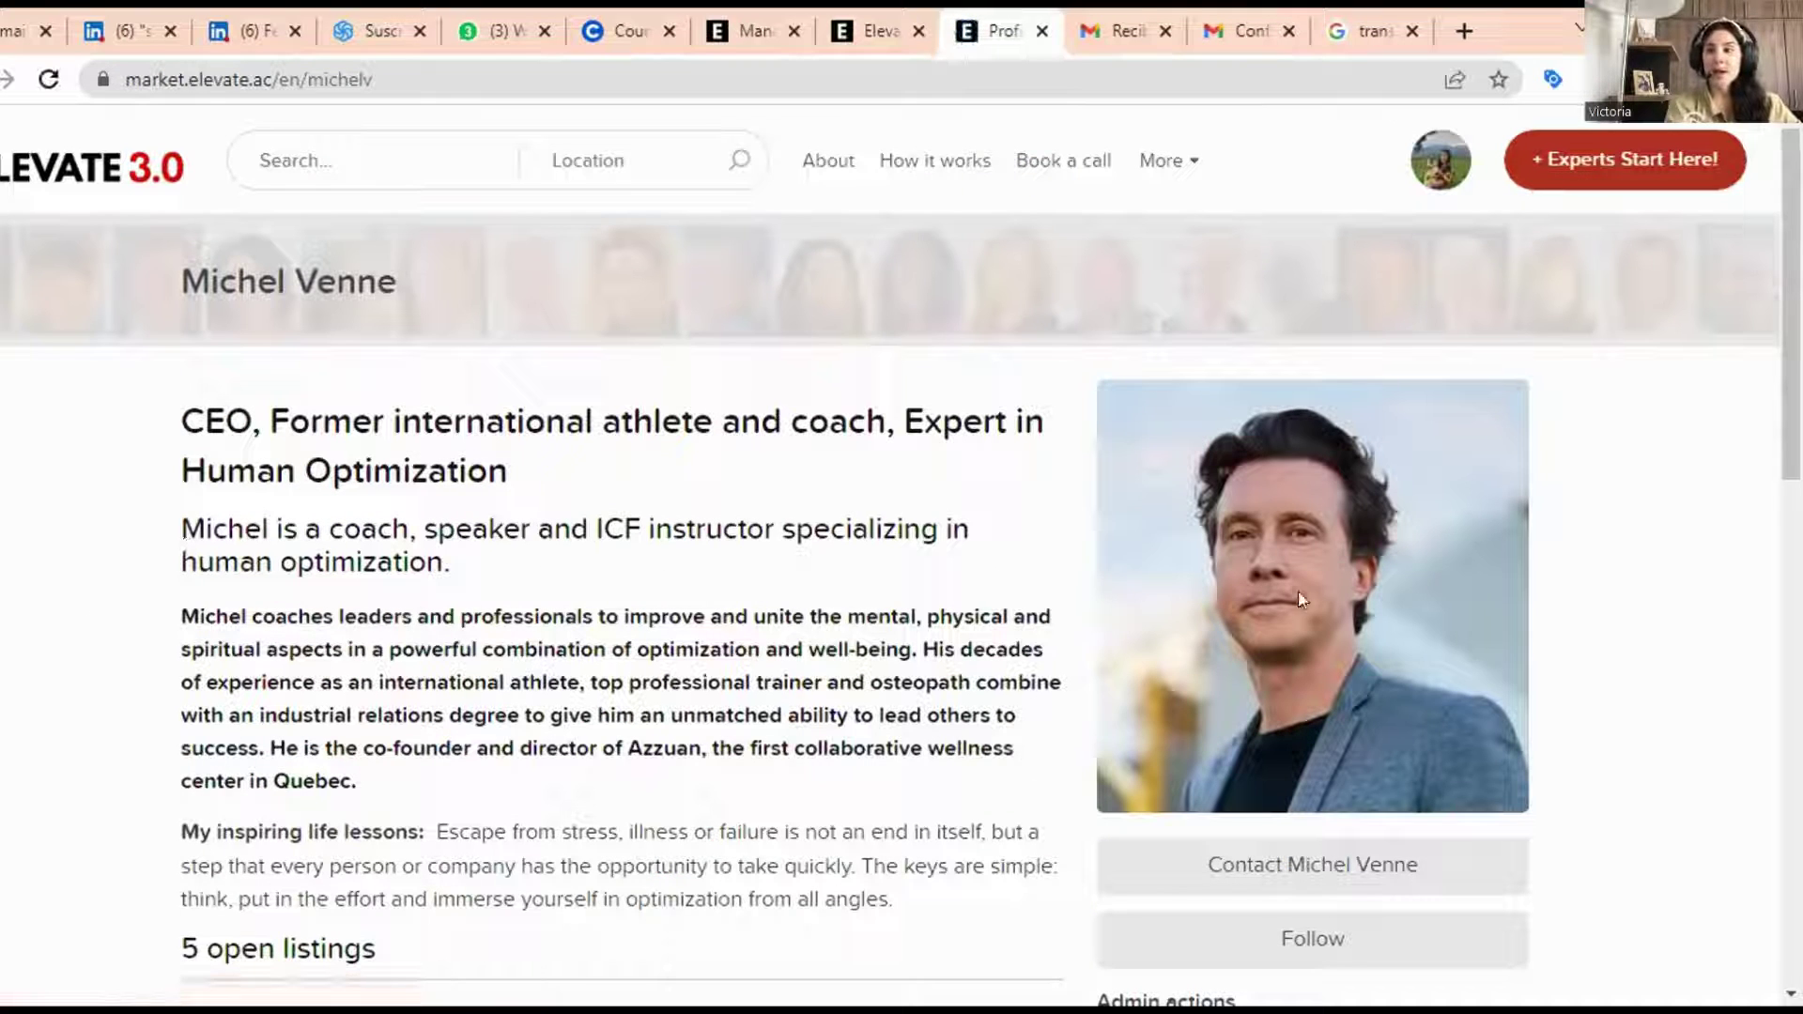
{"action": "scroll", "coordinate": [185, 546], "scroll_direction": "down", "scroll_amount": 1}
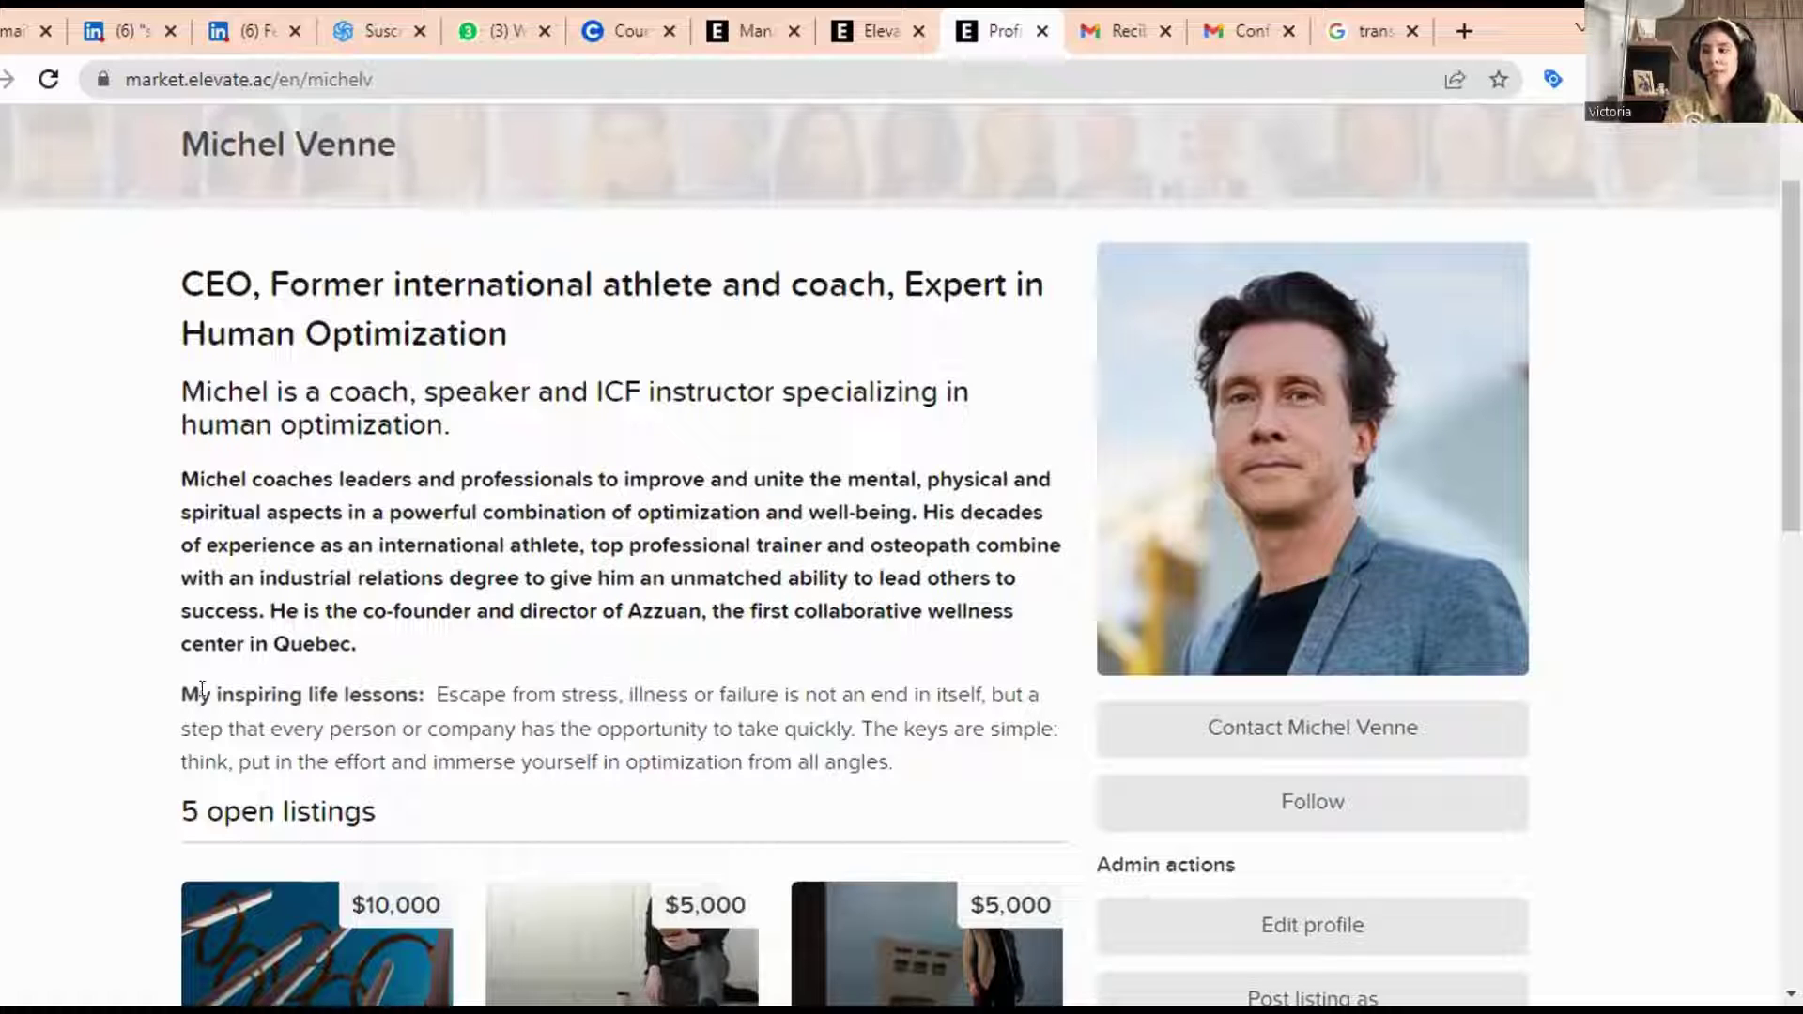
{"action": "scroll", "coordinate": [113, 622], "scroll_direction": "down", "scroll_amount": 3}
{"action": "scroll", "coordinate": [94, 615], "scroll_direction": "down", "scroll_amount": 5}
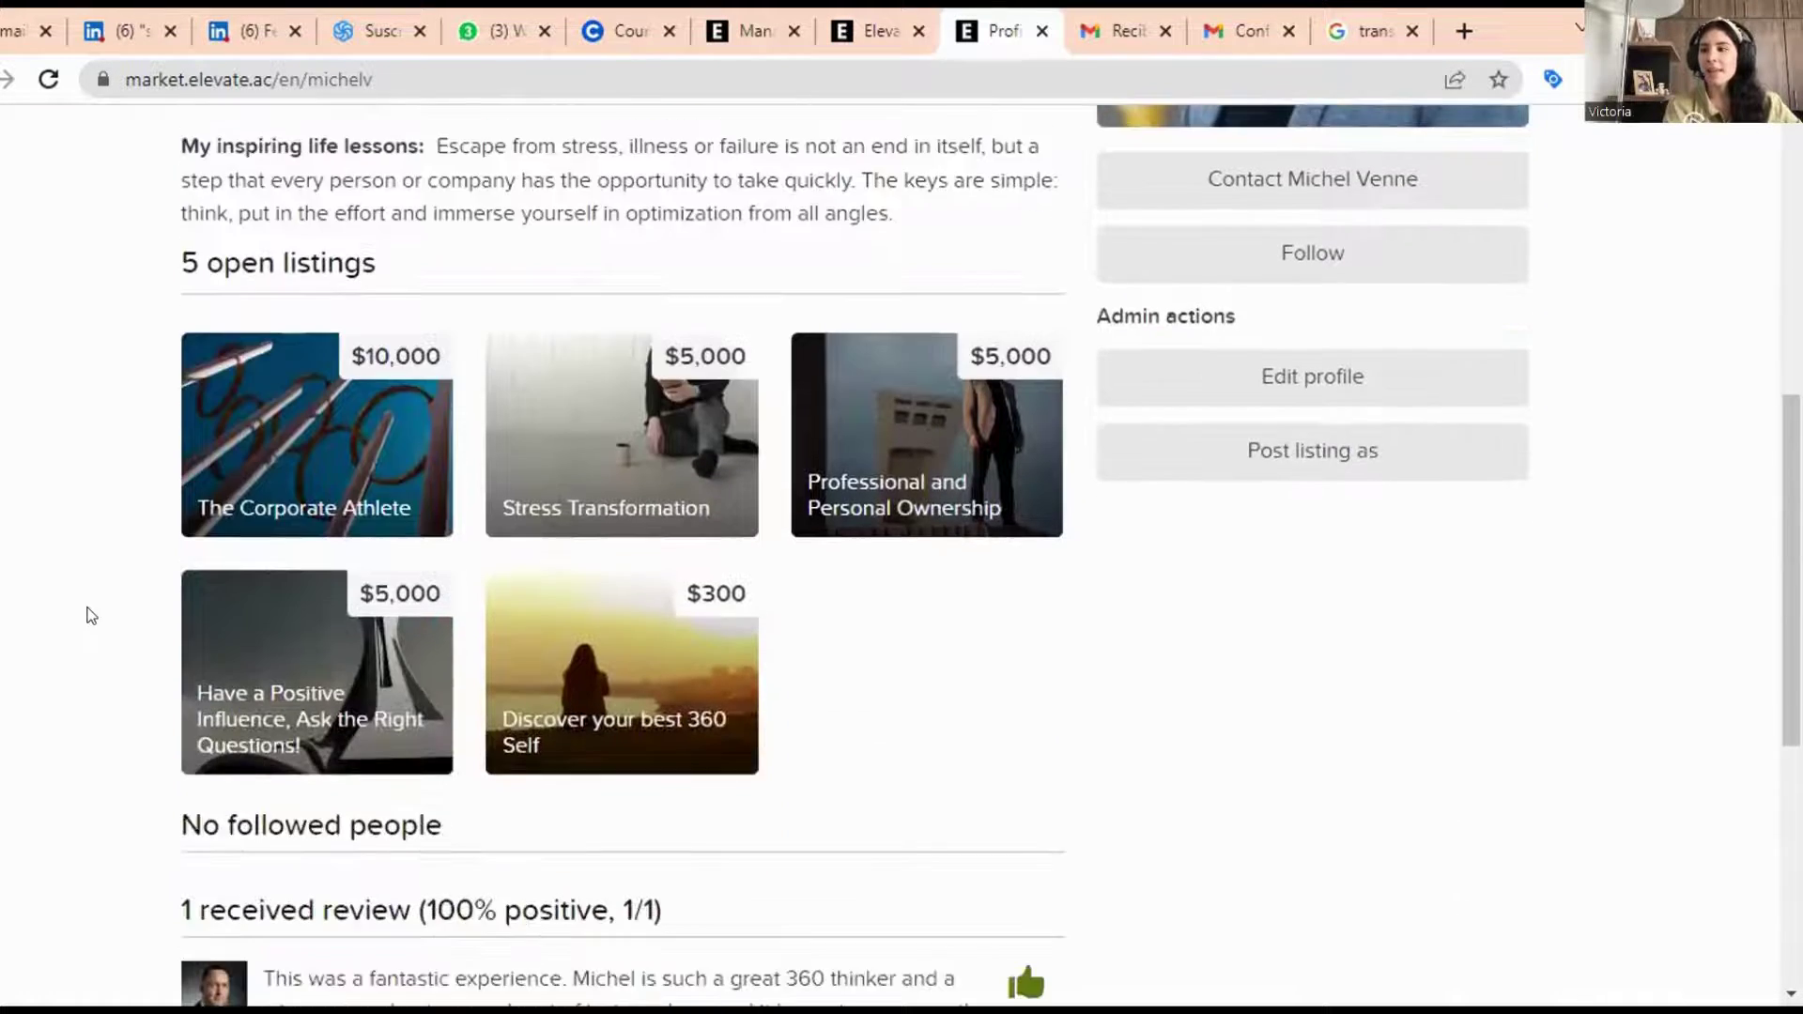
{"action": "scroll", "coordinate": [540, 549], "scroll_direction": "up", "scroll_amount": 2}
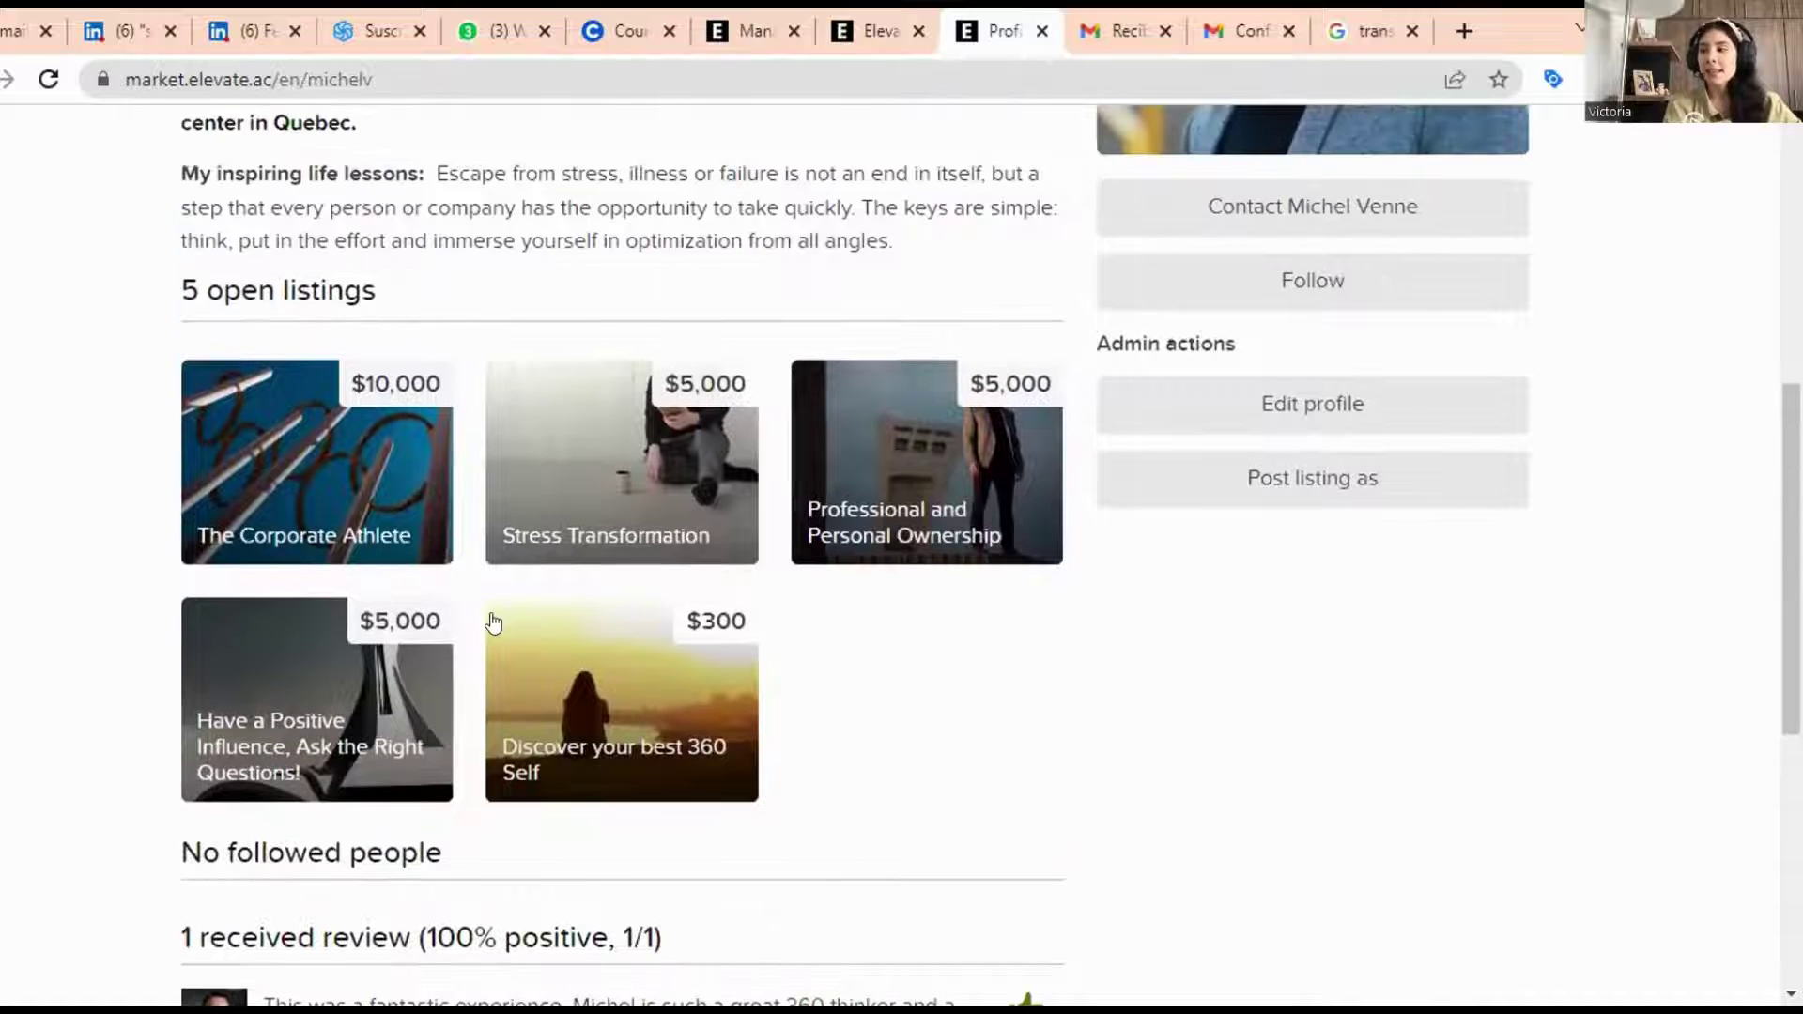
{"action": "scroll", "coordinate": [178, 737], "scroll_direction": "up", "scroll_amount": 3}
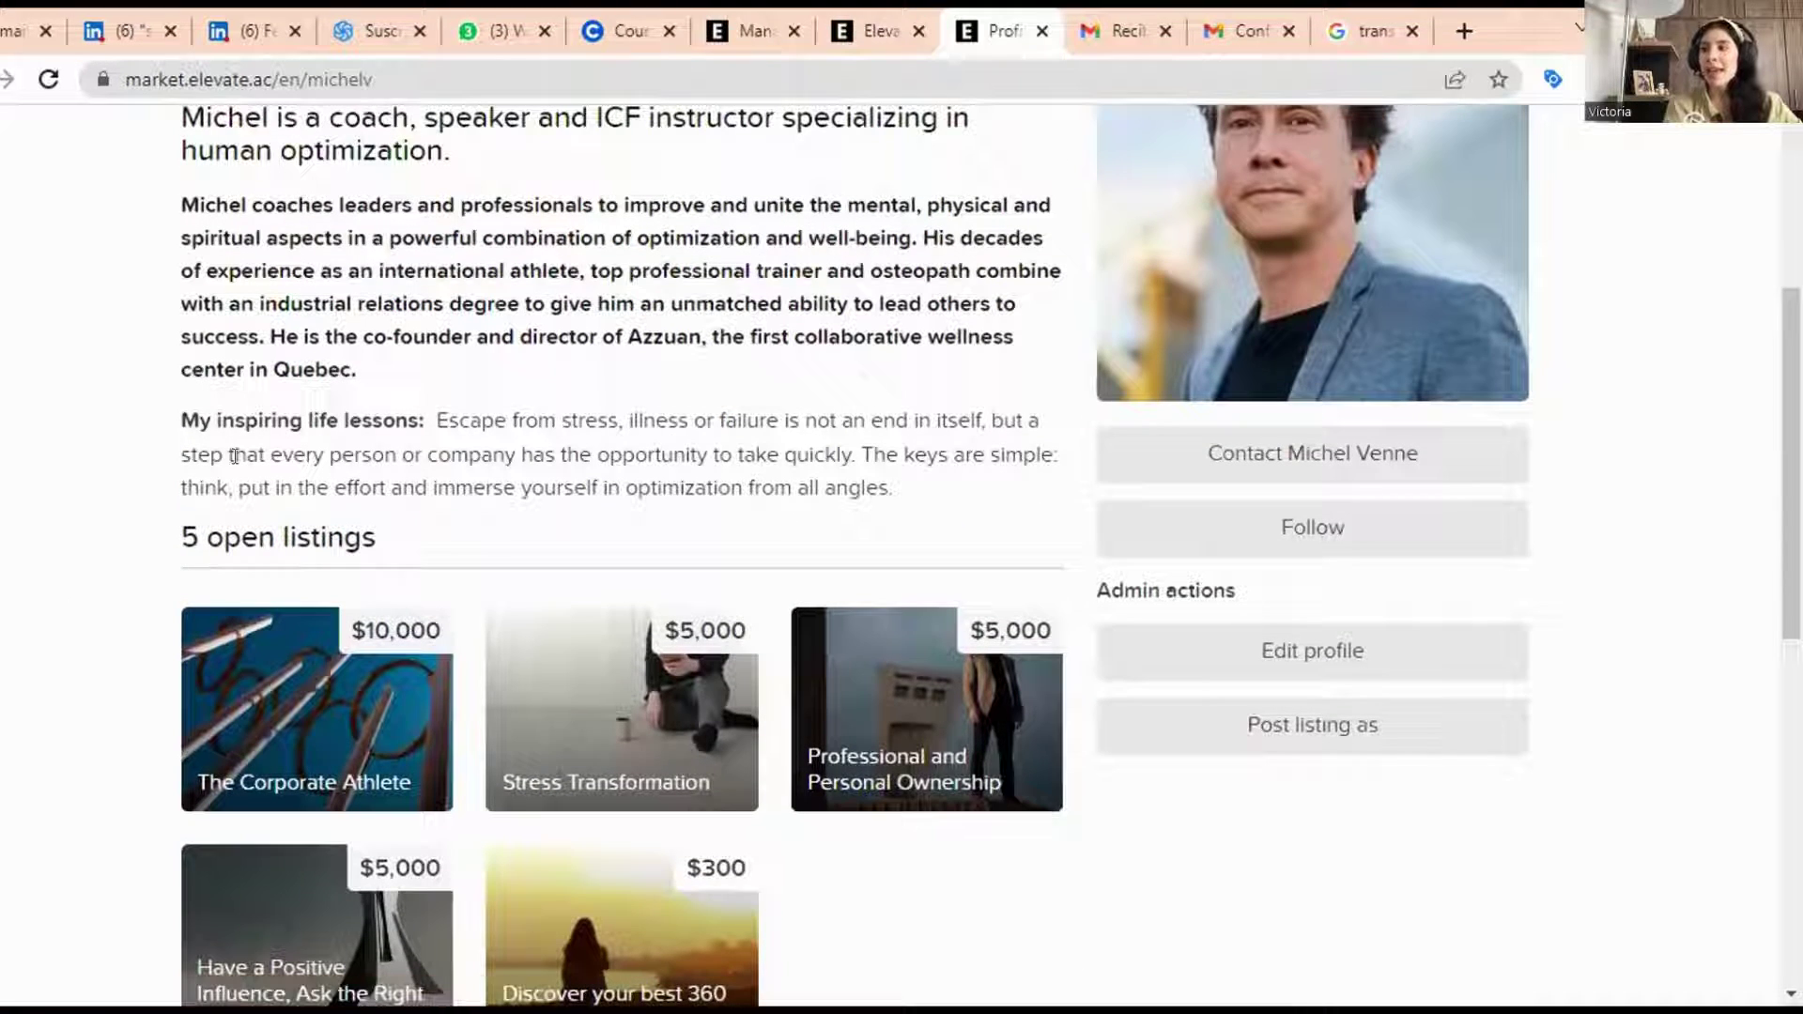
{"action": "scroll", "coordinate": [184, 507], "scroll_direction": "up", "scroll_amount": 3}
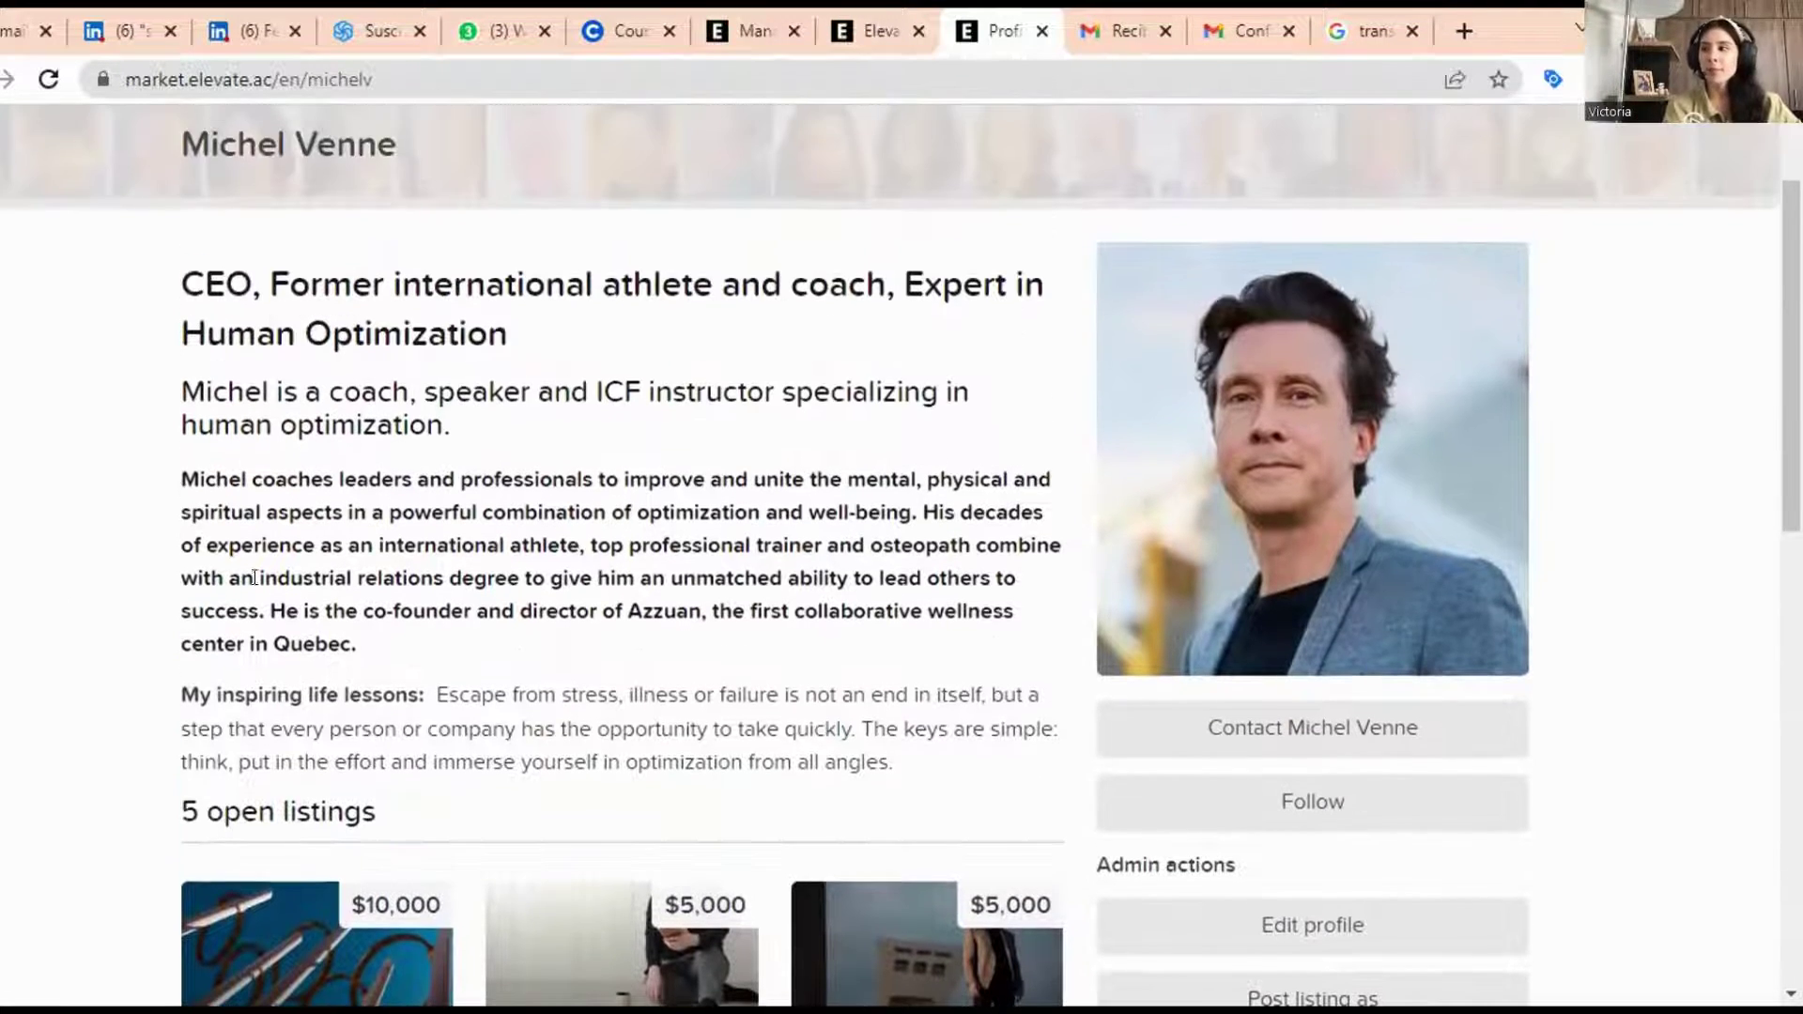
{"action": "left_click", "coordinate": [877, 14]}
- Open the Markdown formatting help and inspect the H1 heading example
{"action": "scroll", "coordinate": [176, 606], "scroll_direction": "up", "scroll_amount": 4}
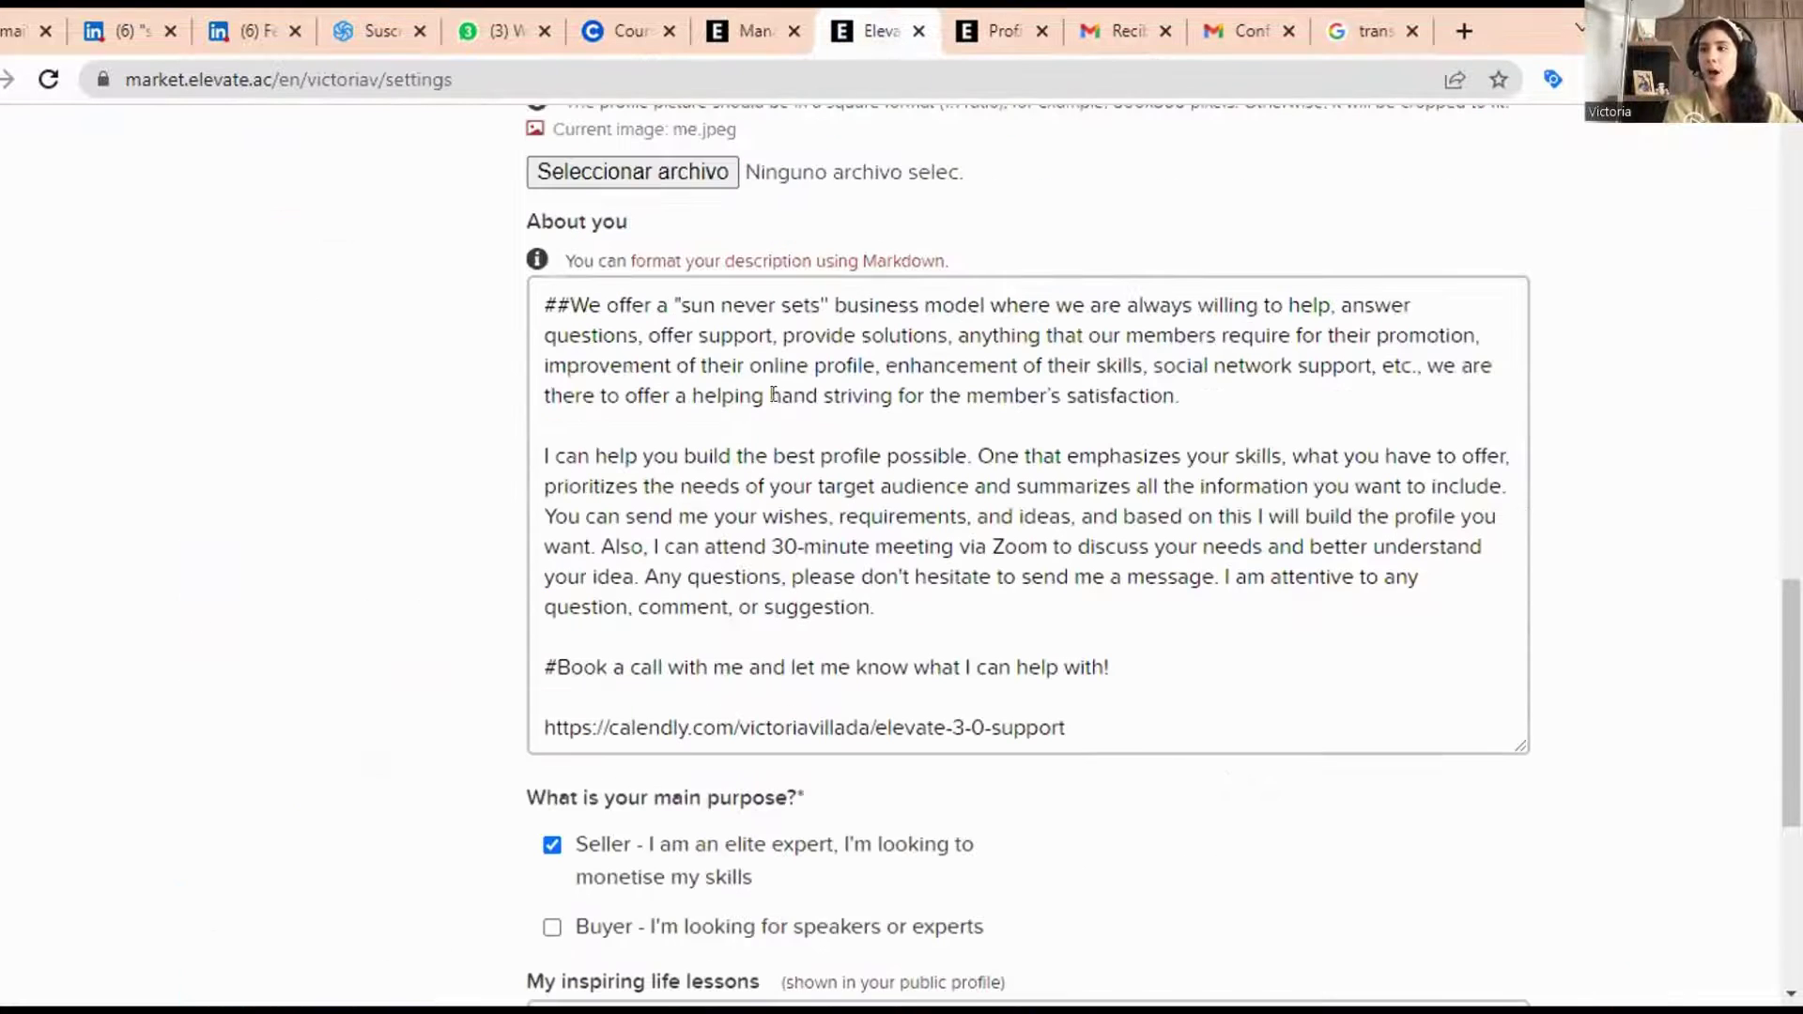
{"action": "left_click", "coordinate": [821, 261]}
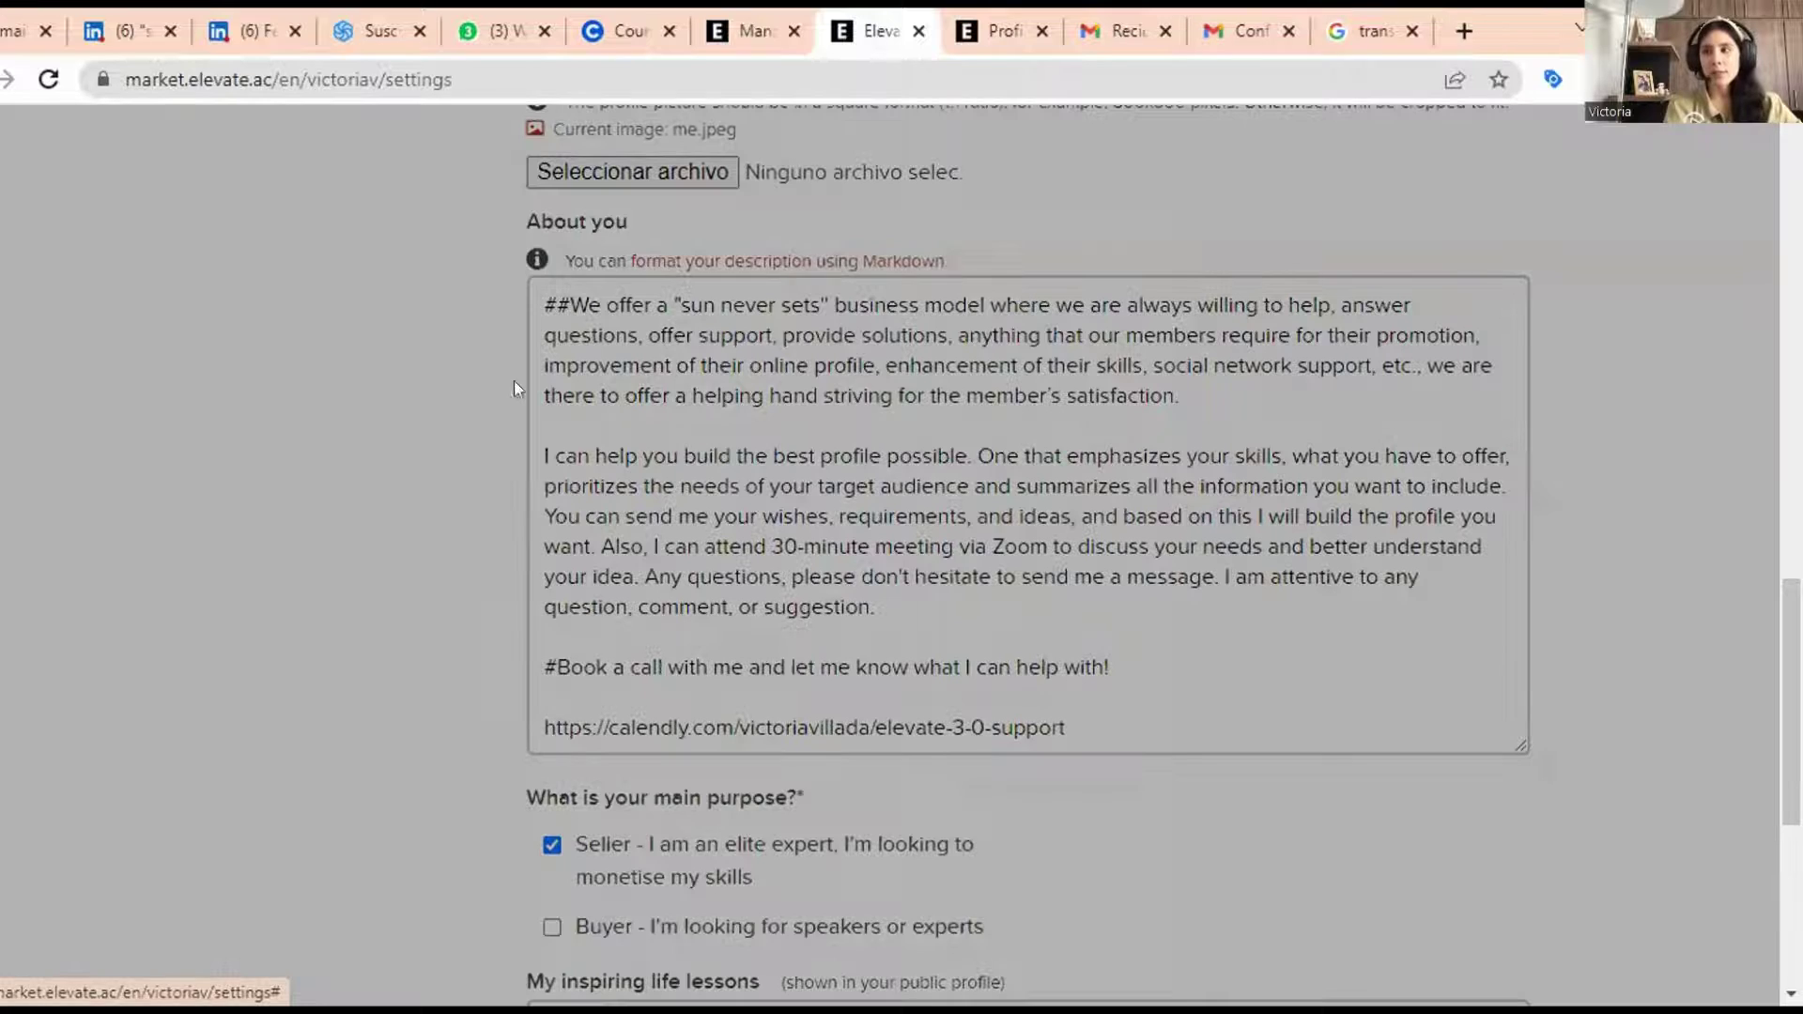
{"action": "scroll", "coordinate": [572, 523], "scroll_direction": "down", "scroll_amount": 2}
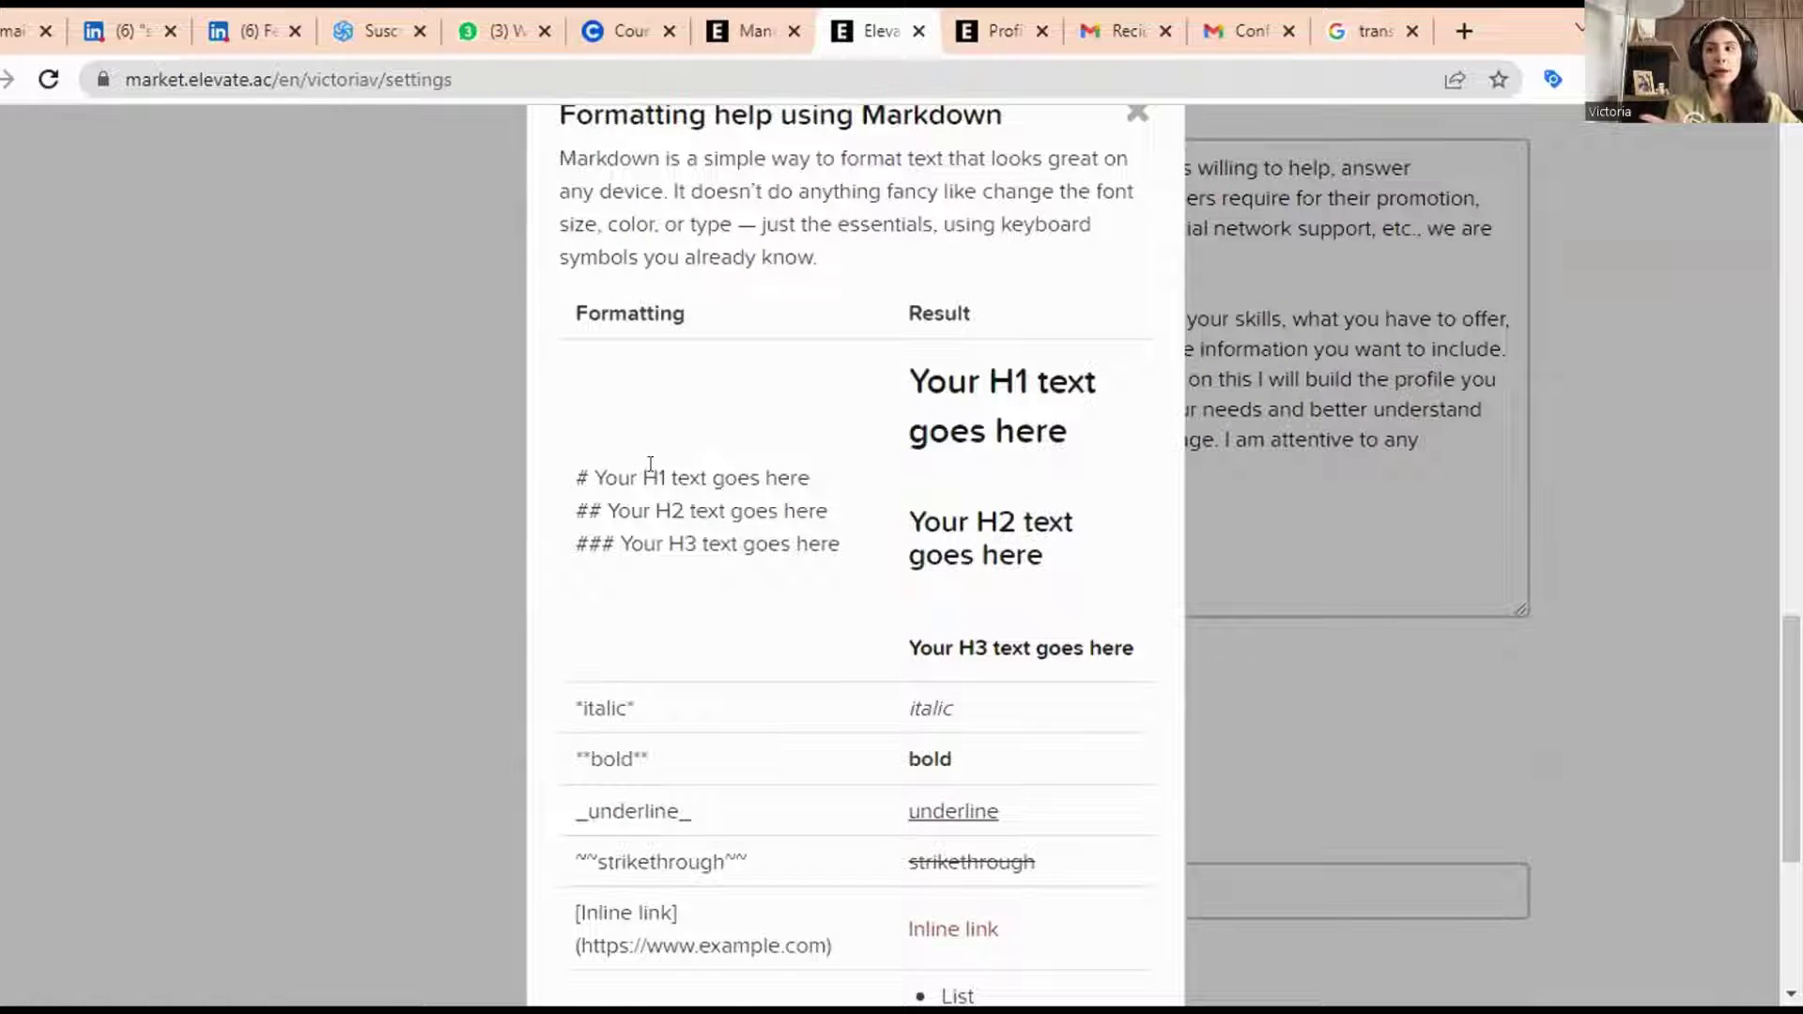
{"action": "triple_click", "coordinate": [598, 487]}
{"action": "left_click", "coordinate": [582, 540]}
- Look over the *italic* example and remaining Markdown help, then close the modal
{"action": "scroll", "coordinate": [574, 599], "scroll_direction": "down", "scroll_amount": 2}
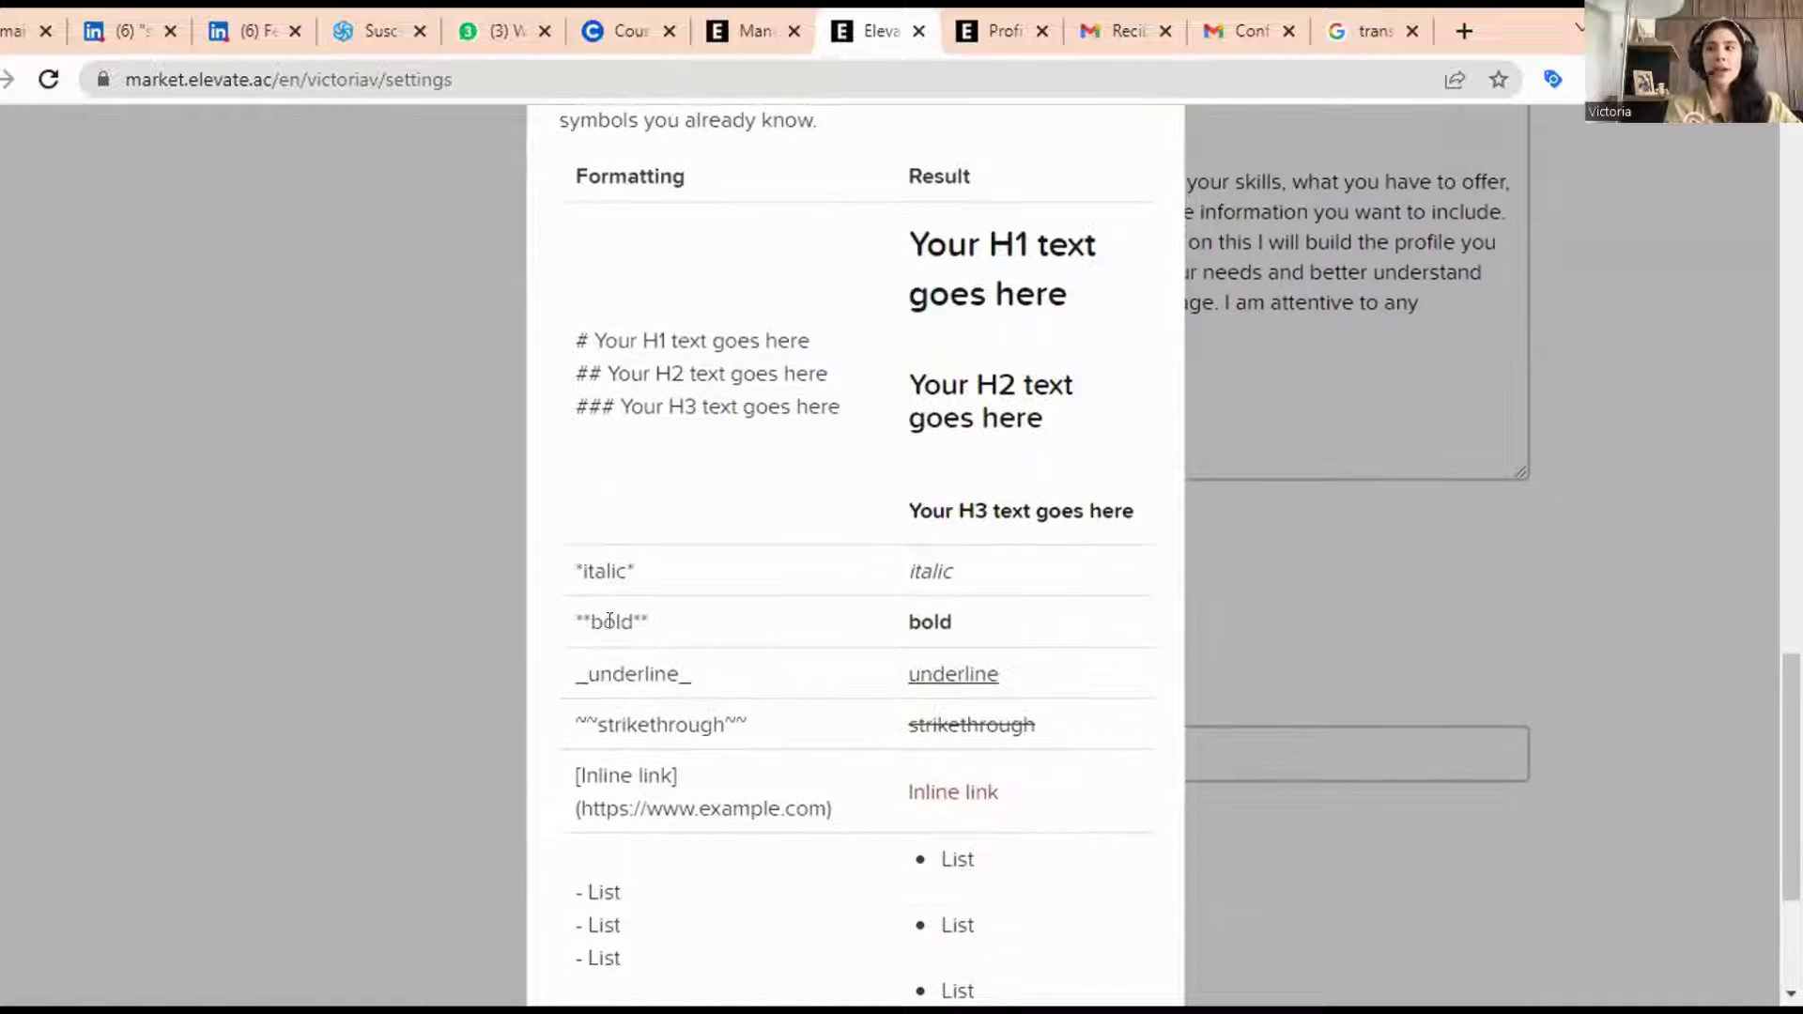
{"action": "left_click_drag", "start_coordinate": [576, 569], "coordinate": [636, 572]}
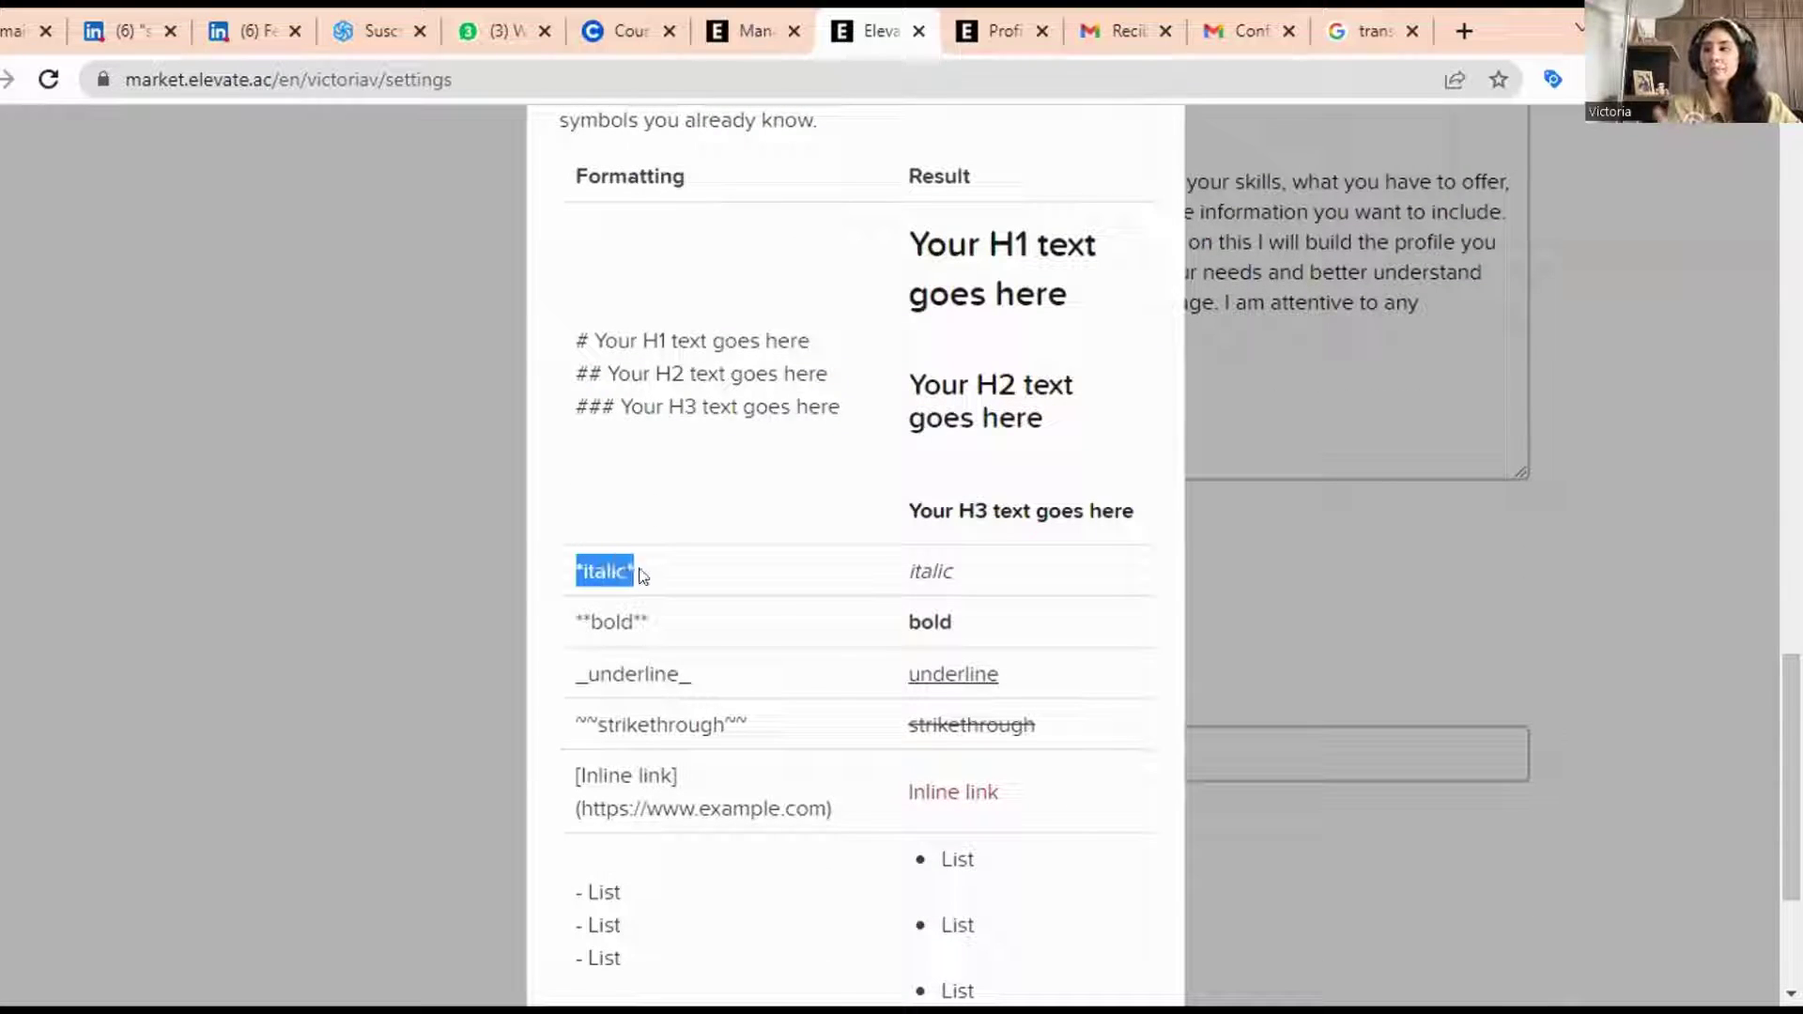
{"action": "left_click", "coordinate": [586, 618]}
{"action": "scroll", "coordinate": [601, 657], "scroll_direction": "down", "scroll_amount": 3}
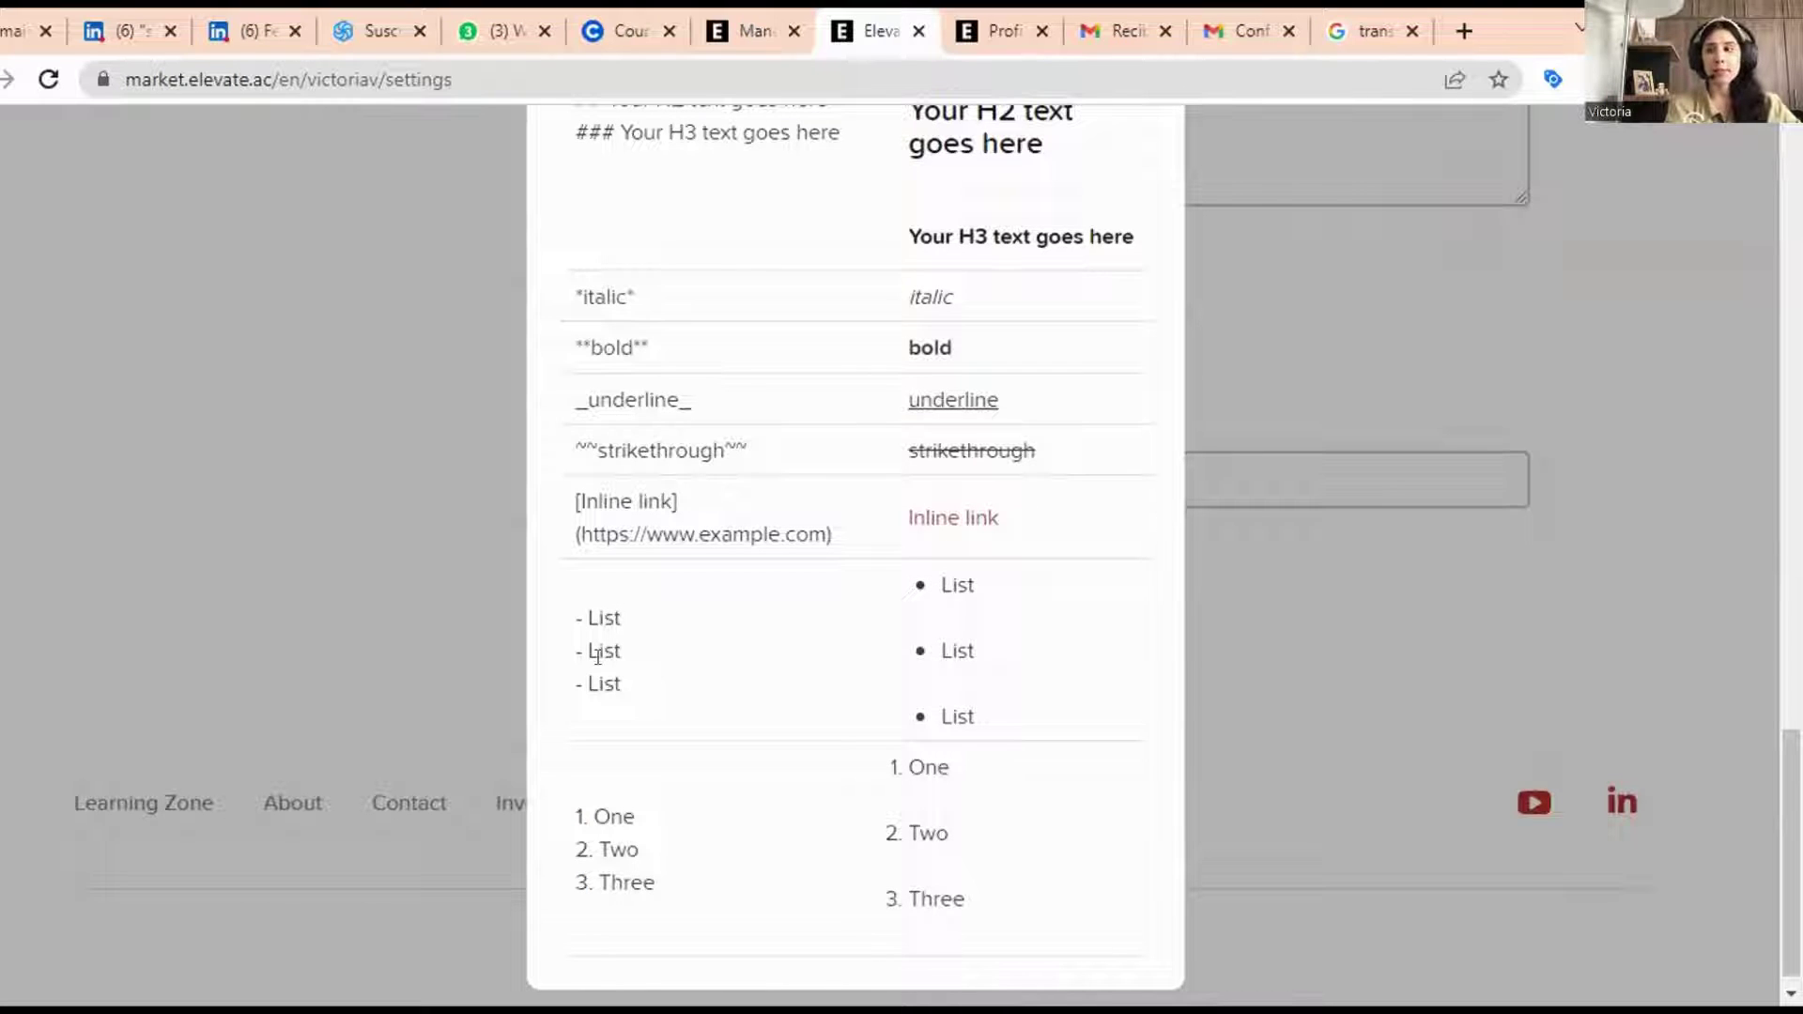
{"action": "scroll", "coordinate": [588, 521], "scroll_direction": "up", "scroll_amount": 1}
{"action": "scroll", "coordinate": [629, 395], "scroll_direction": "up", "scroll_amount": 3}
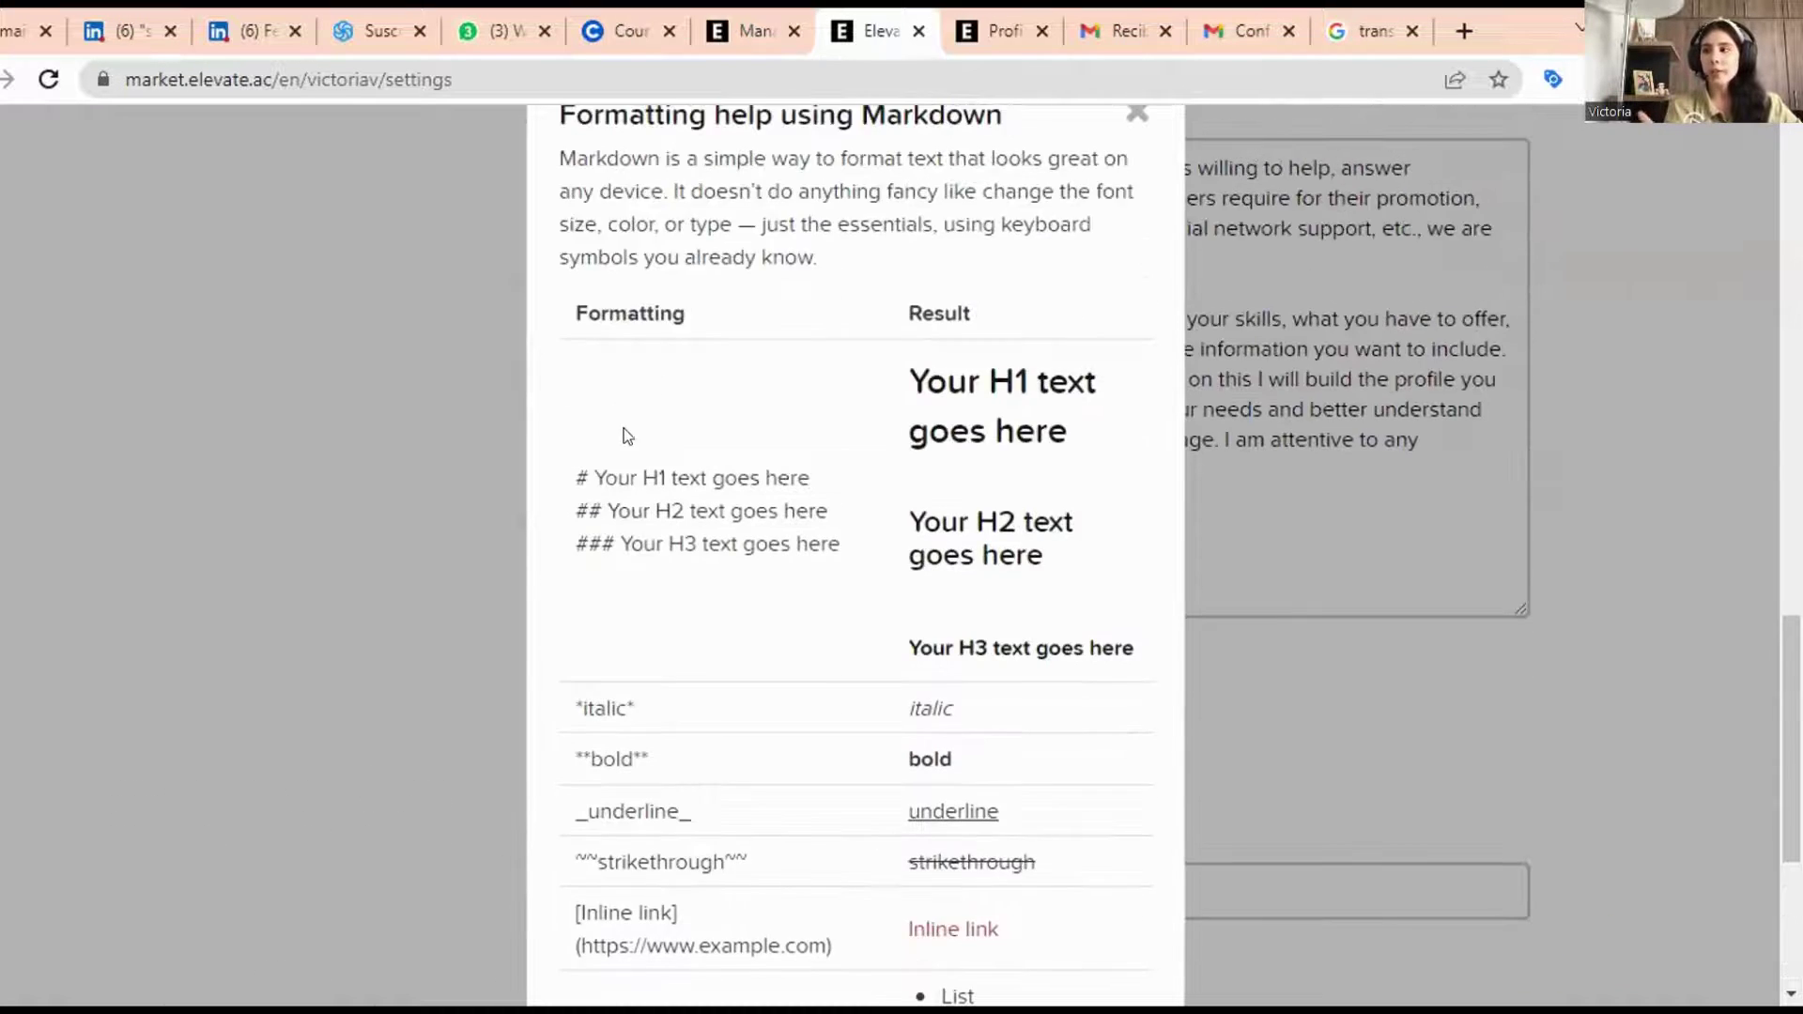
{"action": "scroll", "coordinate": [623, 431], "scroll_direction": "down", "scroll_amount": 3}
{"action": "scroll", "coordinate": [617, 464], "scroll_direction": "down", "scroll_amount": 2}
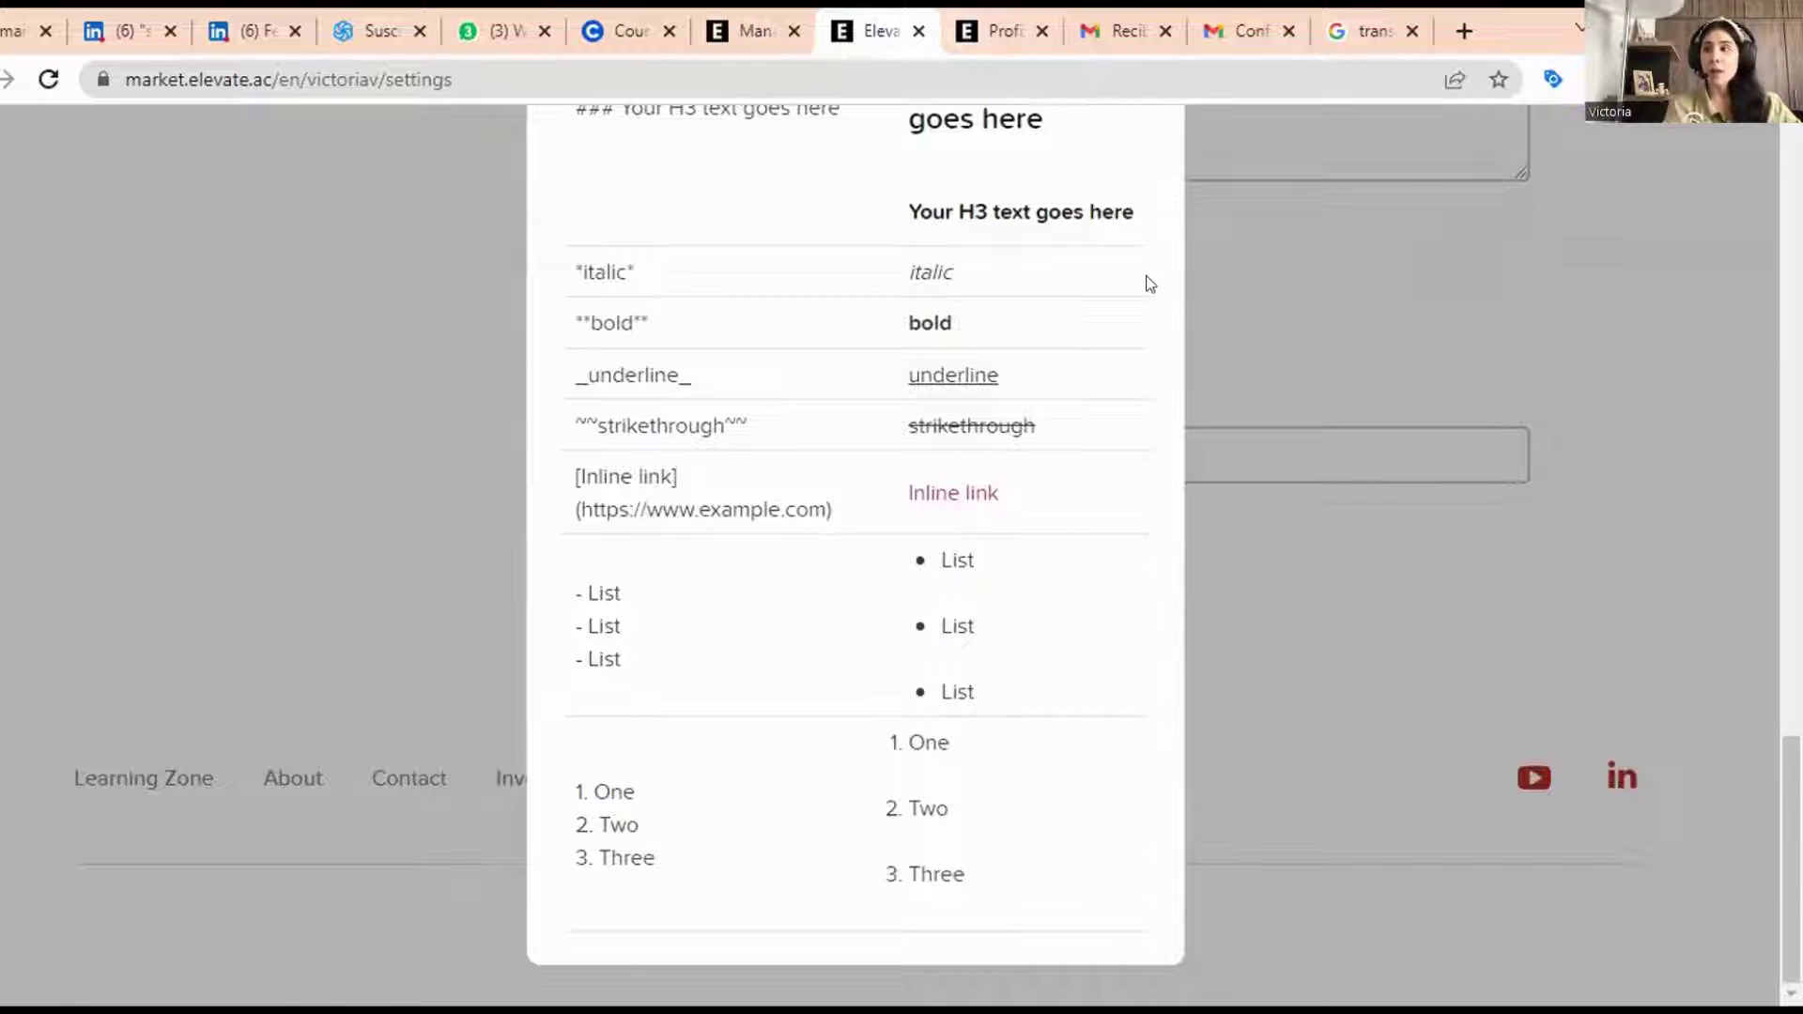
{"action": "scroll", "coordinate": [1141, 296], "scroll_direction": "up", "scroll_amount": 5}
{"action": "scroll", "coordinate": [1140, 307], "scroll_direction": "up", "scroll_amount": 3}
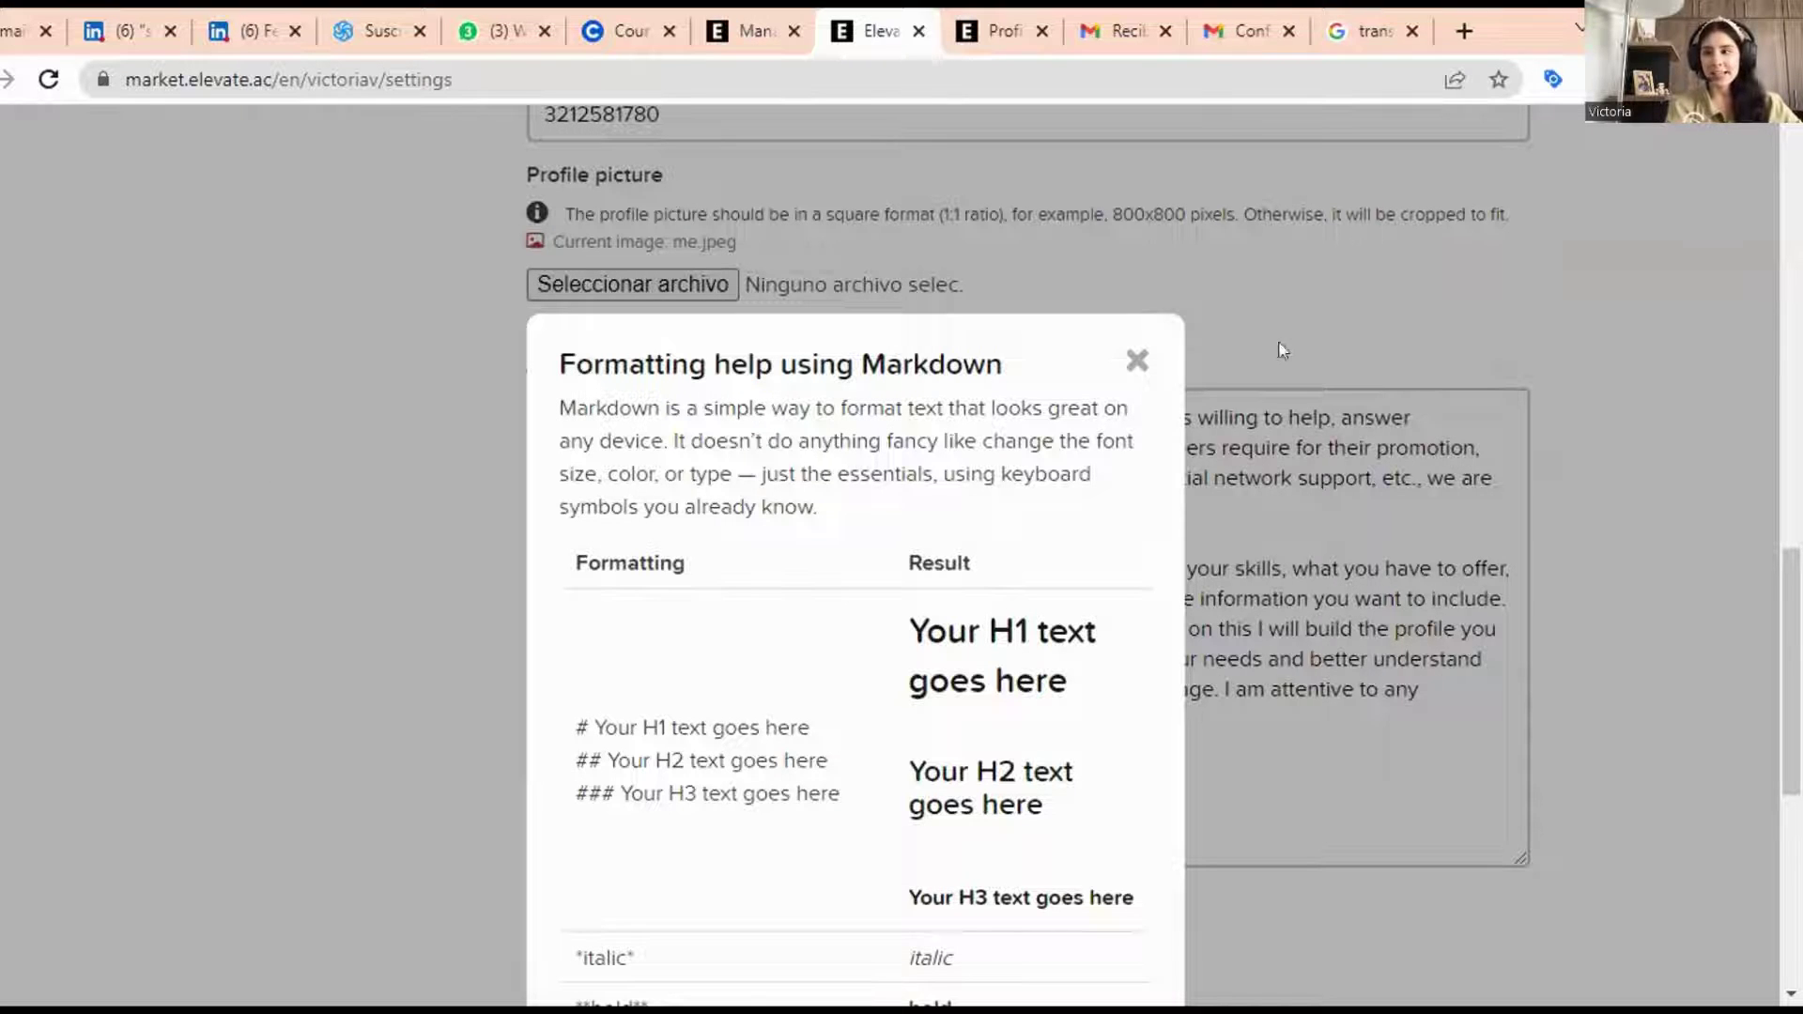
{"action": "left_click", "coordinate": [1135, 363]}
- Scroll down and back up through the profile settings page
{"action": "scroll", "coordinate": [161, 709], "scroll_direction": "down", "scroll_amount": 6}
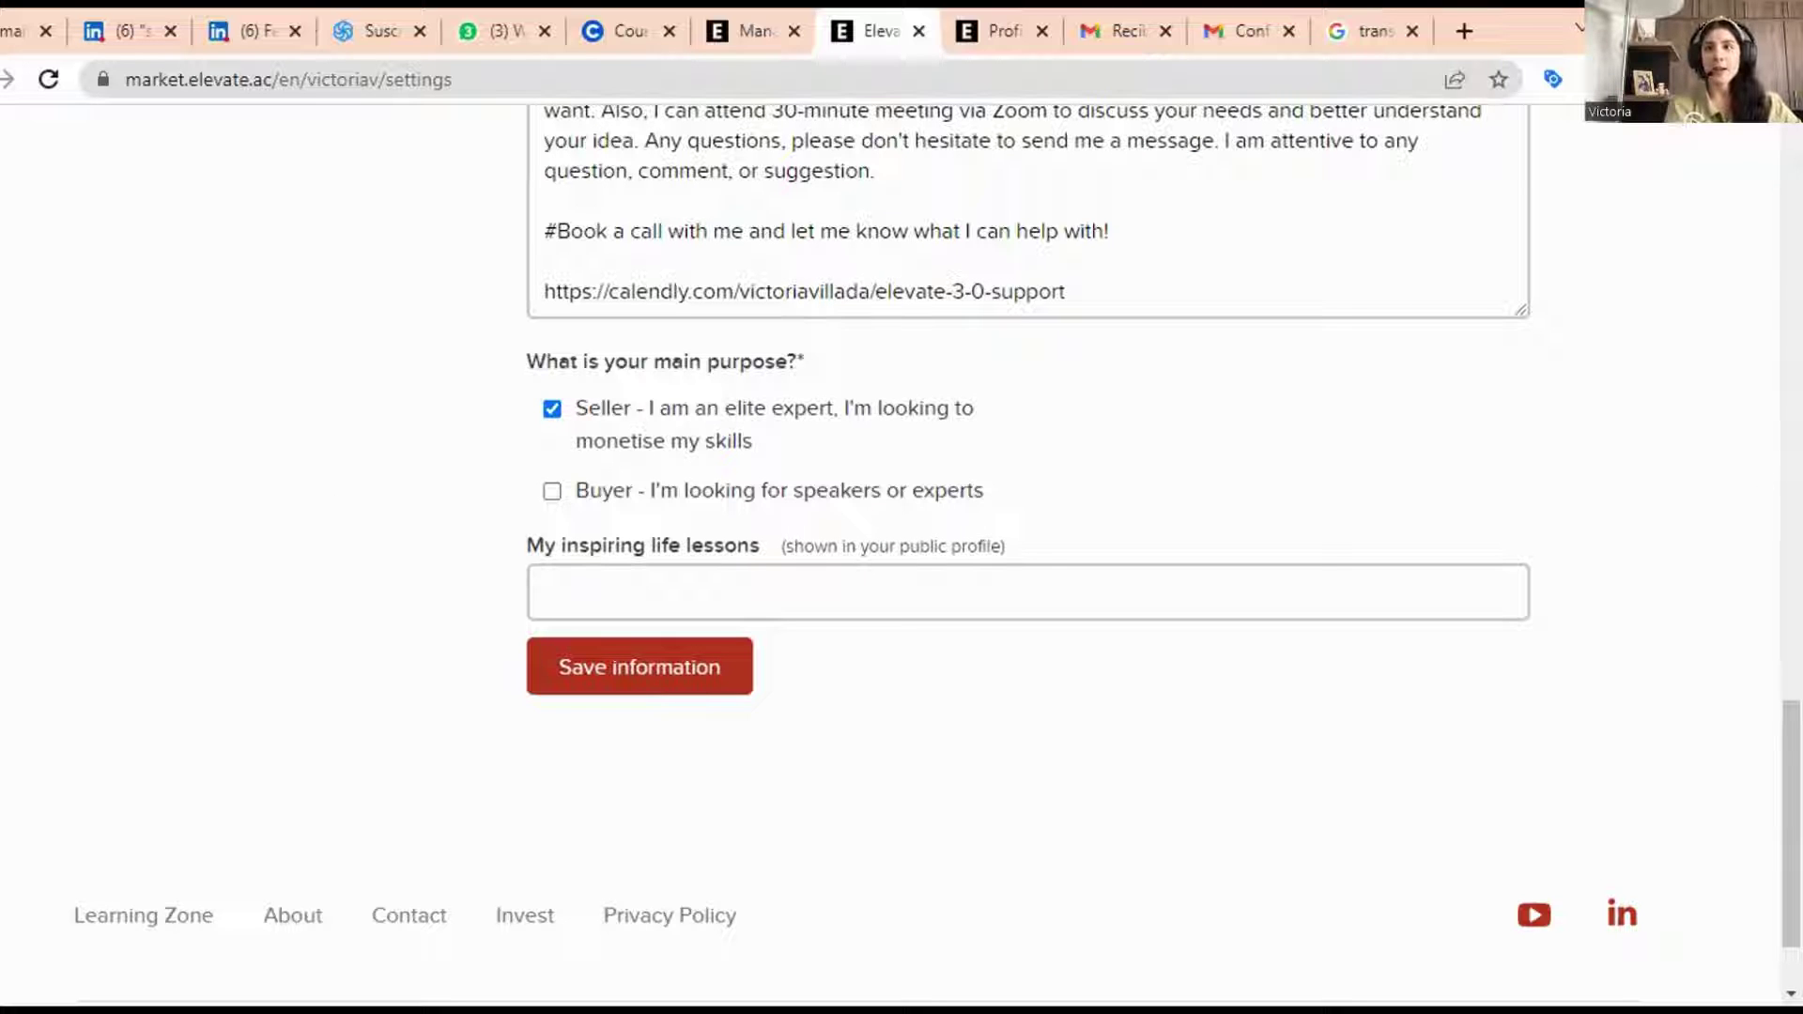
{"action": "scroll", "coordinate": [516, 395], "scroll_direction": "up", "scroll_amount": 20}
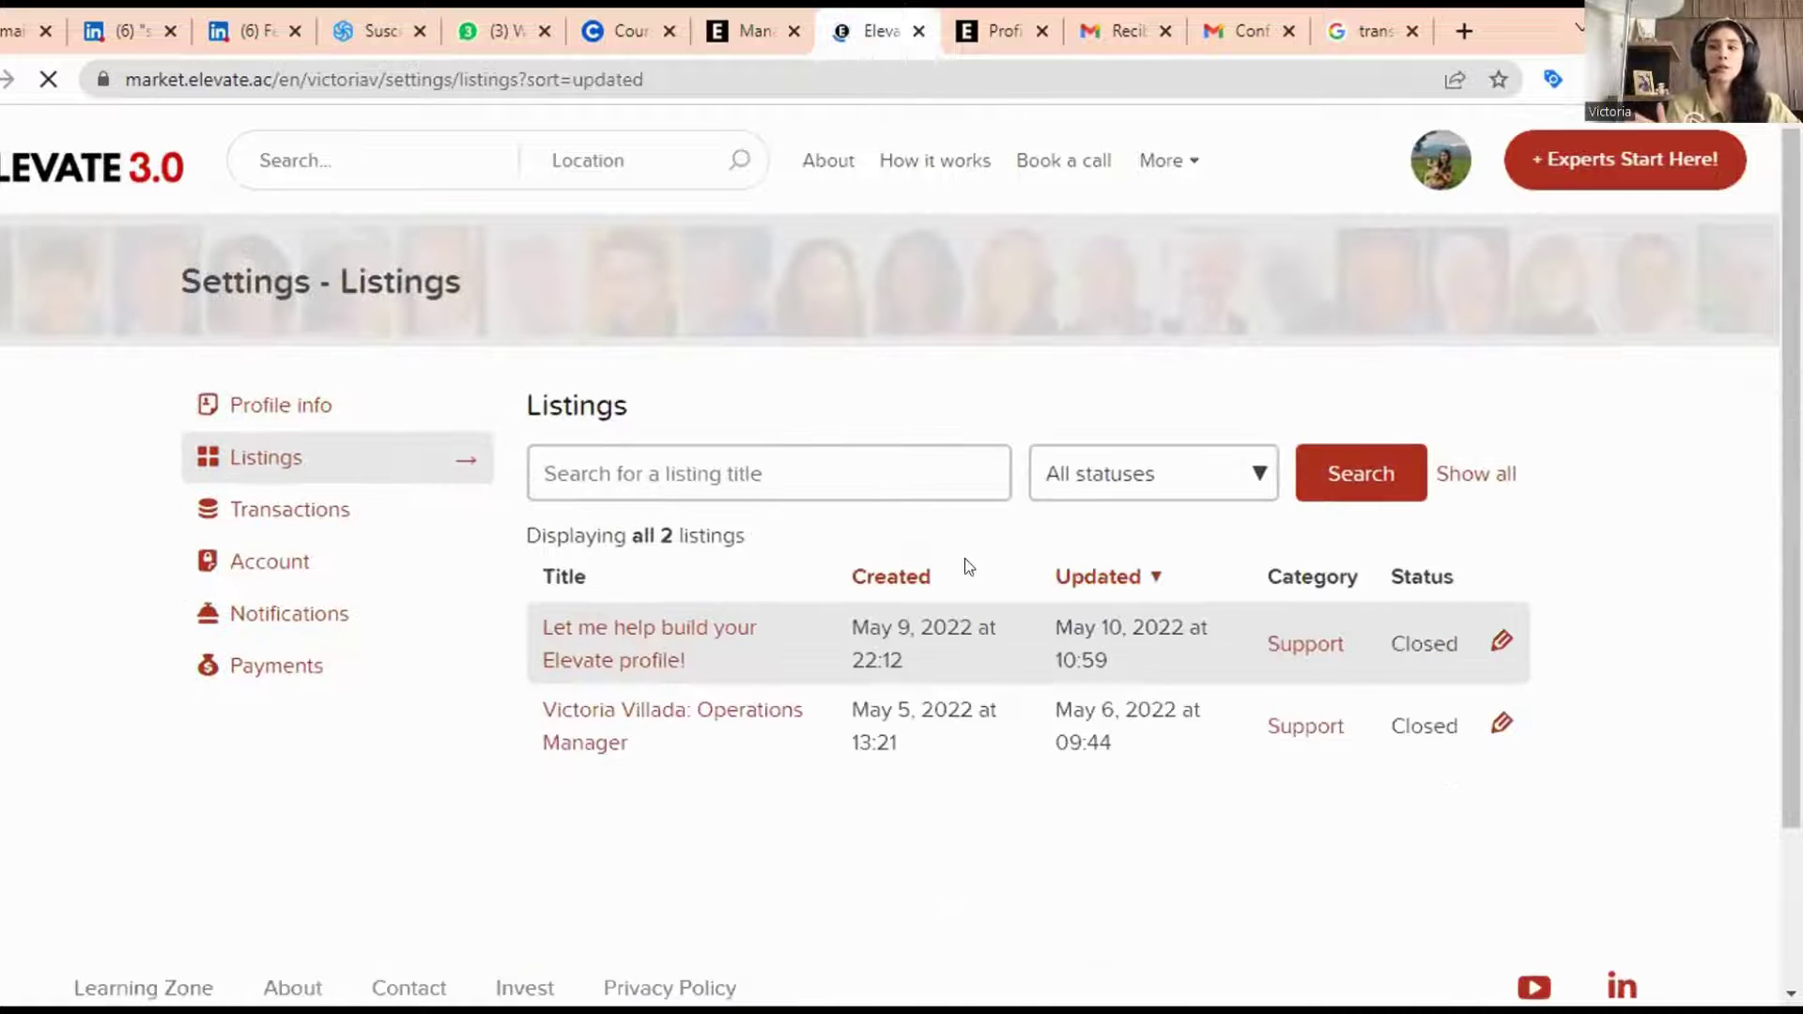
- Open the Transactions settings page, which reports no transactions found
{"action": "scroll", "coordinate": [965, 558], "scroll_direction": "down", "scroll_amount": 1}
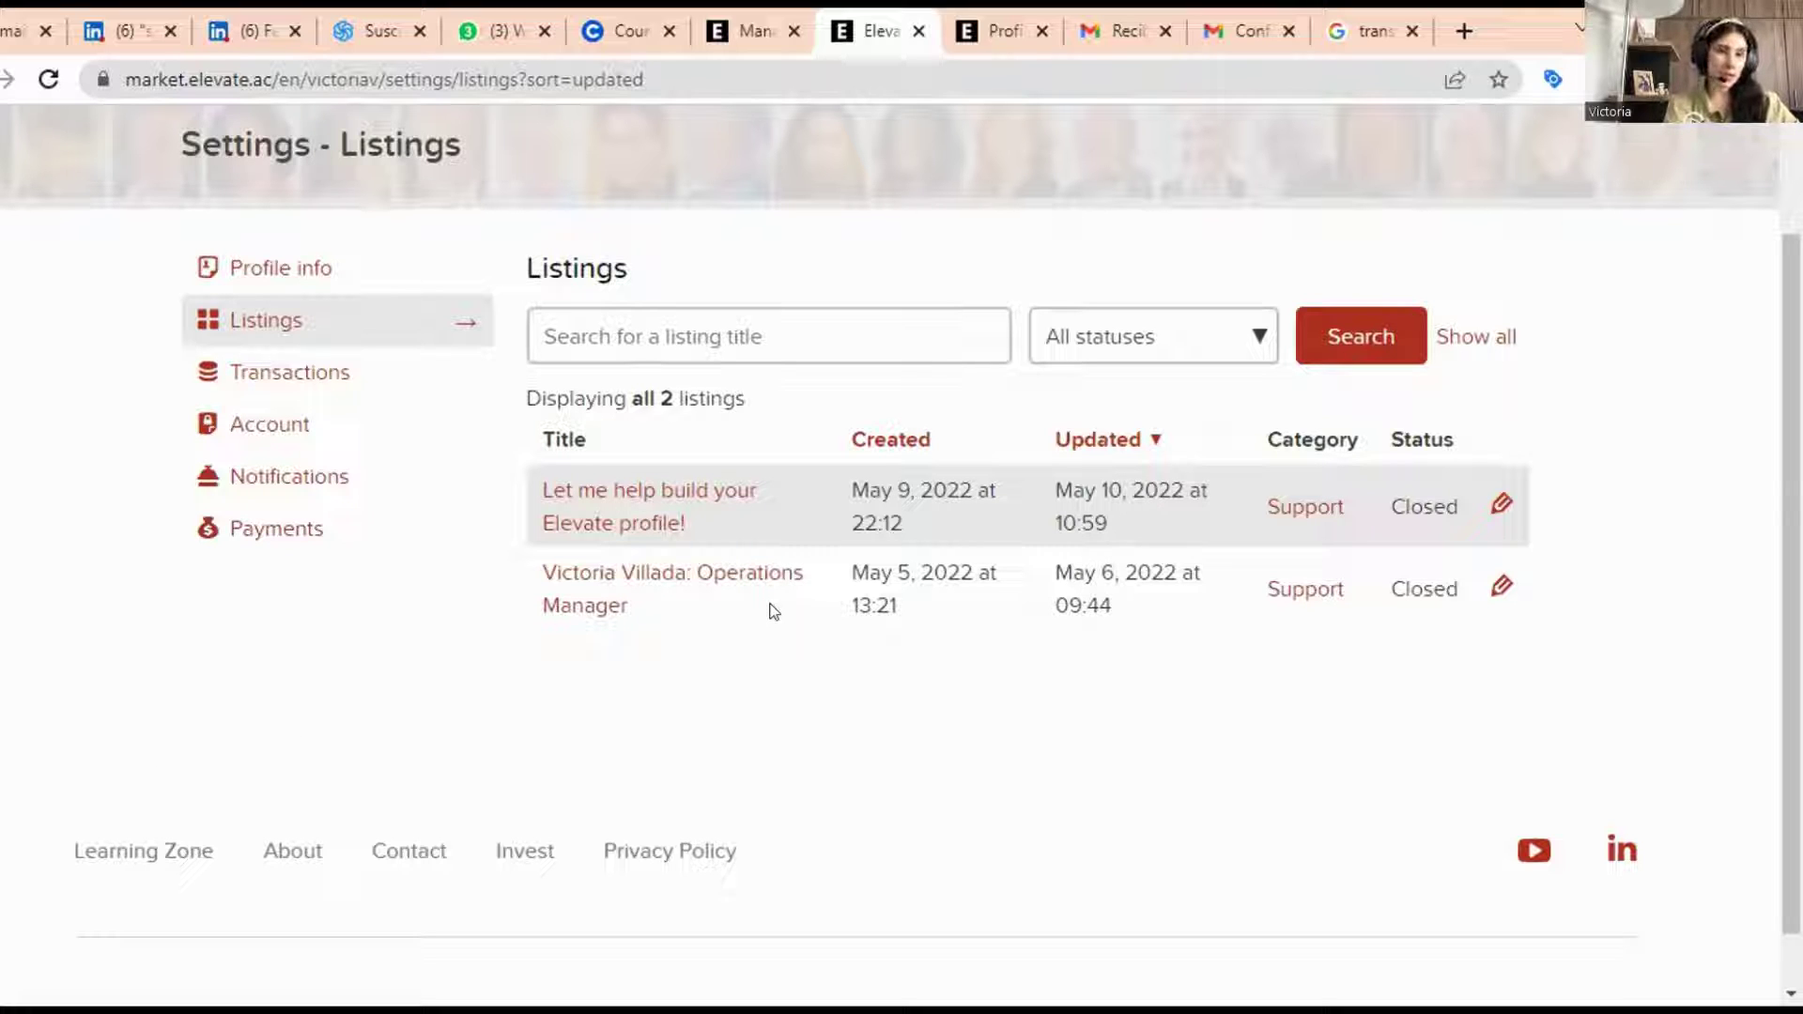
{"action": "left_click", "coordinate": [287, 373]}
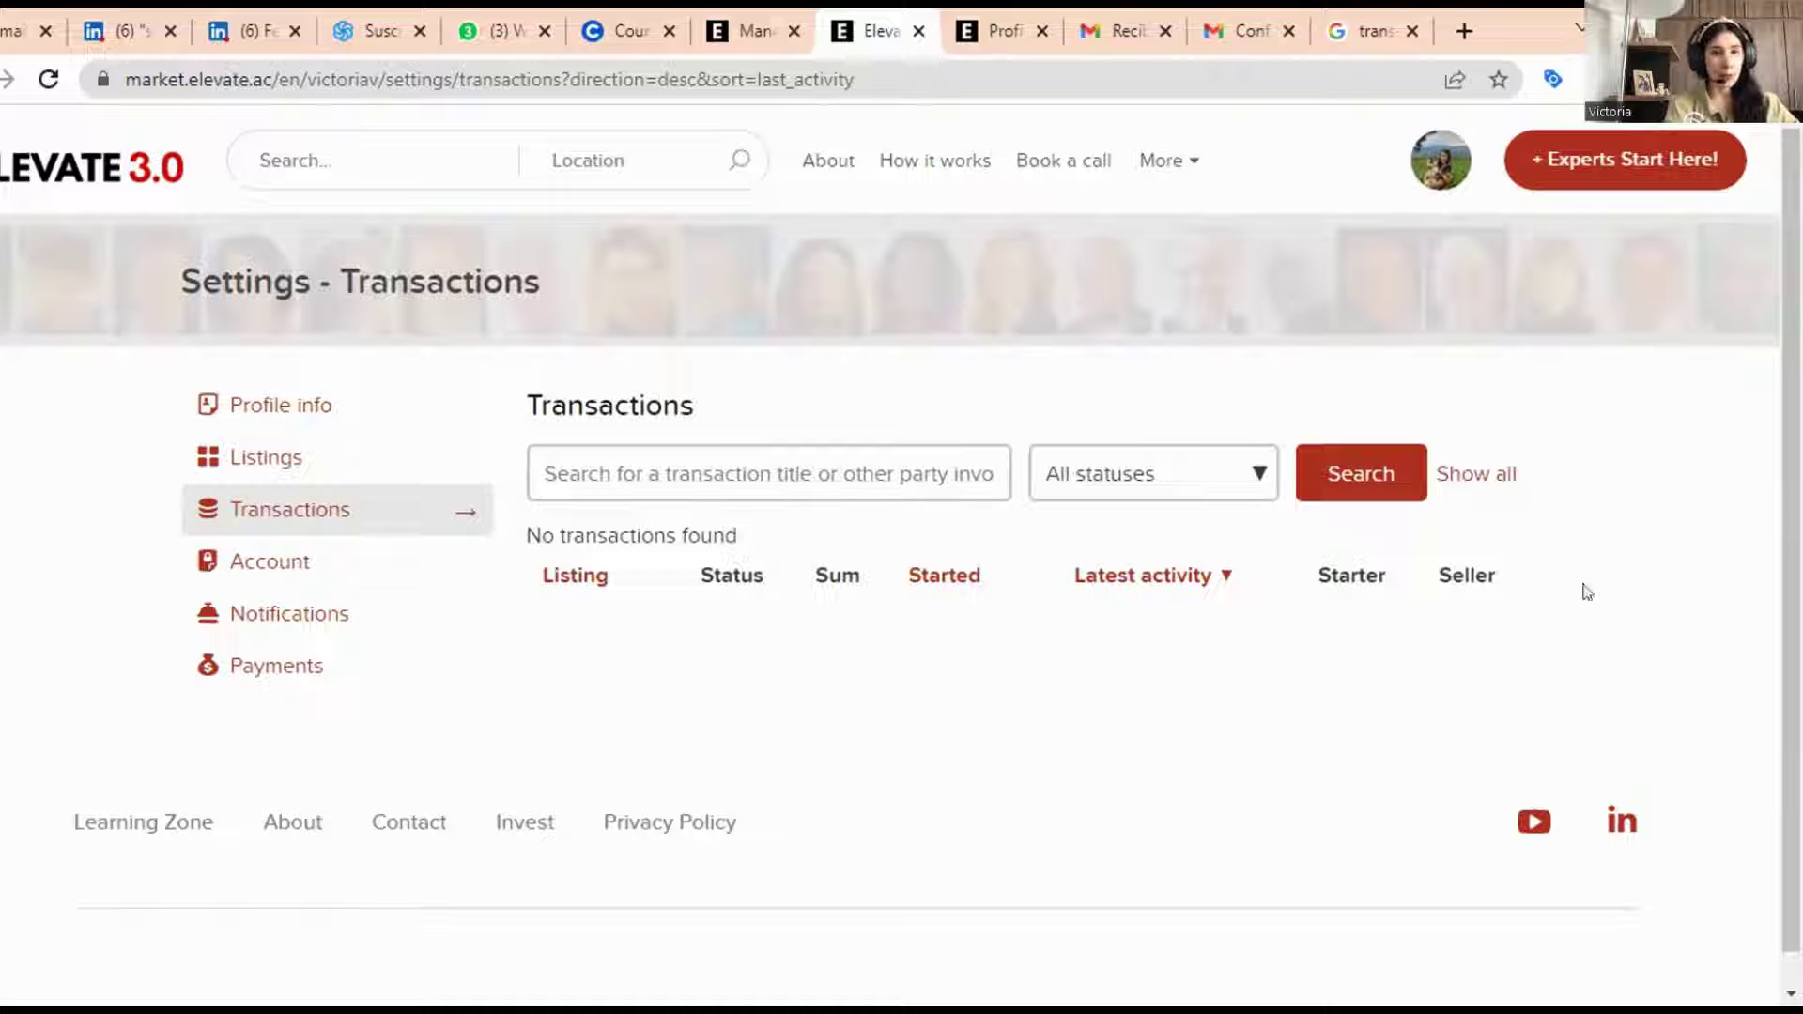
- Review the Account page's e-mail, password and delete-account sections, then switch to Notifications settings
{"action": "left_click", "coordinate": [273, 563]}
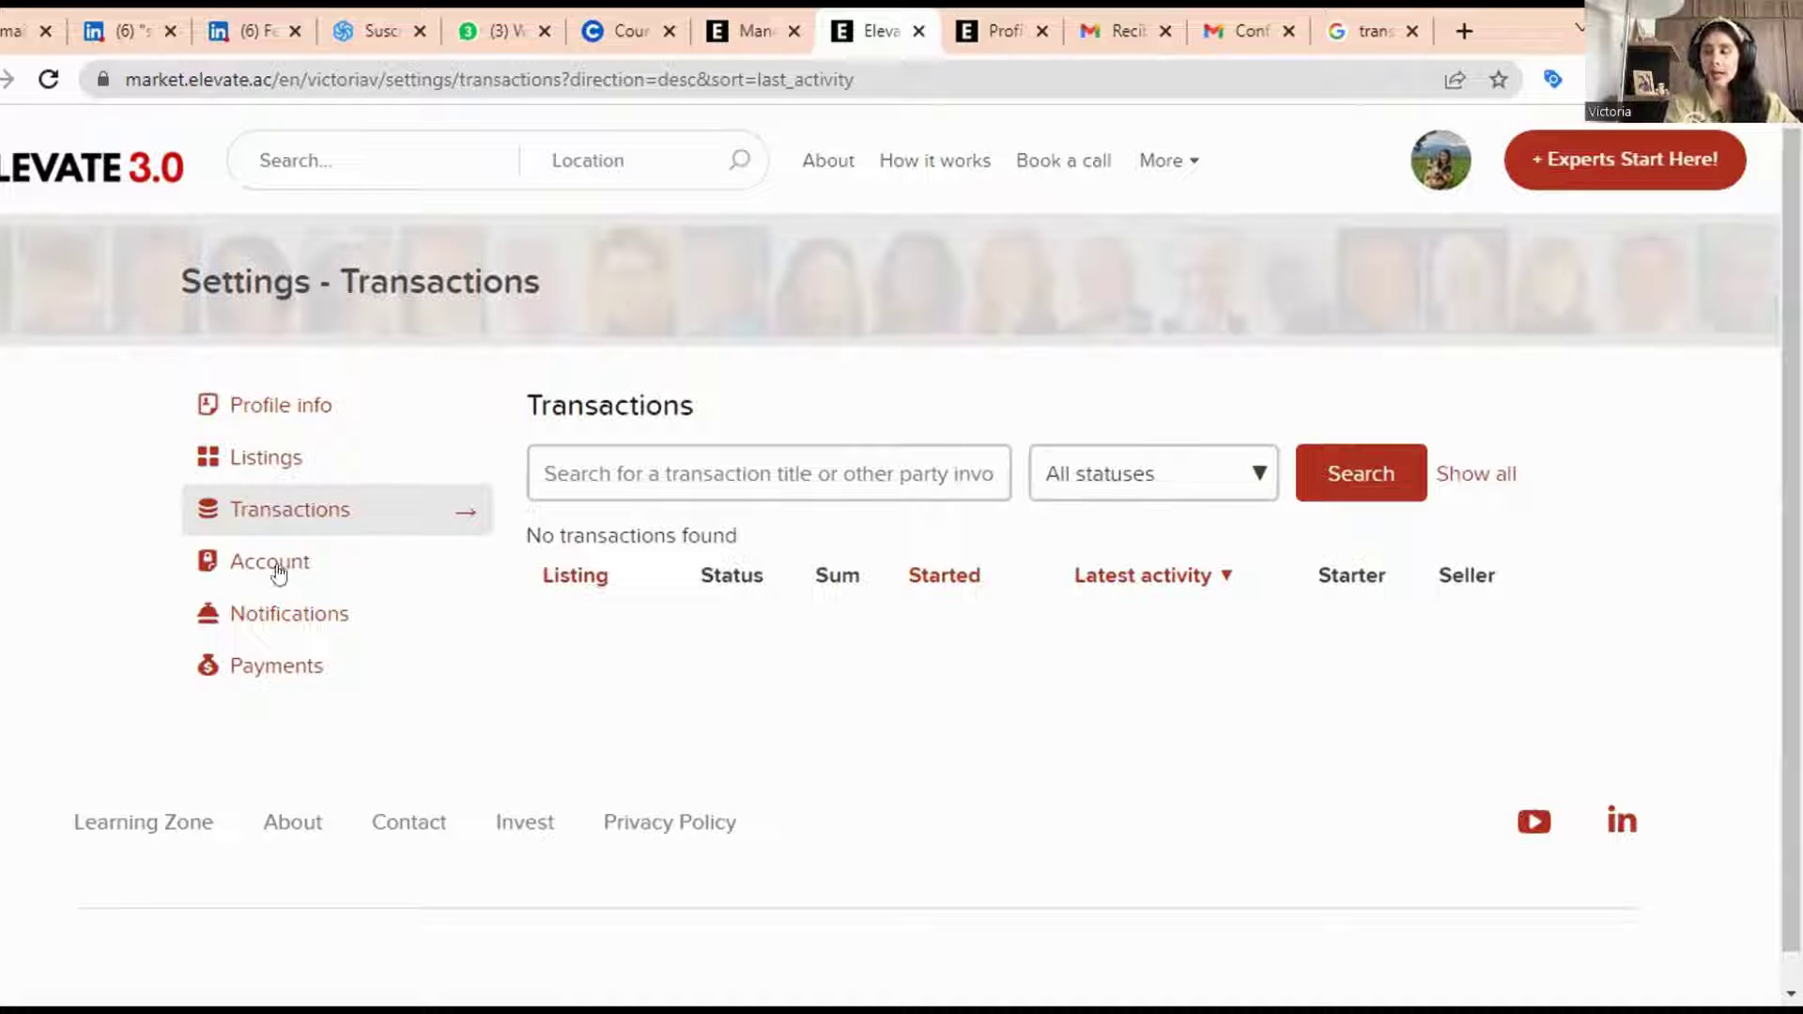
{"action": "scroll", "coordinate": [1091, 526], "scroll_direction": "down", "scroll_amount": 2}
{"action": "scroll", "coordinate": [721, 524], "scroll_direction": "down", "scroll_amount": 2}
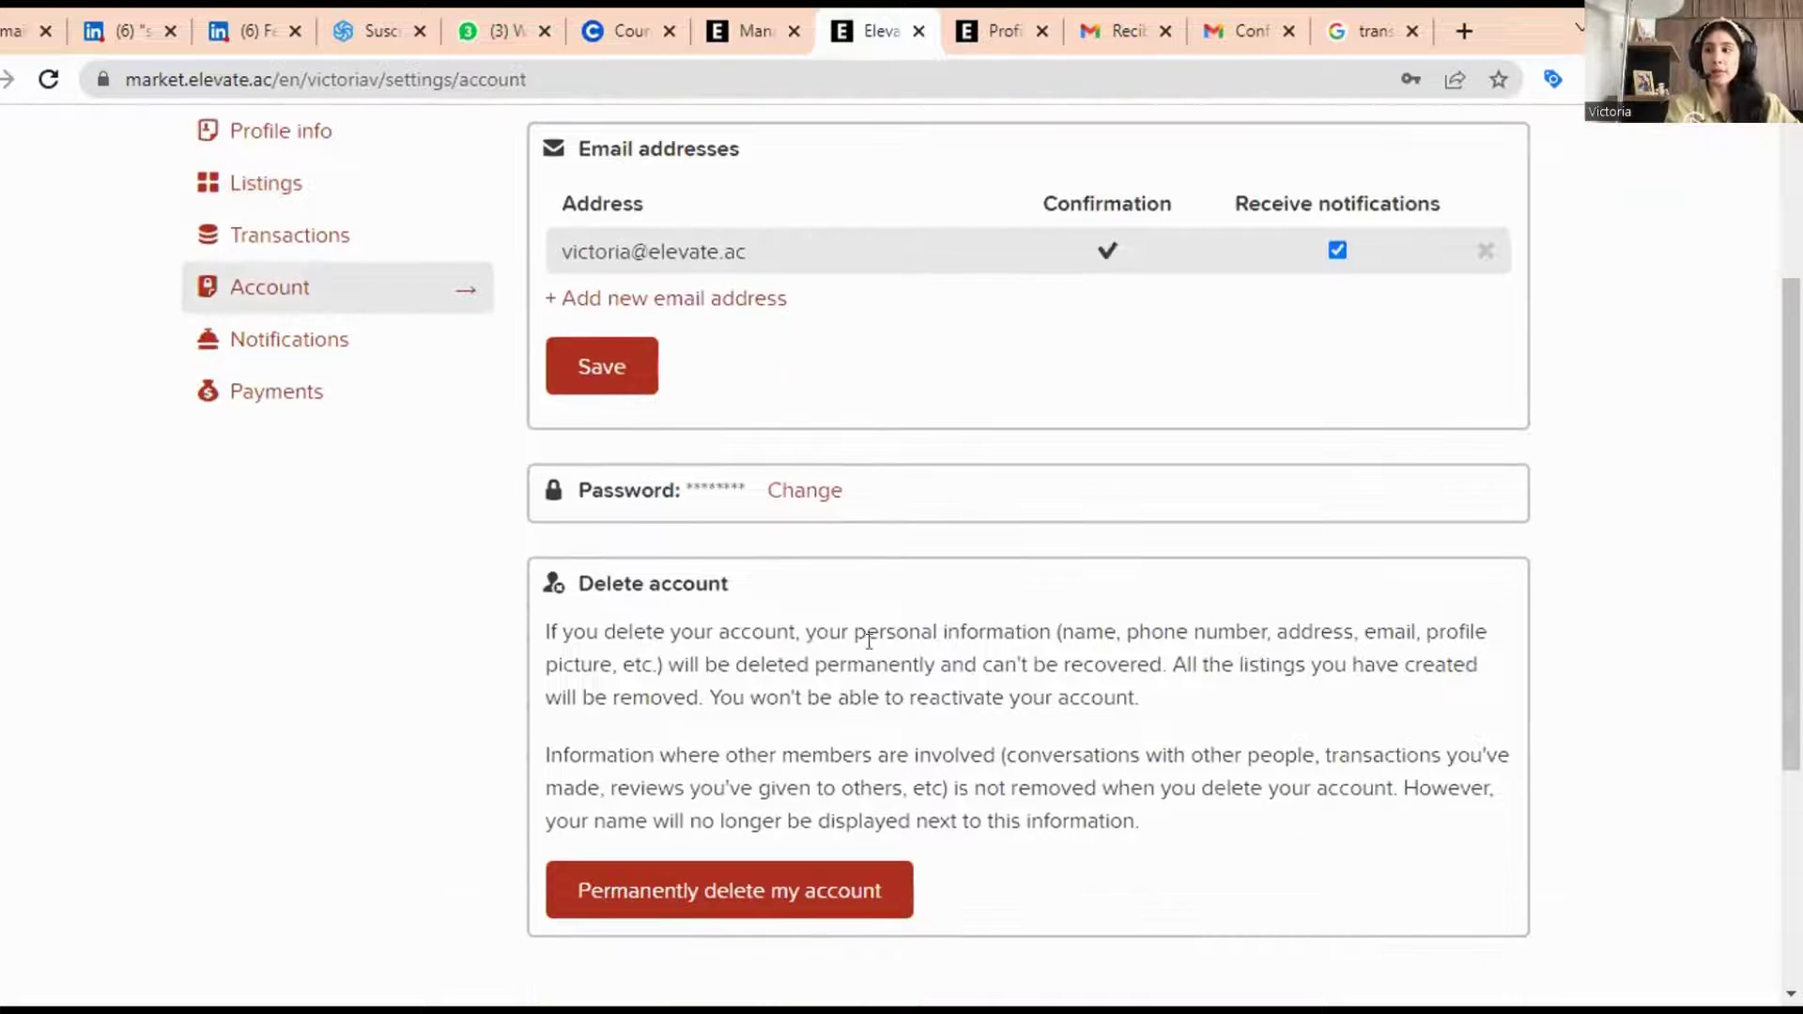
{"action": "scroll", "coordinate": [709, 612], "scroll_direction": "down", "scroll_amount": 2}
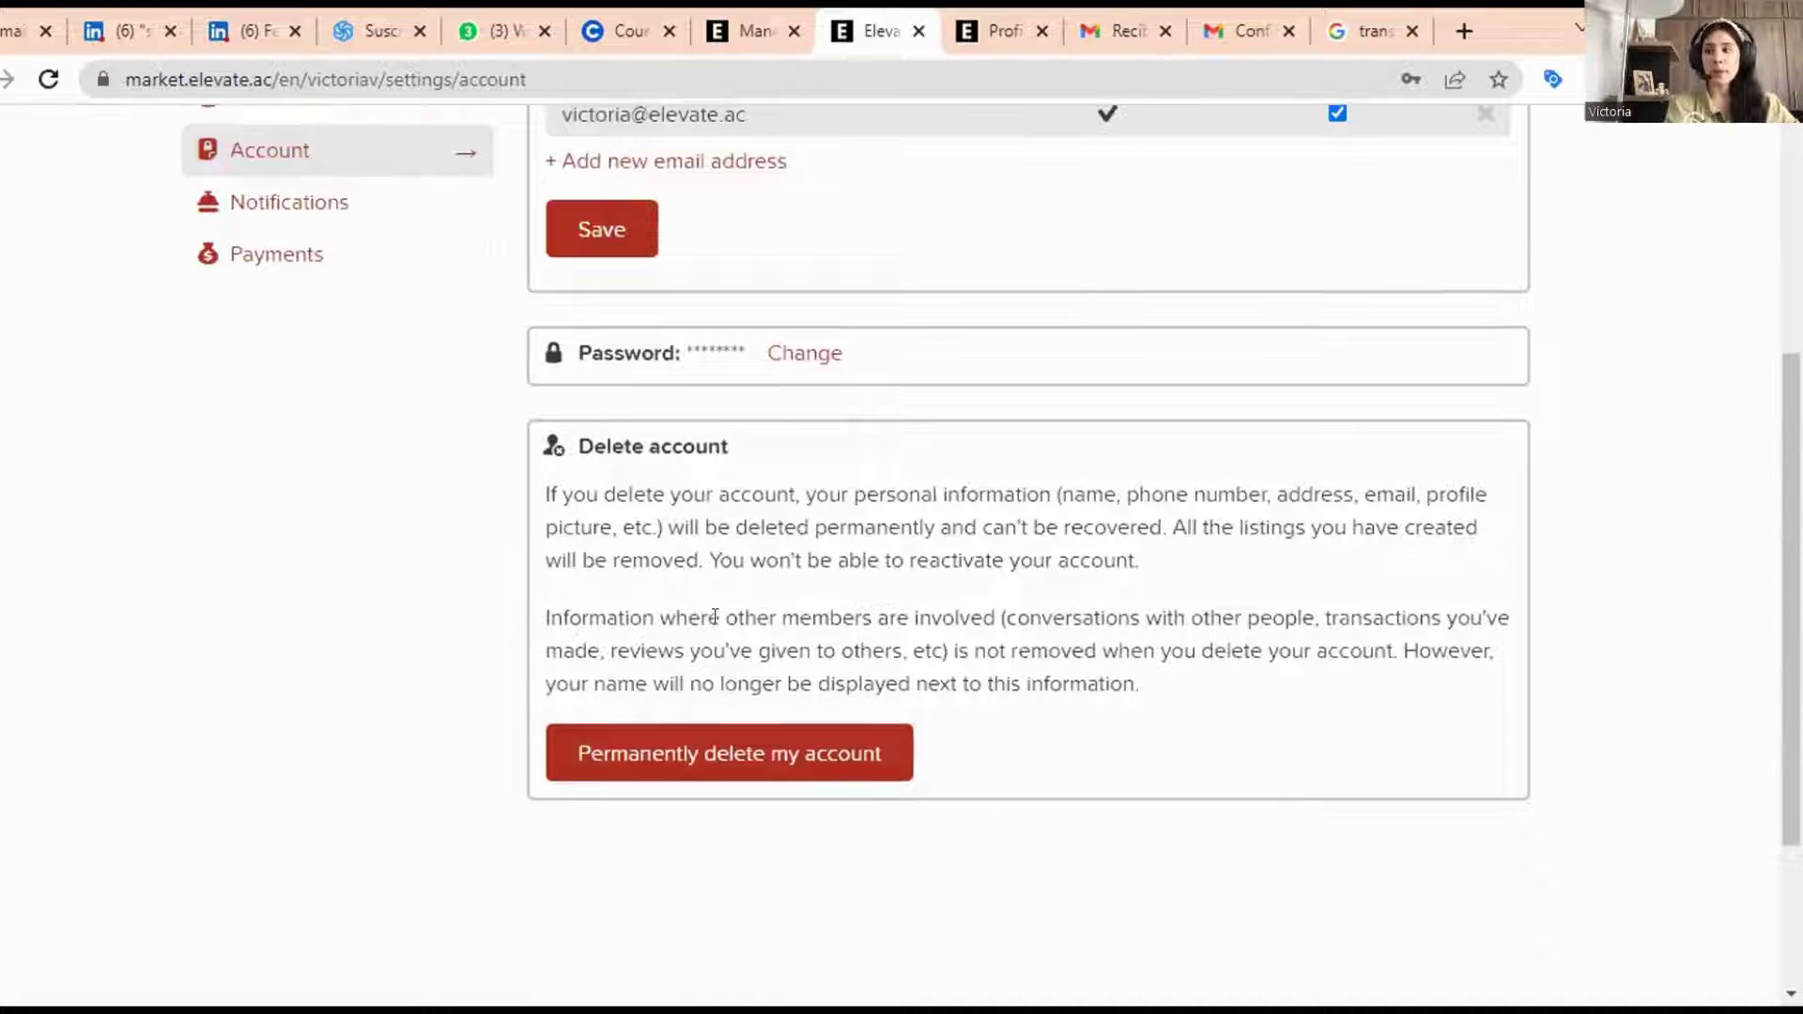
{"action": "left_click", "coordinate": [270, 205]}
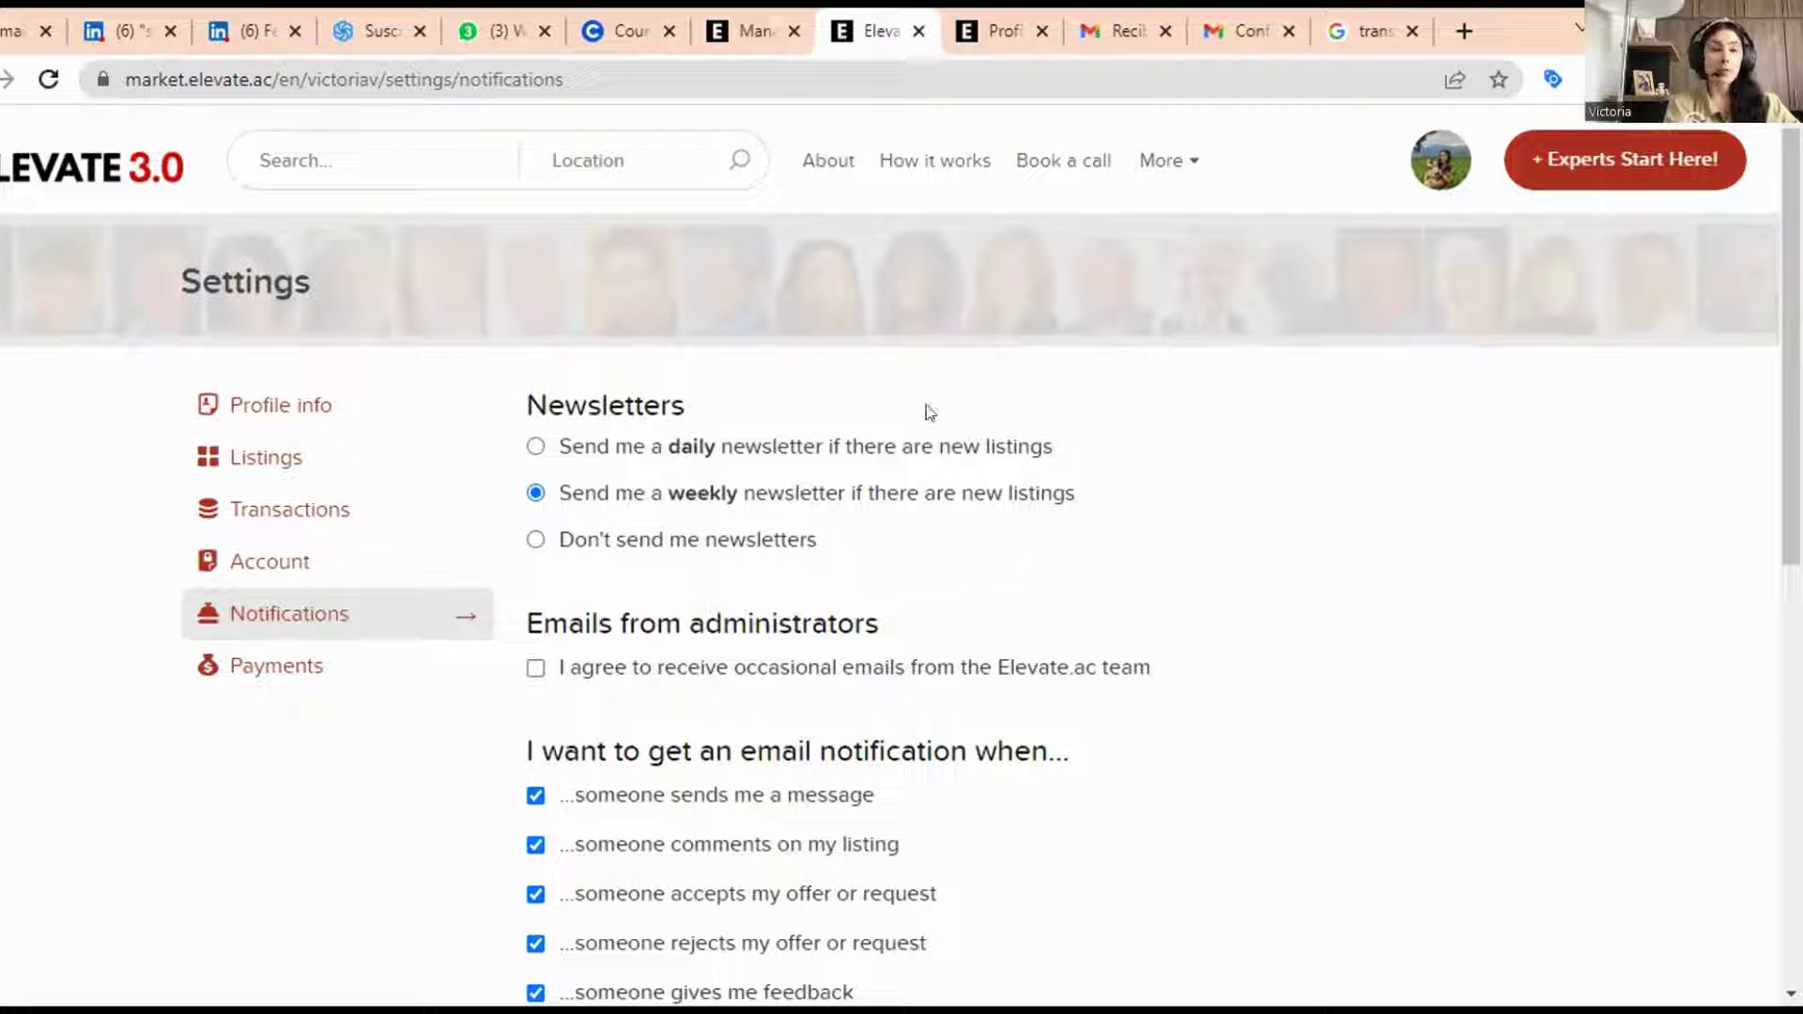
- Review the weekly newsletter and e-mail notification trigger options
{"action": "scroll", "coordinate": [960, 544], "scroll_direction": "down", "scroll_amount": 2}
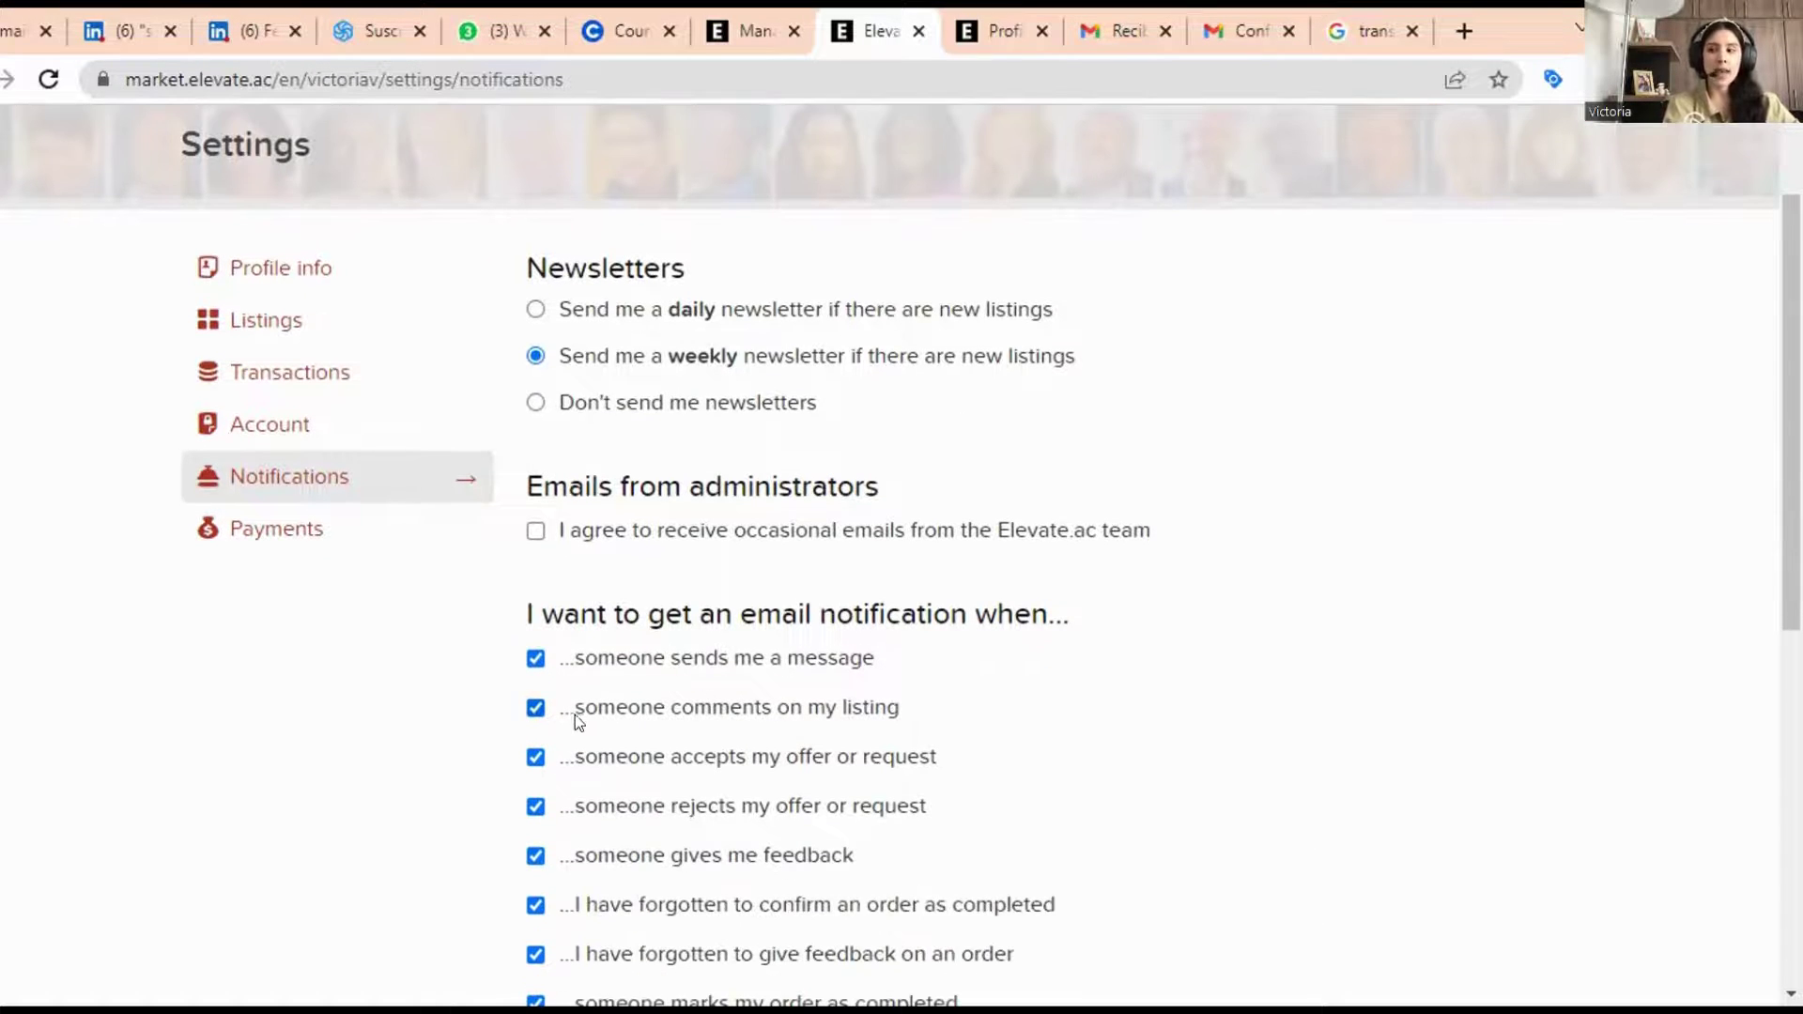
{"action": "scroll", "coordinate": [582, 713], "scroll_direction": "down", "scroll_amount": 2}
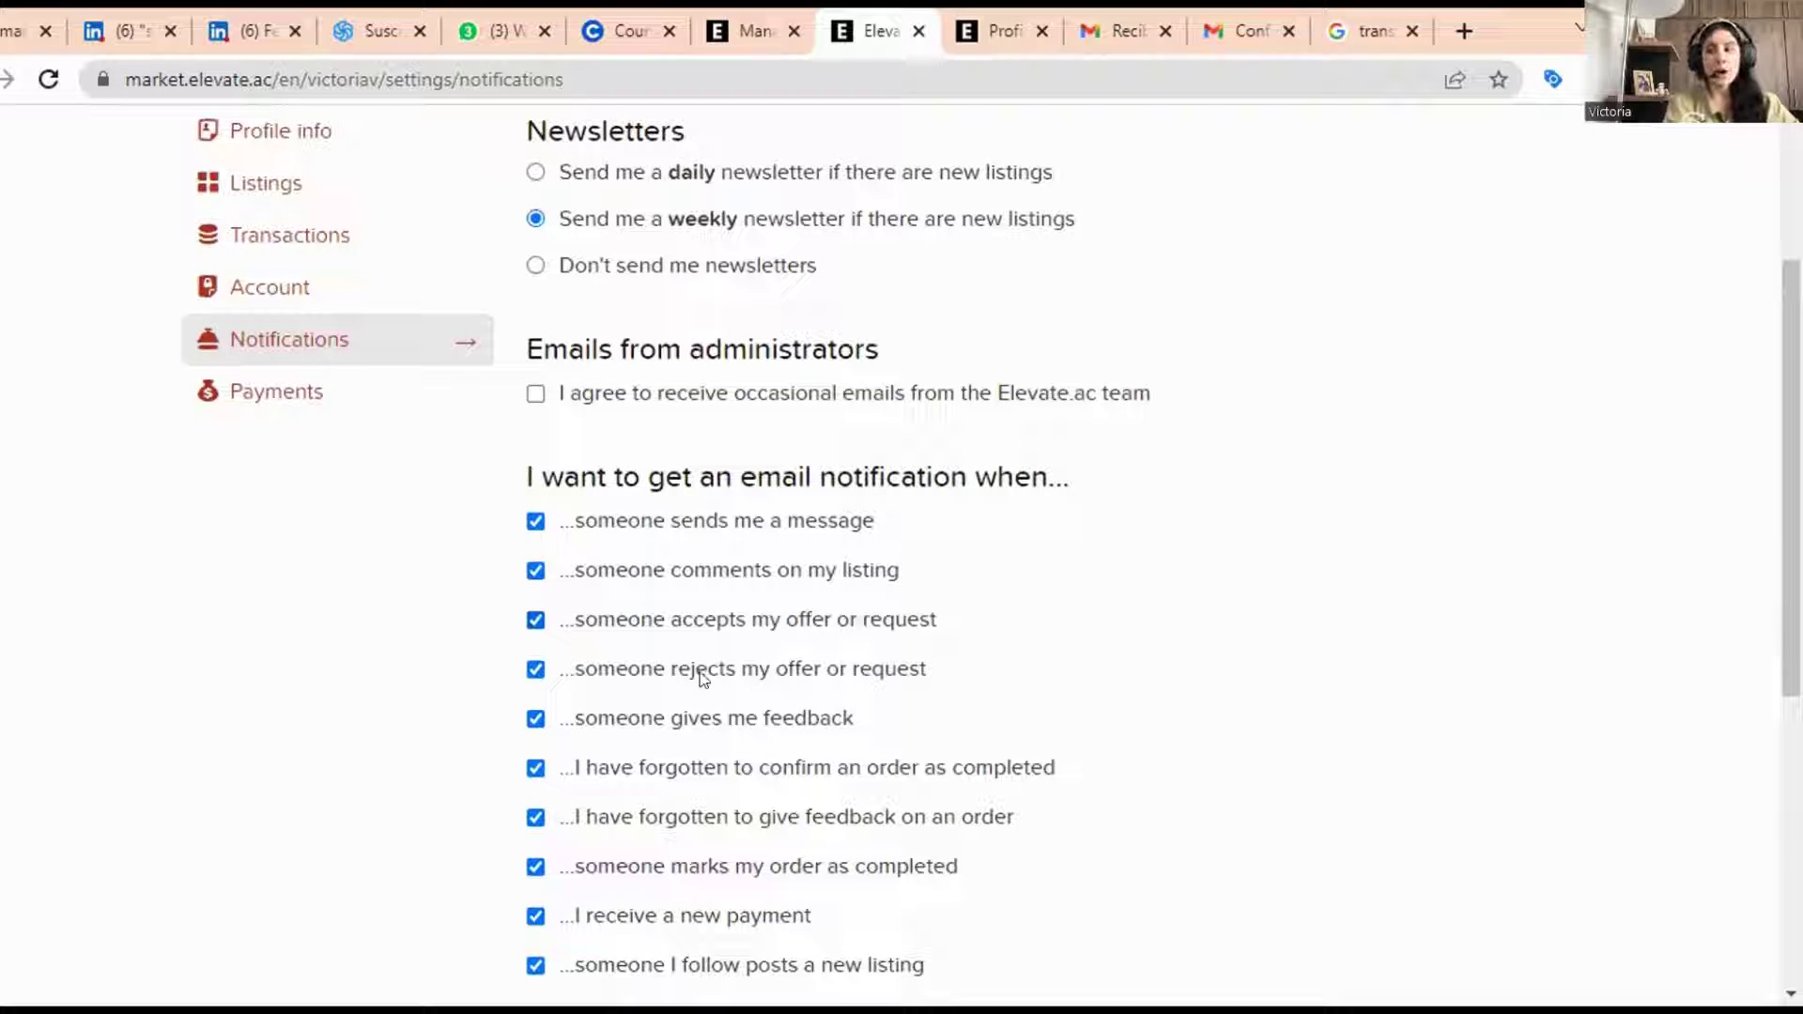
{"action": "scroll", "coordinate": [716, 718], "scroll_direction": "down", "scroll_amount": 1}
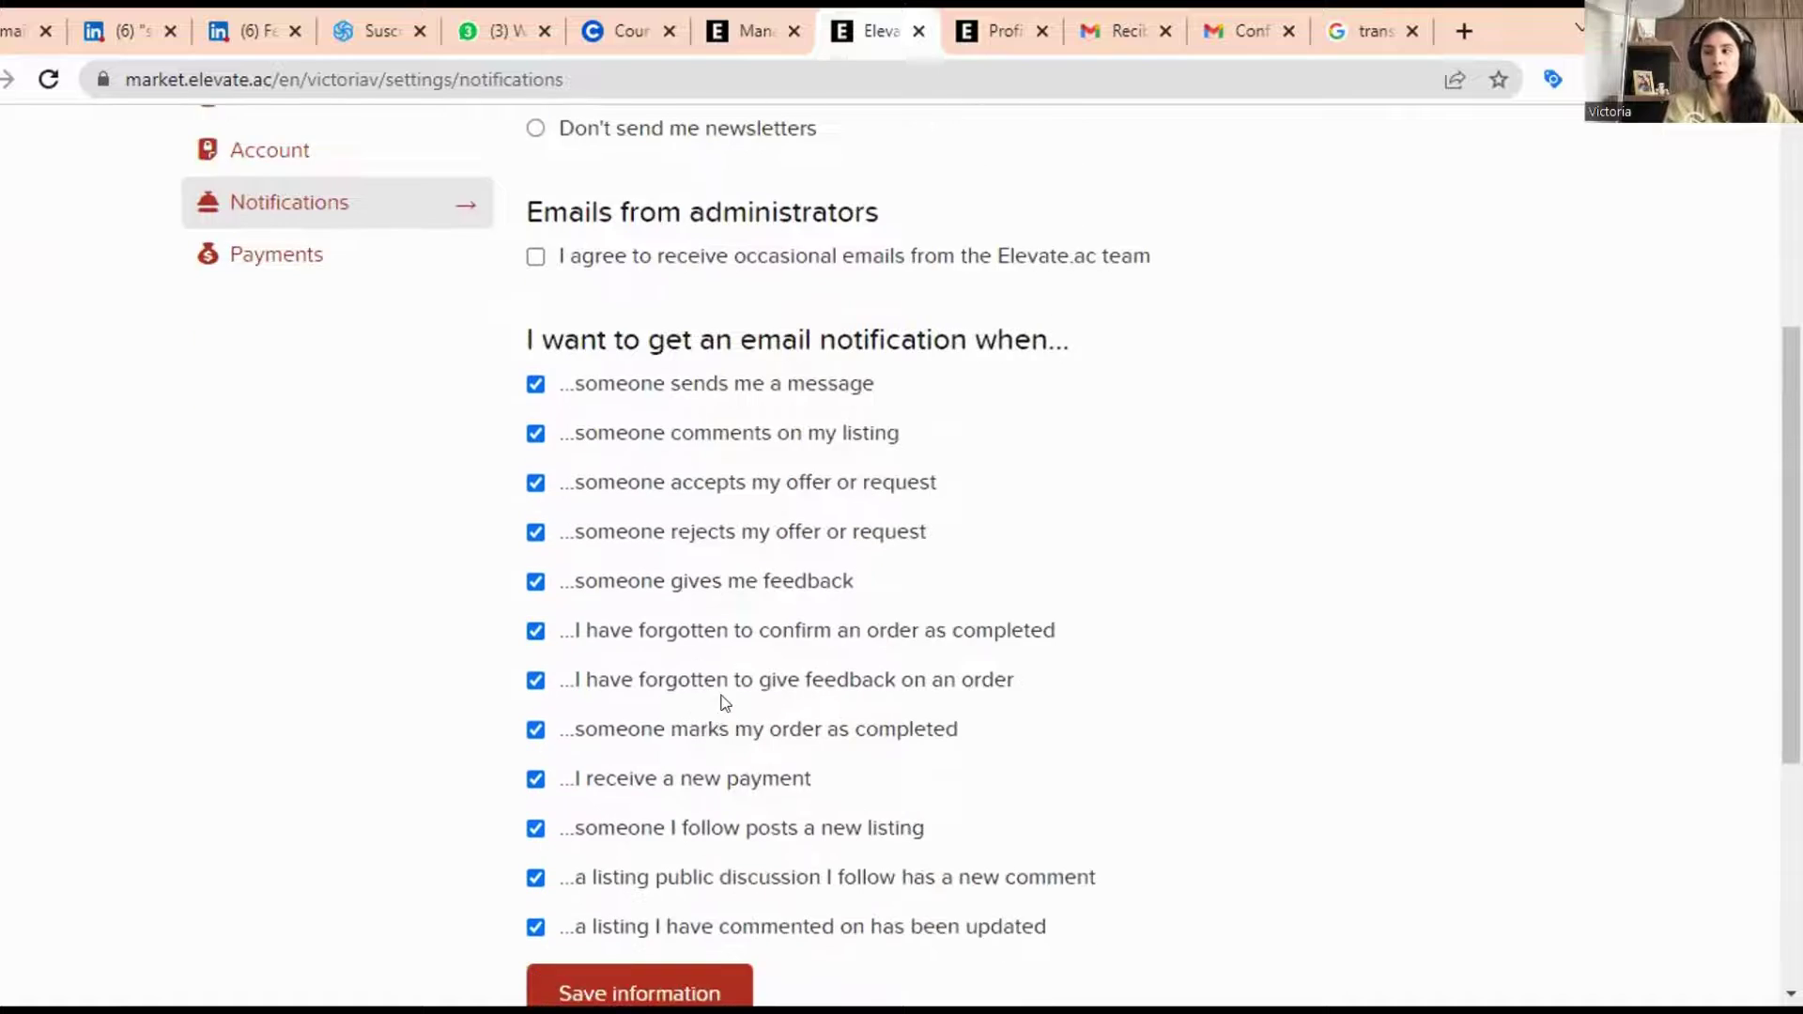
{"action": "scroll", "coordinate": [725, 702], "scroll_direction": "down", "scroll_amount": 2}
{"action": "scroll", "coordinate": [729, 671], "scroll_direction": "up", "scroll_amount": 1}
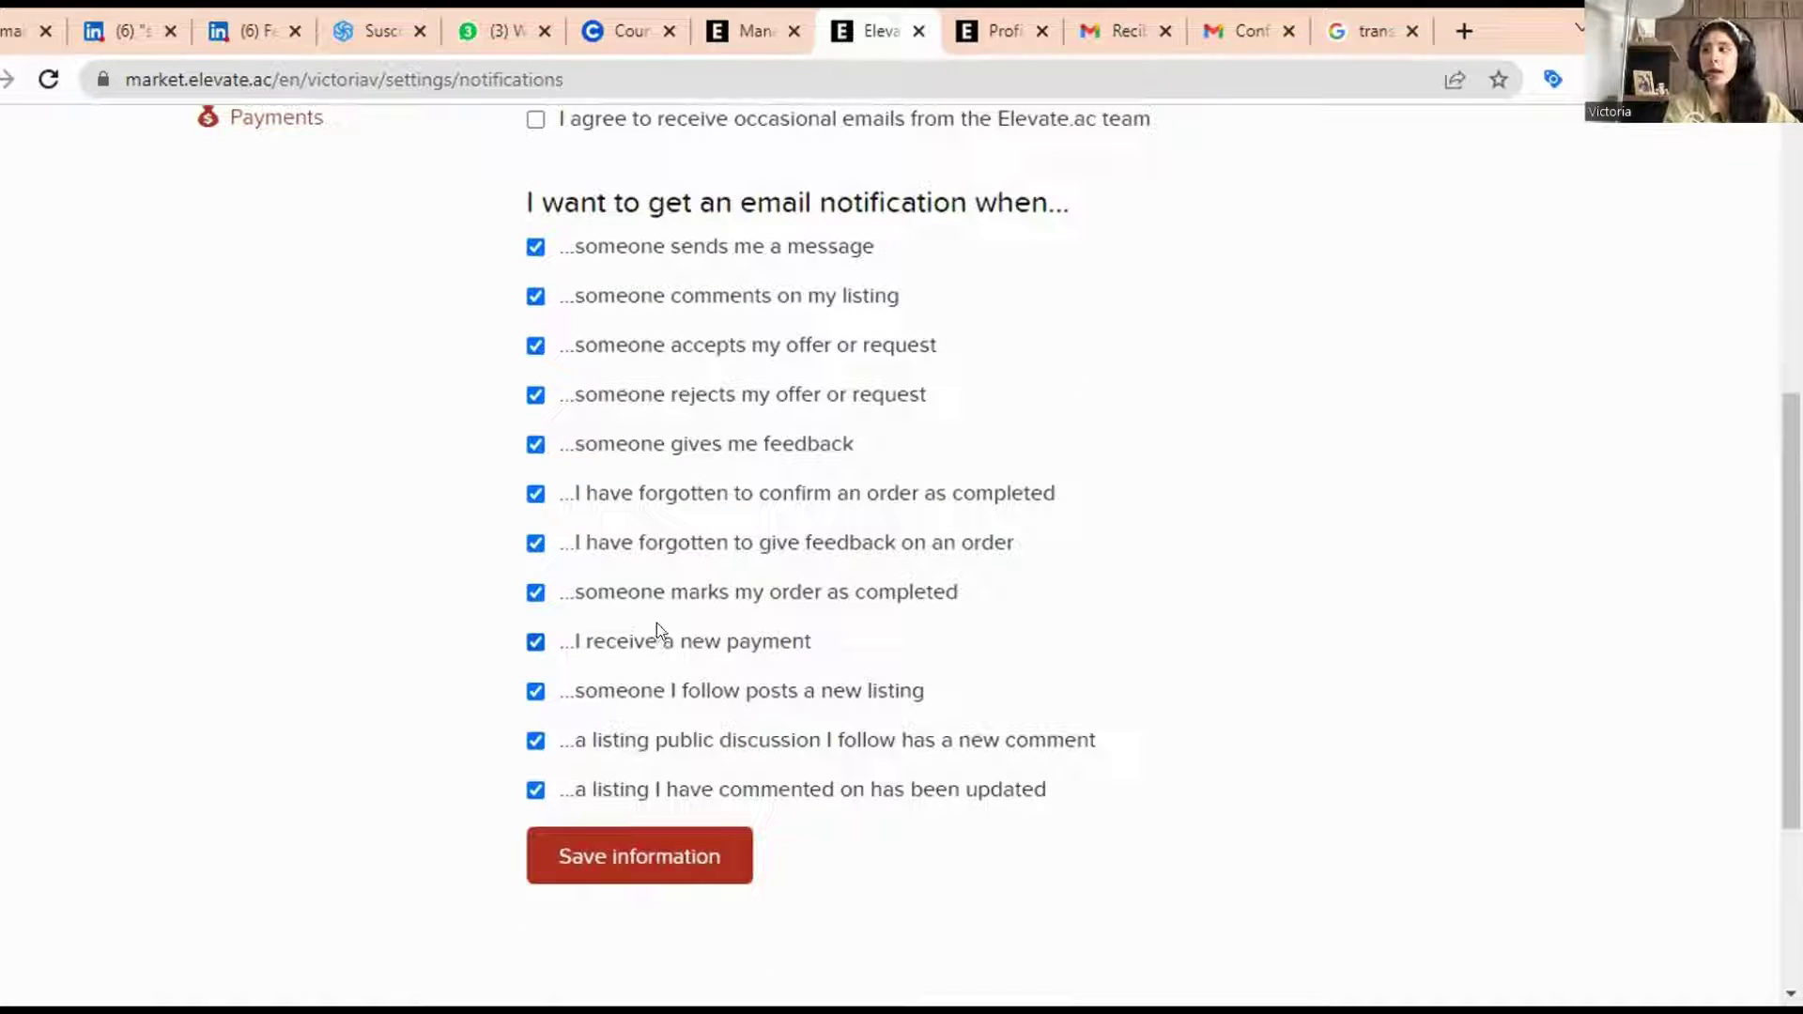
{"action": "scroll", "coordinate": [657, 623], "scroll_direction": "up", "scroll_amount": 2}
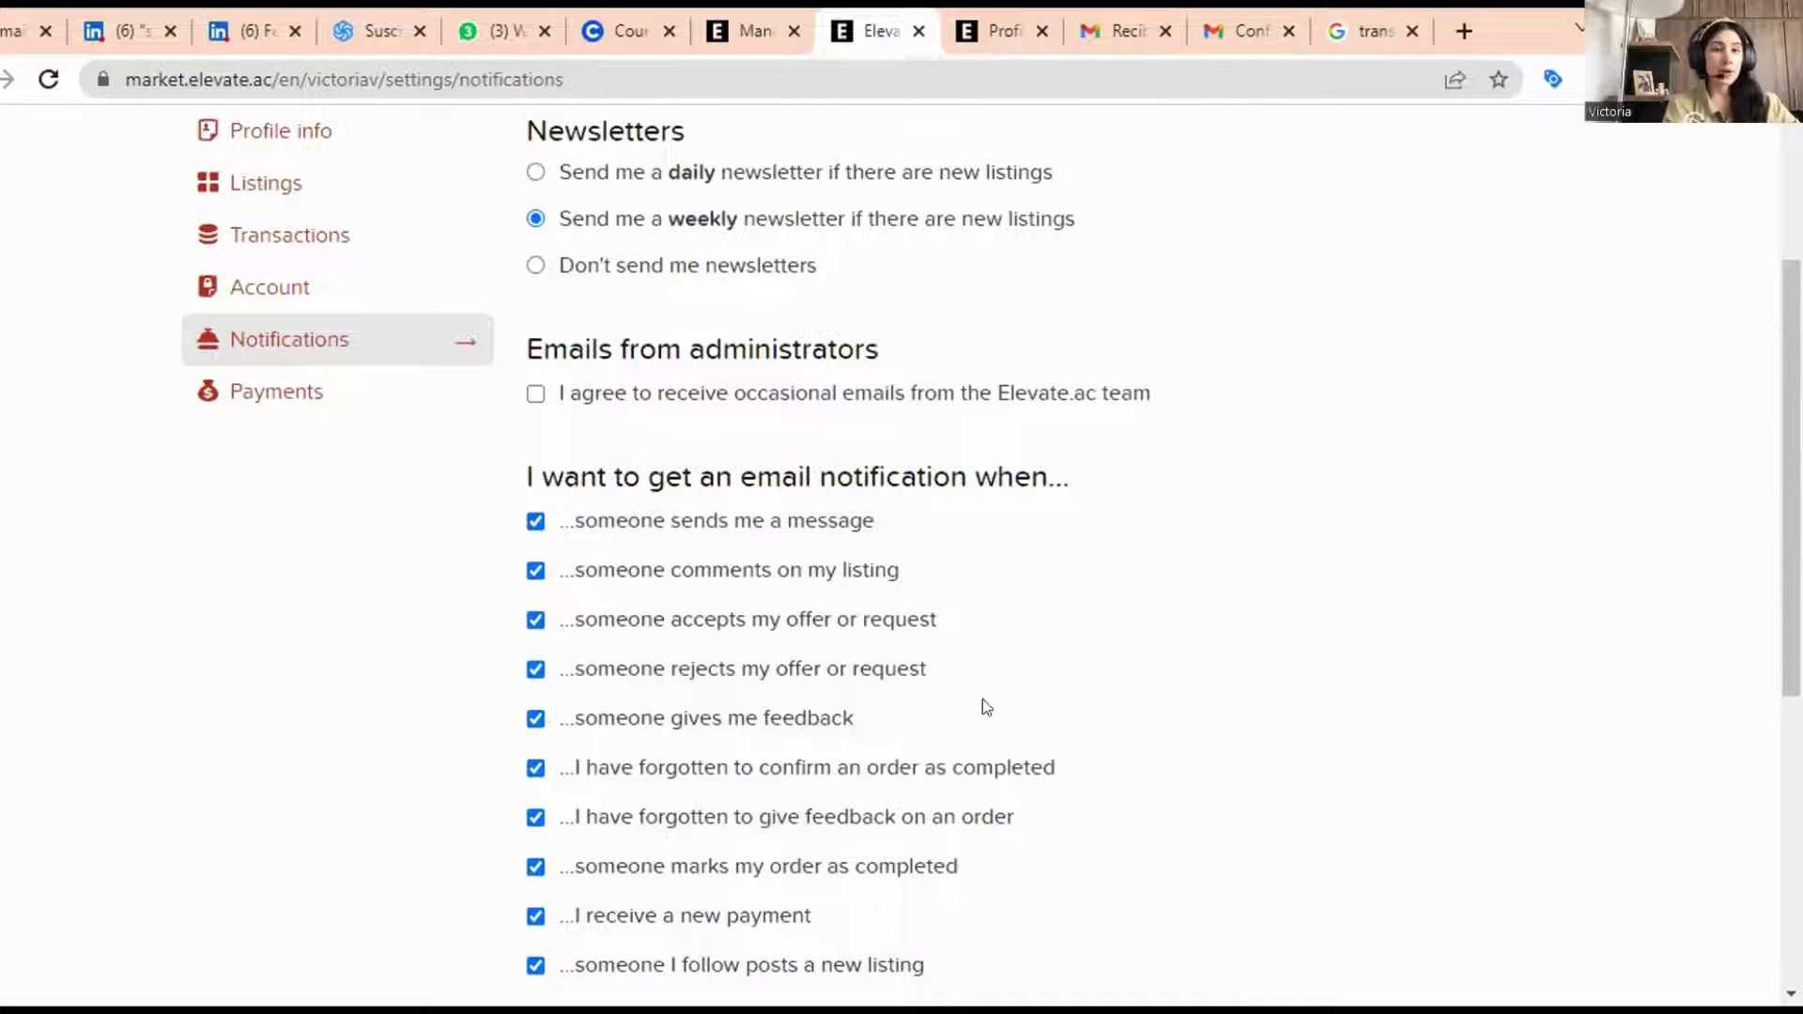
{"action": "scroll", "coordinate": [1319, 555], "scroll_direction": "up", "scroll_amount": 1}
{"action": "scroll", "coordinate": [1315, 548], "scroll_direction": "up", "scroll_amount": 2}
- Glance at the account quick menu, then go to the Payments payout preferences form
{"action": "left_click", "coordinate": [1443, 184]}
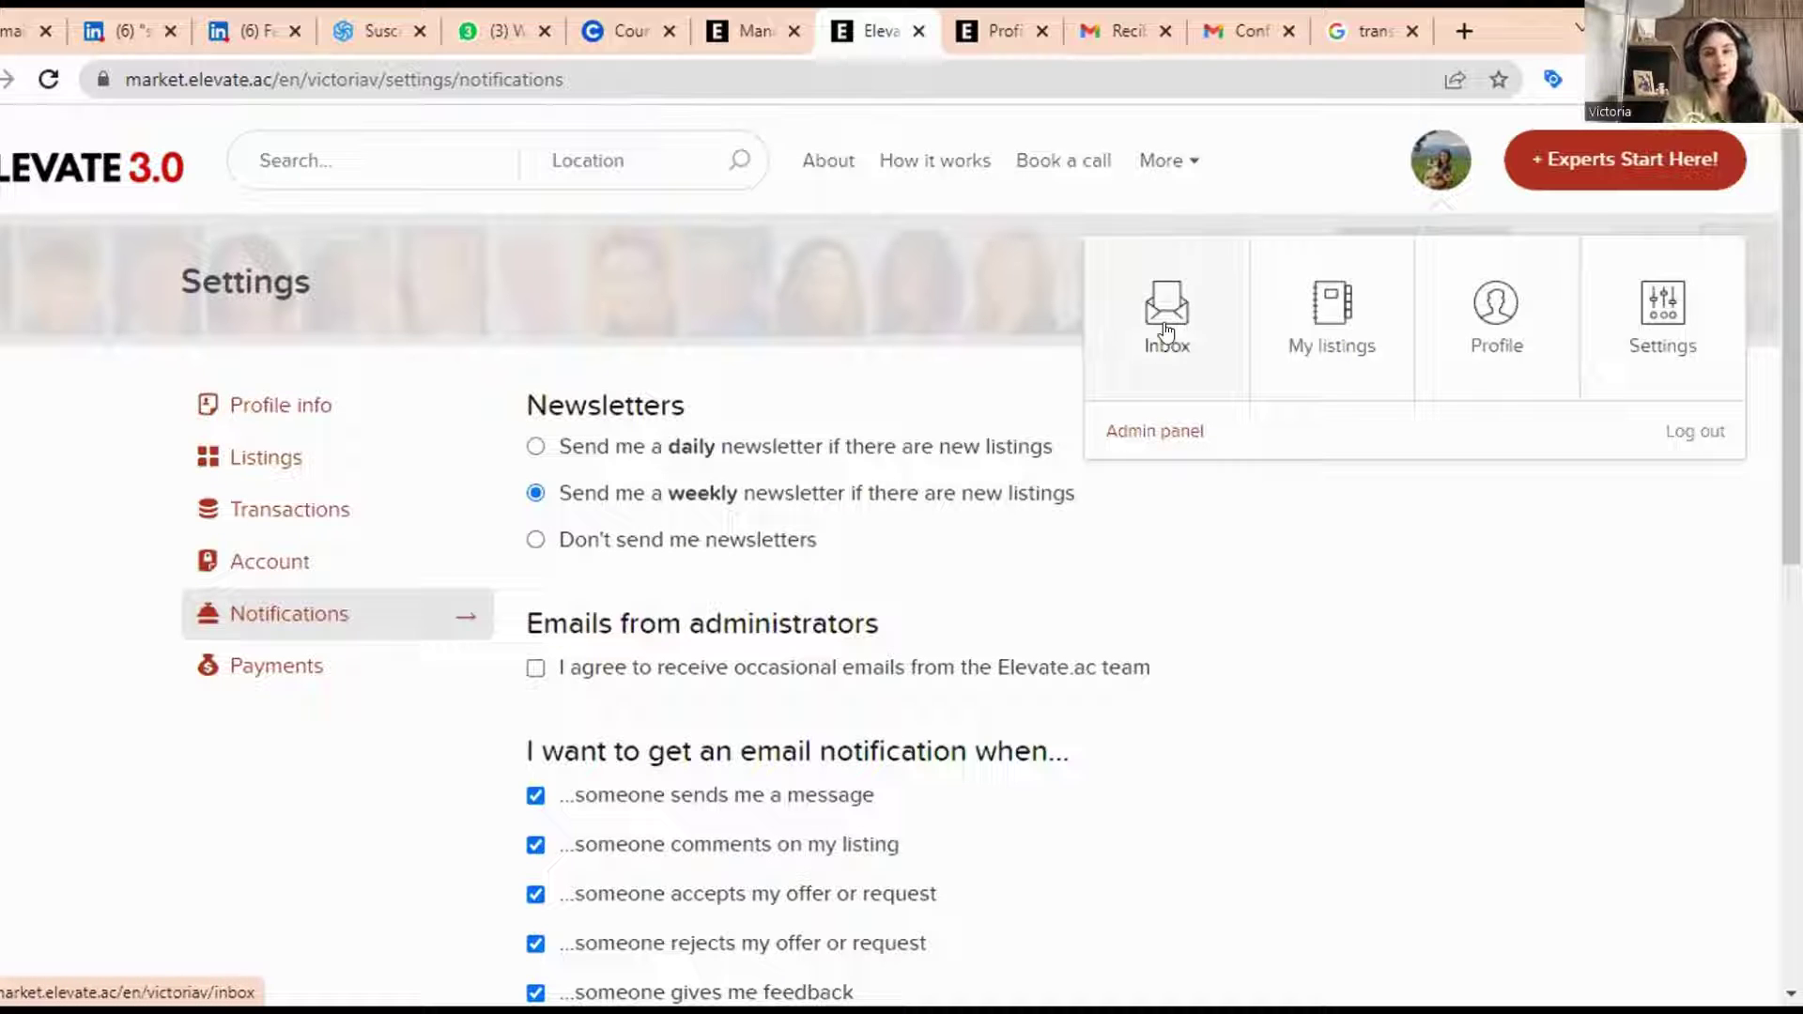
{"action": "scroll", "coordinate": [524, 460], "scroll_direction": "down", "scroll_amount": 3}
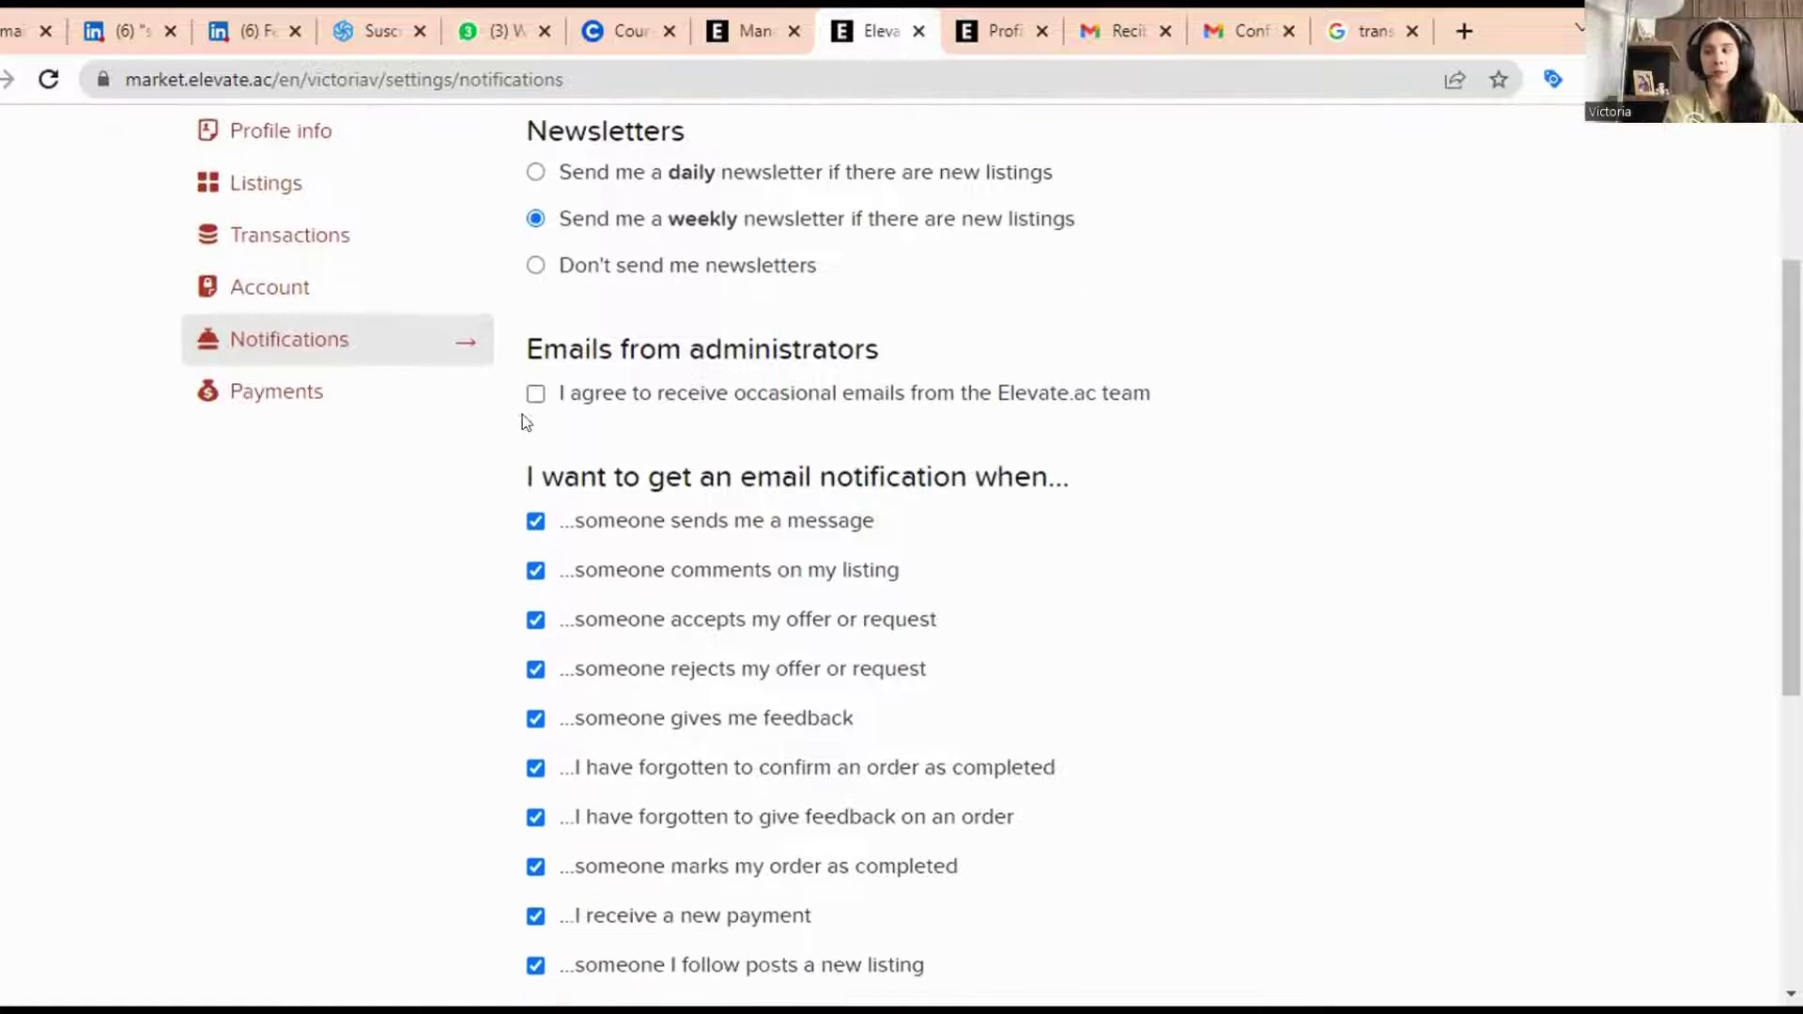
{"action": "scroll", "coordinate": [525, 423], "scroll_direction": "down", "scroll_amount": 3}
{"action": "scroll", "coordinate": [535, 575], "scroll_direction": "up", "scroll_amount": 5}
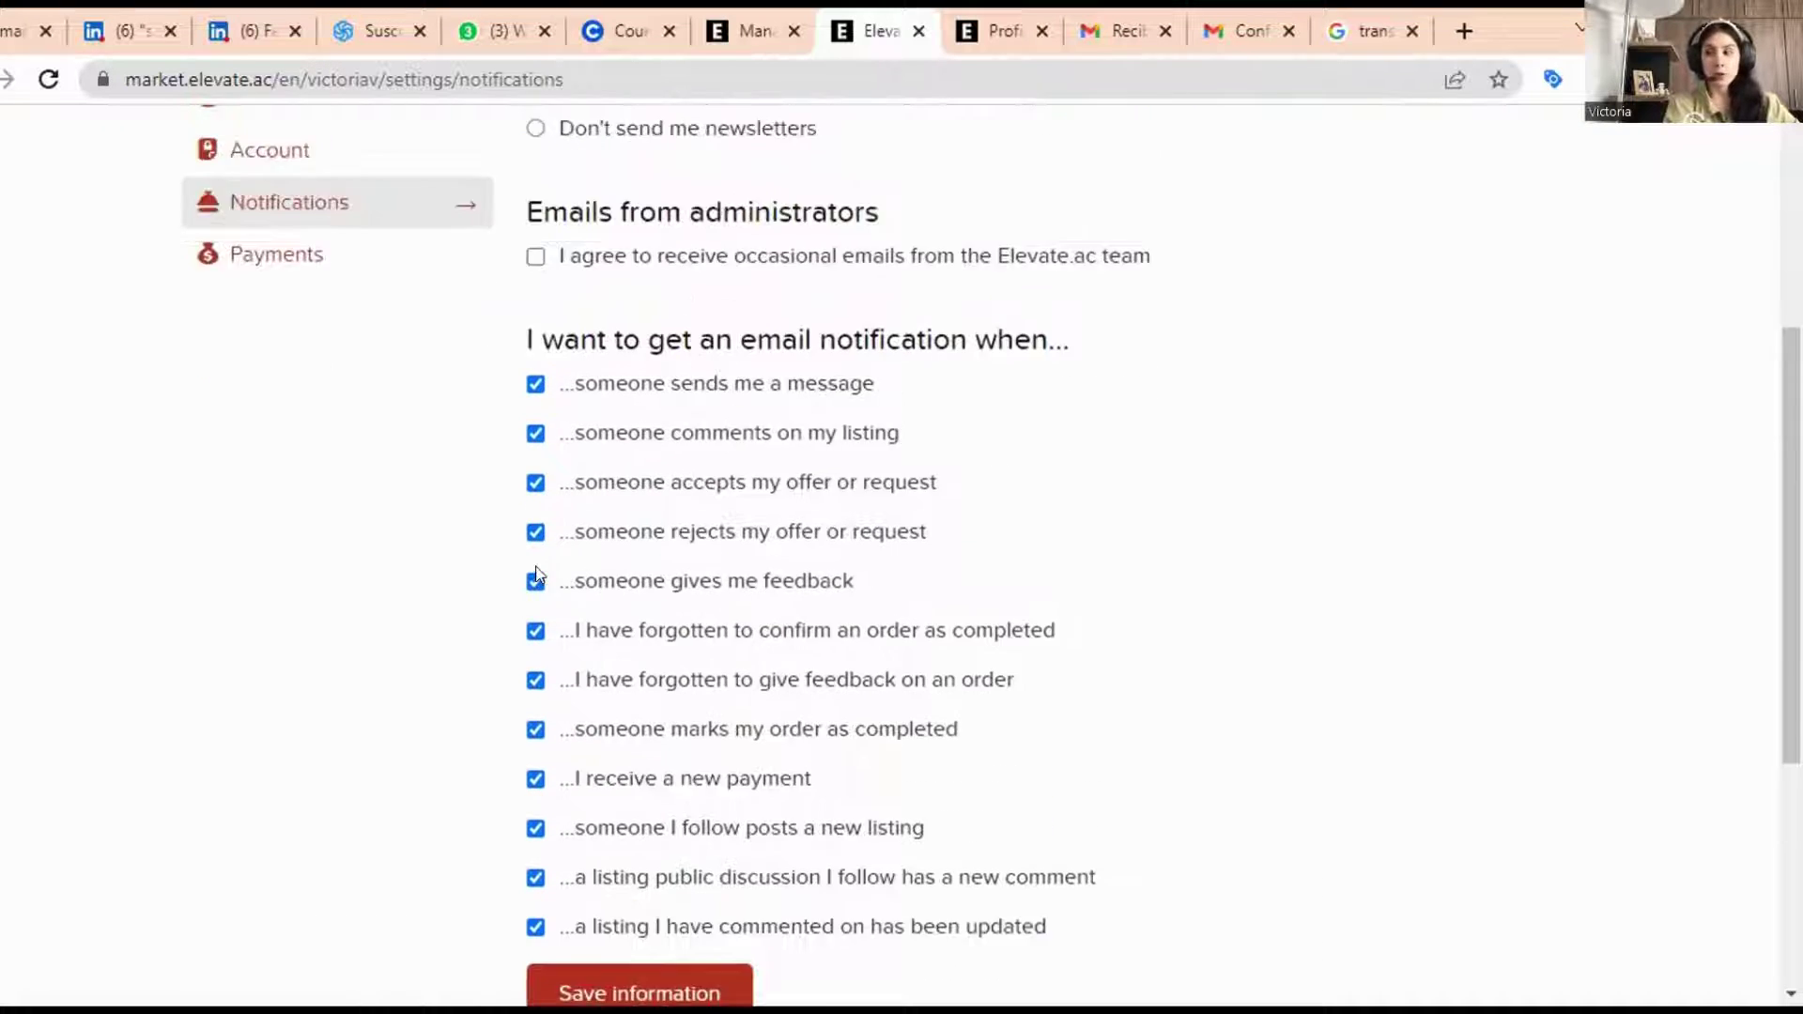
{"action": "left_click", "coordinate": [282, 531]}
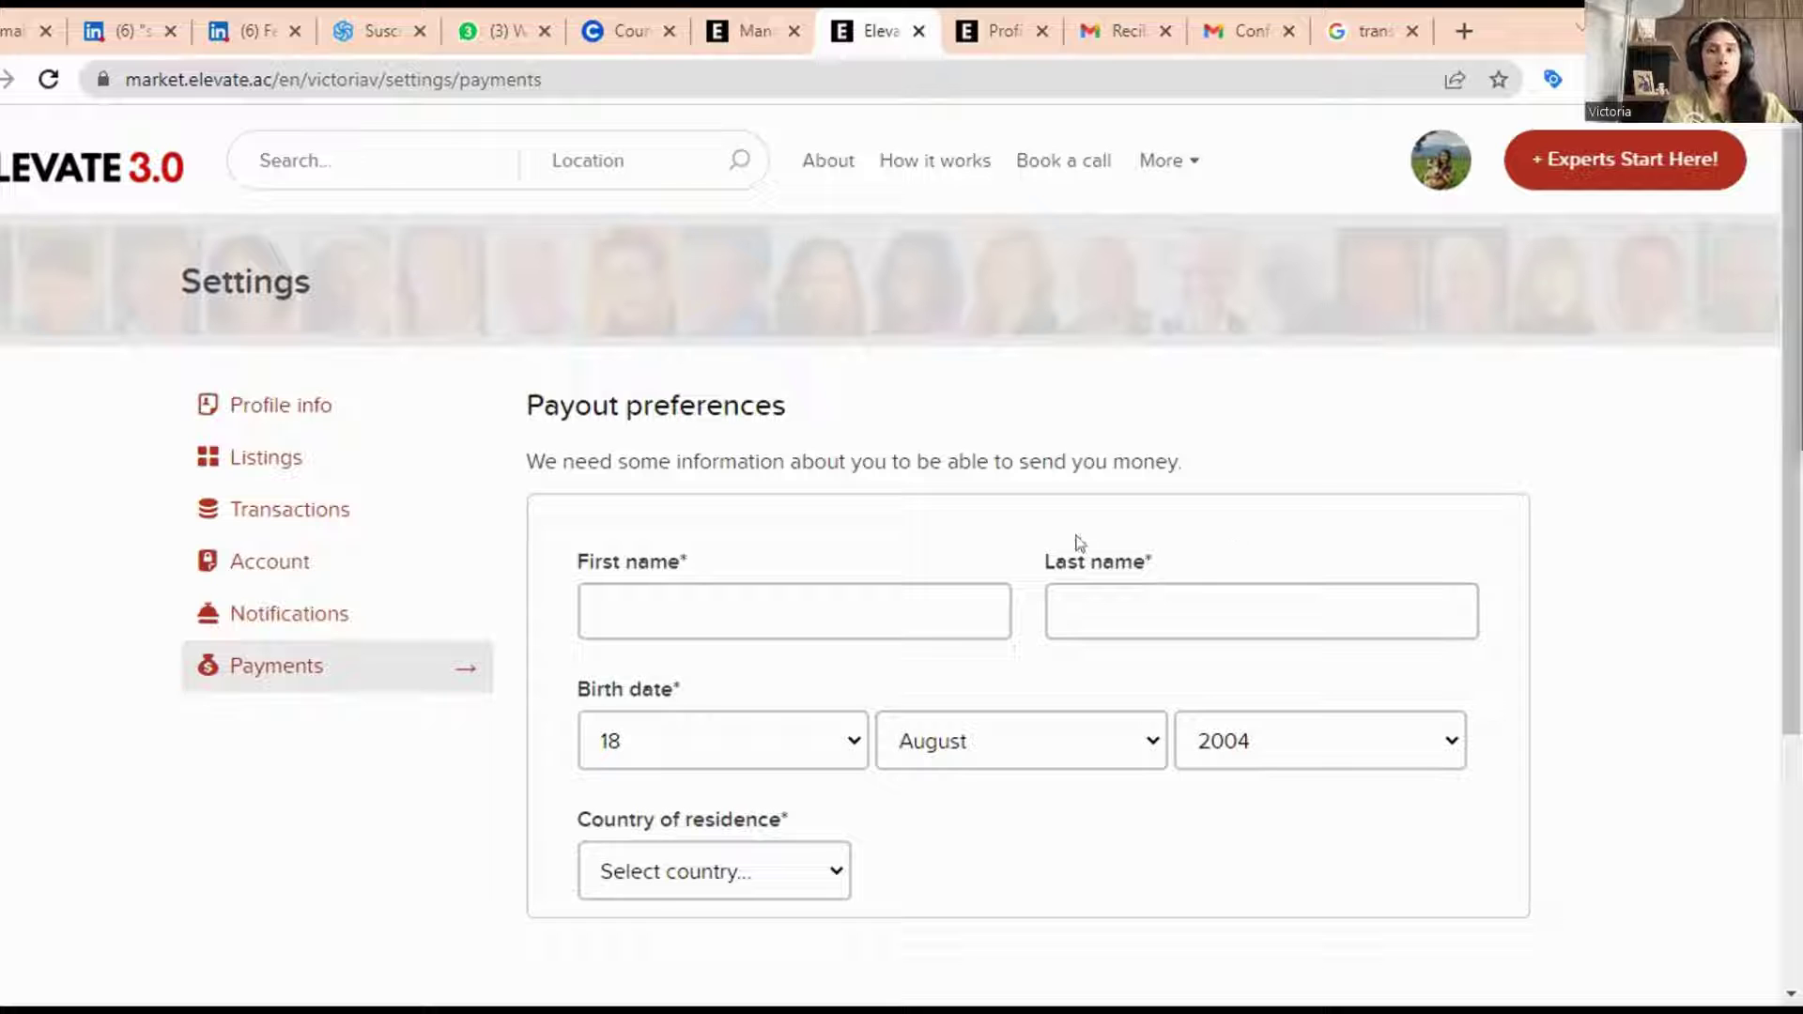
- From the Payout preferences screen, open the header's How it works link in a new browser tab
{"action": "scroll", "coordinate": [514, 638], "scroll_direction": "down", "scroll_amount": 1}
{"action": "scroll", "coordinate": [515, 619], "scroll_direction": "up", "scroll_amount": 1}
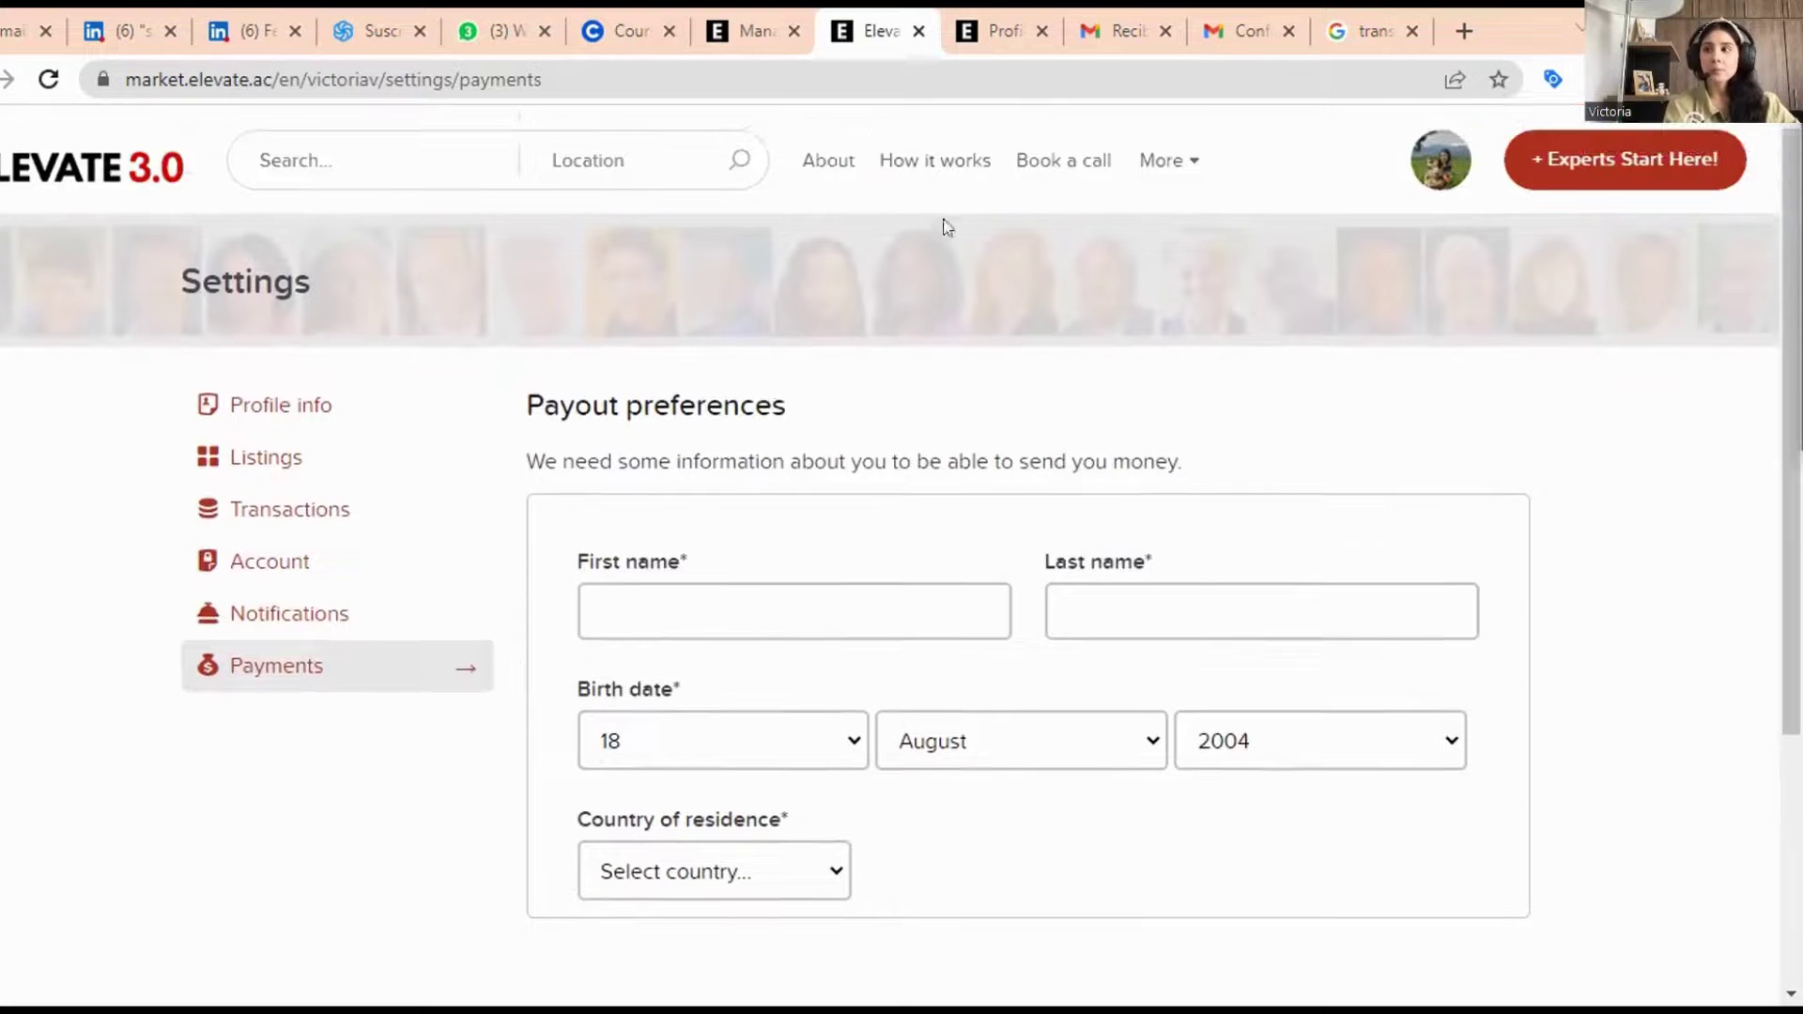
{"action": "middle_click", "coordinate": [930, 178]}
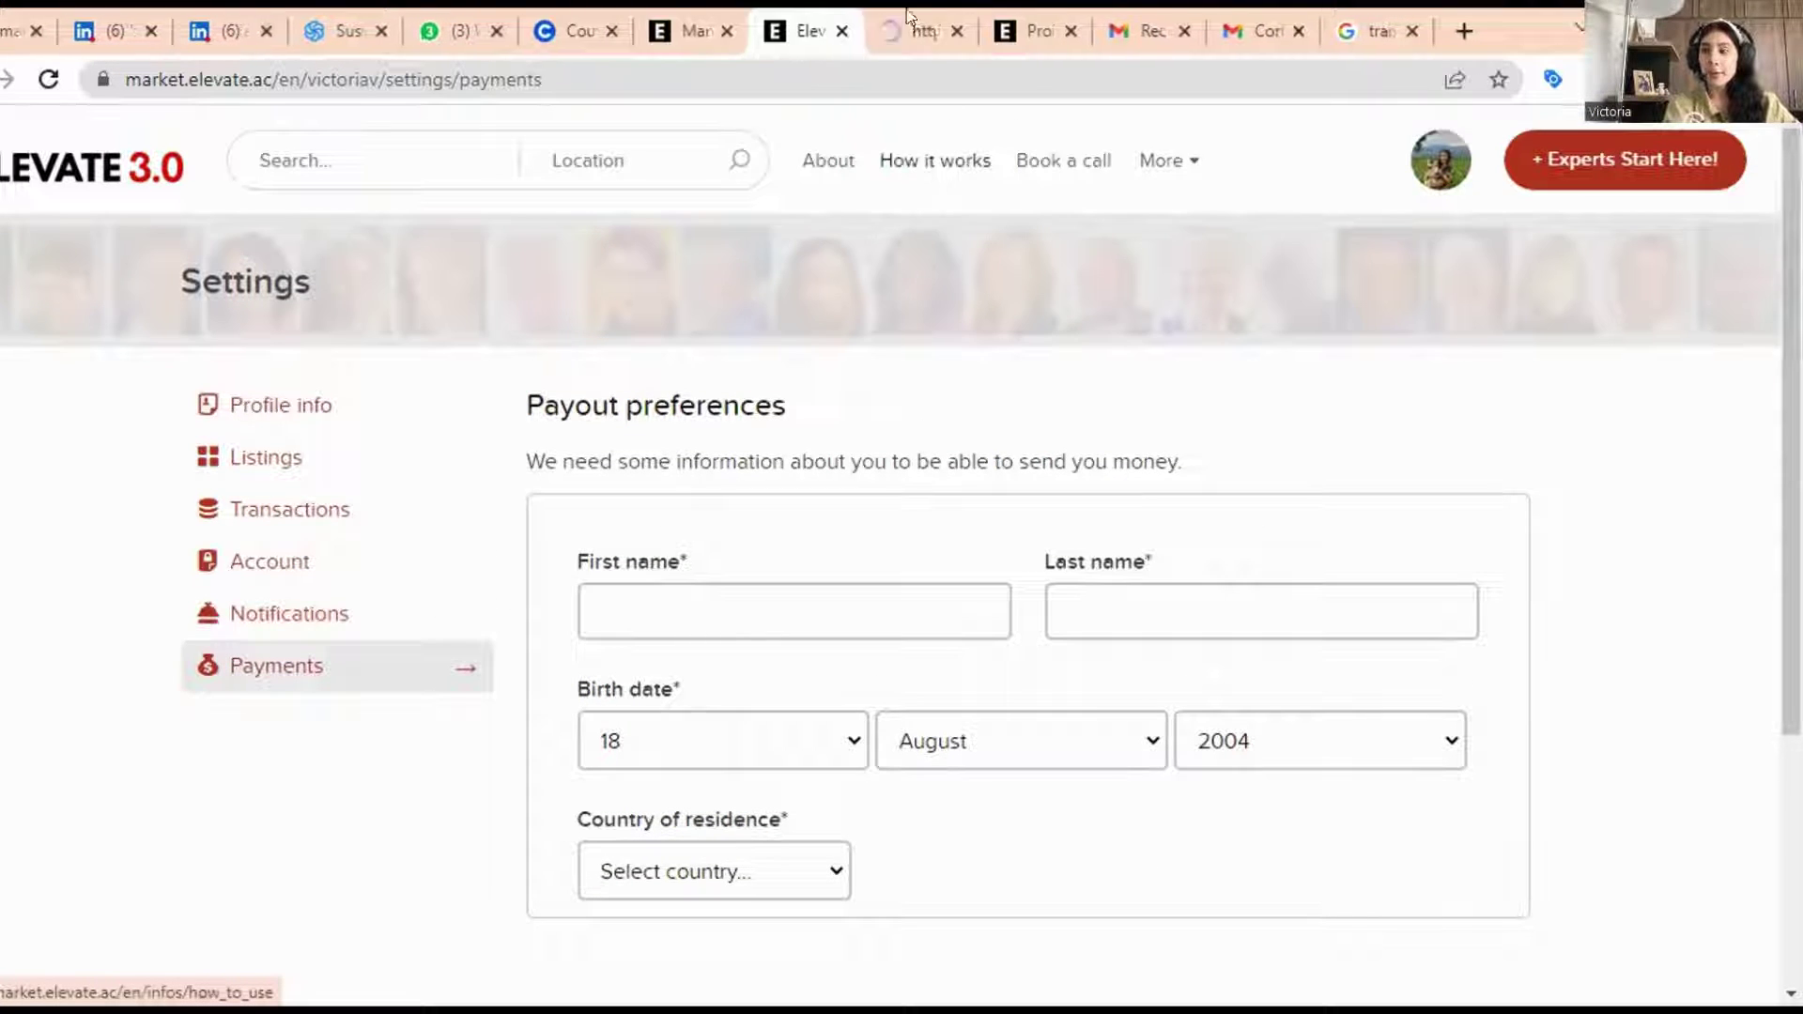
- Switch to the newly opened How it works tab and skim it
{"action": "left_click", "coordinate": [907, 15]}
{"action": "scroll", "coordinate": [523, 632], "scroll_direction": "down", "scroll_amount": 6}
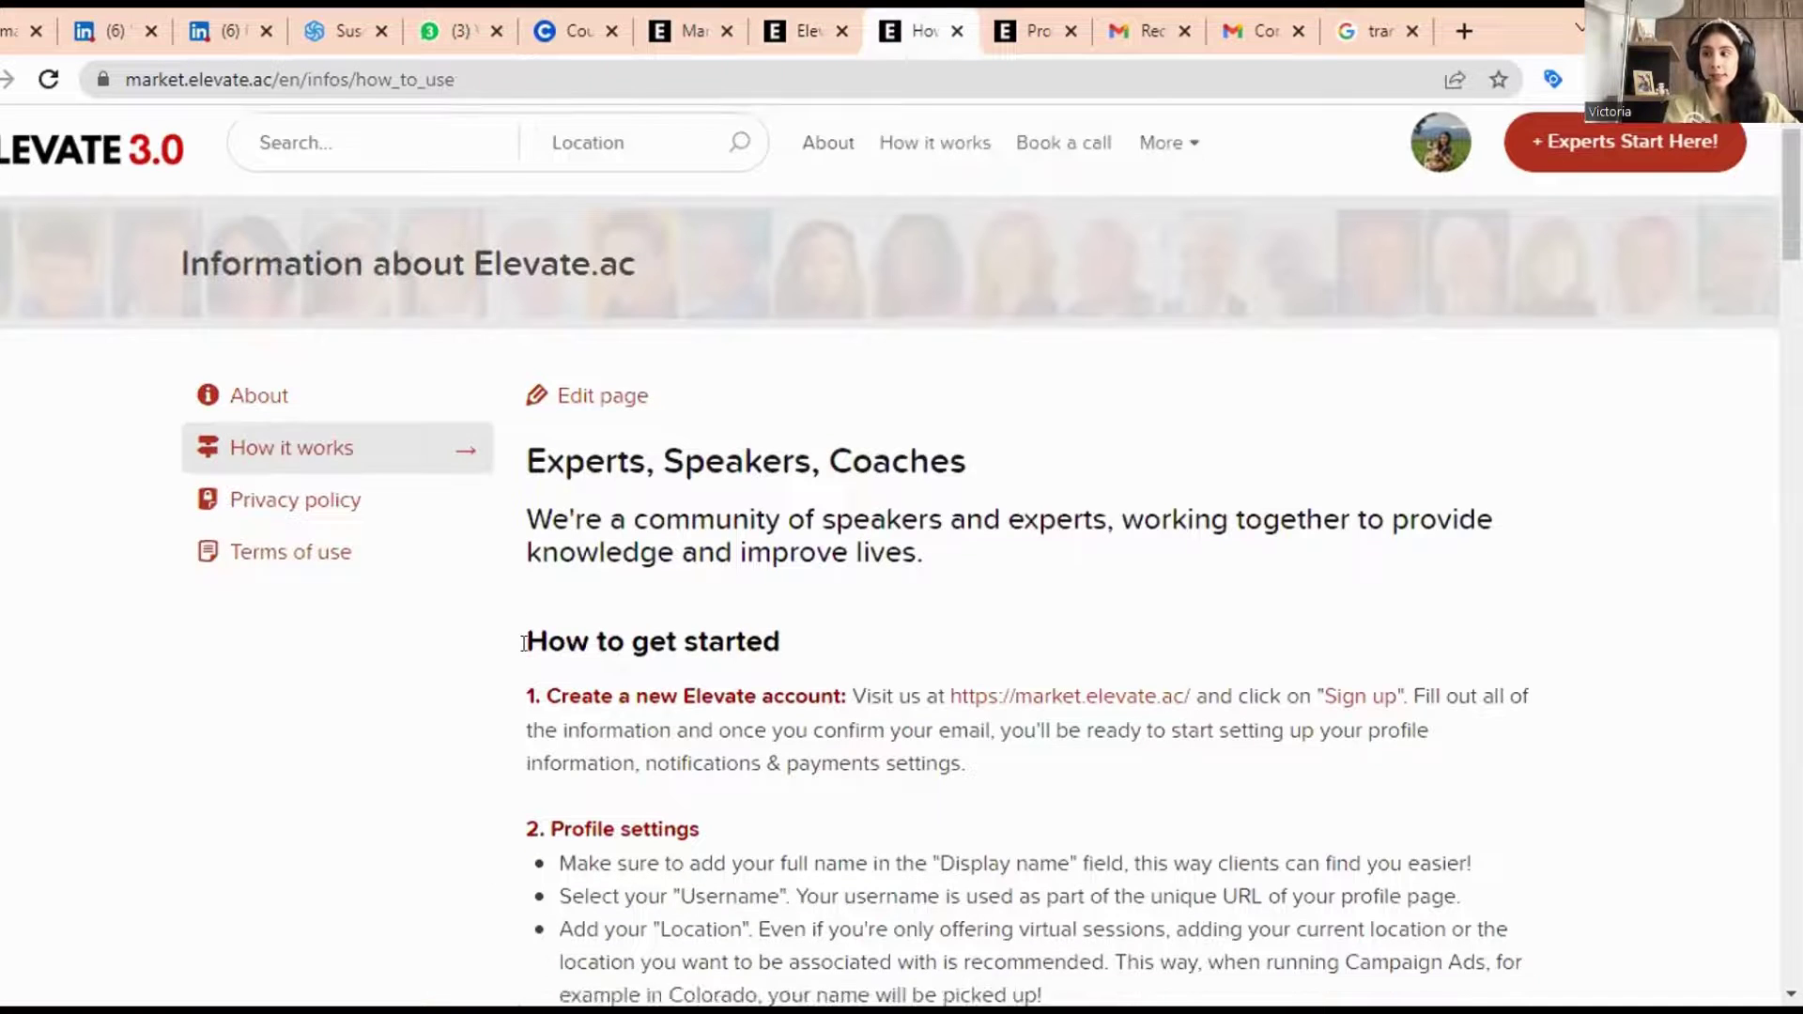
{"action": "scroll", "coordinate": [85, 745], "scroll_direction": "up", "scroll_amount": 6}
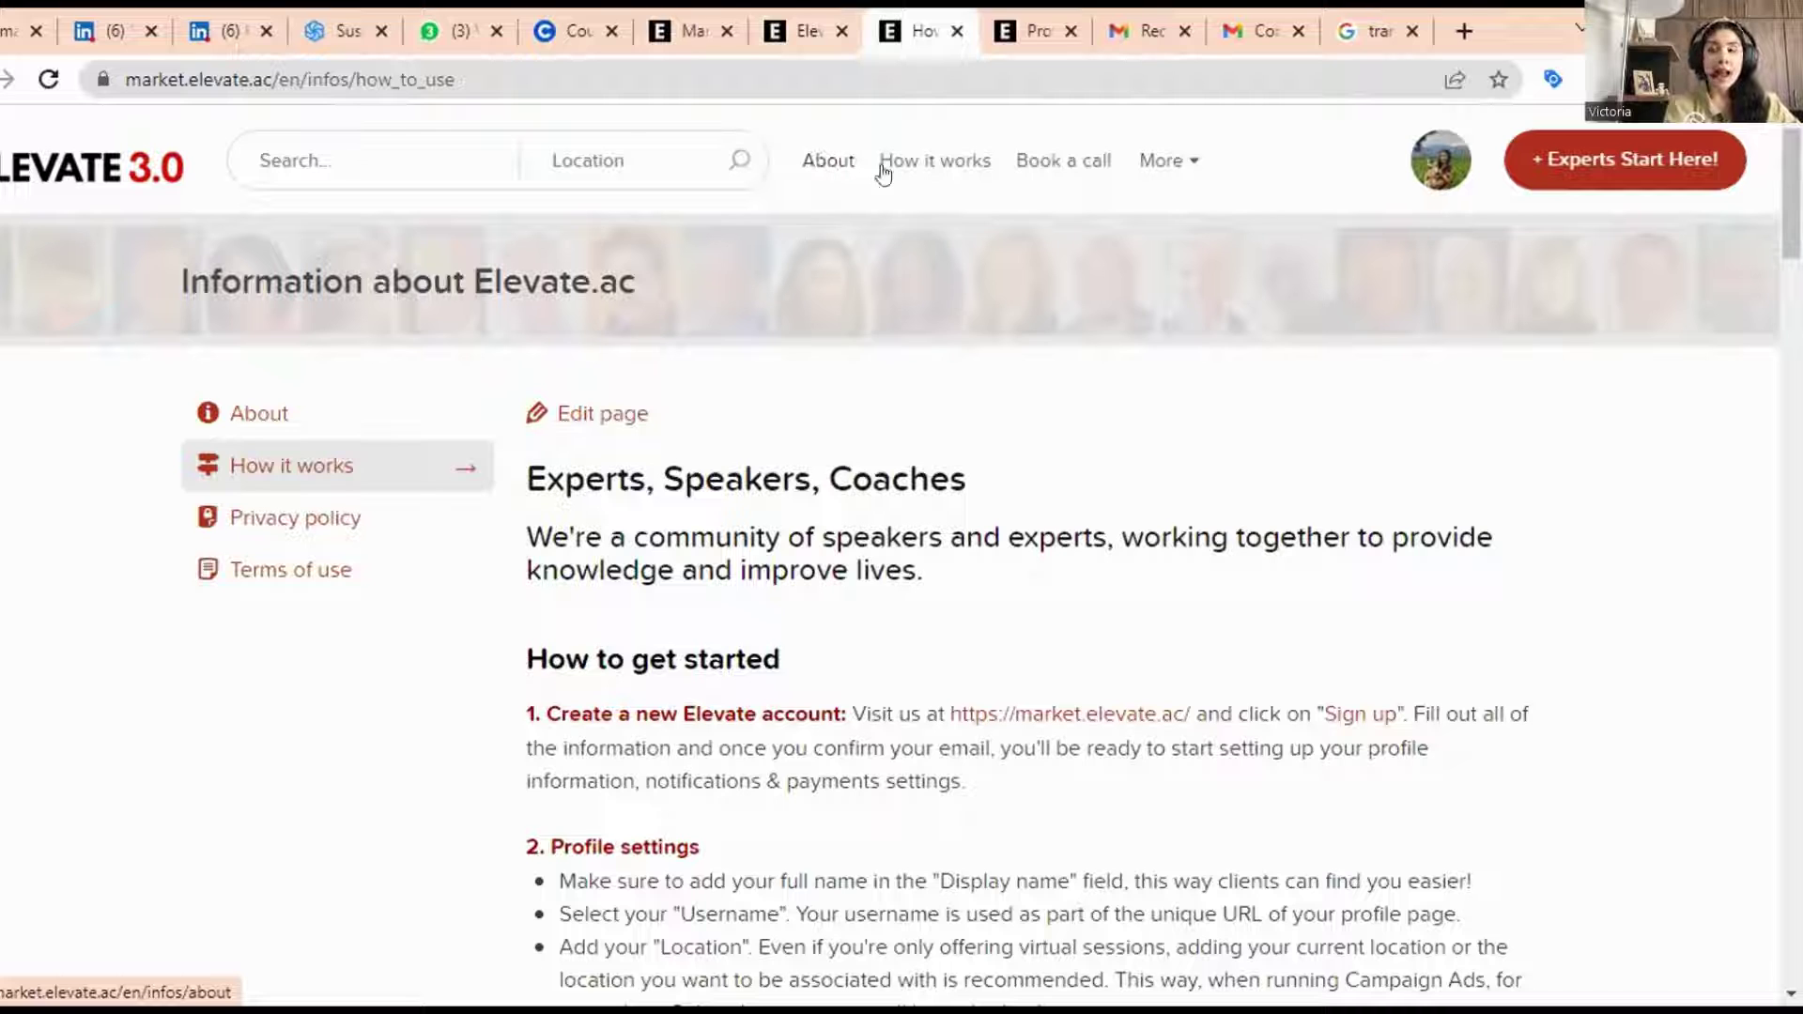
- Read through the About page, then go to How it works and its How to get started steps
{"action": "left_click", "coordinate": [853, 170]}
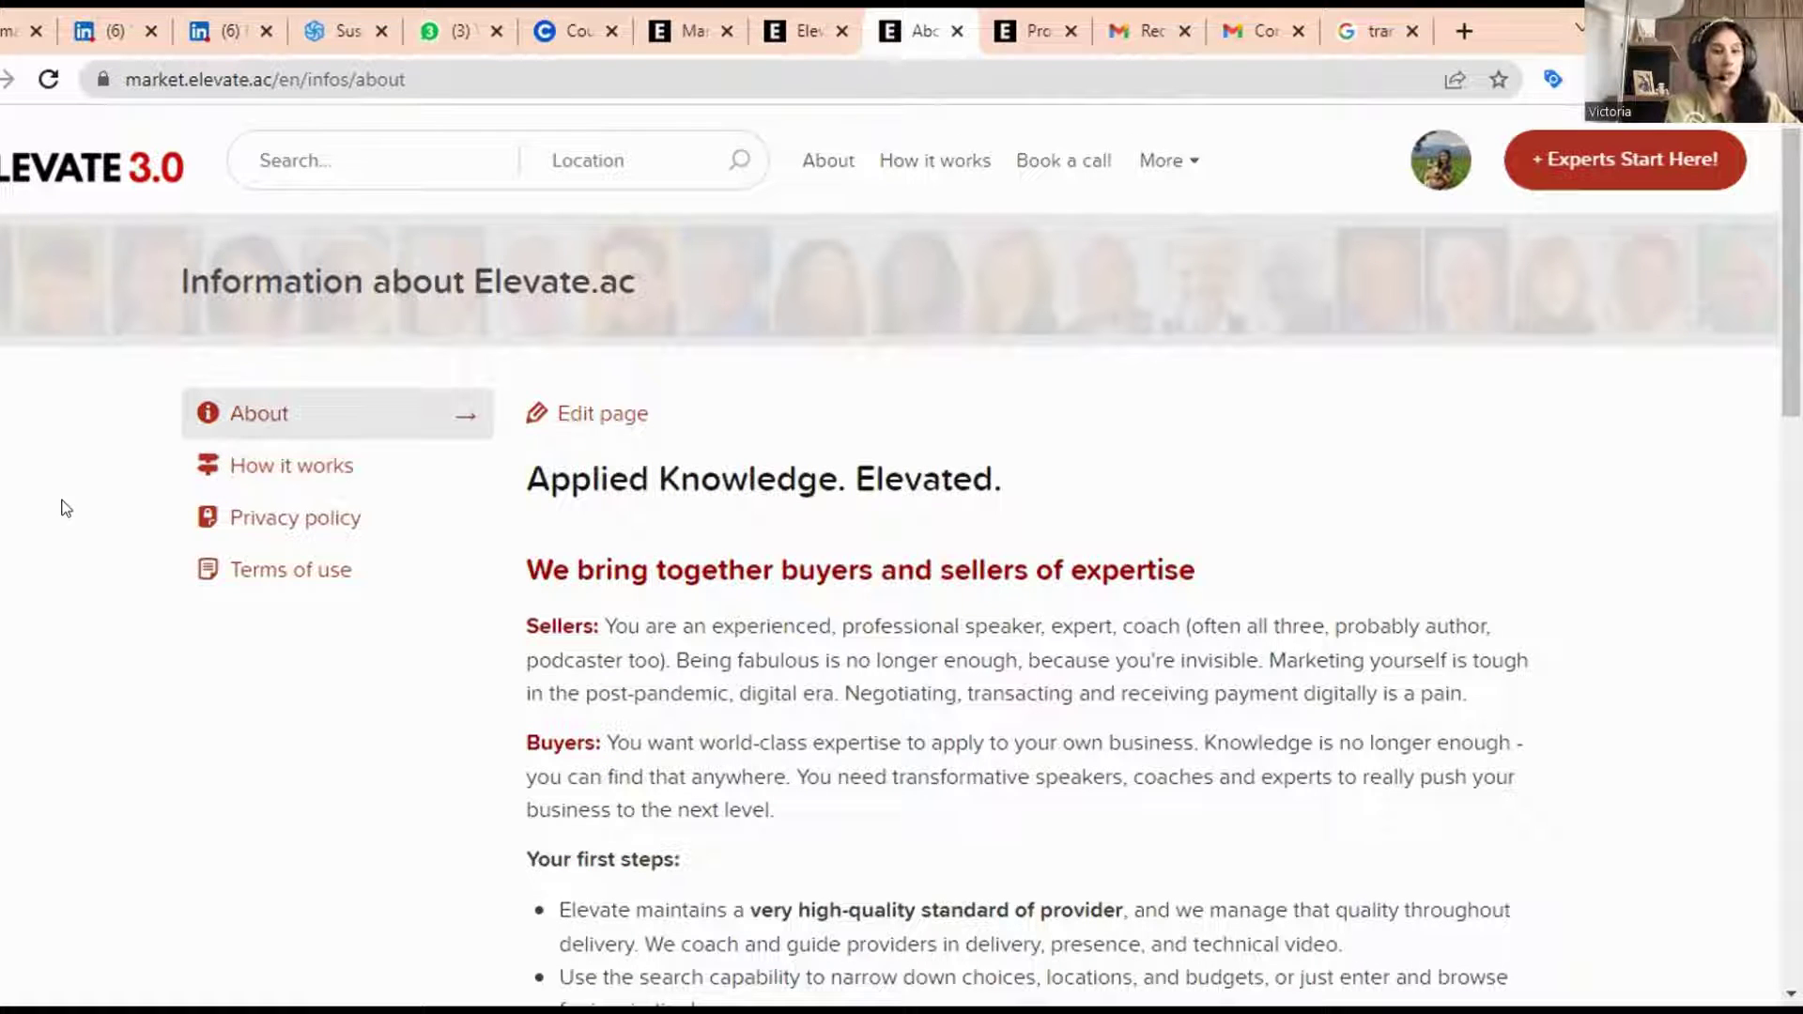
{"action": "scroll", "coordinate": [58, 507], "scroll_direction": "down", "scroll_amount": 2}
{"action": "scroll", "coordinate": [67, 507], "scroll_direction": "down", "scroll_amount": 5}
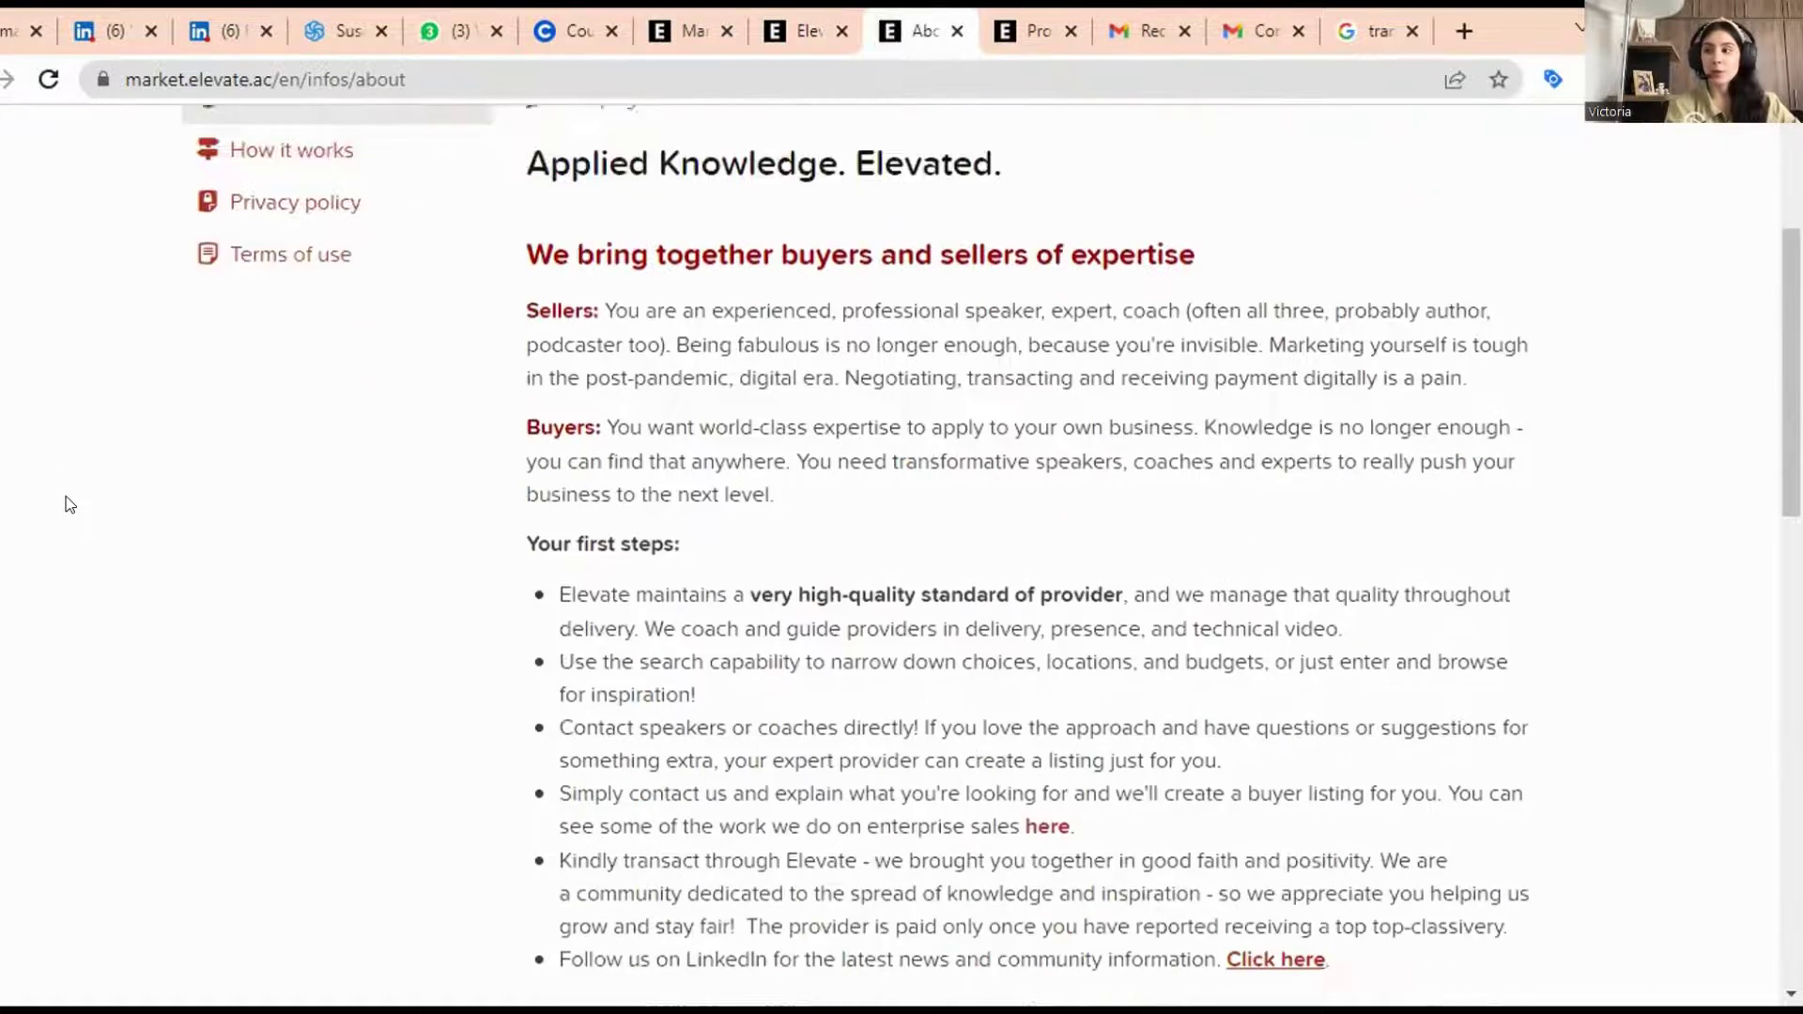
{"action": "scroll", "coordinate": [68, 490], "scroll_direction": "down", "scroll_amount": 9}
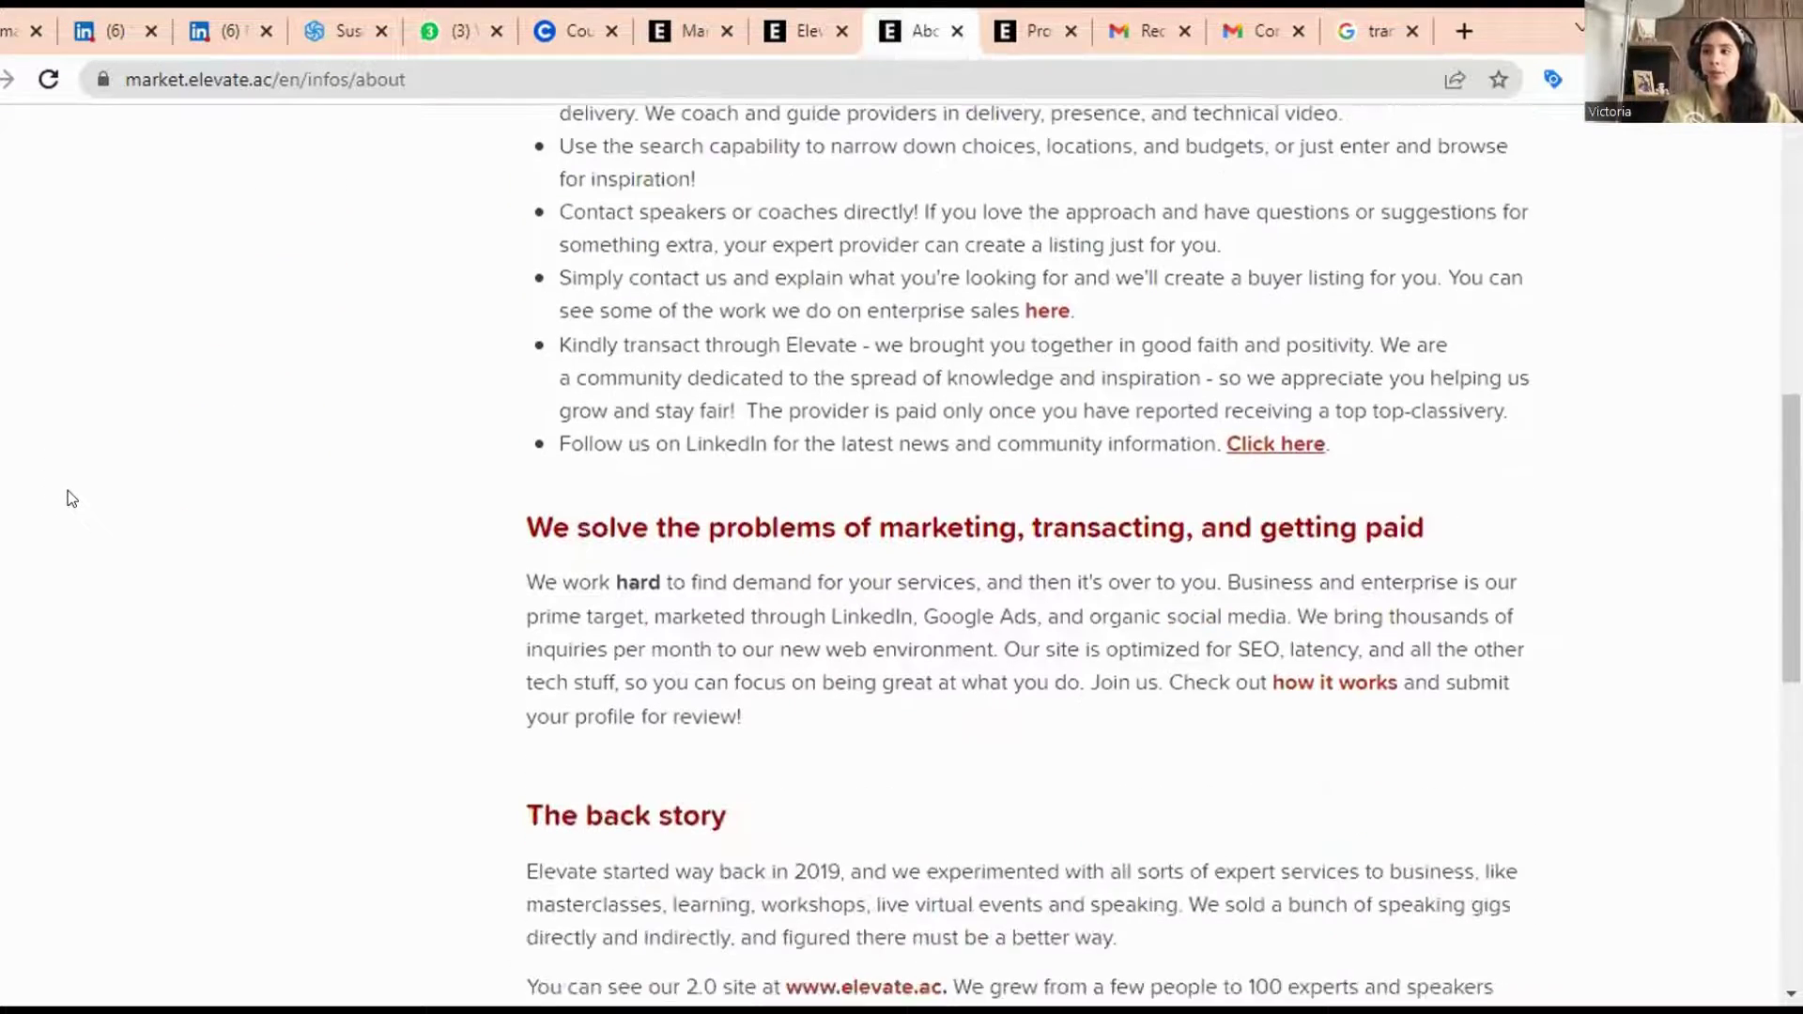
{"action": "scroll", "coordinate": [74, 477], "scroll_direction": "down", "scroll_amount": 3}
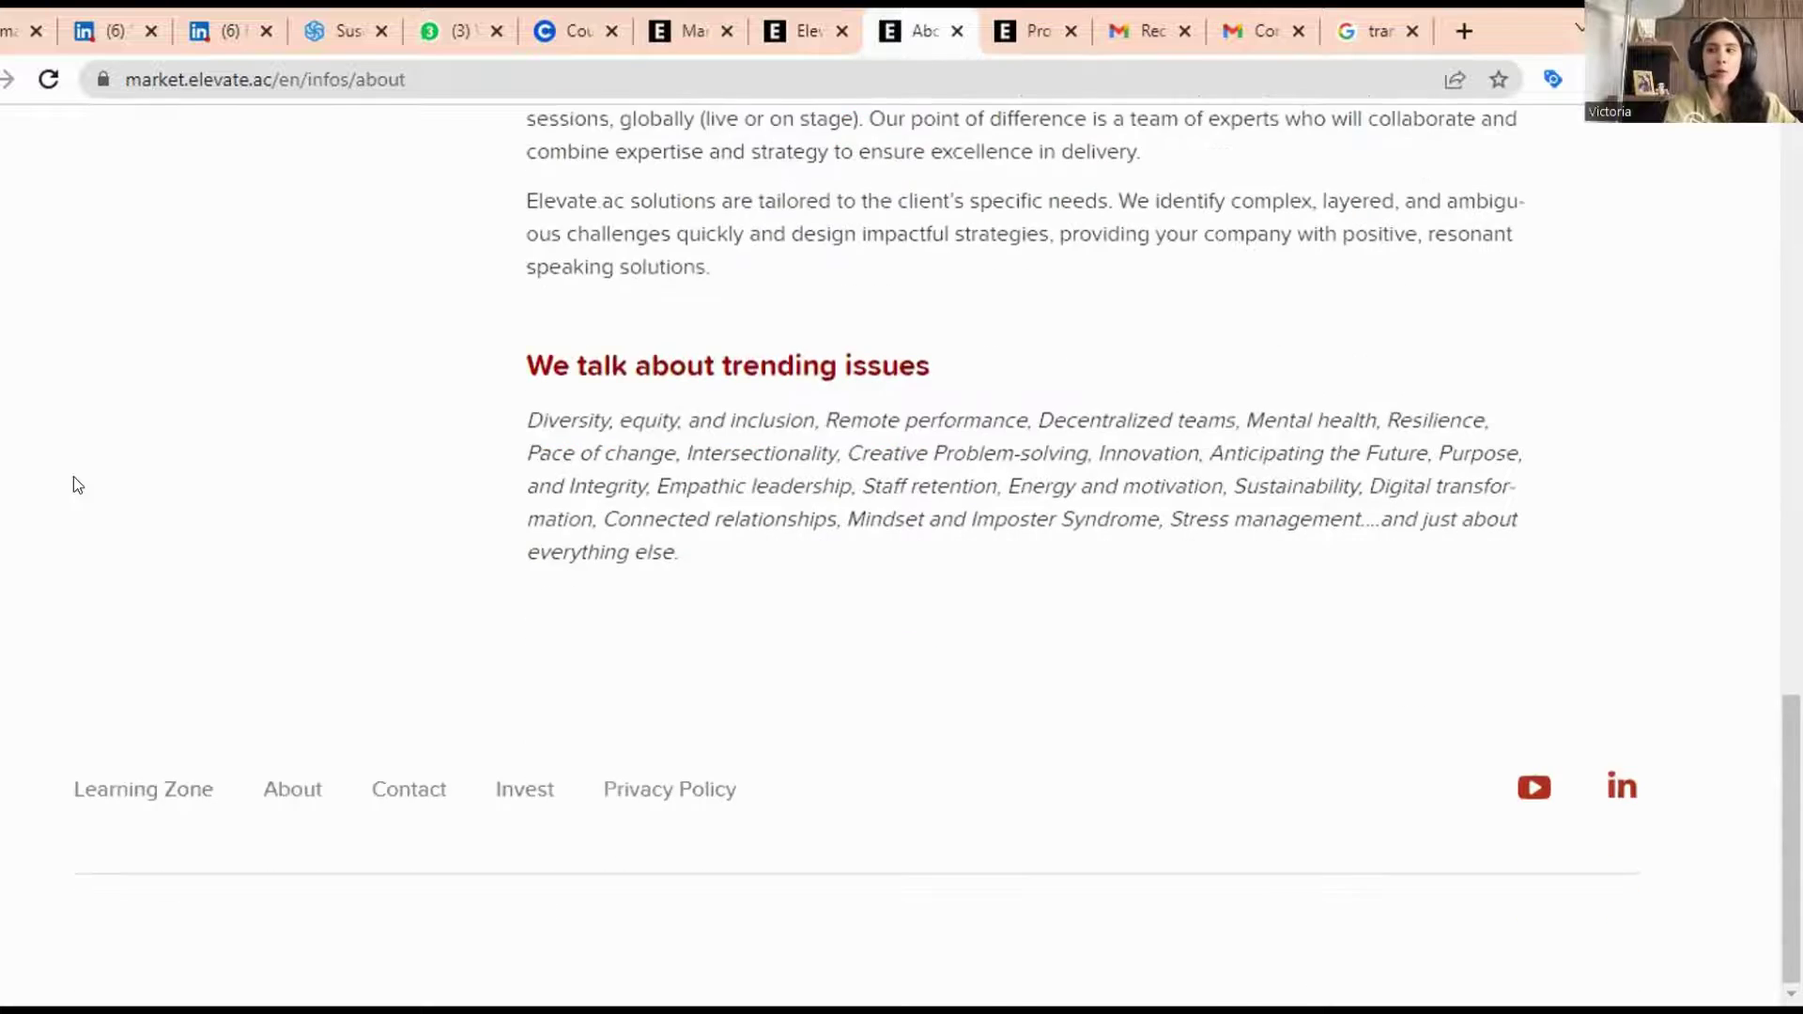
{"action": "scroll", "coordinate": [75, 475], "scroll_direction": "up", "scroll_amount": 10}
{"action": "scroll", "coordinate": [157, 459], "scroll_direction": "up", "scroll_amount": 10}
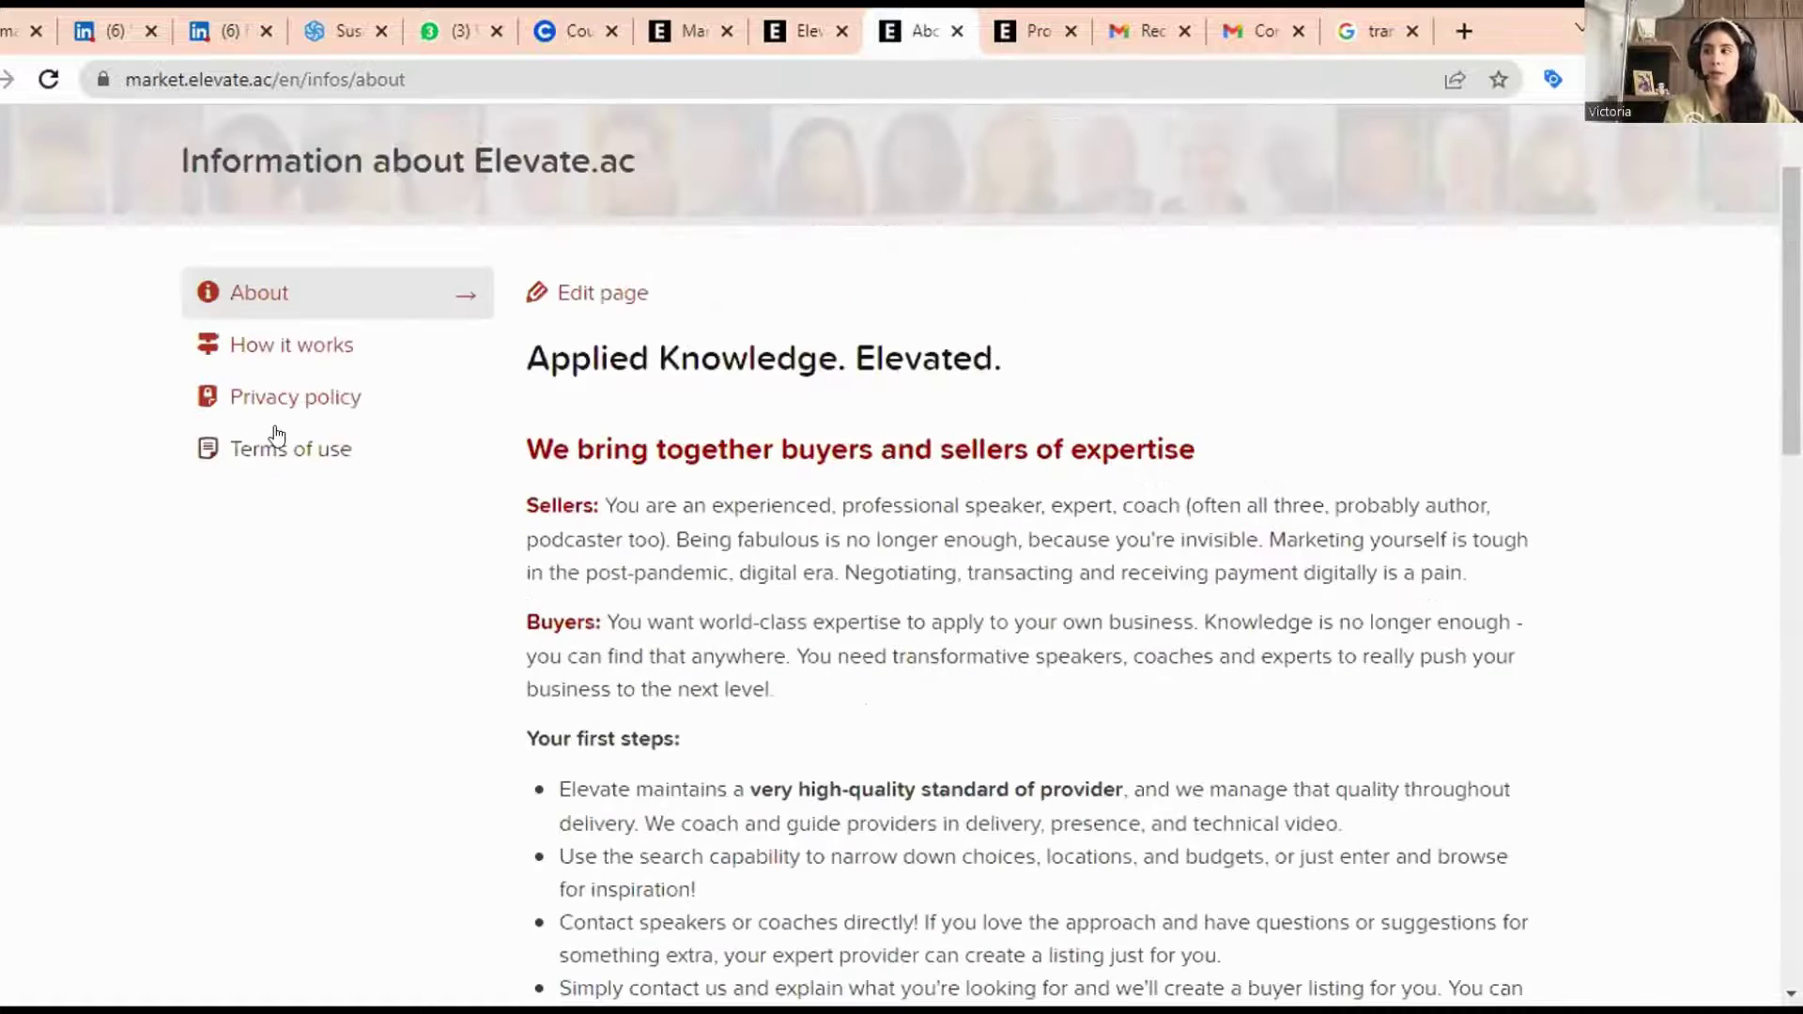
{"action": "left_click", "coordinate": [354, 350]}
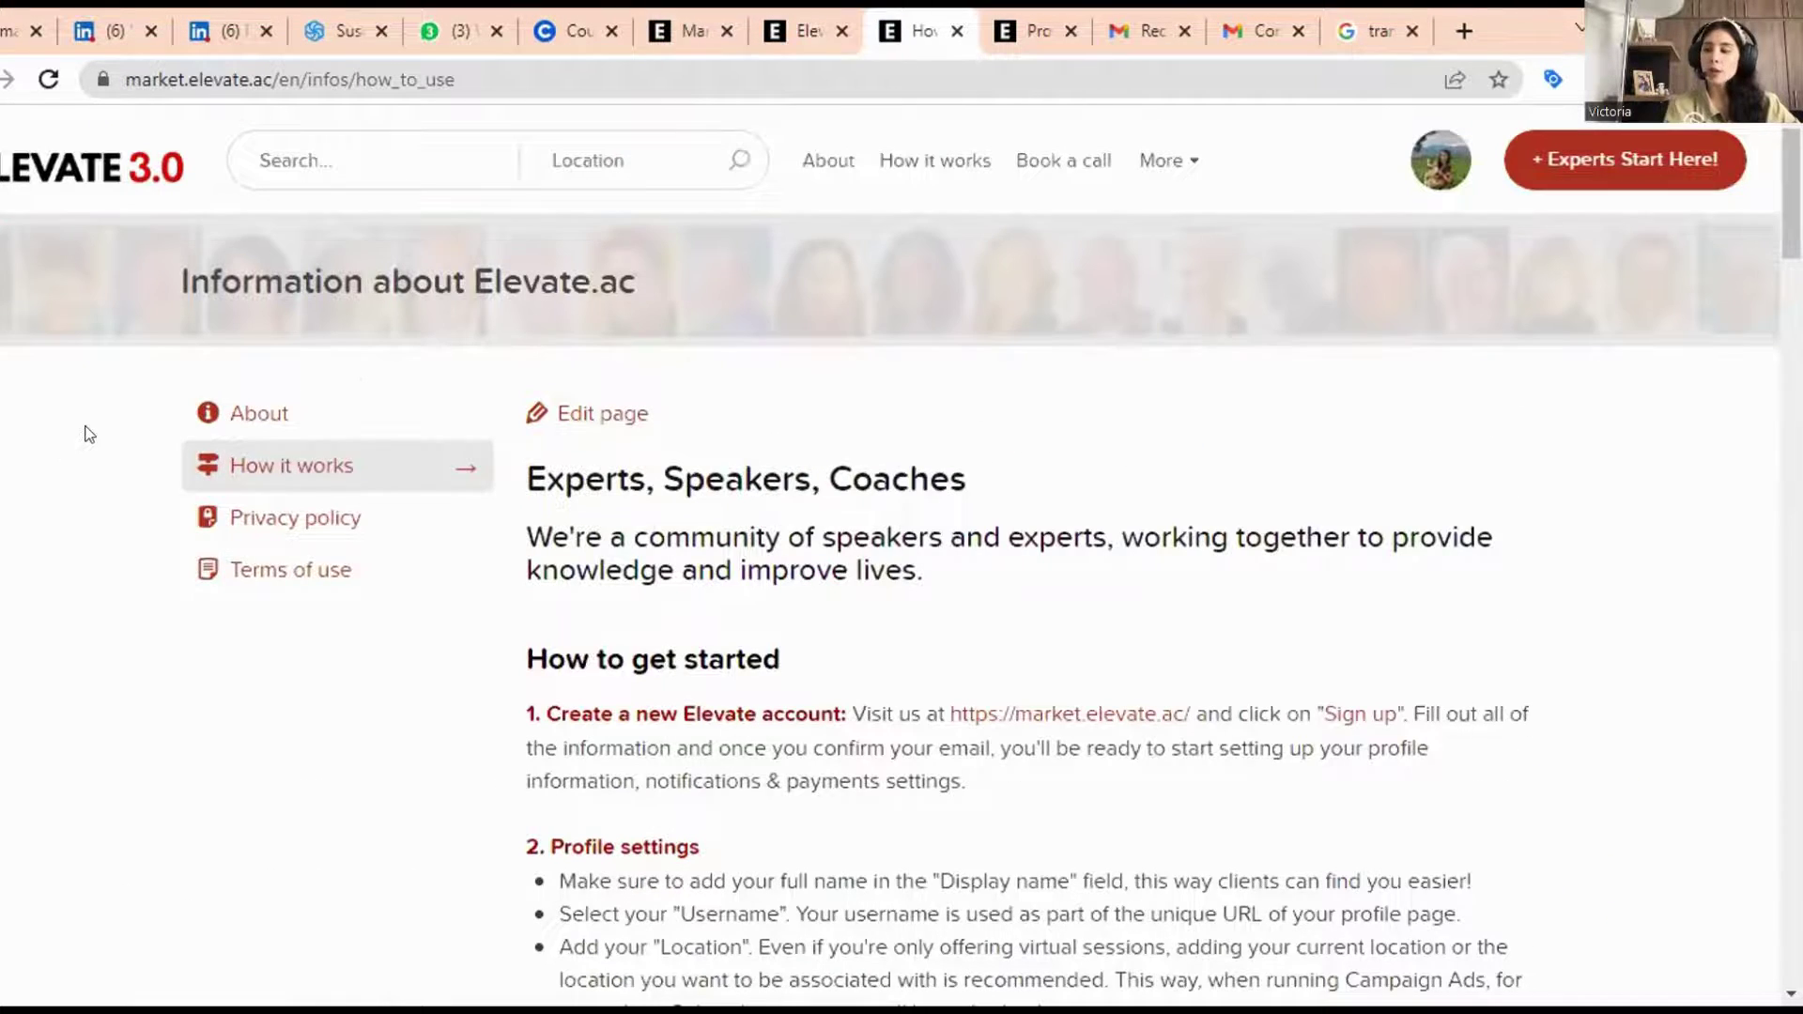
{"action": "scroll", "coordinate": [86, 432], "scroll_direction": "down", "scroll_amount": 3}
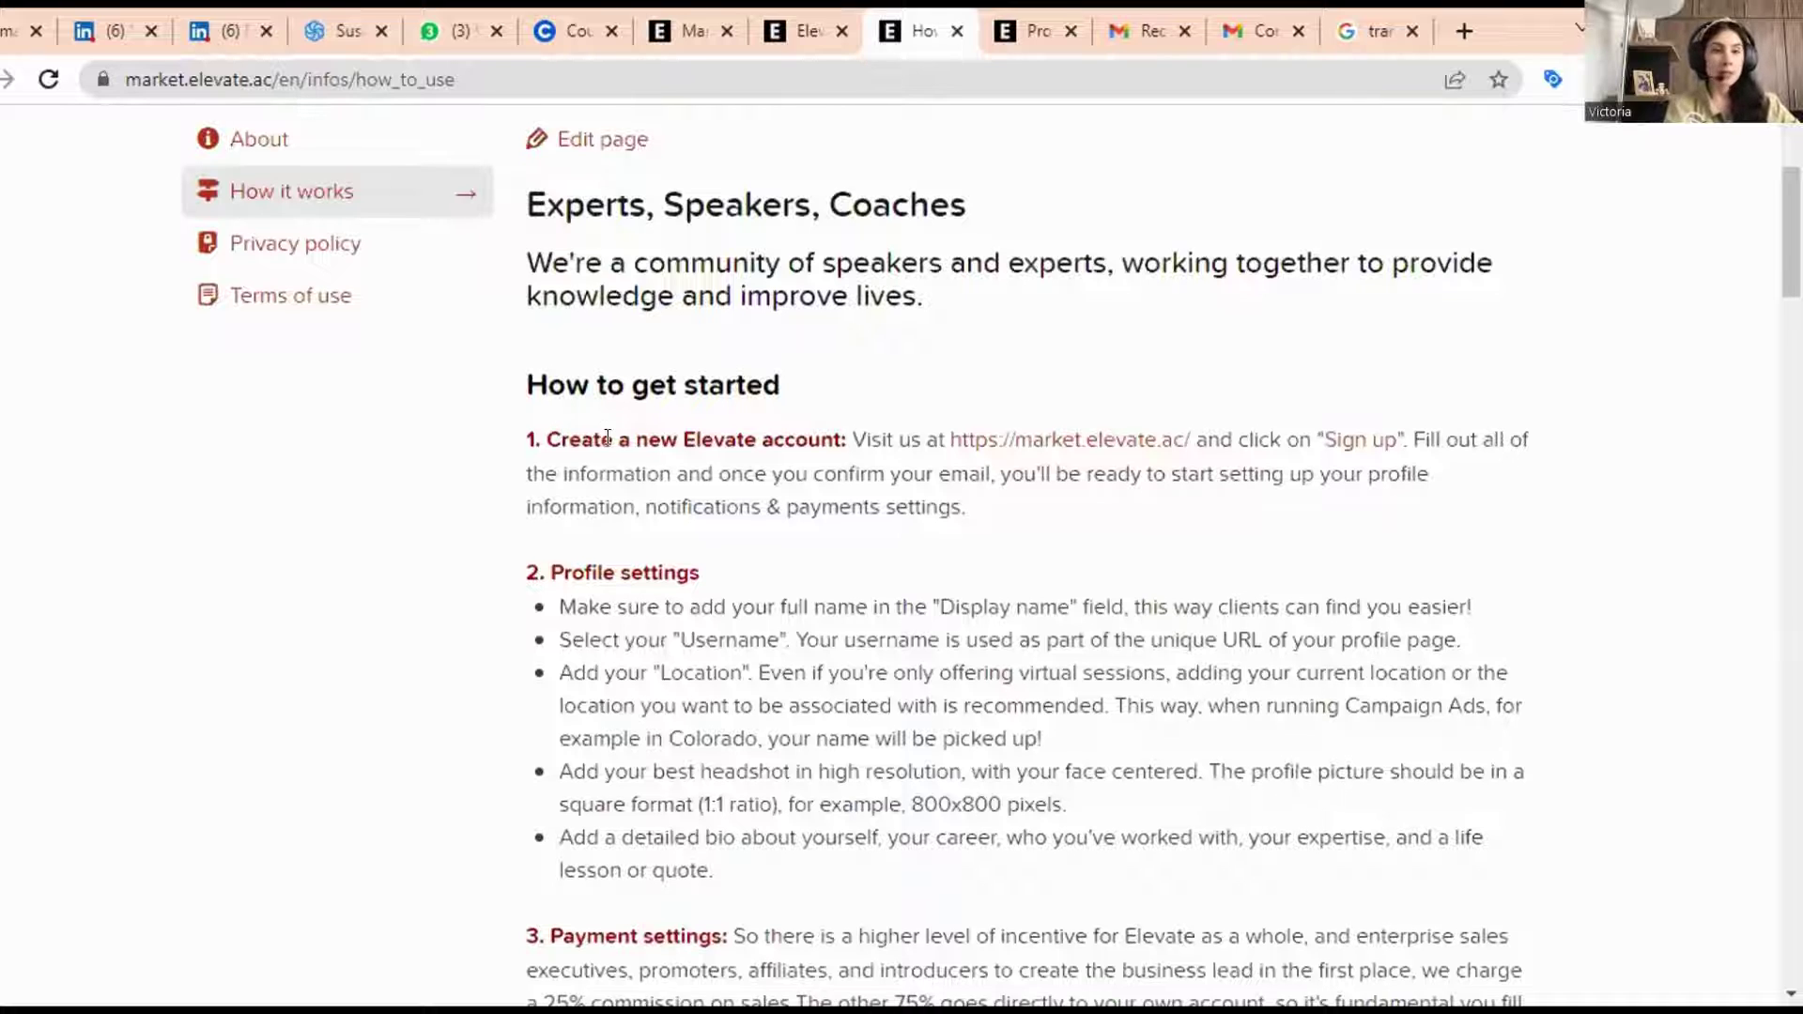
{"action": "scroll", "coordinate": [607, 437], "scroll_direction": "down", "scroll_amount": 10}
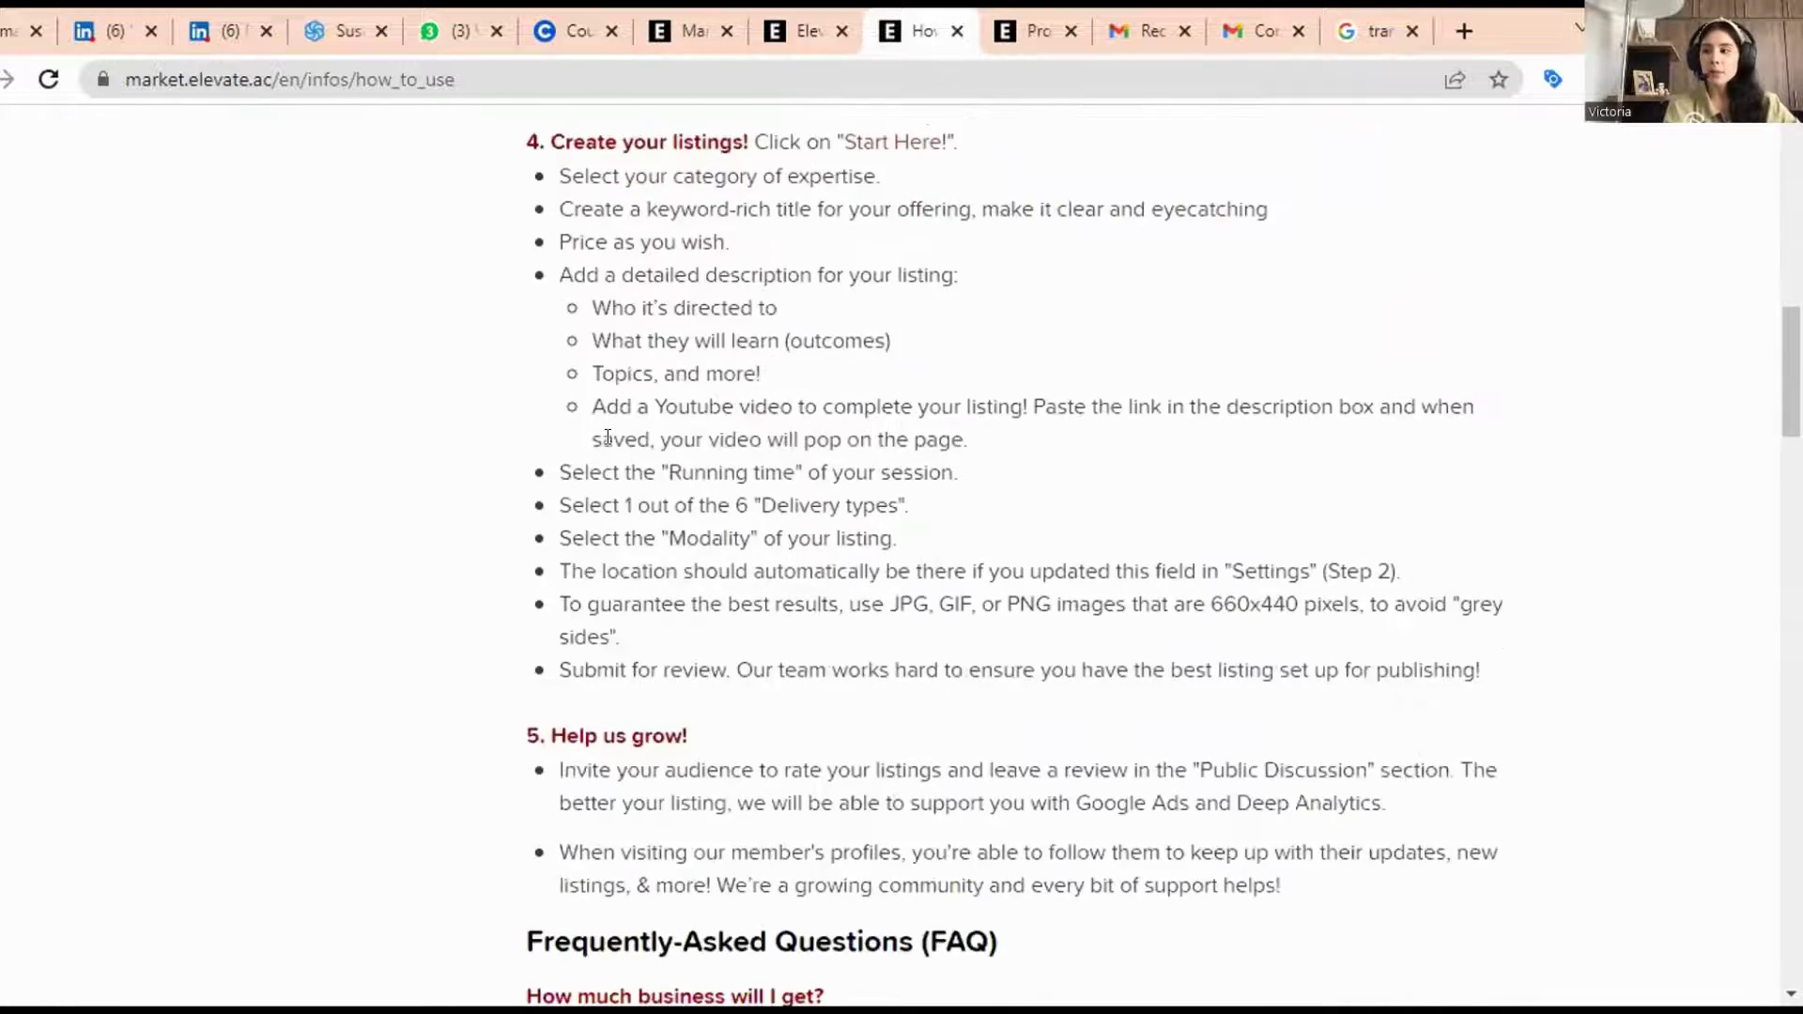
{"action": "scroll", "coordinate": [608, 437], "scroll_direction": "down", "scroll_amount": 6}
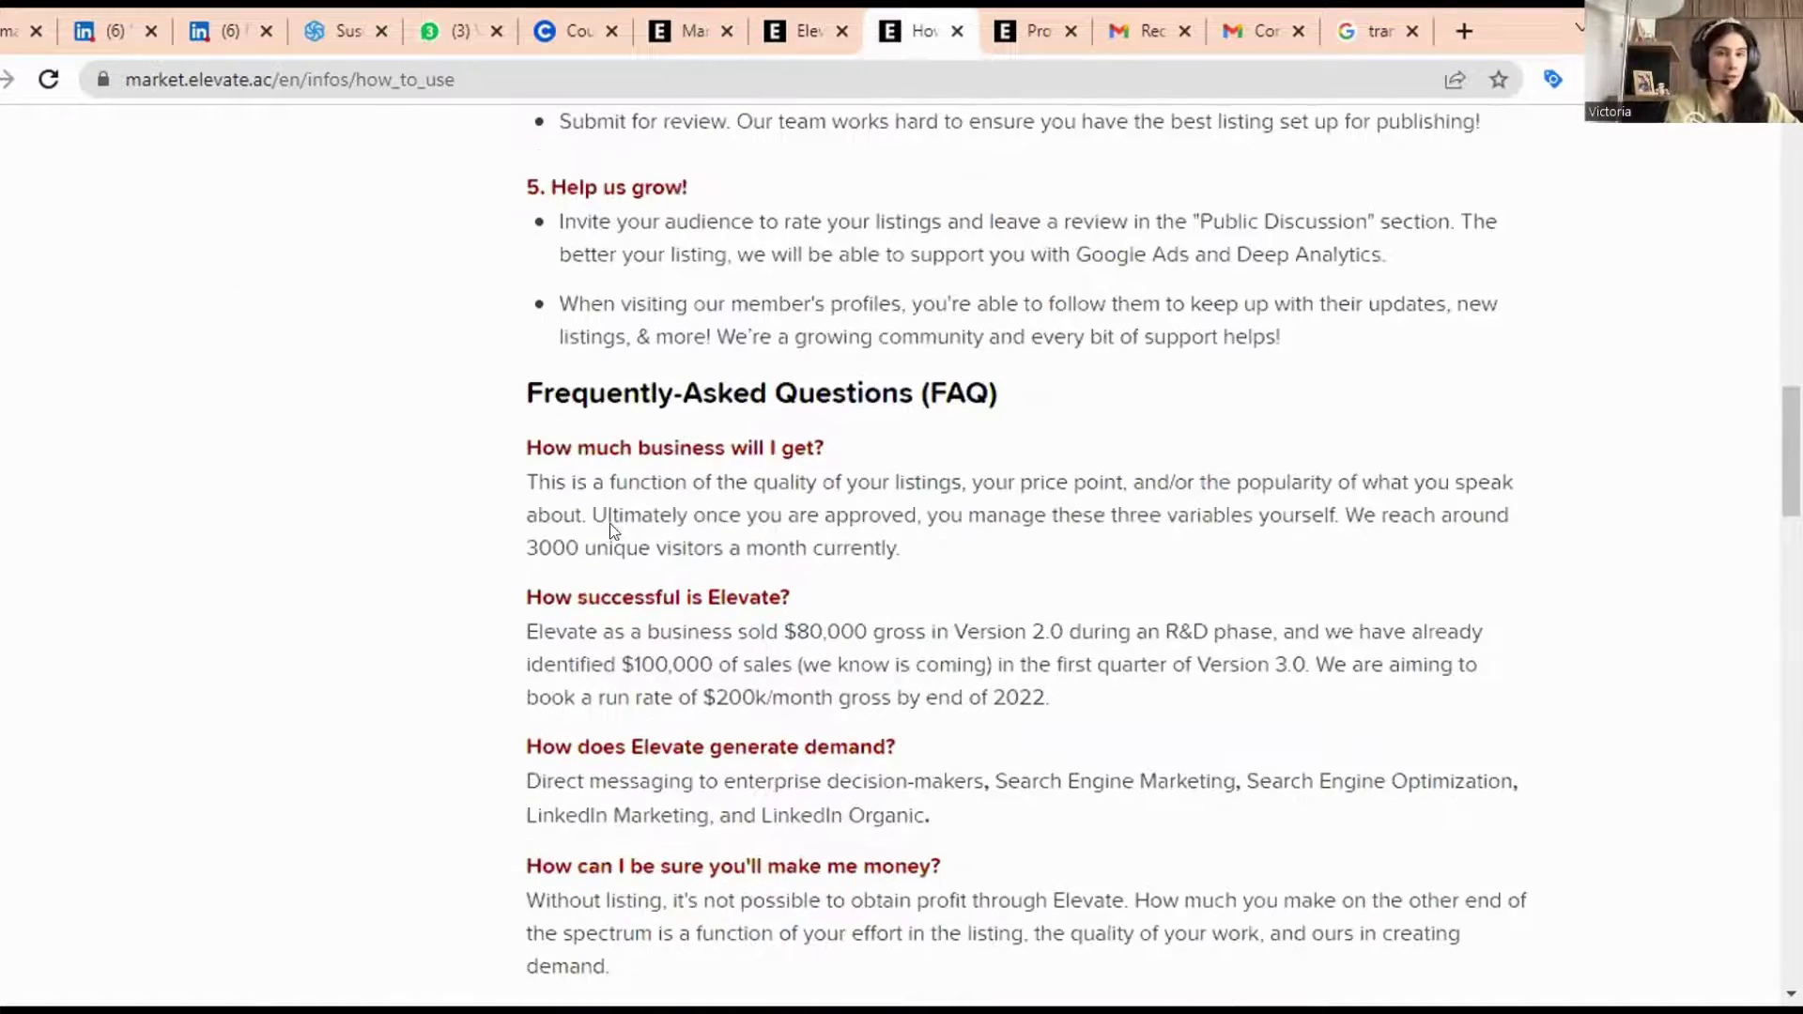
{"action": "scroll", "coordinate": [527, 514], "scroll_direction": "down", "scroll_amount": 2}
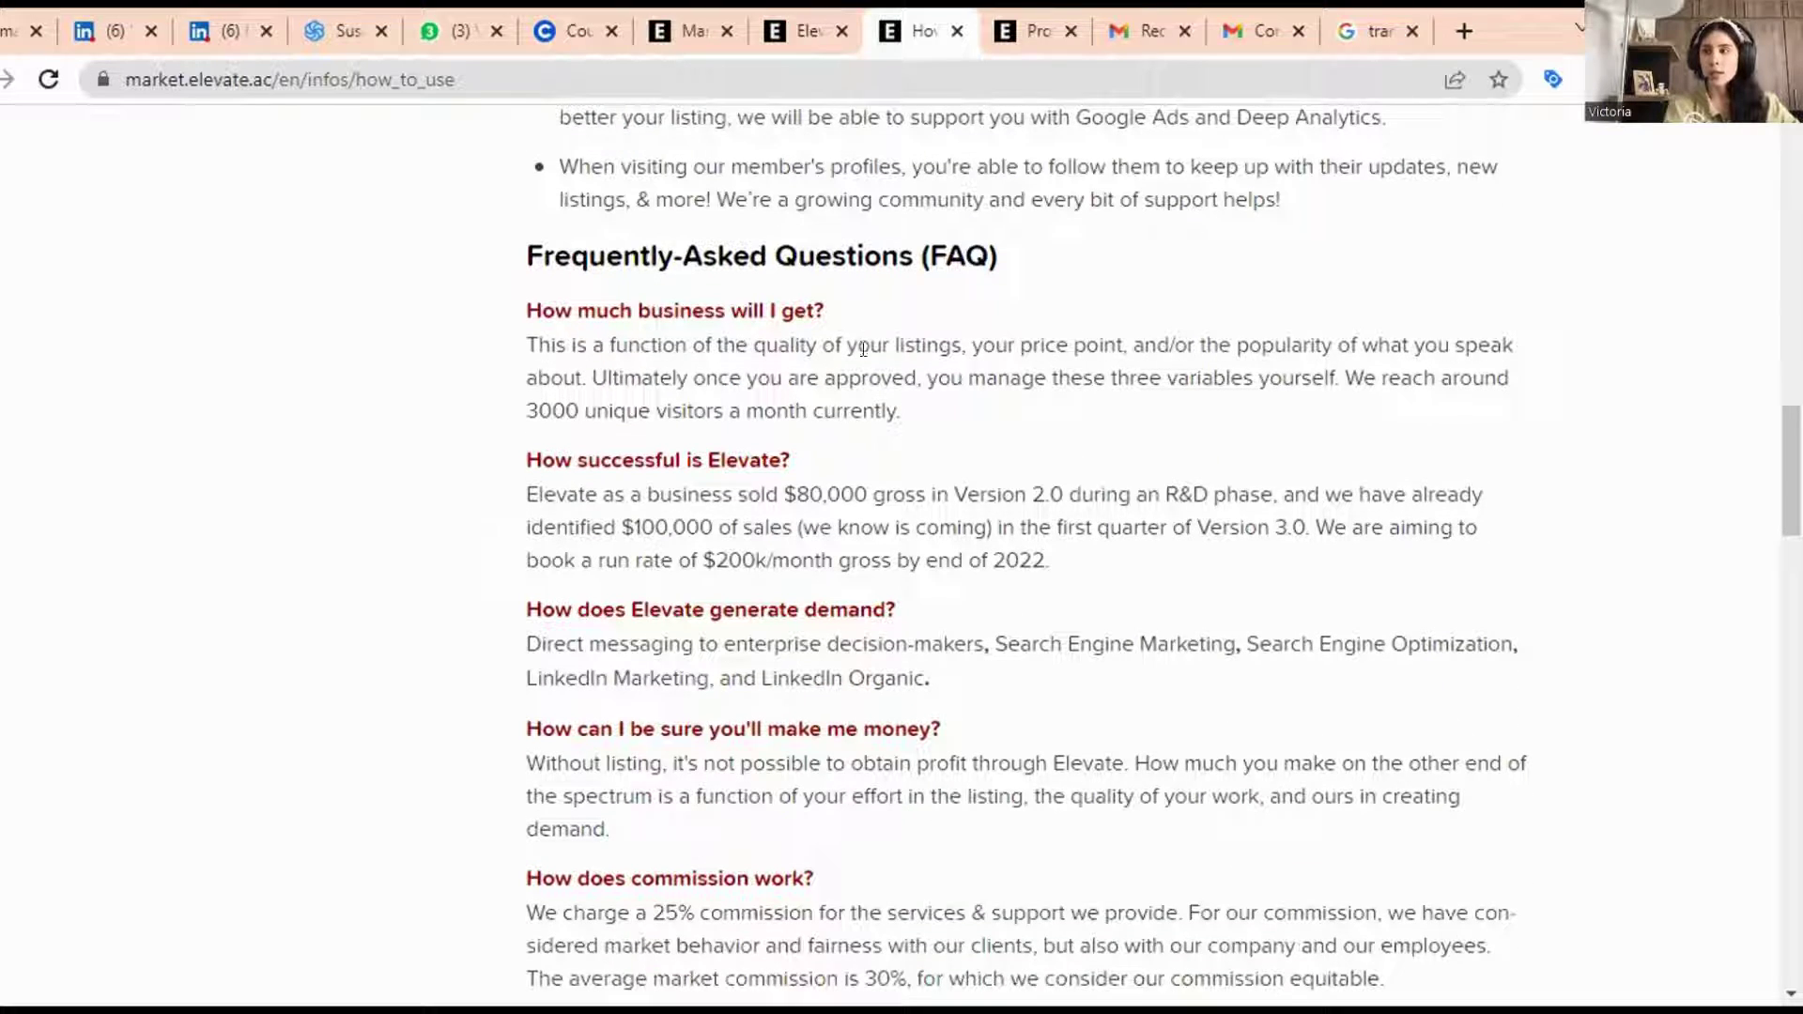
{"action": "left_click_drag", "start_coordinate": [523, 310], "coordinate": [826, 311]}
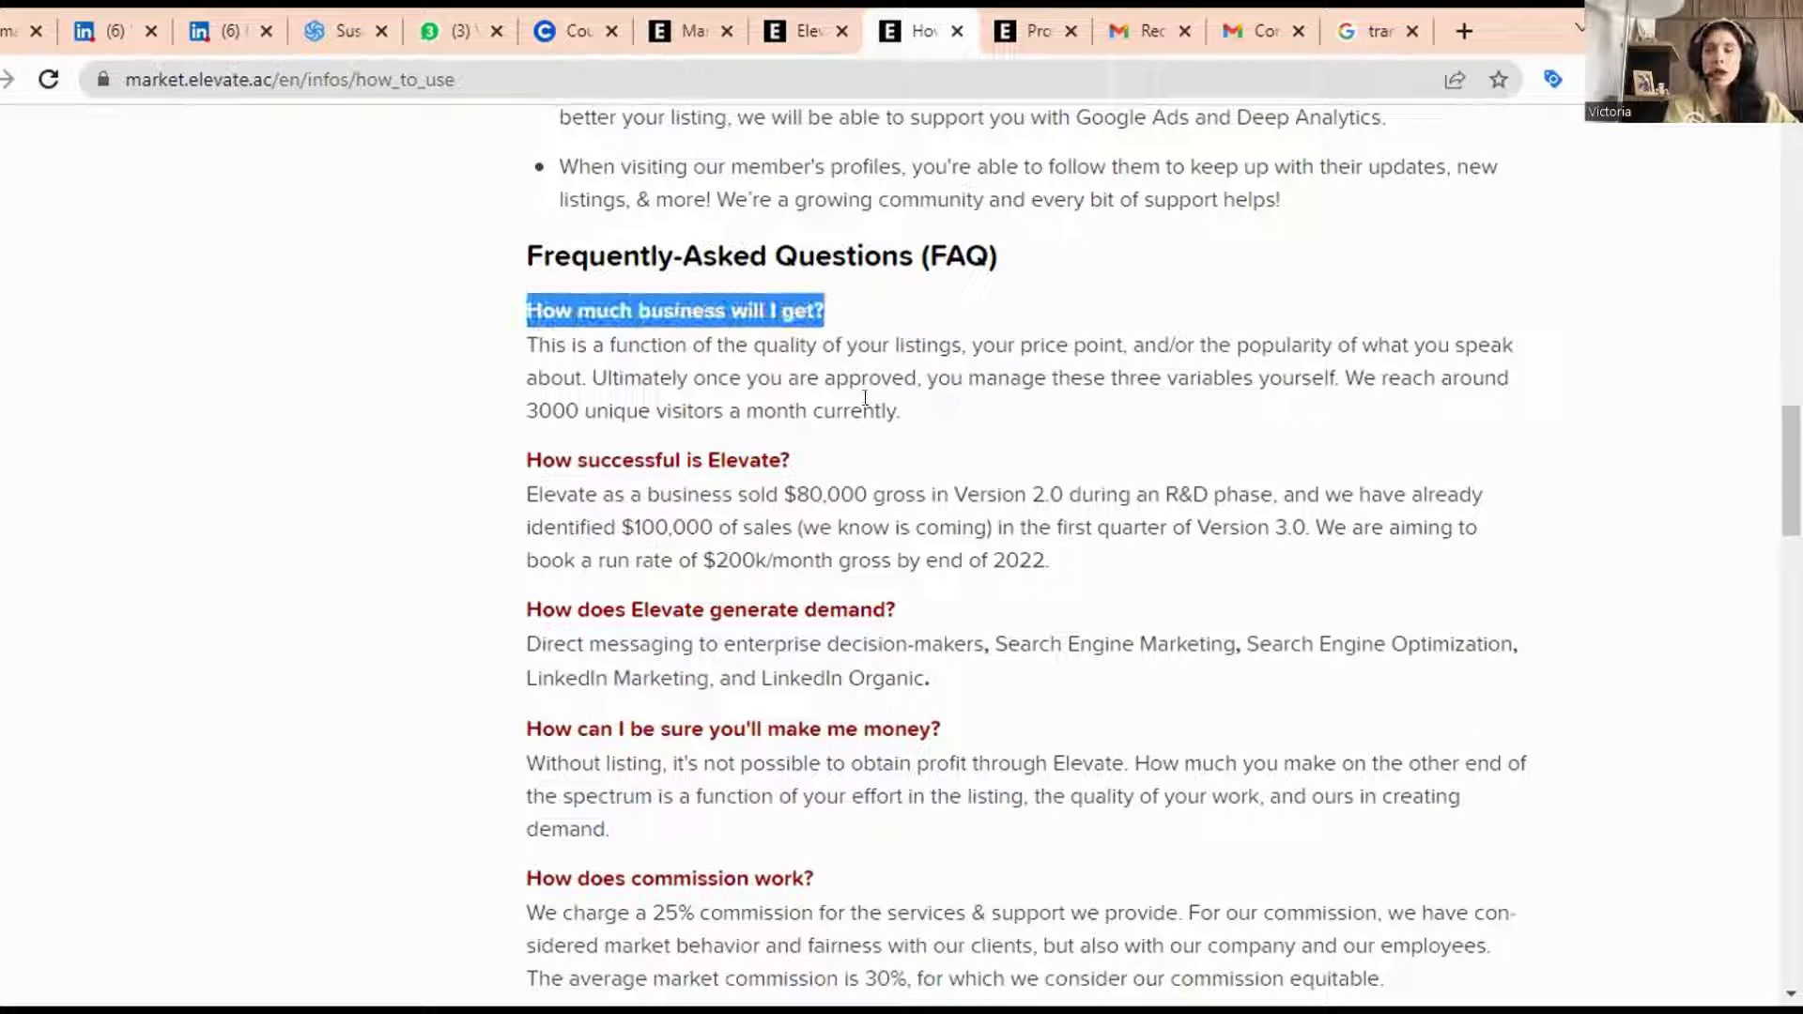
{"action": "left_click", "coordinate": [865, 397]}
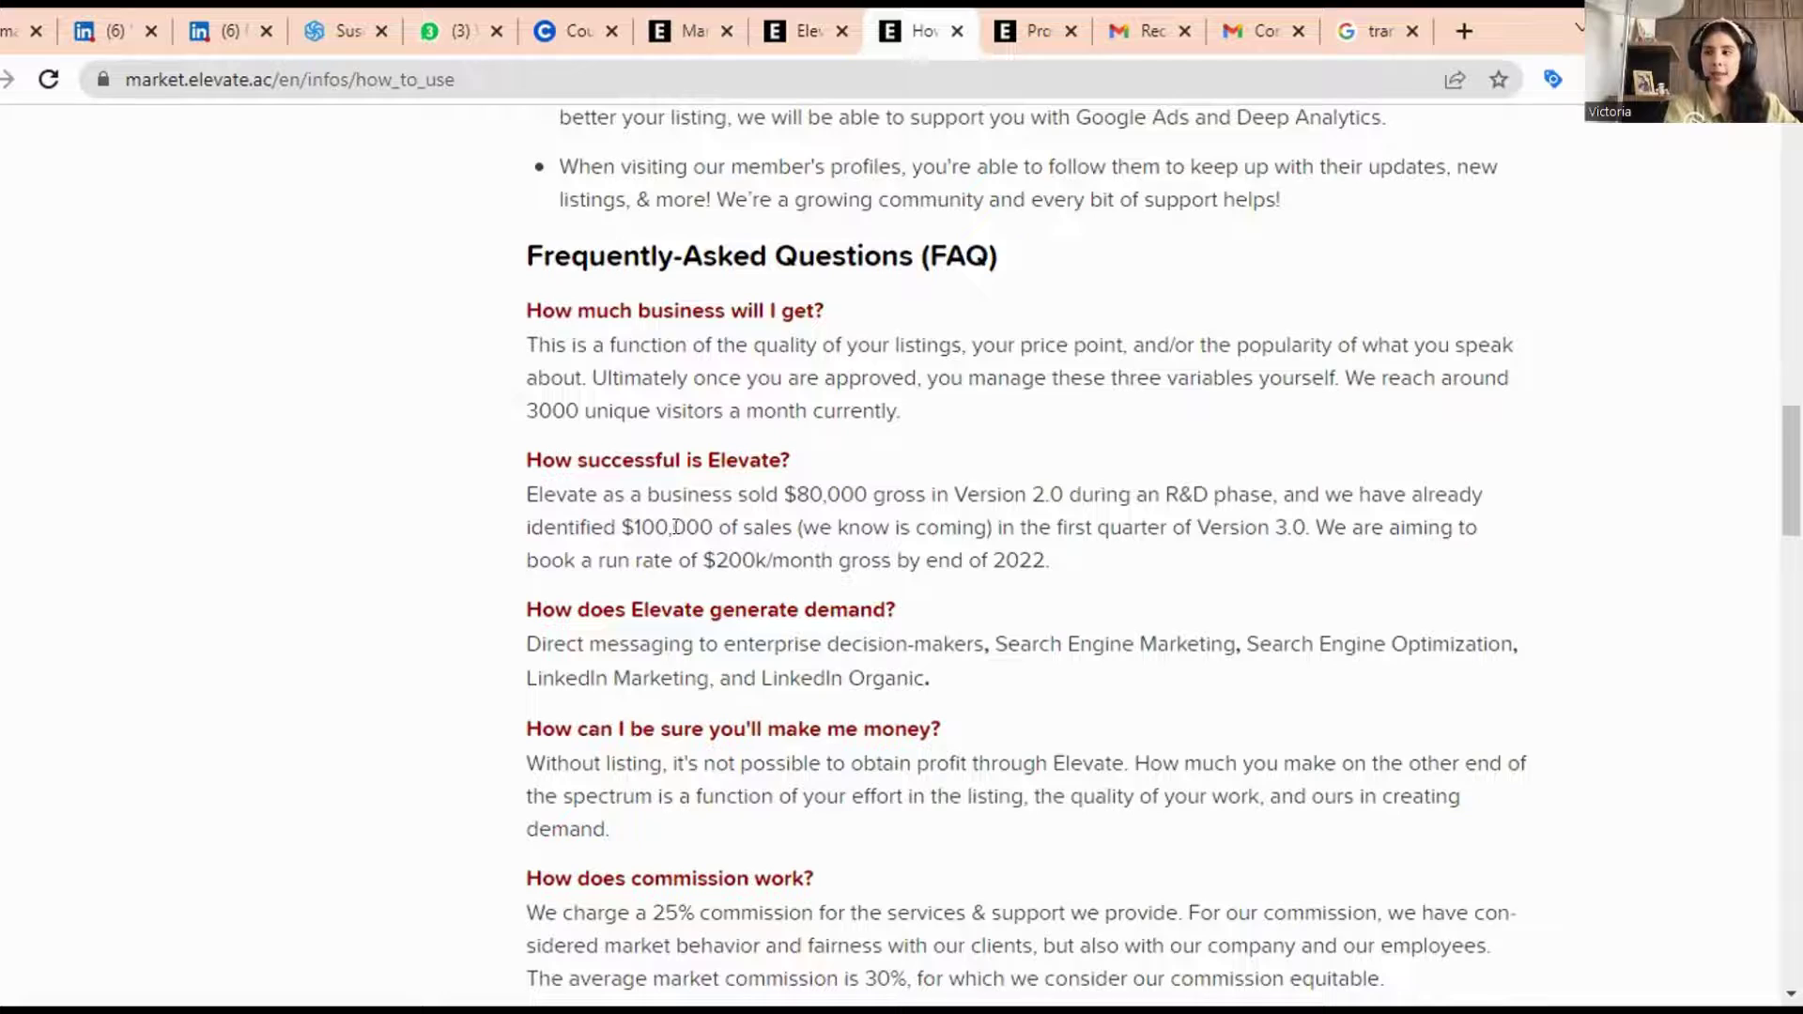
{"action": "scroll", "coordinate": [676, 527], "scroll_direction": "down", "scroll_amount": 4}
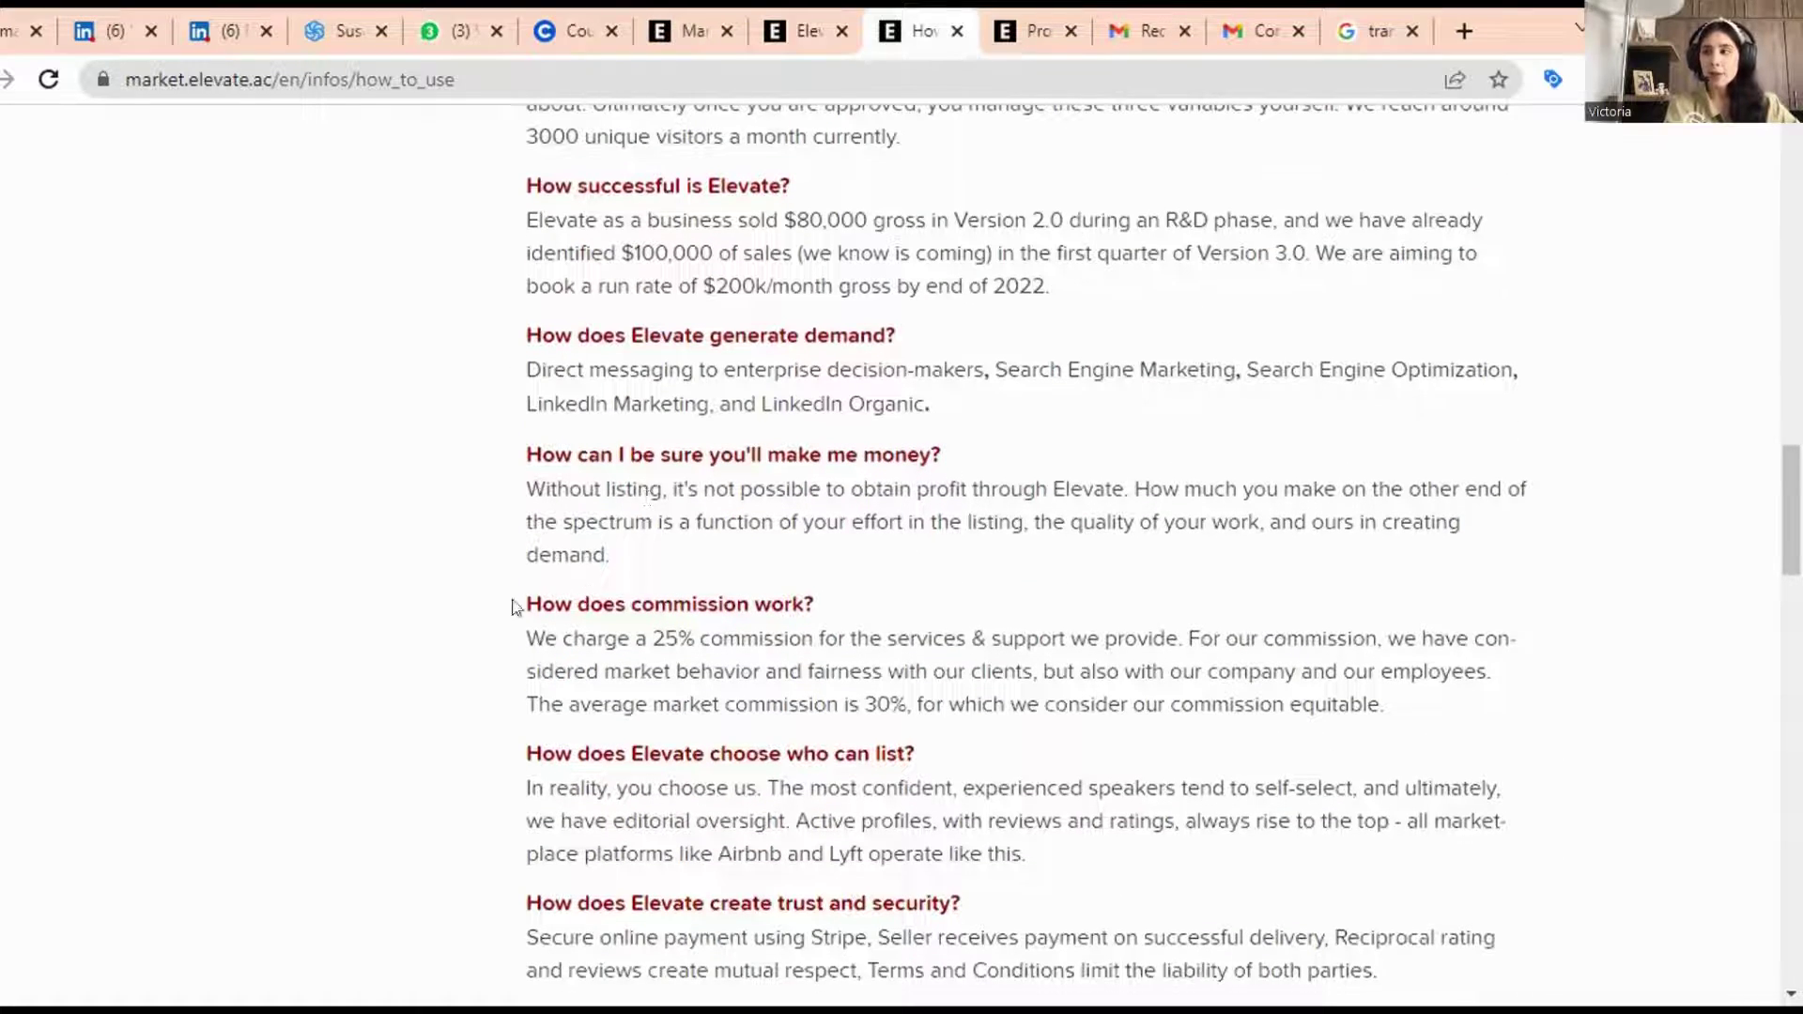
{"action": "scroll", "coordinate": [513, 601], "scroll_direction": "down", "scroll_amount": 12}
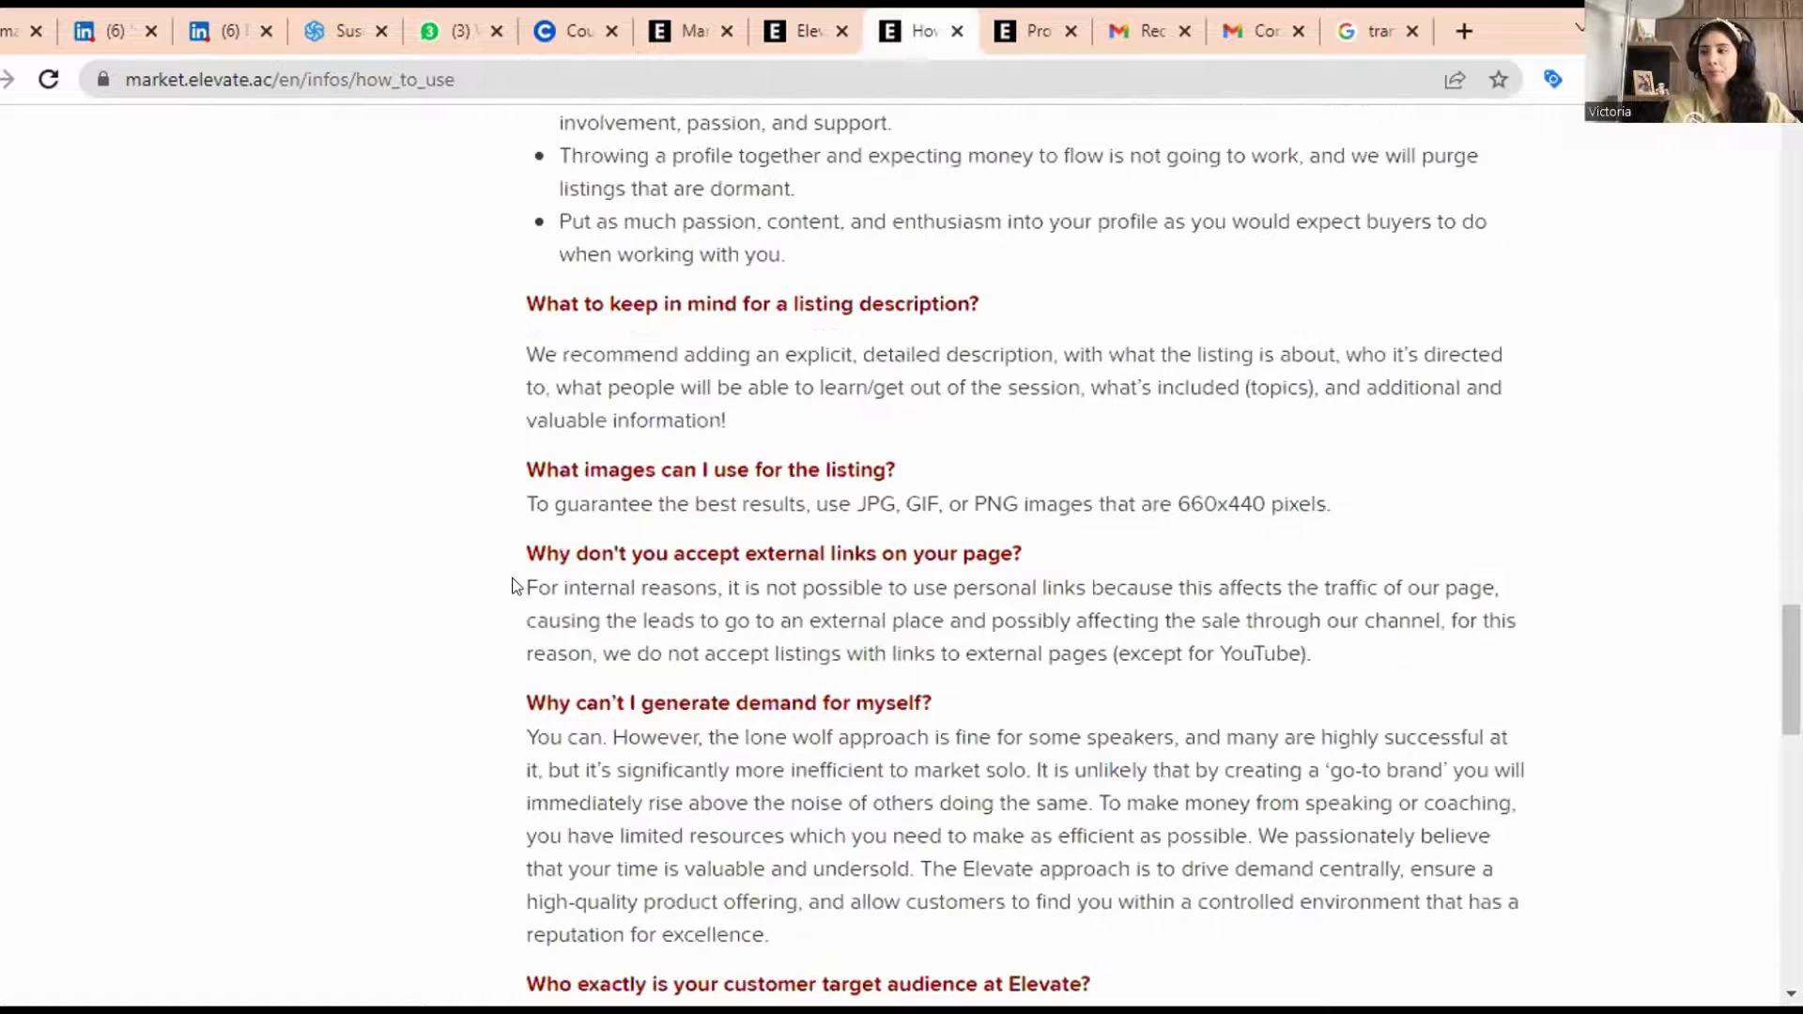
{"action": "scroll", "coordinate": [514, 585], "scroll_direction": "down", "scroll_amount": 9}
{"action": "scroll", "coordinate": [513, 576], "scroll_direction": "down", "scroll_amount": 3}
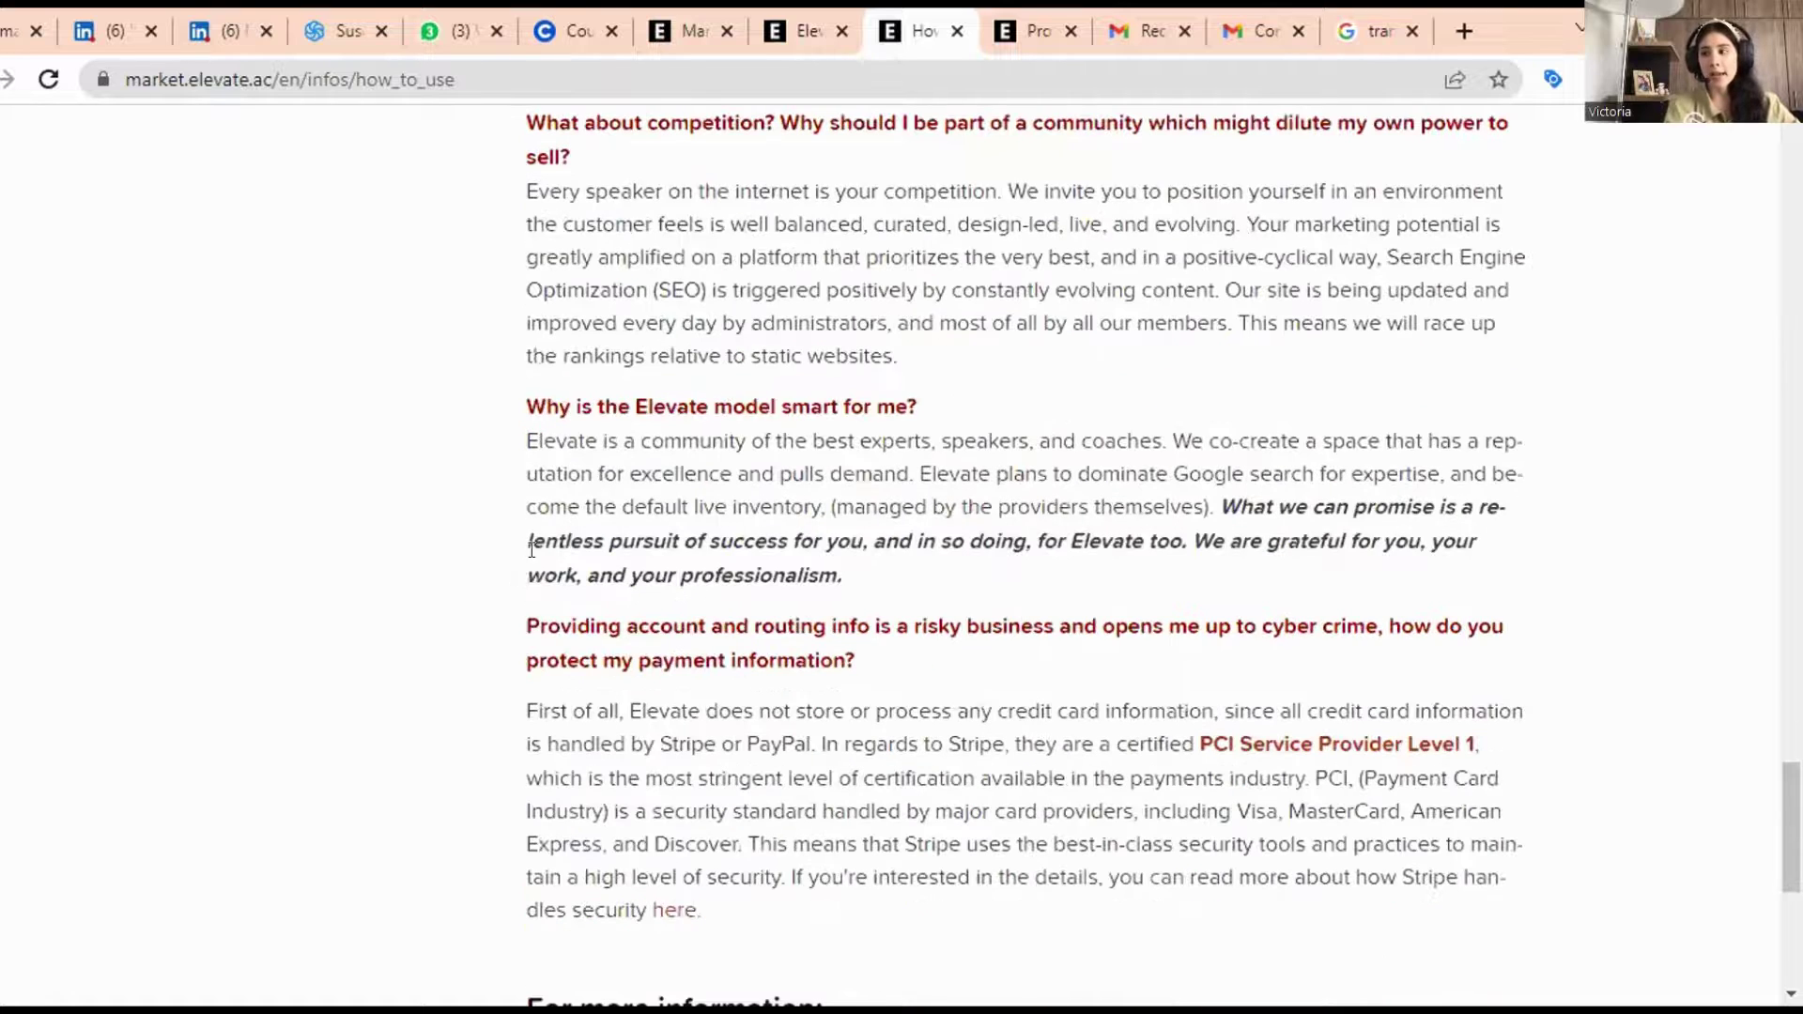
{"action": "scroll", "coordinate": [533, 553], "scroll_direction": "down", "scroll_amount": 2}
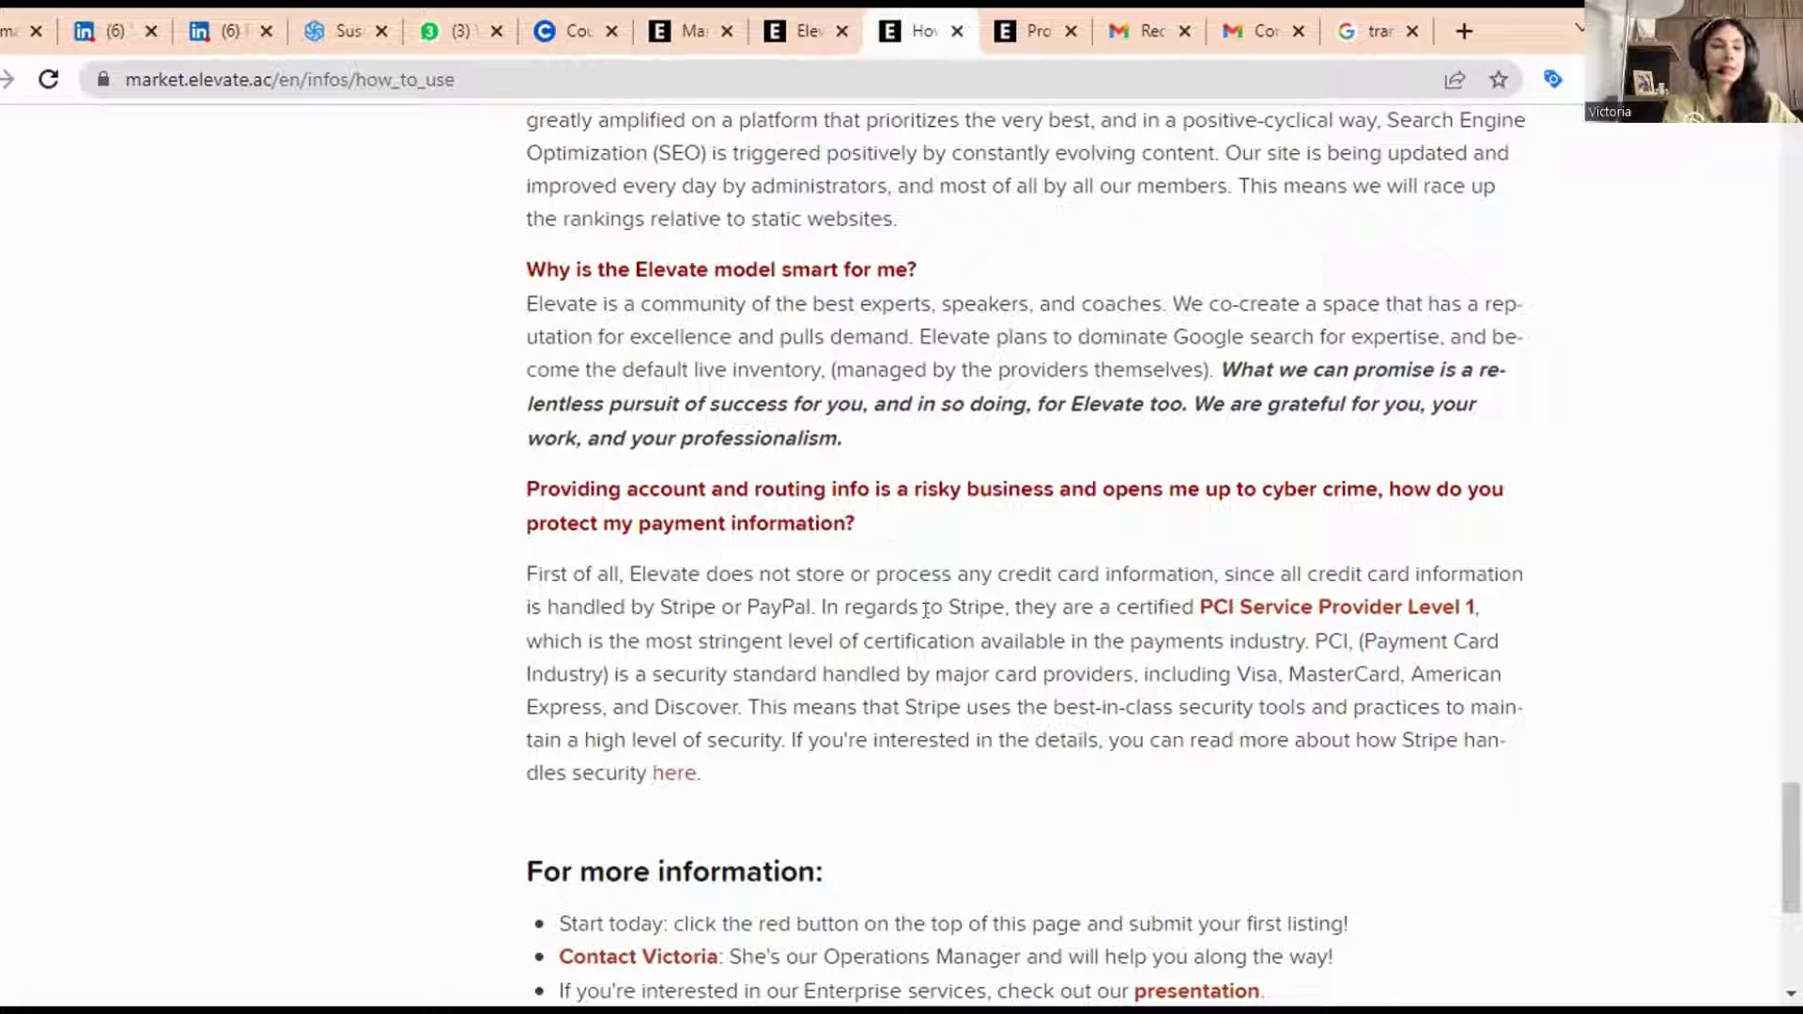
{"action": "scroll", "coordinate": [507, 634], "scroll_direction": "down", "scroll_amount": 1}
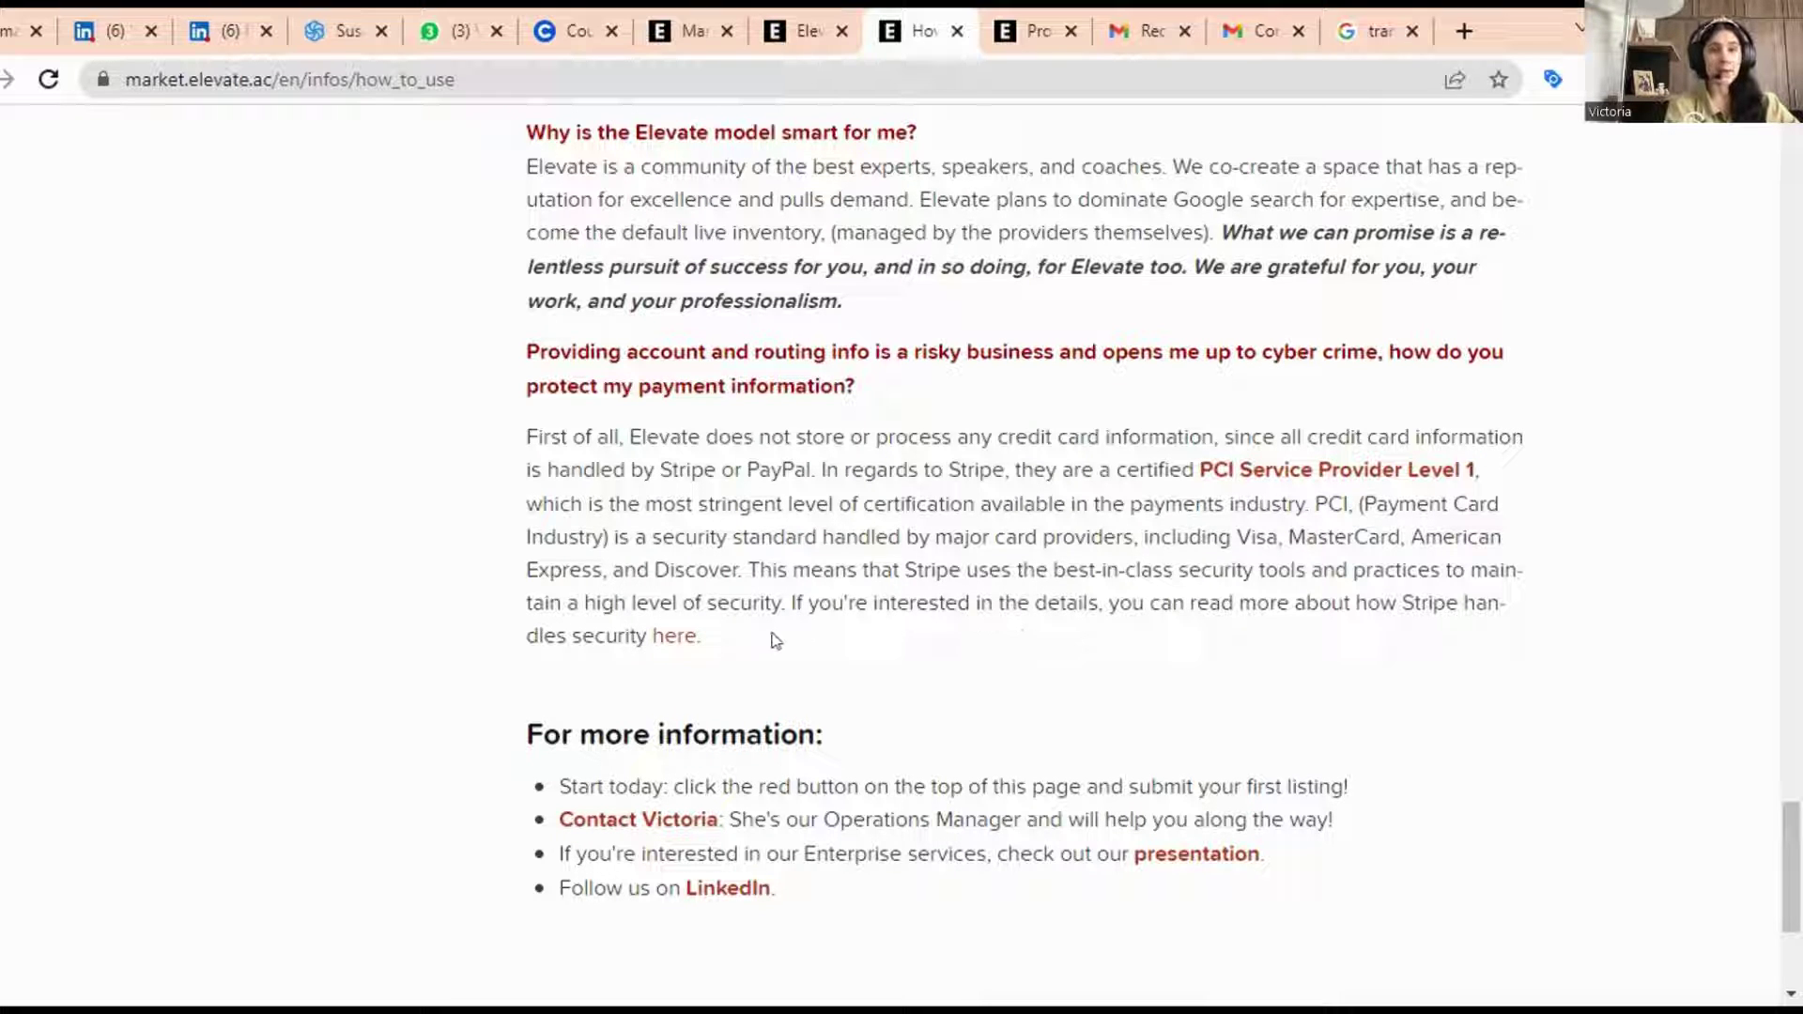
{"action": "right_click", "coordinate": [1420, 478]}
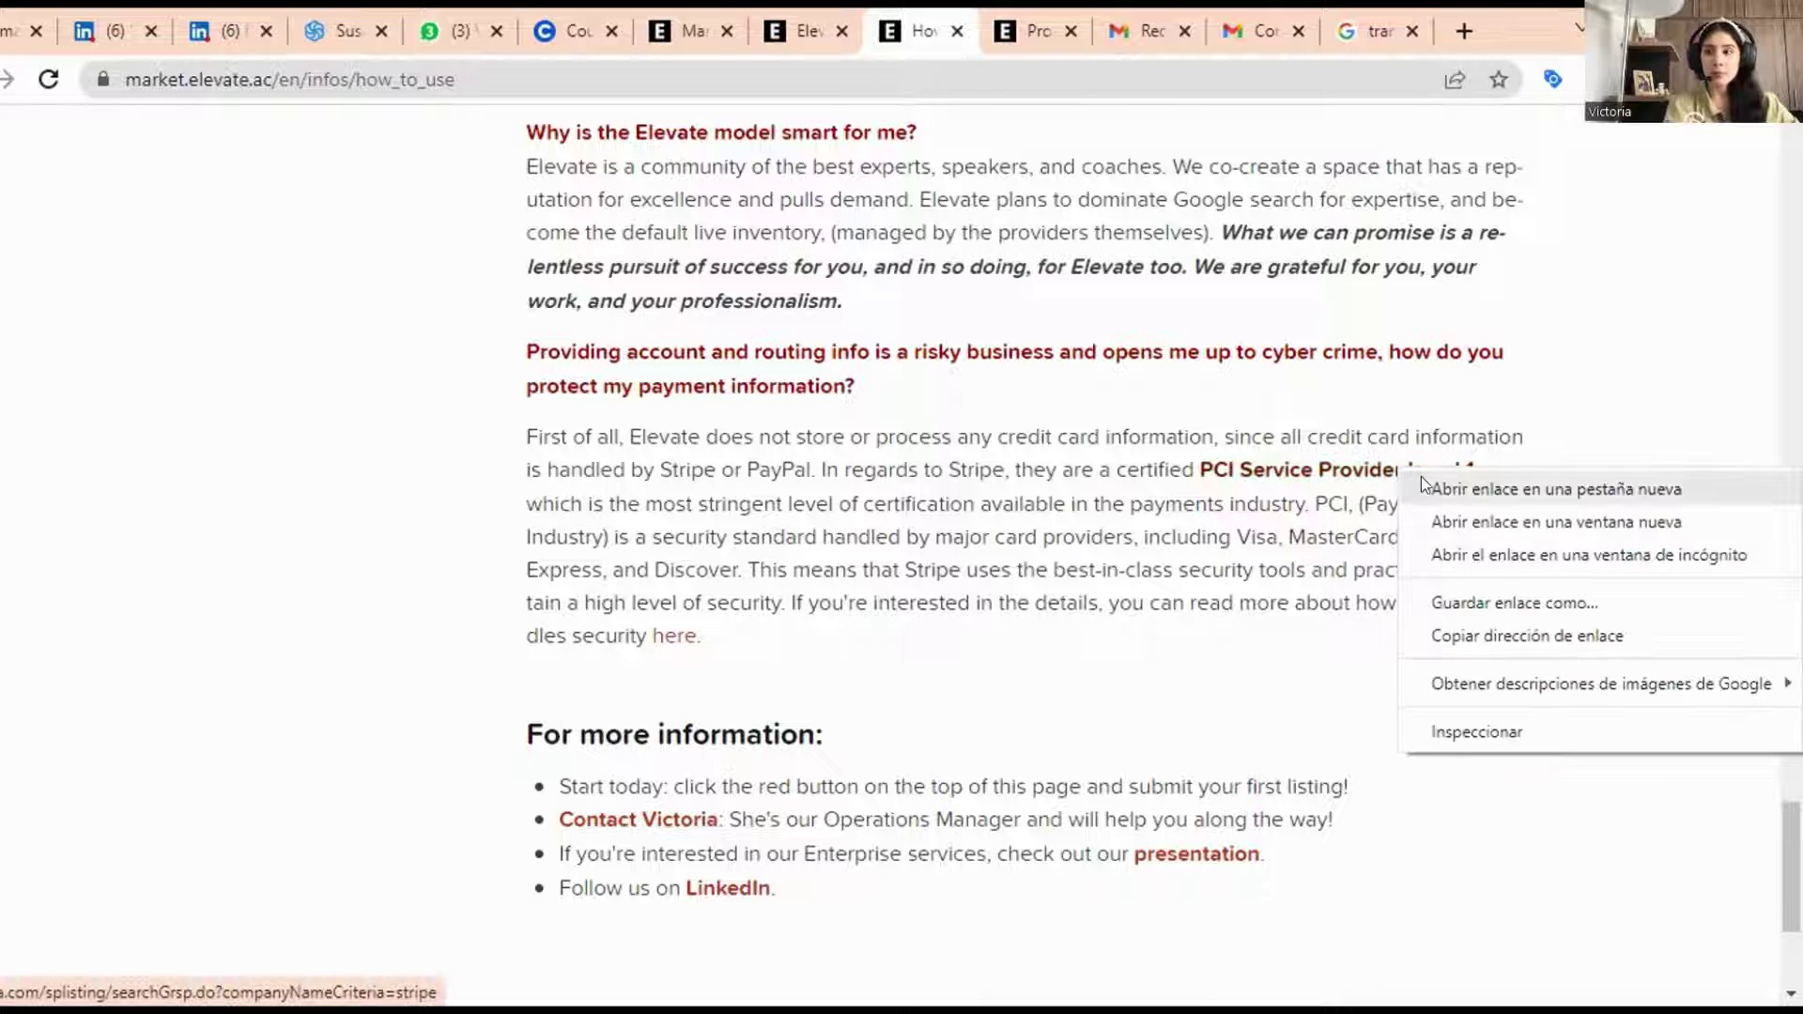
{"action": "left_click", "coordinate": [1424, 486]}
{"action": "right_click", "coordinate": [694, 639]}
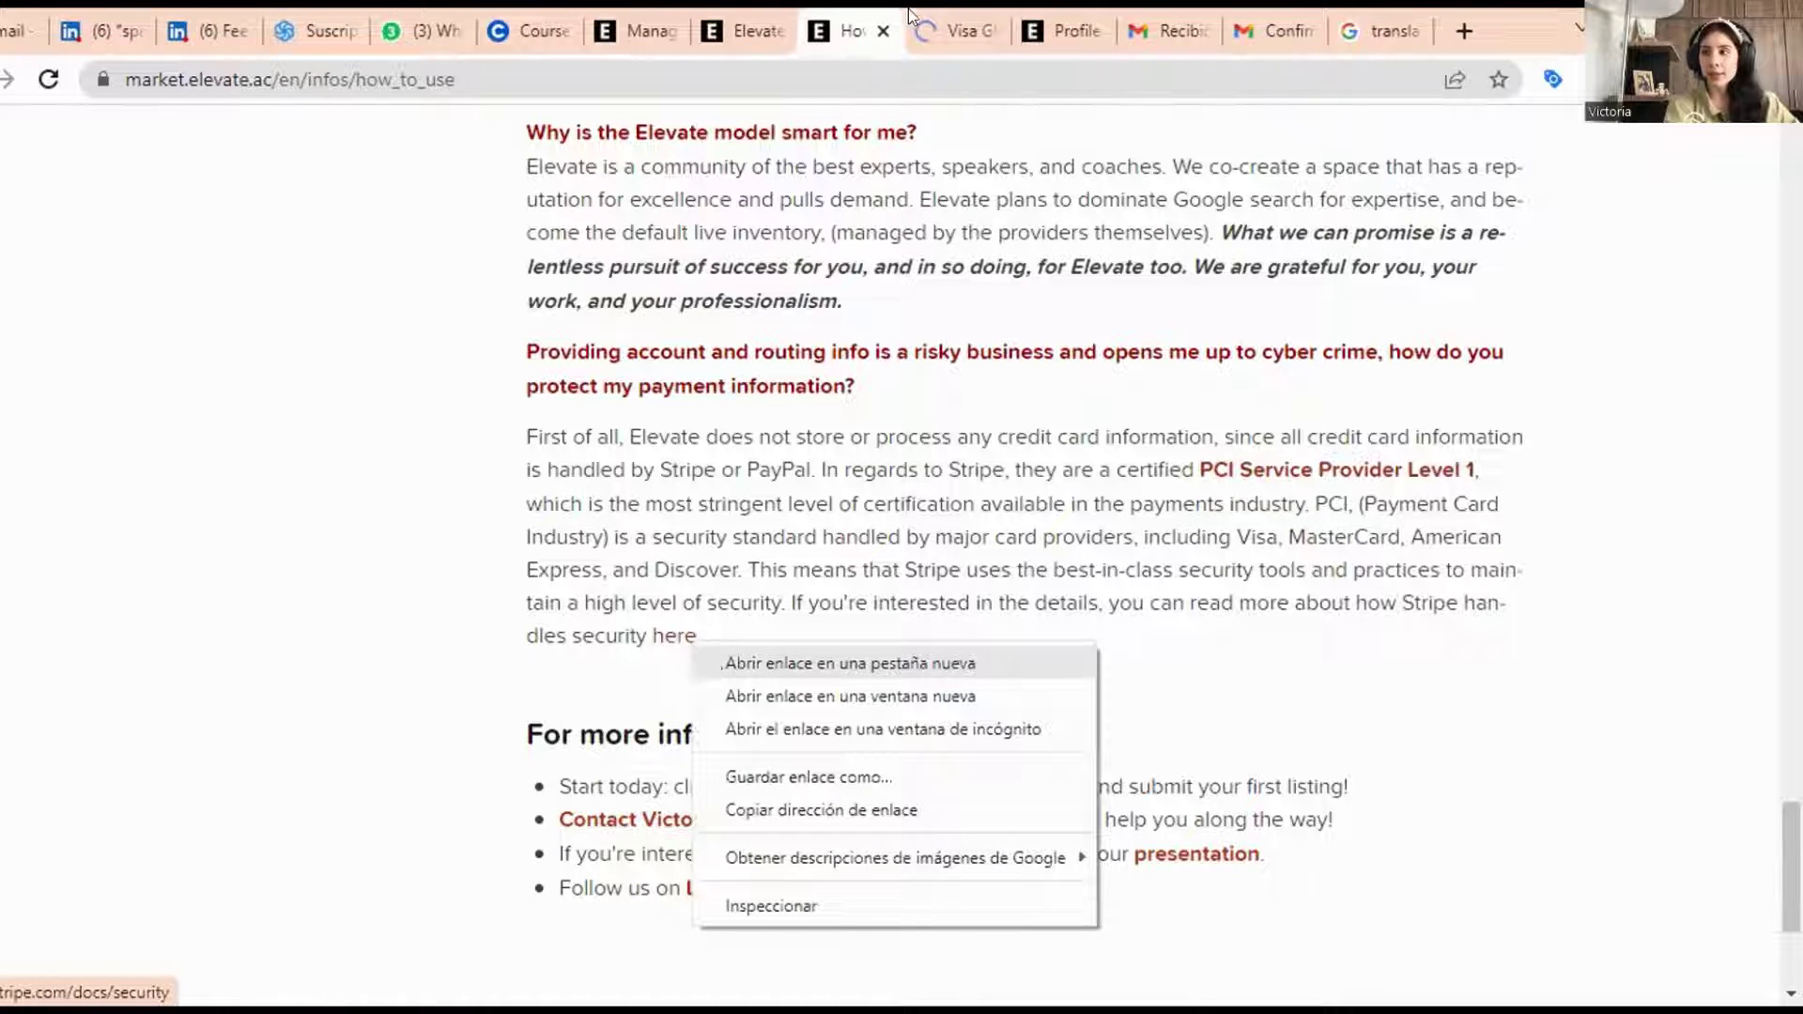
{"action": "left_click", "coordinate": [849, 663]}
{"action": "left_click", "coordinate": [934, 30]}
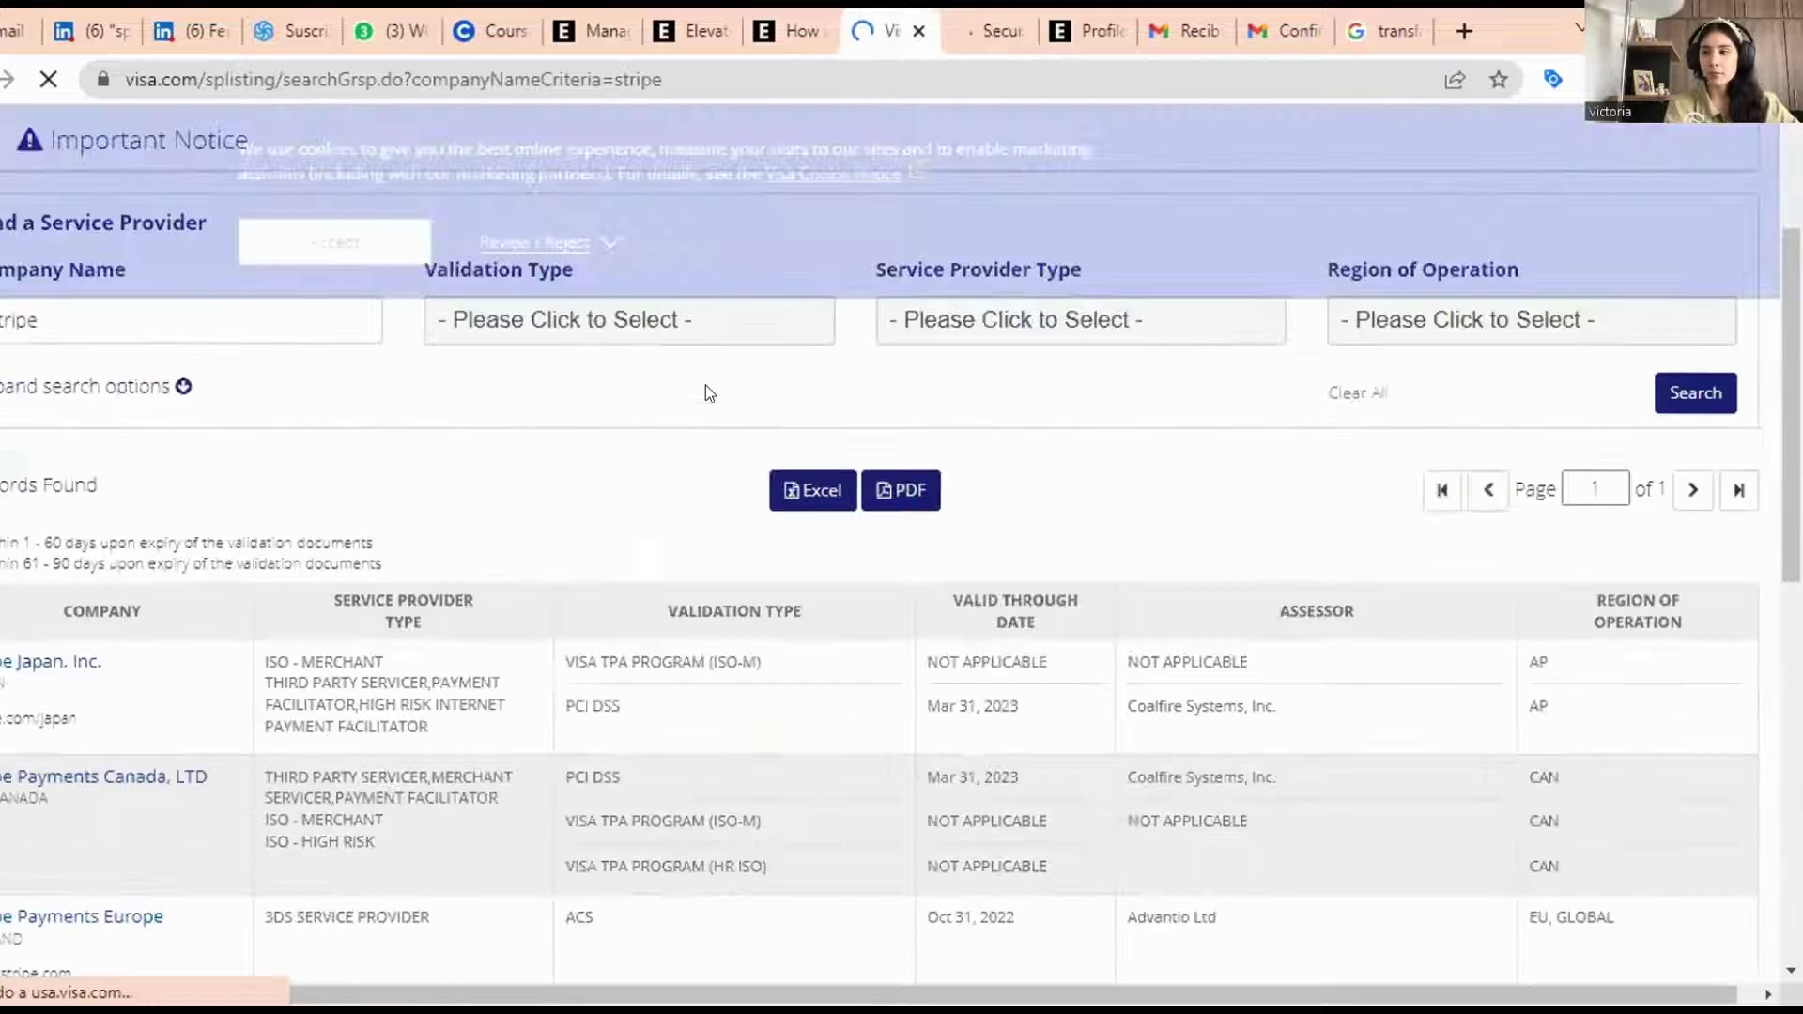
{"action": "left_click", "coordinate": [977, 33]}
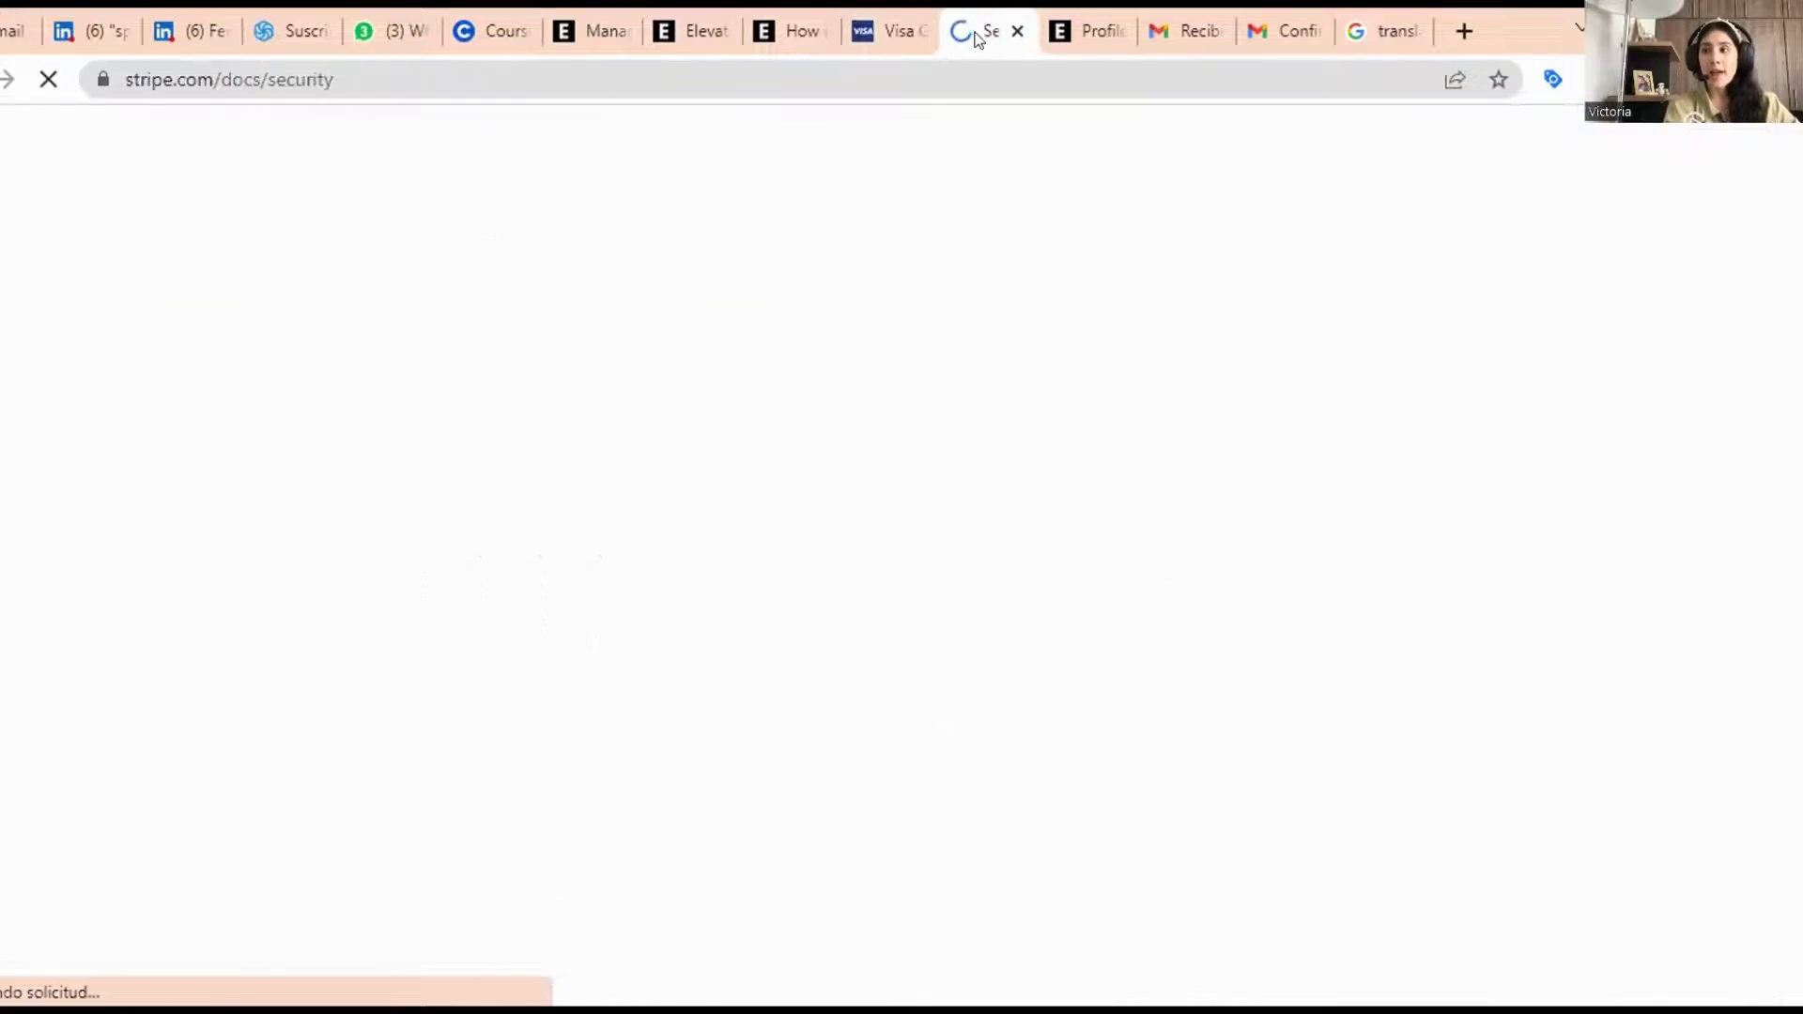
{"action": "scroll", "coordinate": [883, 340], "scroll_direction": "down", "scroll_amount": 3}
{"action": "key", "text": "ctrl+w"}
{"action": "key", "text": "ctrl+w"}
{"action": "scroll", "coordinate": [459, 538], "scroll_direction": "up", "scroll_amount": 7}
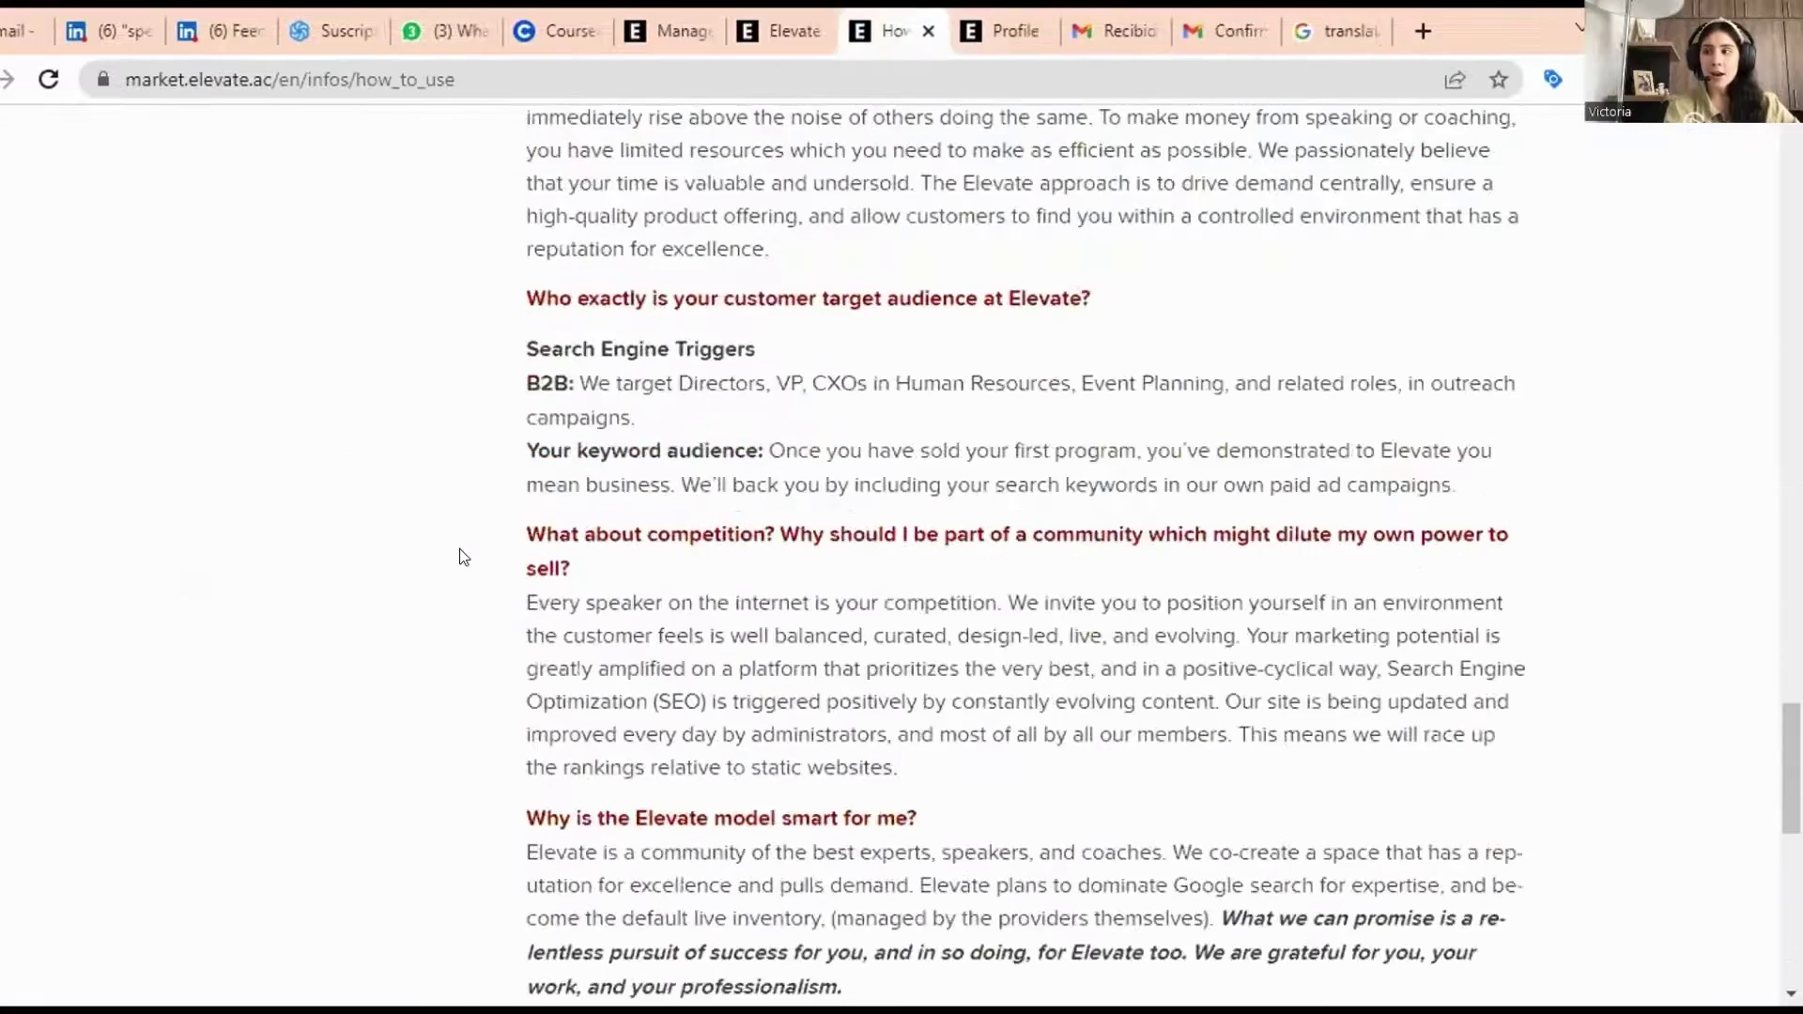
{"action": "scroll", "coordinate": [463, 556], "scroll_direction": "up", "scroll_amount": 20}
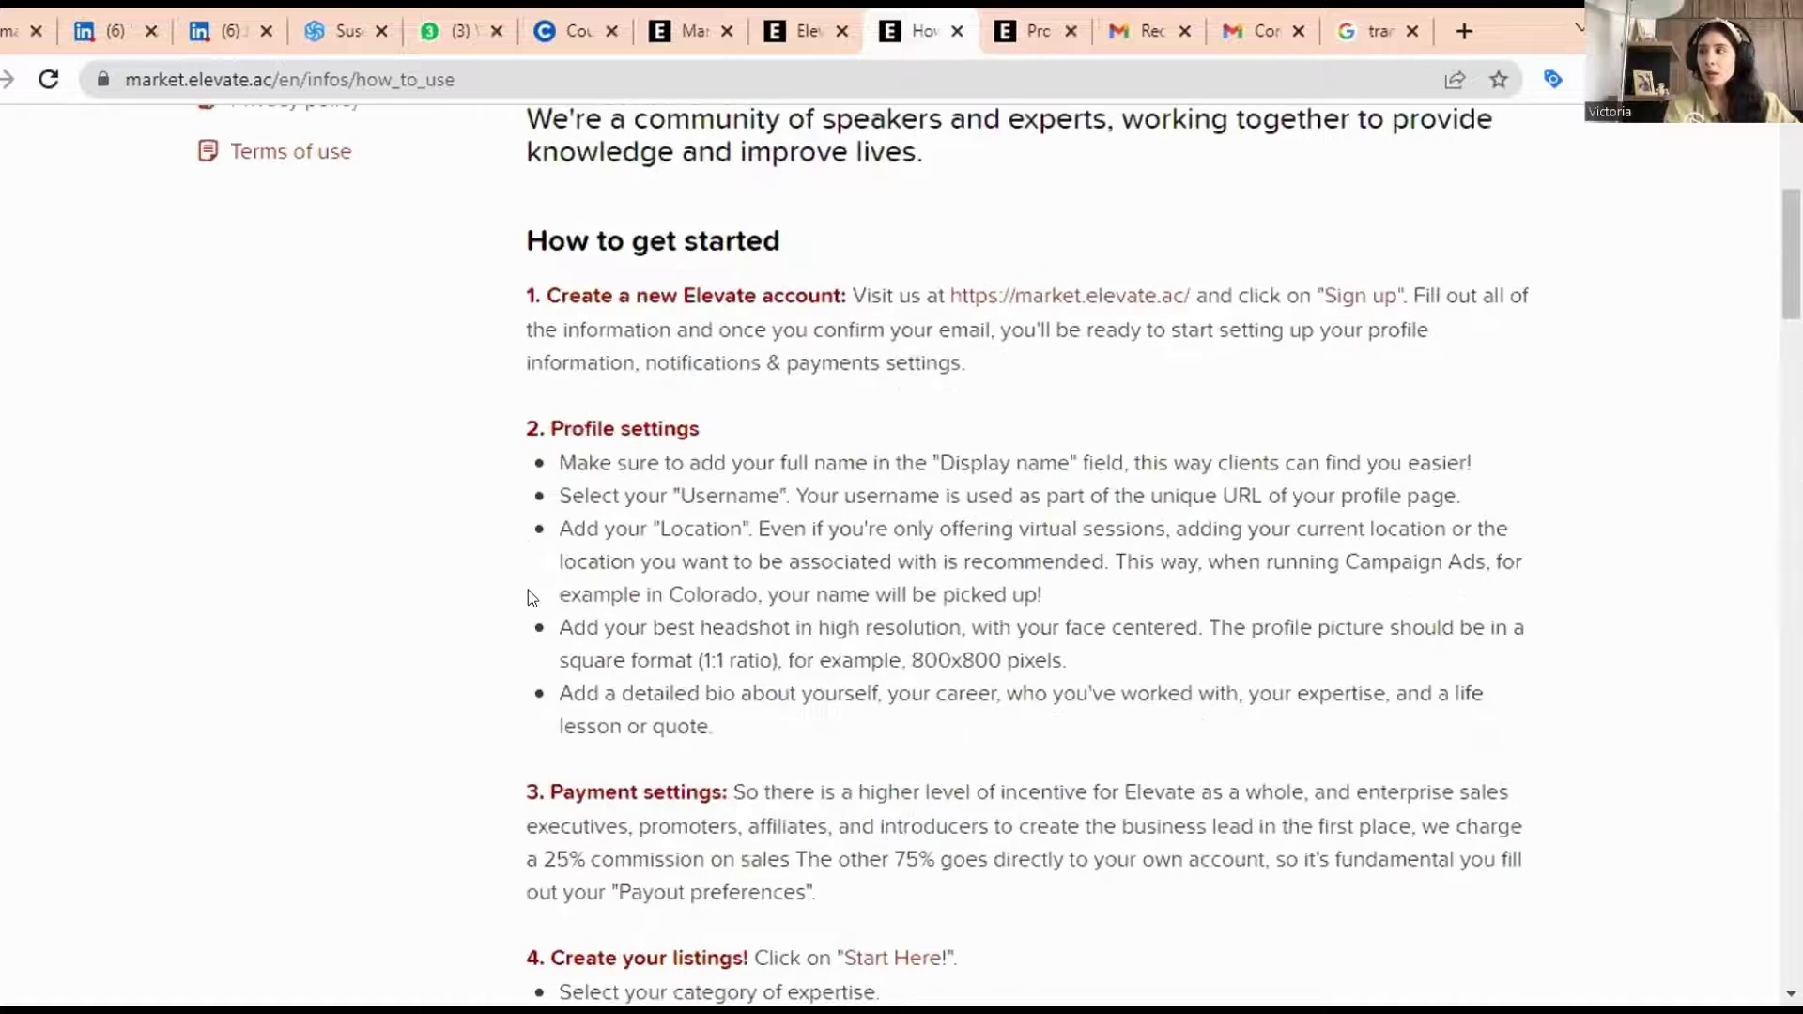
{"action": "scroll", "coordinate": [528, 590], "scroll_direction": "up", "scroll_amount": 5}
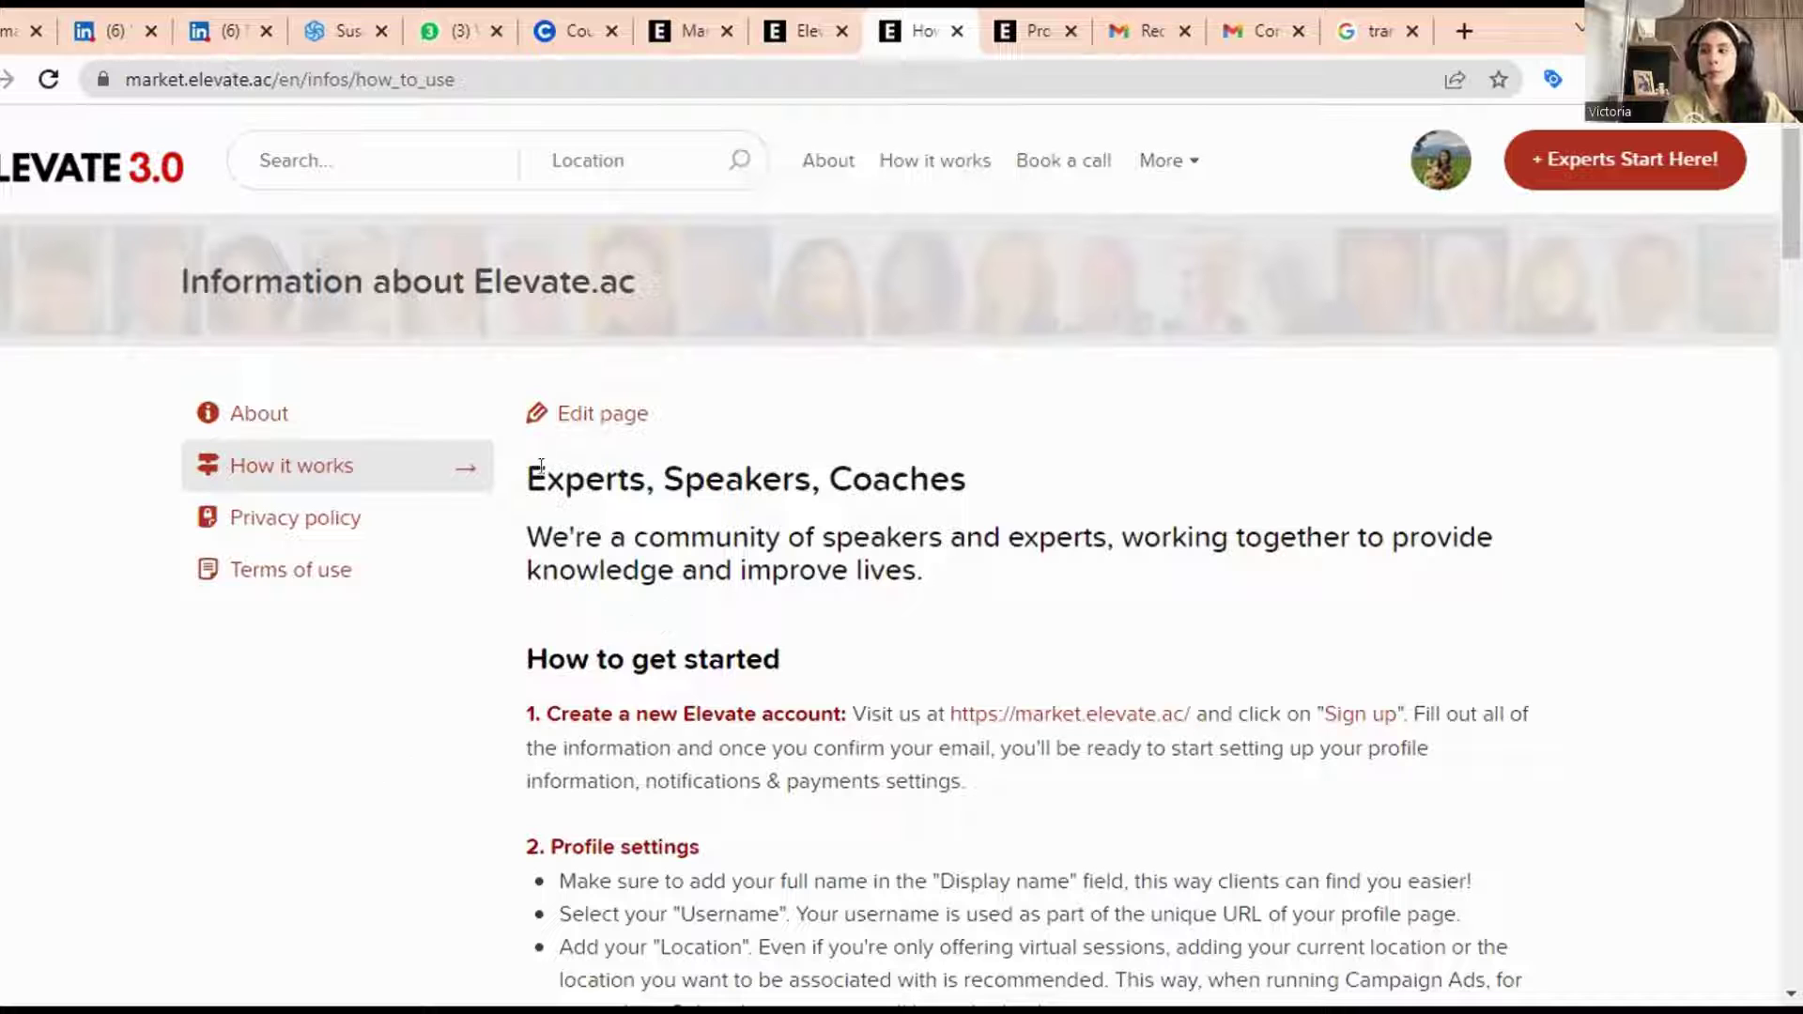
{"action": "left_click_drag", "start_coordinate": [531, 466], "coordinate": [1039, 575]}
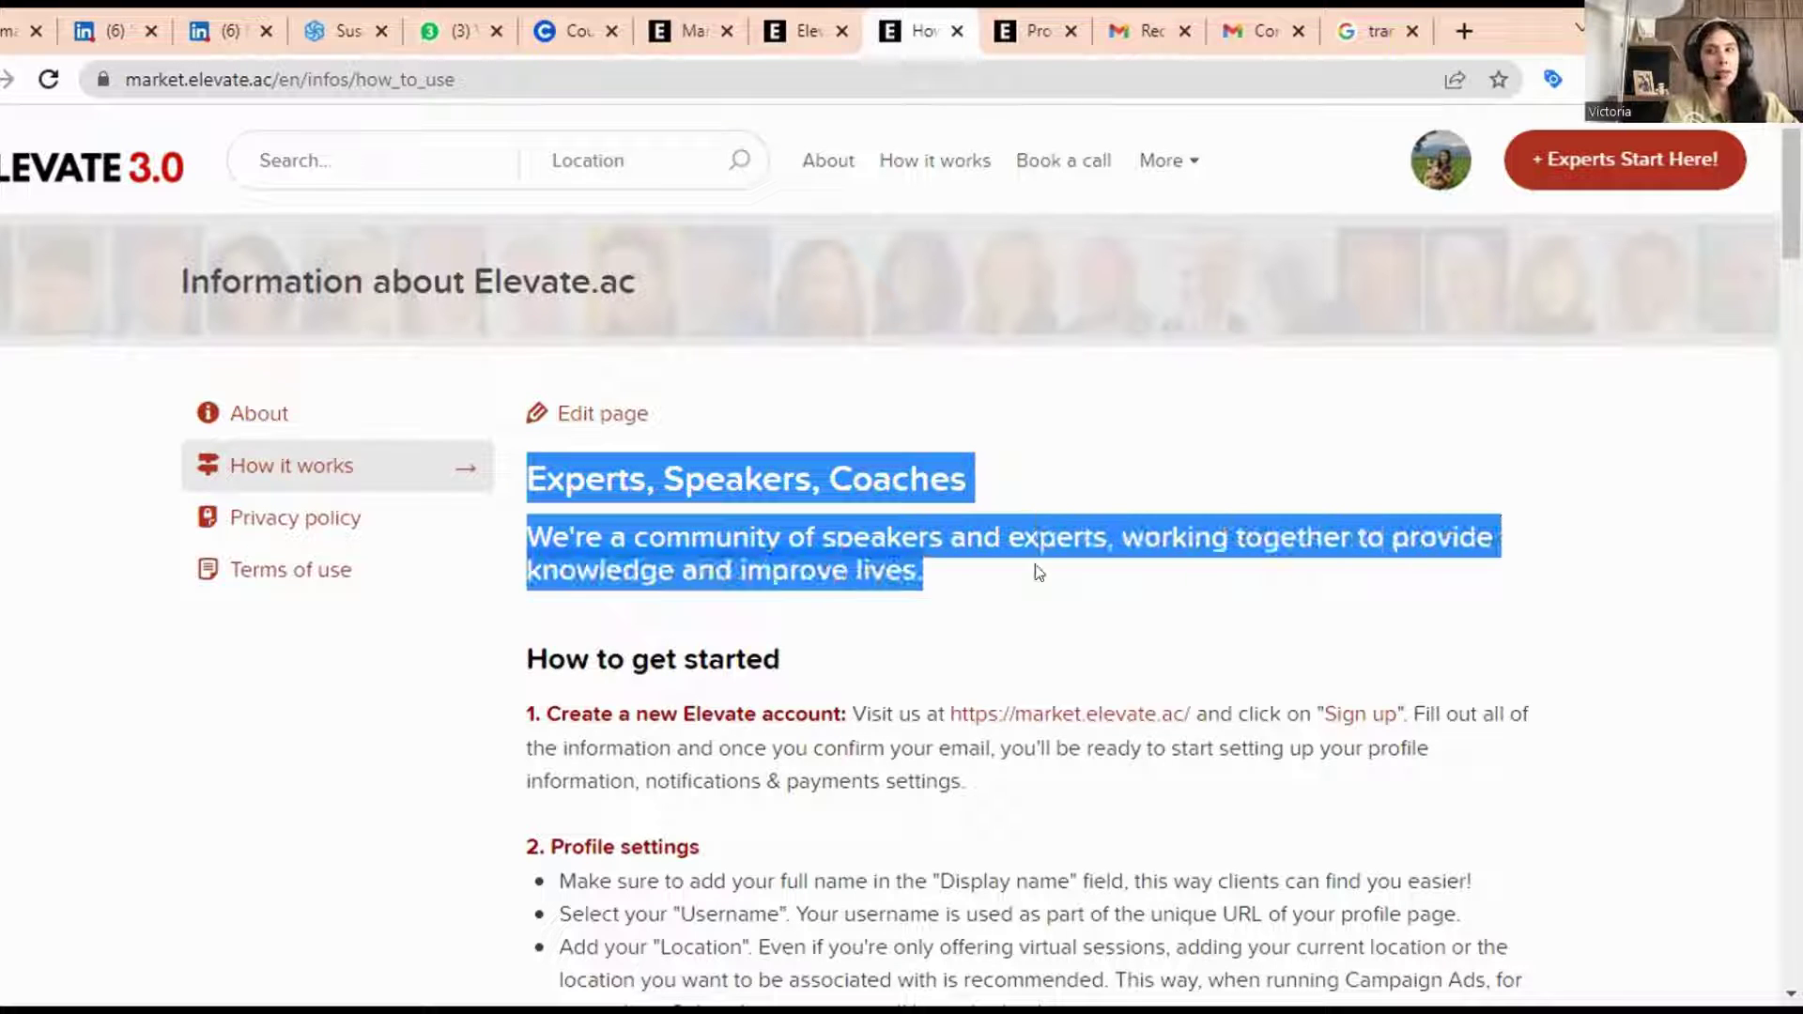
{"action": "left_click", "coordinate": [1040, 579]}
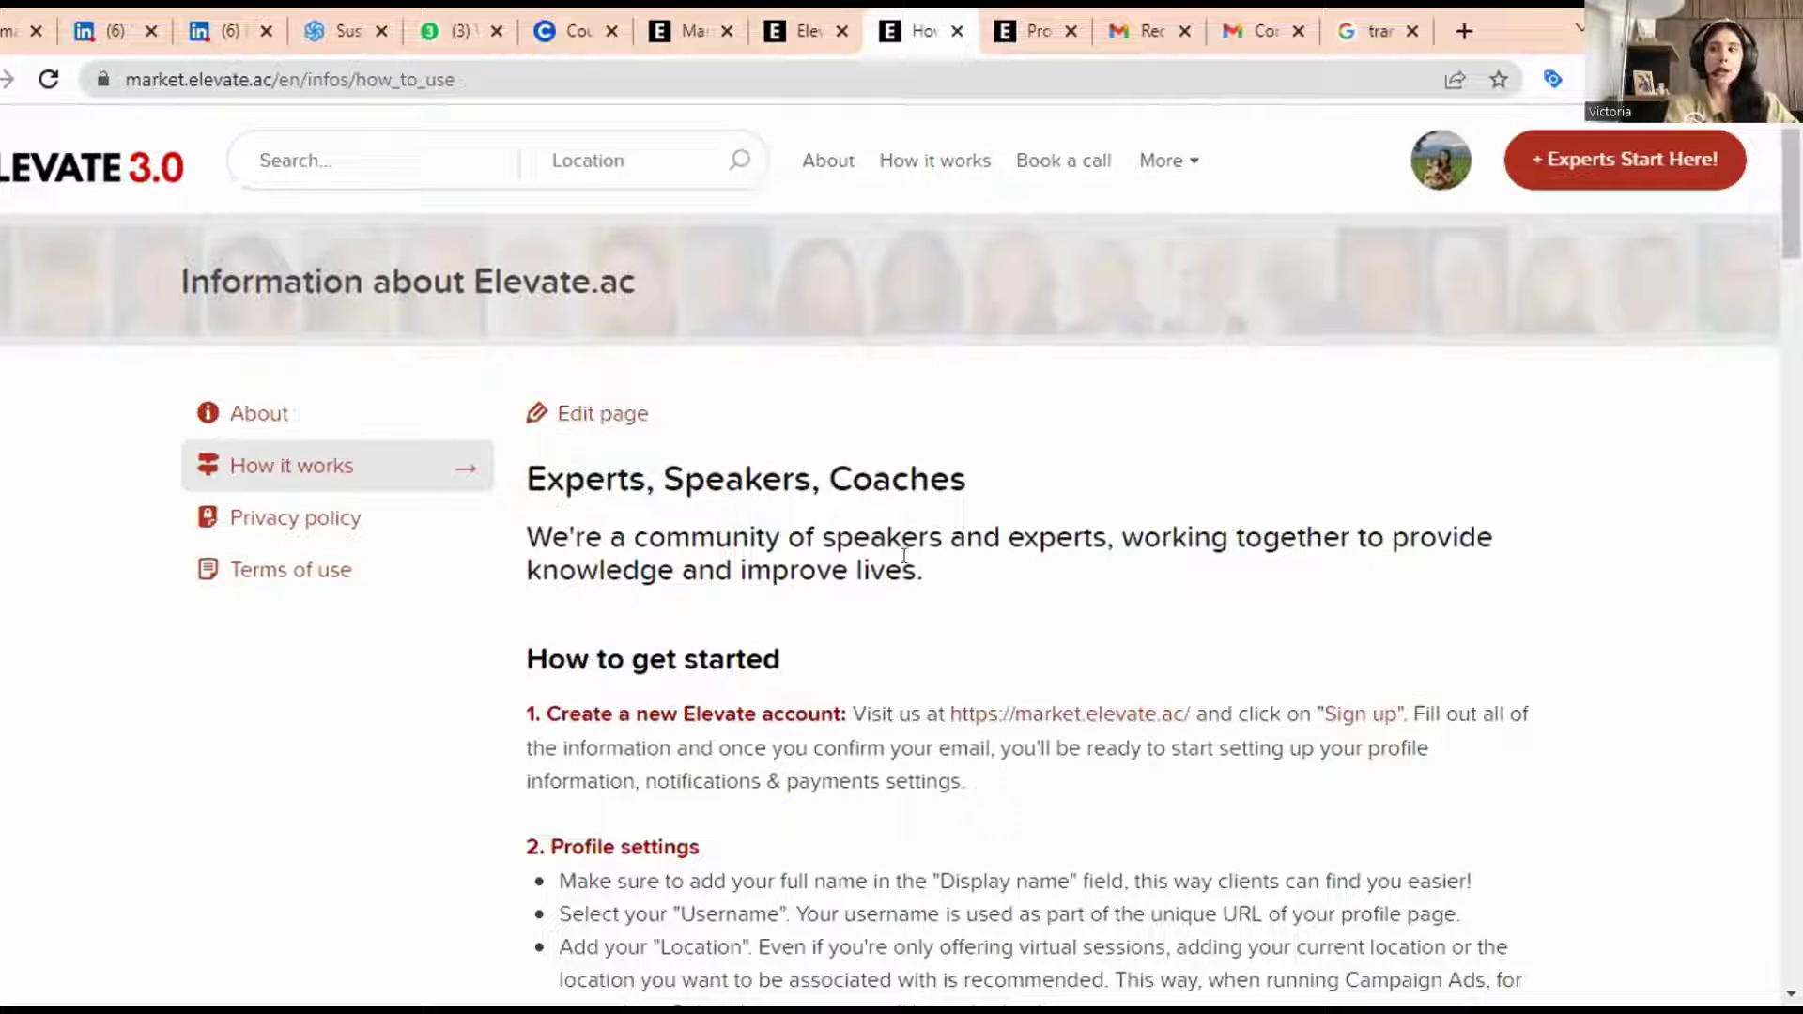
- Set Country of residence to Australia on Settings > Payments and scroll the revealed address fields
{"action": "left_click", "coordinate": [815, 15]}
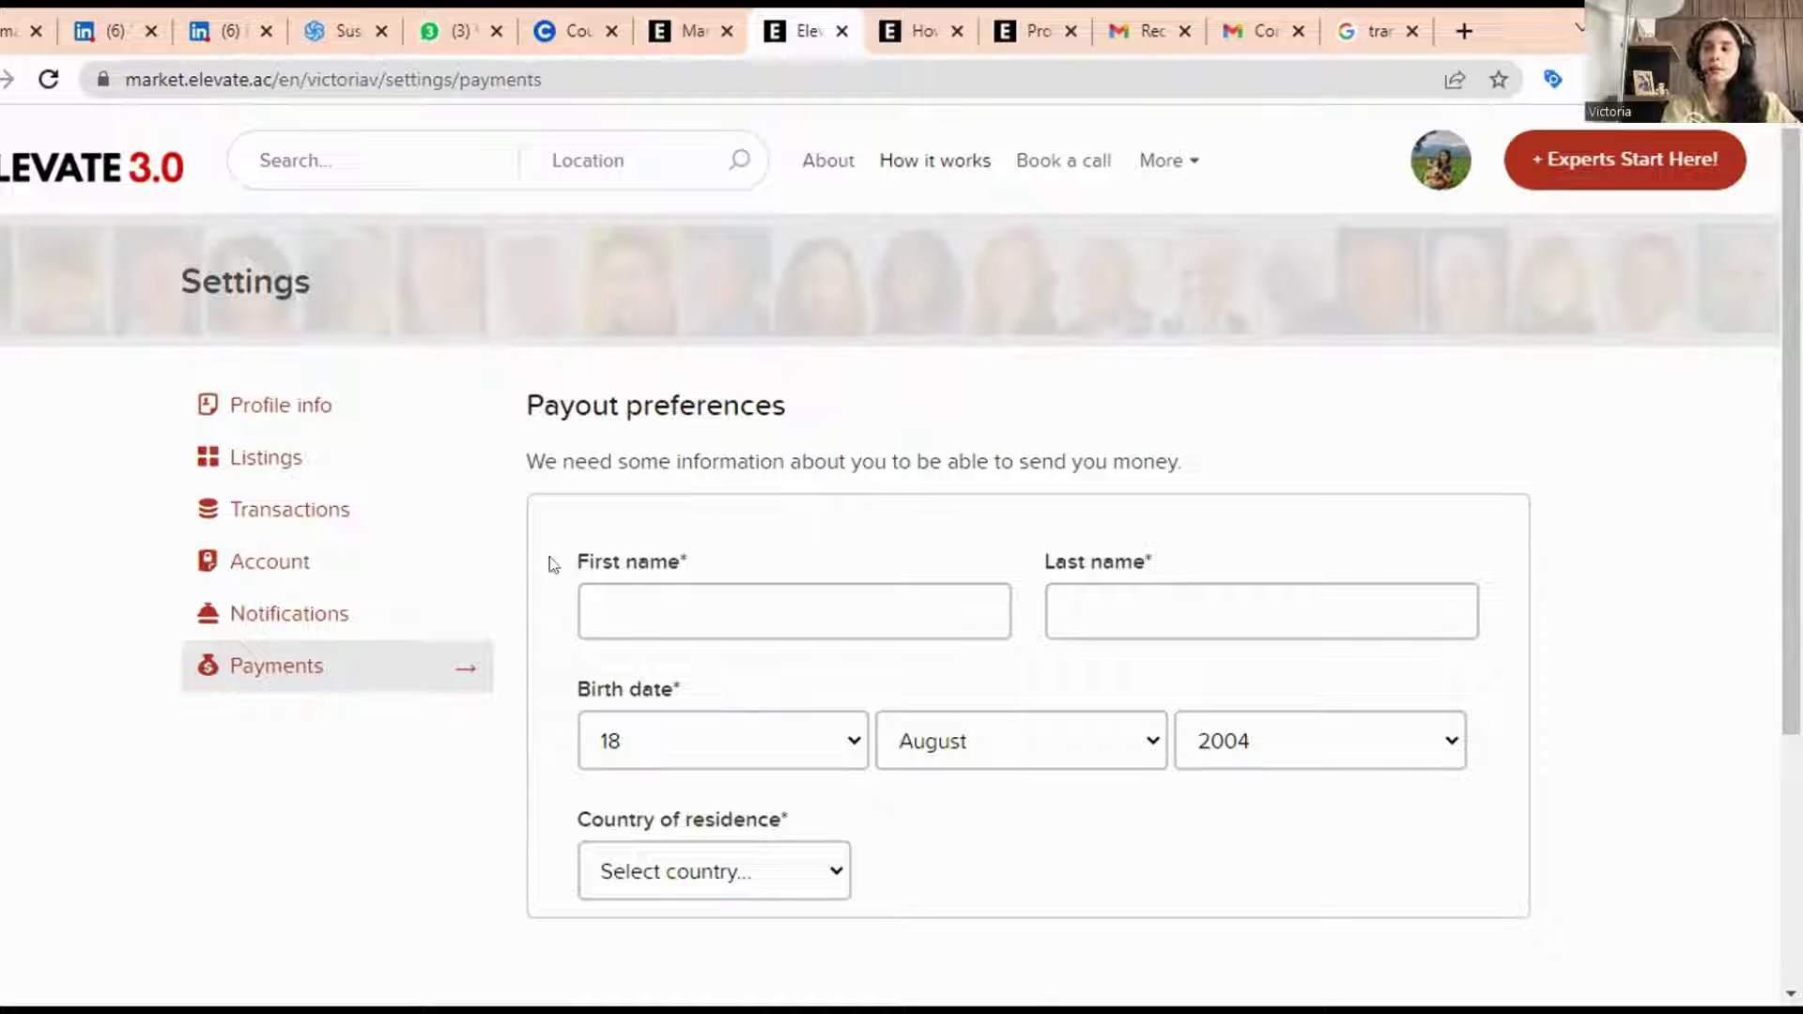
{"action": "scroll", "coordinate": [548, 564], "scroll_direction": "down", "scroll_amount": 1}
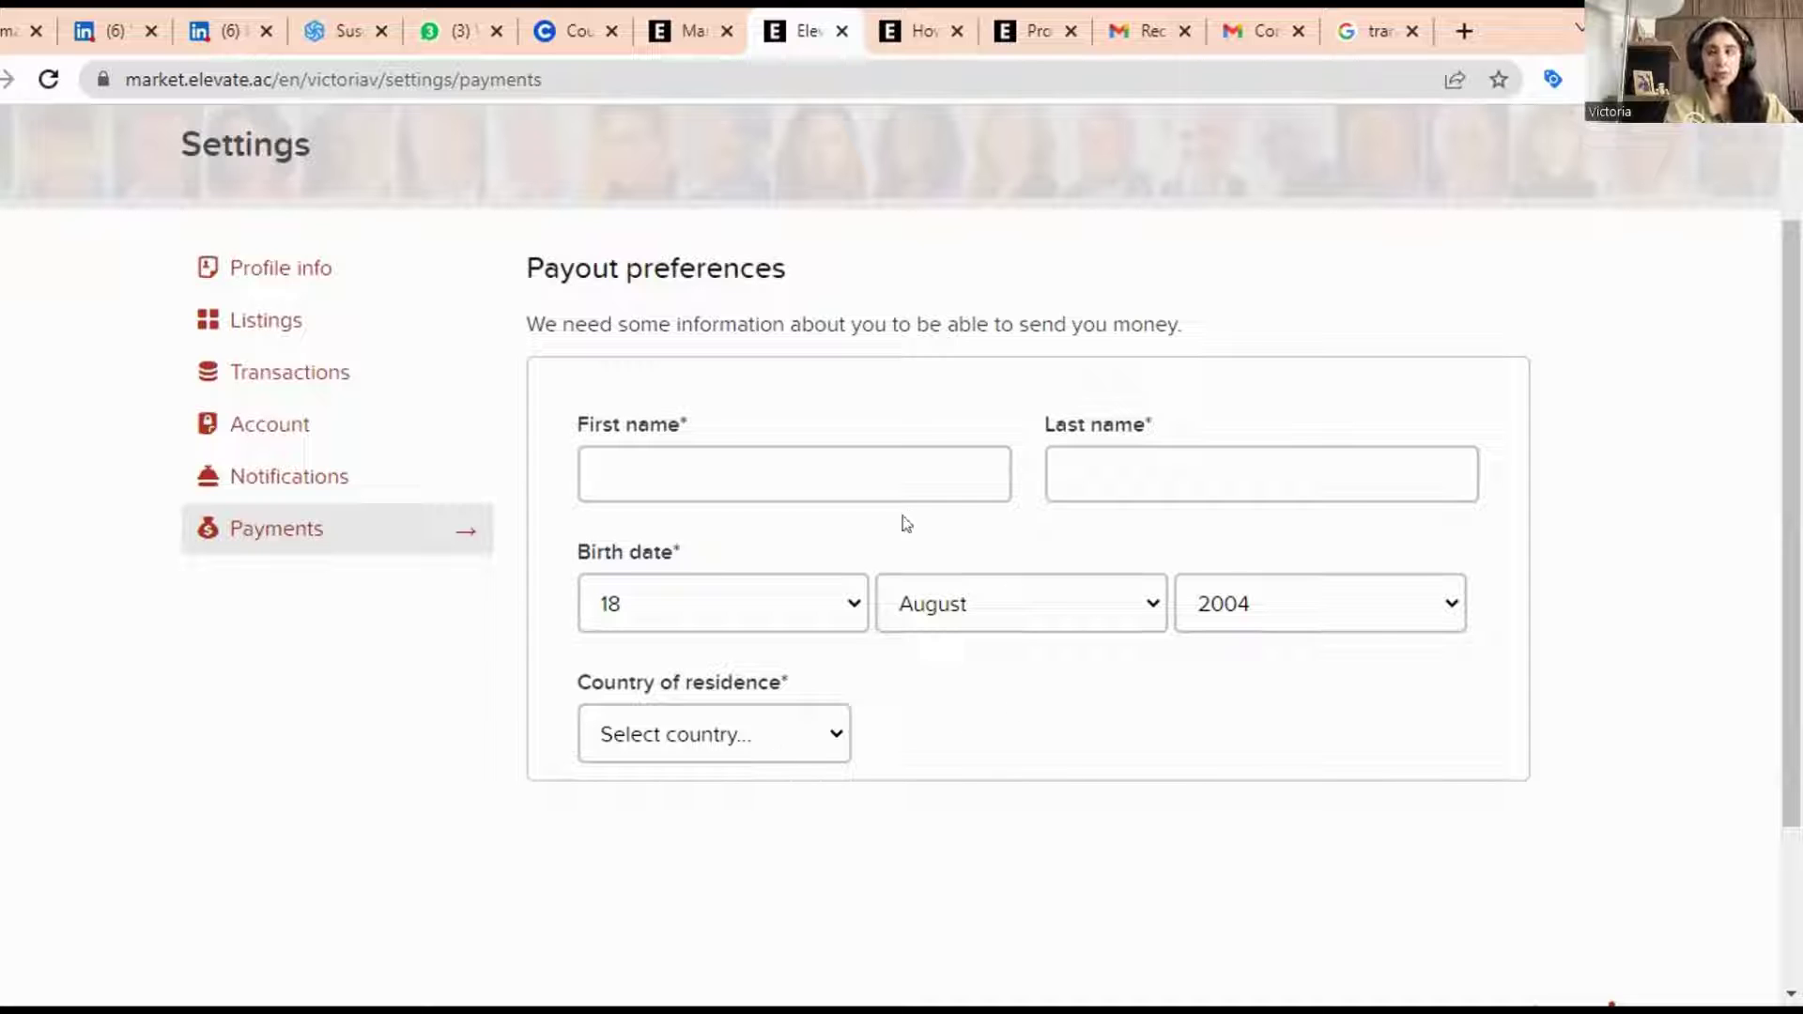
{"action": "left_click", "coordinate": [777, 738]}
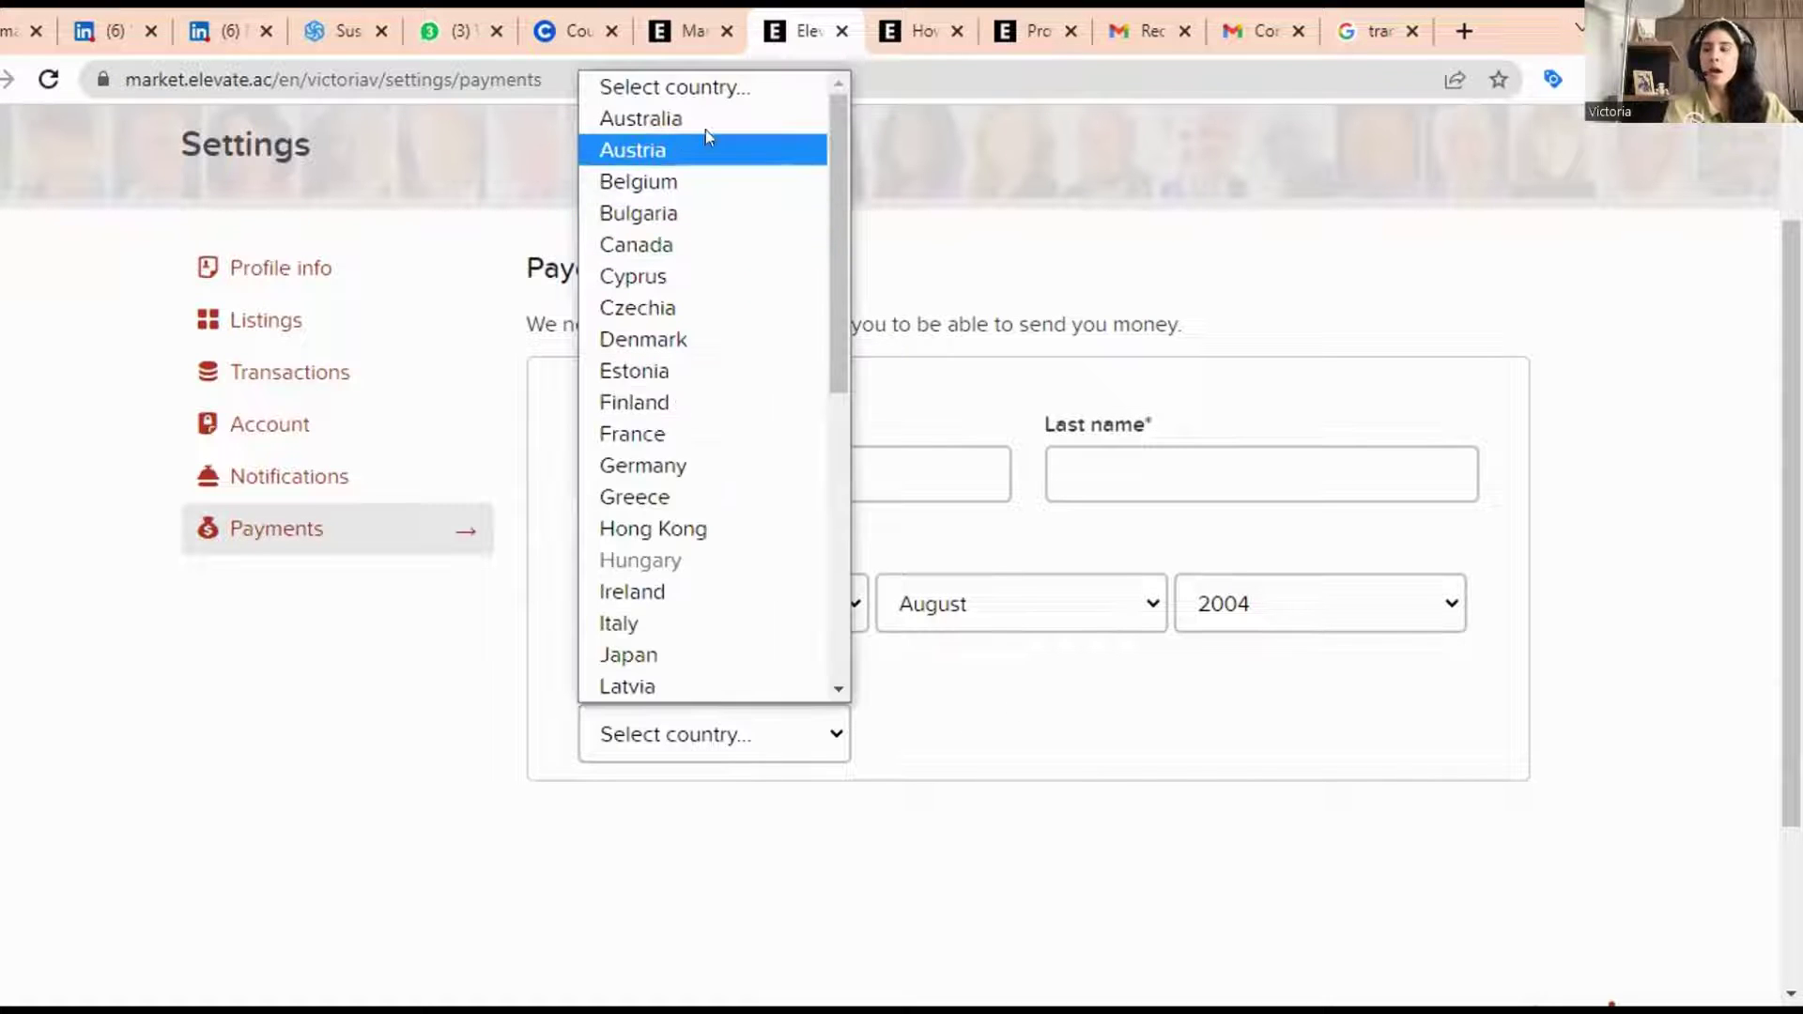
{"action": "left_click", "coordinate": [708, 116]}
{"action": "scroll", "coordinate": [604, 562], "scroll_direction": "down", "scroll_amount": 10}
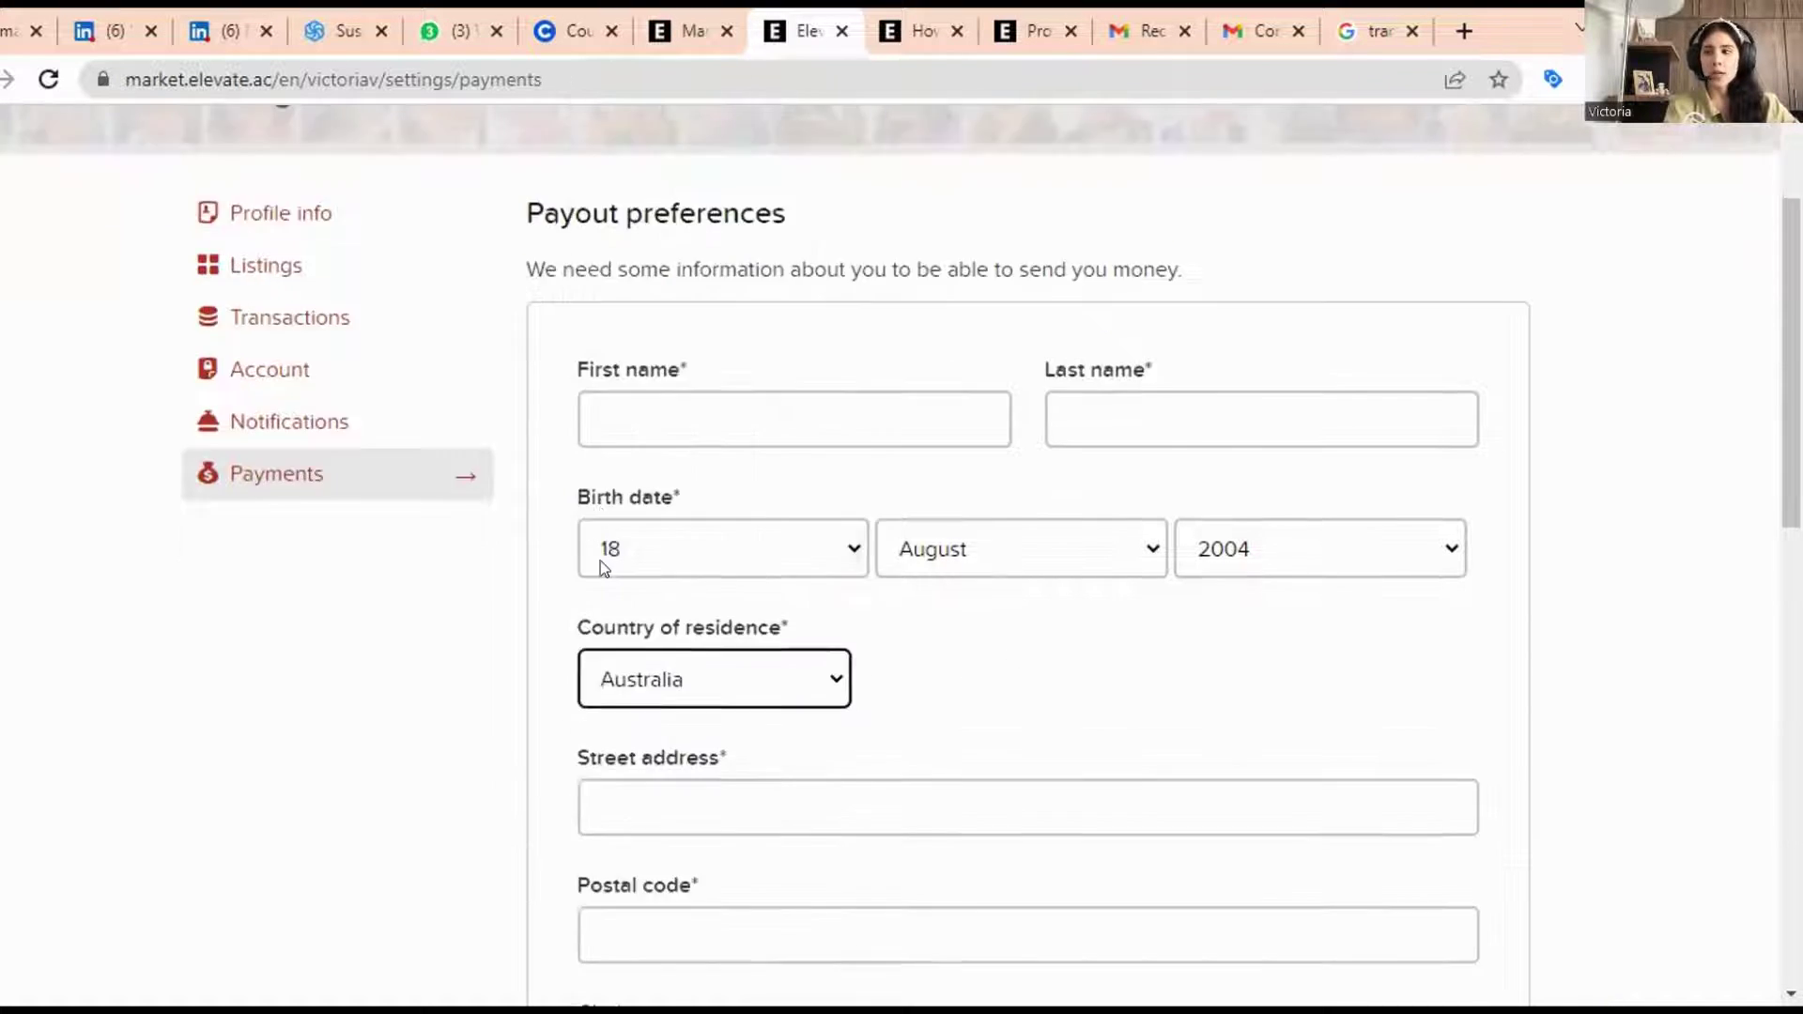
{"action": "scroll", "coordinate": [638, 600], "scroll_direction": "down", "scroll_amount": 2}
{"action": "scroll", "coordinate": [680, 640], "scroll_direction": "up", "scroll_amount": 10}
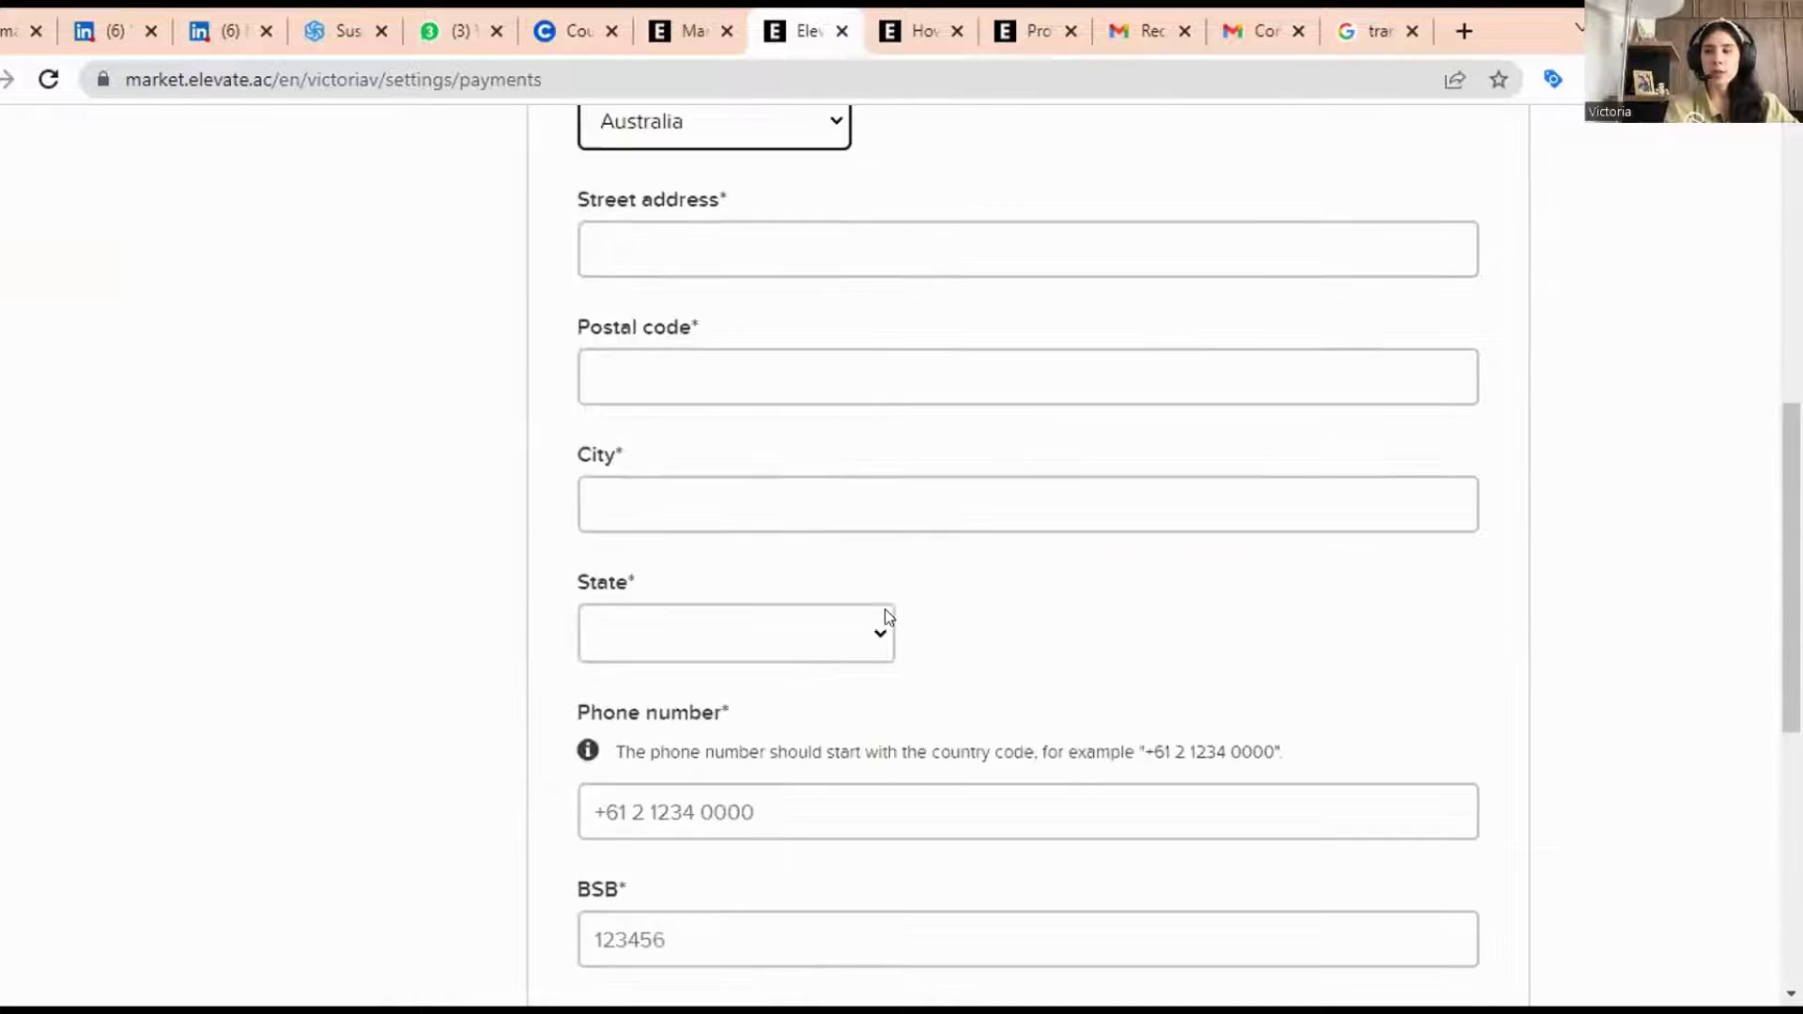
- Browse the country list while keeping Australia, then show the payout.JPG bank-details success screenshot
{"action": "left_click", "coordinate": [813, 549]}
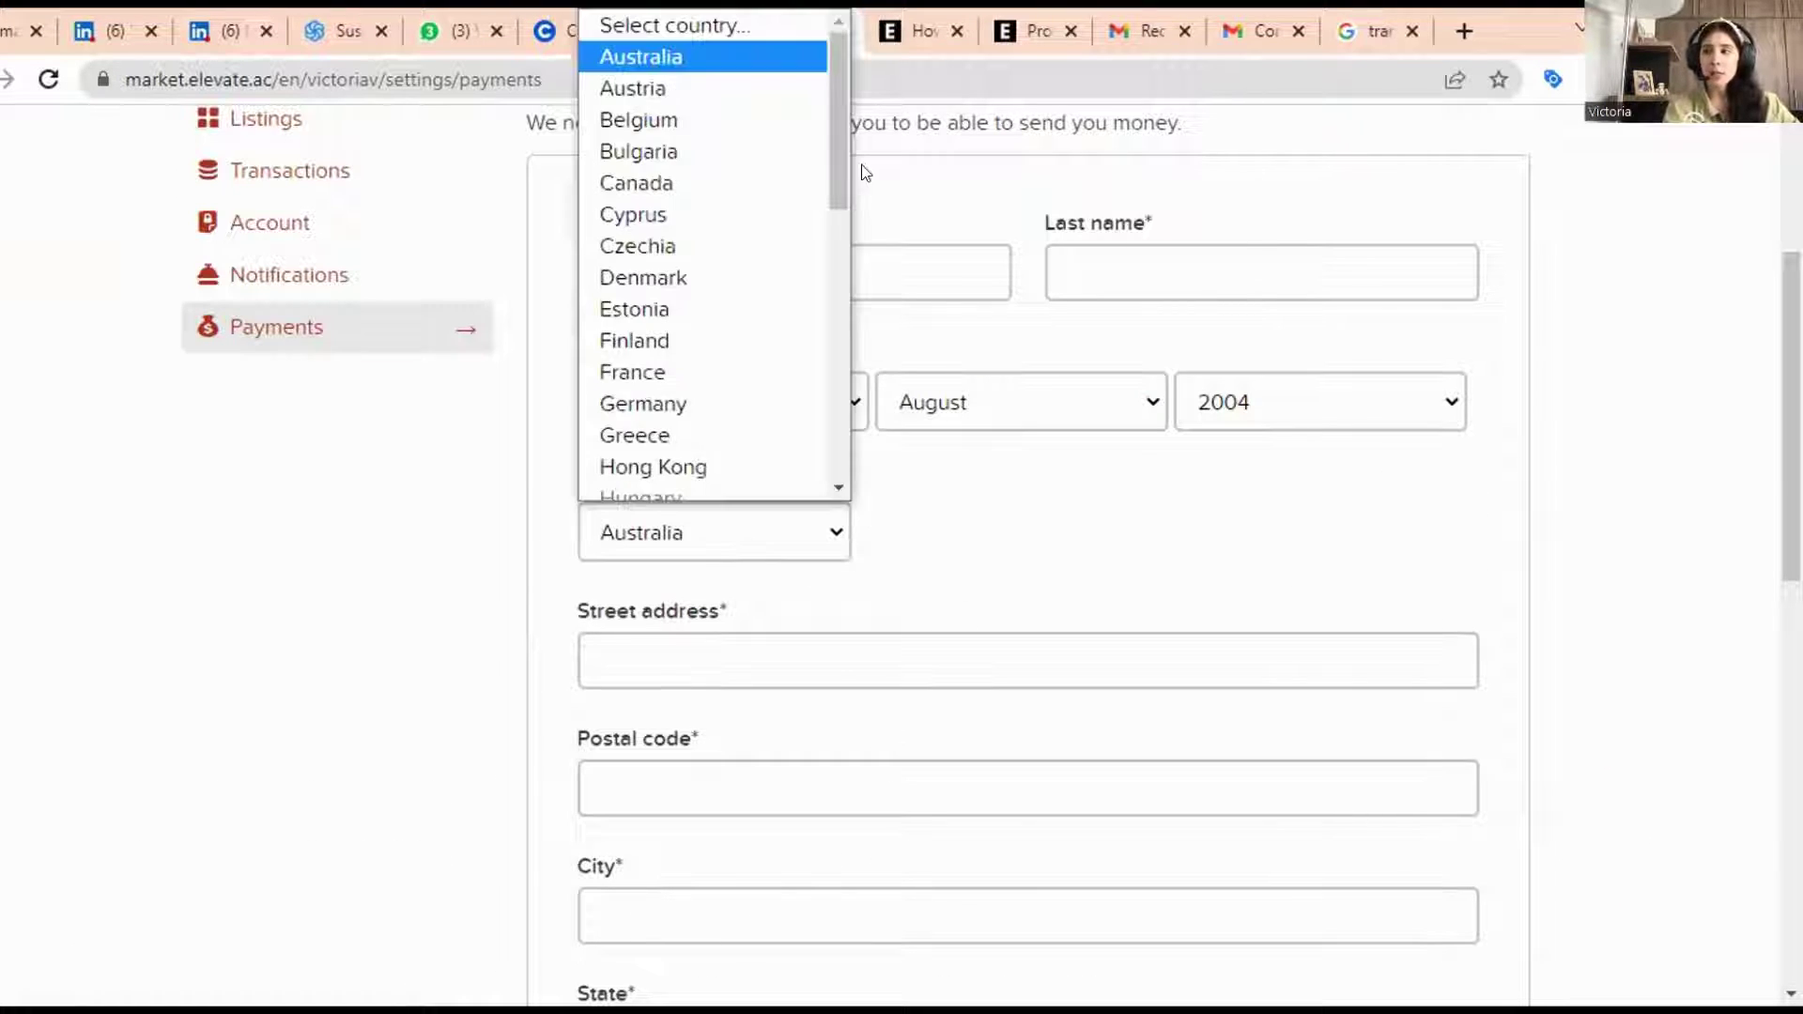
{"action": "left_click_drag", "start_coordinate": [834, 185], "coordinate": [821, 466]}
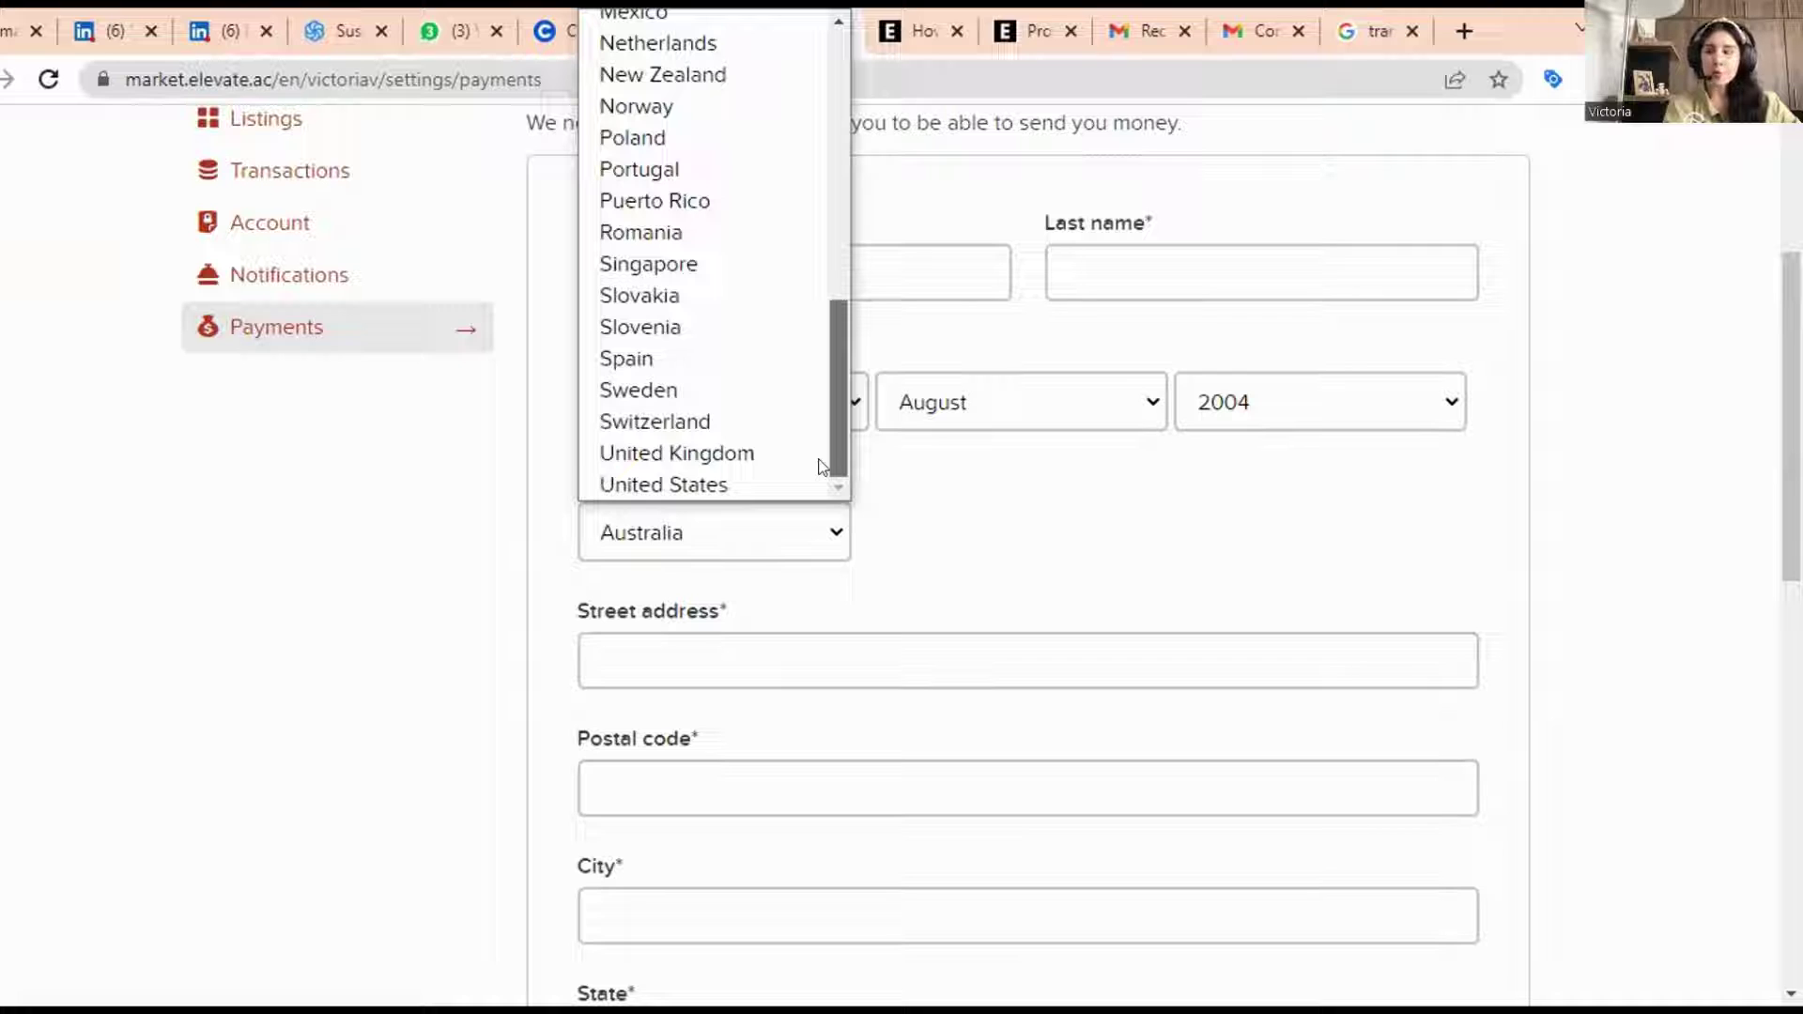
{"action": "scroll", "coordinate": [706, 451], "scroll_direction": "up", "scroll_amount": 3}
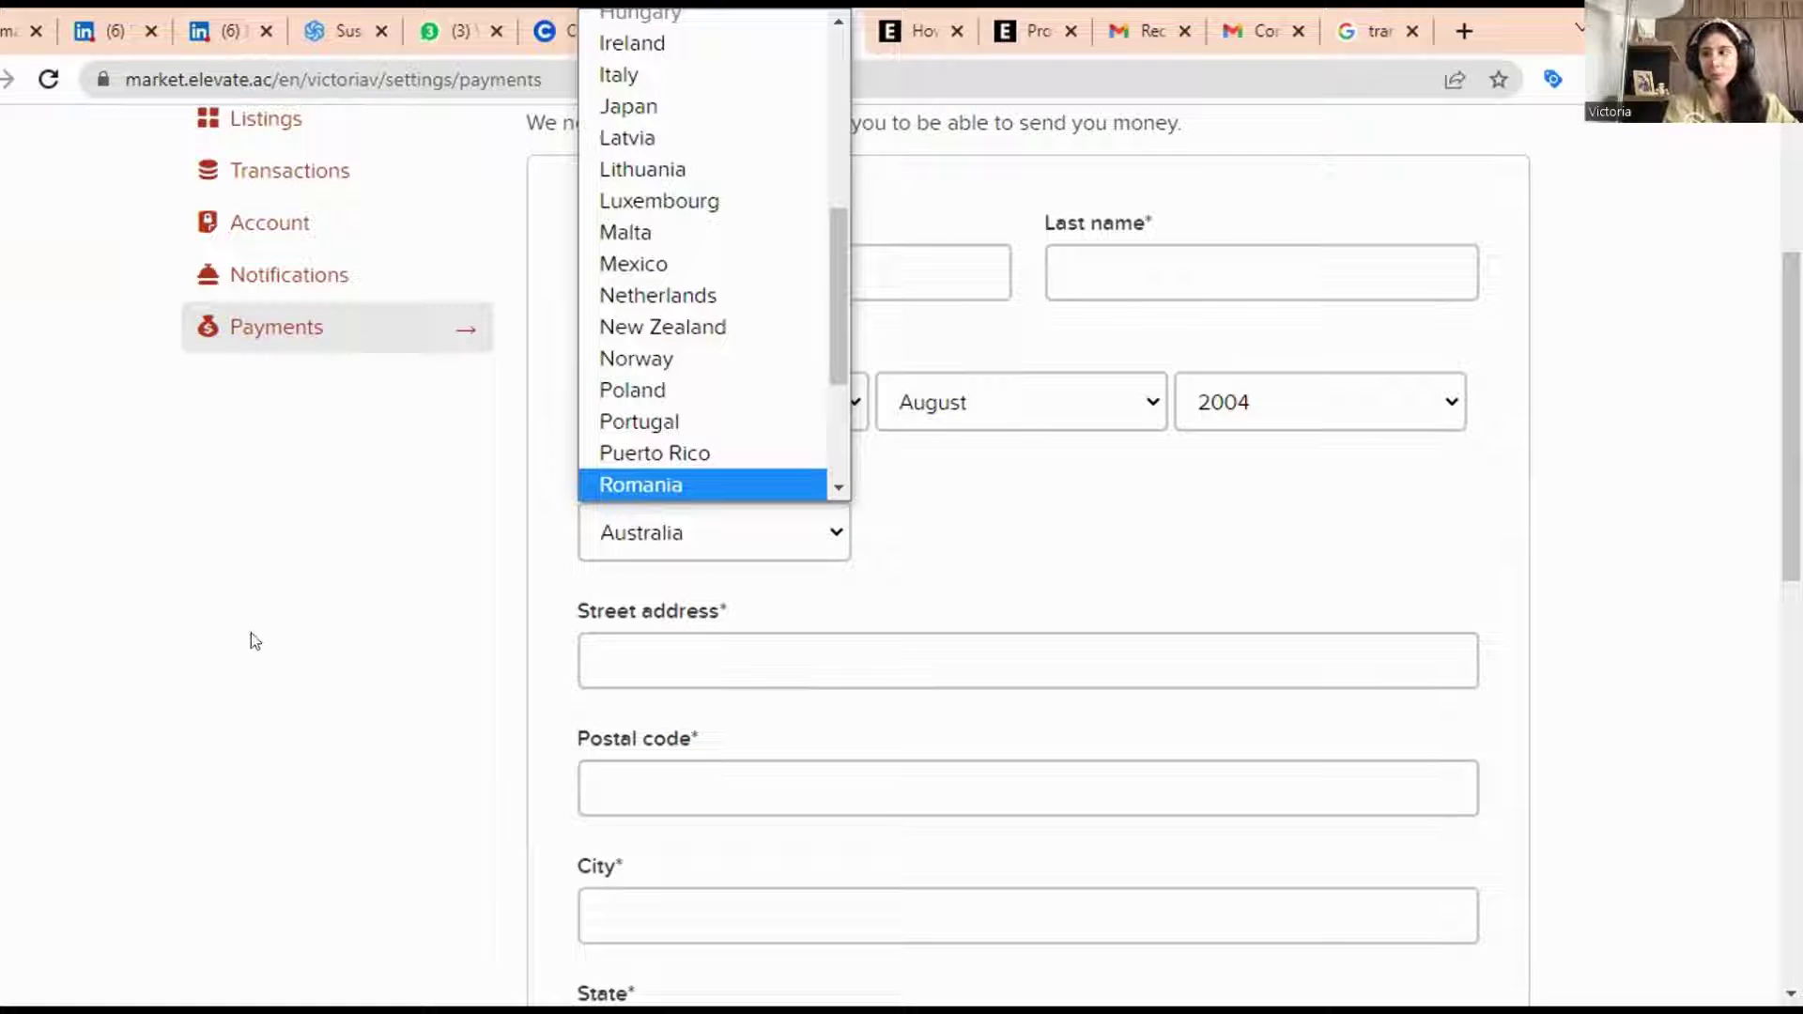
{"action": "left_click", "coordinate": [288, 616]}
{"action": "scroll", "coordinate": [748, 398], "scroll_direction": "down", "scroll_amount": 7}
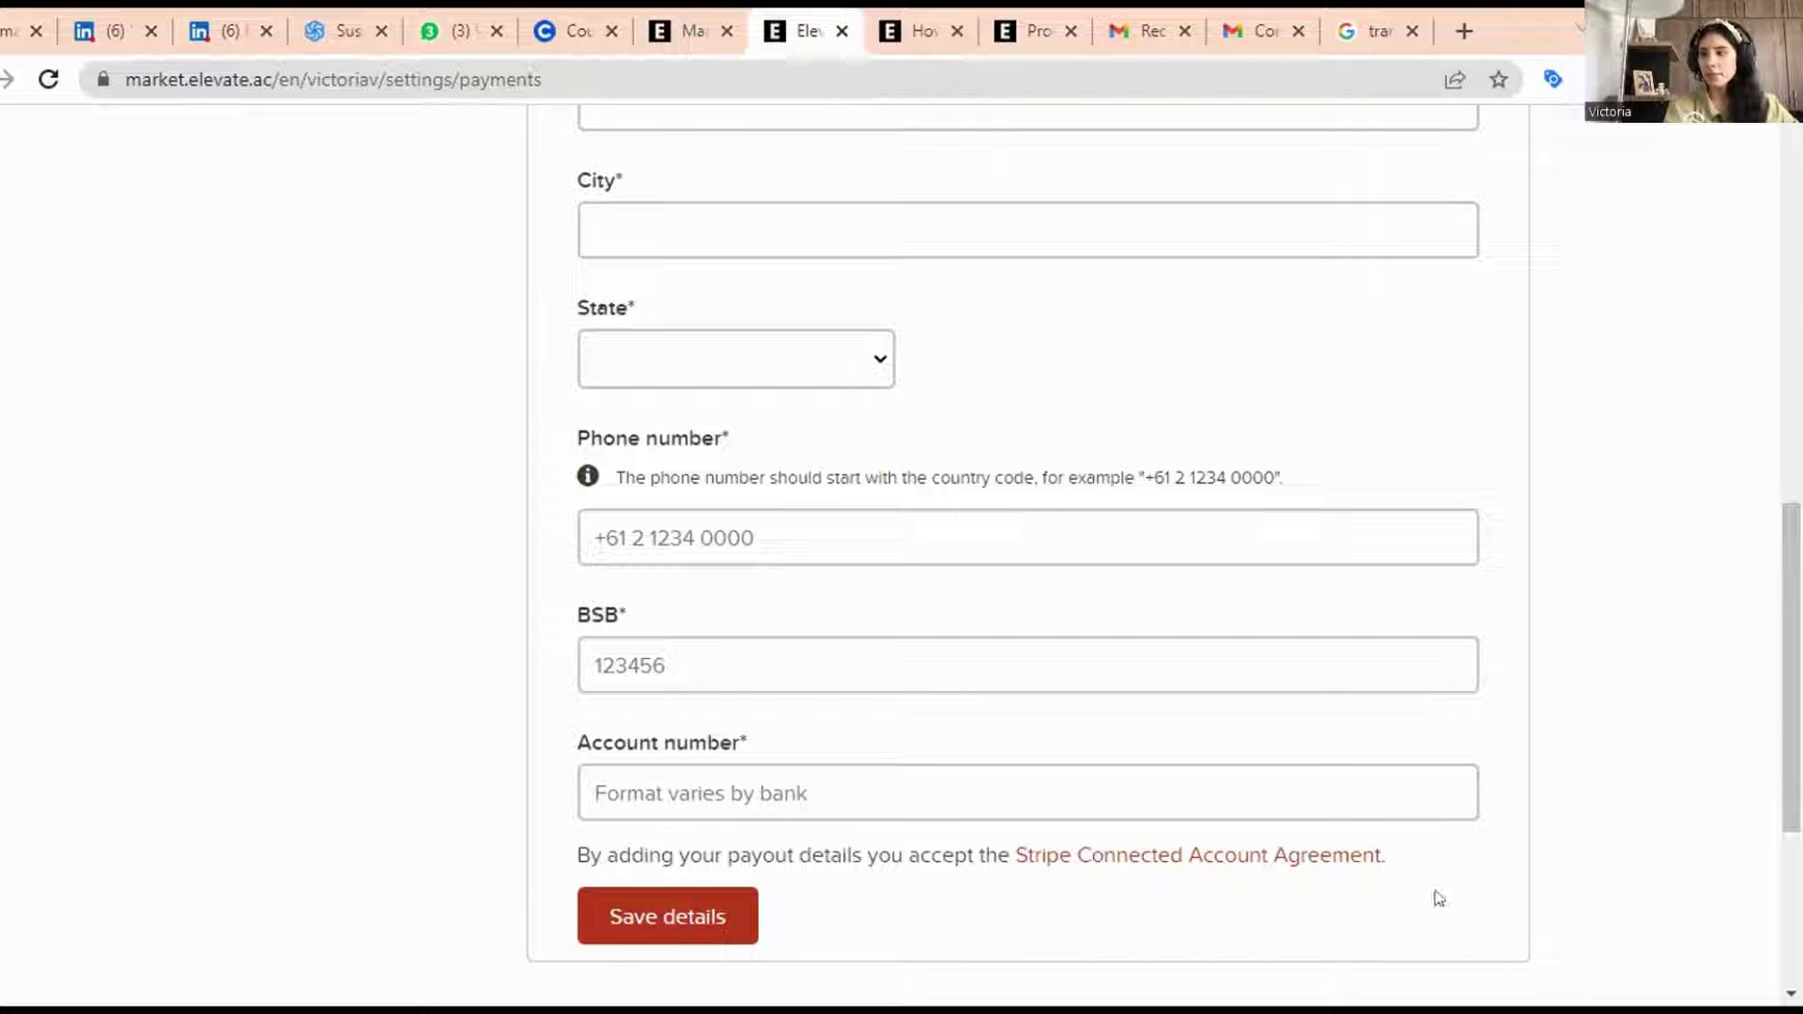
{"action": "key", "text": "alt+Tab"}
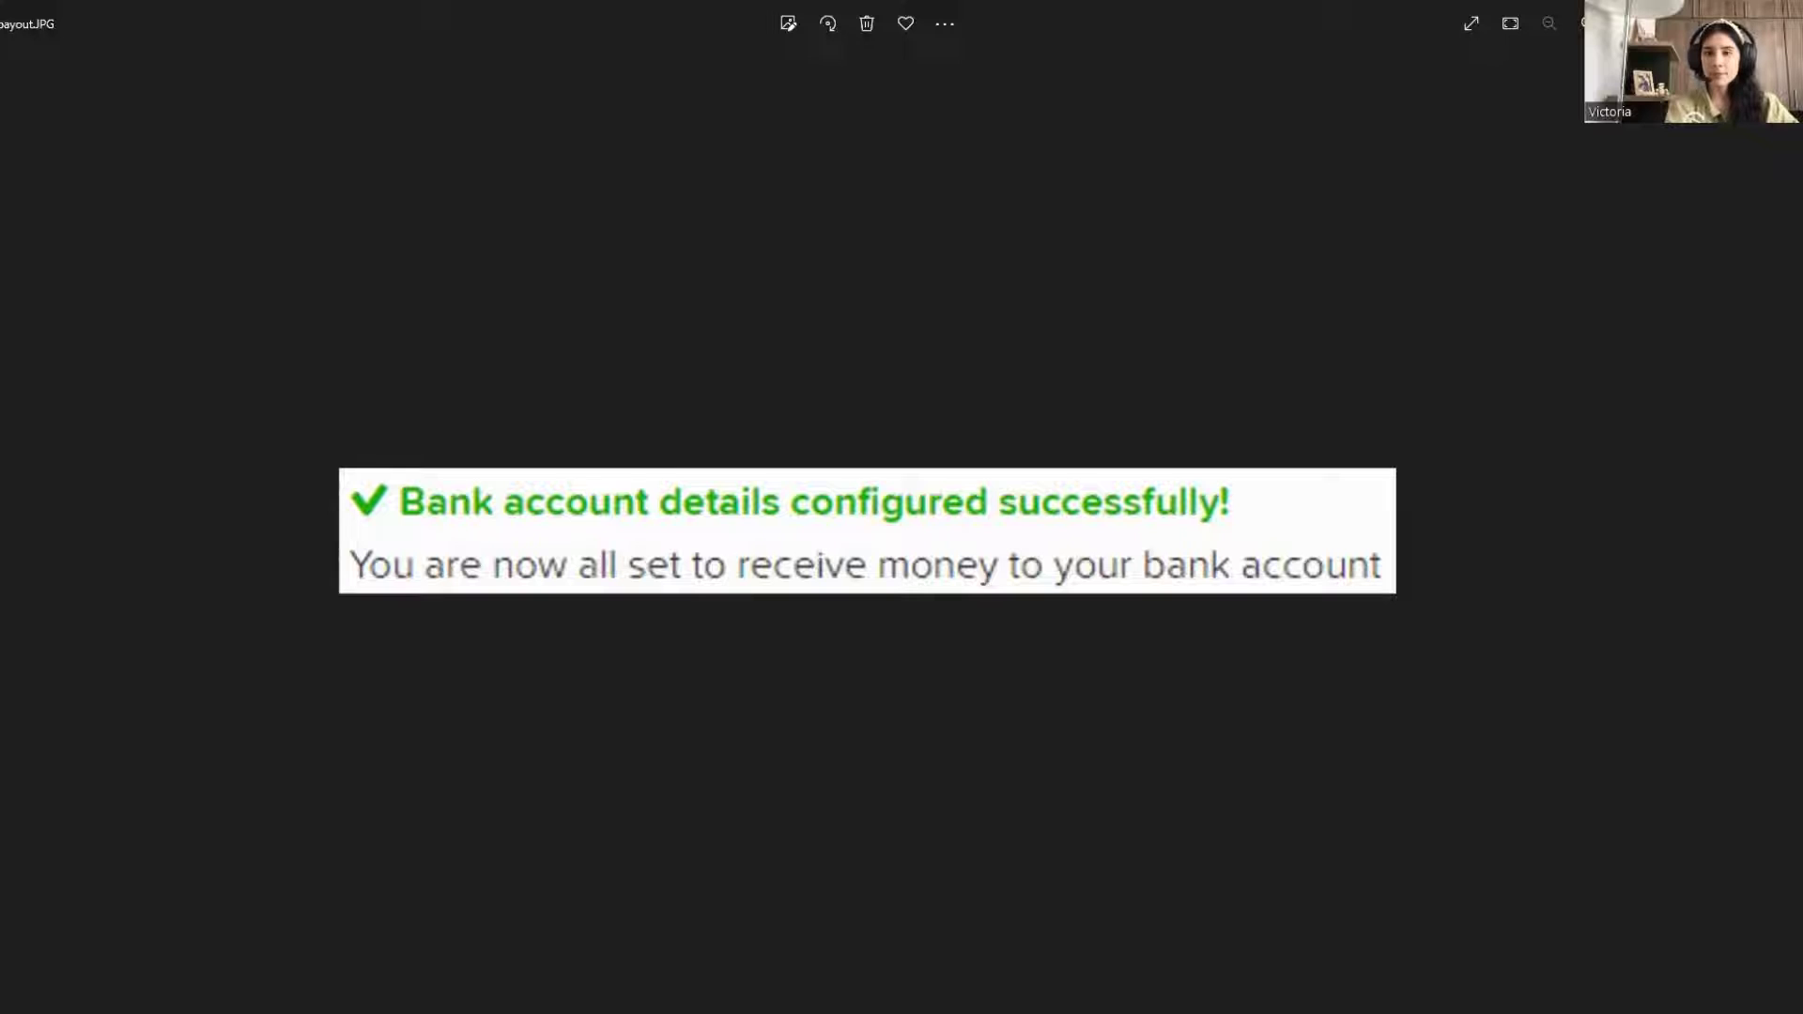
- Leave the payout.JPG photo viewer and return to the Elevate marketplace in Chrome
{"action": "key", "text": "alt+Tab"}
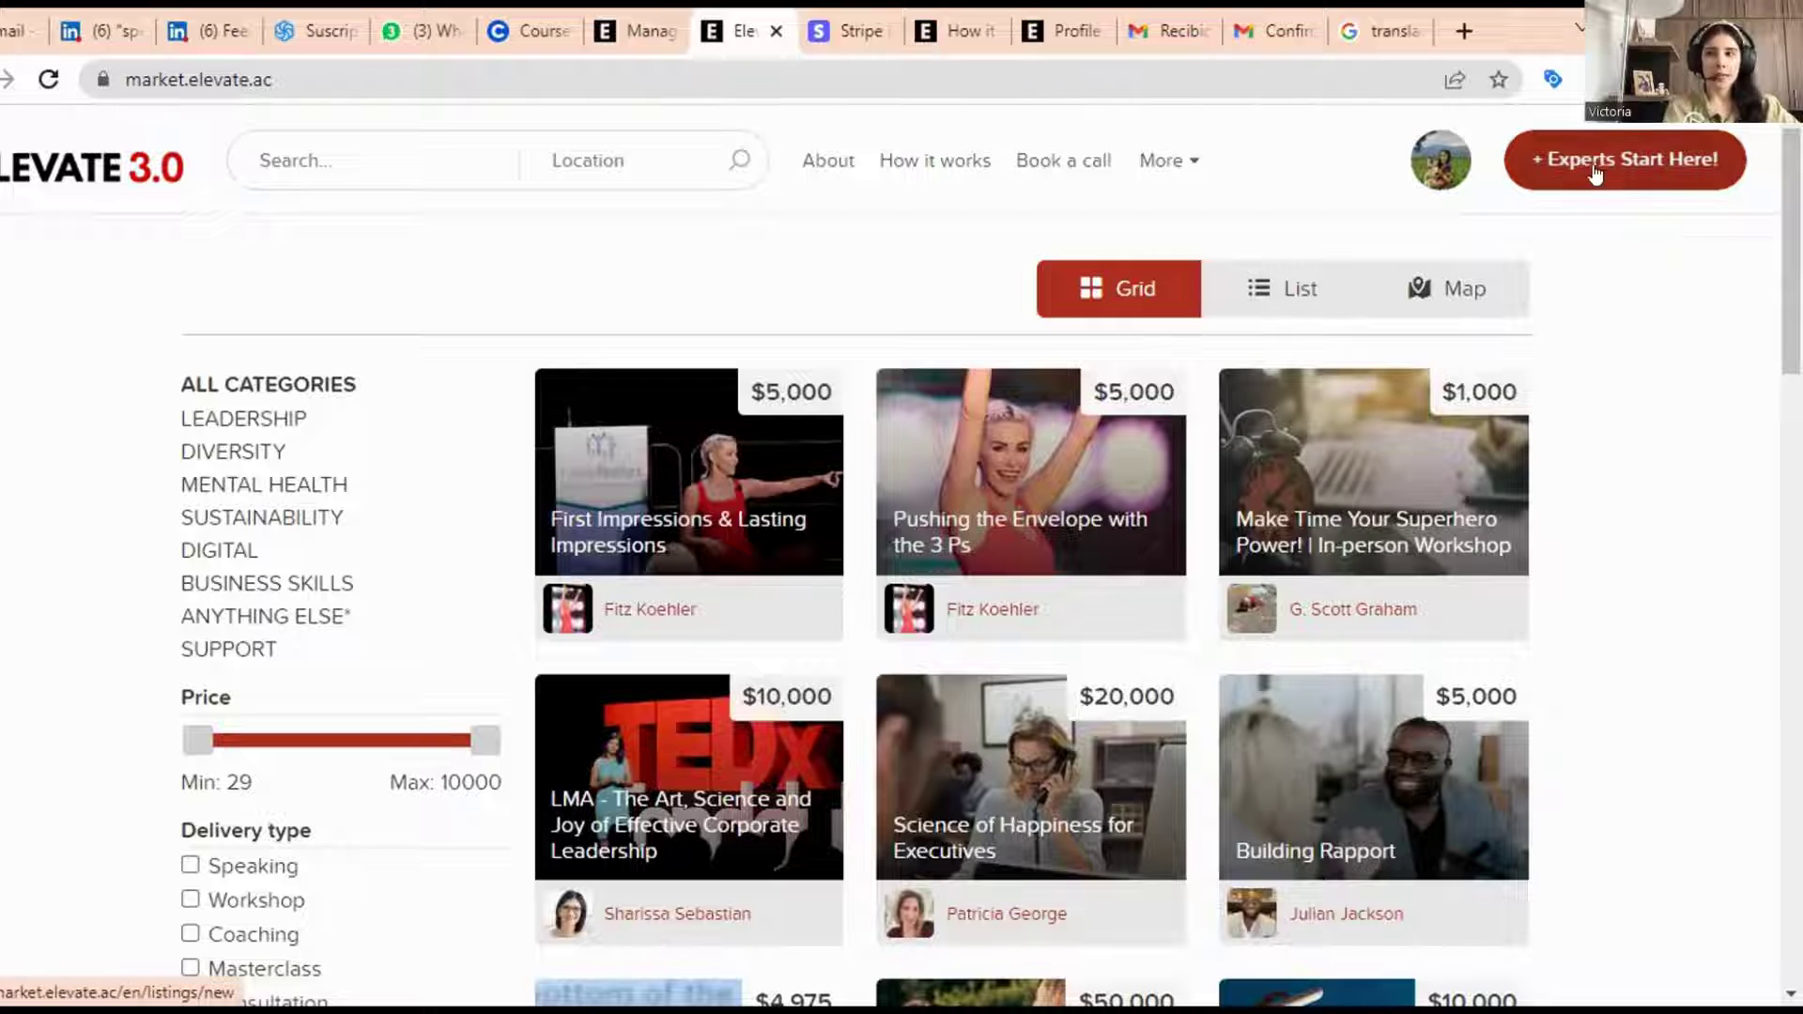
- Start a new listing via '+ Experts Start Here!' and choose Leadership as its category
{"action": "left_click", "coordinate": [1649, 174]}
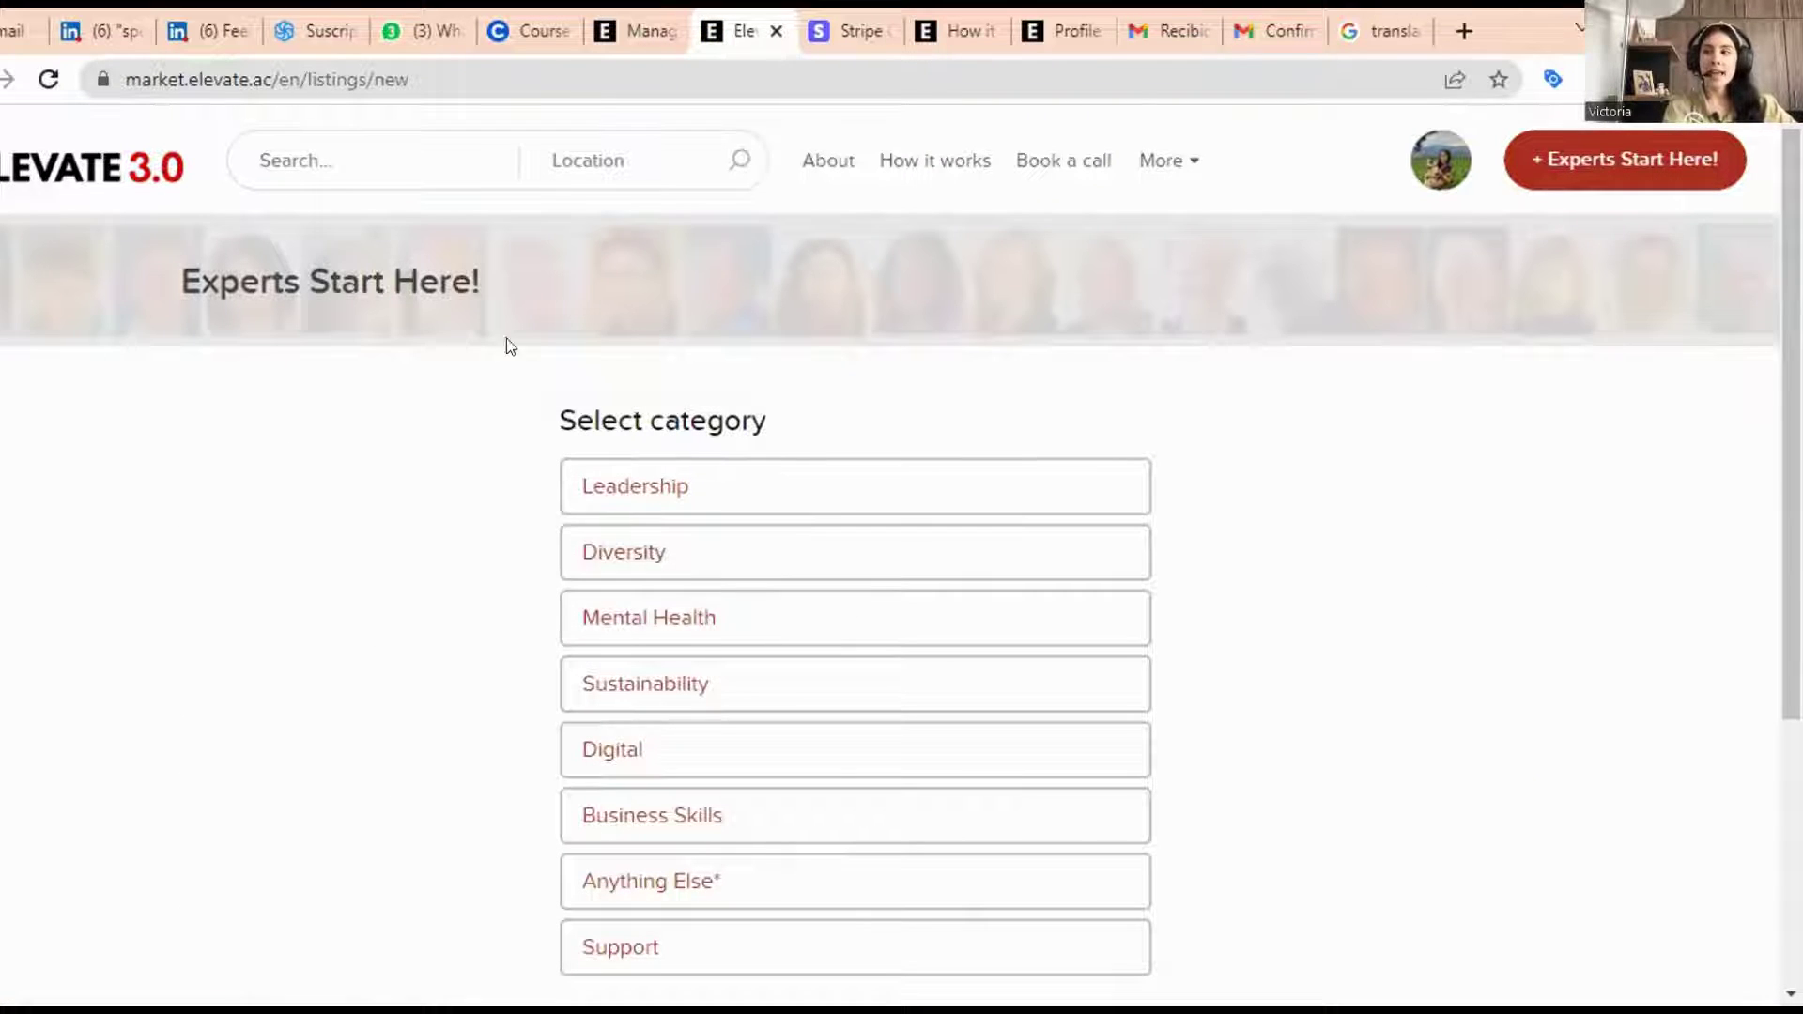
{"action": "scroll", "coordinate": [526, 310], "scroll_direction": "down", "scroll_amount": 1}
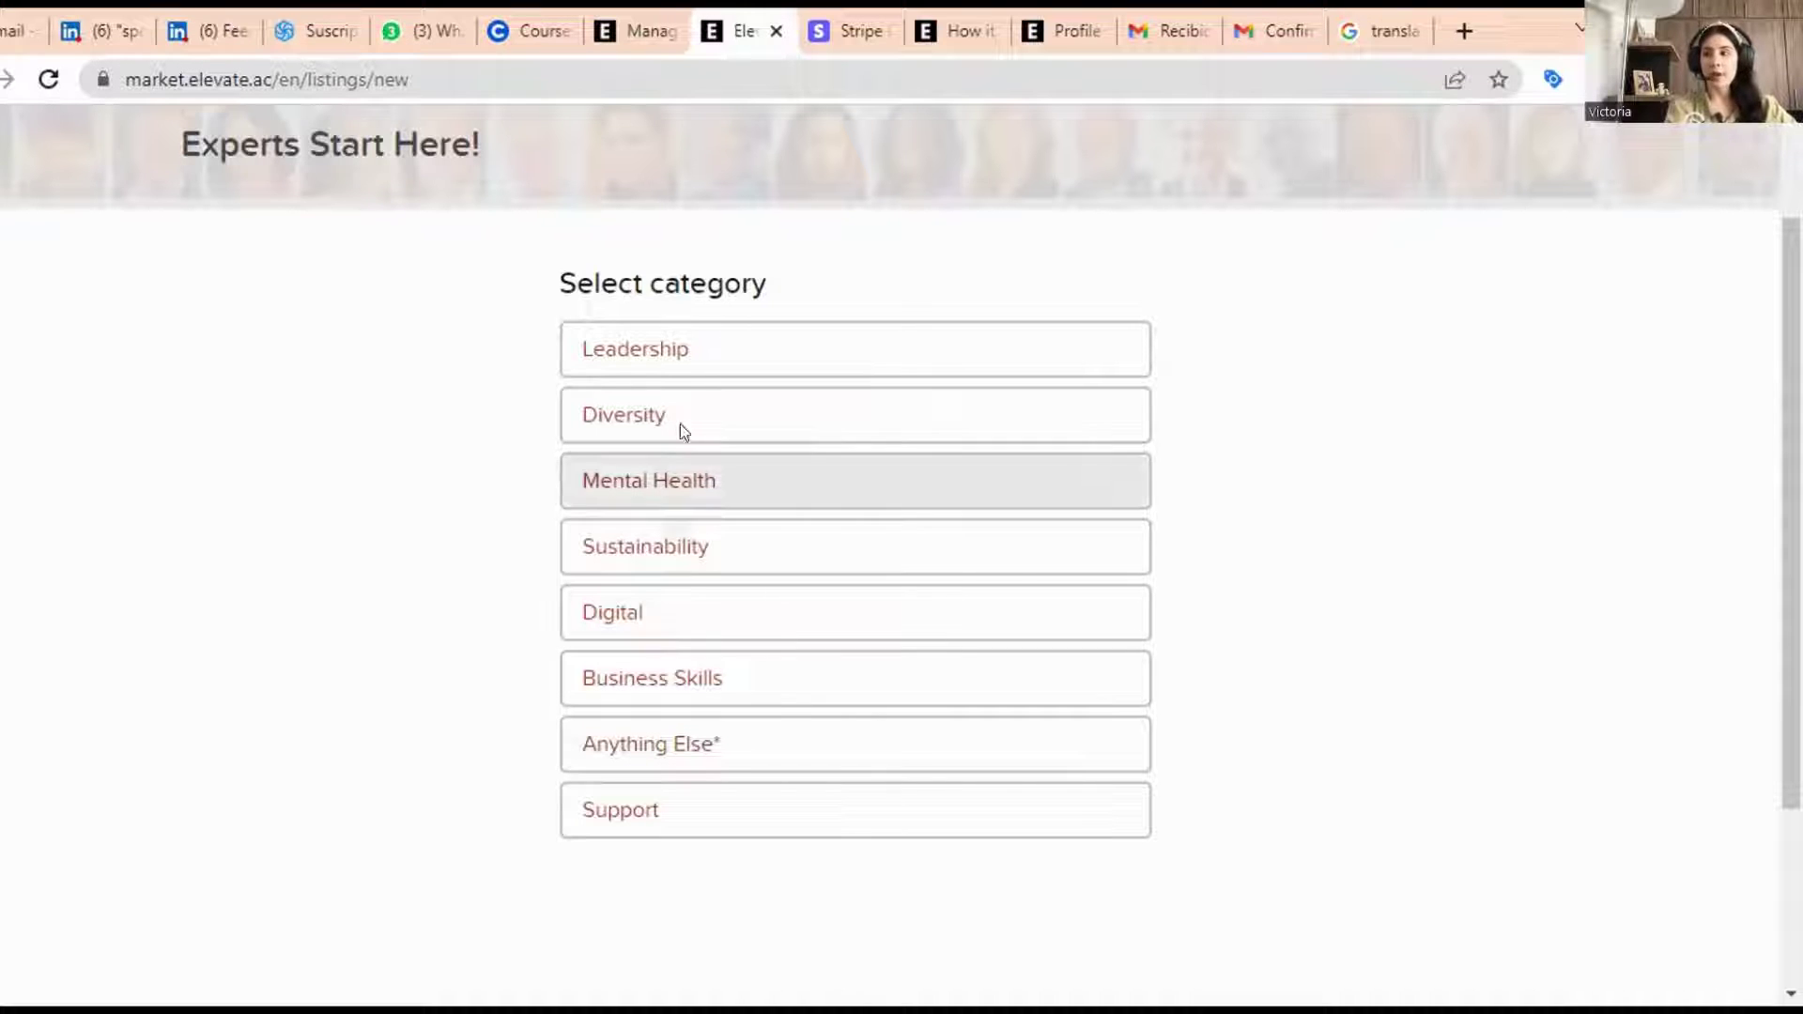
{"action": "left_click", "coordinate": [729, 352]}
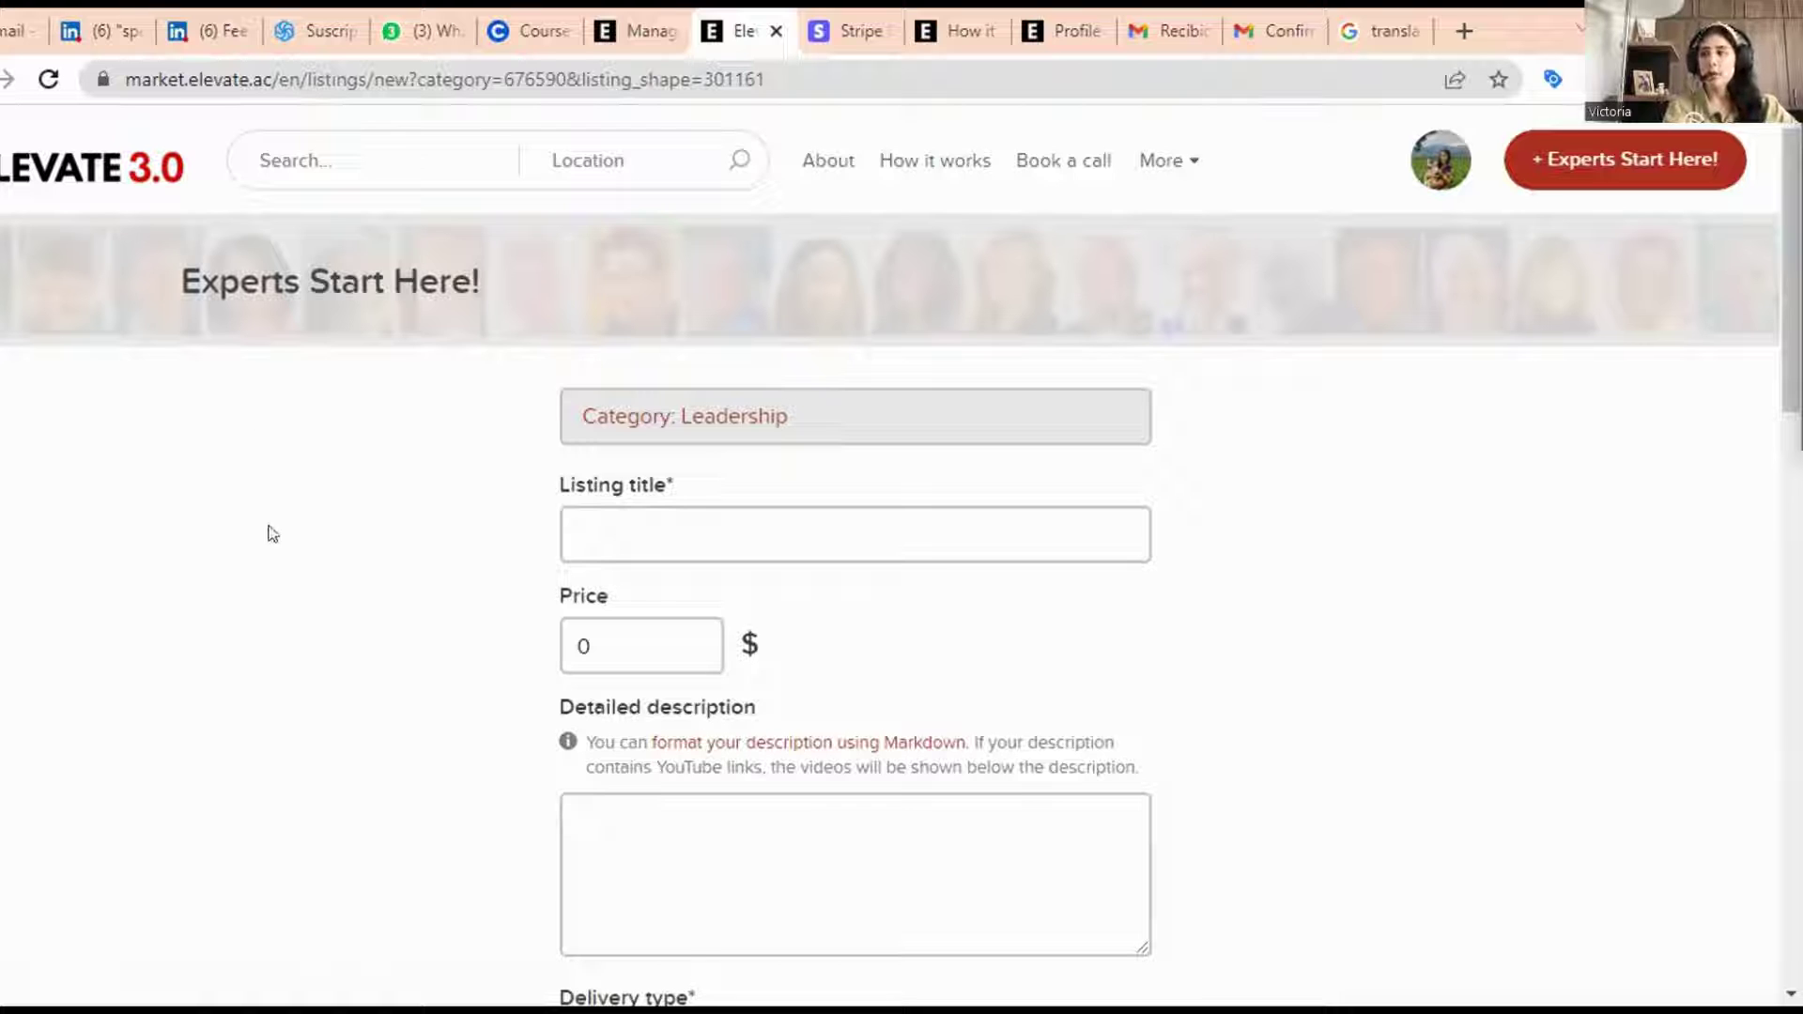
{"action": "scroll", "coordinate": [244, 481], "scroll_direction": "down", "scroll_amount": 1}
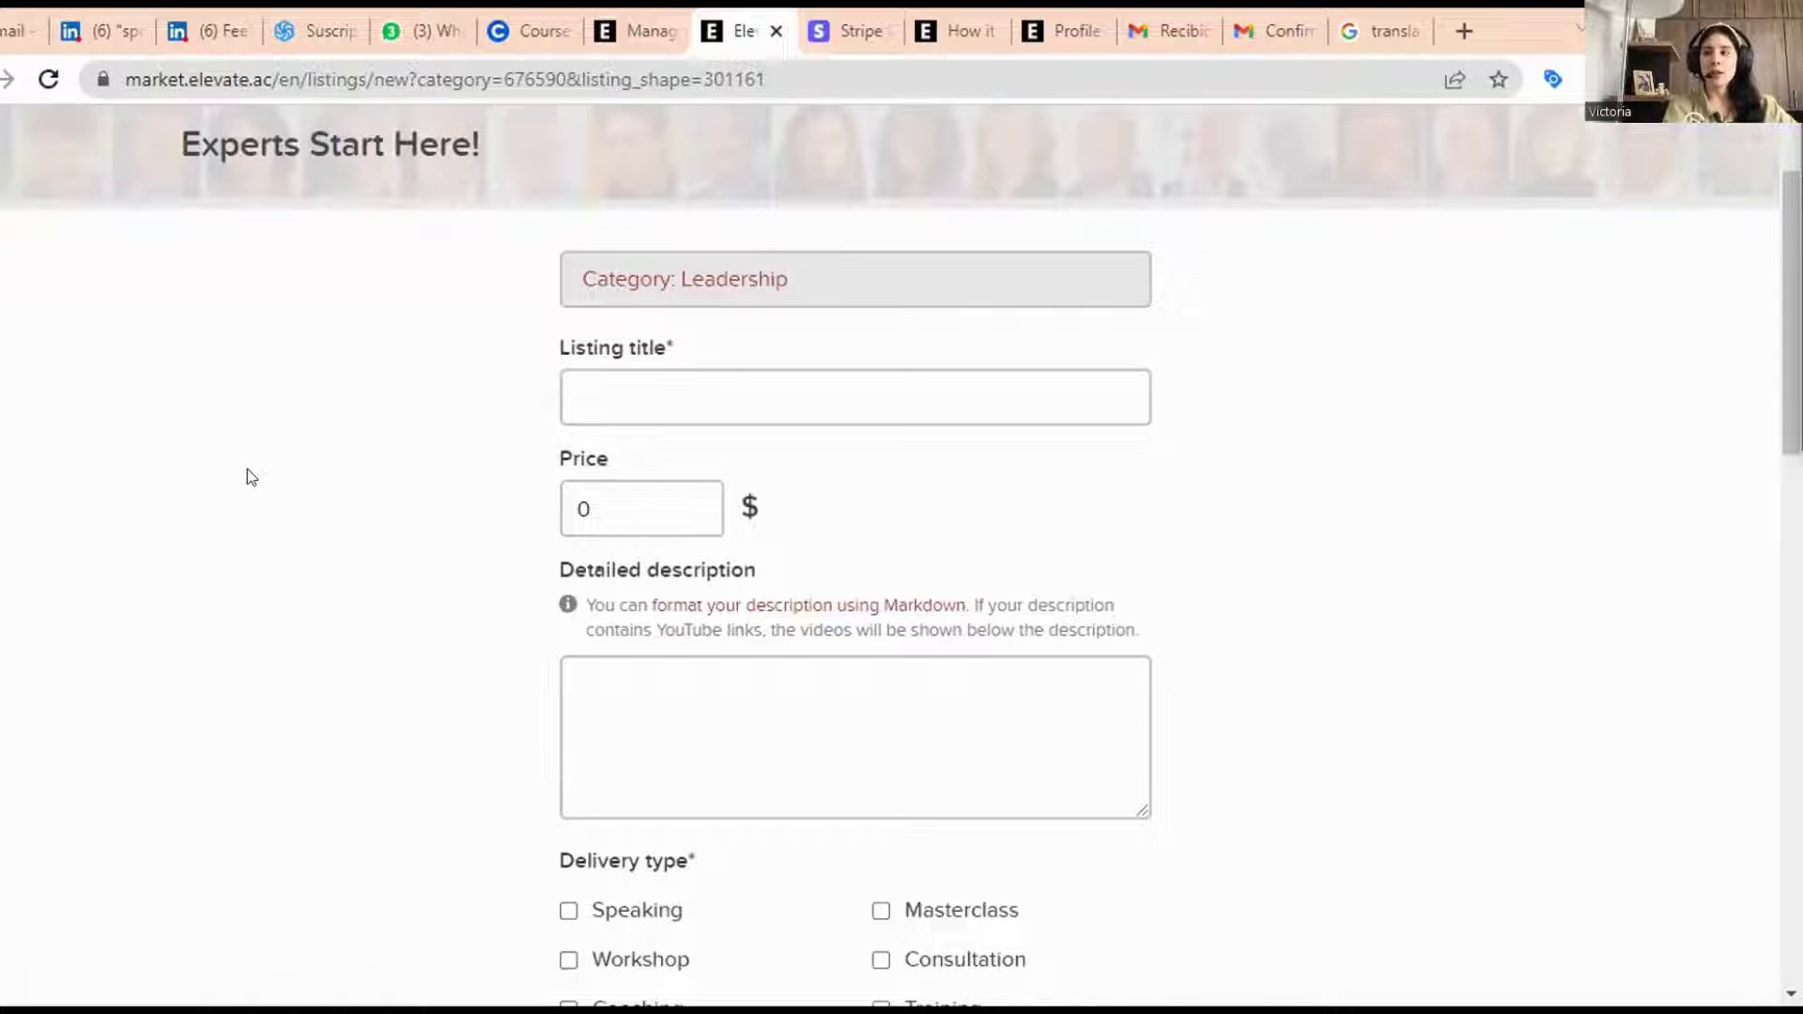
{"action": "scroll", "coordinate": [249, 469], "scroll_direction": "down", "scroll_amount": 1}
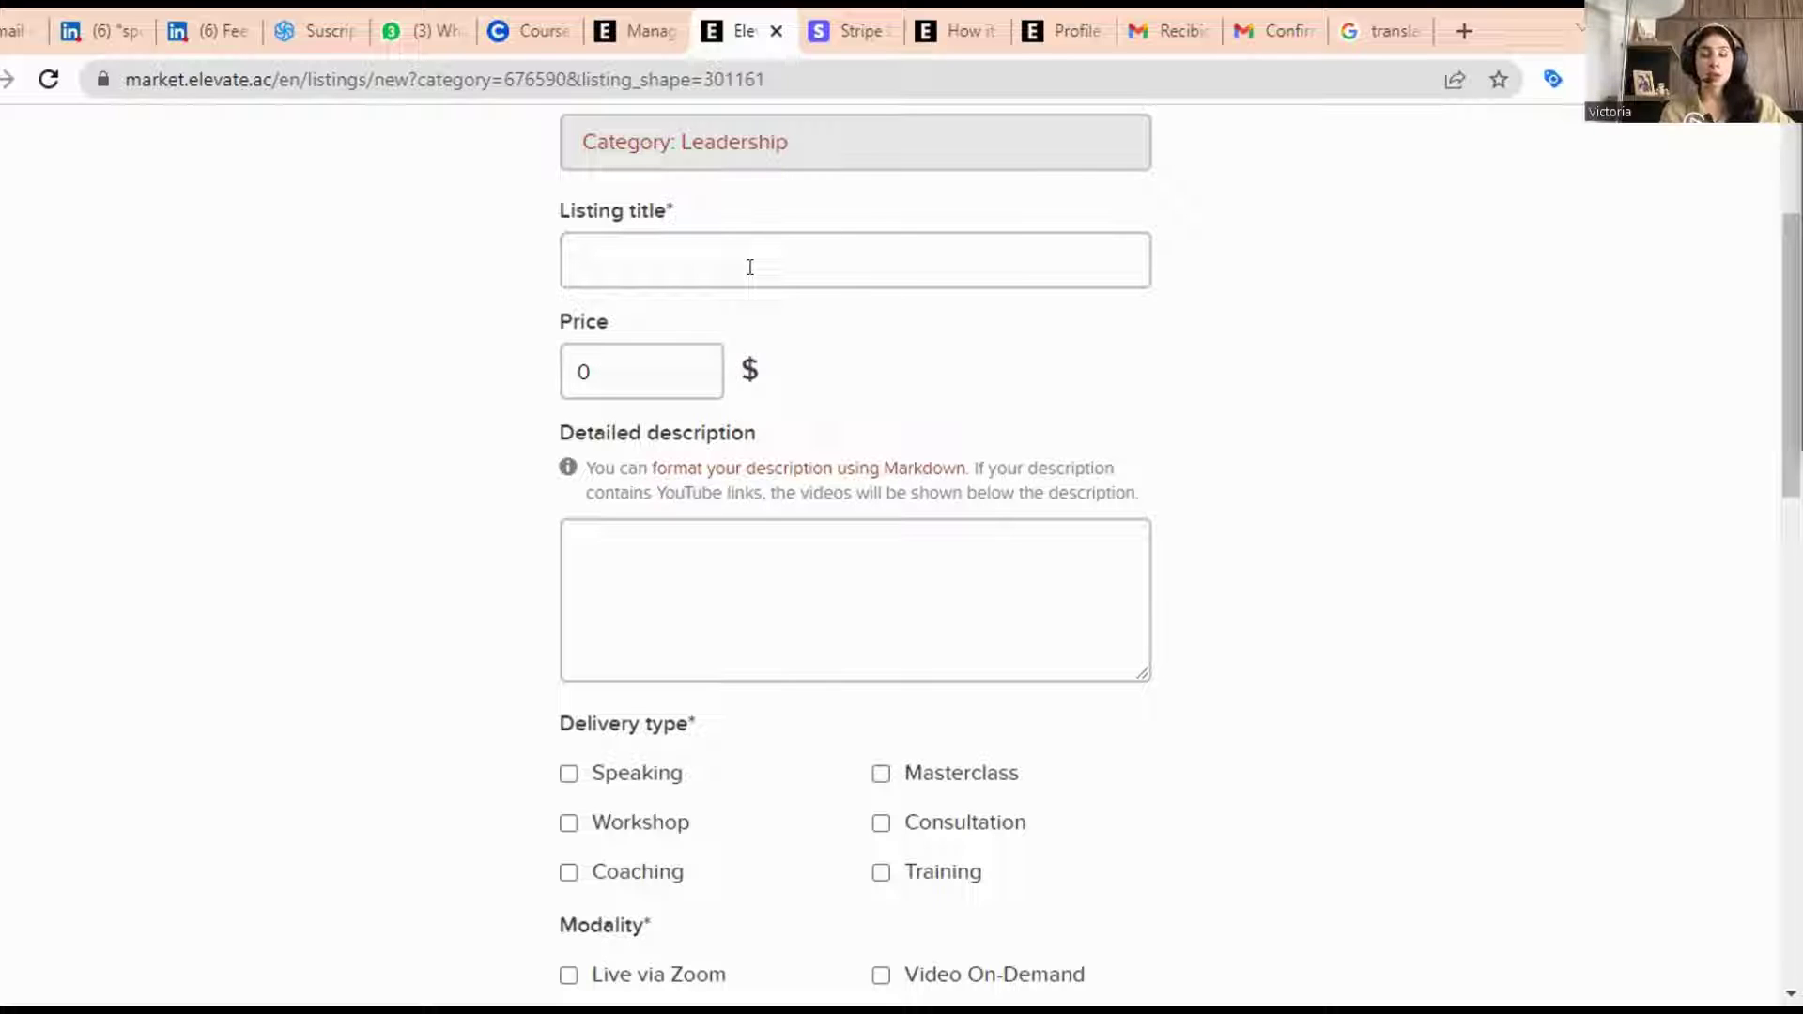
{"action": "scroll", "coordinate": [442, 375], "scroll_direction": "down", "scroll_amount": 2}
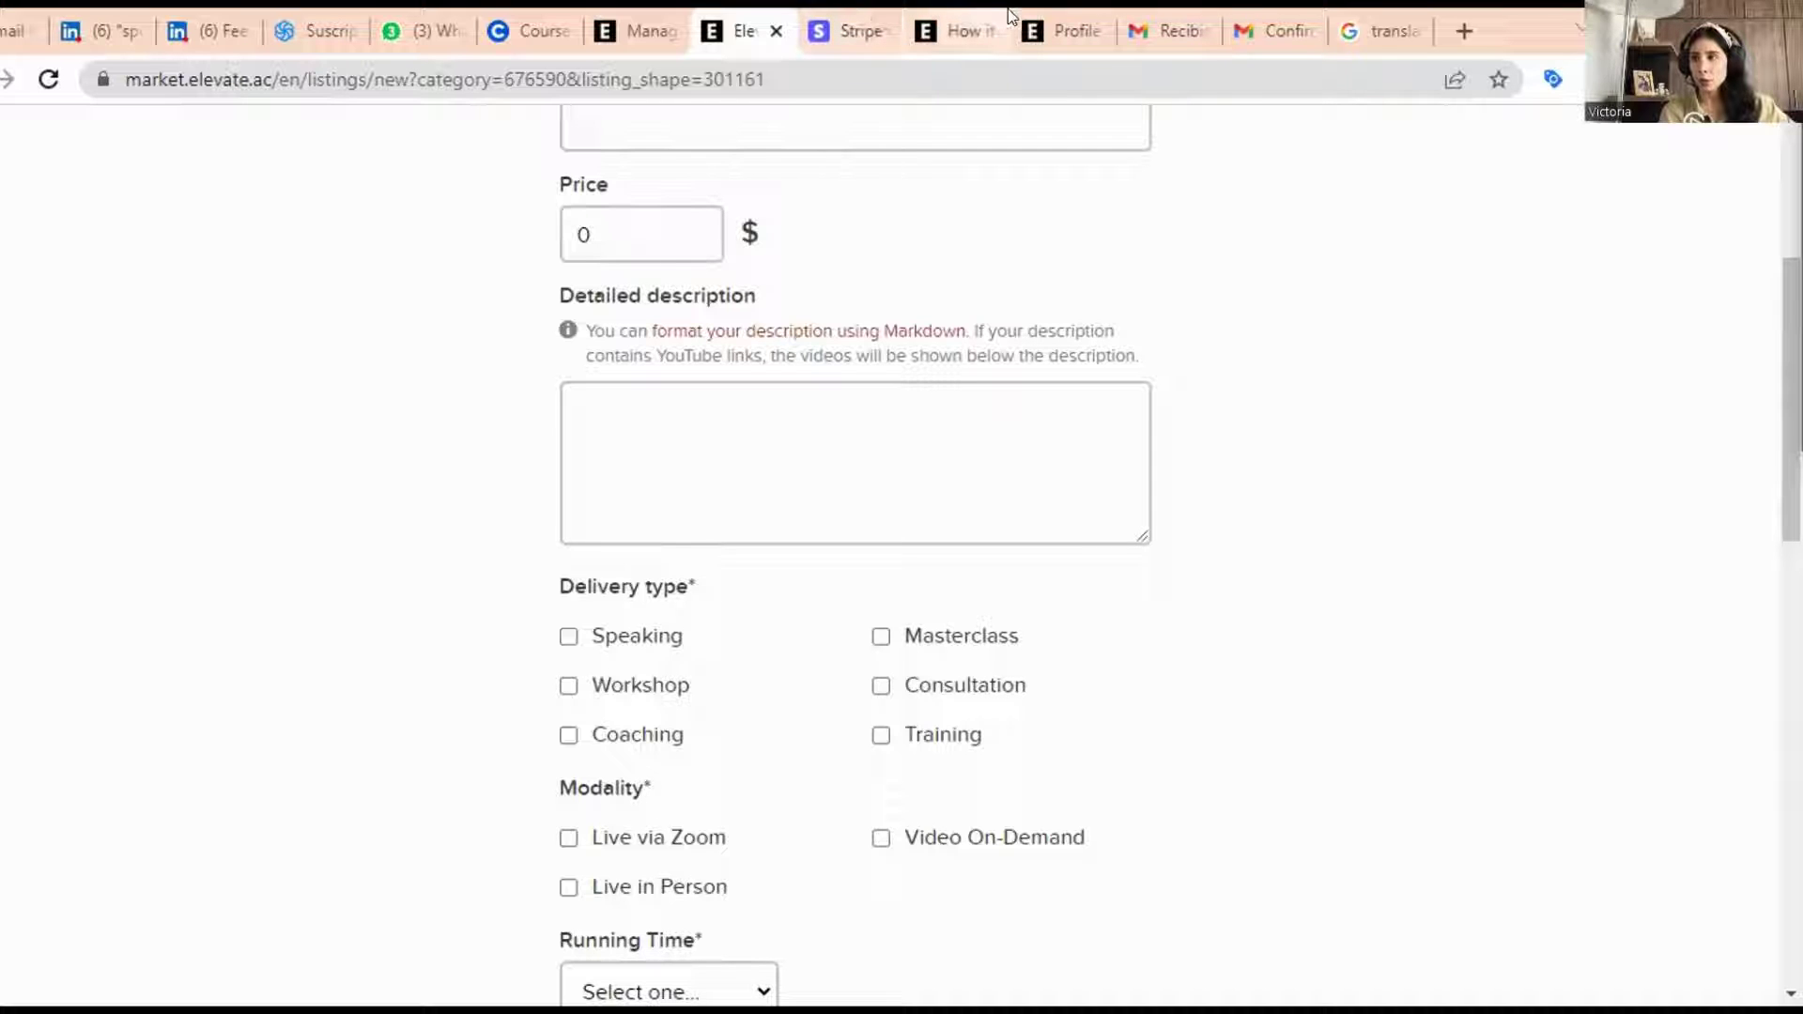
- From the Profile tab, search the marketplace header for another expert by name
{"action": "left_click", "coordinate": [1042, 24]}
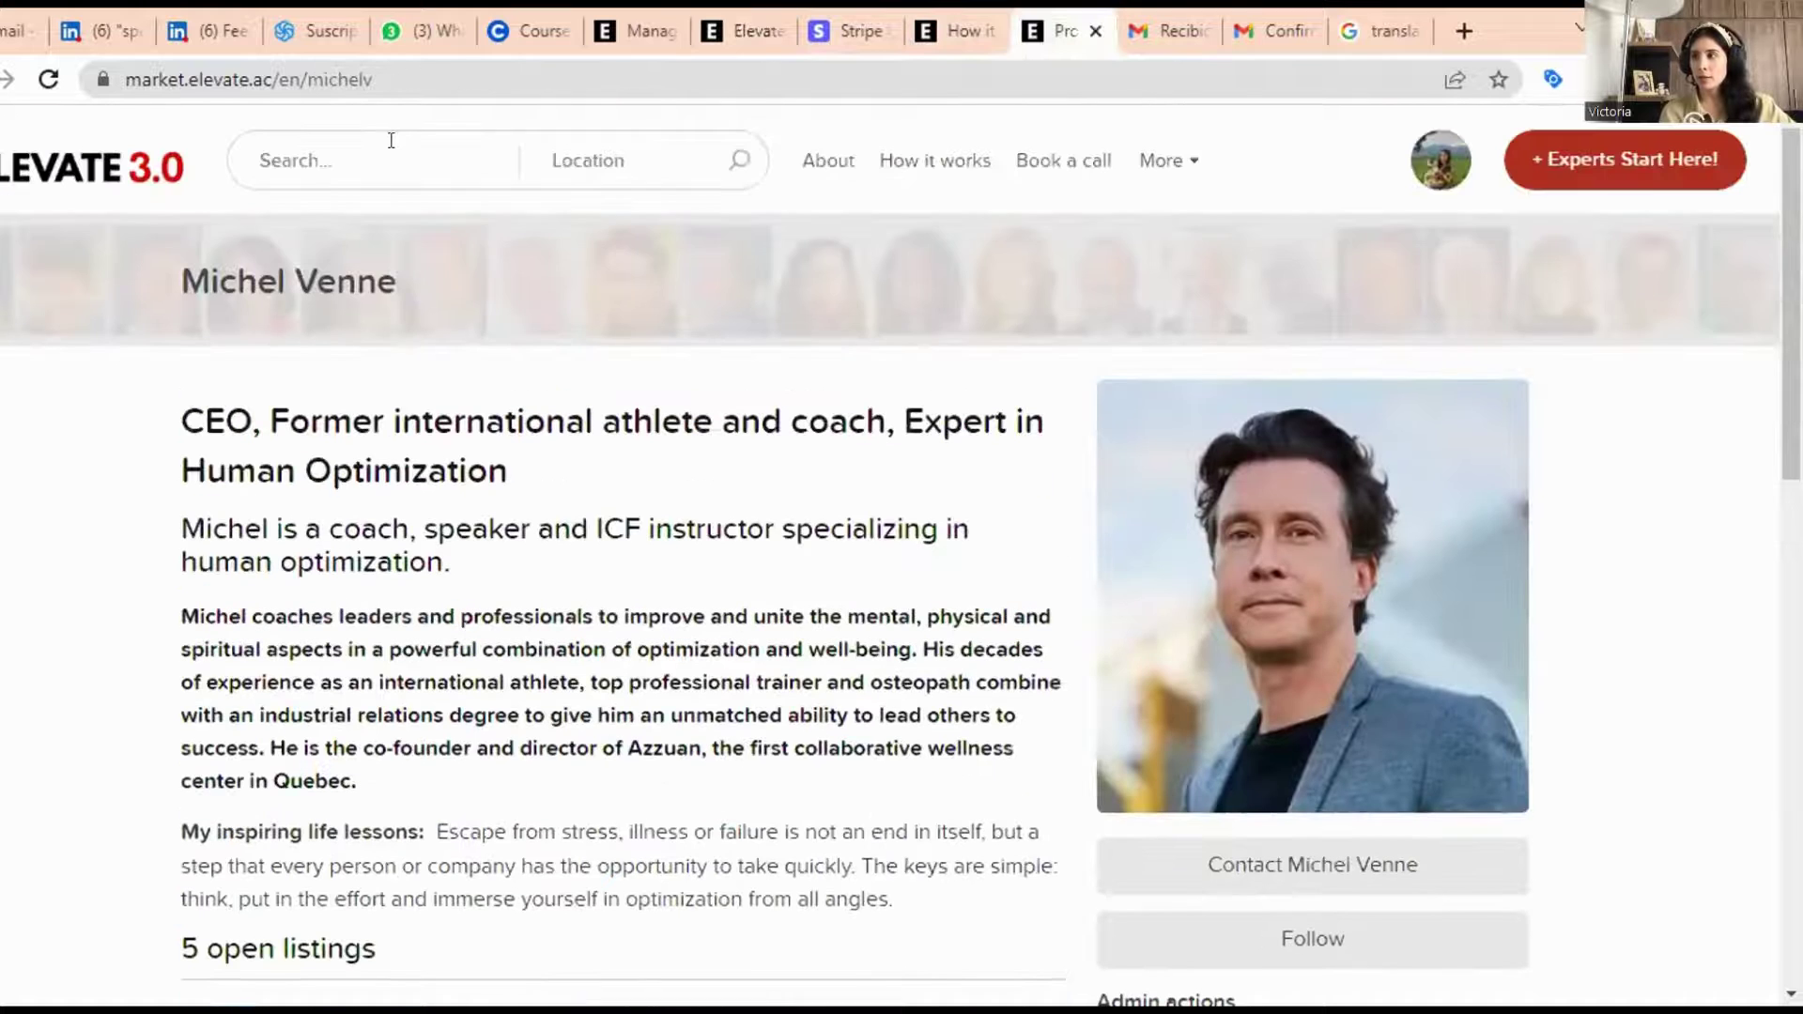
{"action": "left_click", "coordinate": [390, 138]}
{"action": "type", "text": "bill we"}
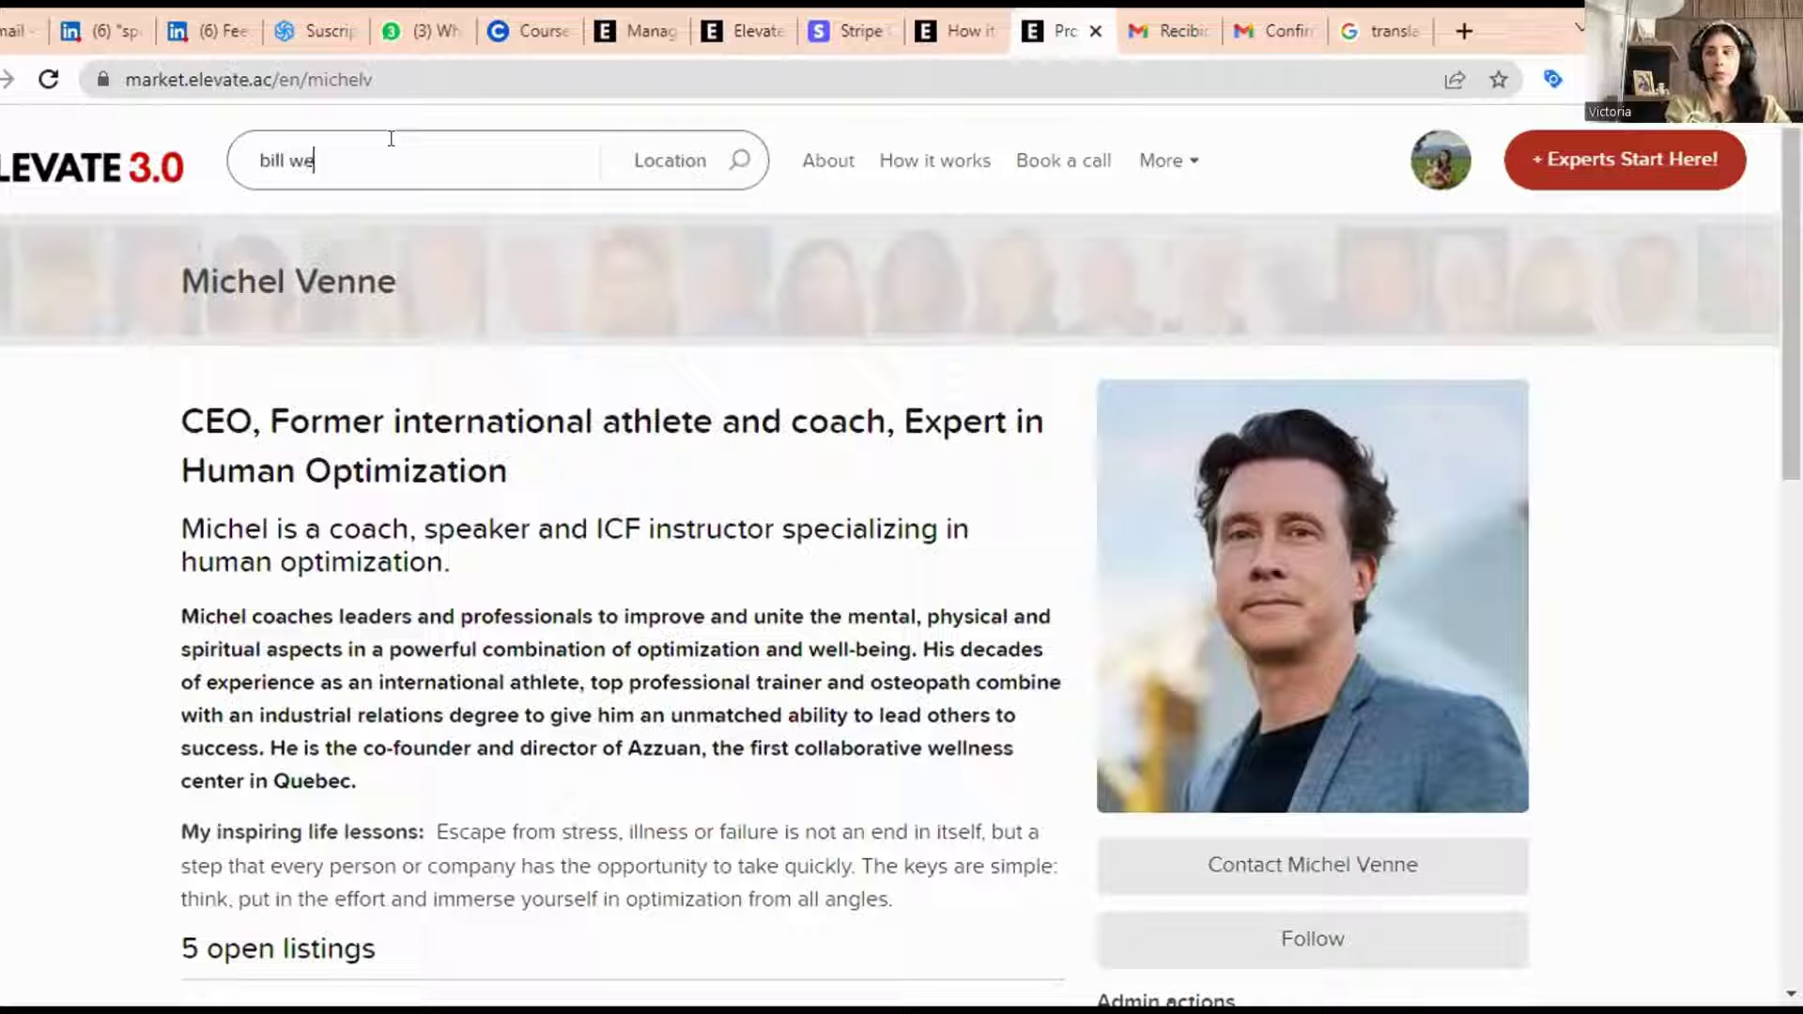
{"action": "type", "text": "lter"}
{"action": "key", "text": "Return"}
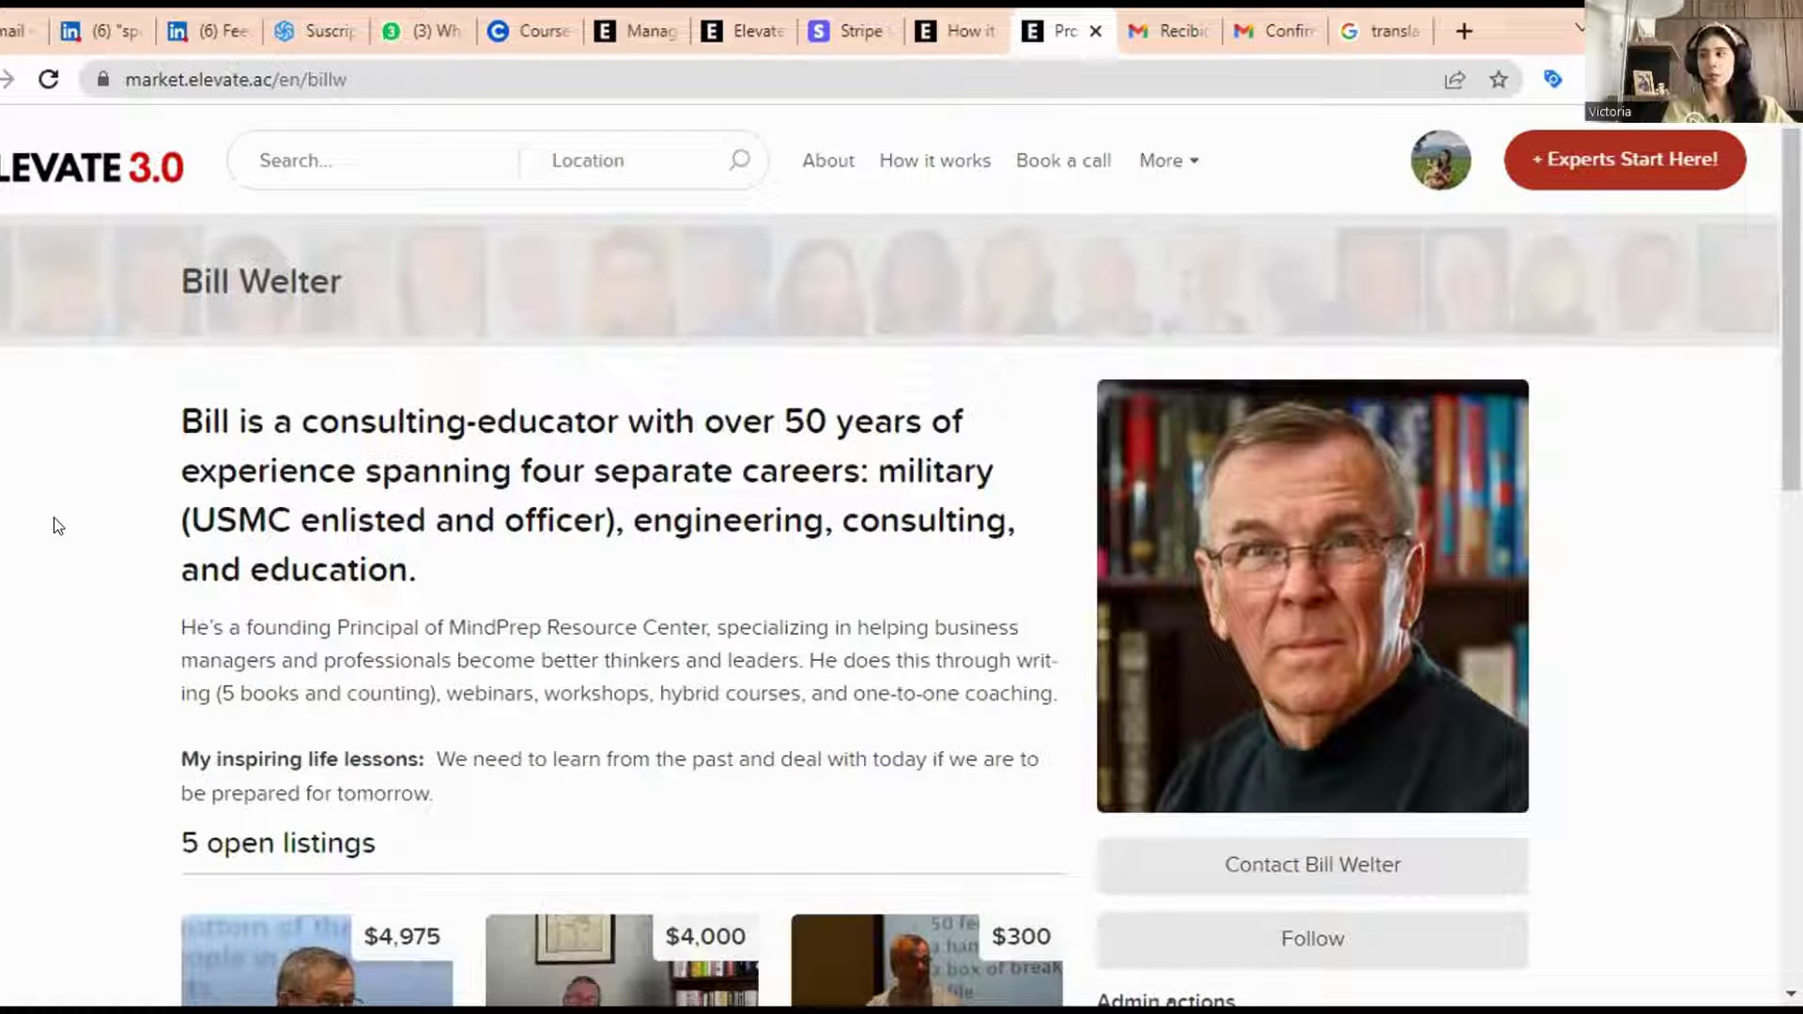
- Review the expert's profile: five open listings priced $300 to $9,500 and the received review
{"action": "scroll", "coordinate": [60, 523], "scroll_direction": "down", "scroll_amount": 3}
{"action": "scroll", "coordinate": [66, 525], "scroll_direction": "up", "scroll_amount": 3}
{"action": "scroll", "coordinate": [25, 517], "scroll_direction": "down", "scroll_amount": 2}
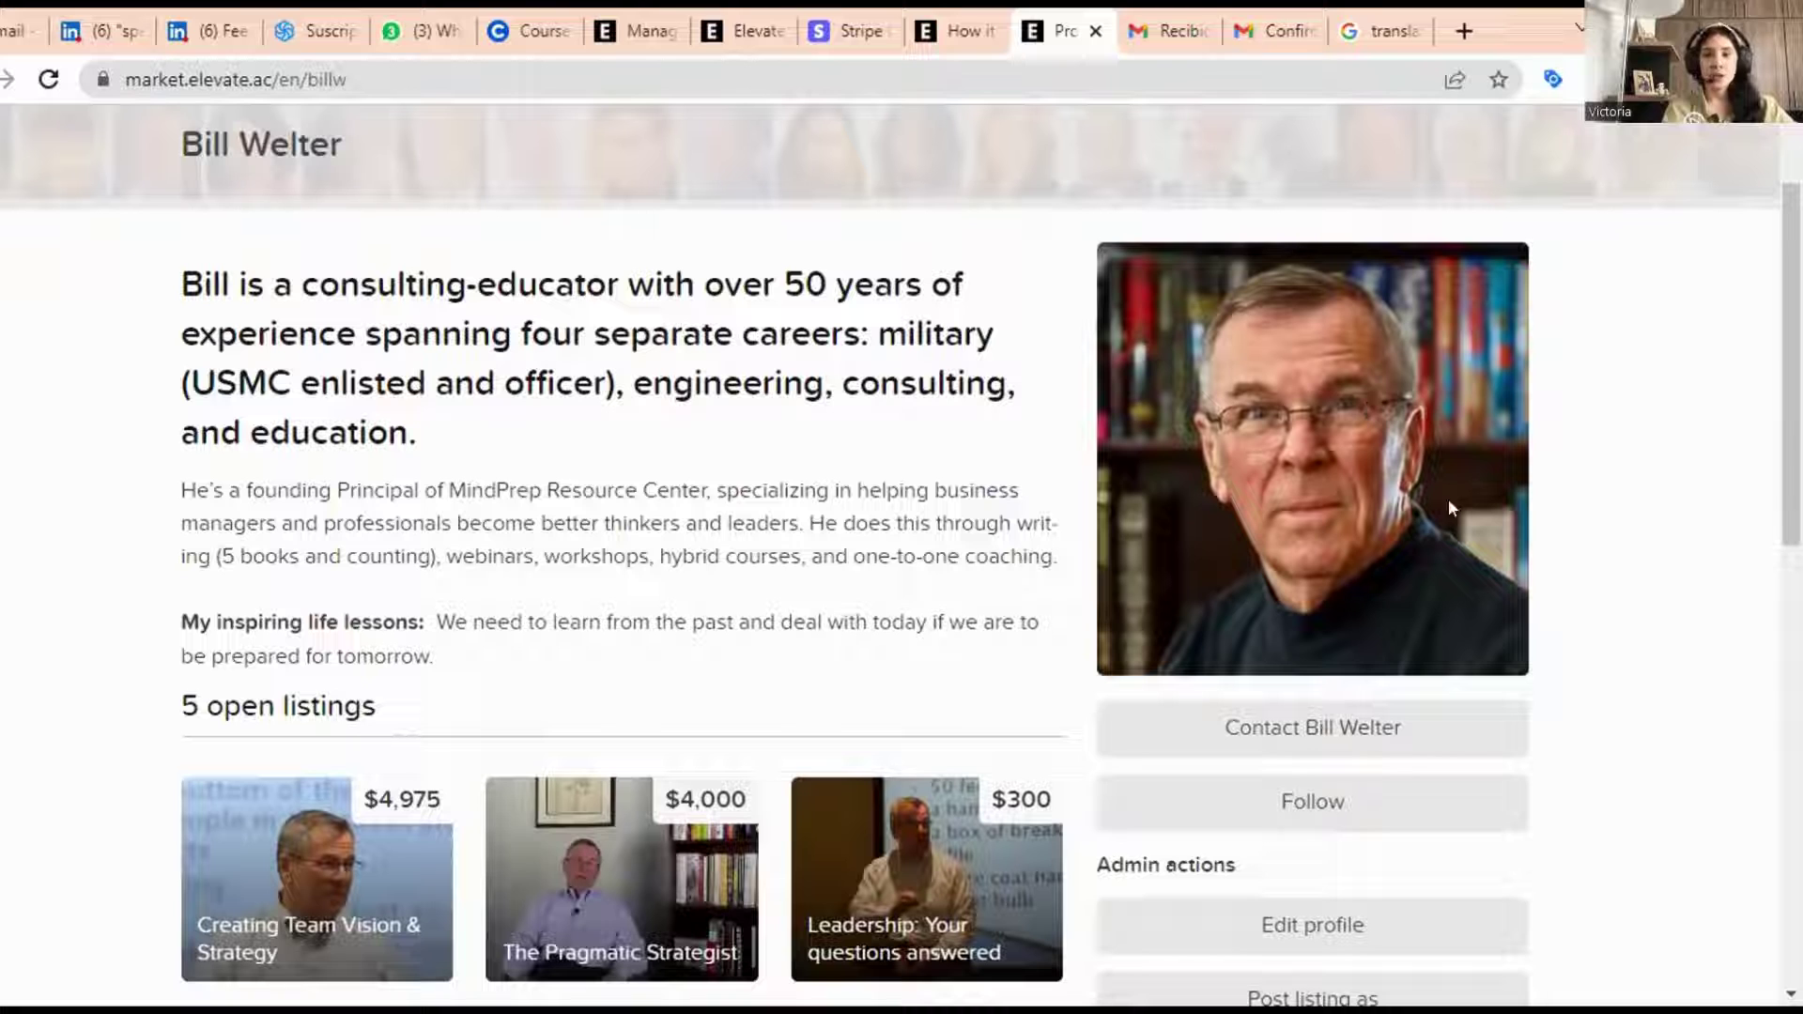
{"action": "scroll", "coordinate": [132, 595], "scroll_direction": "down", "scroll_amount": 4}
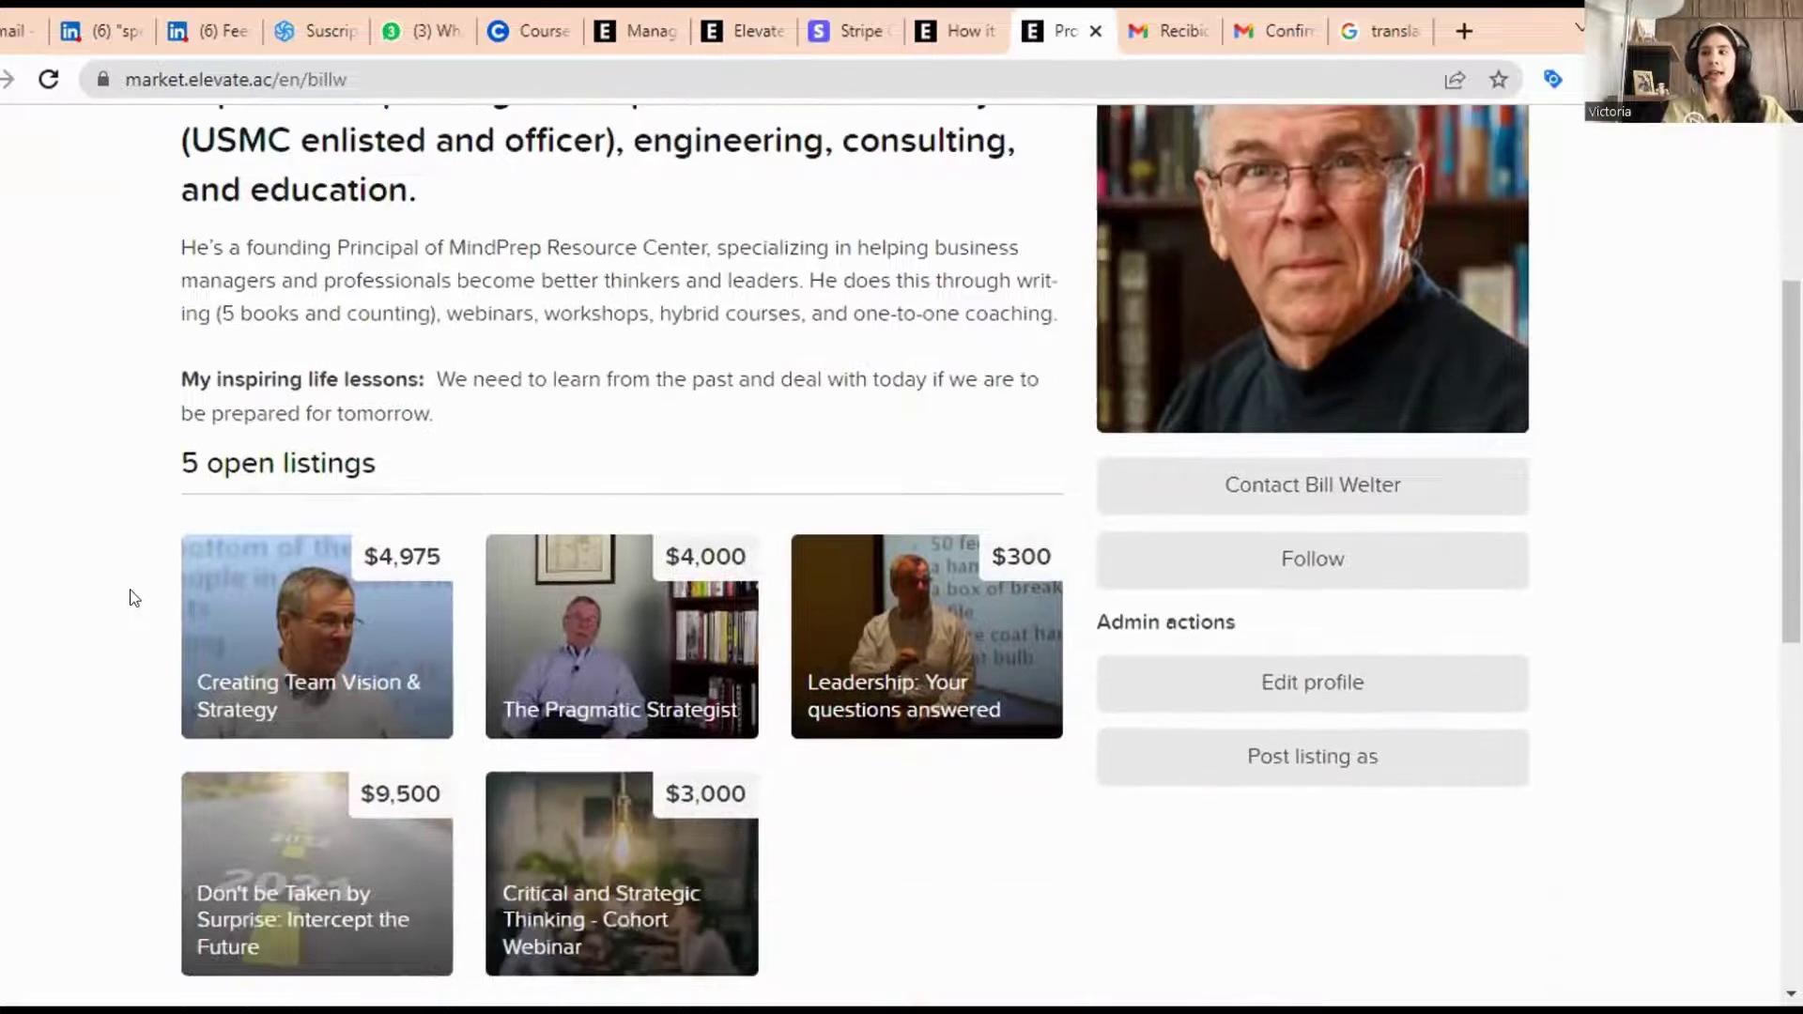
{"action": "scroll", "coordinate": [132, 596], "scroll_direction": "down", "scroll_amount": 3}
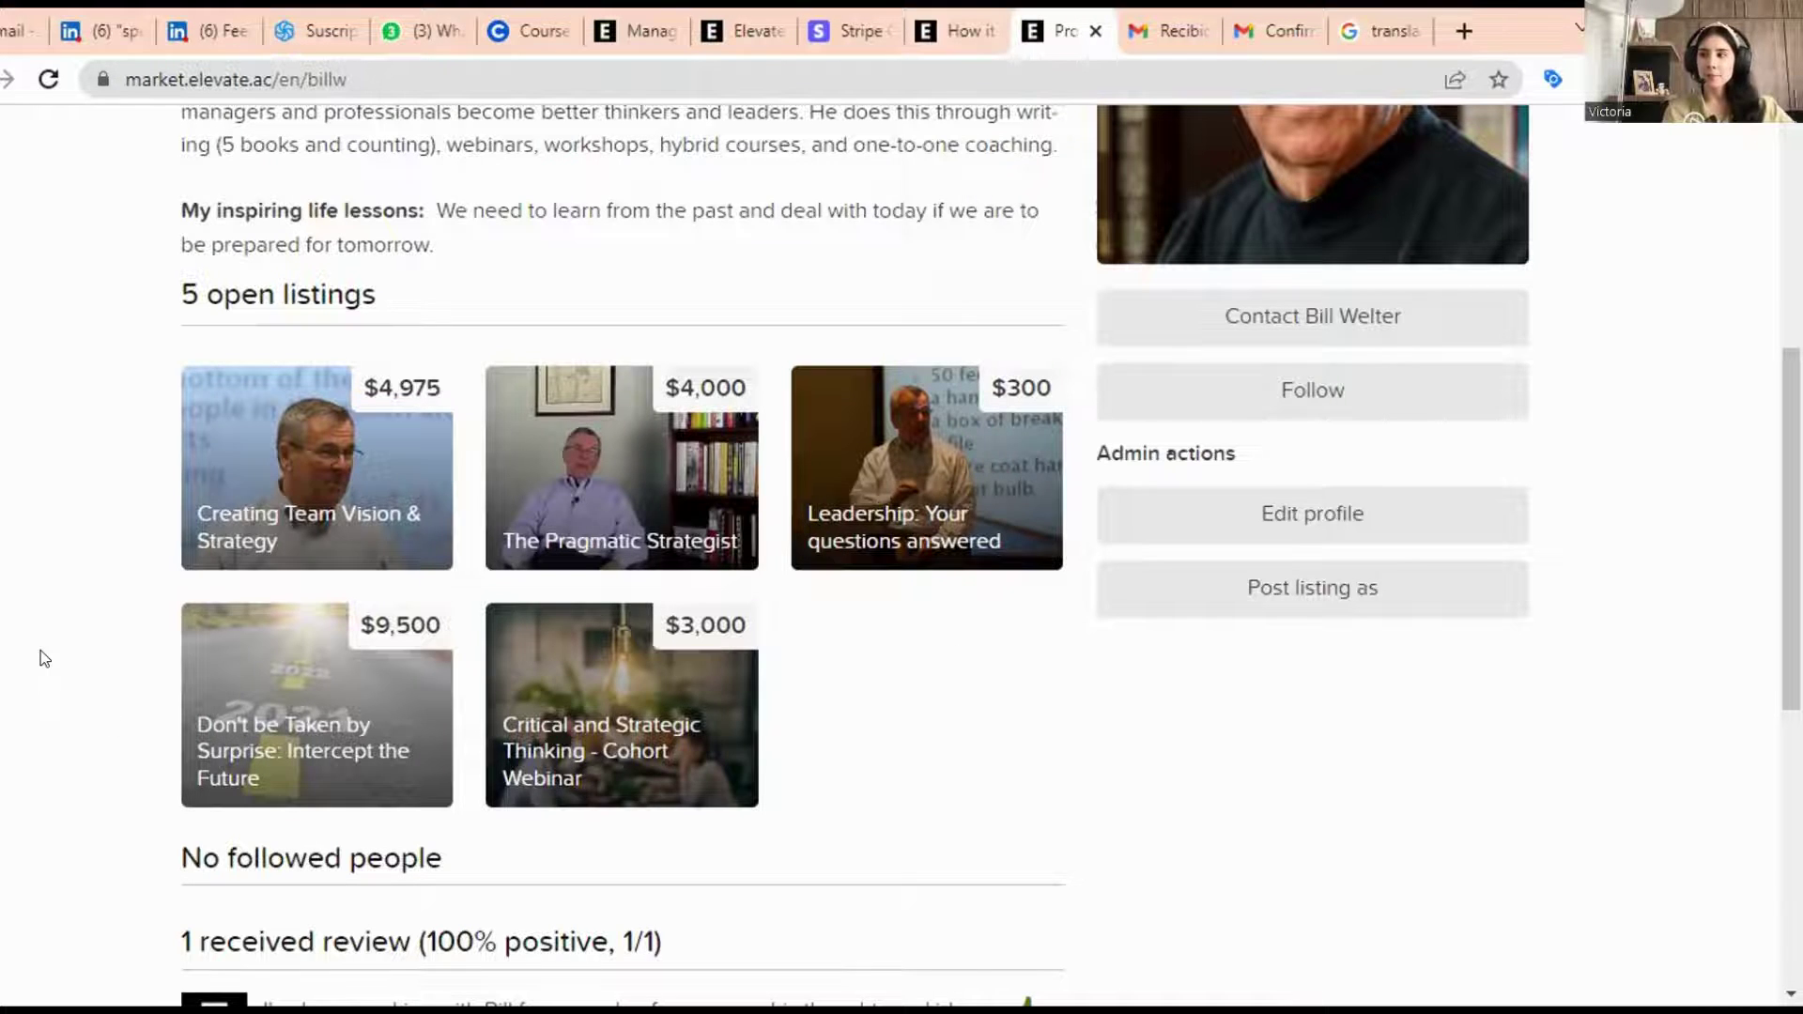
{"action": "scroll", "coordinate": [45, 658], "scroll_direction": "up", "scroll_amount": 3}
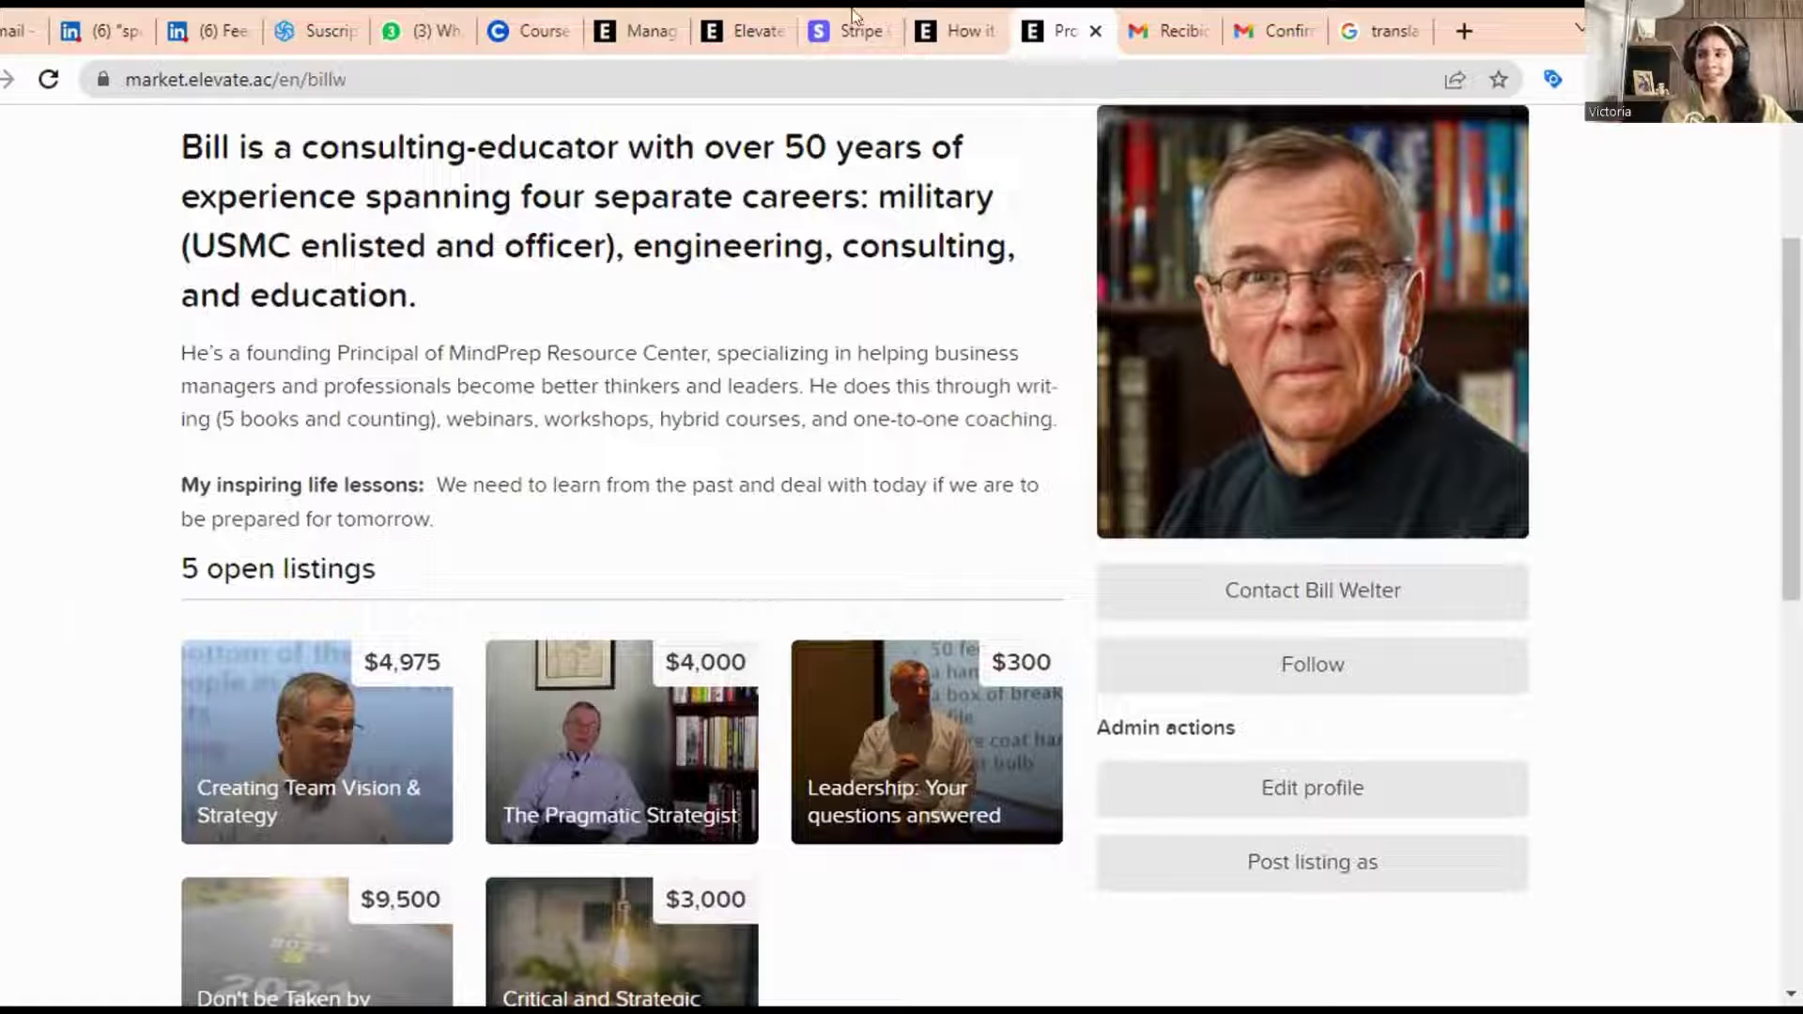
- Return to the new listing form and view, then close, the Markdown formatting help
{"action": "left_click", "coordinate": [945, 16]}
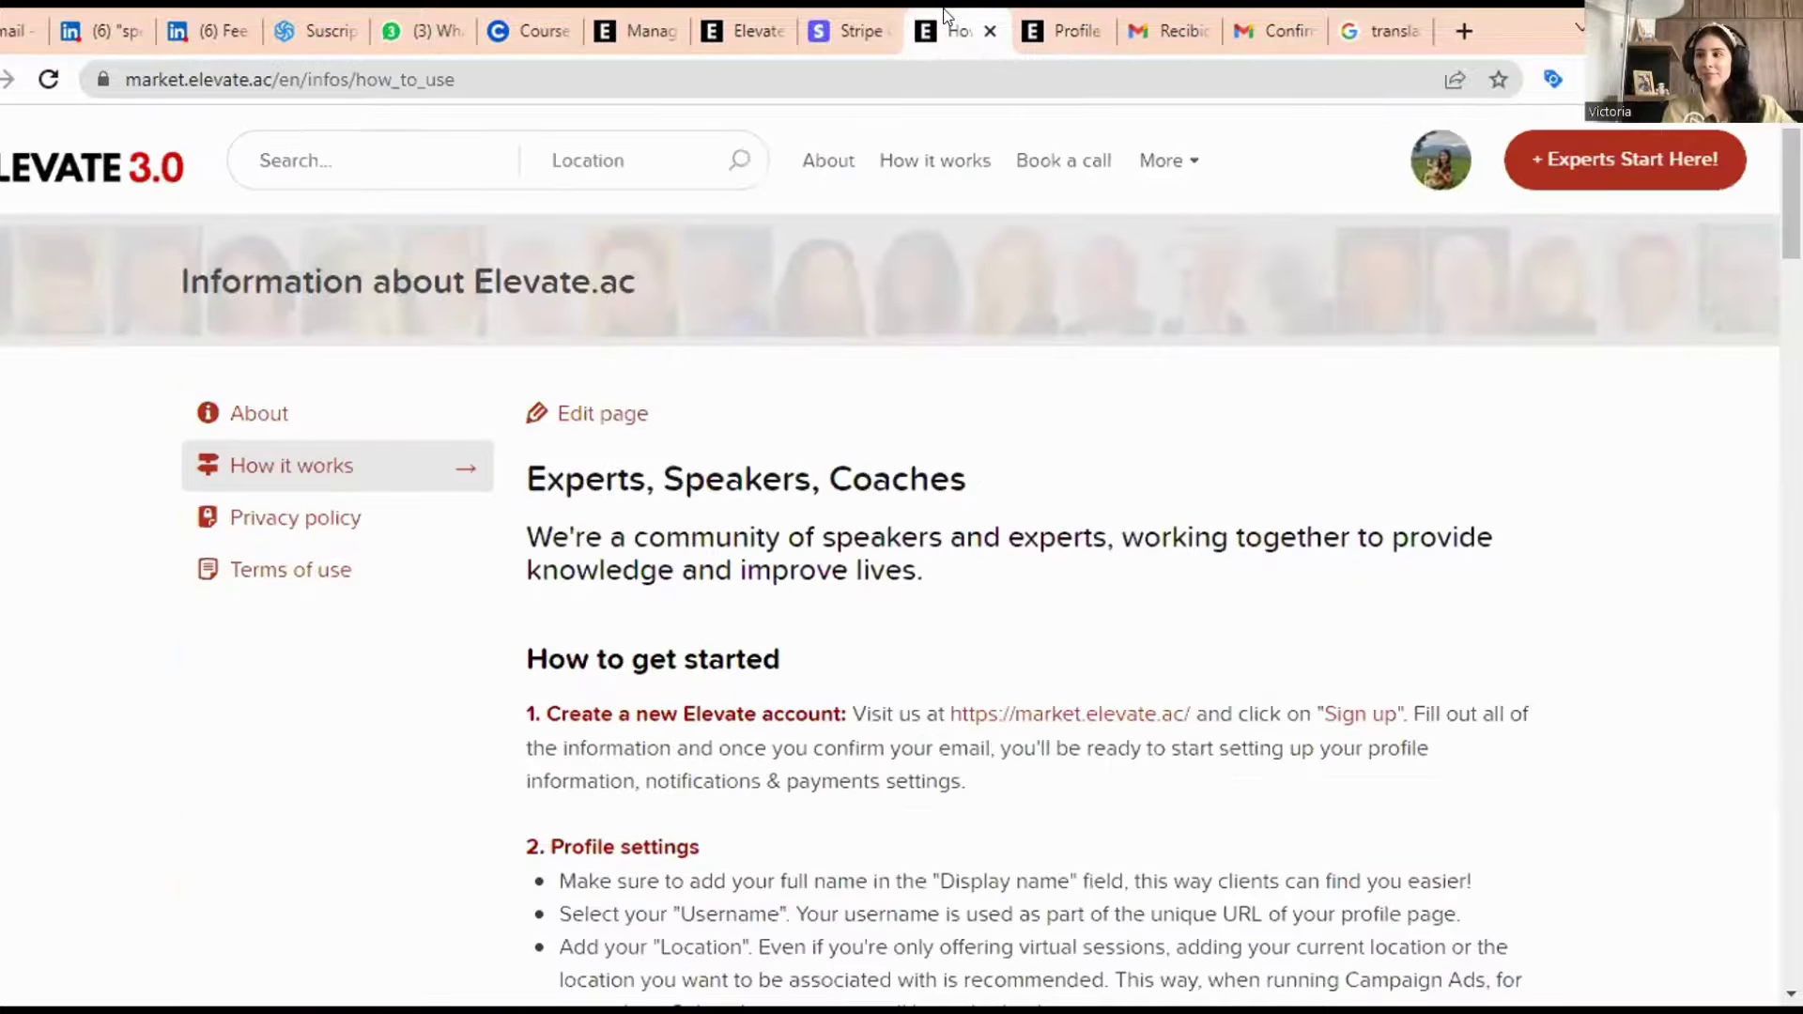
{"action": "left_click", "coordinate": [742, 29]}
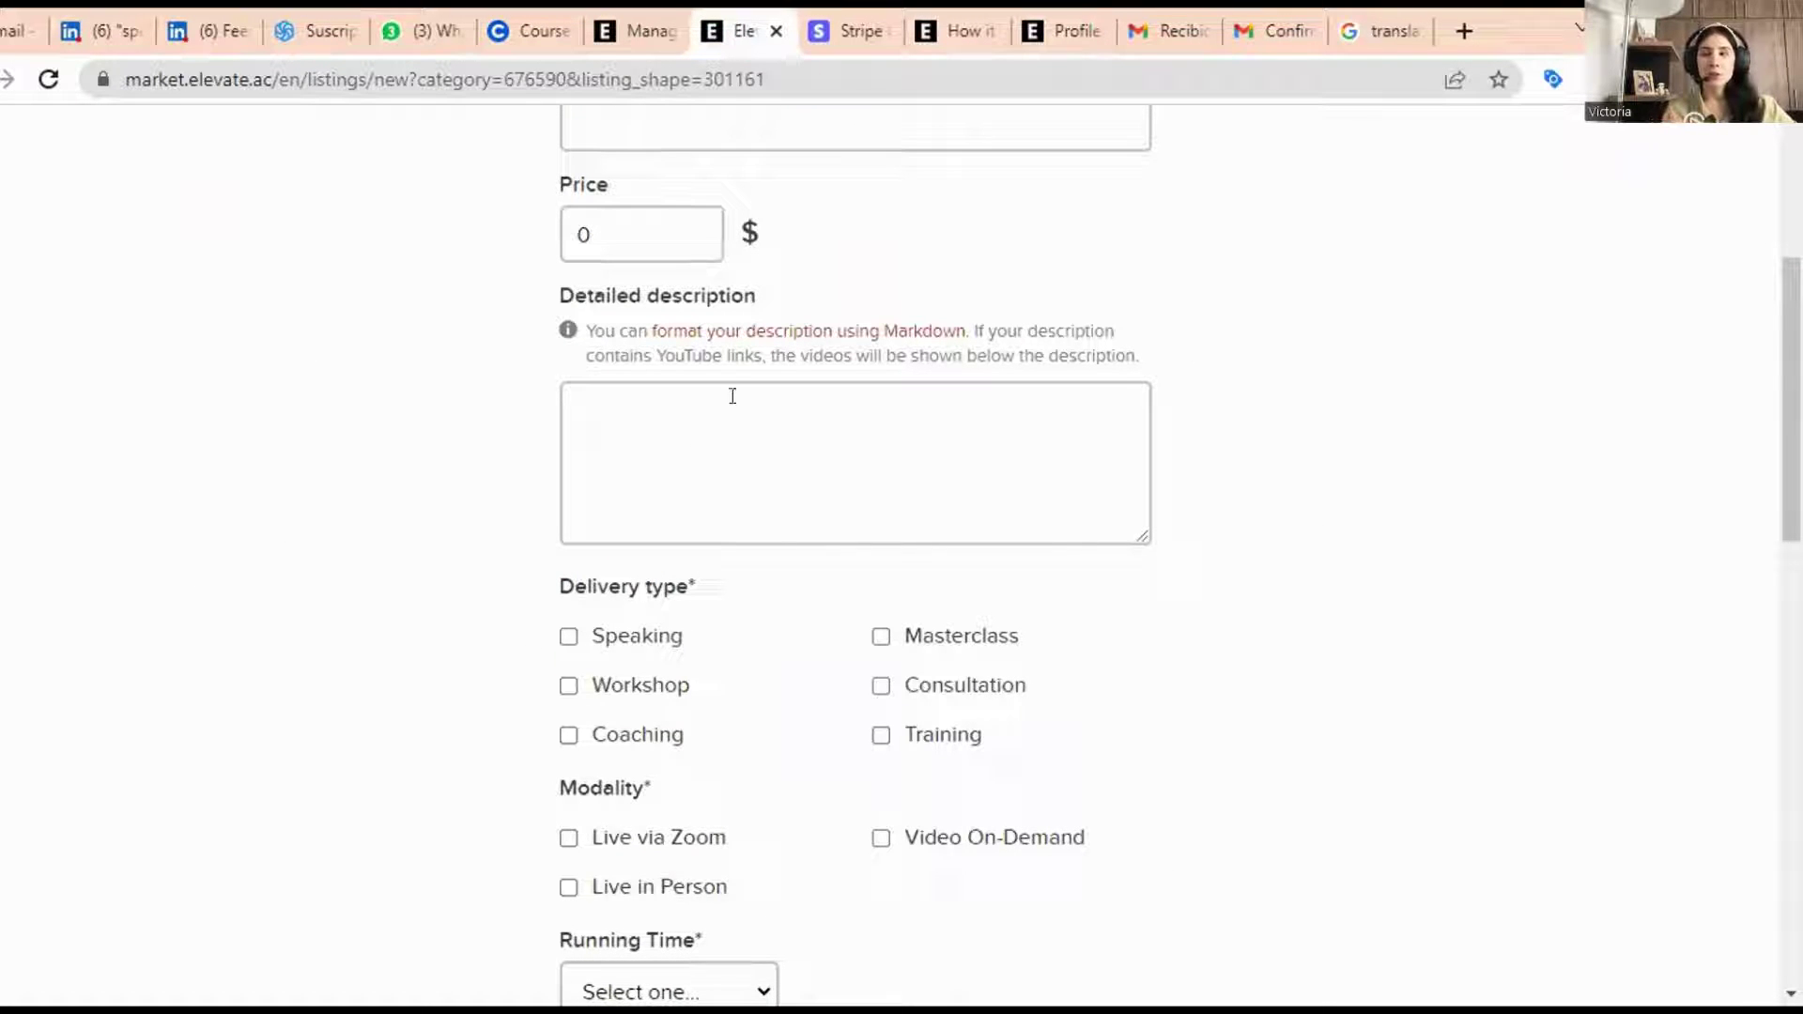
{"action": "left_click", "coordinate": [911, 341]}
{"action": "scroll", "coordinate": [667, 525], "scroll_direction": "down", "scroll_amount": 2}
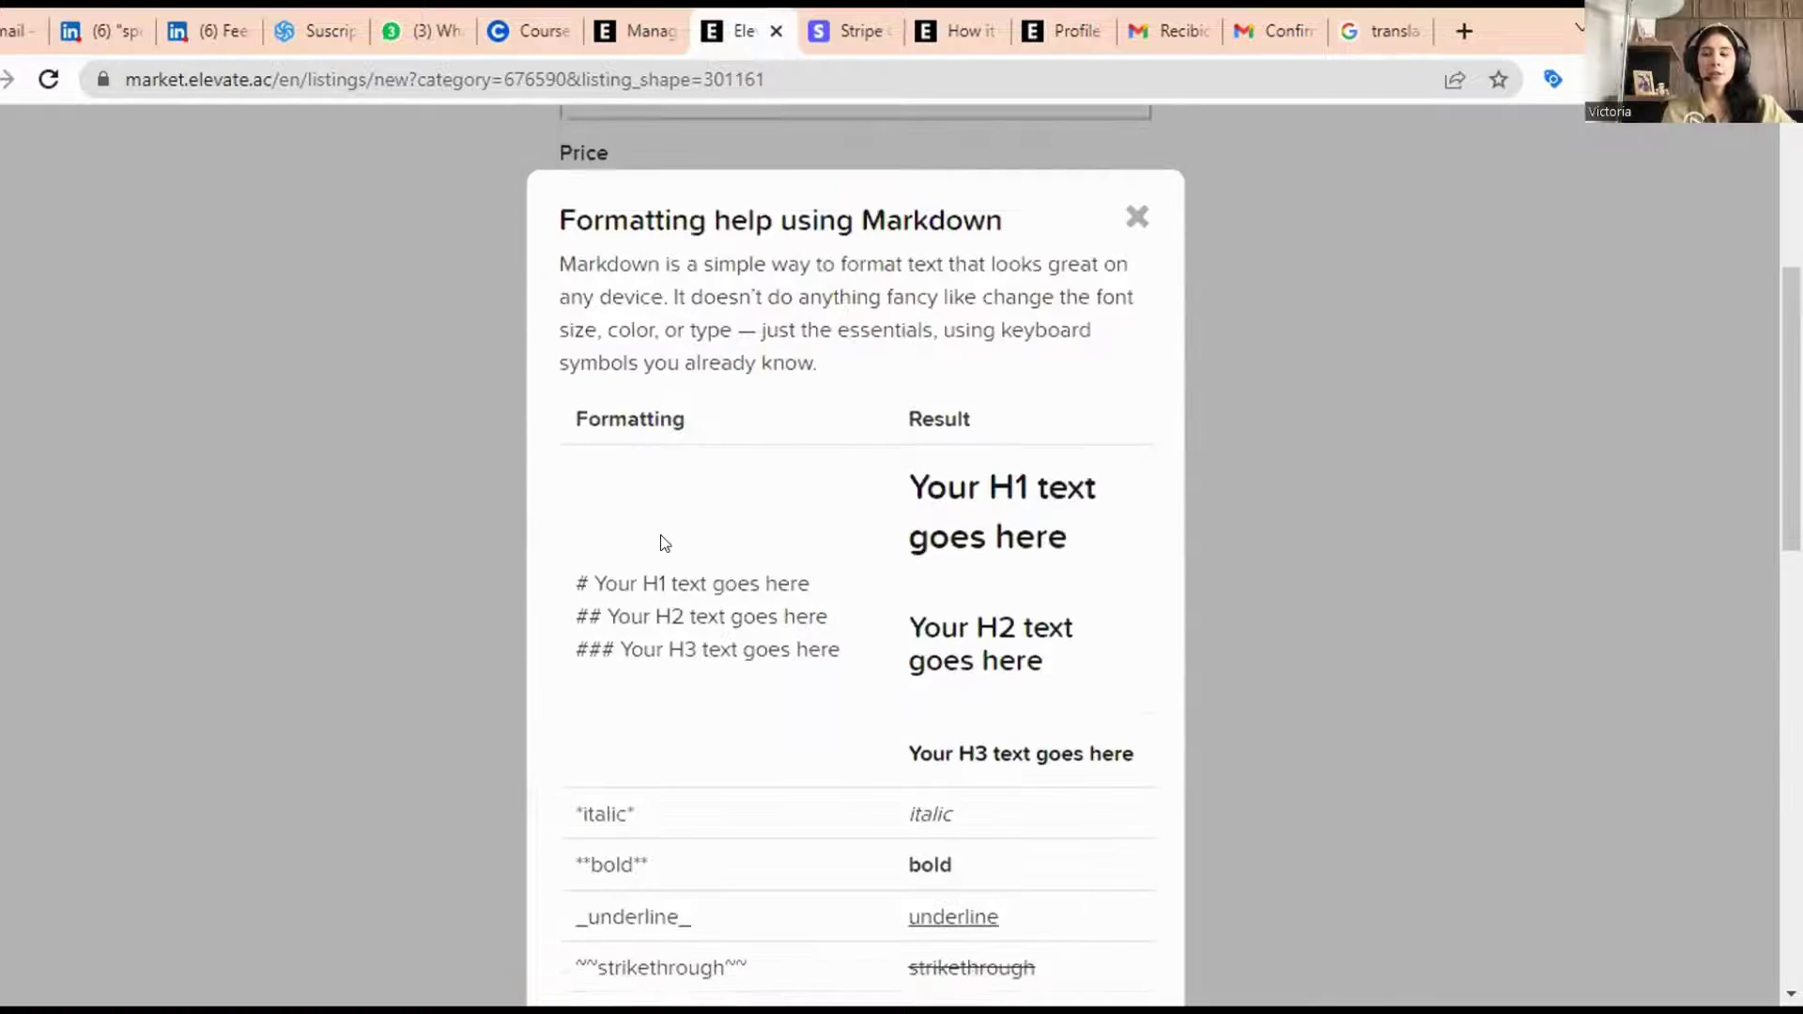
{"action": "scroll", "coordinate": [575, 638], "scroll_direction": "down", "scroll_amount": 6}
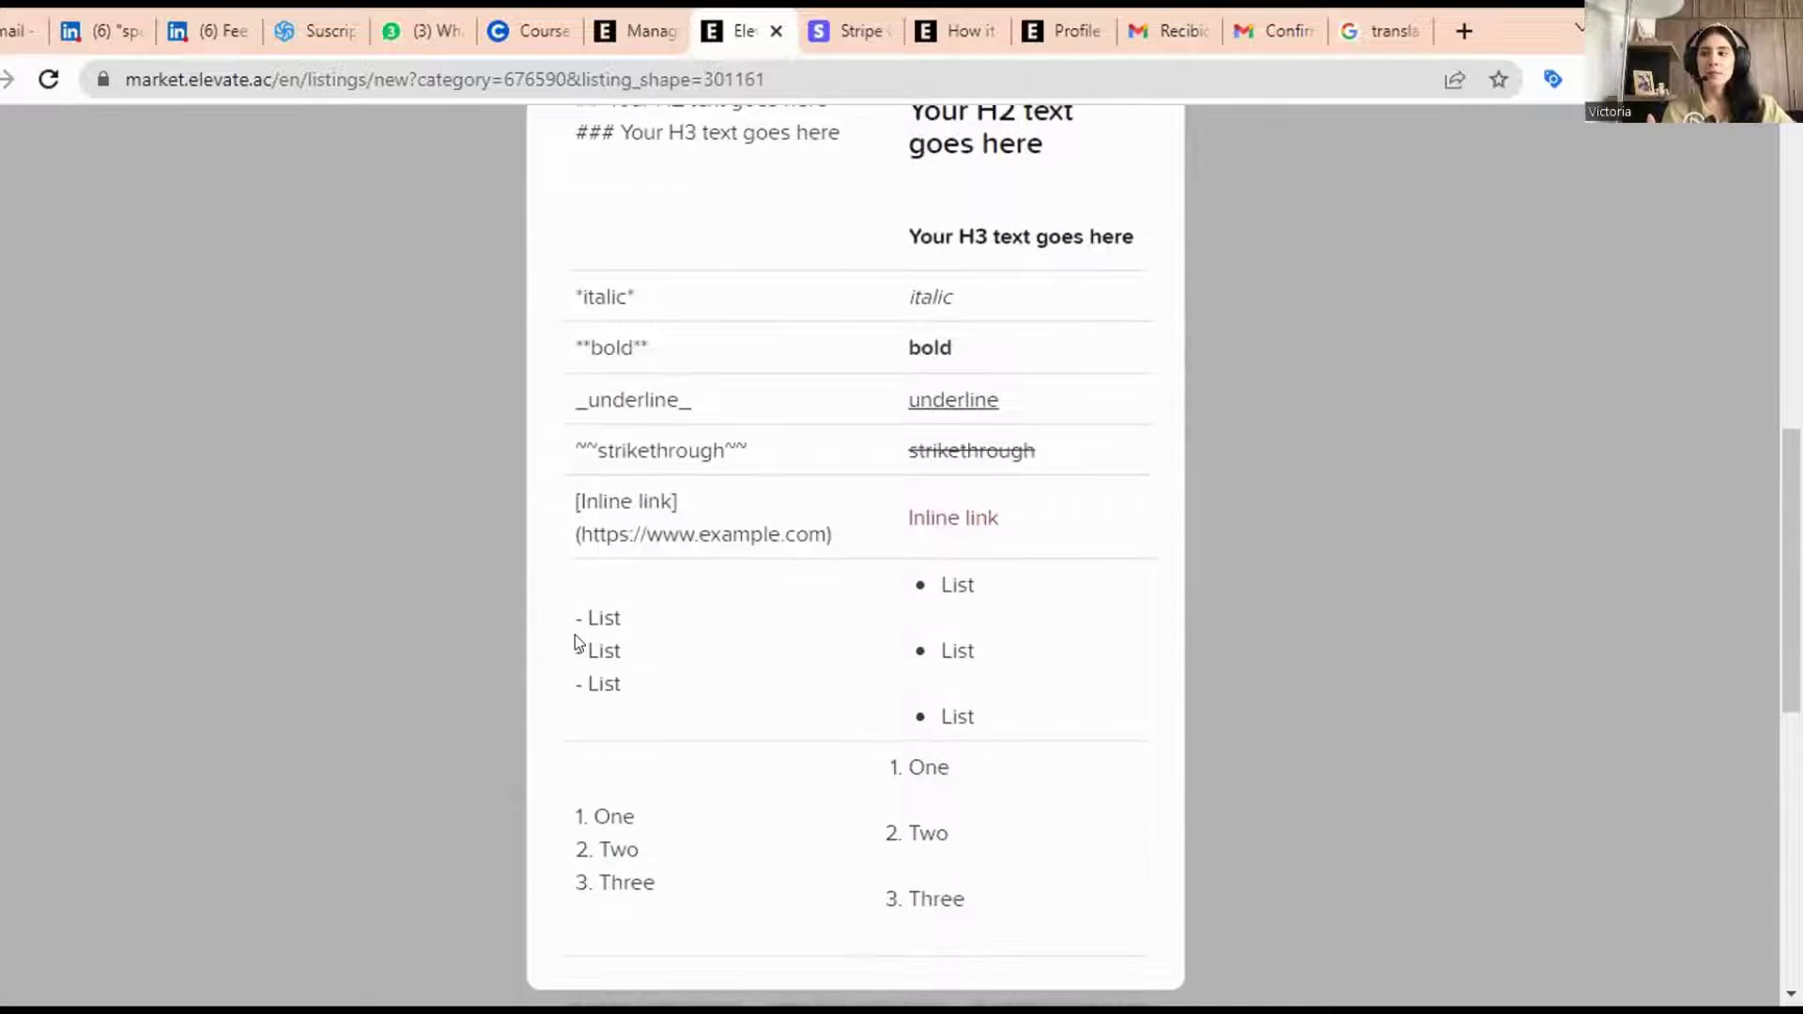
{"action": "scroll", "coordinate": [1006, 281], "scroll_direction": "up", "scroll_amount": 7}
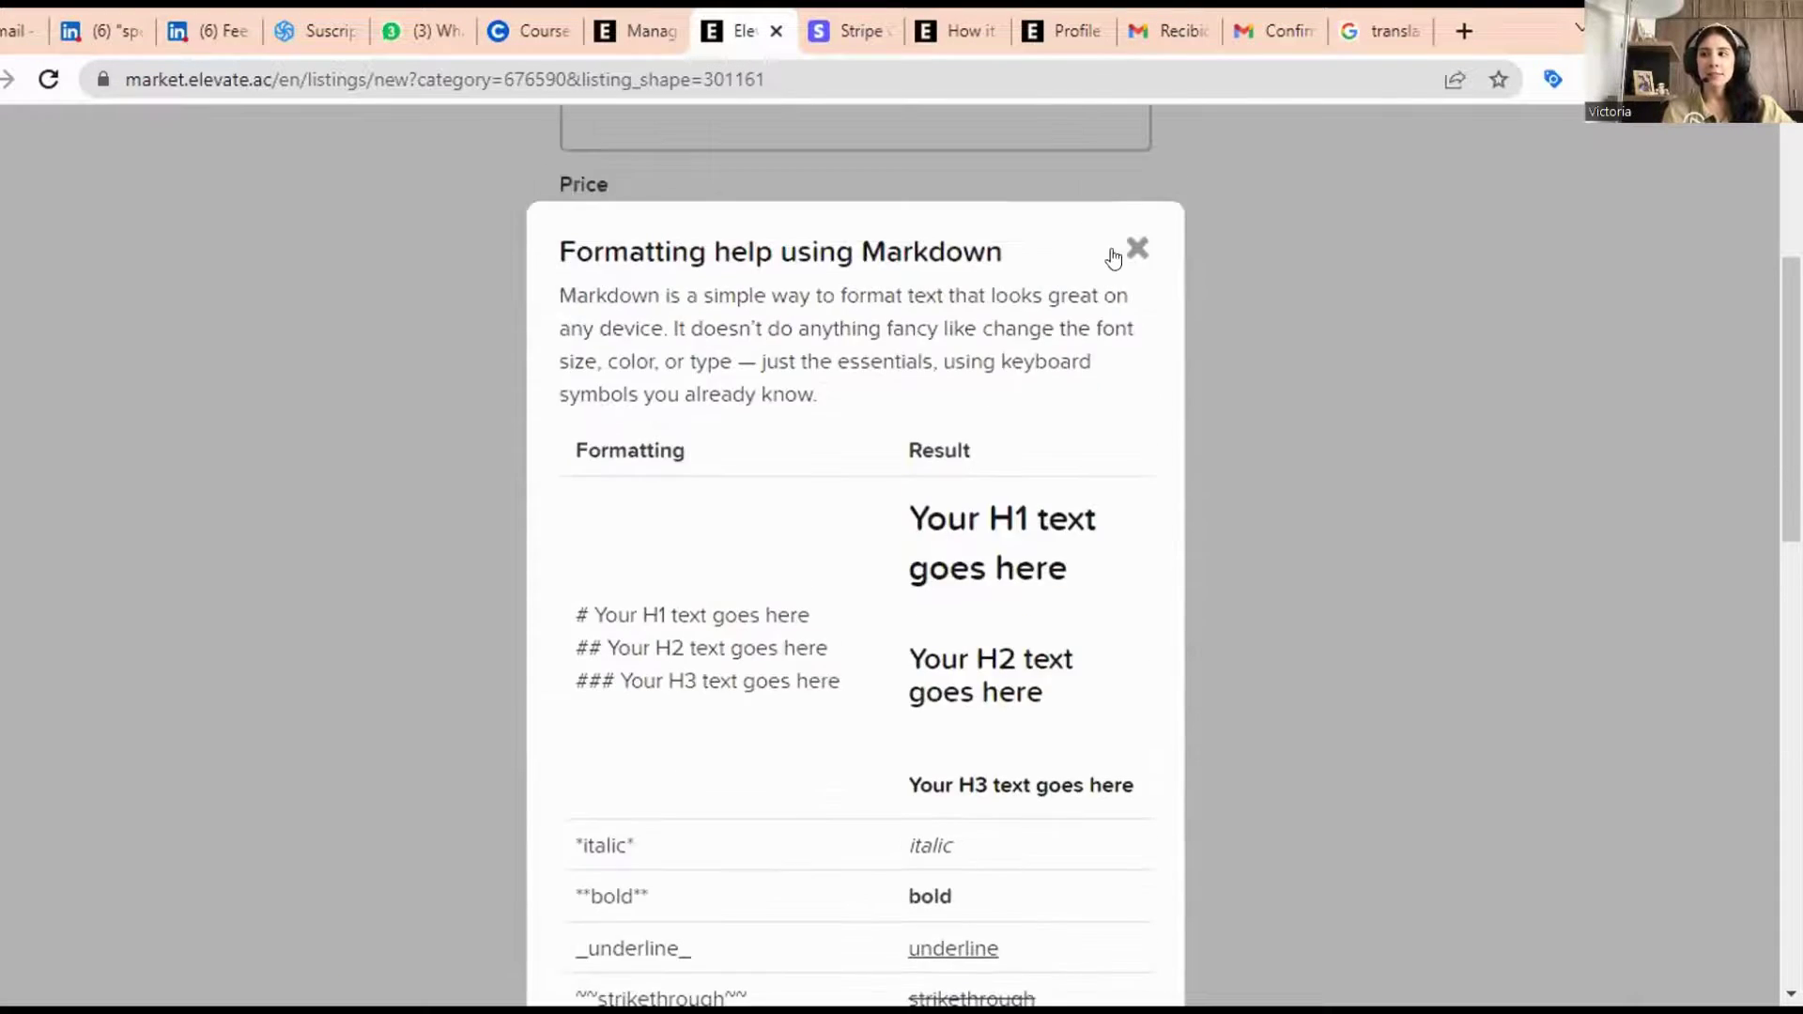
{"action": "left_click", "coordinate": [1133, 250]}
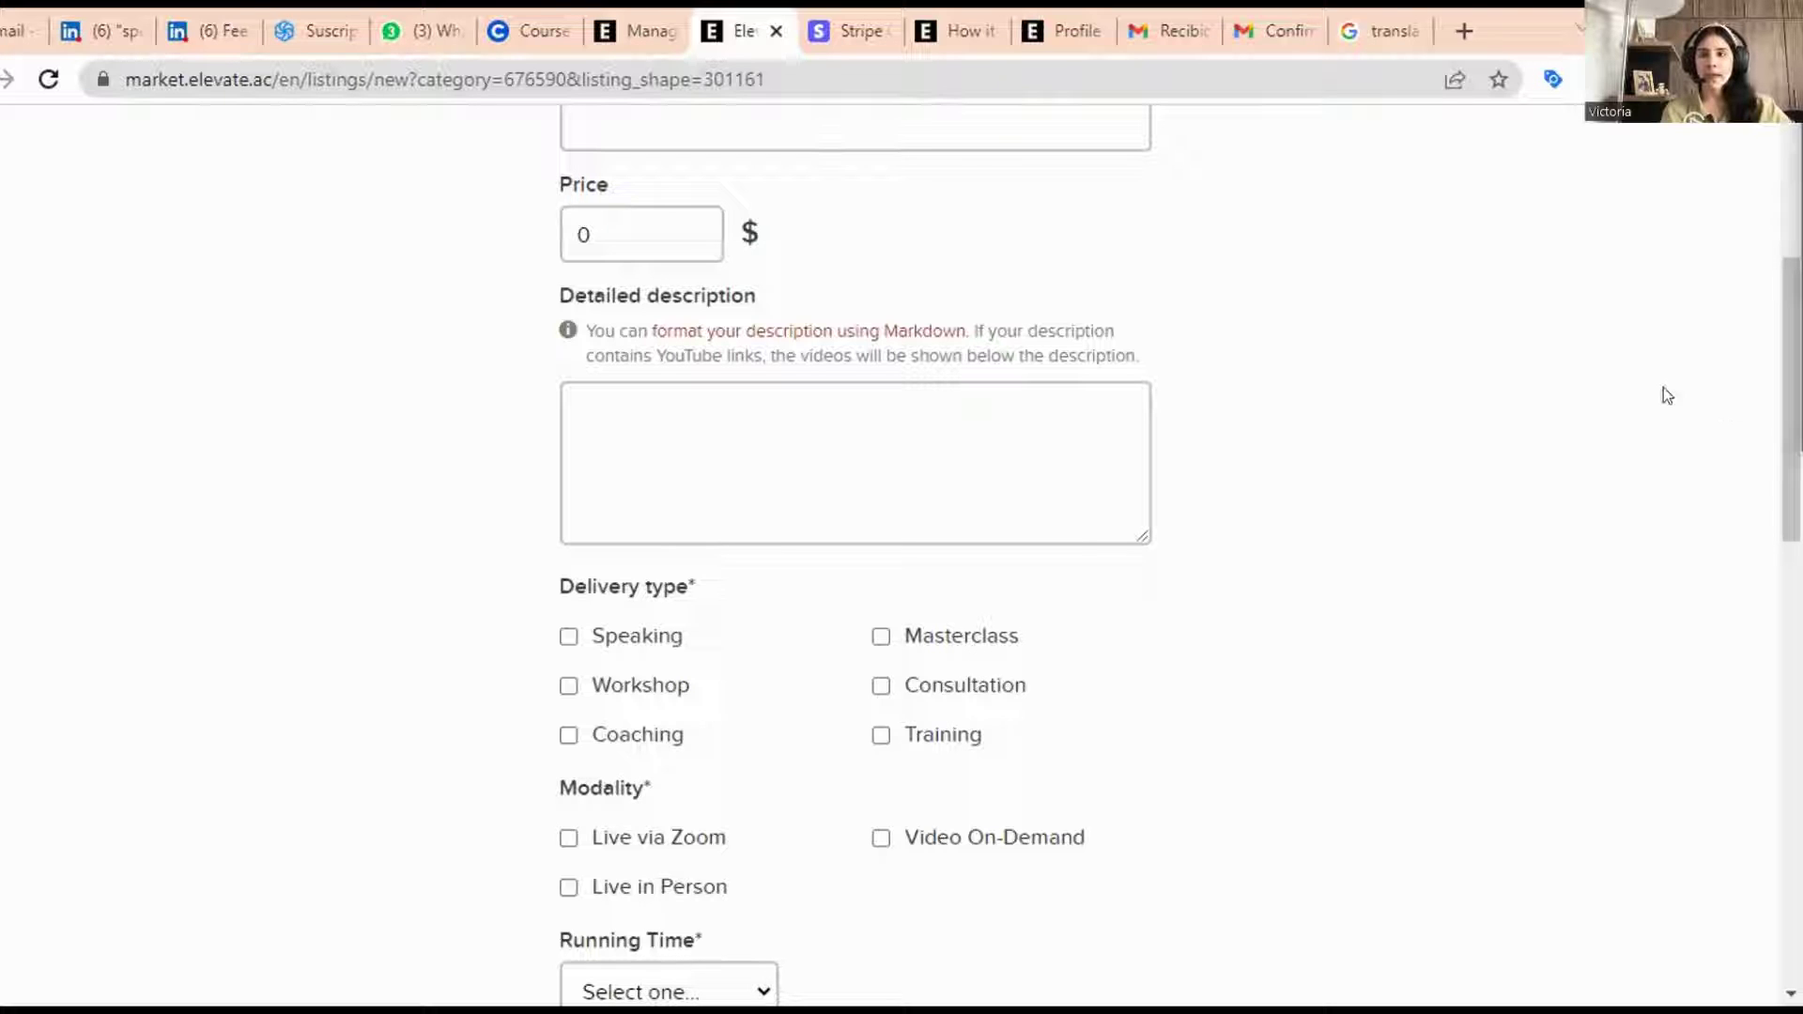
- Look over the form's delivery fields, with Location set to Cartago, Colombia and a map preview
{"action": "scroll", "coordinate": [266, 501], "scroll_direction": "down", "scroll_amount": 1}
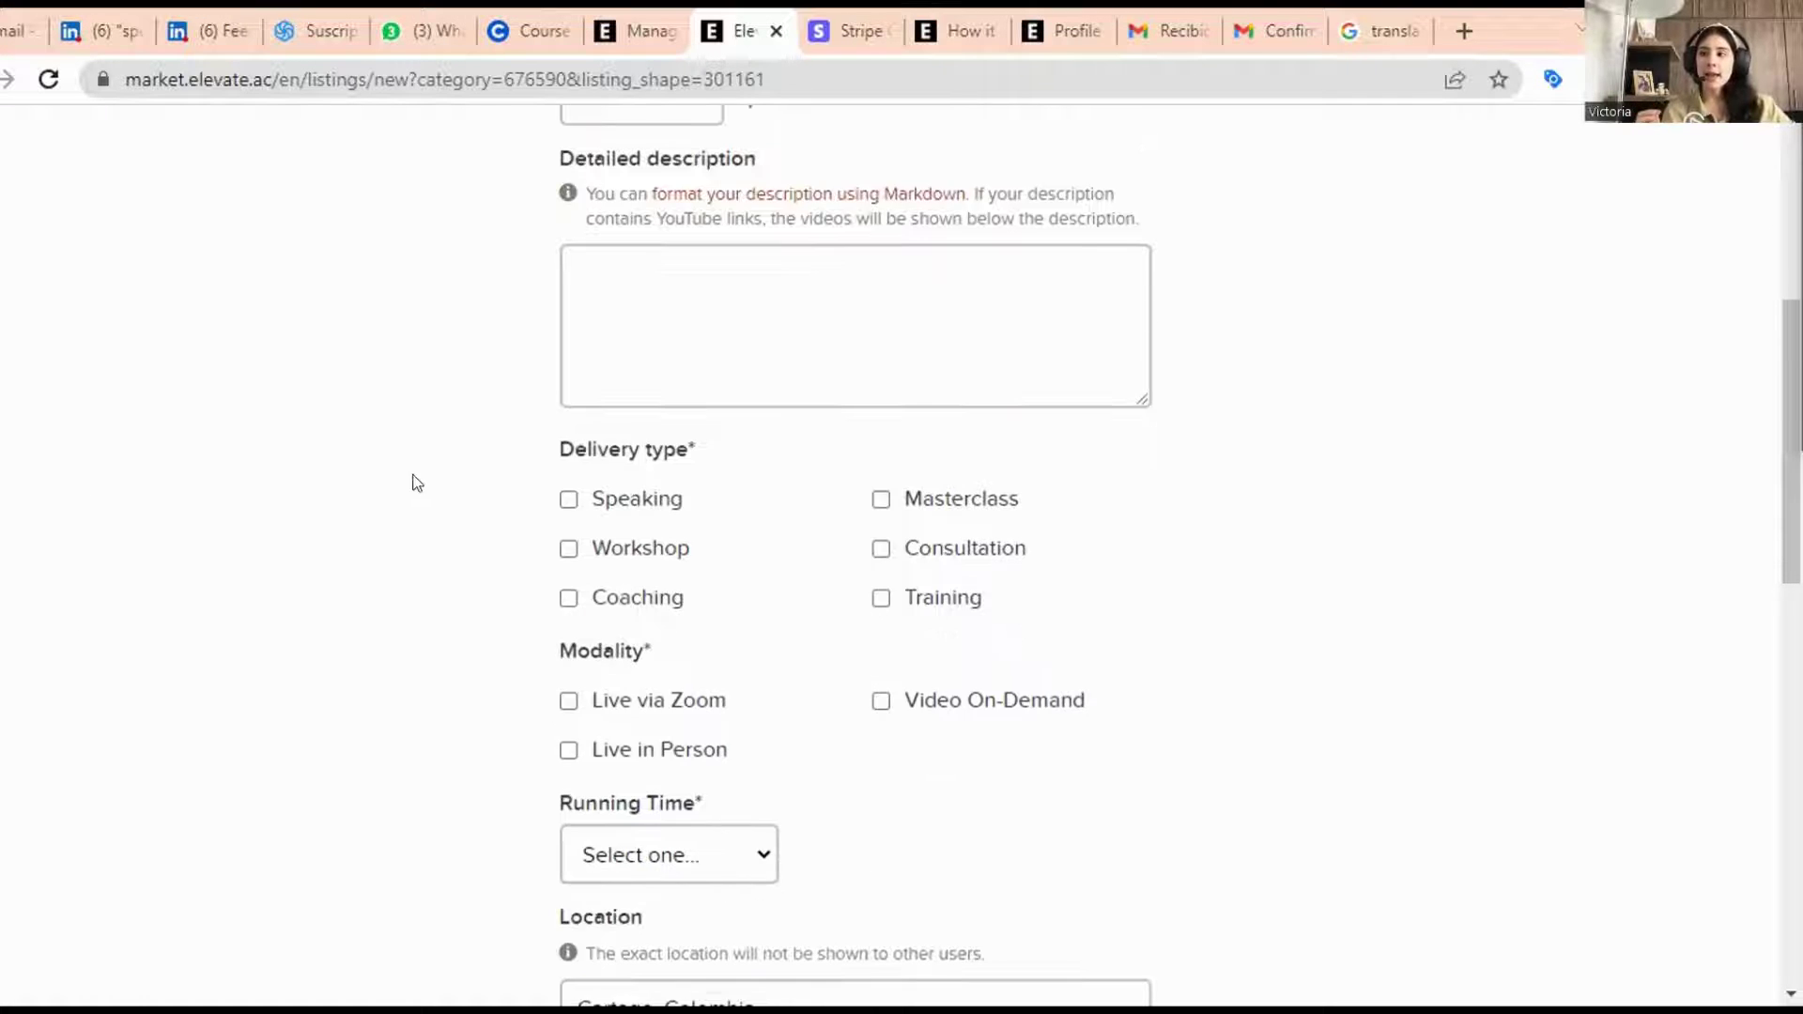
{"action": "scroll", "coordinate": [463, 431], "scroll_direction": "up", "scroll_amount": 1}
{"action": "scroll", "coordinate": [491, 519], "scroll_direction": "down", "scroll_amount": 3}
{"action": "scroll", "coordinate": [547, 595], "scroll_direction": "up", "scroll_amount": 1}
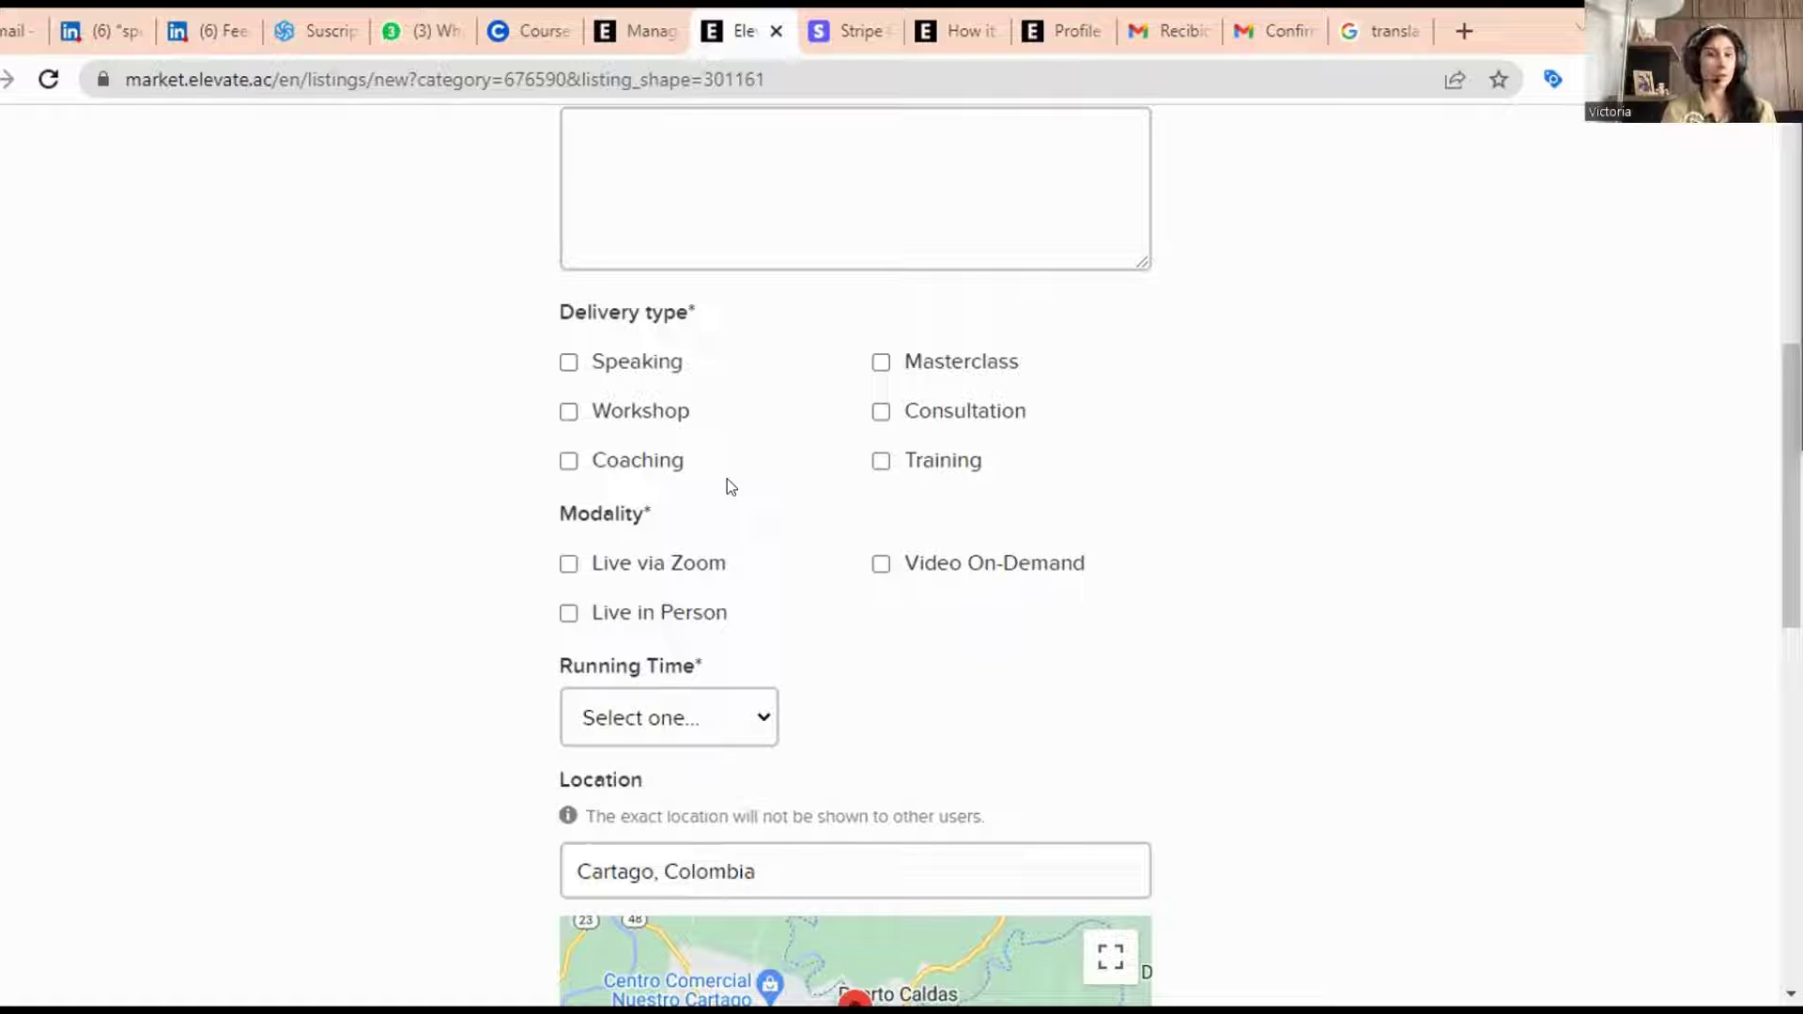
{"action": "left_click", "coordinate": [568, 361]}
{"action": "left_click", "coordinate": [569, 413]}
{"action": "left_click", "coordinate": [568, 412]}
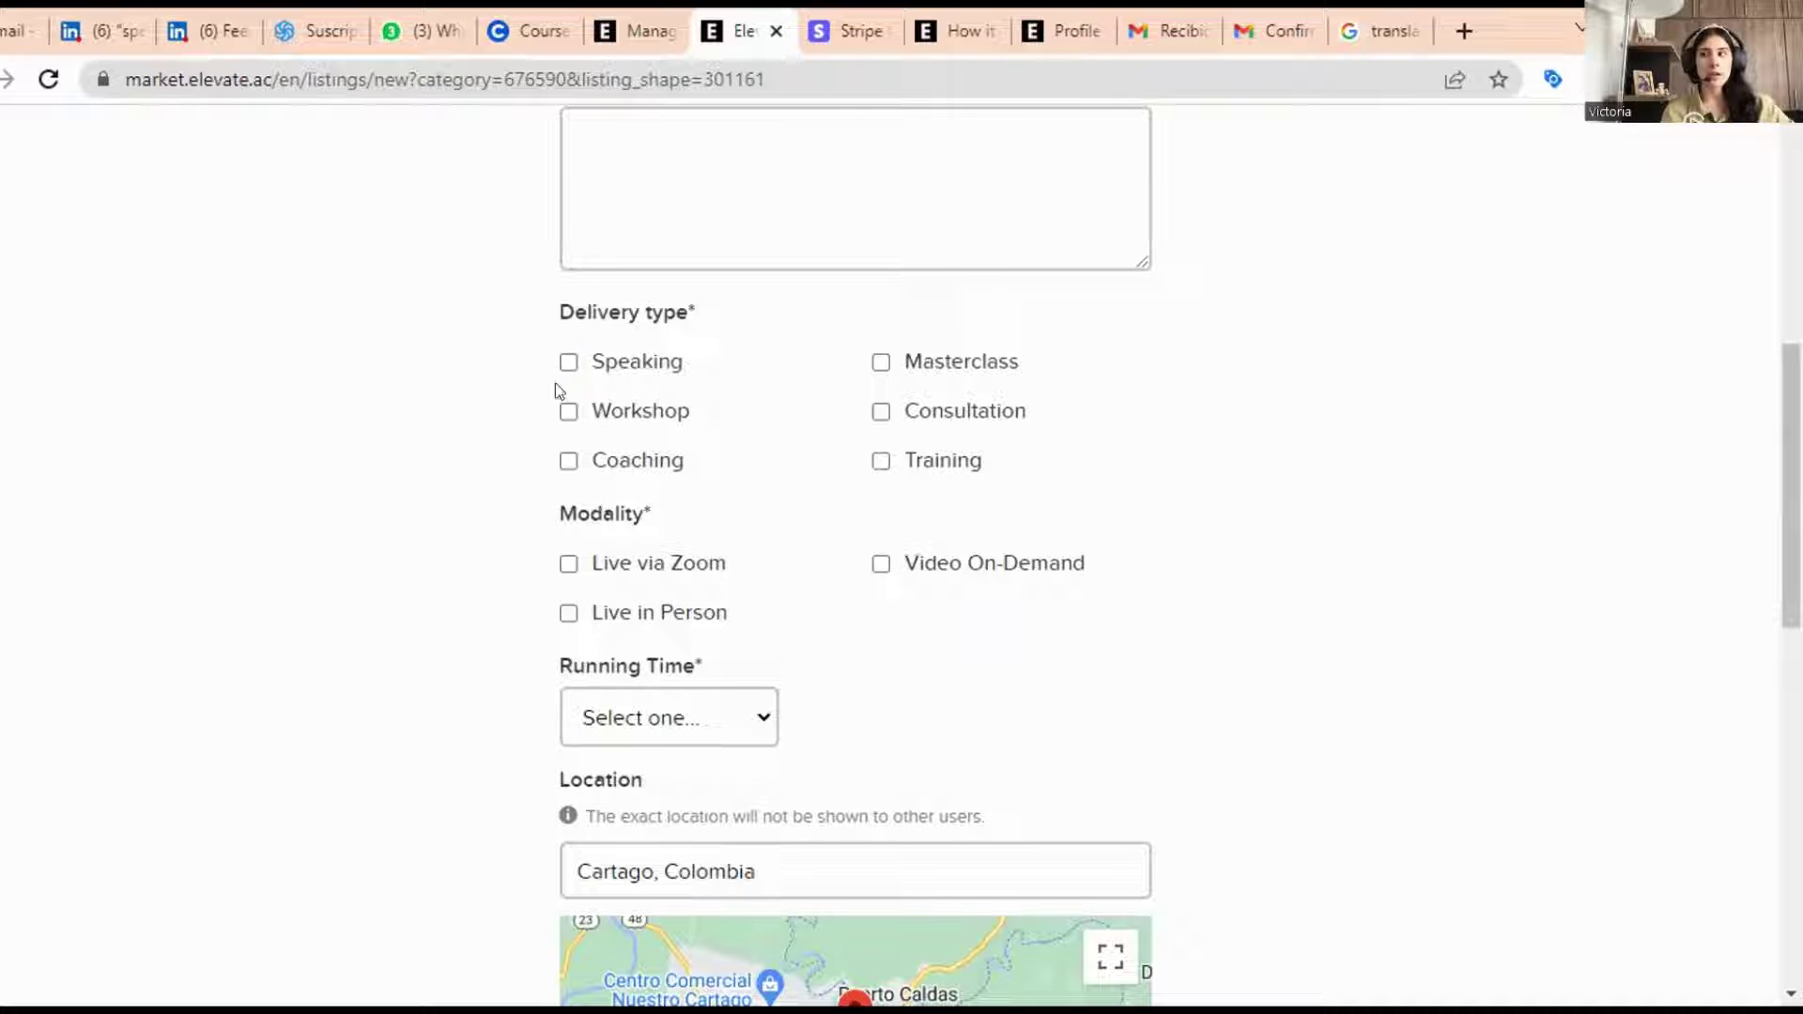
{"action": "left_click", "coordinate": [568, 411]}
{"action": "left_click", "coordinate": [568, 461]}
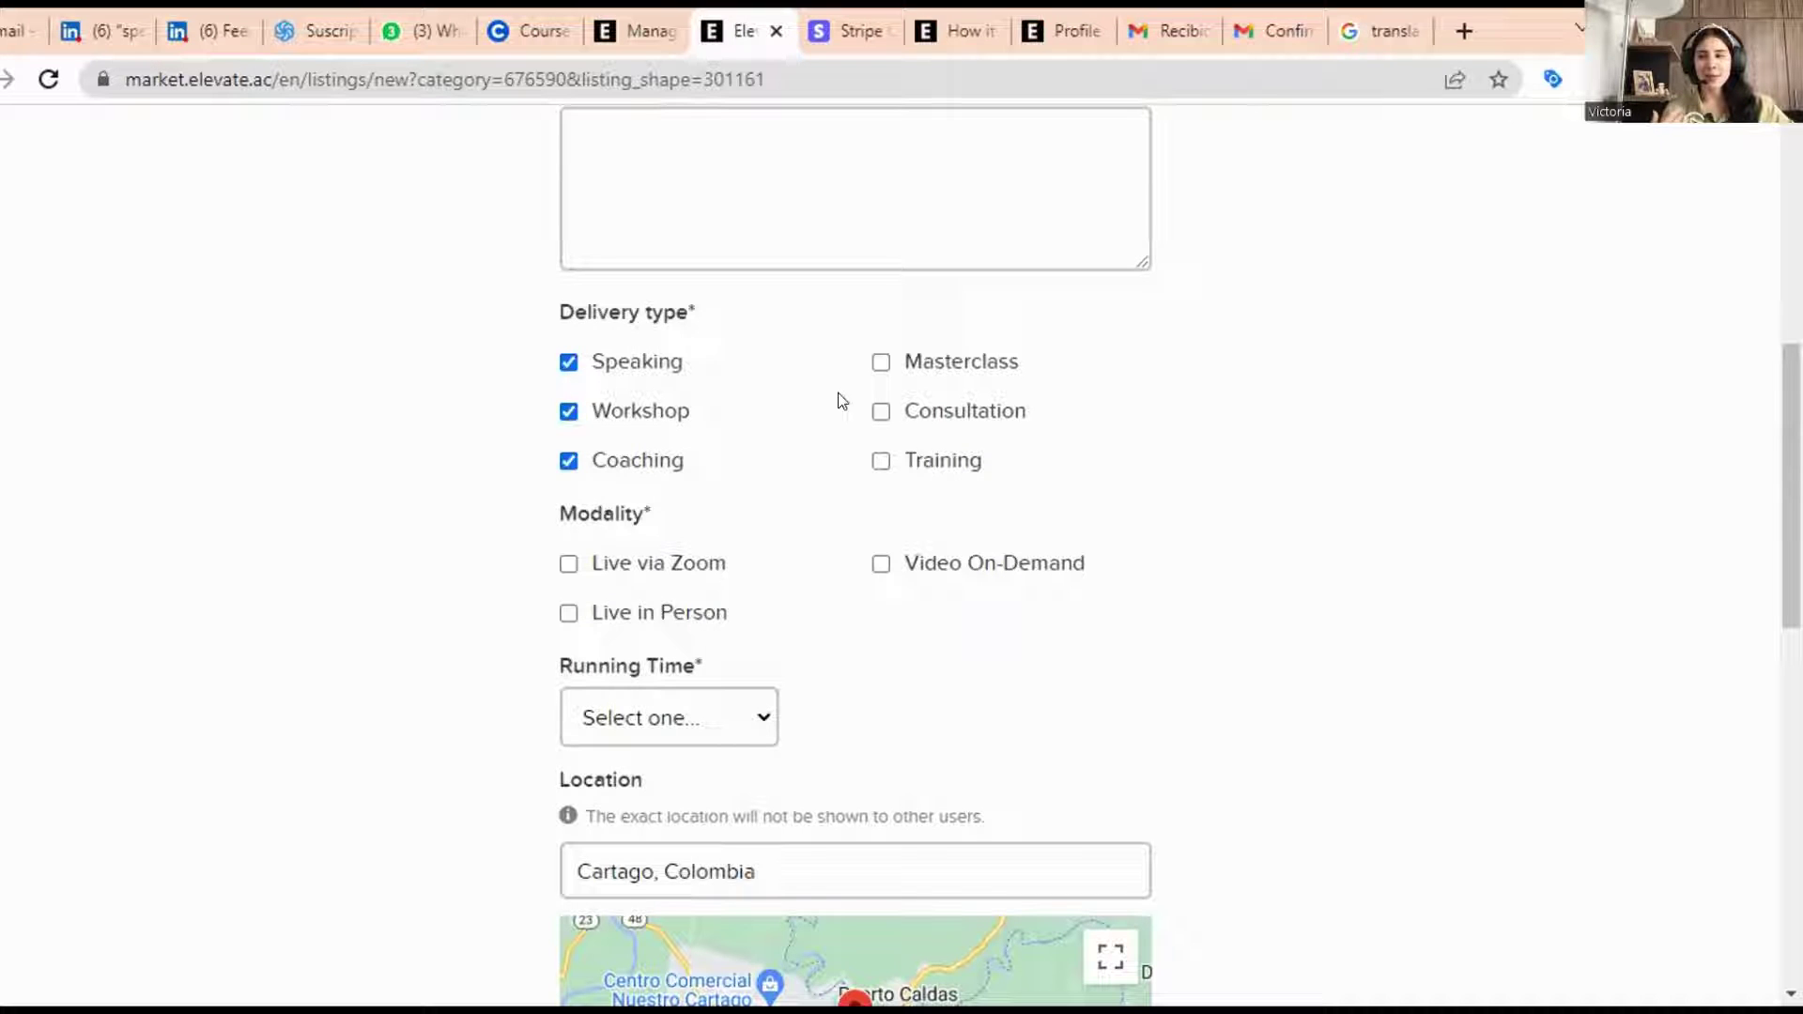
{"action": "left_click", "coordinate": [881, 362]}
{"action": "left_click_drag", "start_coordinate": [877, 430], "coordinate": [881, 462]}
{"action": "left_click", "coordinate": [881, 413]}
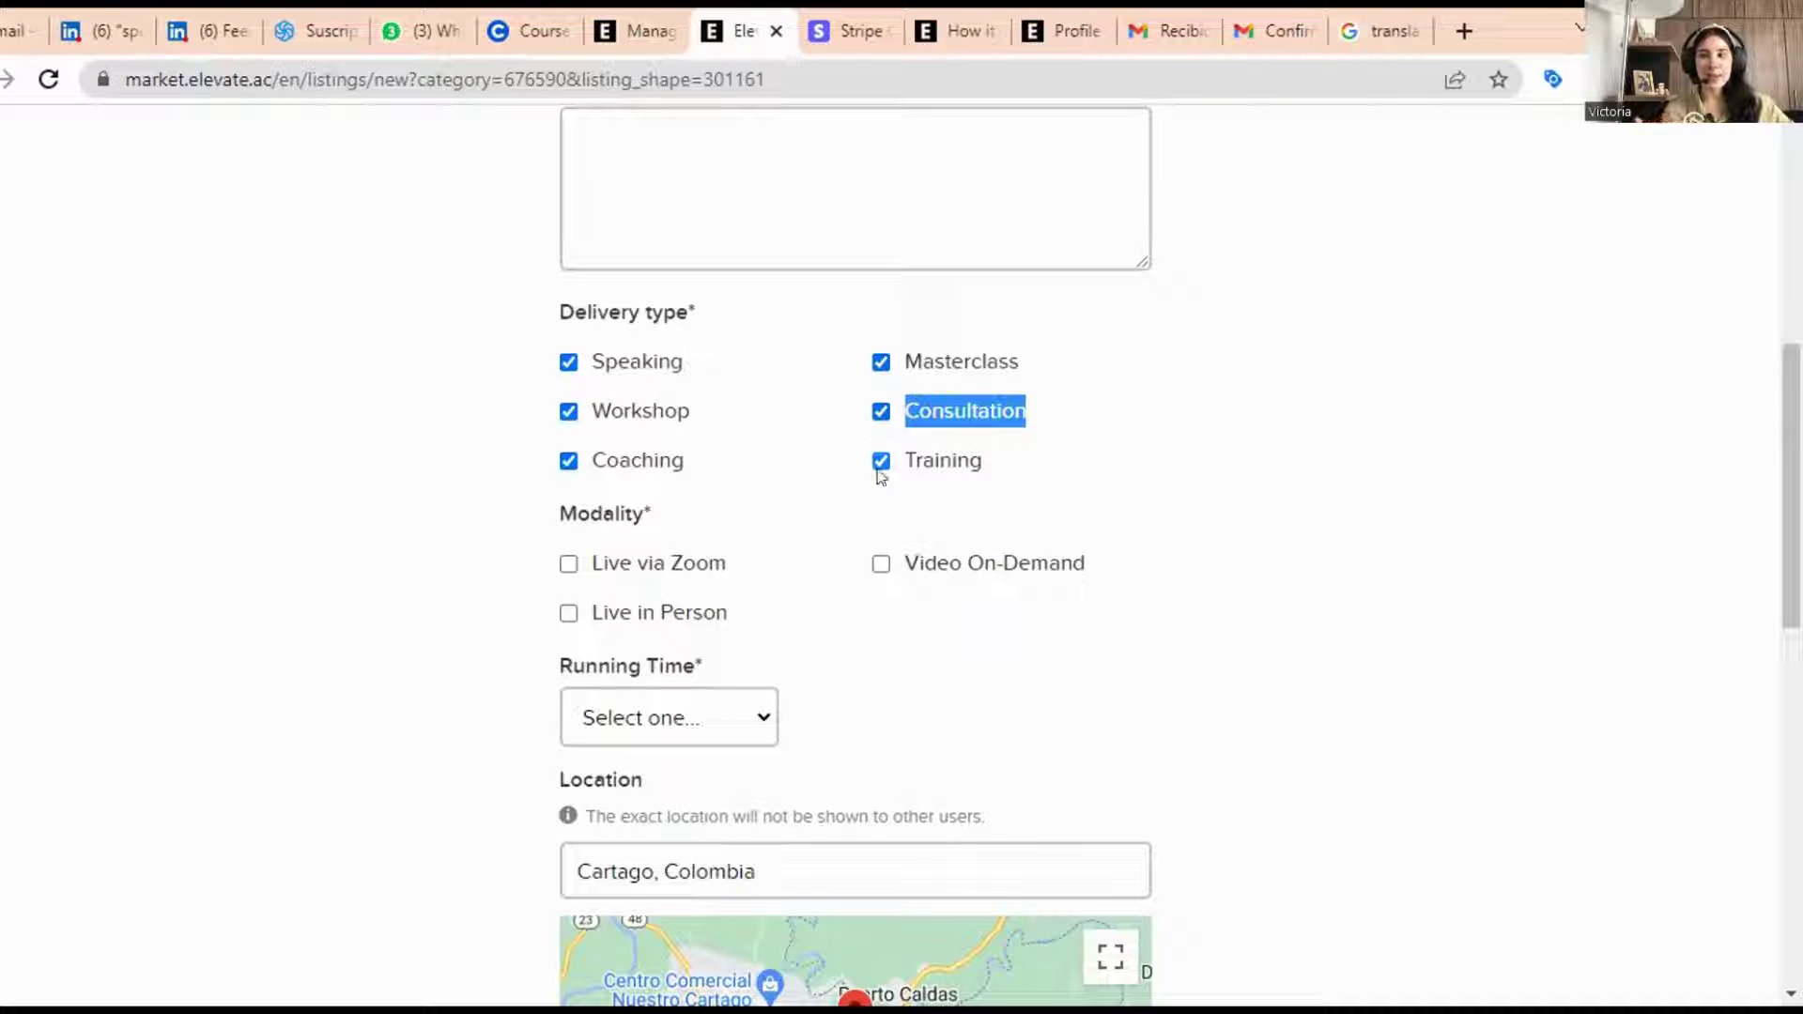
{"action": "left_click", "coordinate": [880, 461]}
{"action": "left_click", "coordinate": [881, 412]}
{"action": "left_click", "coordinate": [881, 362]}
{"action": "left_click", "coordinate": [568, 460]}
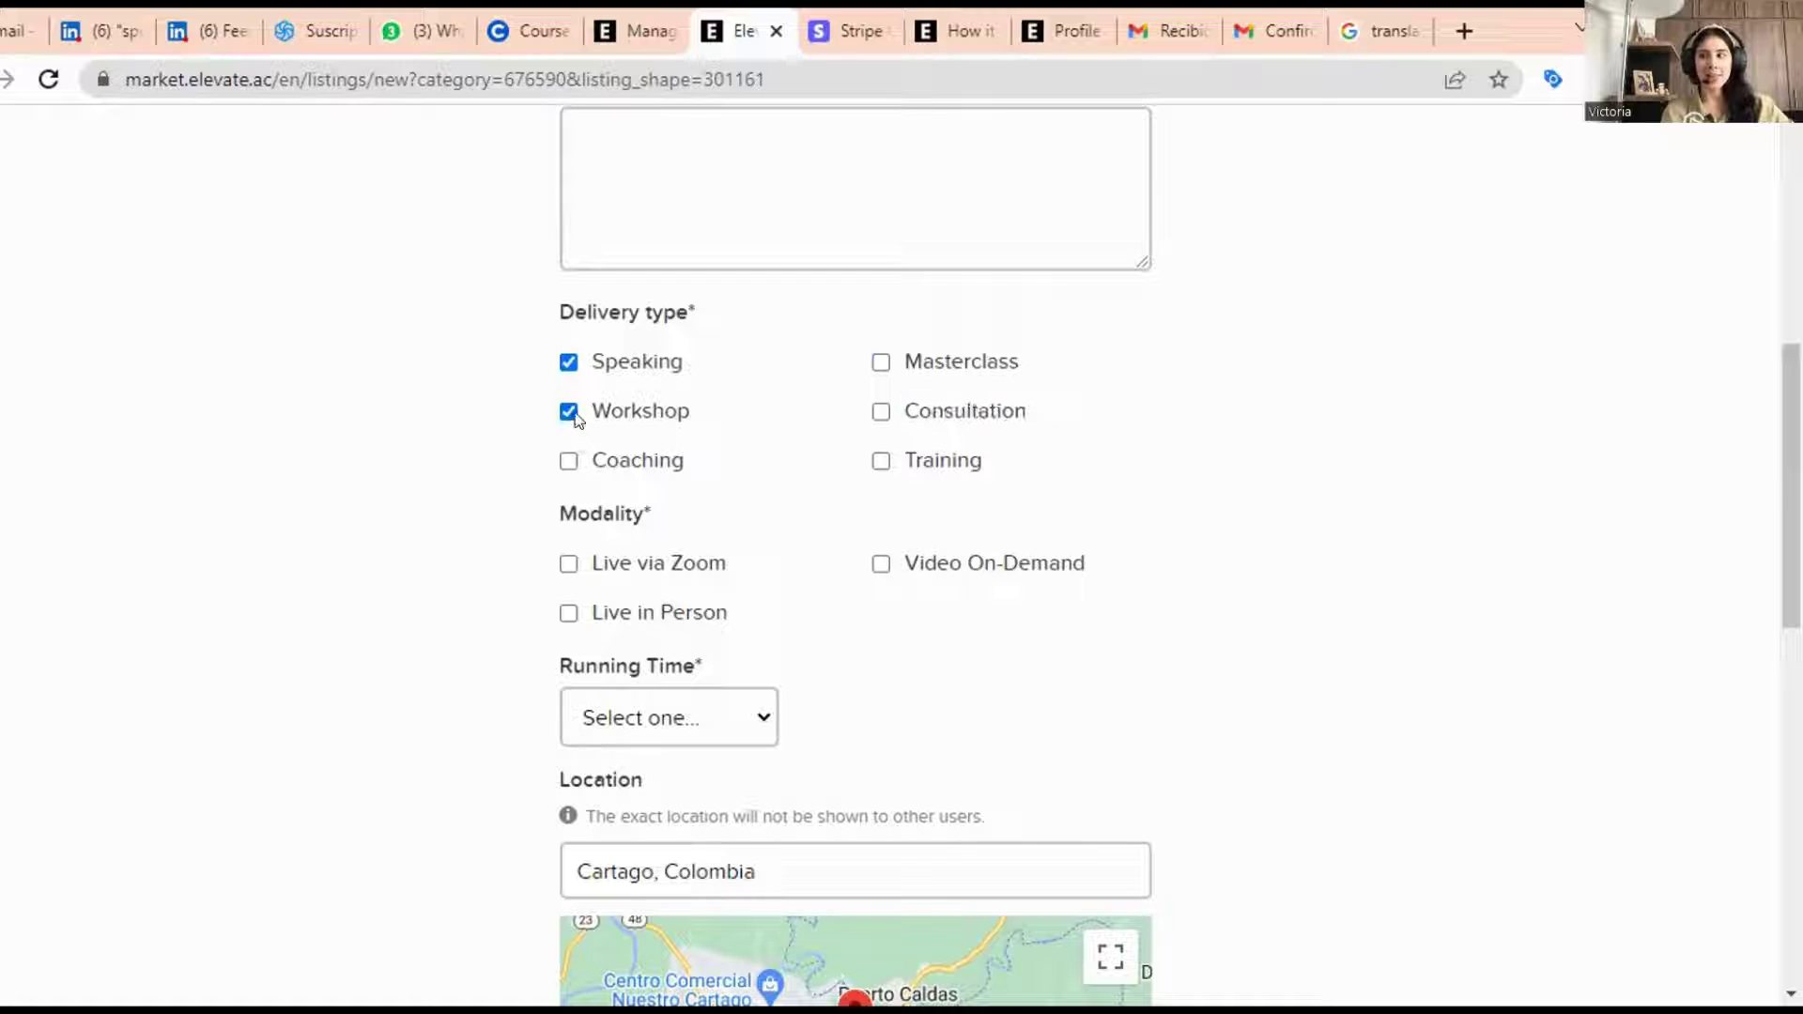
{"action": "left_click", "coordinate": [568, 411]}
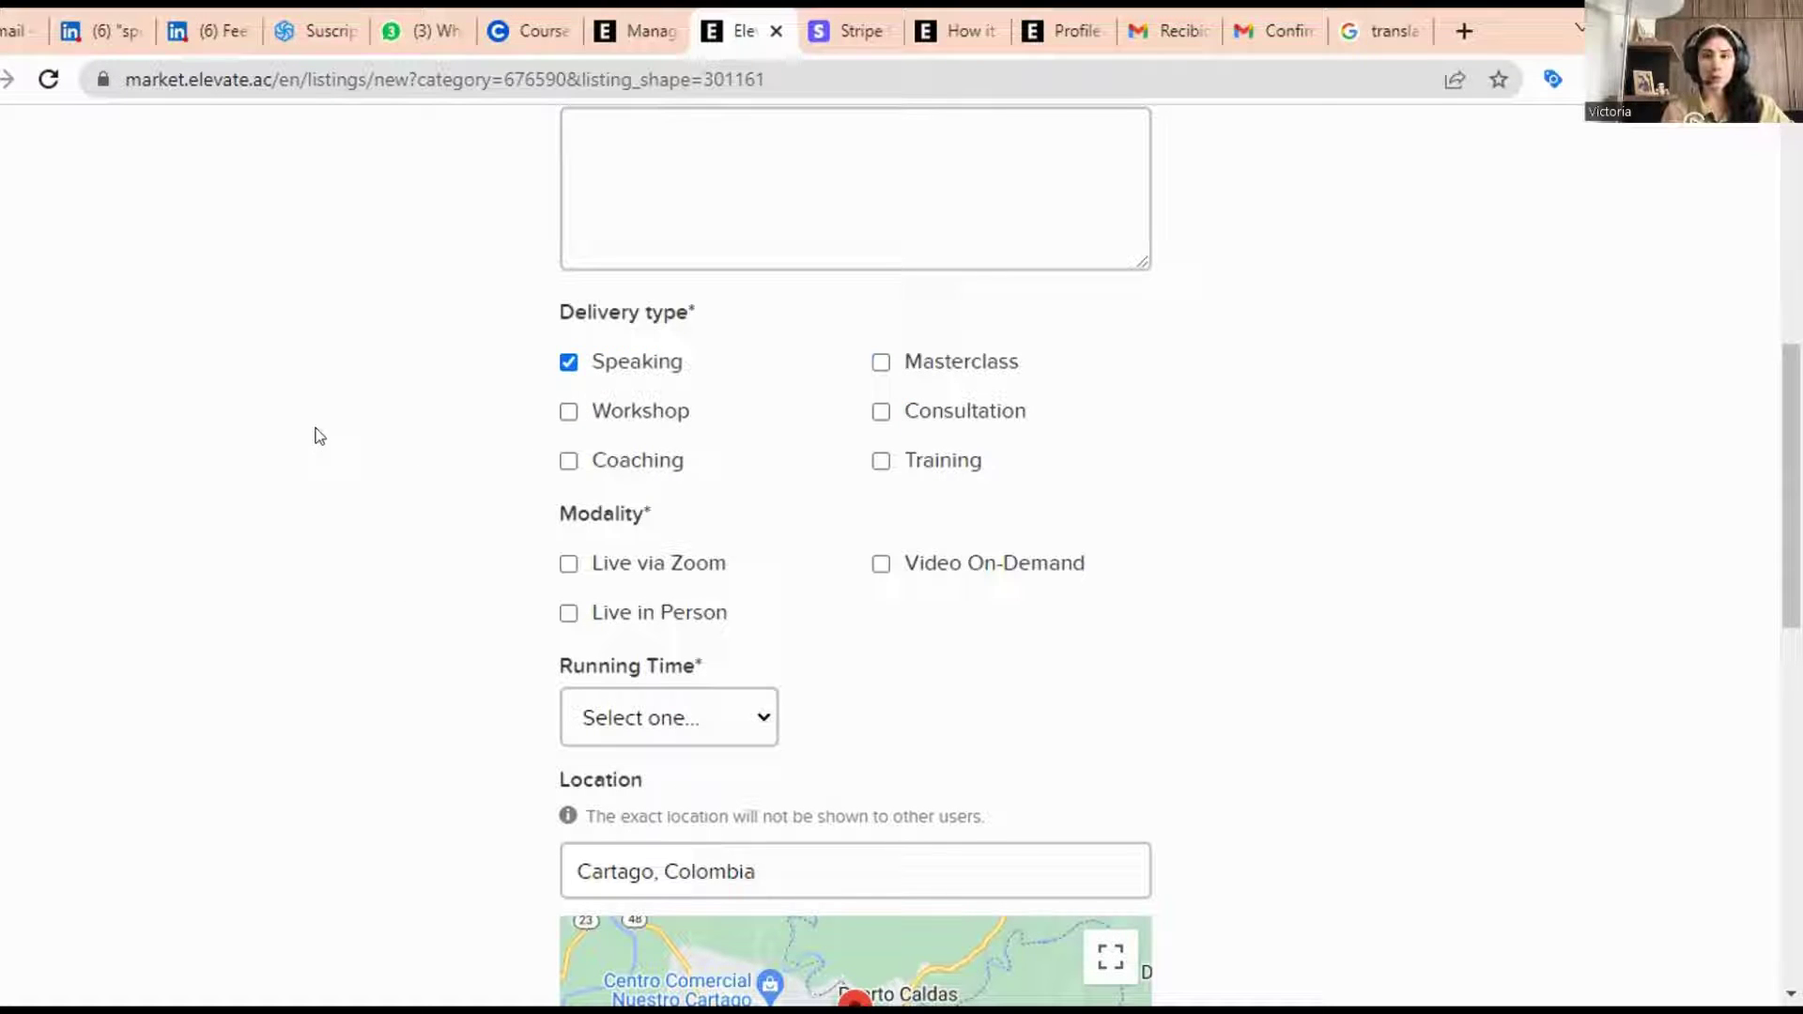
{"action": "left_click", "coordinate": [568, 362]}
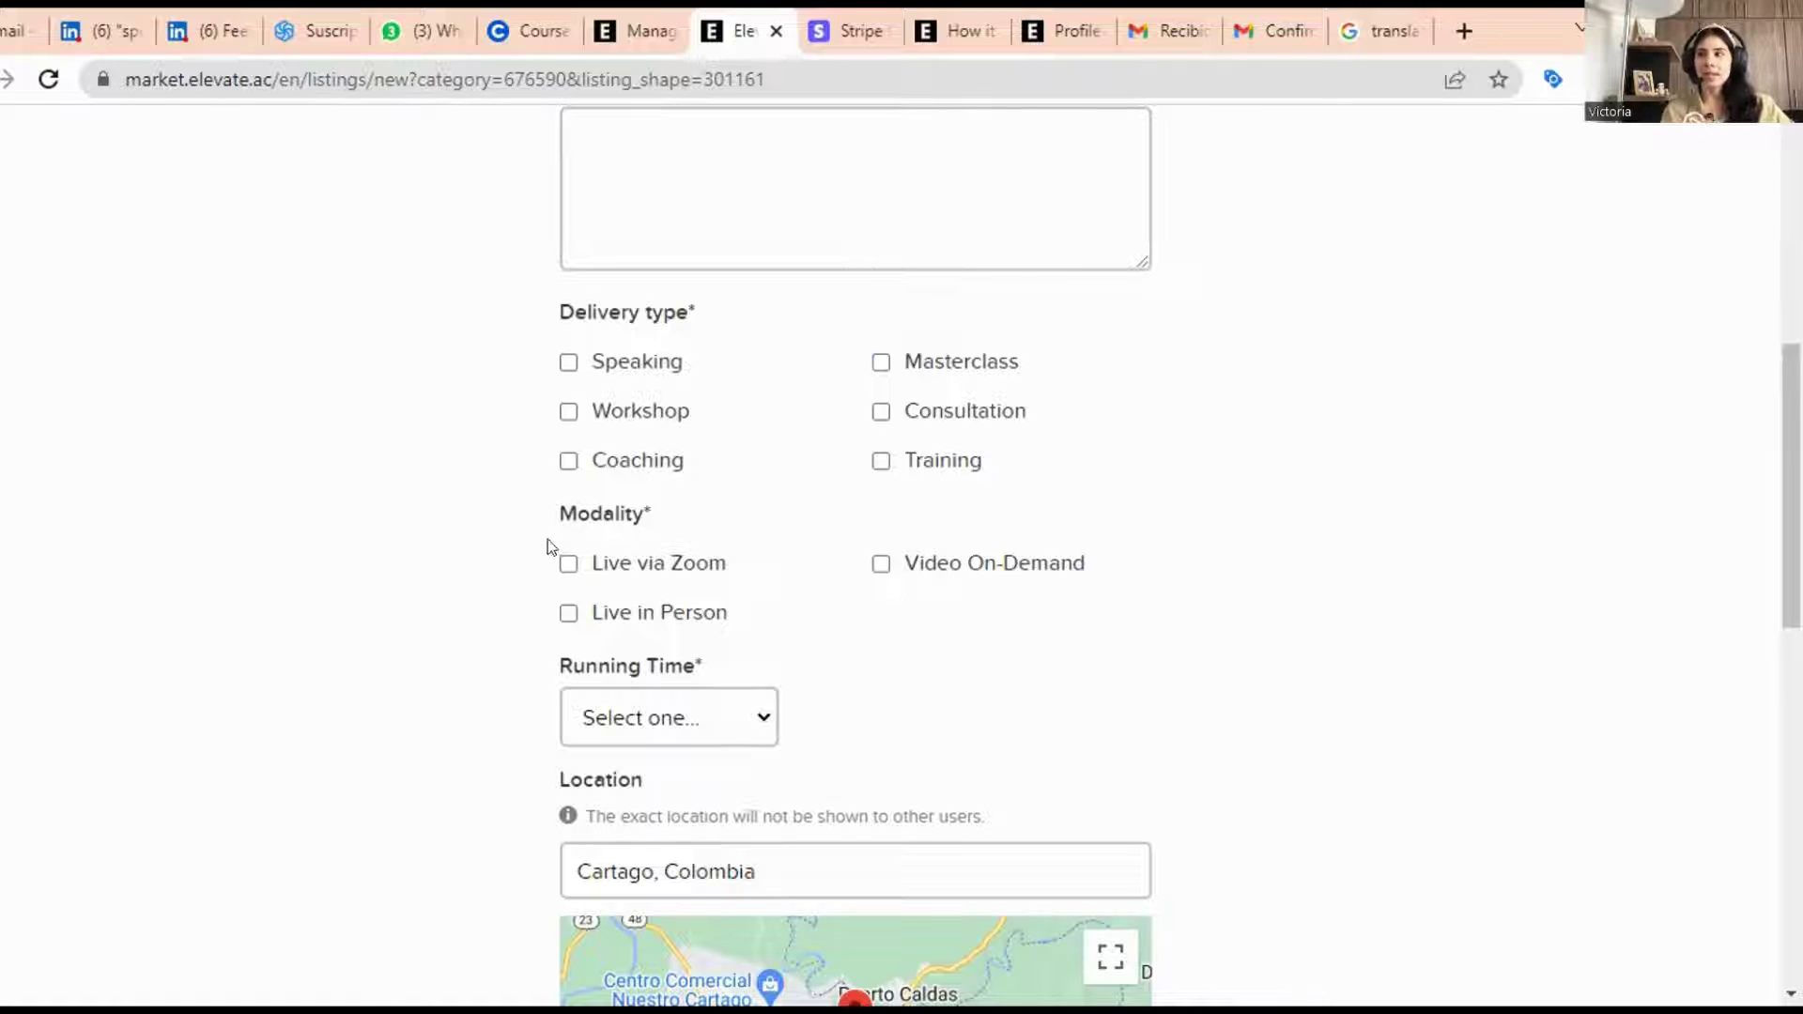
{"action": "scroll", "coordinate": [554, 545], "scroll_direction": "down", "scroll_amount": 3}
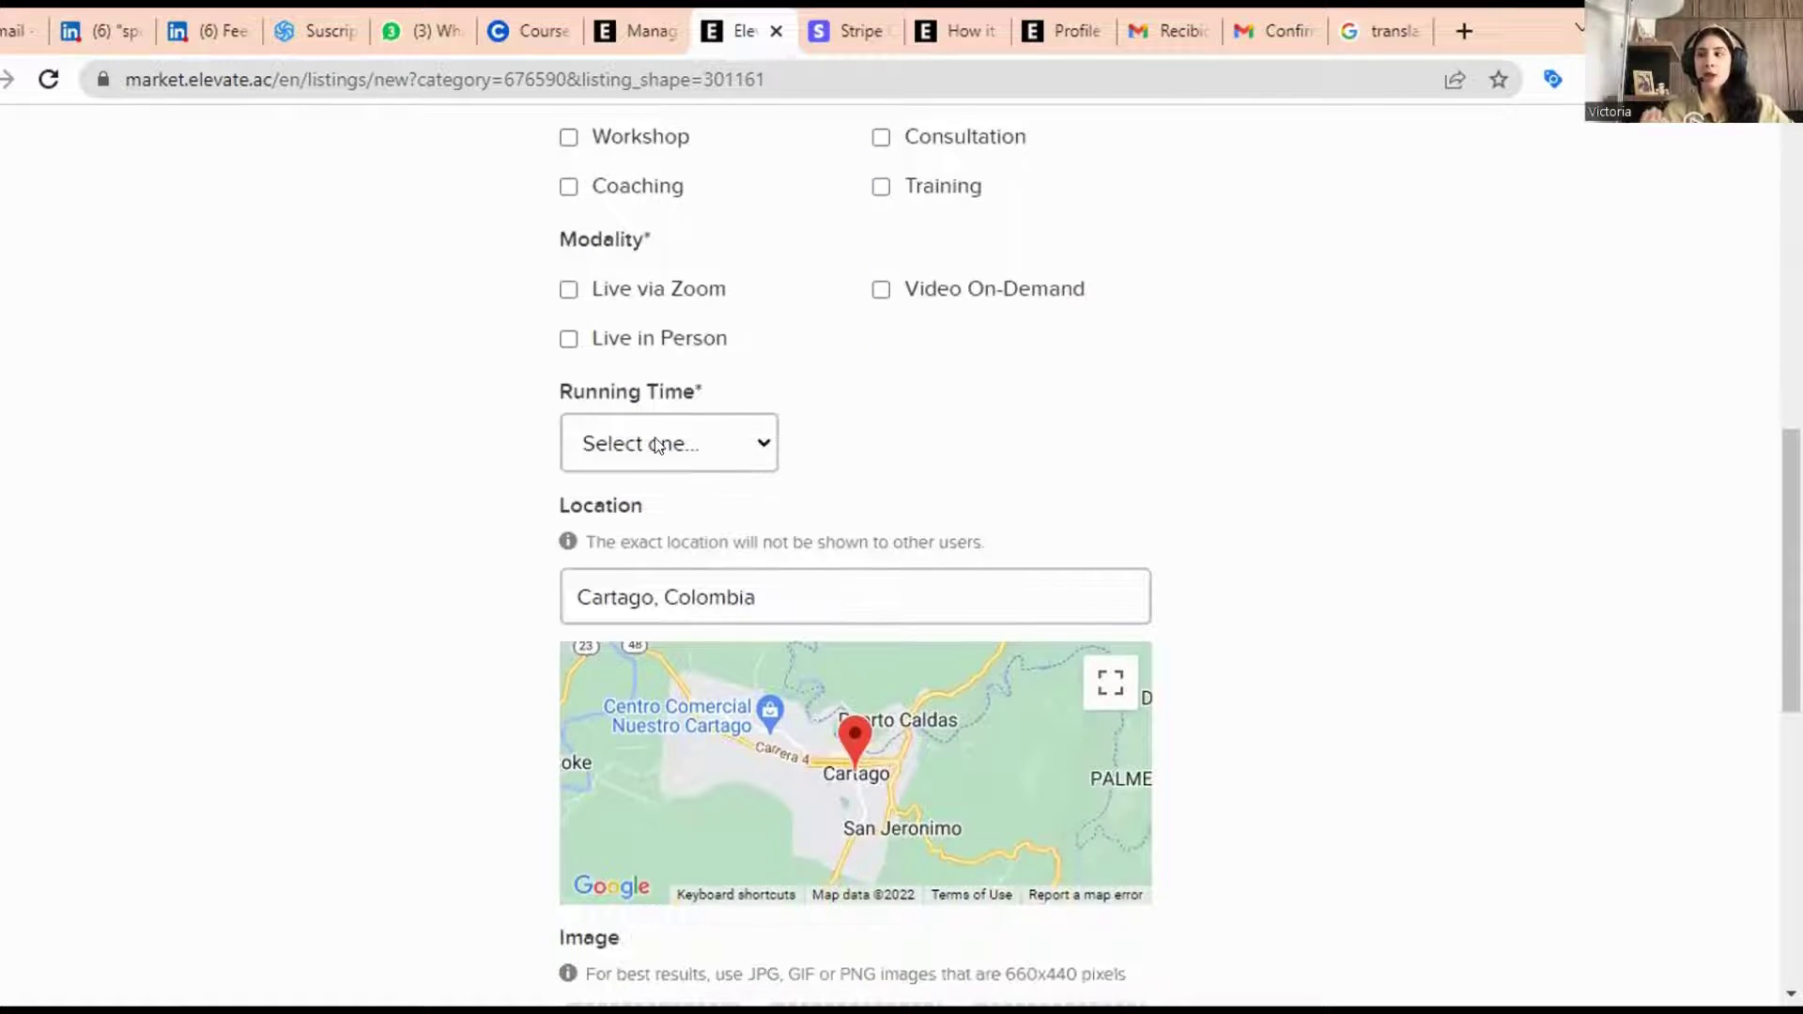
{"action": "left_click", "coordinate": [657, 444]}
{"action": "left_click", "coordinate": [171, 579]}
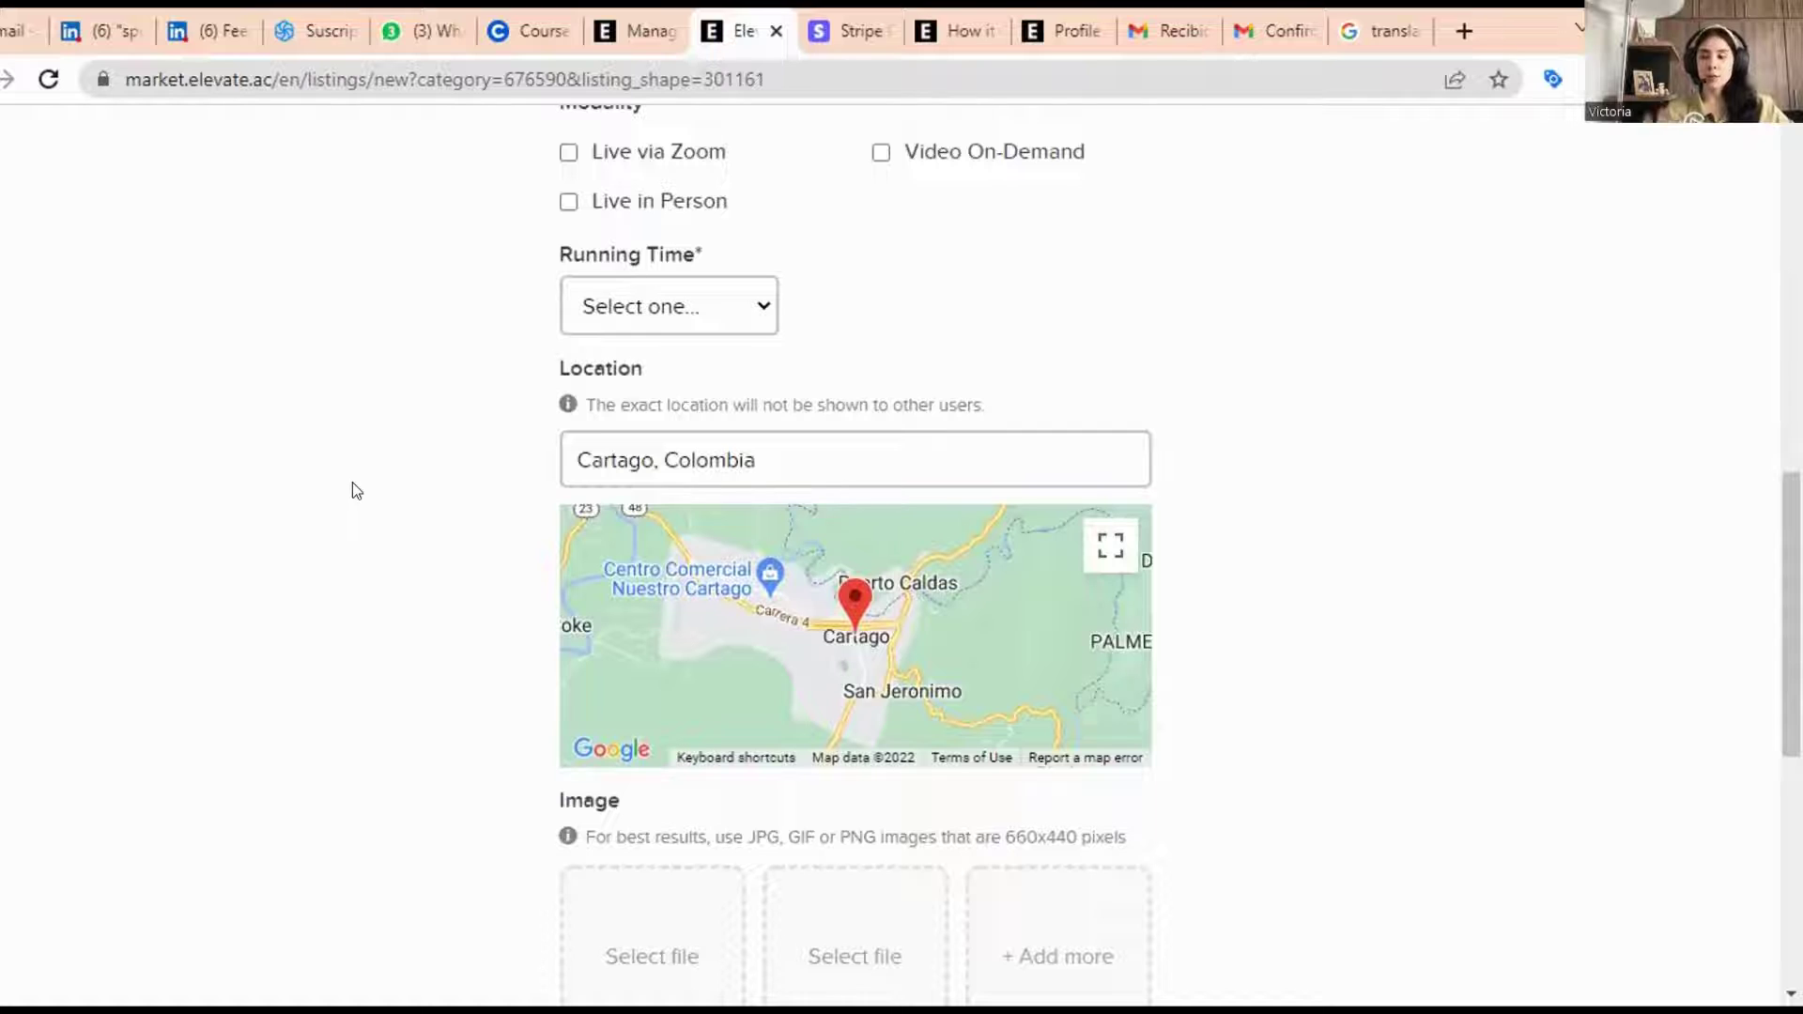
{"action": "scroll", "coordinate": [309, 461], "scroll_direction": "down", "scroll_amount": 1}
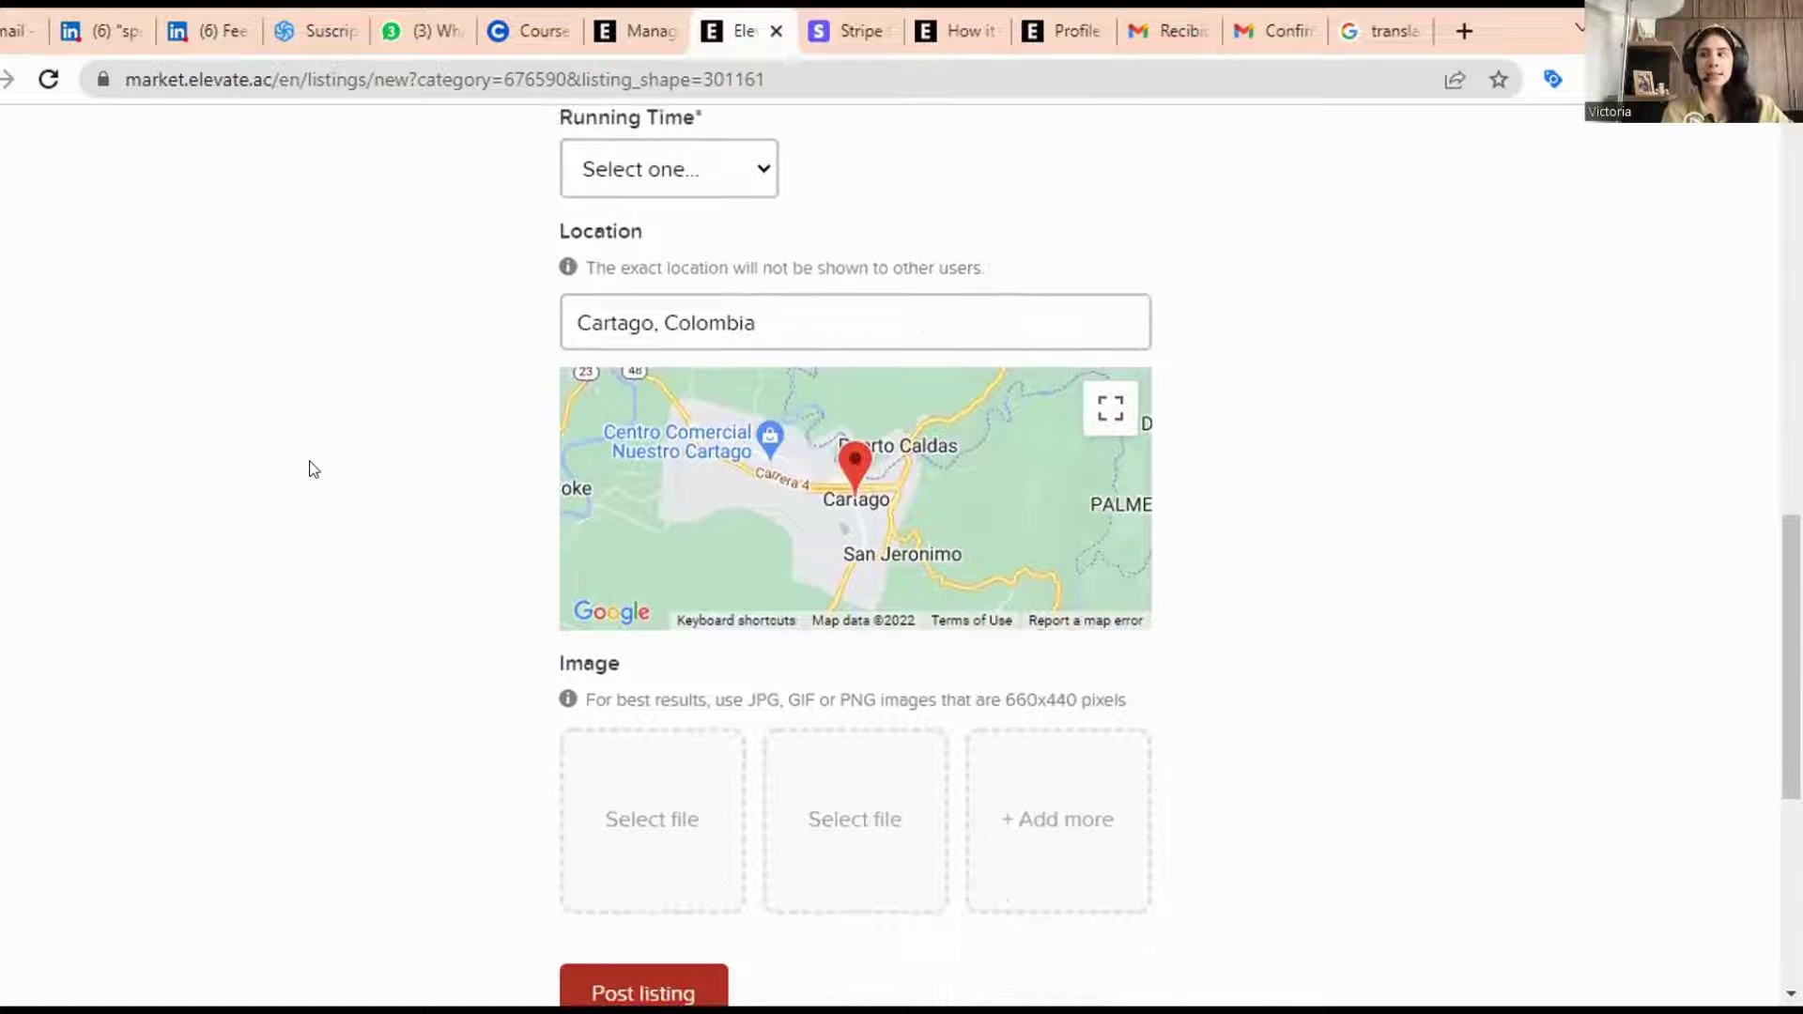
{"action": "left_click", "coordinate": [778, 313]}
{"action": "left_click", "coordinate": [399, 330]}
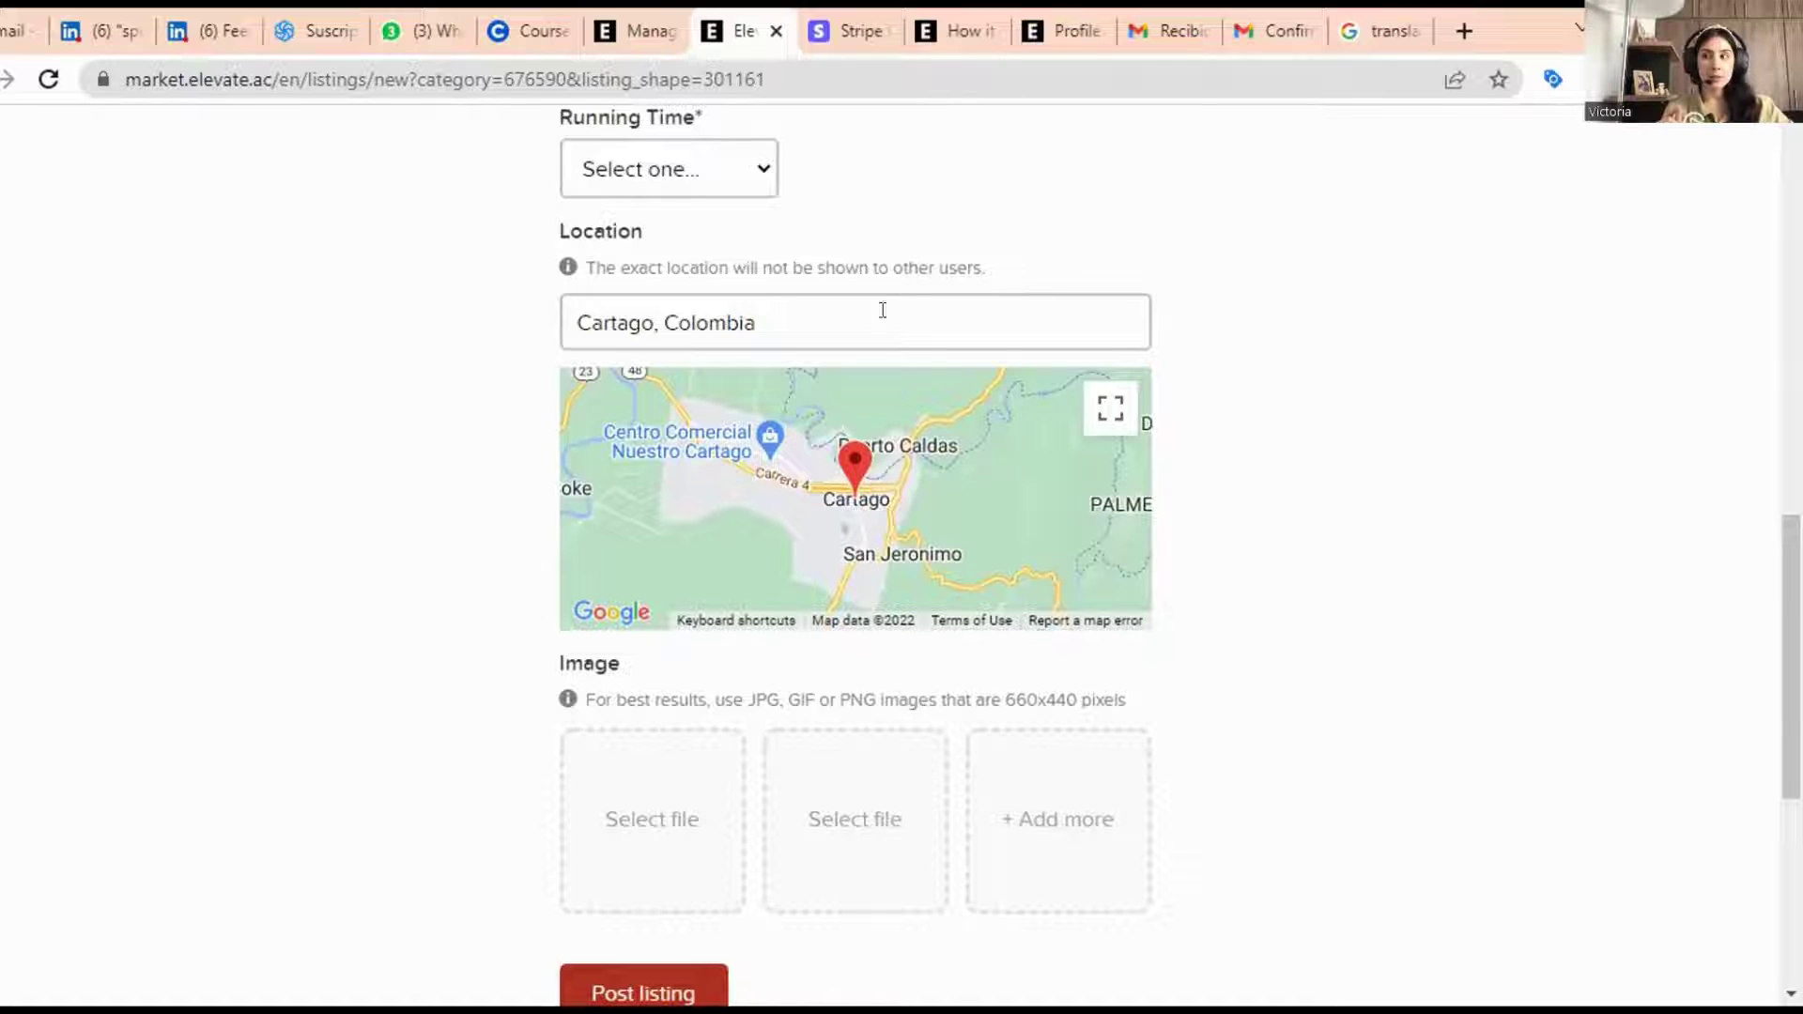
{"action": "scroll", "coordinate": [426, 349], "scroll_direction": "down", "scroll_amount": 4}
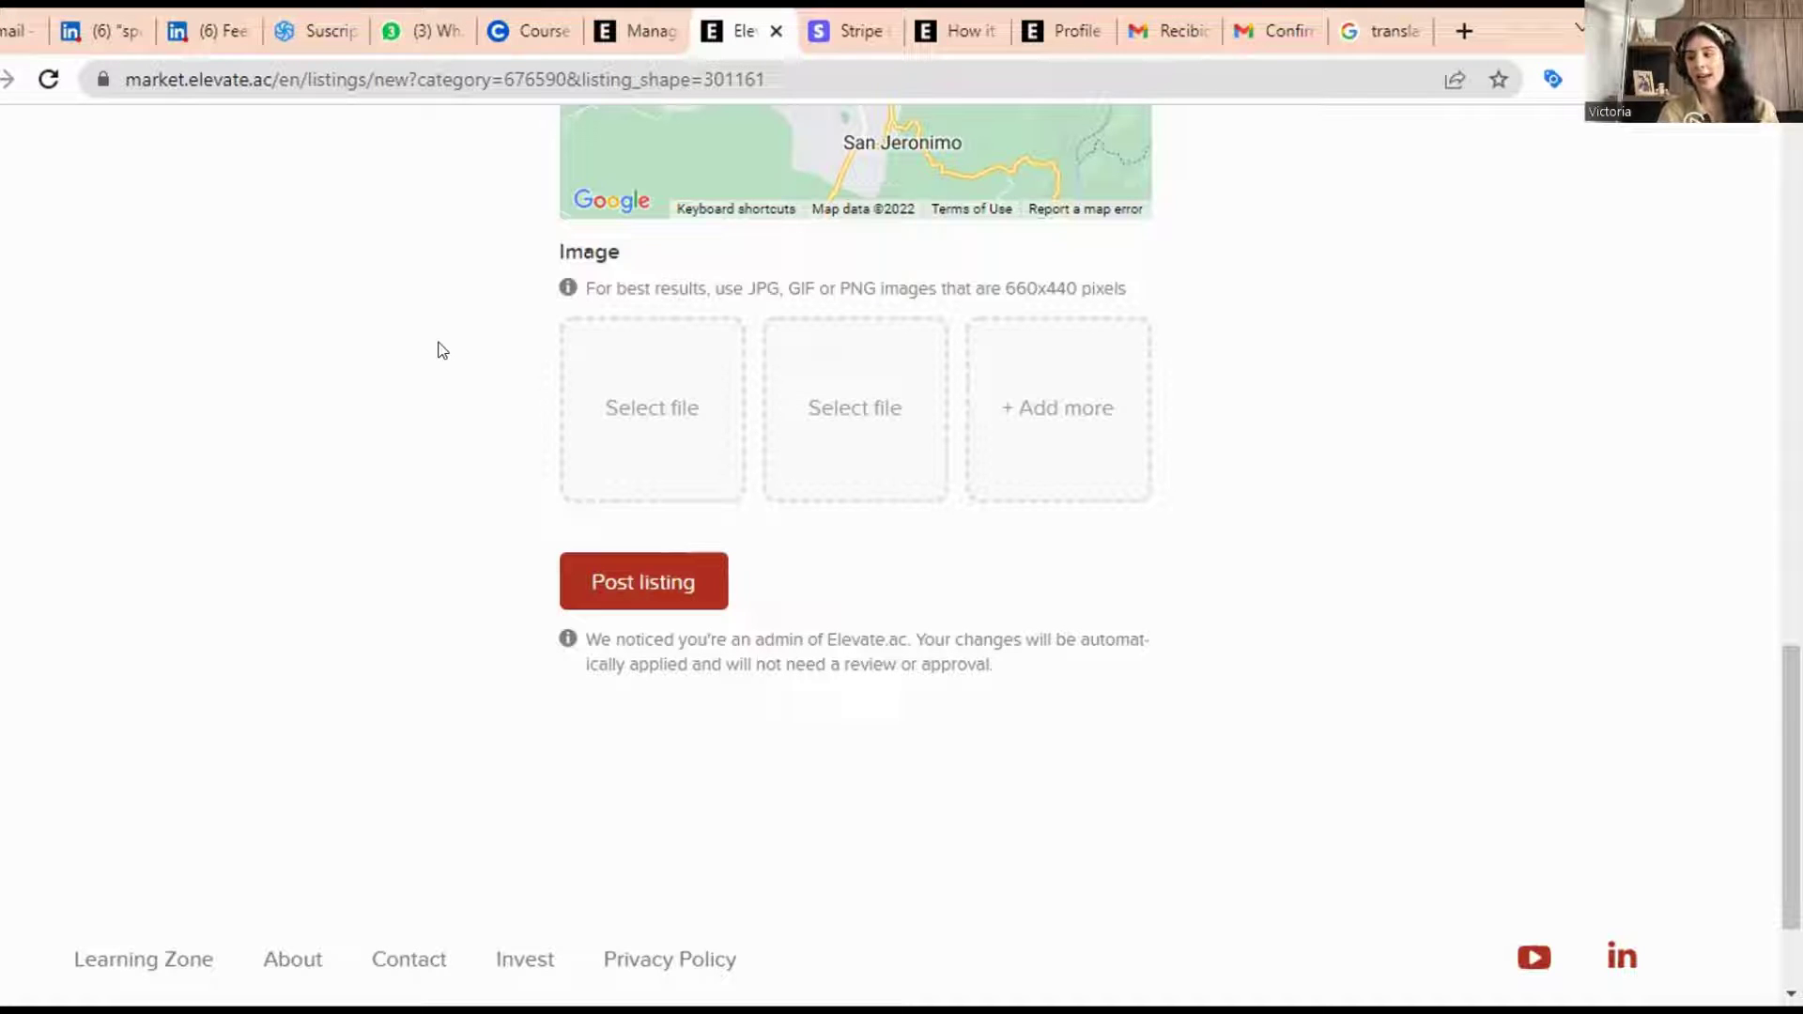
{"action": "left_click", "coordinate": [1080, 19]}
{"action": "scroll", "coordinate": [751, 507], "scroll_direction": "down", "scroll_amount": 1}
{"action": "right_click", "coordinate": [918, 570]}
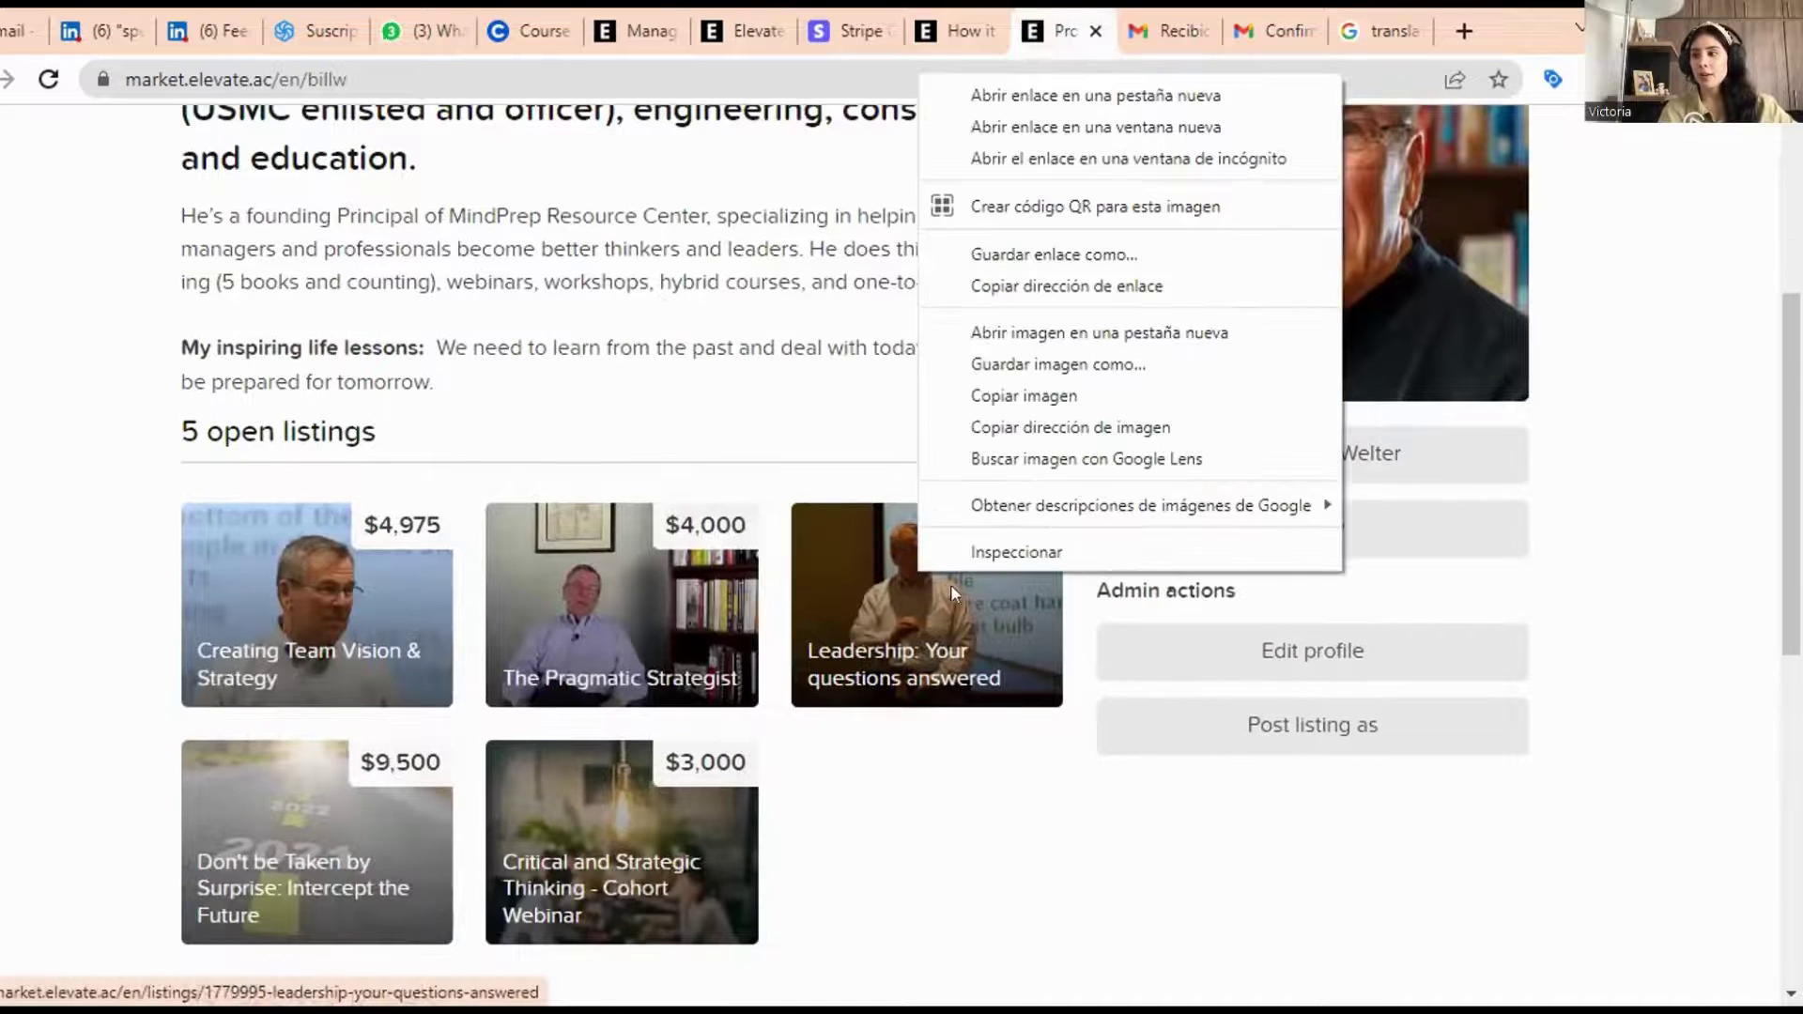
{"action": "left_click", "coordinate": [1104, 94]}
{"action": "left_click", "coordinate": [1084, 28]}
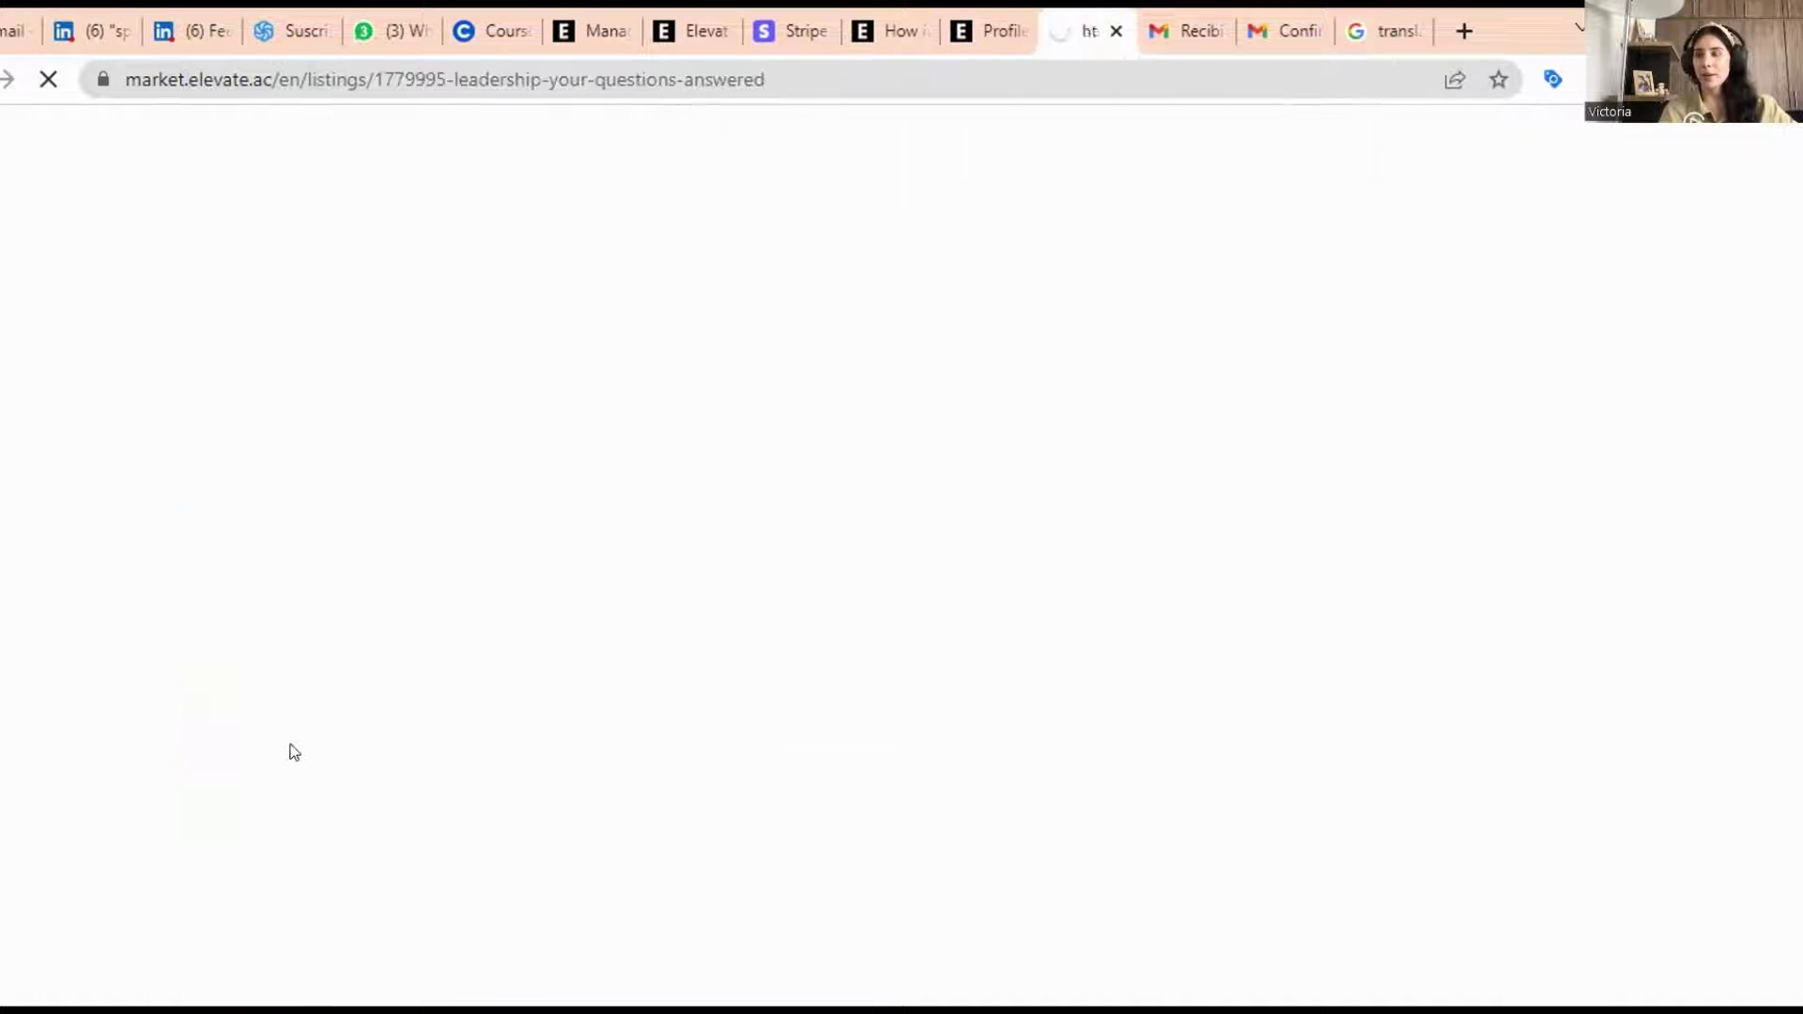
{"action": "scroll", "coordinate": [281, 568], "scroll_direction": "down", "scroll_amount": 1}
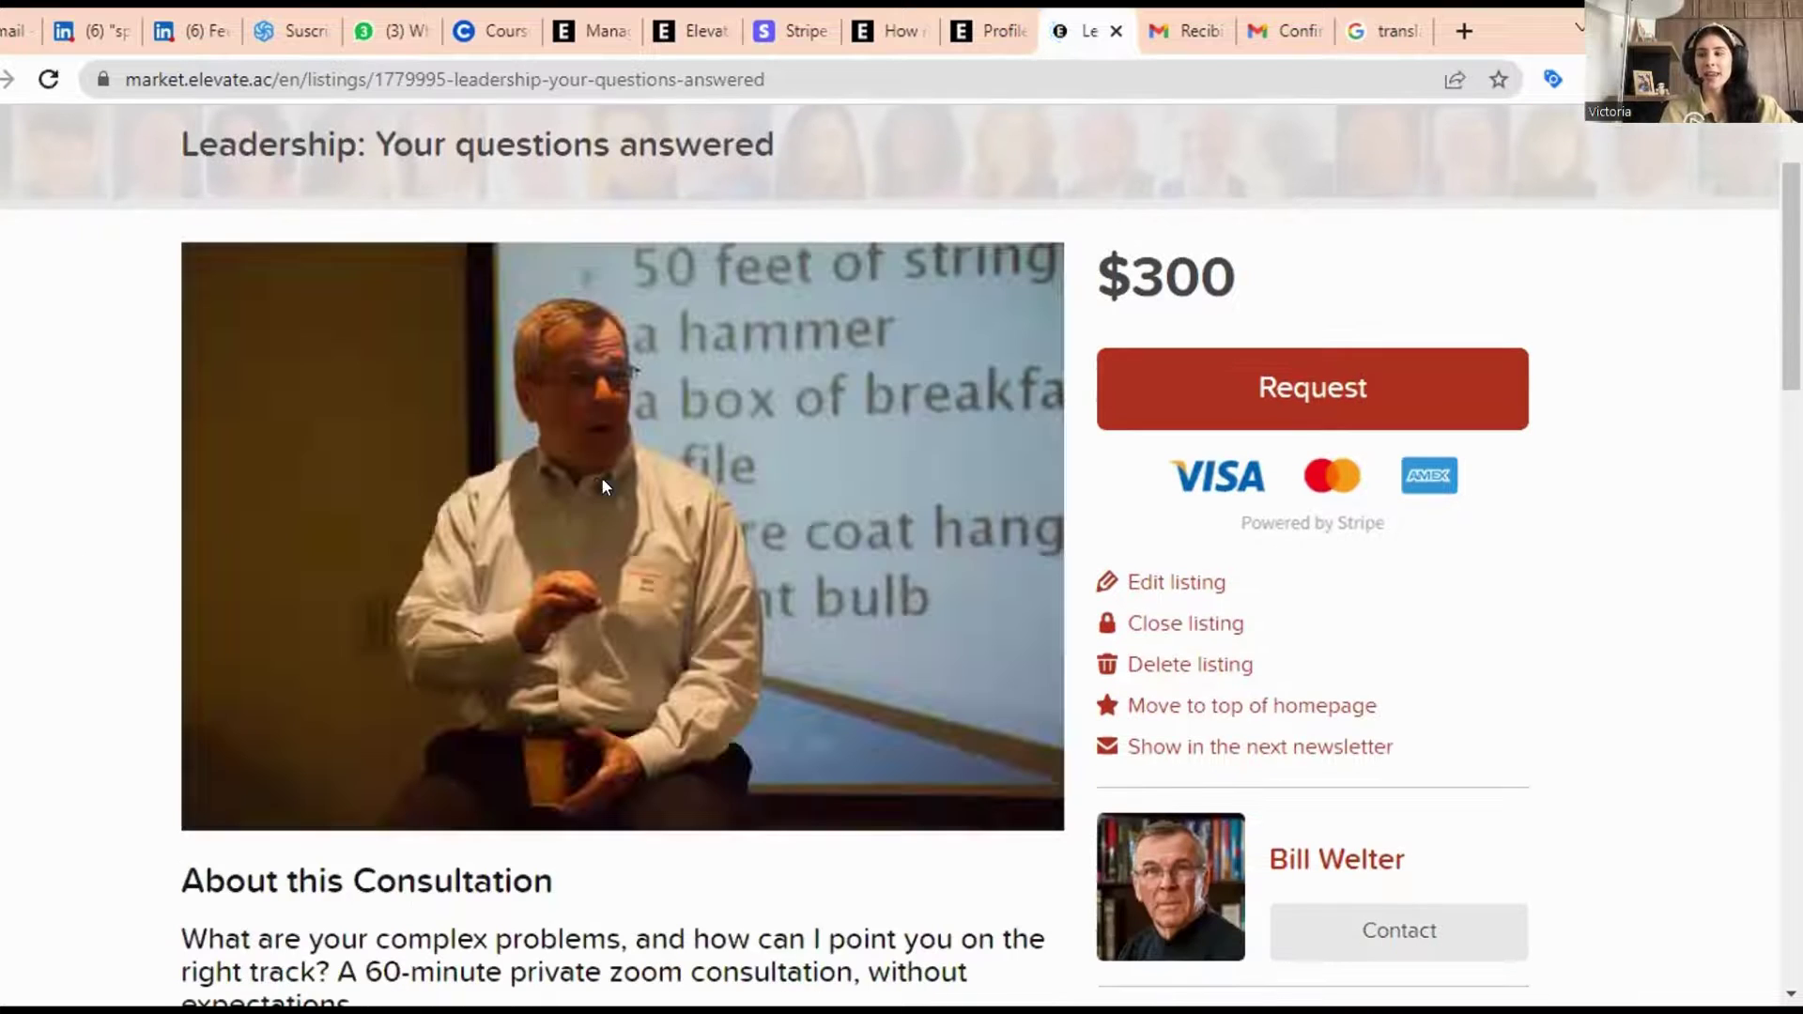
{"action": "scroll", "coordinate": [90, 590], "scroll_direction": "down", "scroll_amount": 1}
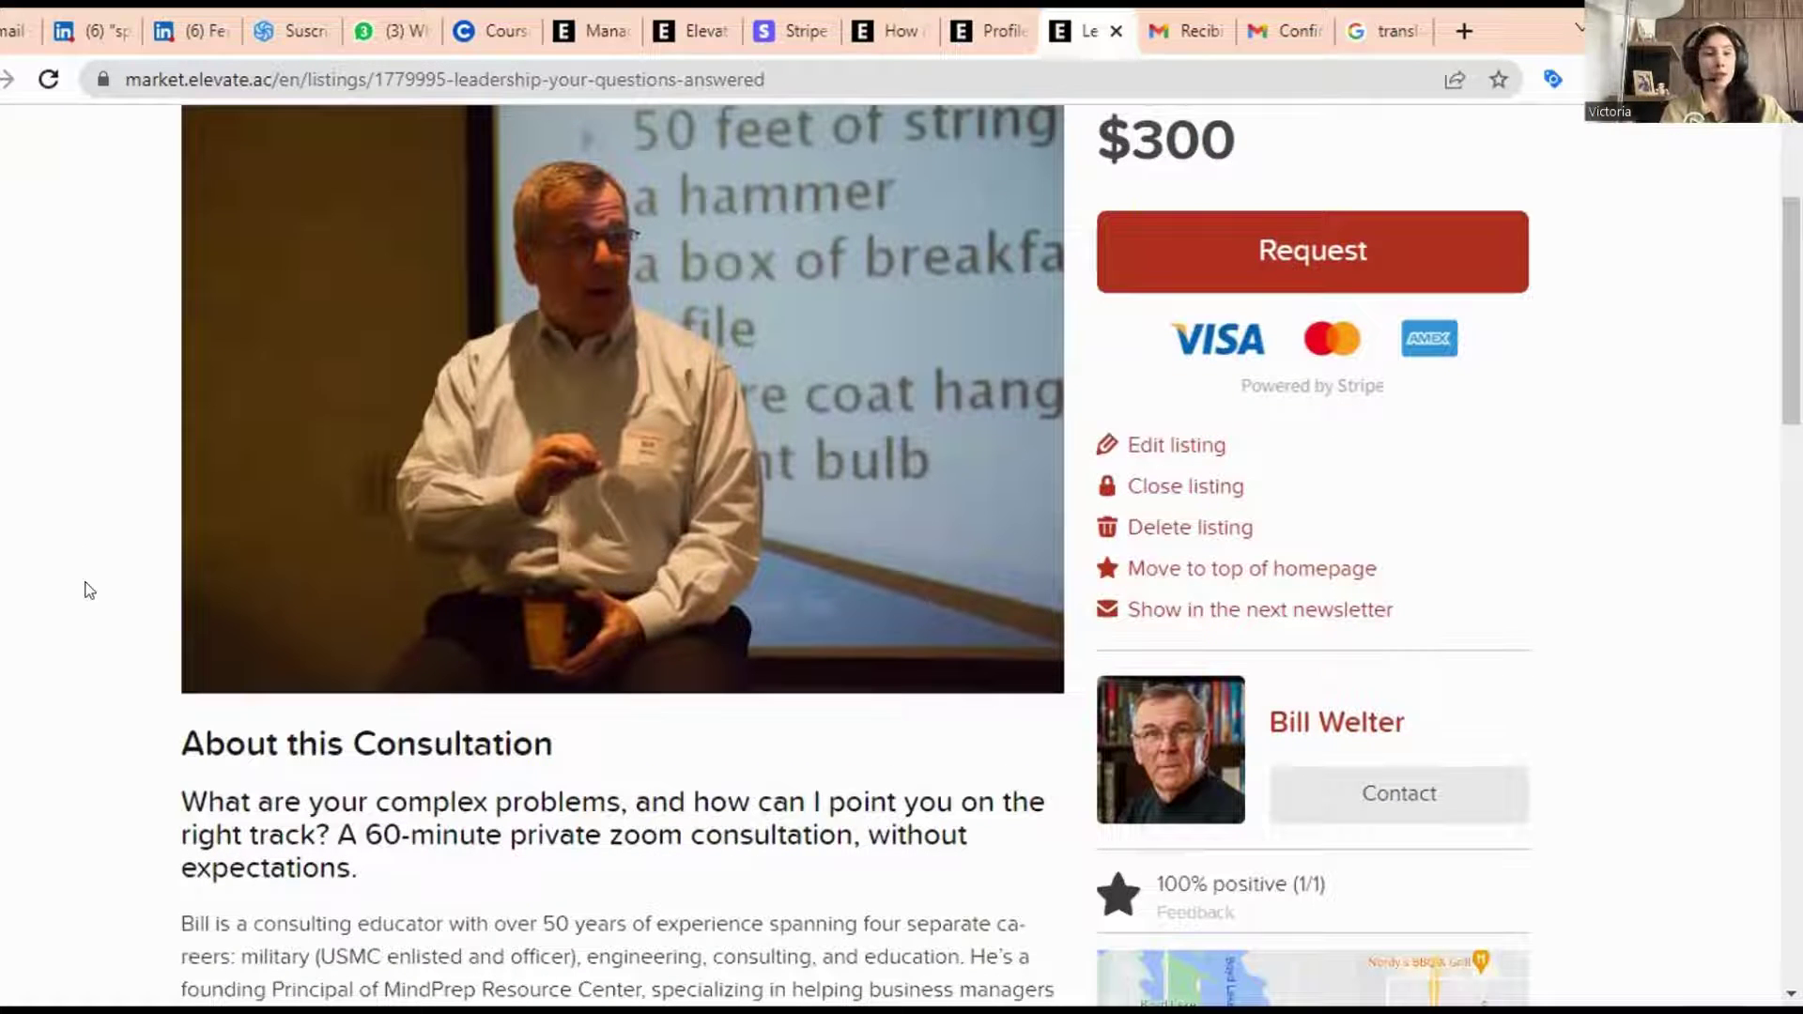
{"action": "scroll", "coordinate": [94, 565], "scroll_direction": "up", "scroll_amount": 1}
{"action": "scroll", "coordinate": [93, 565], "scroll_direction": "down", "scroll_amount": 1}
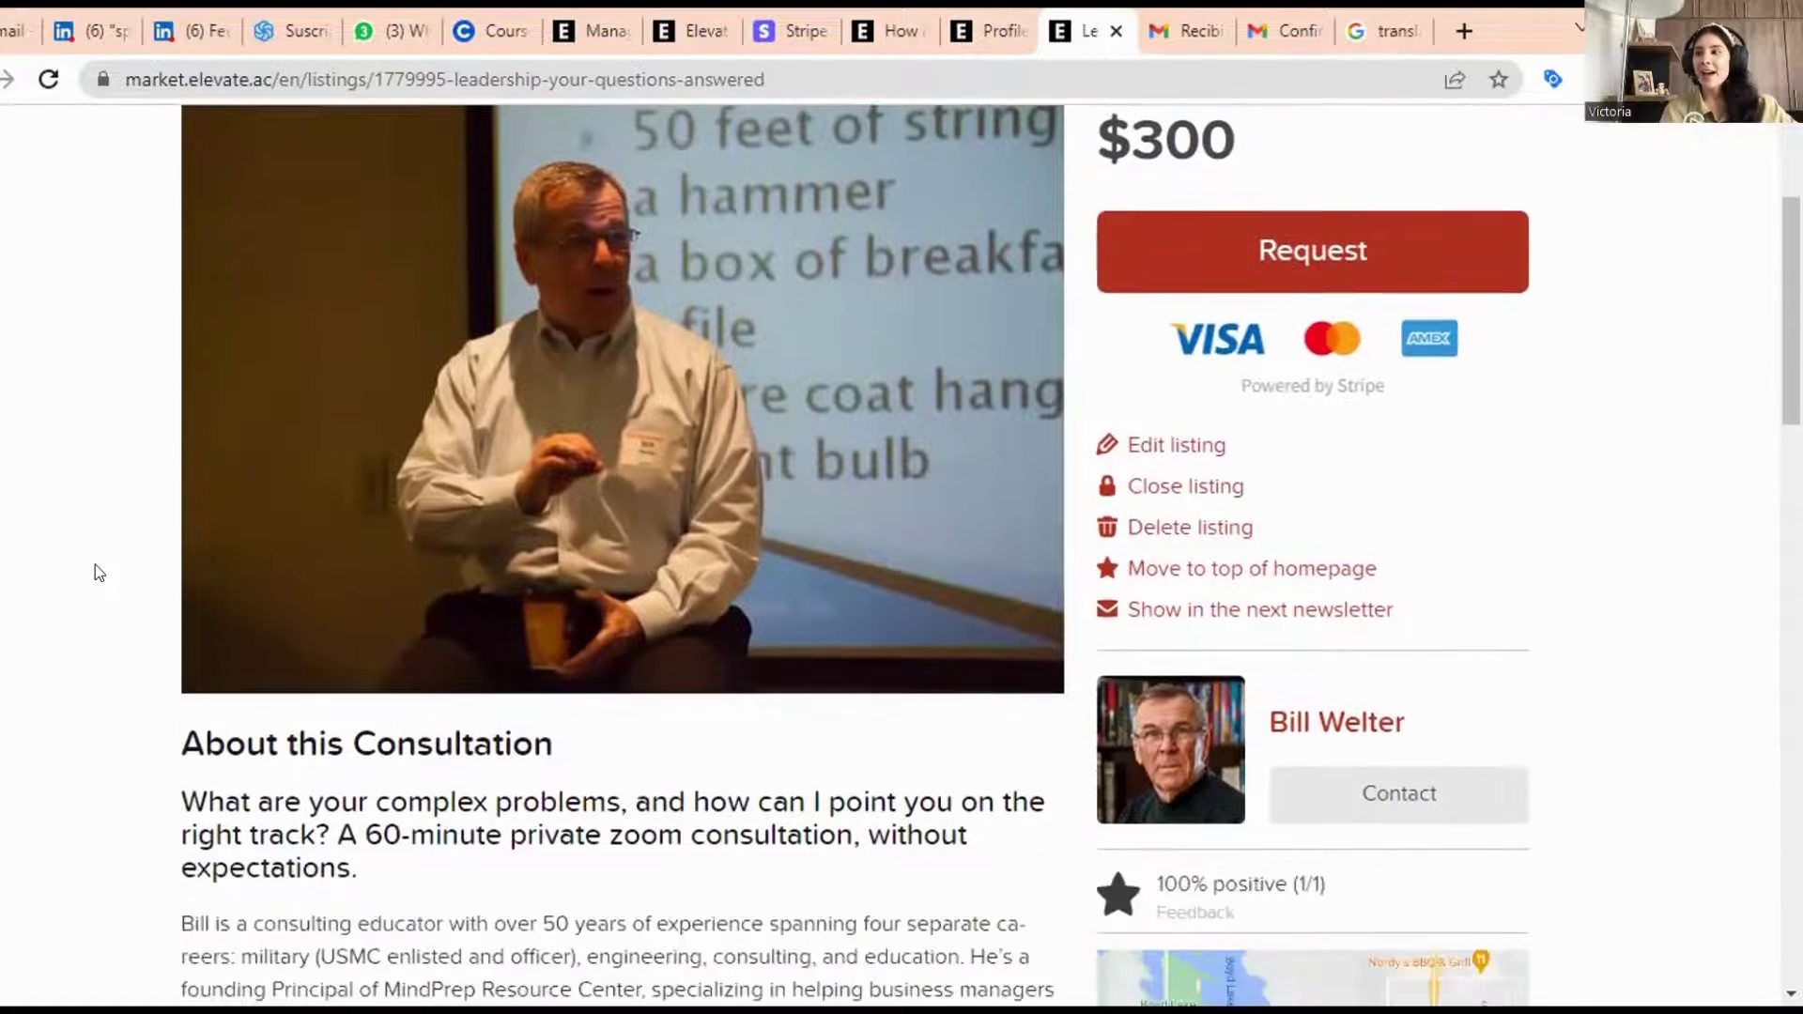
{"action": "scroll", "coordinate": [91, 545], "scroll_direction": "down", "scroll_amount": 2}
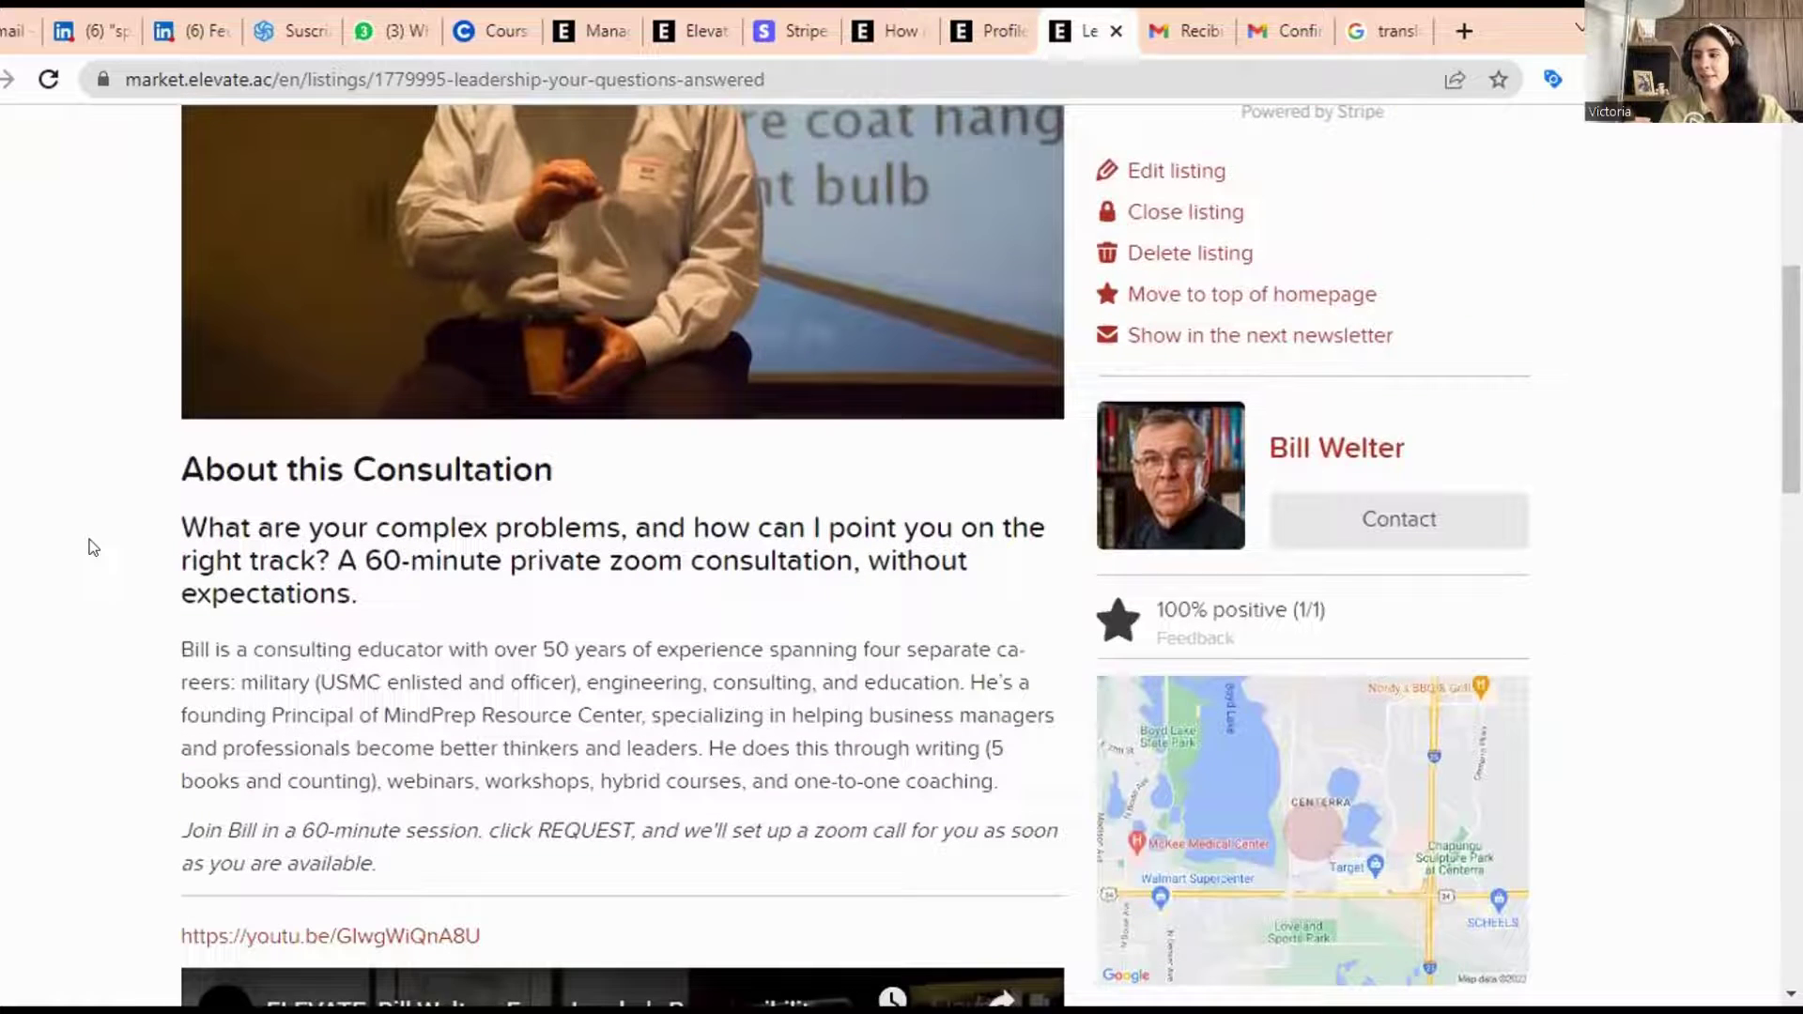
{"action": "scroll", "coordinate": [89, 537], "scroll_direction": "down", "scroll_amount": 1}
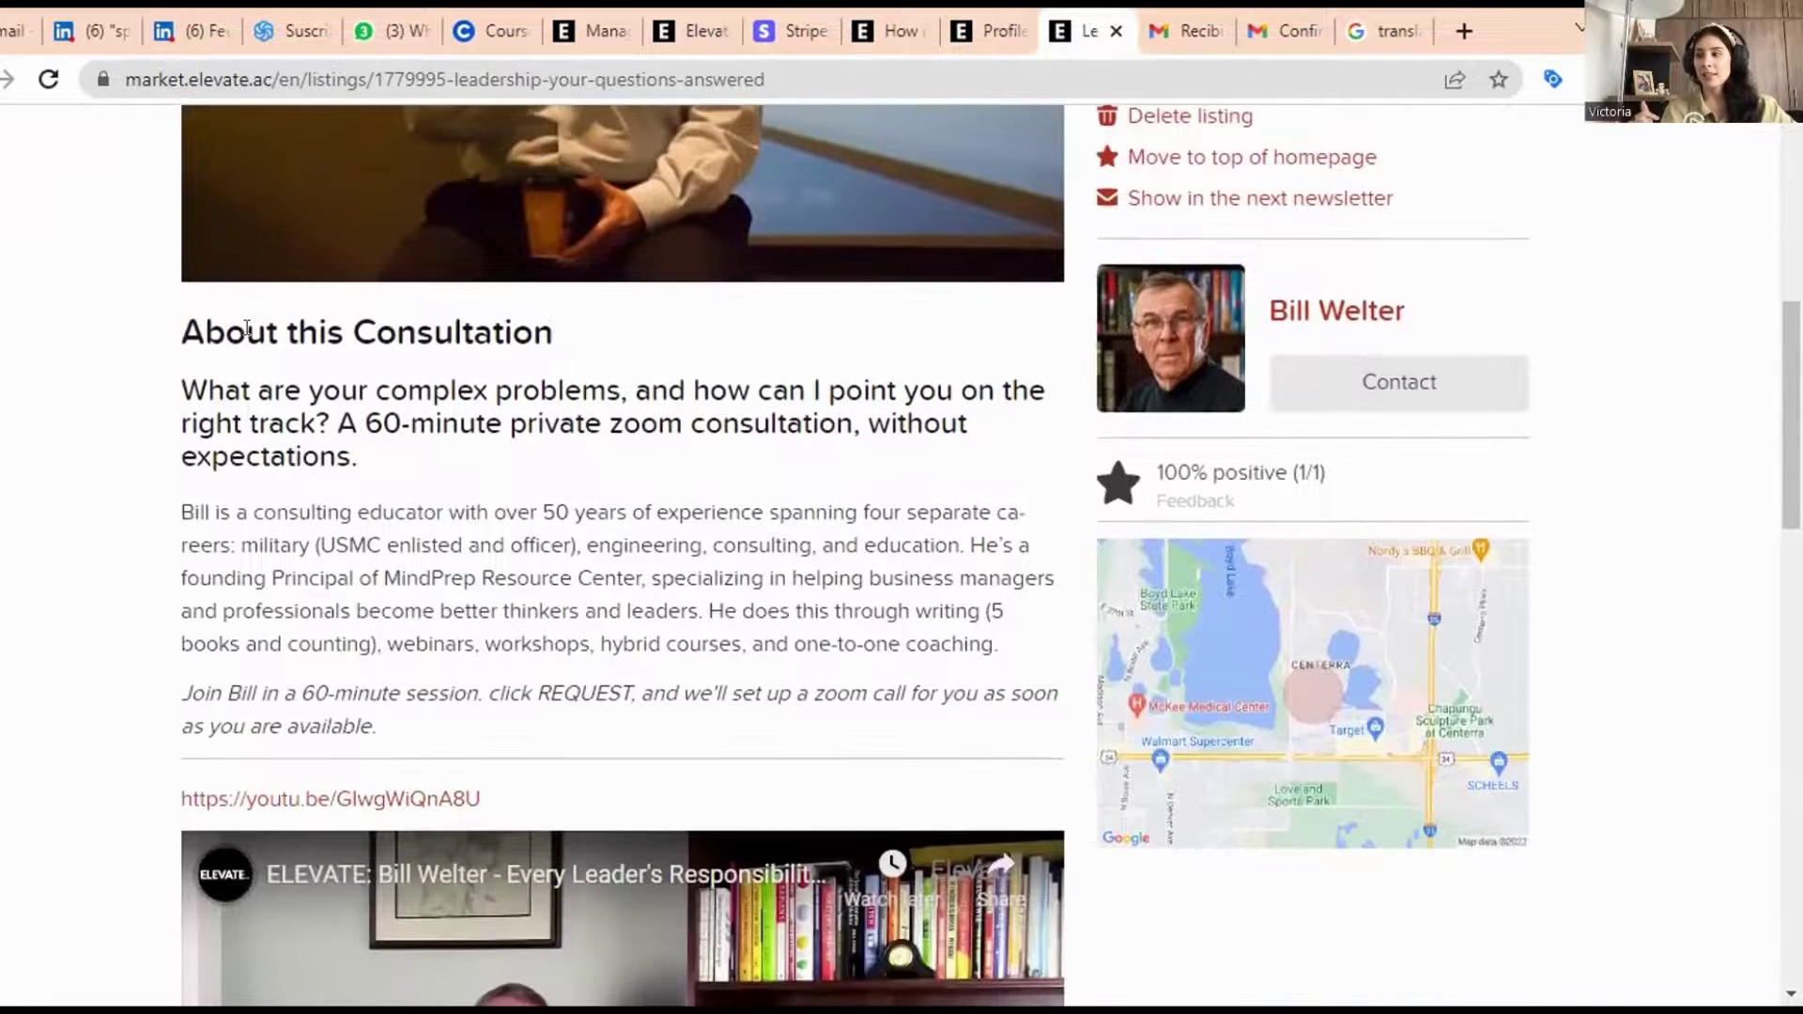
{"action": "left_click_drag", "start_coordinate": [195, 333], "coordinate": [571, 355]}
{"action": "left_click", "coordinate": [375, 334]}
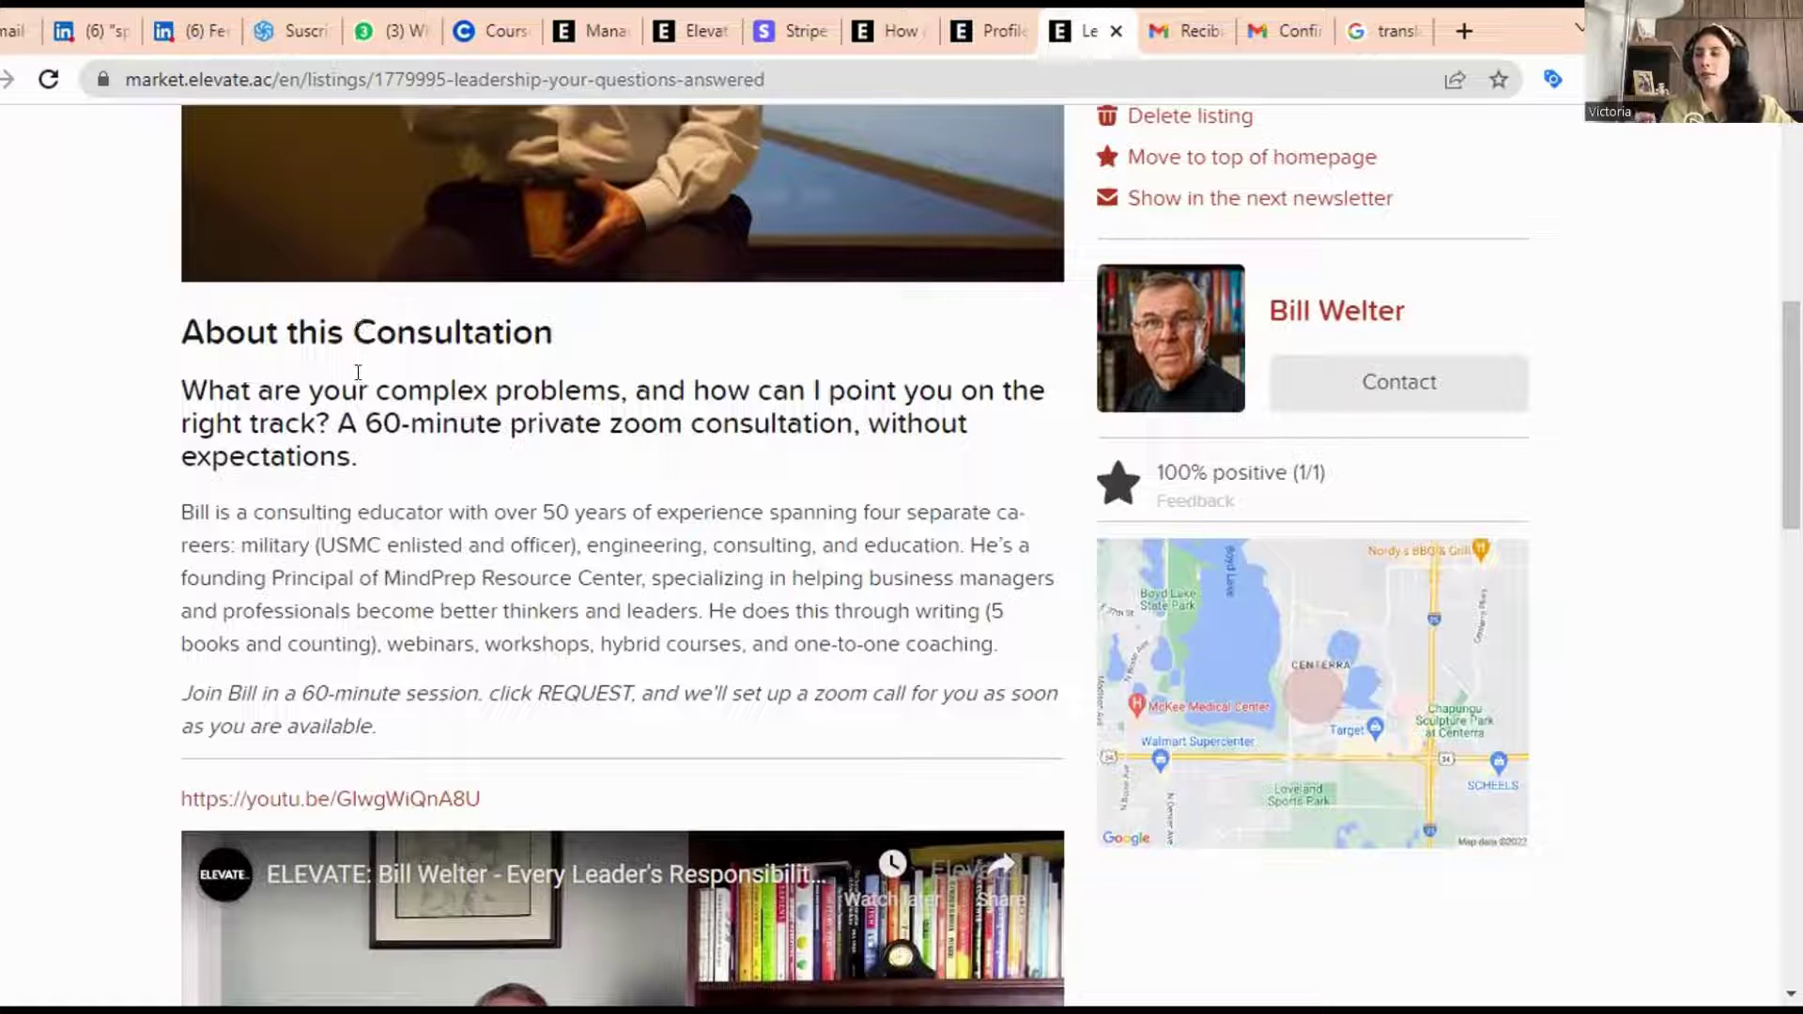
{"action": "left_click_drag", "start_coordinate": [355, 330], "coordinate": [554, 334]}
{"action": "scroll", "coordinate": [160, 456], "scroll_direction": "up", "scroll_amount": 5}
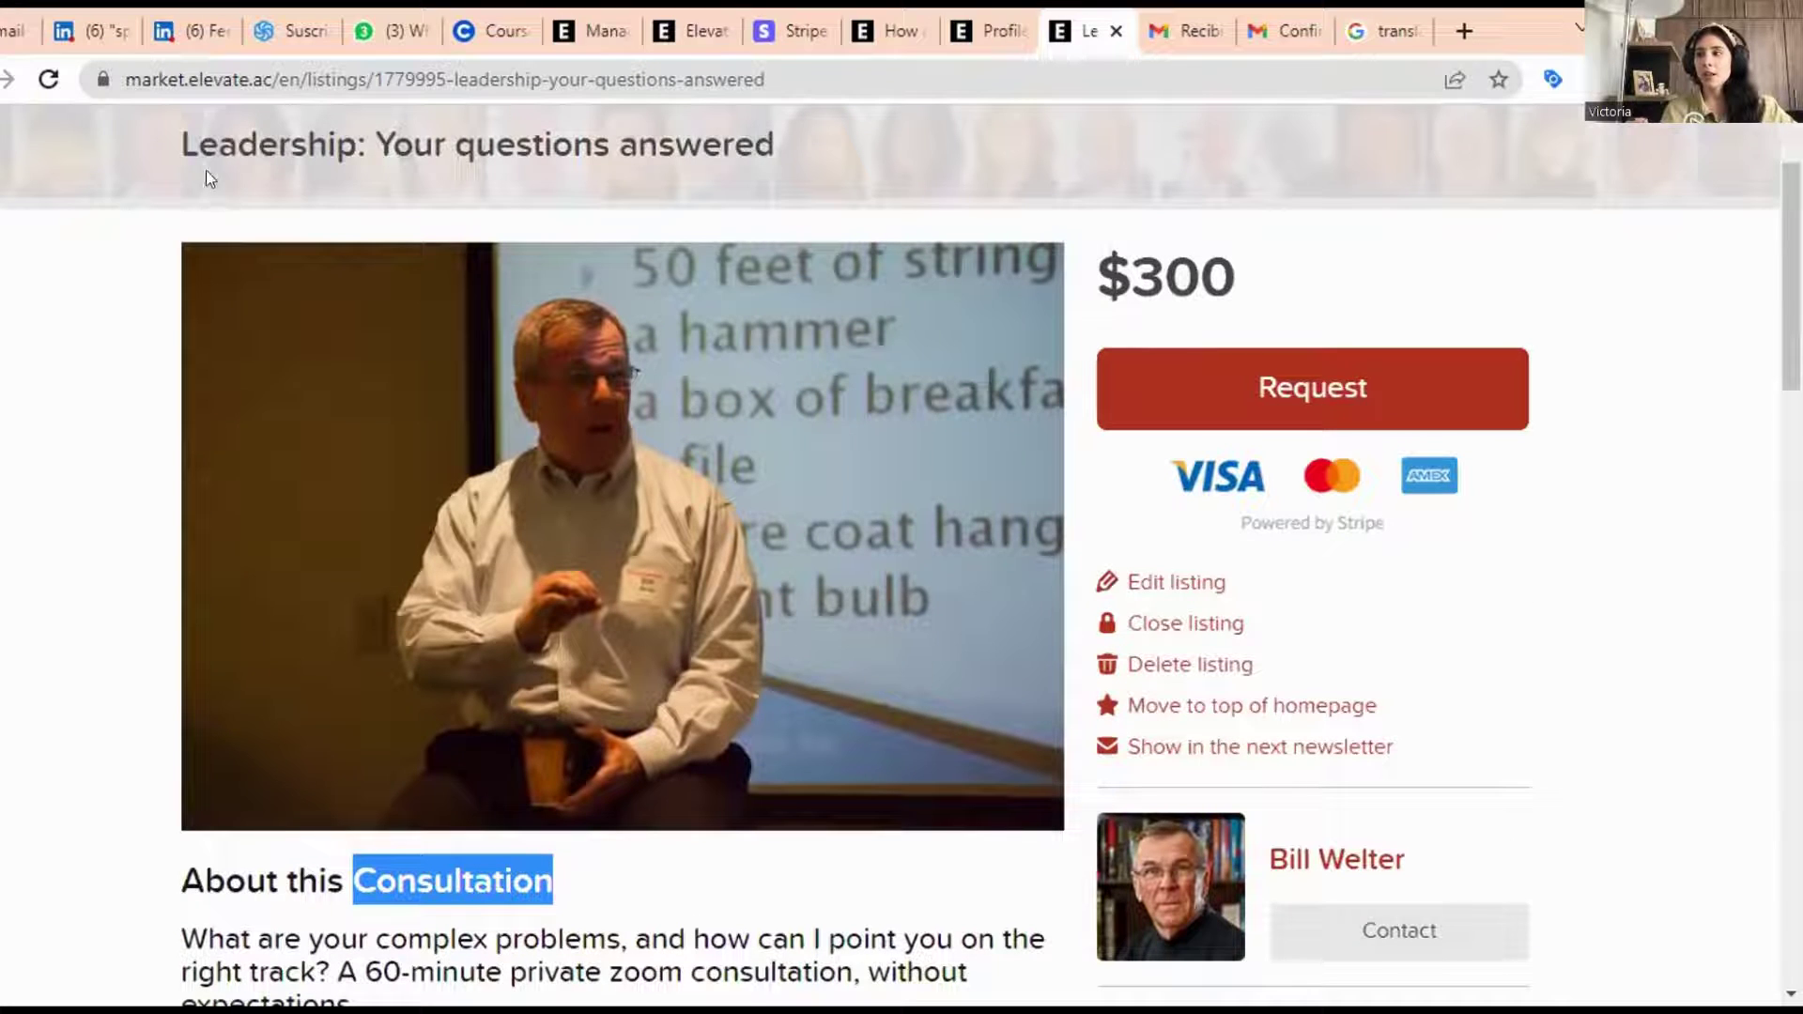
{"action": "left_click_drag", "start_coordinate": [195, 141], "coordinate": [809, 158]}
{"action": "left_click", "coordinate": [496, 282]}
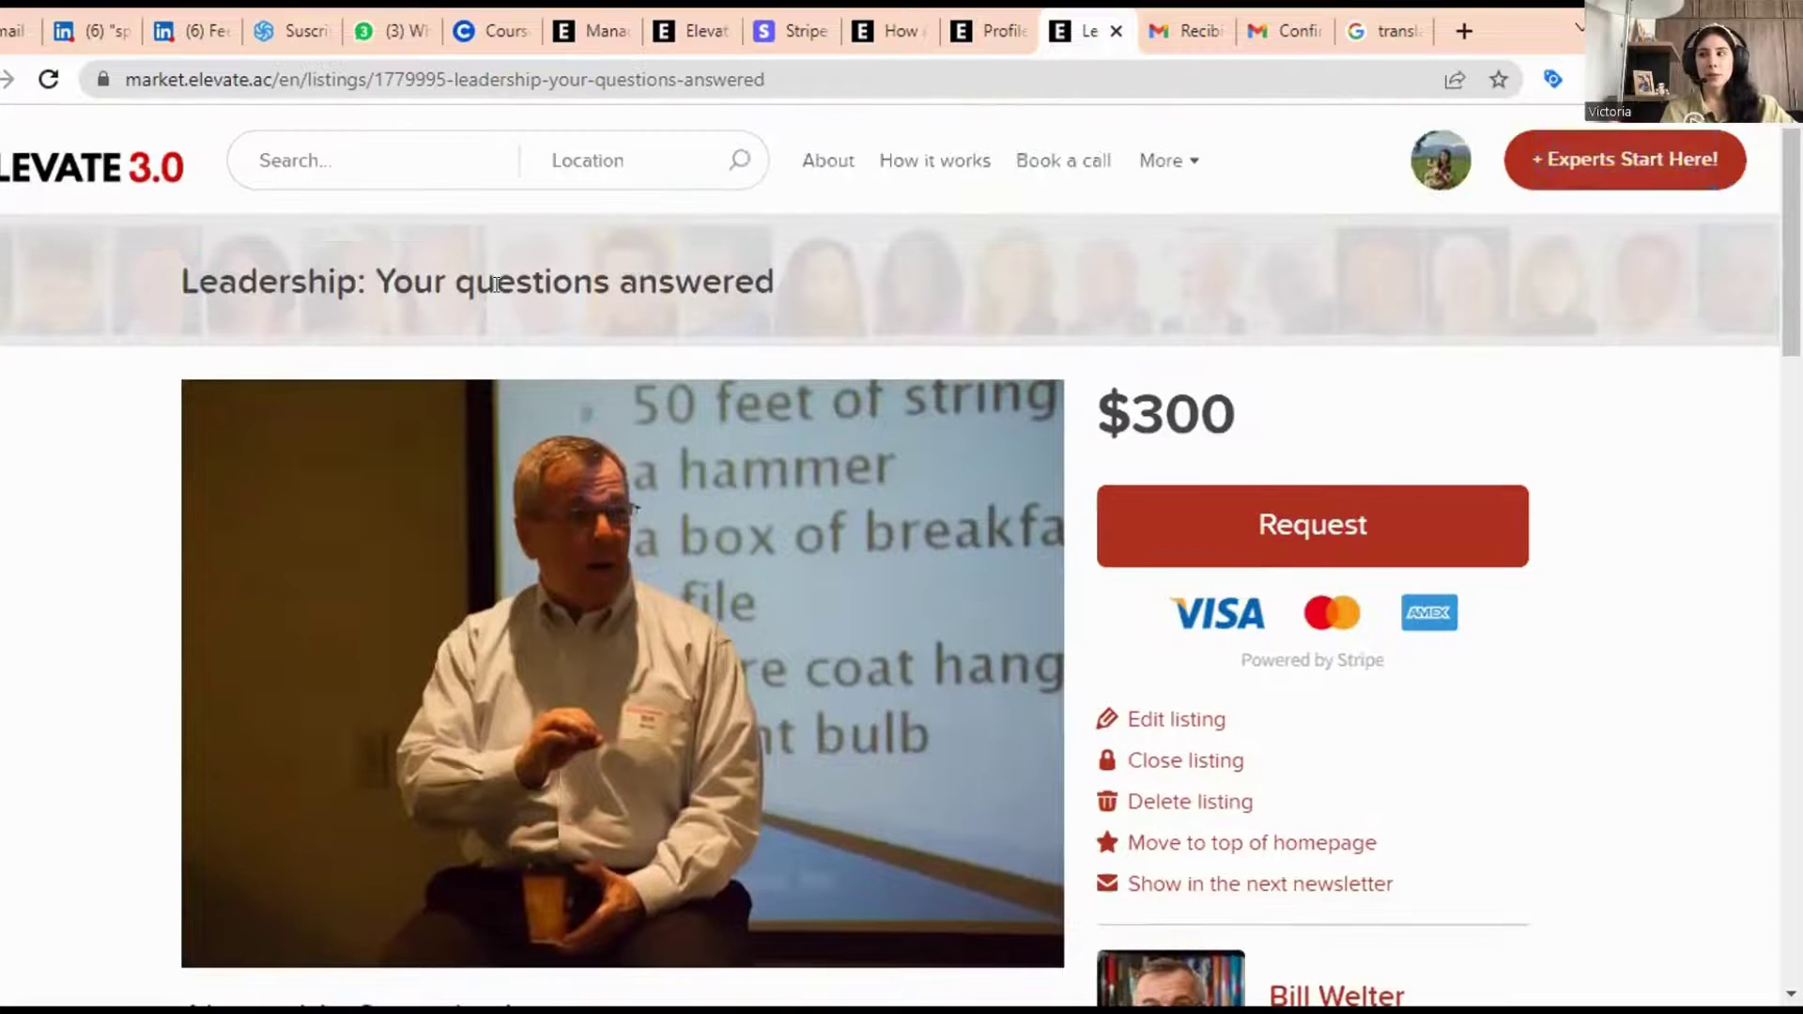
{"action": "scroll", "coordinate": [33, 505], "scroll_direction": "down", "scroll_amount": 6}
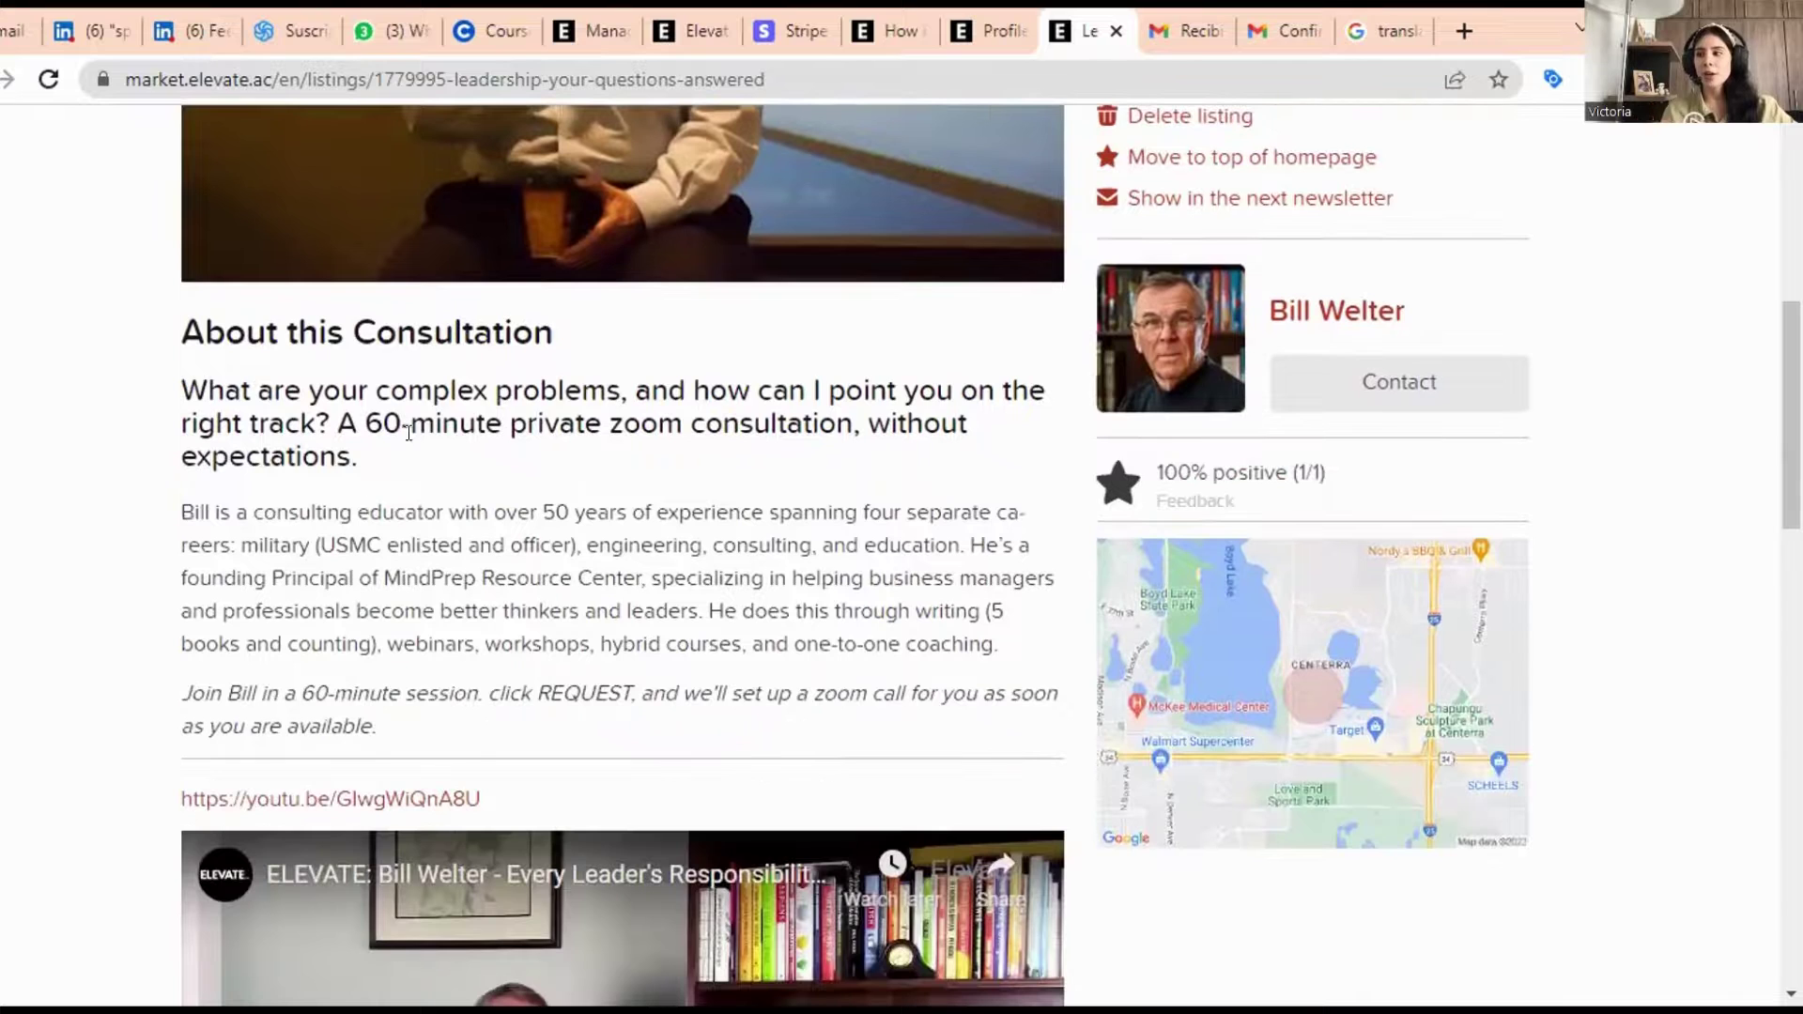
{"action": "left_click_drag", "start_coordinate": [402, 424], "coordinate": [559, 404]}
{"action": "left_click", "coordinate": [559, 404]}
{"action": "scroll", "coordinate": [75, 623], "scroll_direction": "down", "scroll_amount": 2}
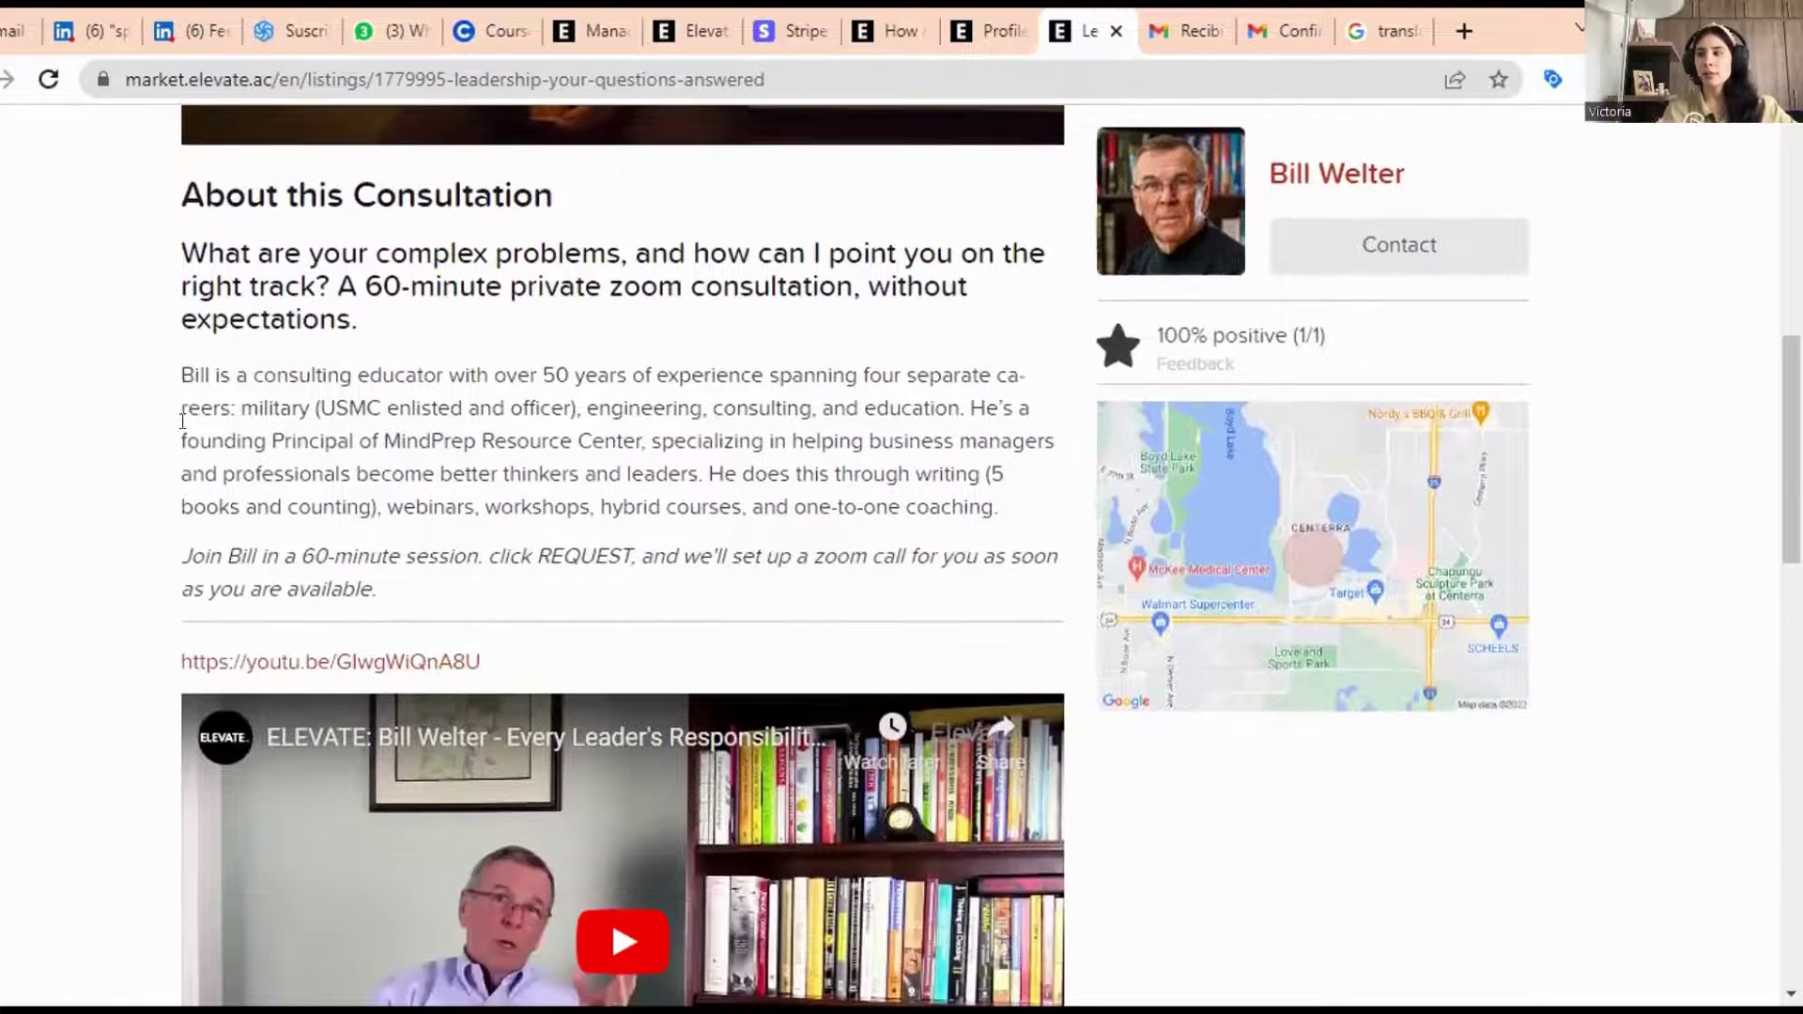
{"action": "left_click_drag", "start_coordinate": [175, 376], "coordinate": [402, 473]}
{"action": "left_click", "coordinate": [76, 601]}
{"action": "scroll", "coordinate": [75, 601], "scroll_direction": "down", "scroll_amount": 2}
{"action": "scroll", "coordinate": [138, 554], "scroll_direction": "down", "scroll_amount": 4}
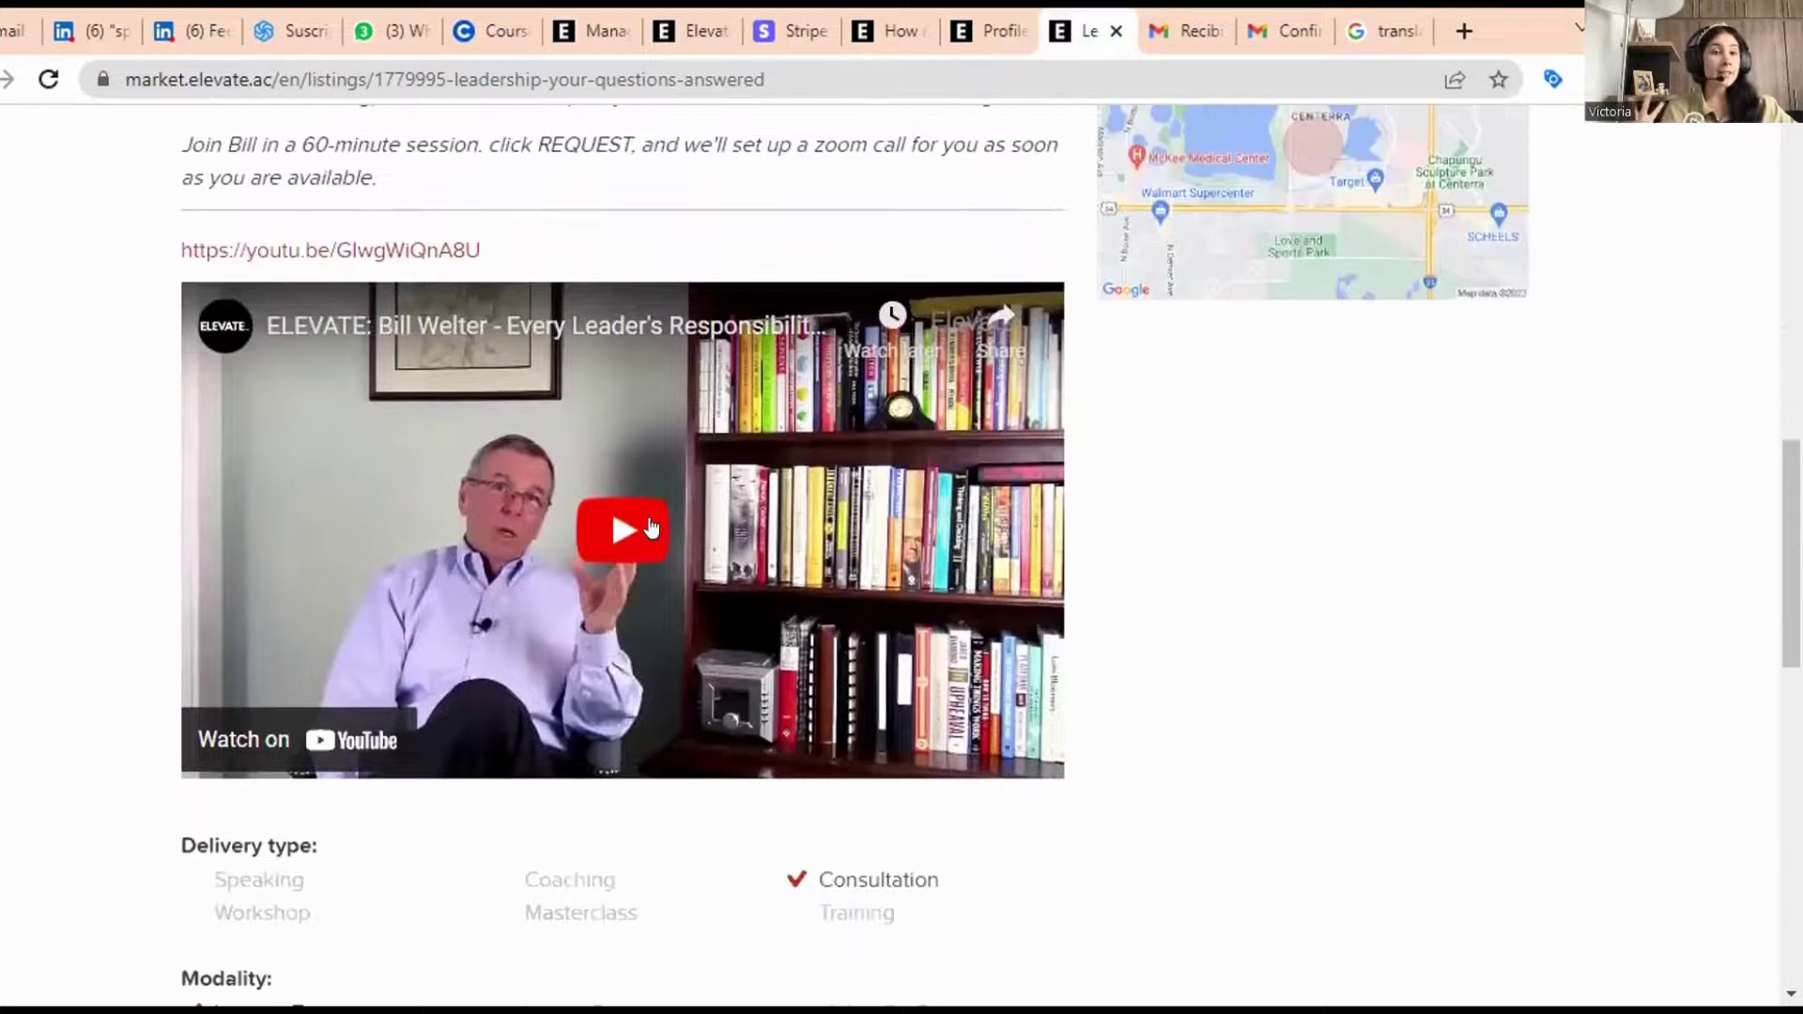
{"action": "scroll", "coordinate": [93, 505], "scroll_direction": "down", "scroll_amount": 8}
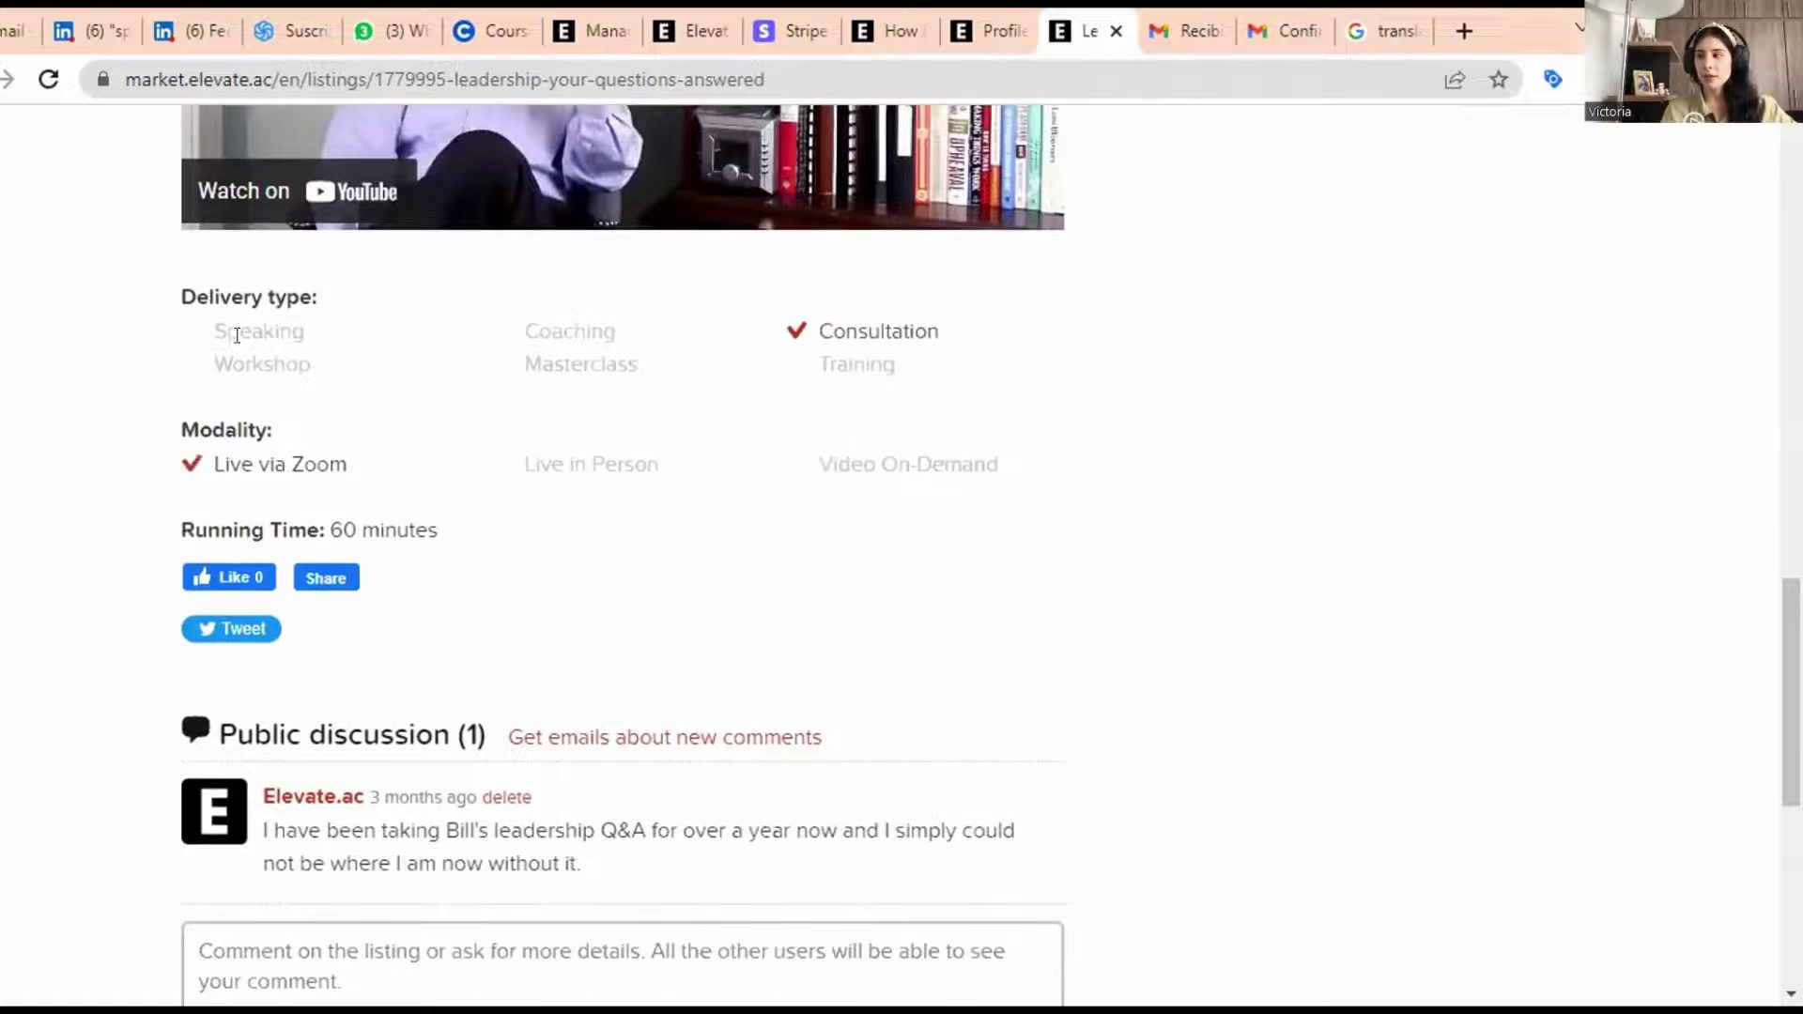
{"action": "scroll", "coordinate": [93, 498], "scroll_direction": "down", "scroll_amount": 2}
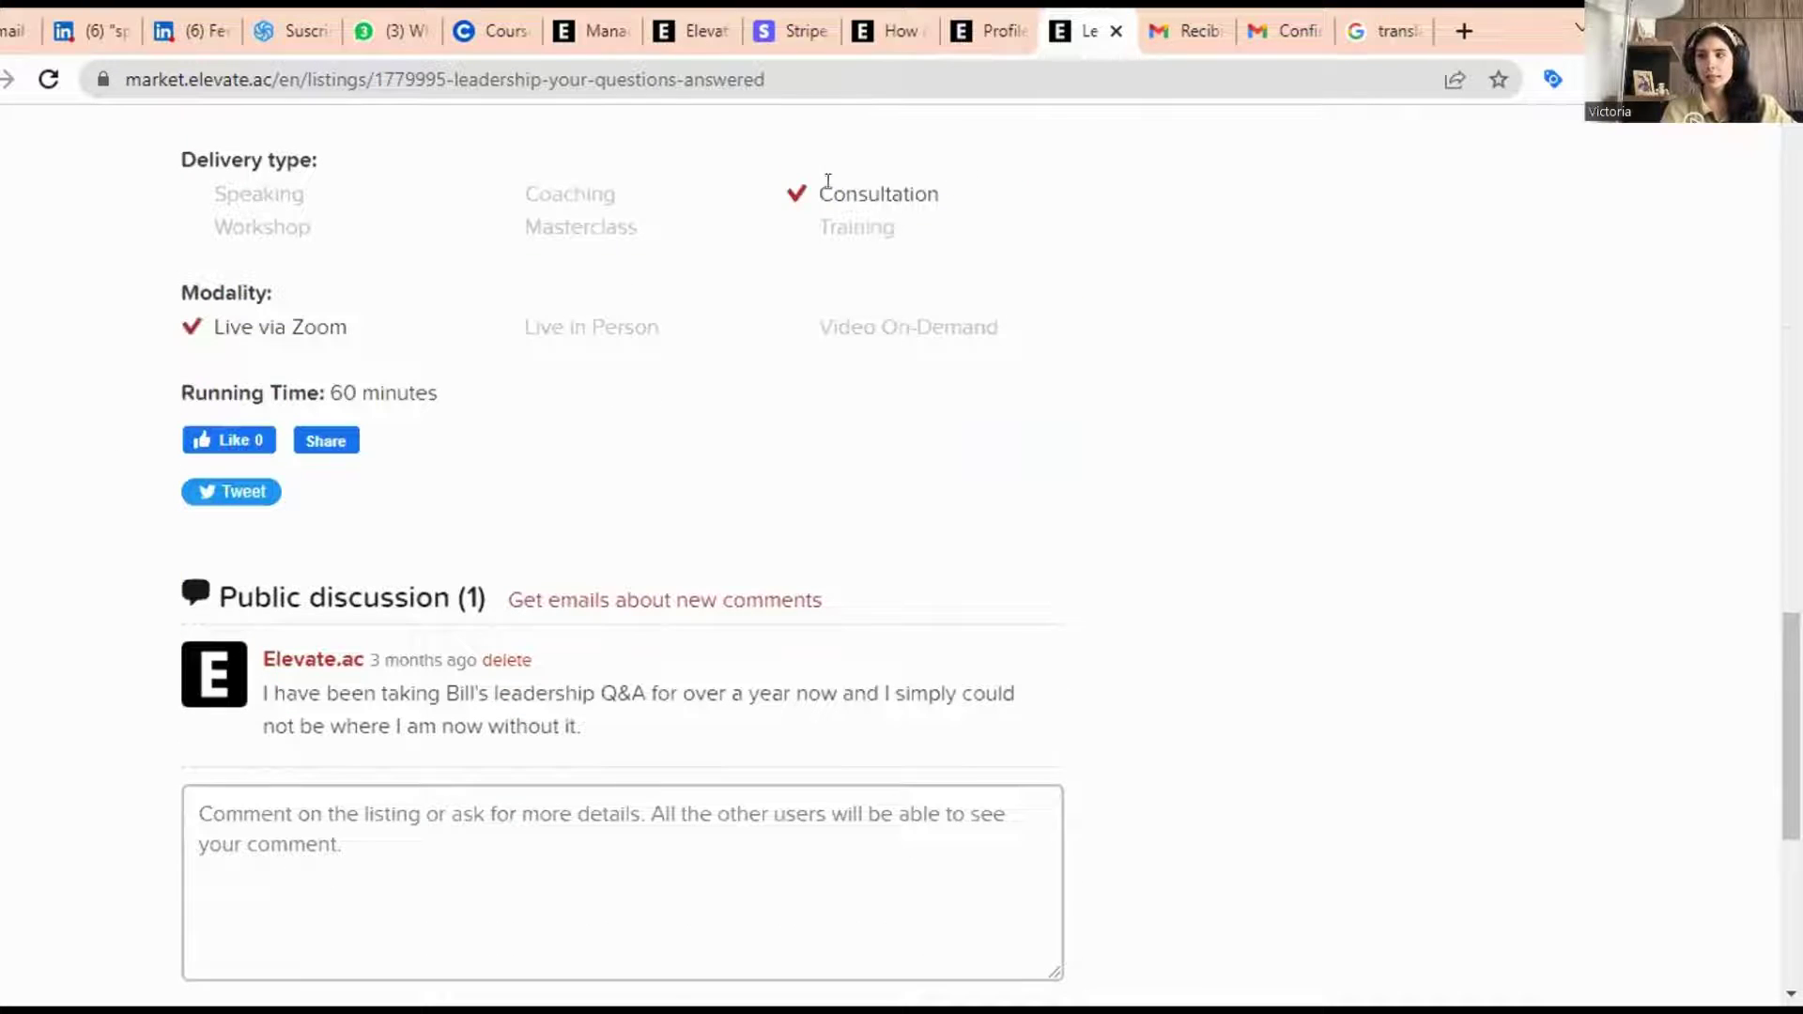
{"action": "left_click_drag", "start_coordinate": [832, 193], "coordinate": [986, 205]}
{"action": "left_click", "coordinate": [120, 410]}
{"action": "scroll", "coordinate": [150, 370], "scroll_direction": "down", "scroll_amount": 2}
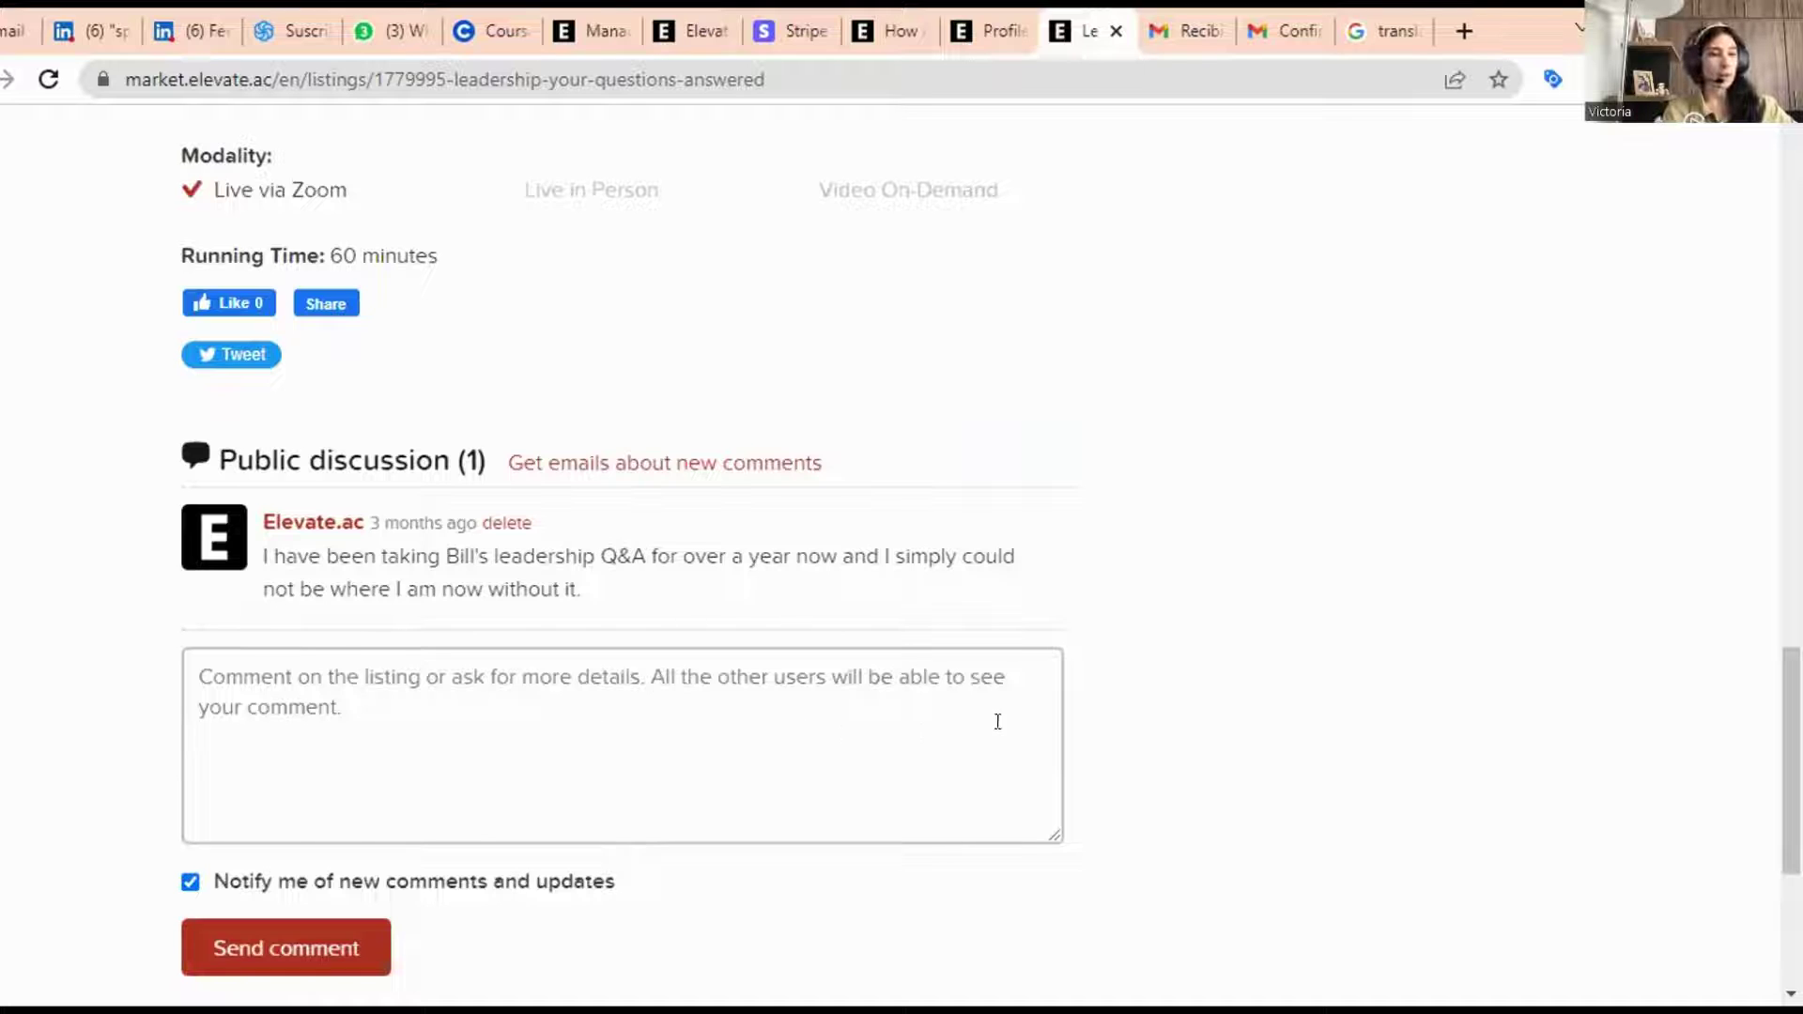
{"action": "scroll", "coordinate": [860, 605], "scroll_direction": "up", "scroll_amount": 15}
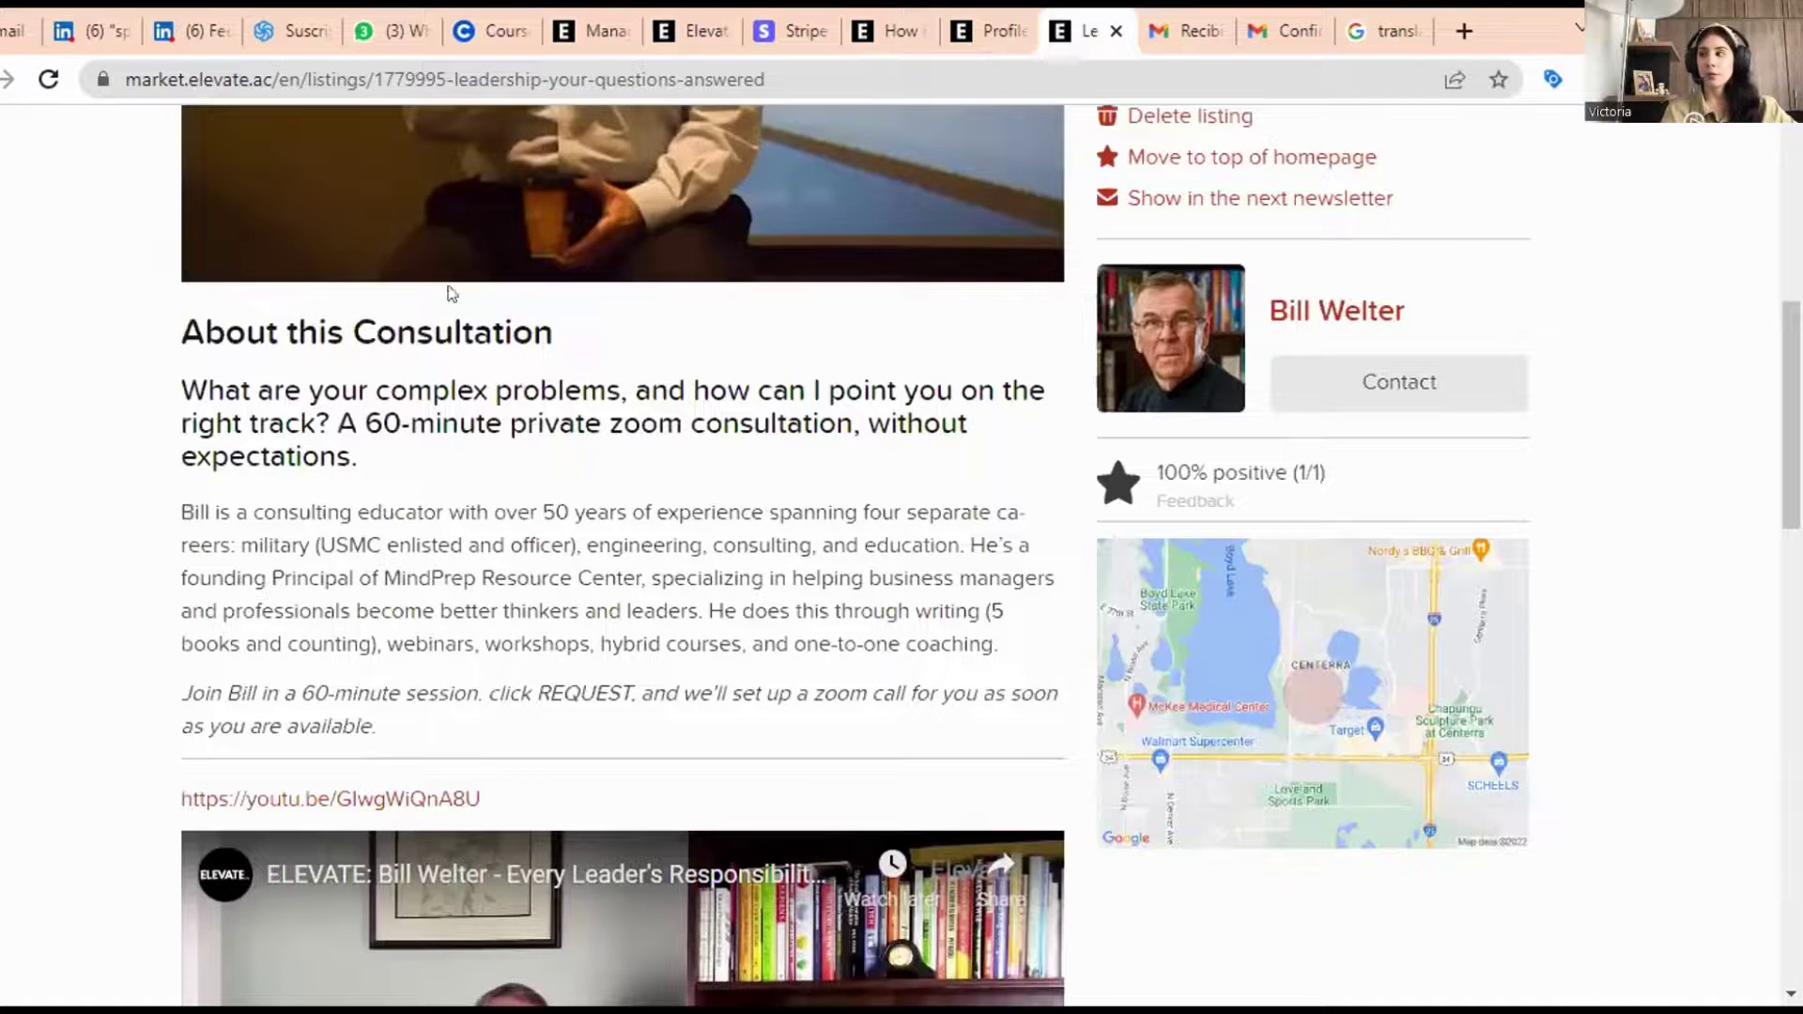
{"action": "scroll", "coordinate": [405, 162], "scroll_direction": "up", "scroll_amount": 10}
- From the marketplace home, review the $5,000 Pushing the Envelope with the 3 Ps listing details
{"action": "left_click", "coordinate": [47, 175]}
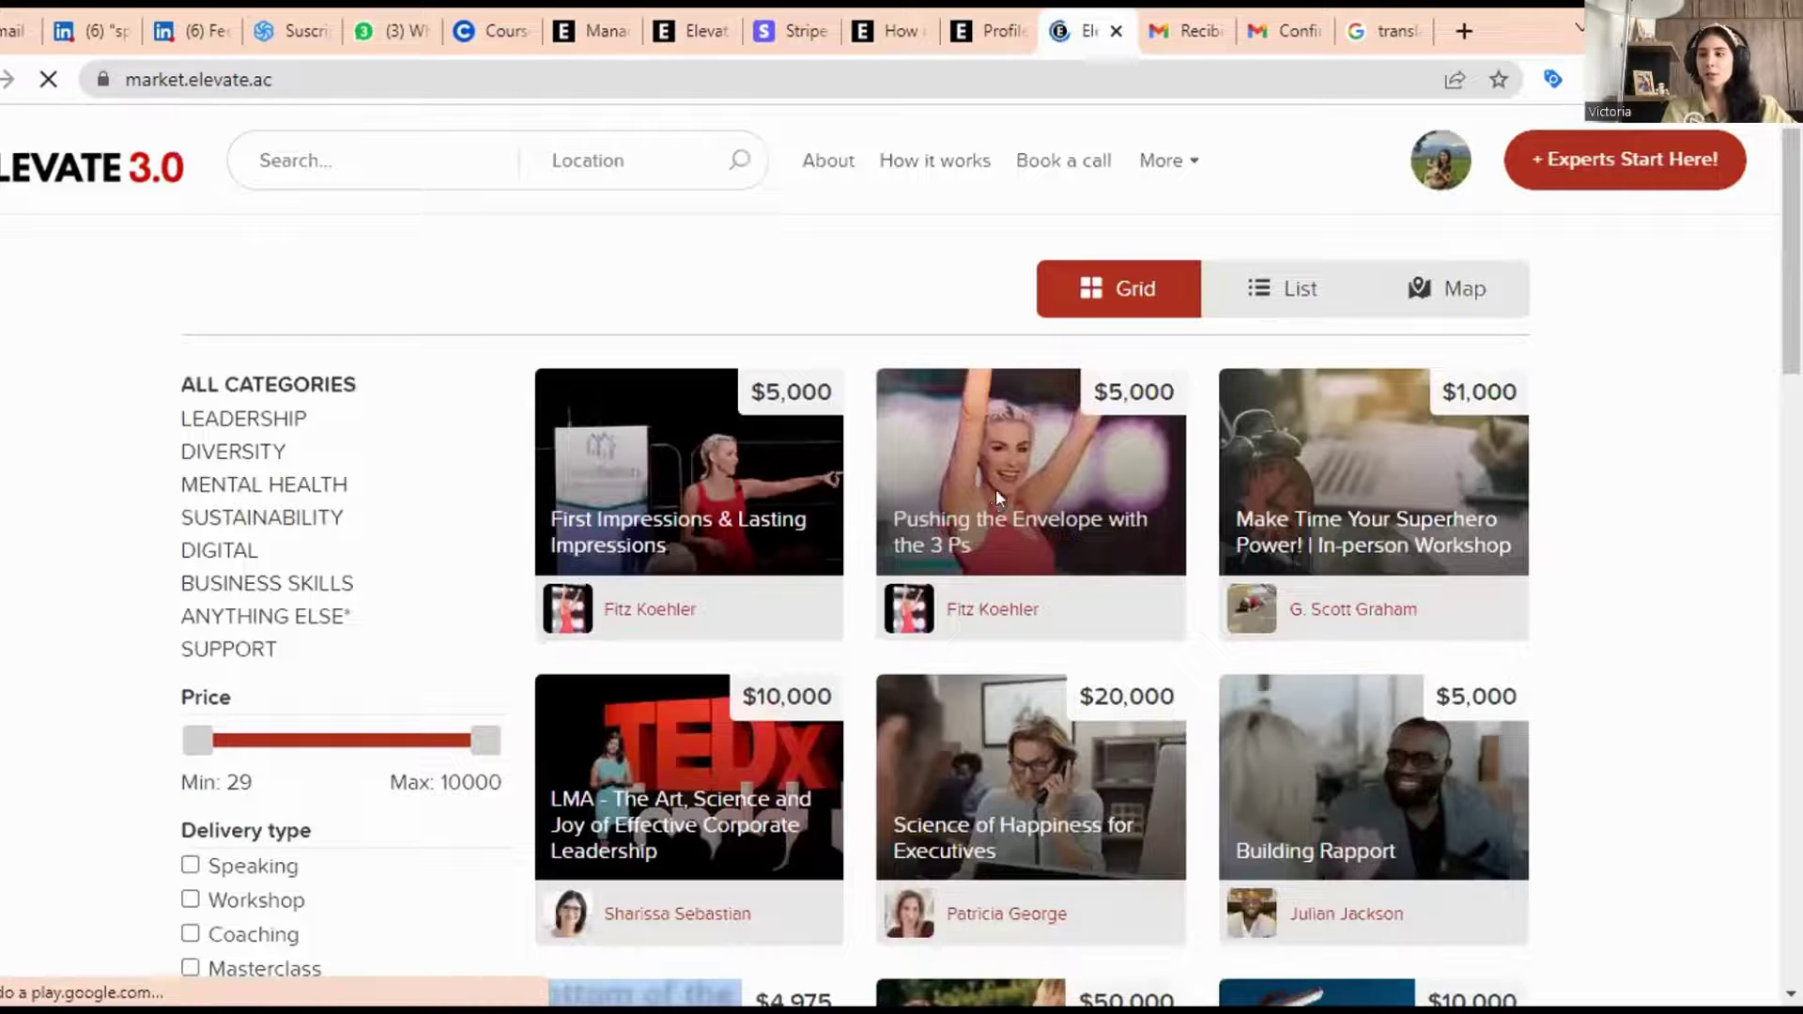
{"action": "left_click", "coordinate": [997, 493]}
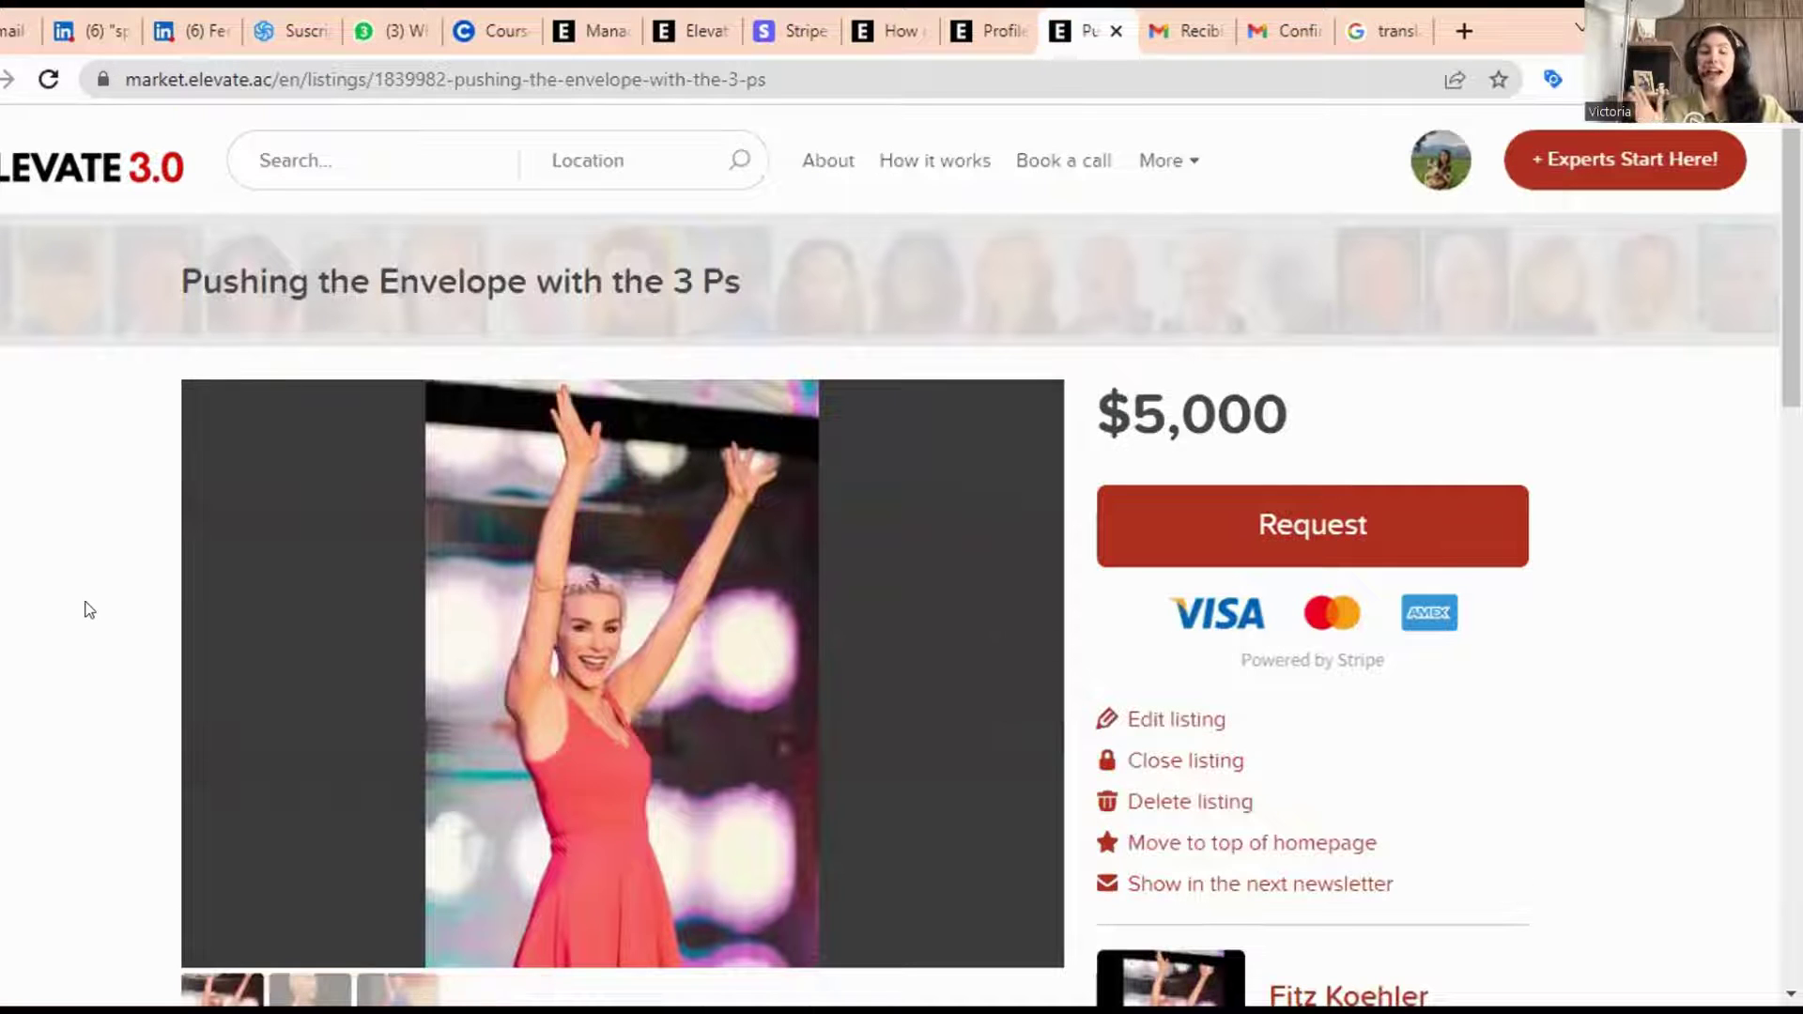
{"action": "scroll", "coordinate": [109, 575], "scroll_direction": "down", "scroll_amount": 1}
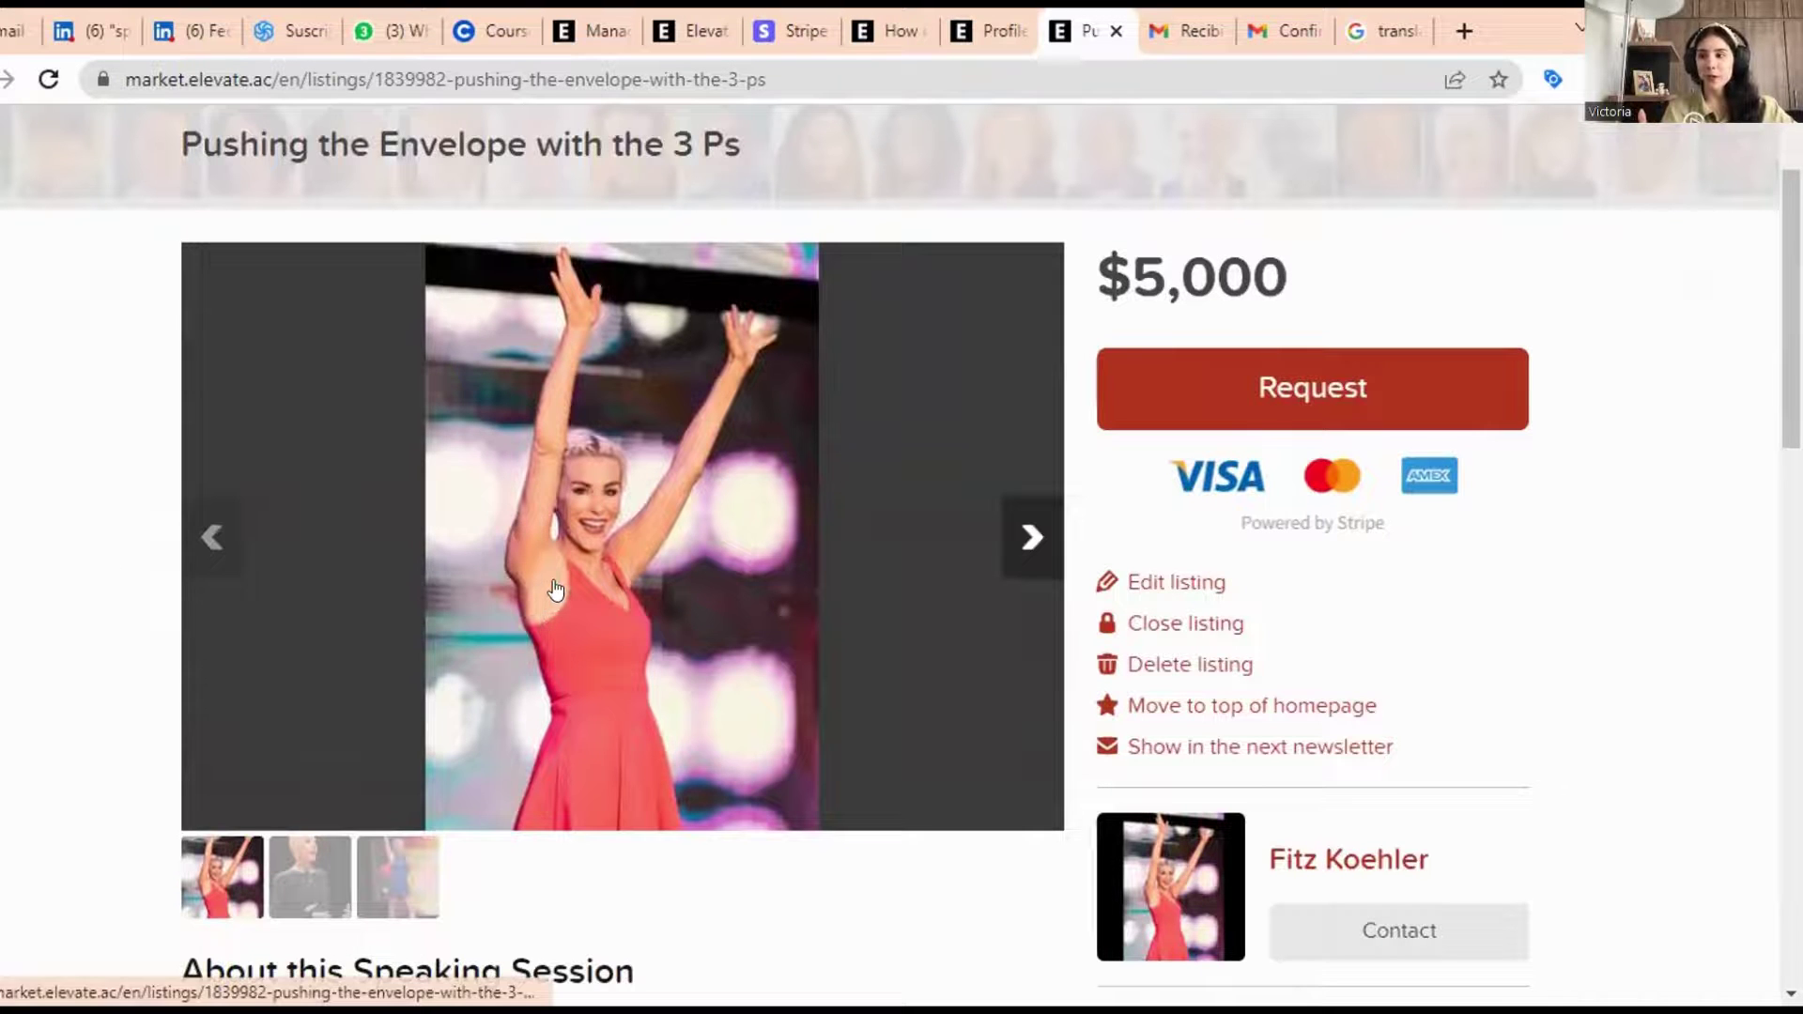
{"action": "scroll", "coordinate": [320, 576], "scroll_direction": "down", "scroll_amount": 5}
{"action": "scroll", "coordinate": [150, 610], "scroll_direction": "down", "scroll_amount": 2}
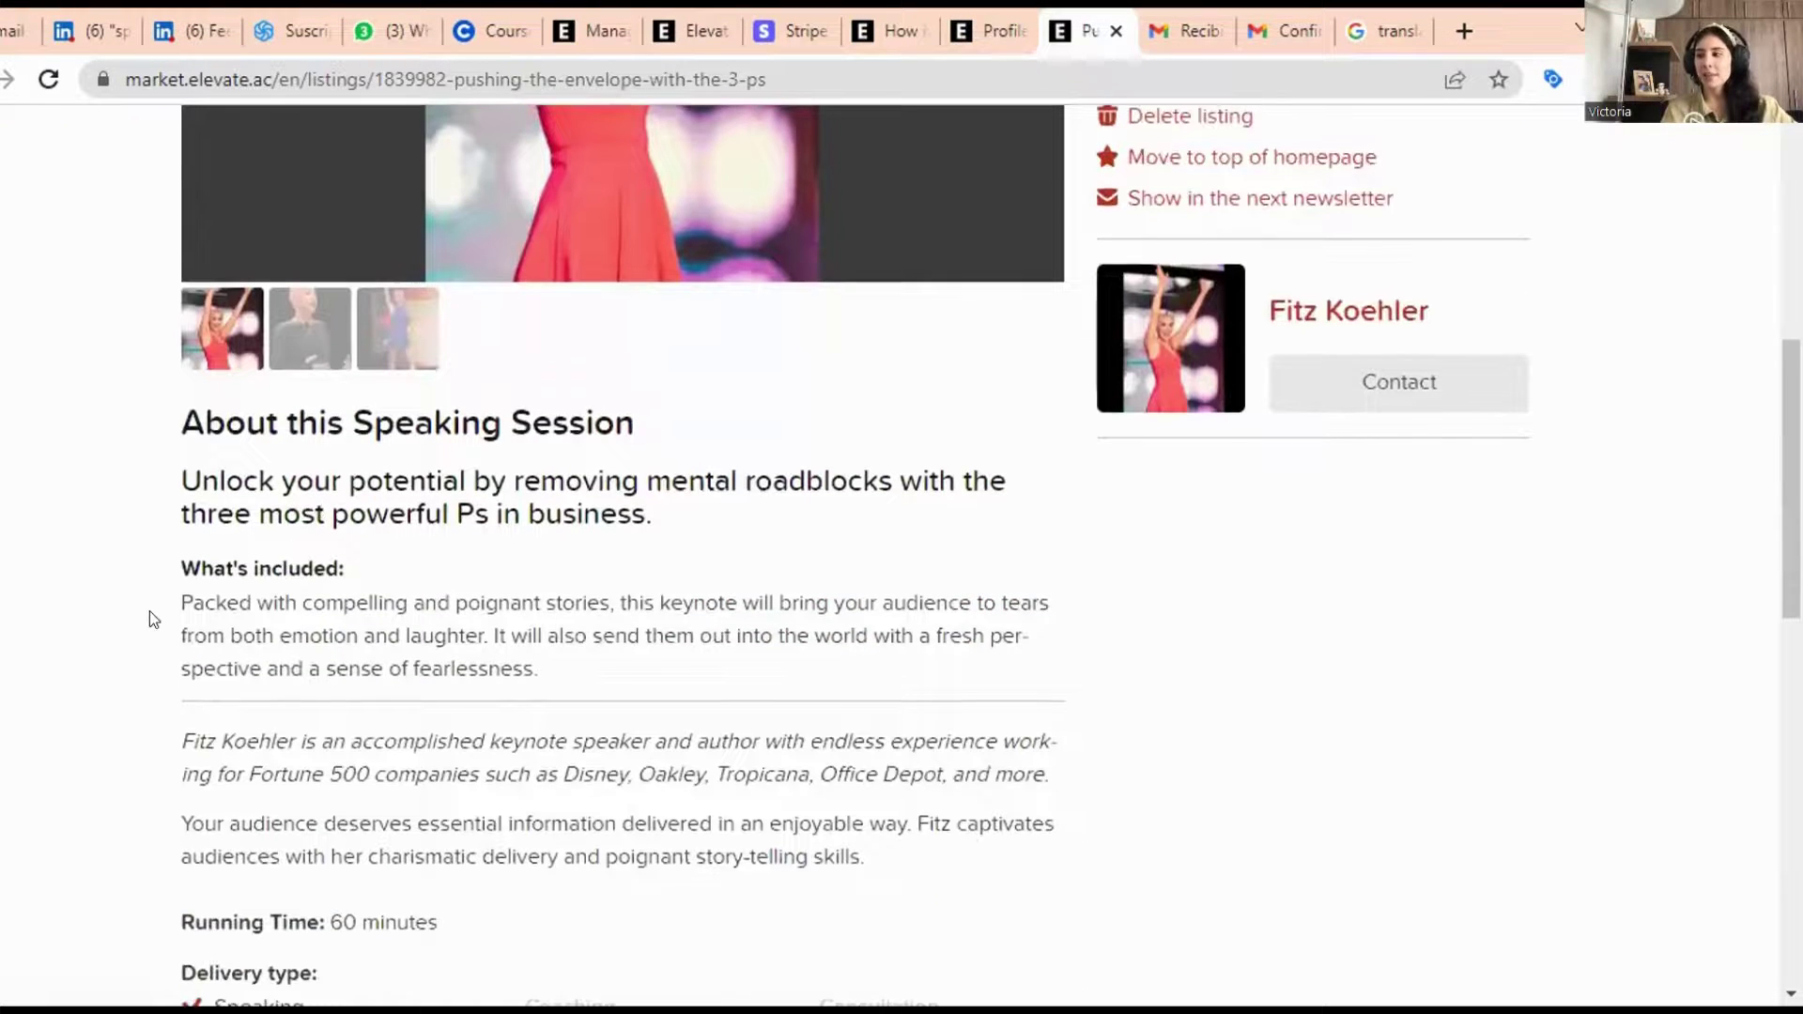
{"action": "scroll", "coordinate": [354, 614], "scroll_direction": "down", "scroll_amount": 3}
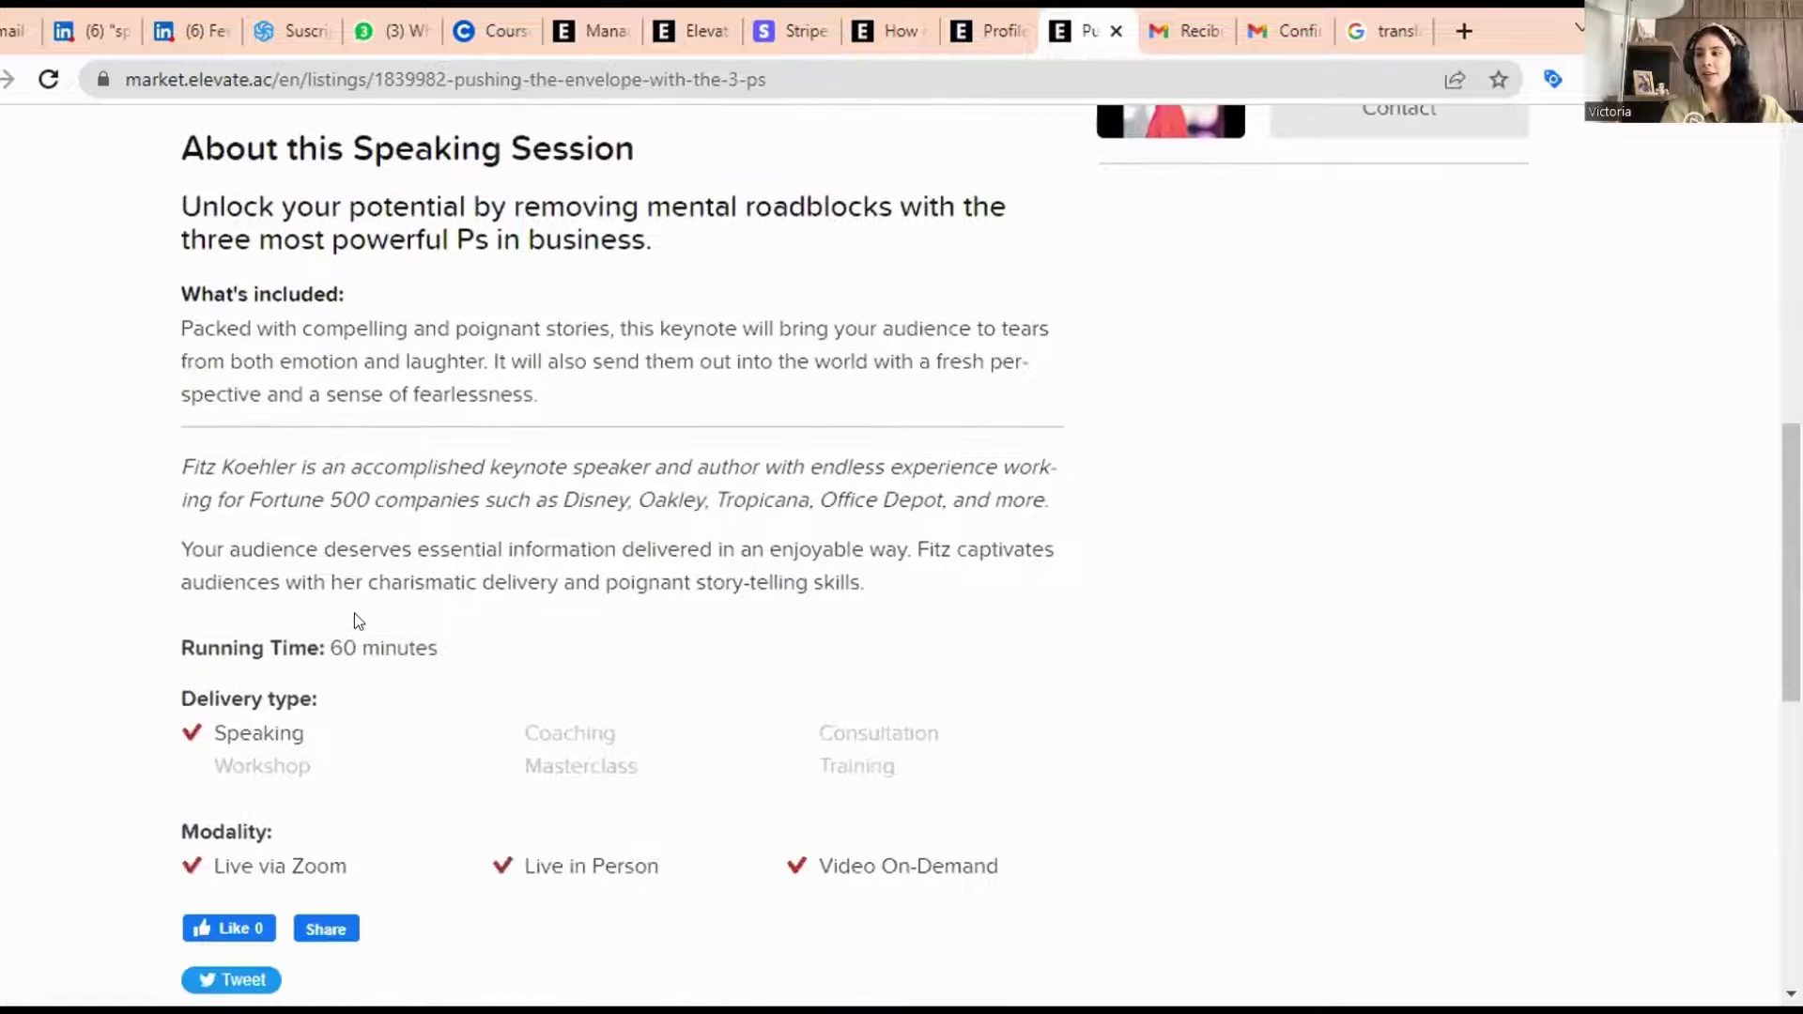
{"action": "scroll", "coordinate": [353, 603], "scroll_direction": "up", "scroll_amount": 4}
{"action": "scroll", "coordinate": [333, 521], "scroll_direction": "up", "scroll_amount": 7}
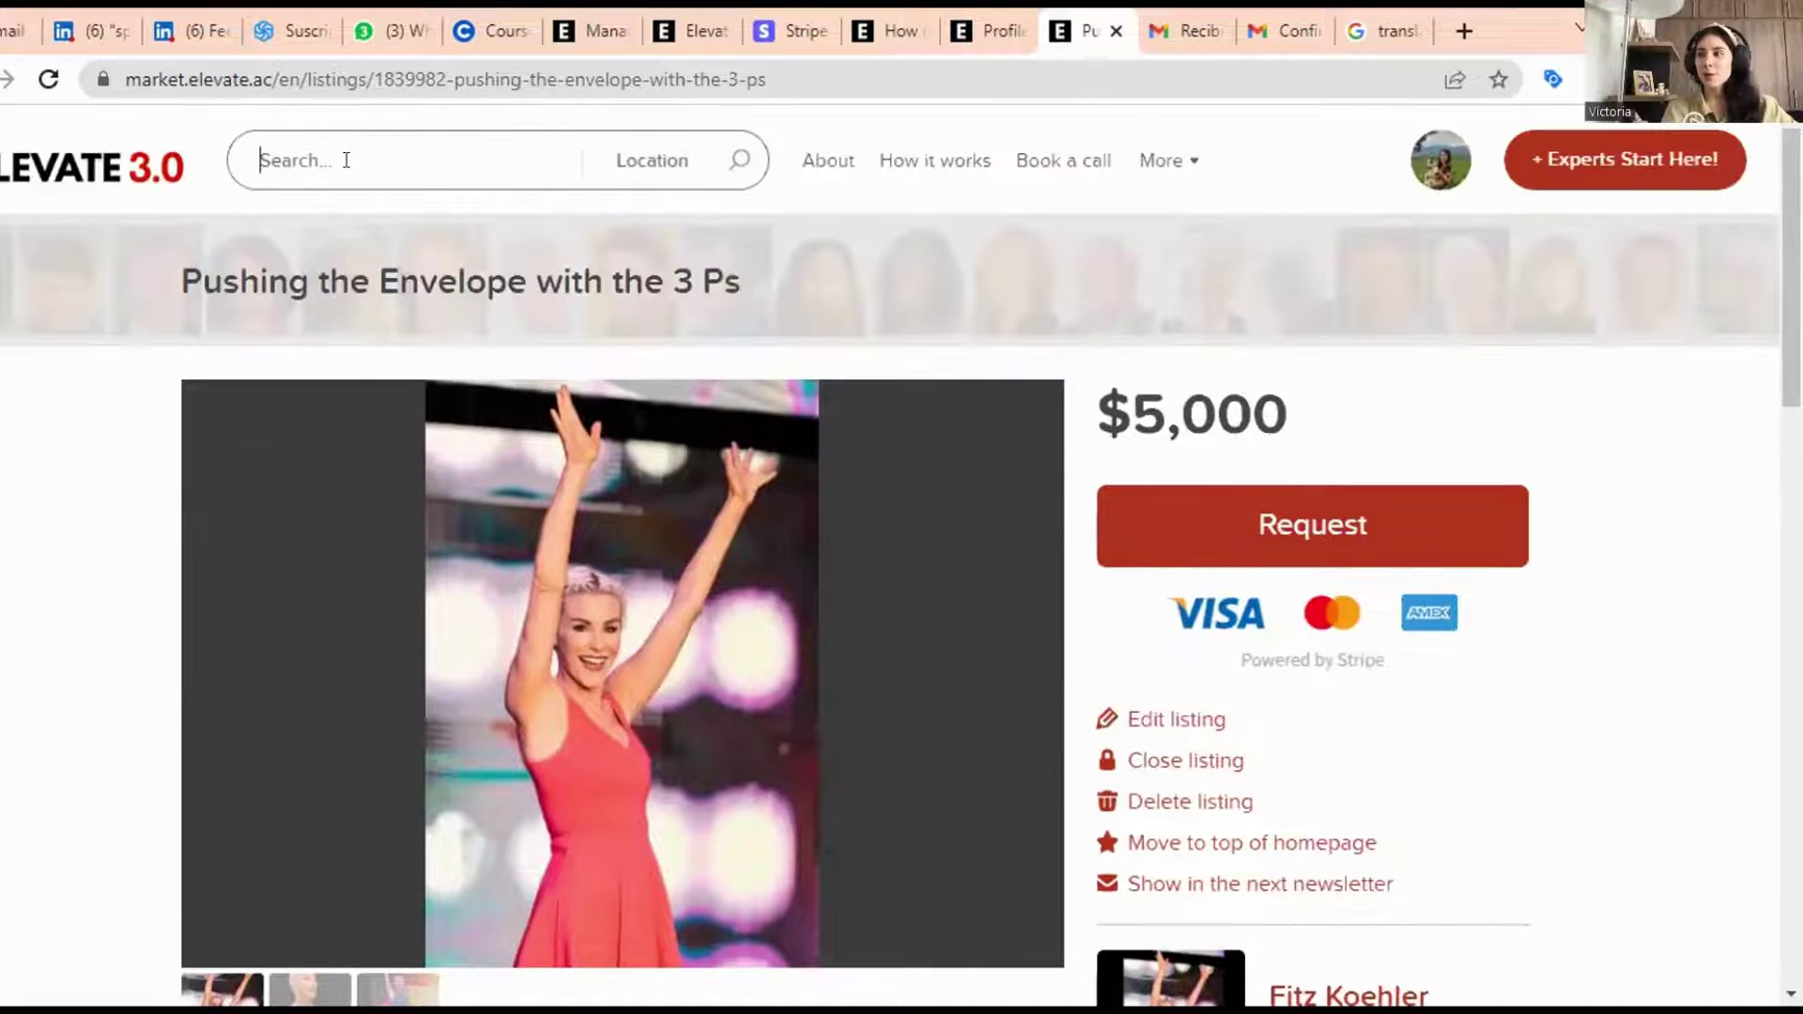
- Enter another expert's name in the search box, then return to the marketplace grid
{"action": "left_click", "coordinate": [346, 160]}
{"action": "type", "text": "rob sala"}
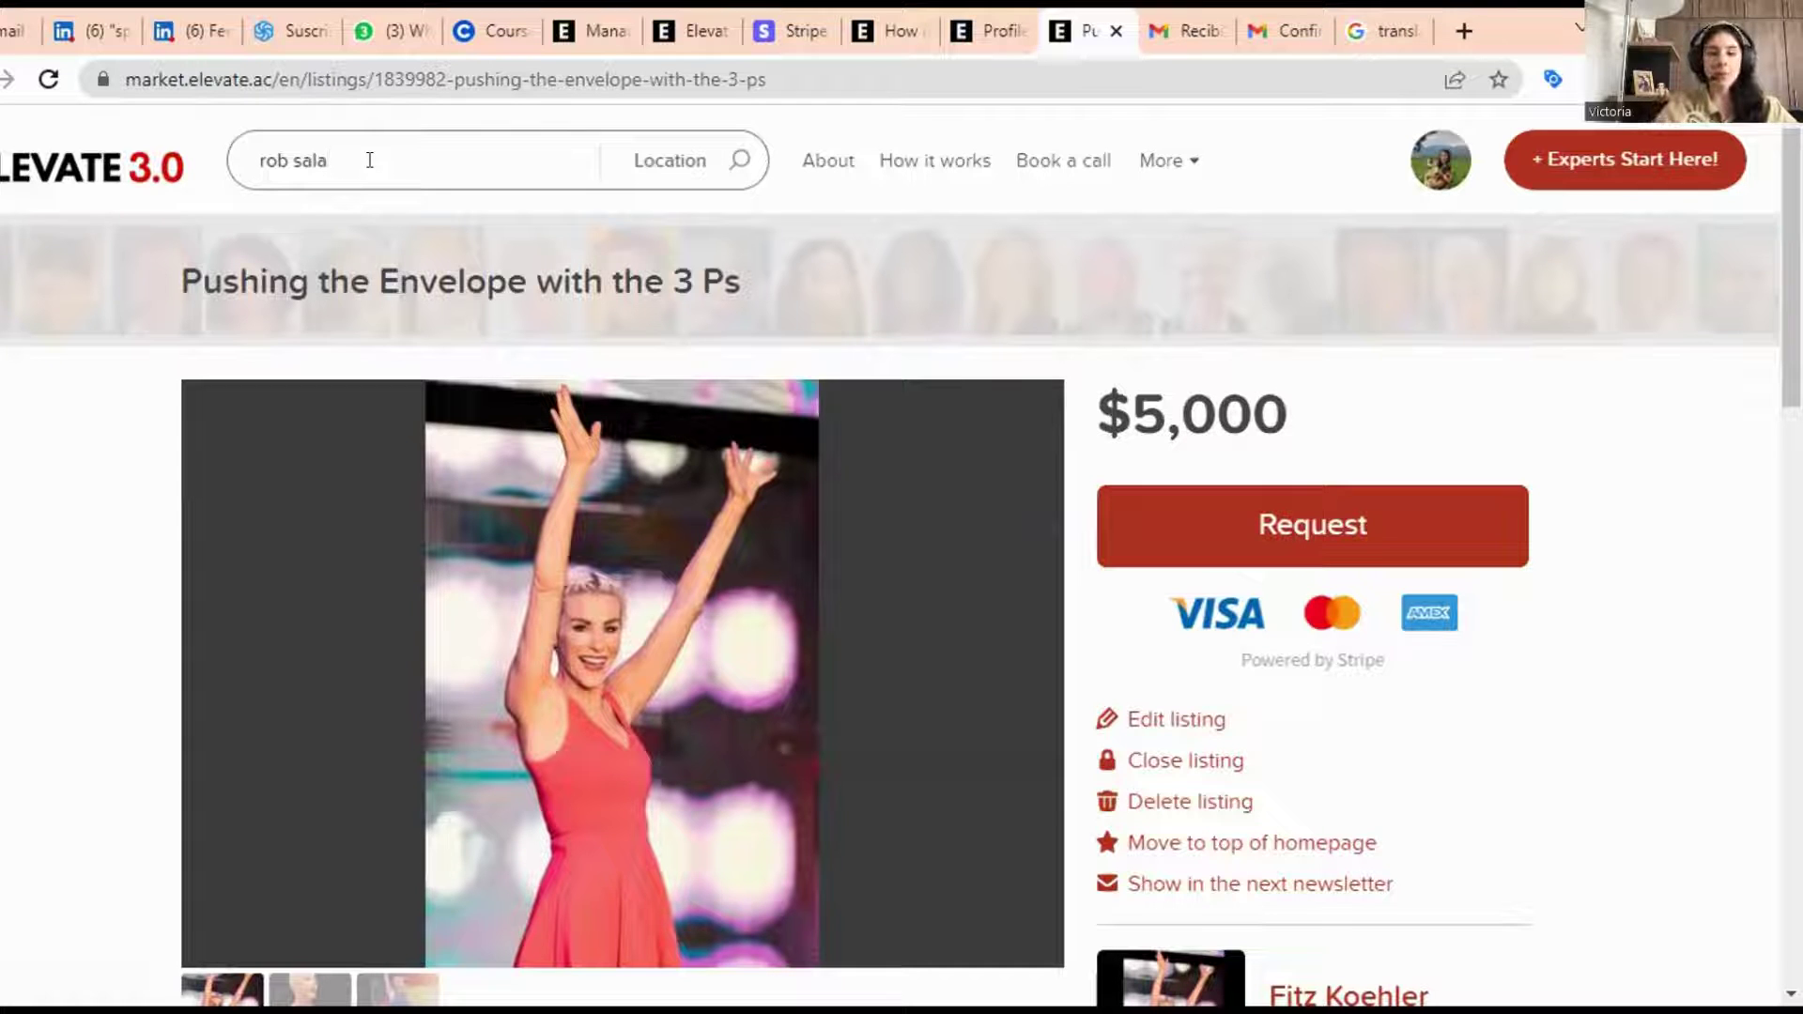
{"action": "left_click", "coordinate": [52, 162]}
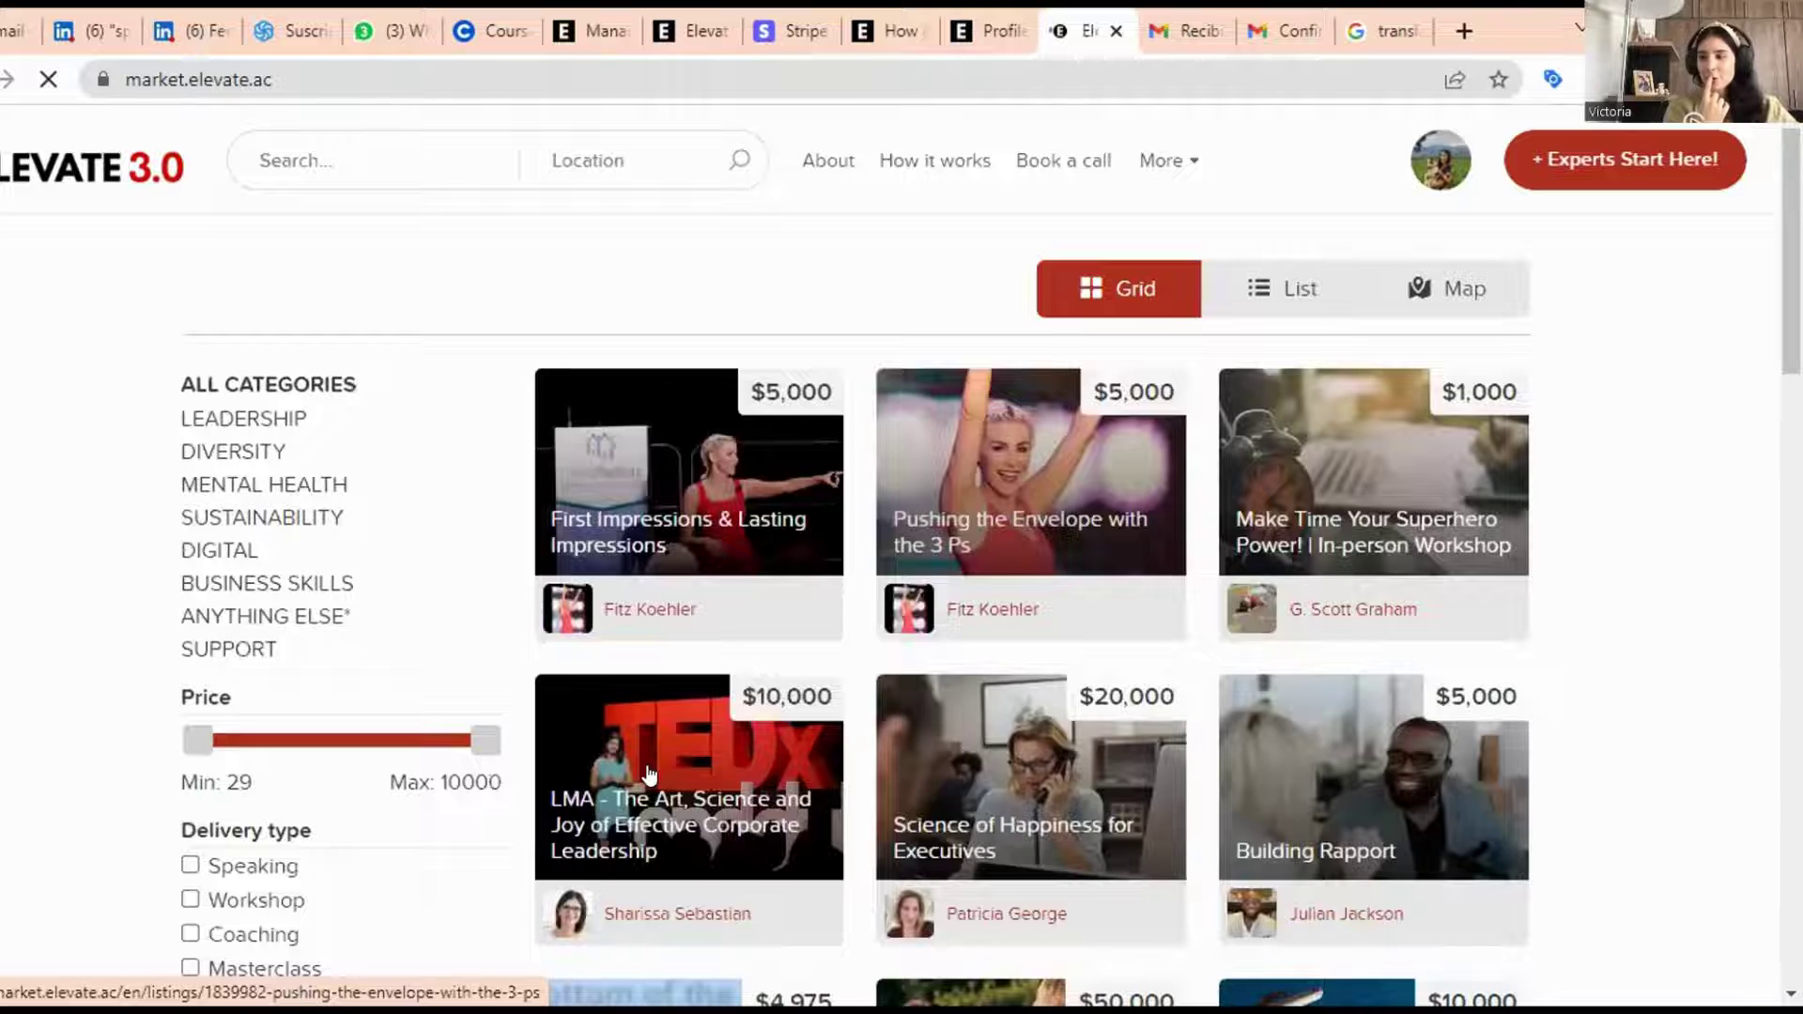
- Open the $10,000 LMA Leadership Mastery Alliance listing and read through its description
{"action": "left_click", "coordinate": [648, 774]}
{"action": "scroll", "coordinate": [67, 712], "scroll_direction": "down", "scroll_amount": 7}
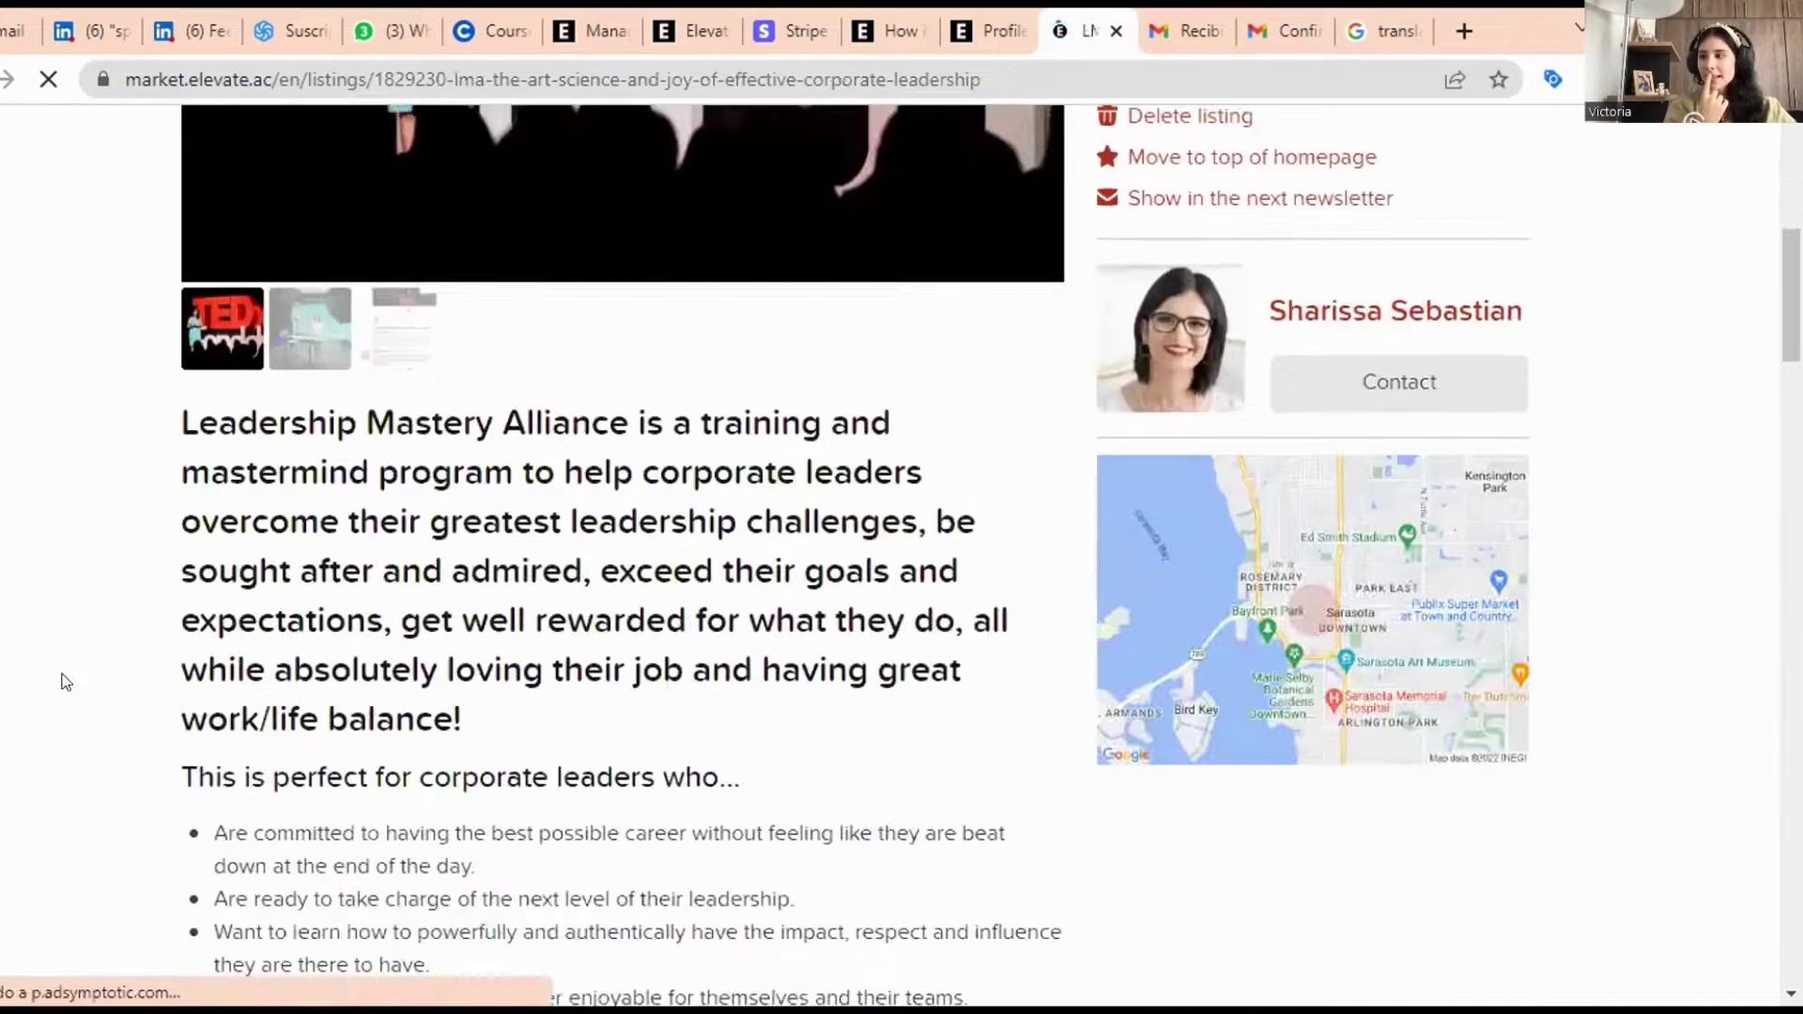
{"action": "scroll", "coordinate": [62, 678], "scroll_direction": "down", "scroll_amount": 3}
{"action": "scroll", "coordinate": [54, 673], "scroll_direction": "down", "scroll_amount": 4}
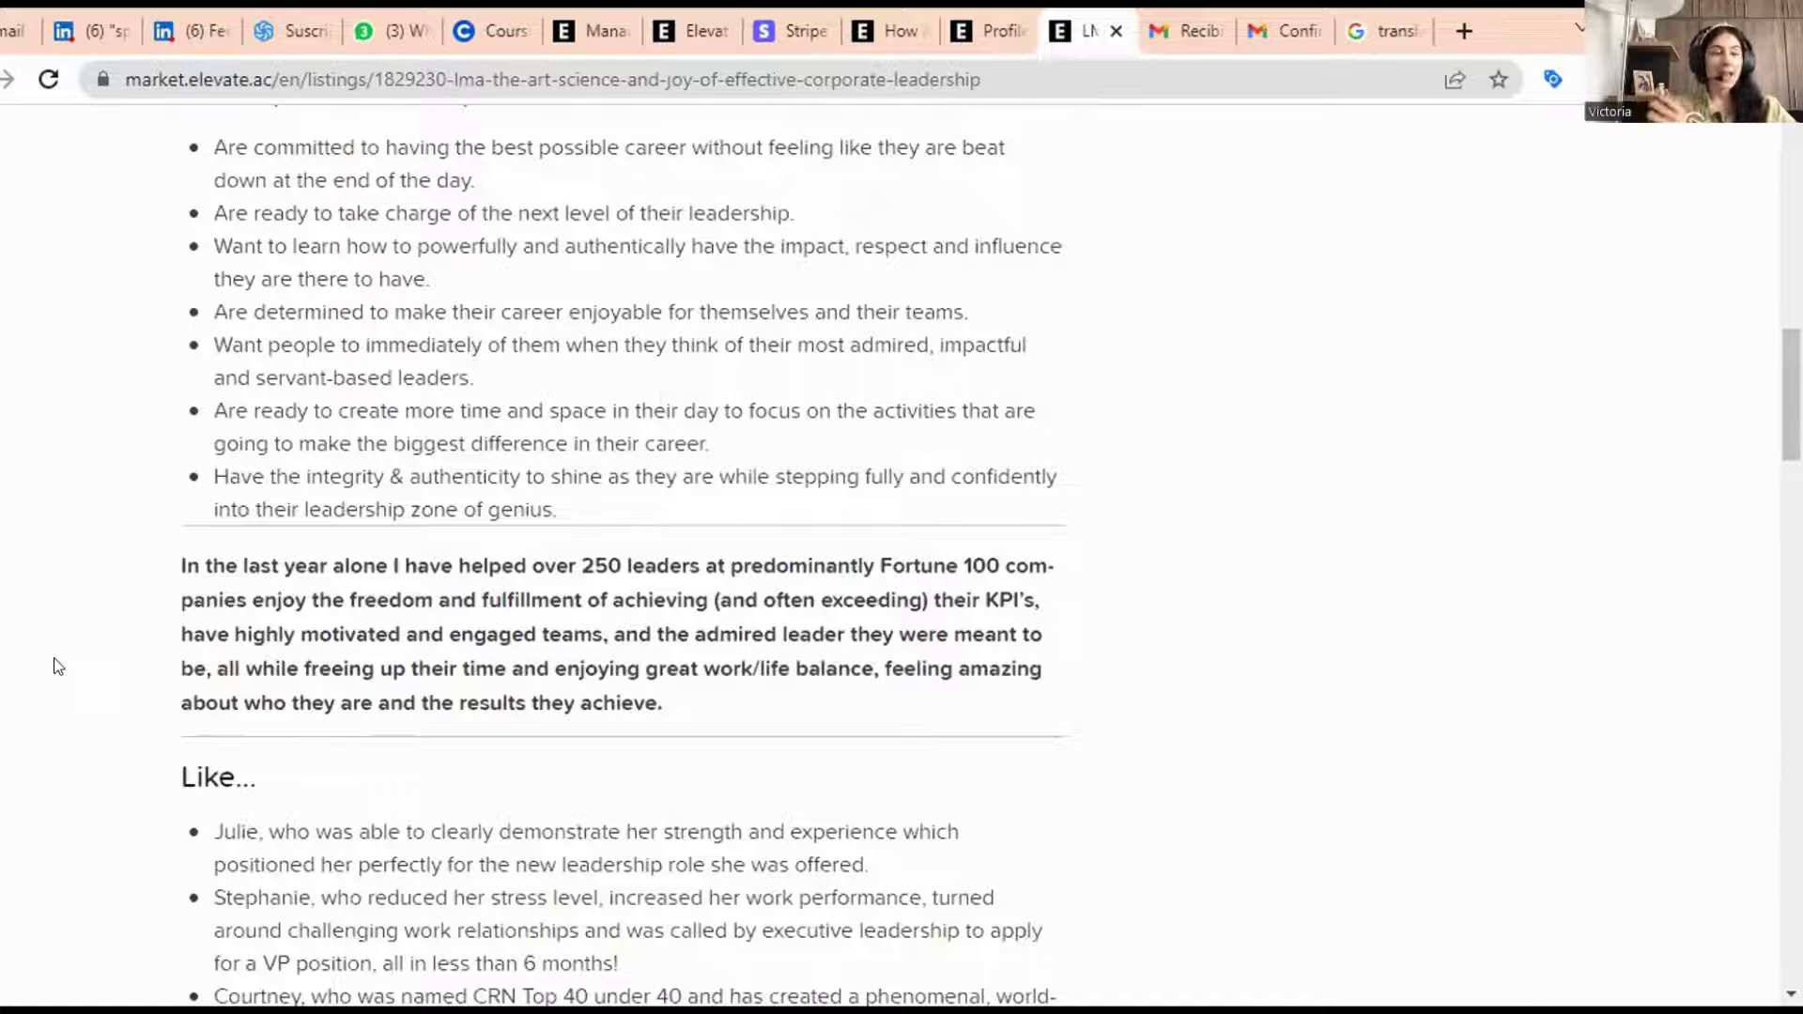
{"action": "scroll", "coordinate": [55, 662], "scroll_direction": "down", "scroll_amount": 4}
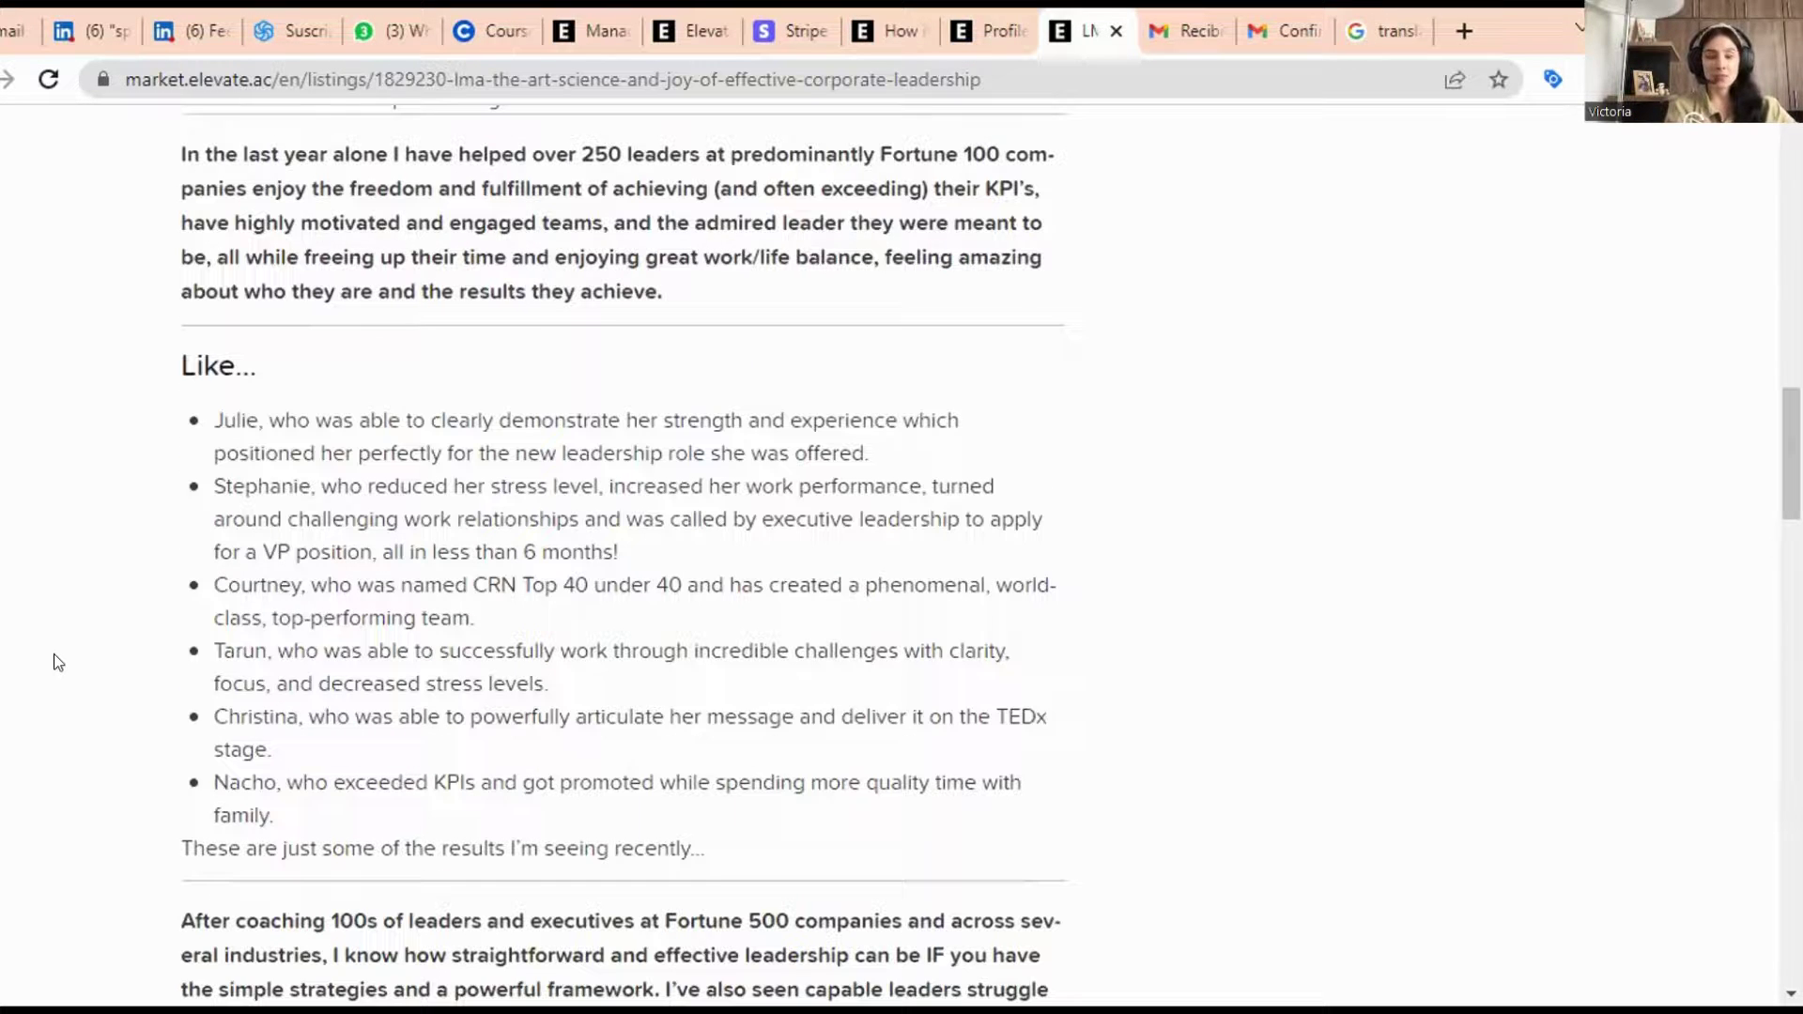
{"action": "scroll", "coordinate": [54, 654], "scroll_direction": "down", "scroll_amount": 4}
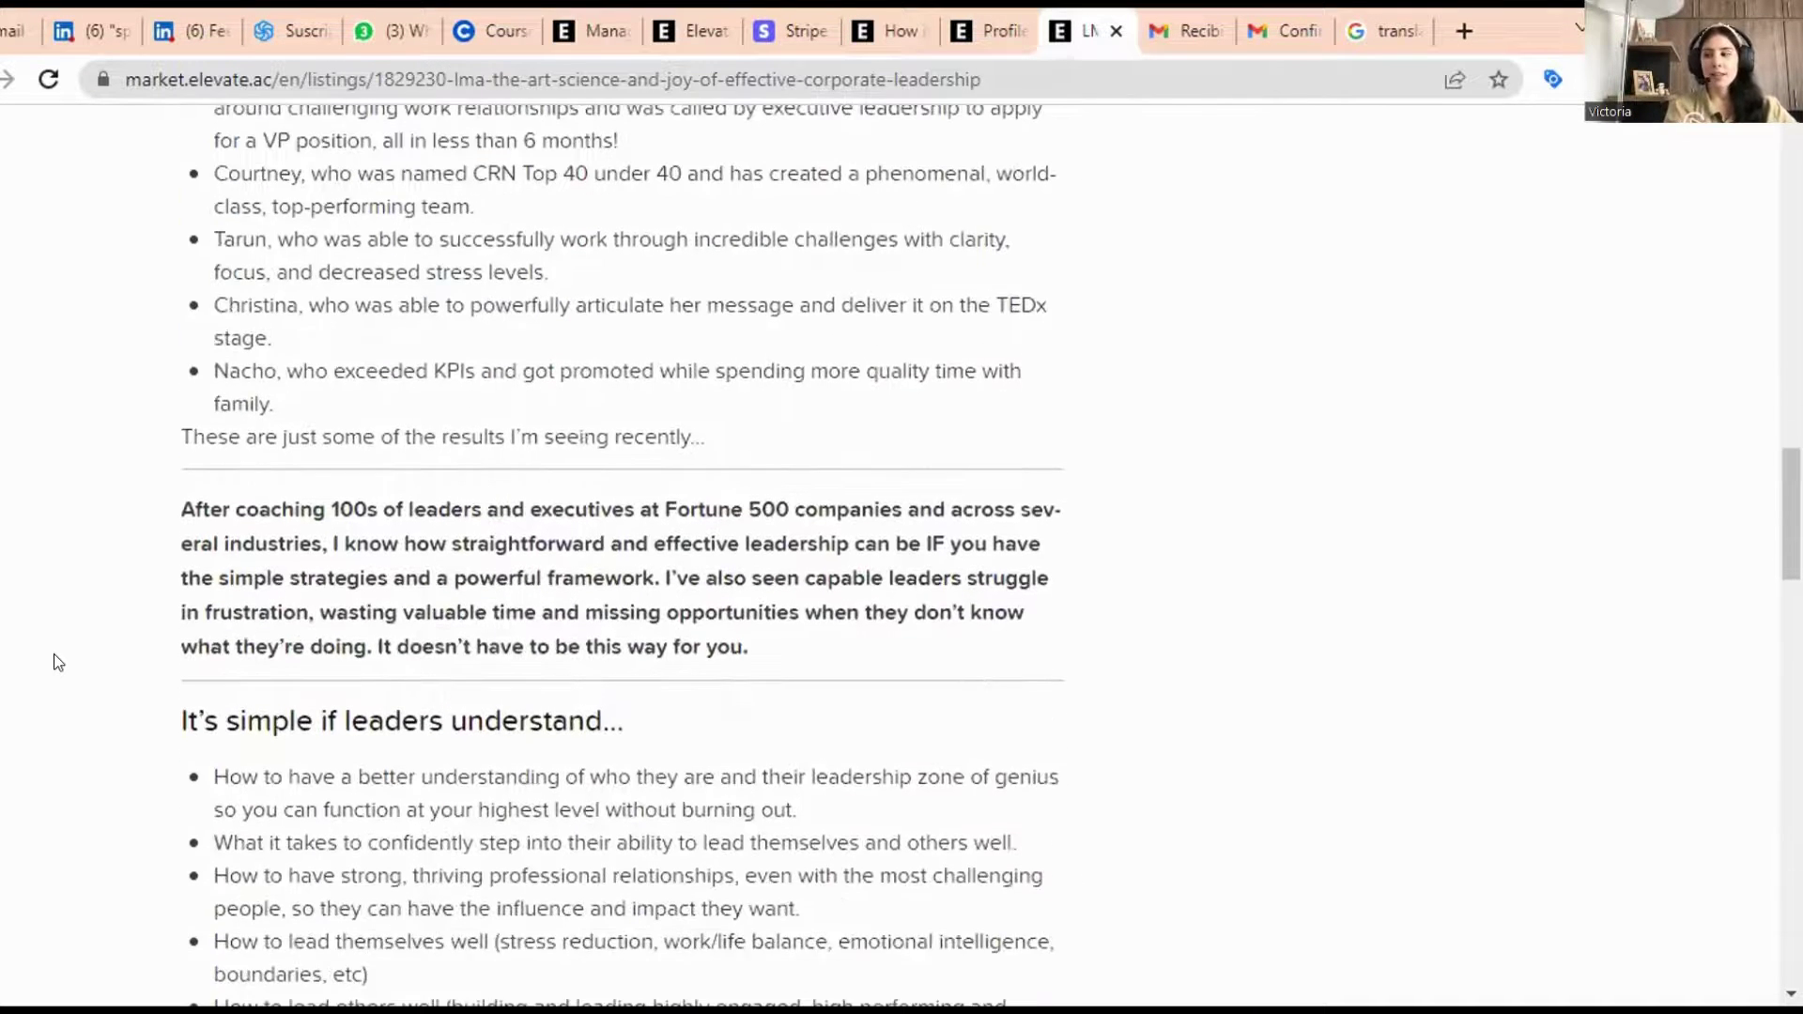
{"action": "scroll", "coordinate": [54, 653], "scroll_direction": "down", "scroll_amount": 3}
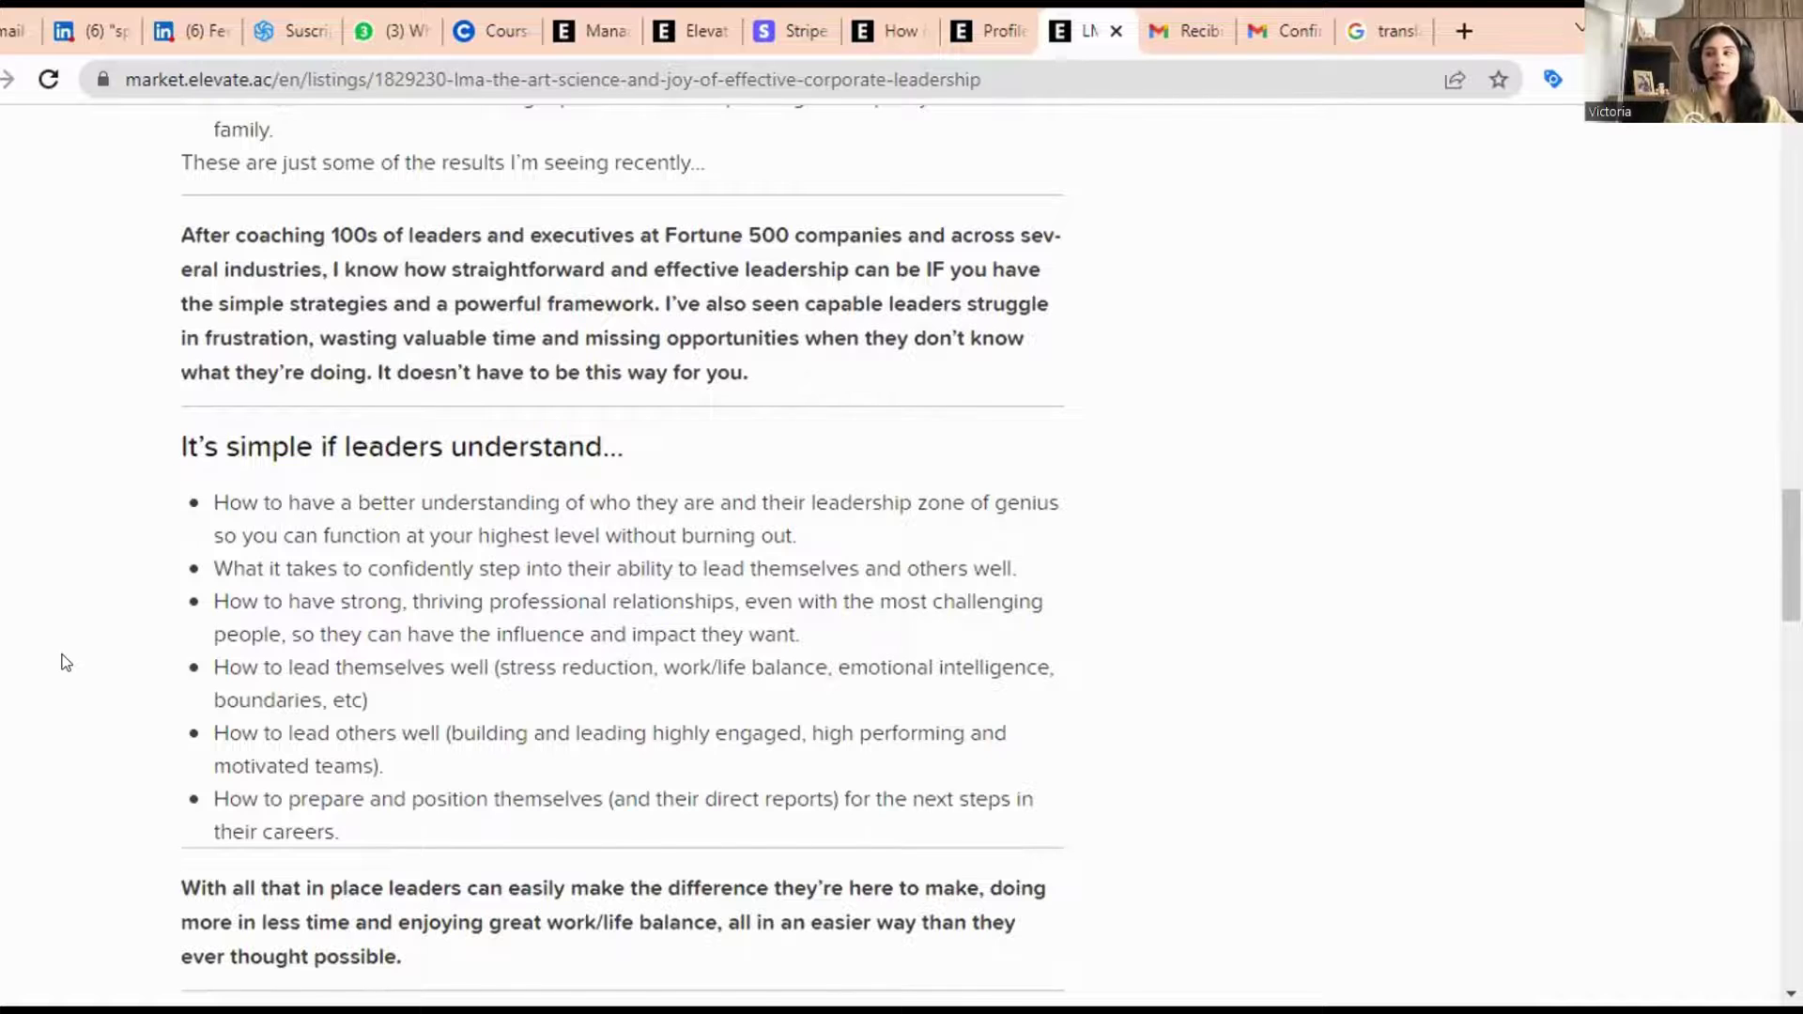
{"action": "scroll", "coordinate": [63, 662], "scroll_direction": "up", "scroll_amount": 12}
{"action": "scroll", "coordinate": [64, 662], "scroll_direction": "up", "scroll_amount": 10}
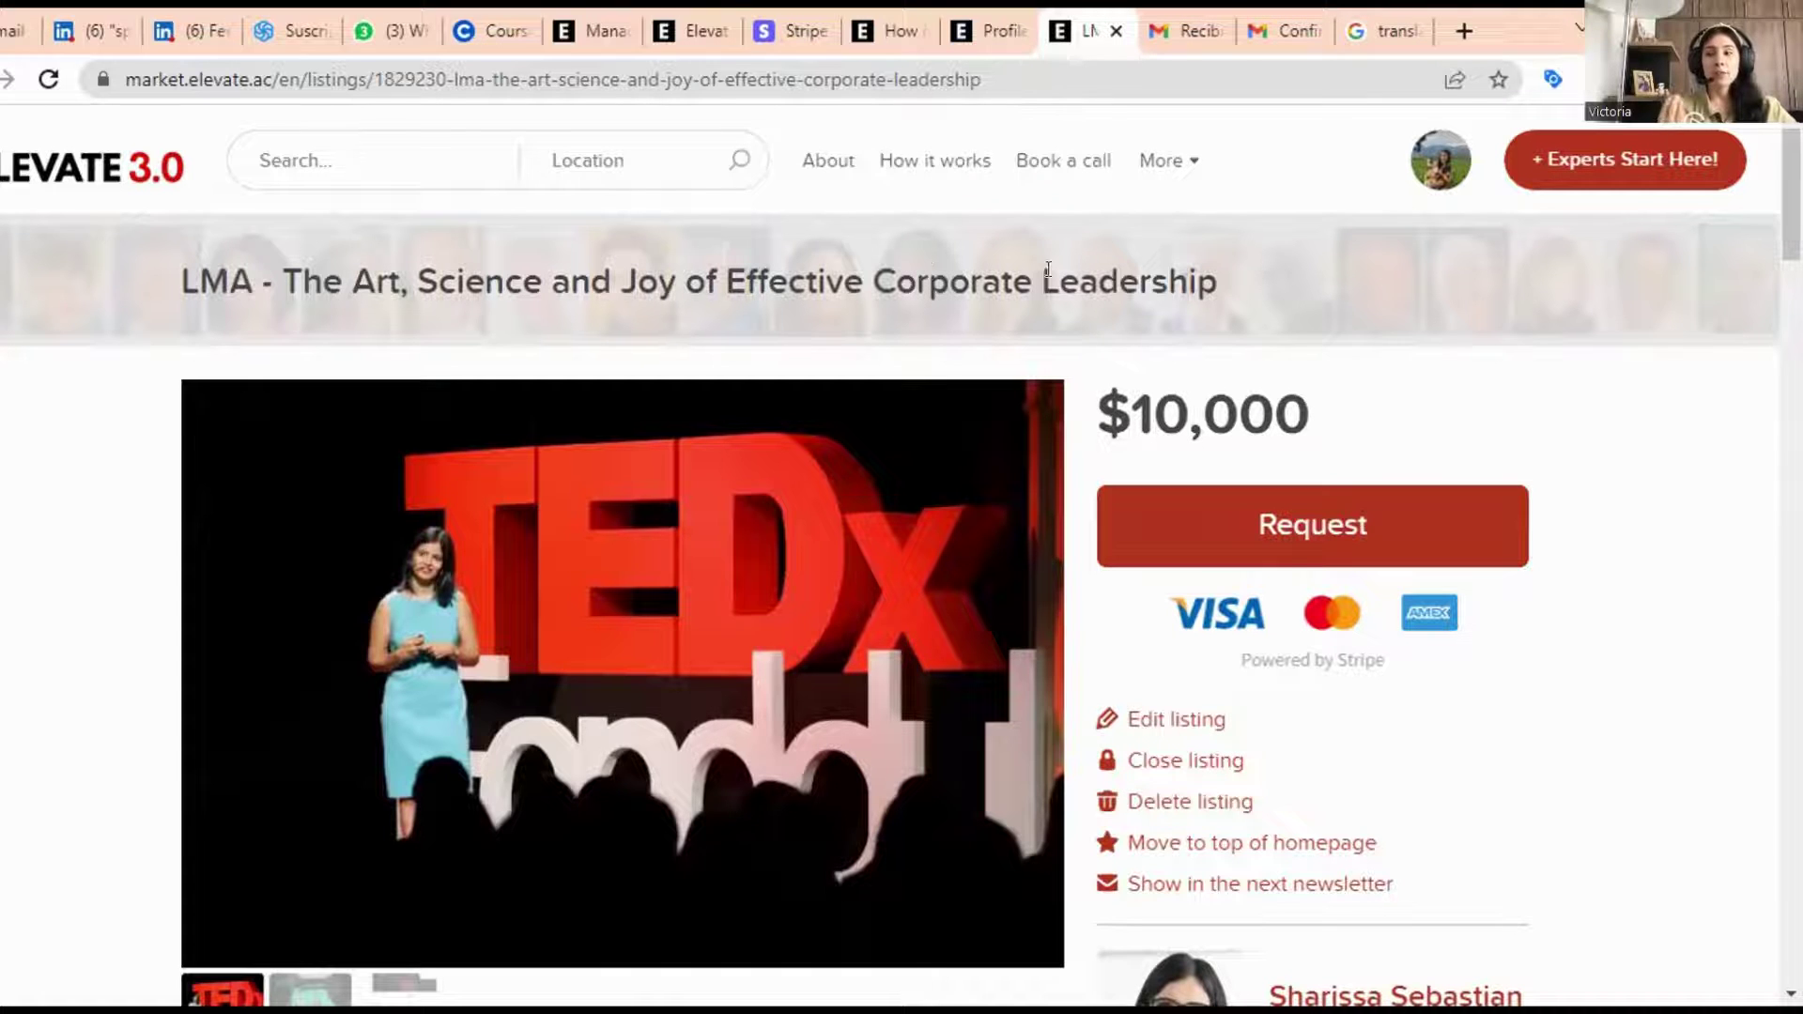
{"action": "scroll", "coordinate": [169, 723], "scroll_direction": "down", "scroll_amount": 2}
{"action": "scroll", "coordinate": [178, 718], "scroll_direction": "down", "scroll_amount": 1}
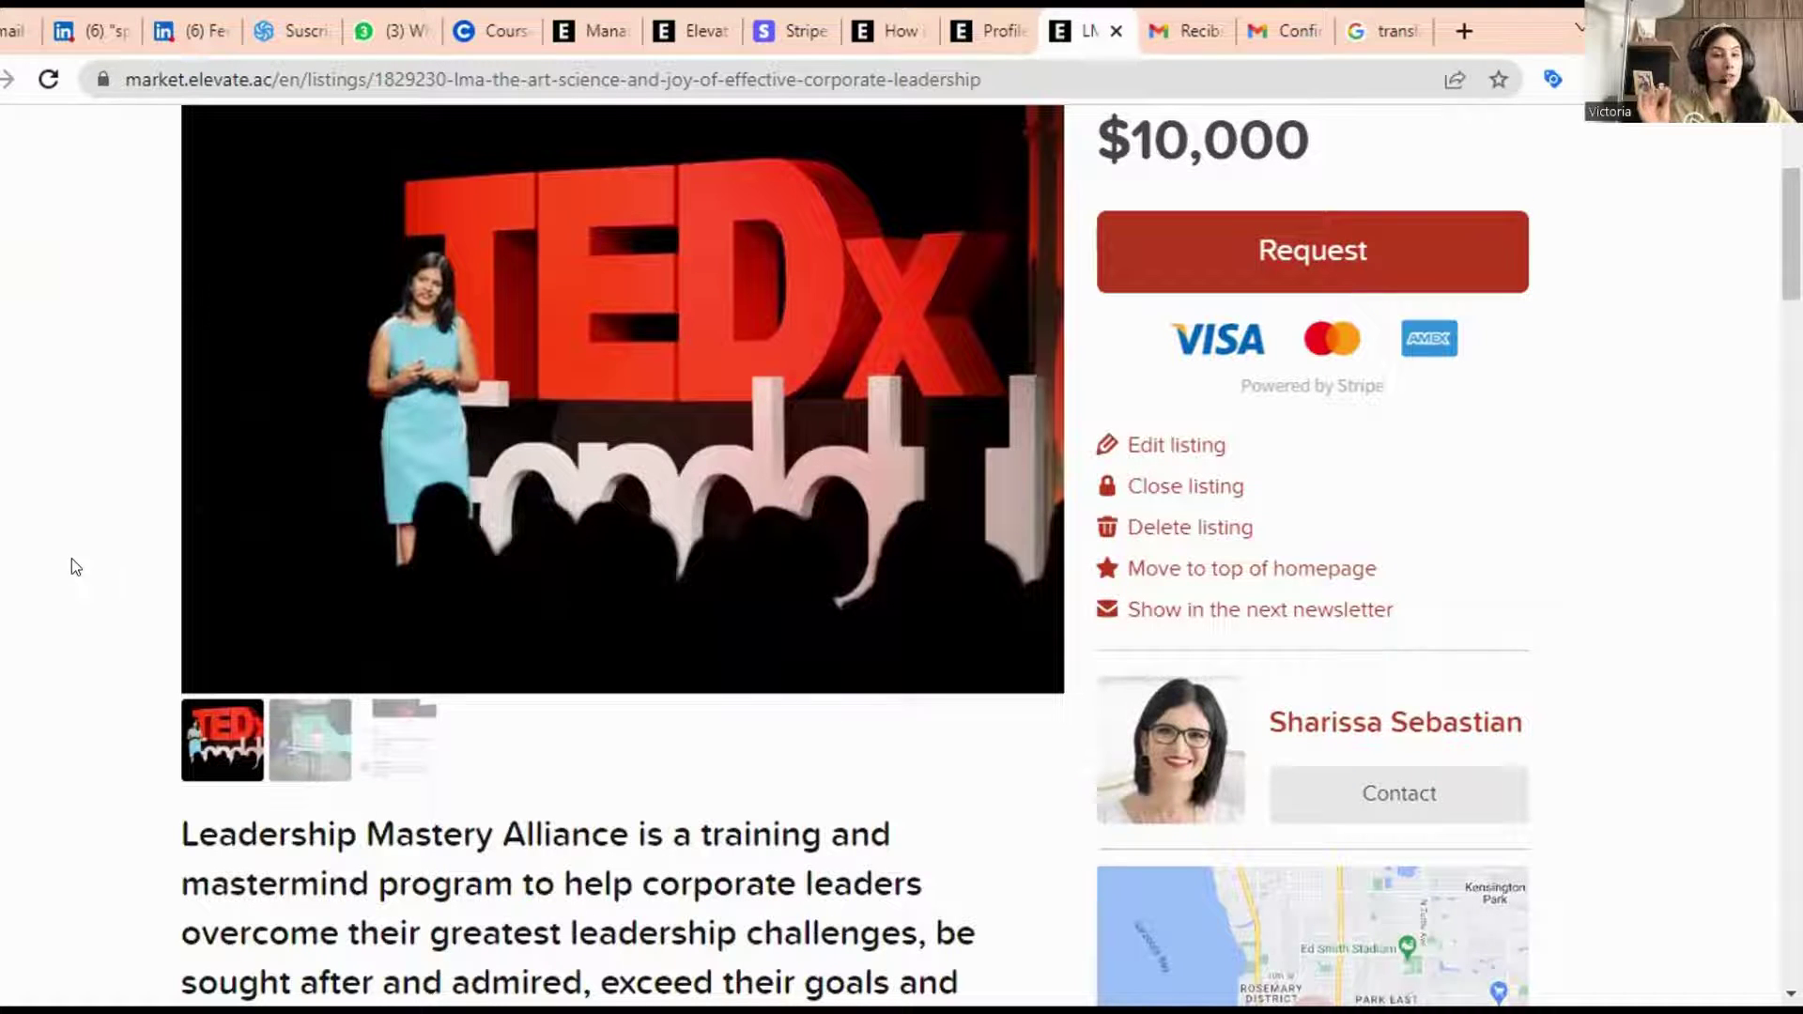
{"action": "scroll", "coordinate": [88, 545], "scroll_direction": "down", "scroll_amount": 1}
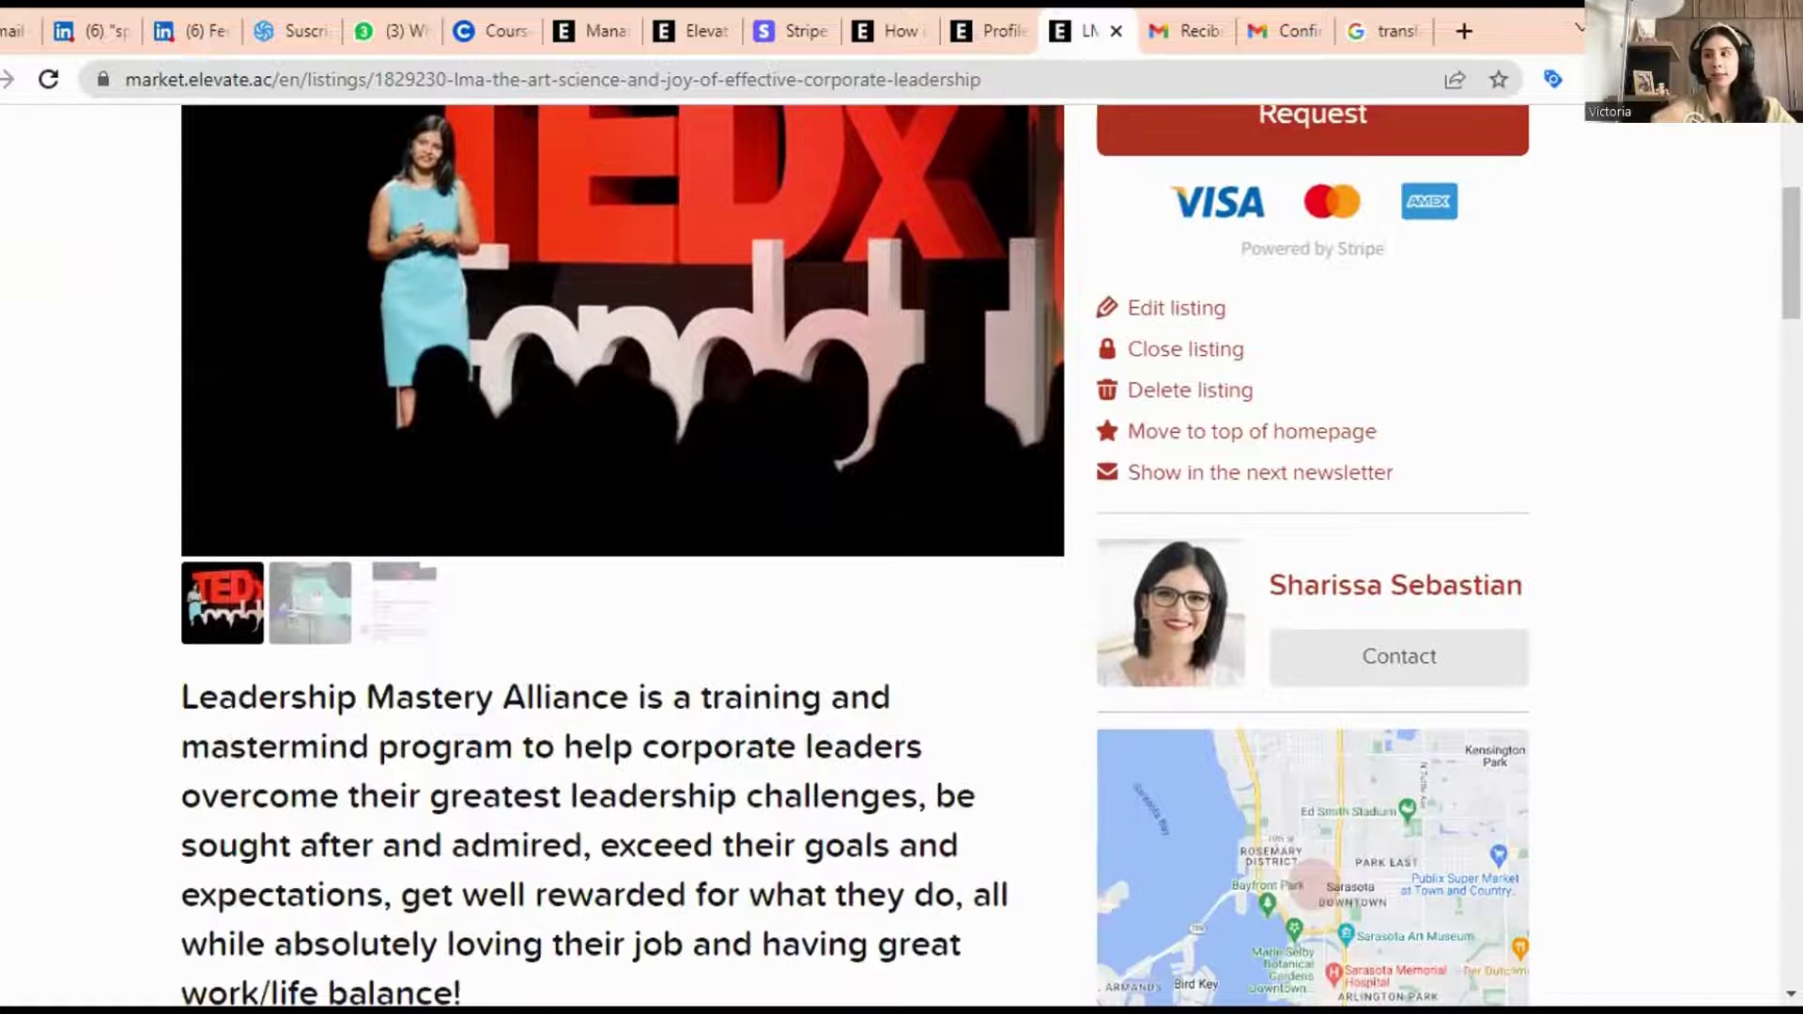
{"action": "scroll", "coordinate": [88, 545], "scroll_direction": "down", "scroll_amount": 1}
{"action": "scroll", "coordinate": [72, 453], "scroll_direction": "up", "scroll_amount": 2}
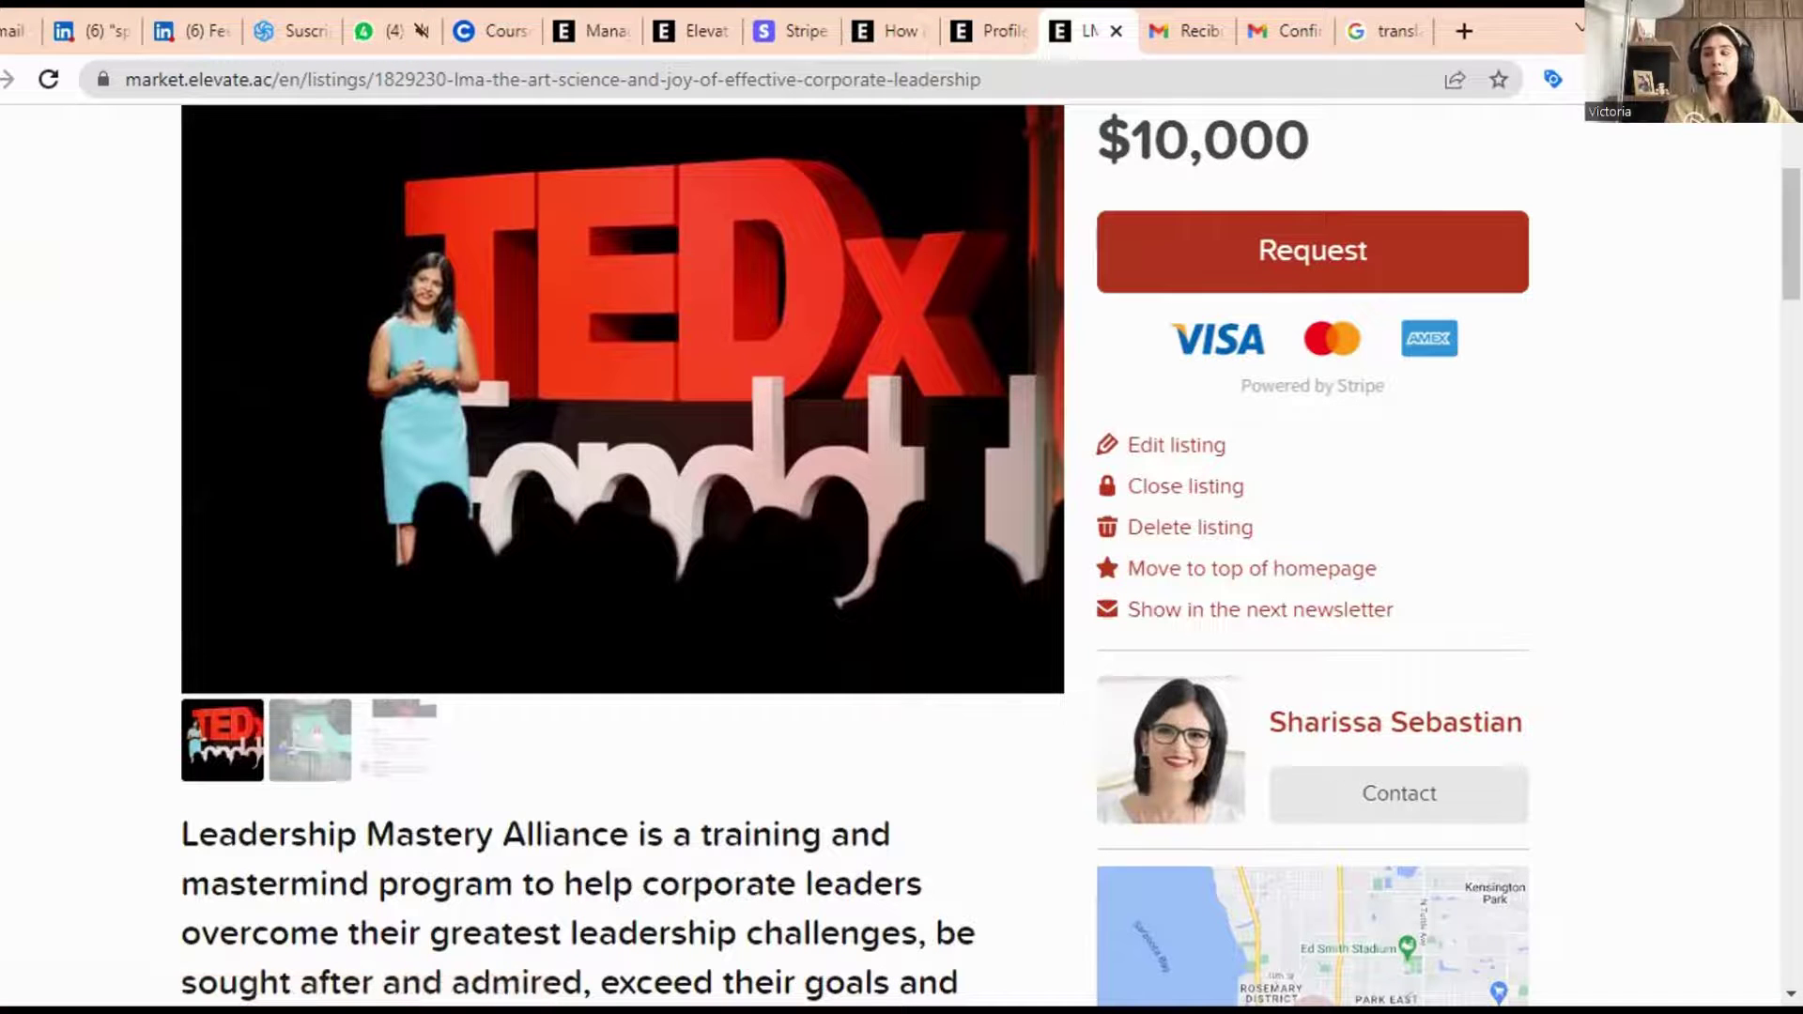
{"action": "scroll", "coordinate": [111, 558], "scroll_direction": "down", "scroll_amount": 1}
{"action": "scroll", "coordinate": [110, 558], "scroll_direction": "down", "scroll_amount": 15}
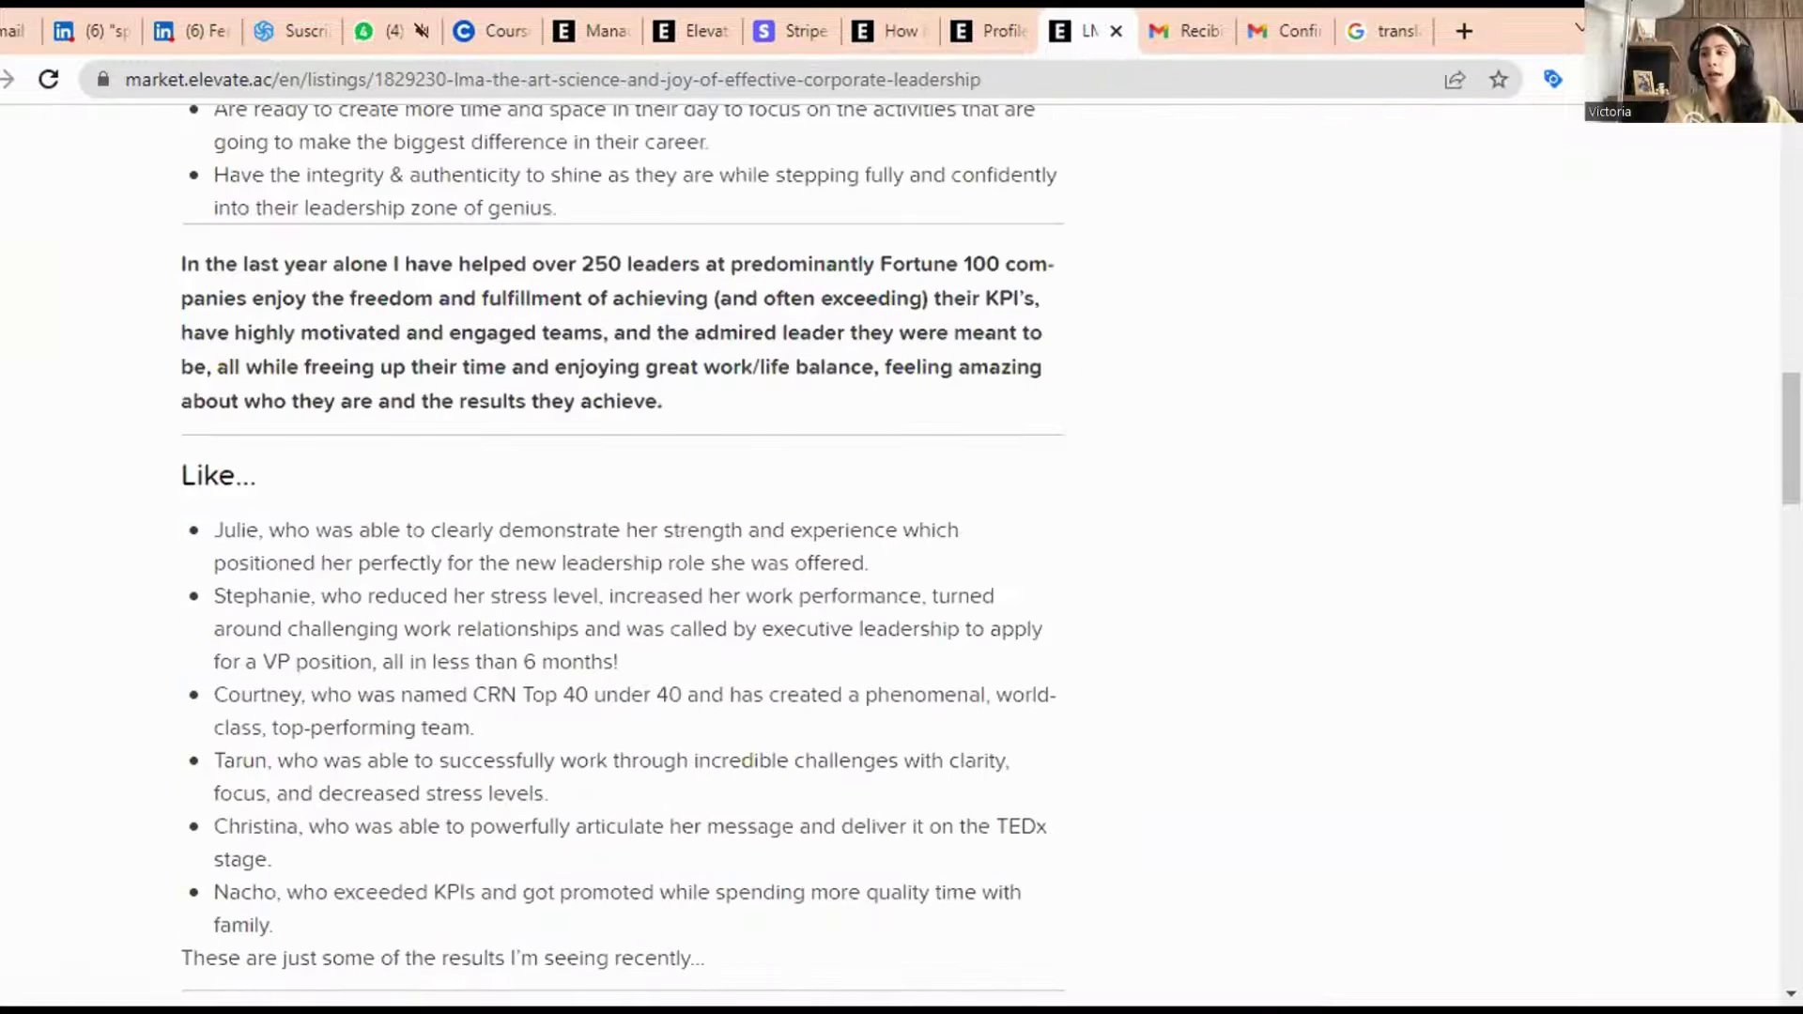
{"action": "scroll", "coordinate": [111, 558], "scroll_direction": "down", "scroll_amount": 20}
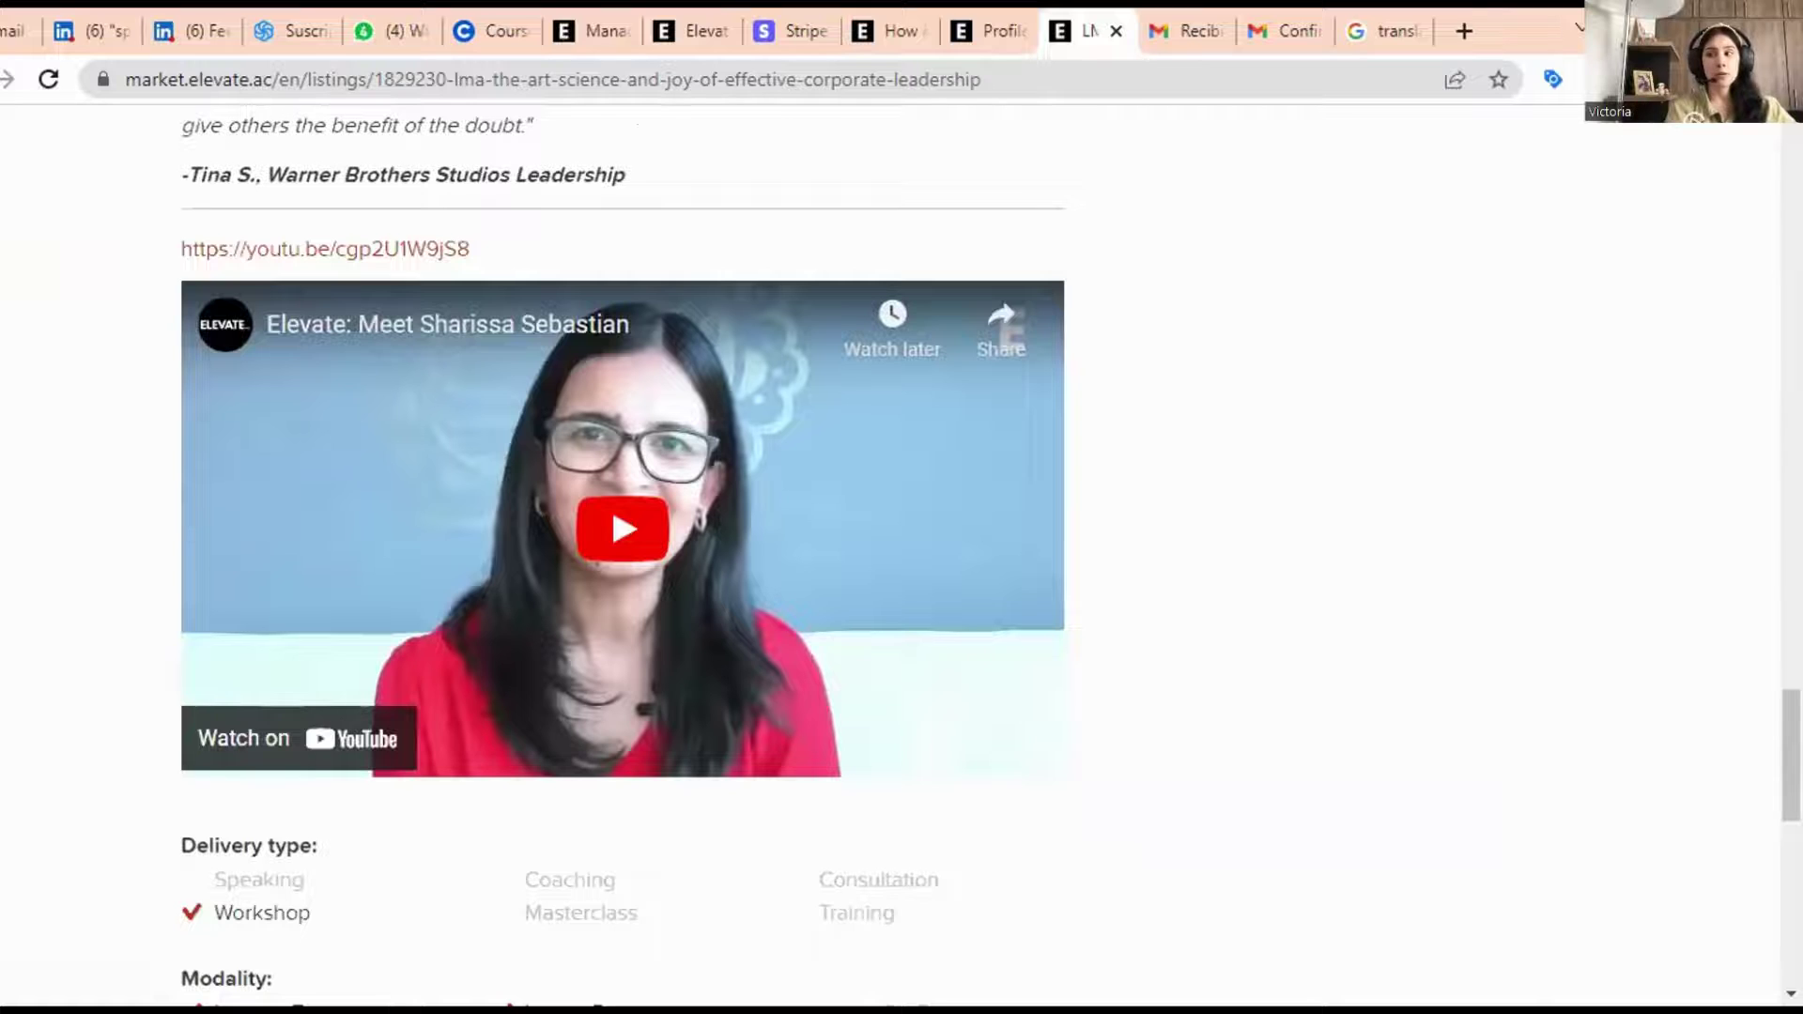
{"action": "scroll", "coordinate": [3, 499], "scroll_direction": "up", "scroll_amount": 6}
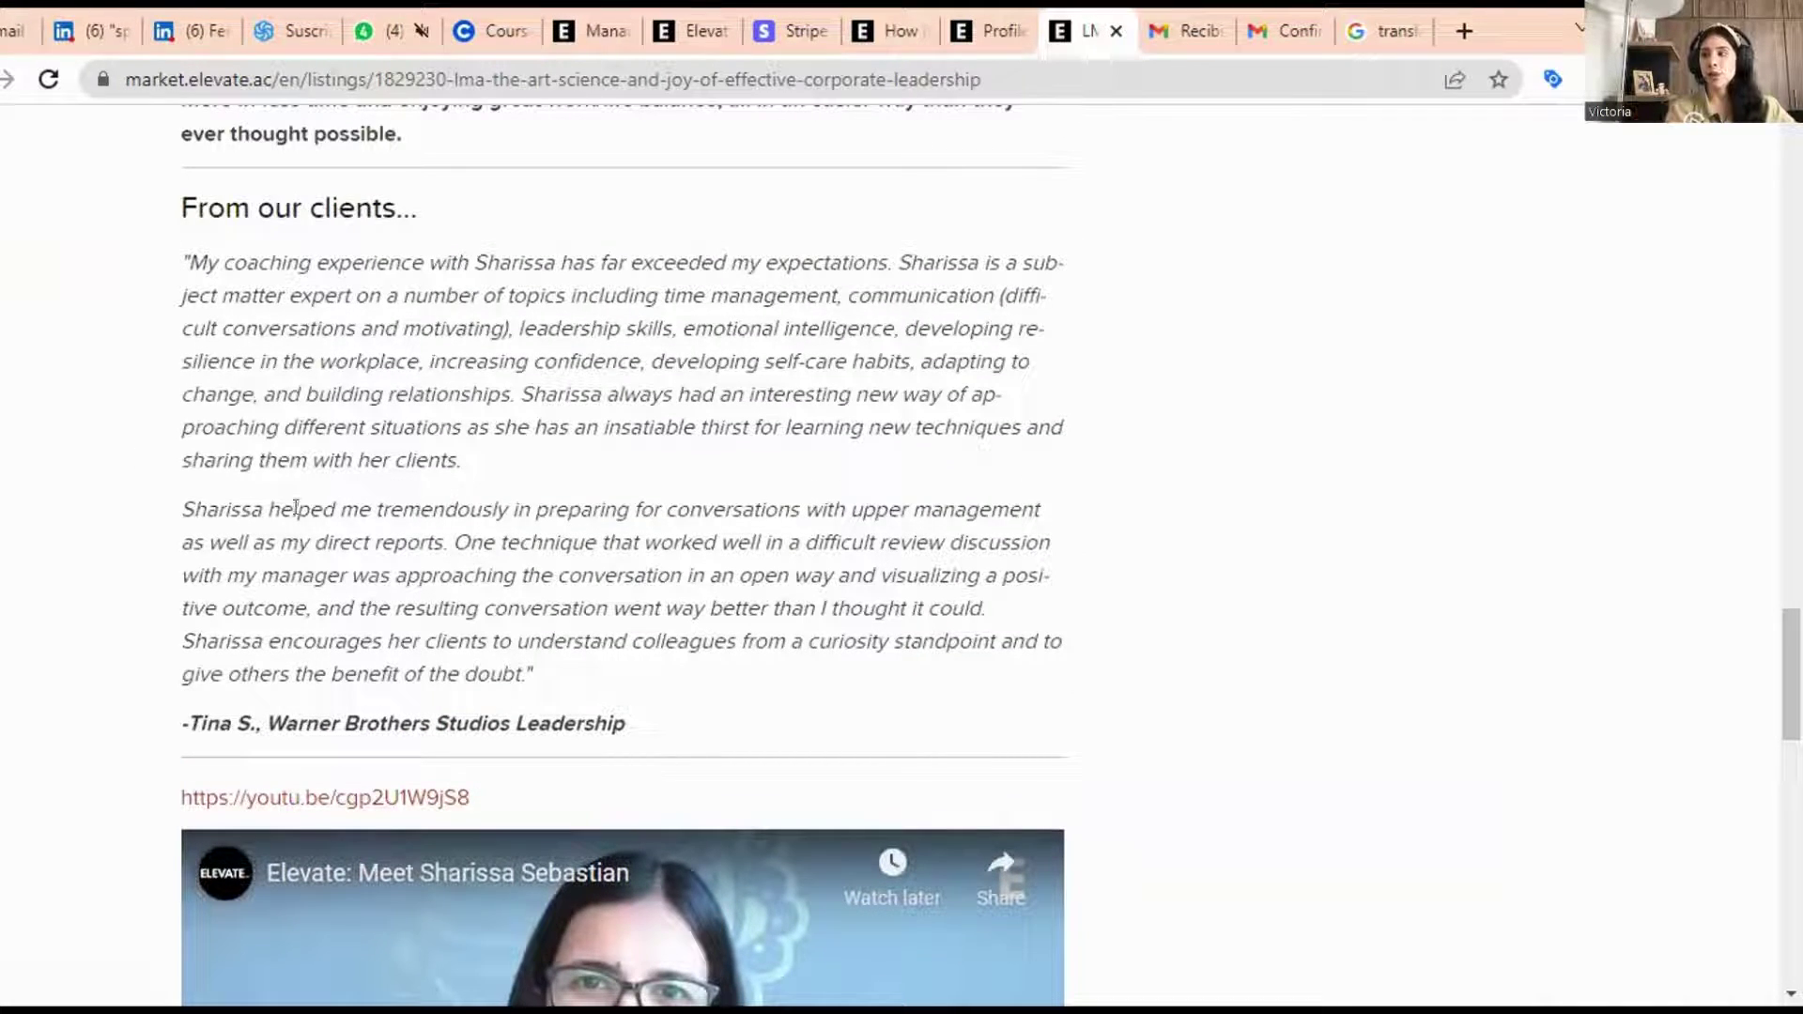
- Cycle through the expert profile and How it works tabs back to the new listing form
{"action": "left_click", "coordinate": [986, 17]}
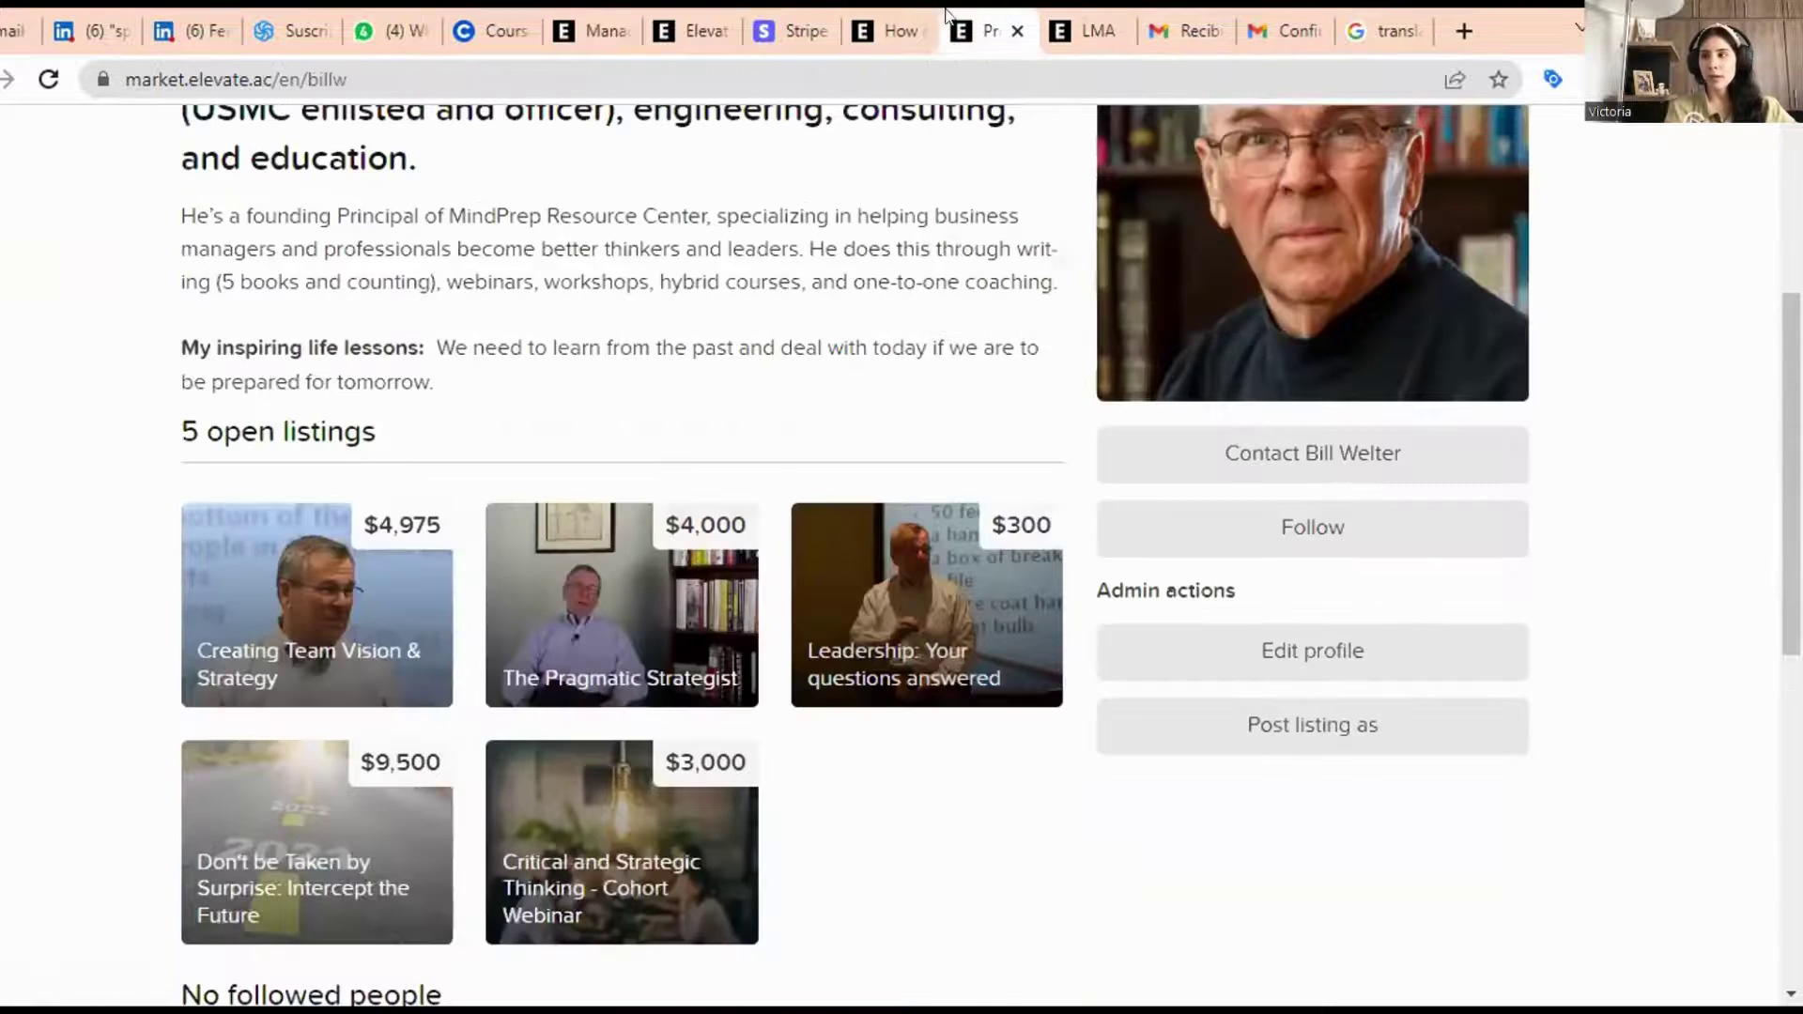
{"action": "left_click", "coordinate": [897, 19]}
{"action": "left_click", "coordinate": [680, 11]}
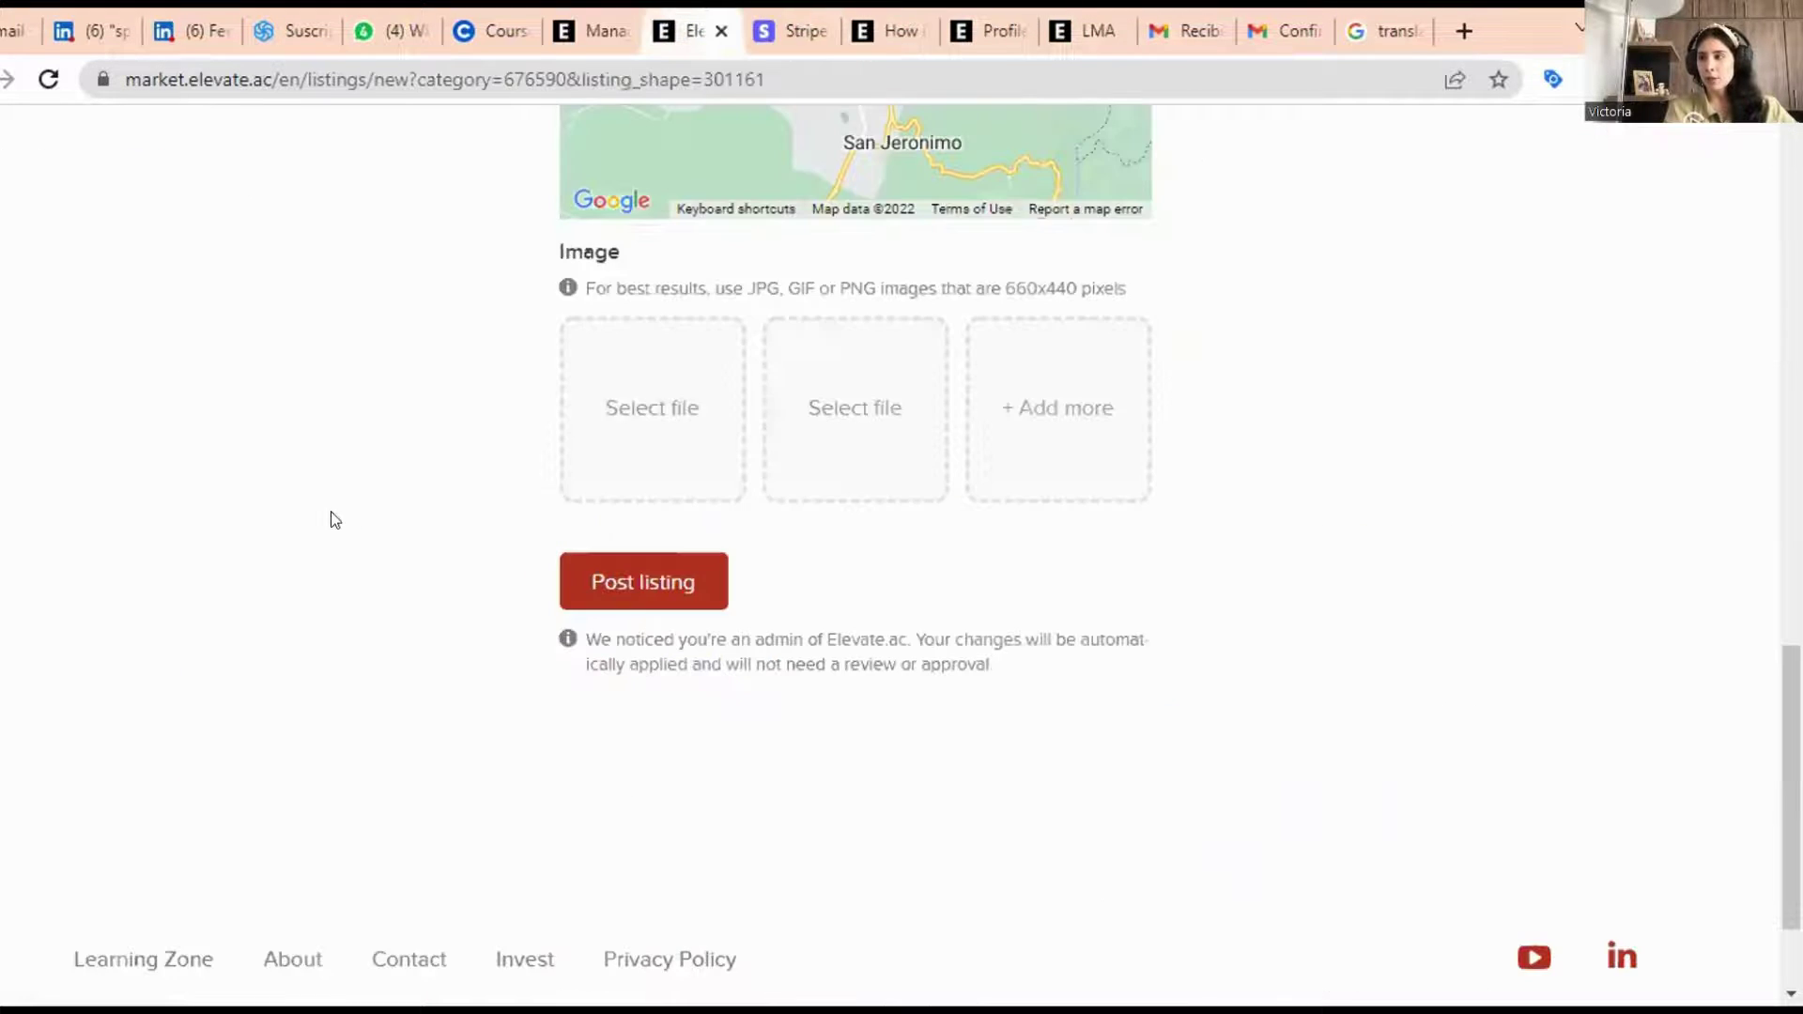
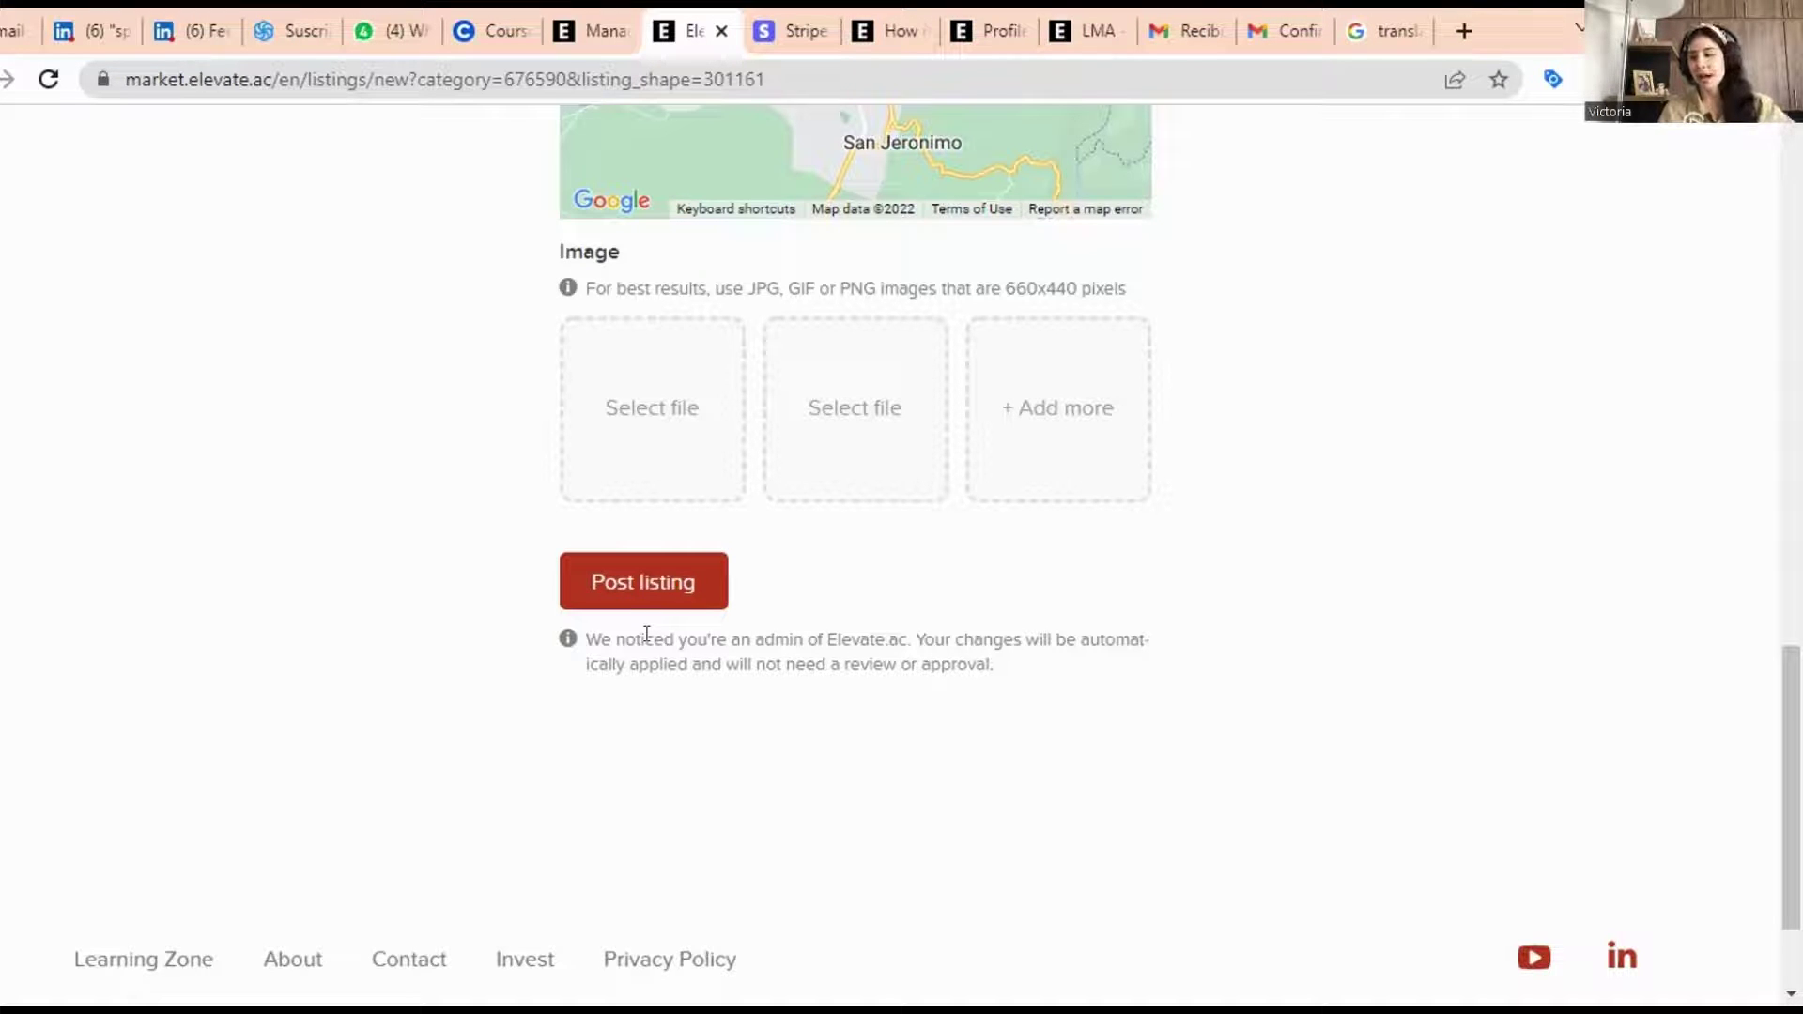
- Scroll back up the new listing form and return to the marketplace grid via the ELEVATE 3.0 logo
{"action": "scroll", "coordinate": [282, 696], "scroll_direction": "down", "scroll_amount": 2}
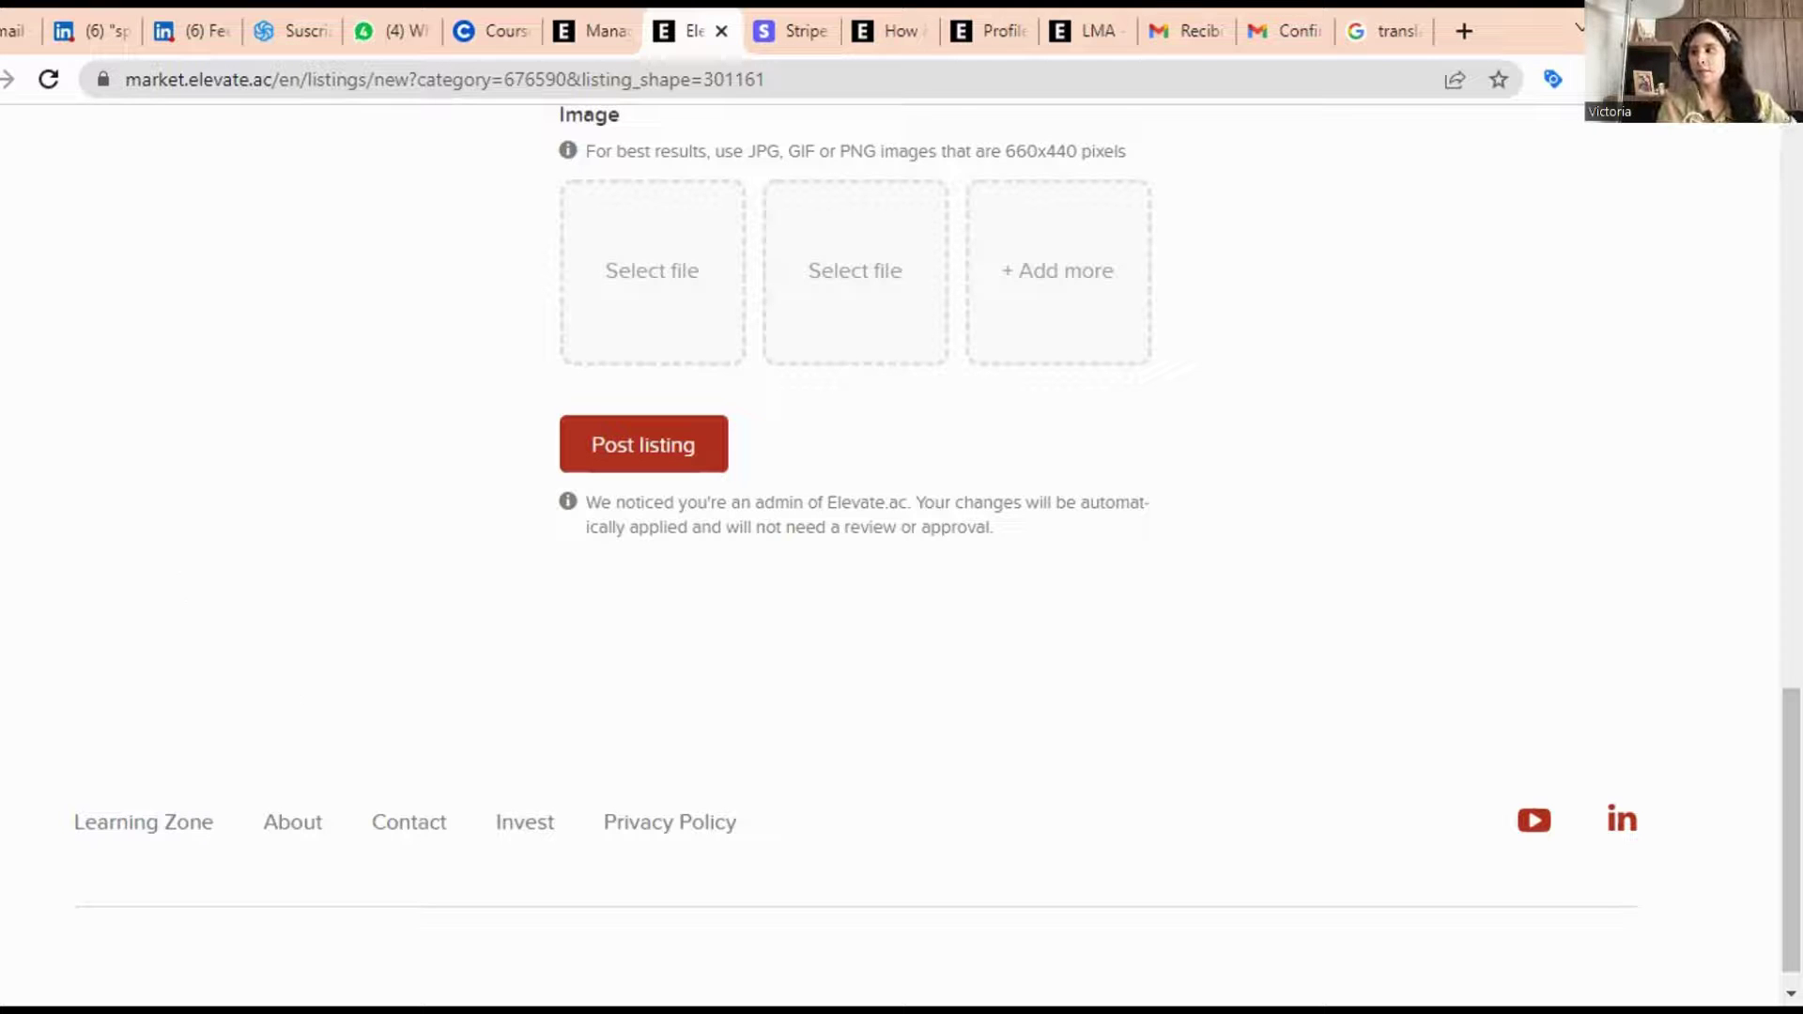
{"action": "scroll", "coordinate": [272, 421], "scroll_direction": "up", "scroll_amount": 20}
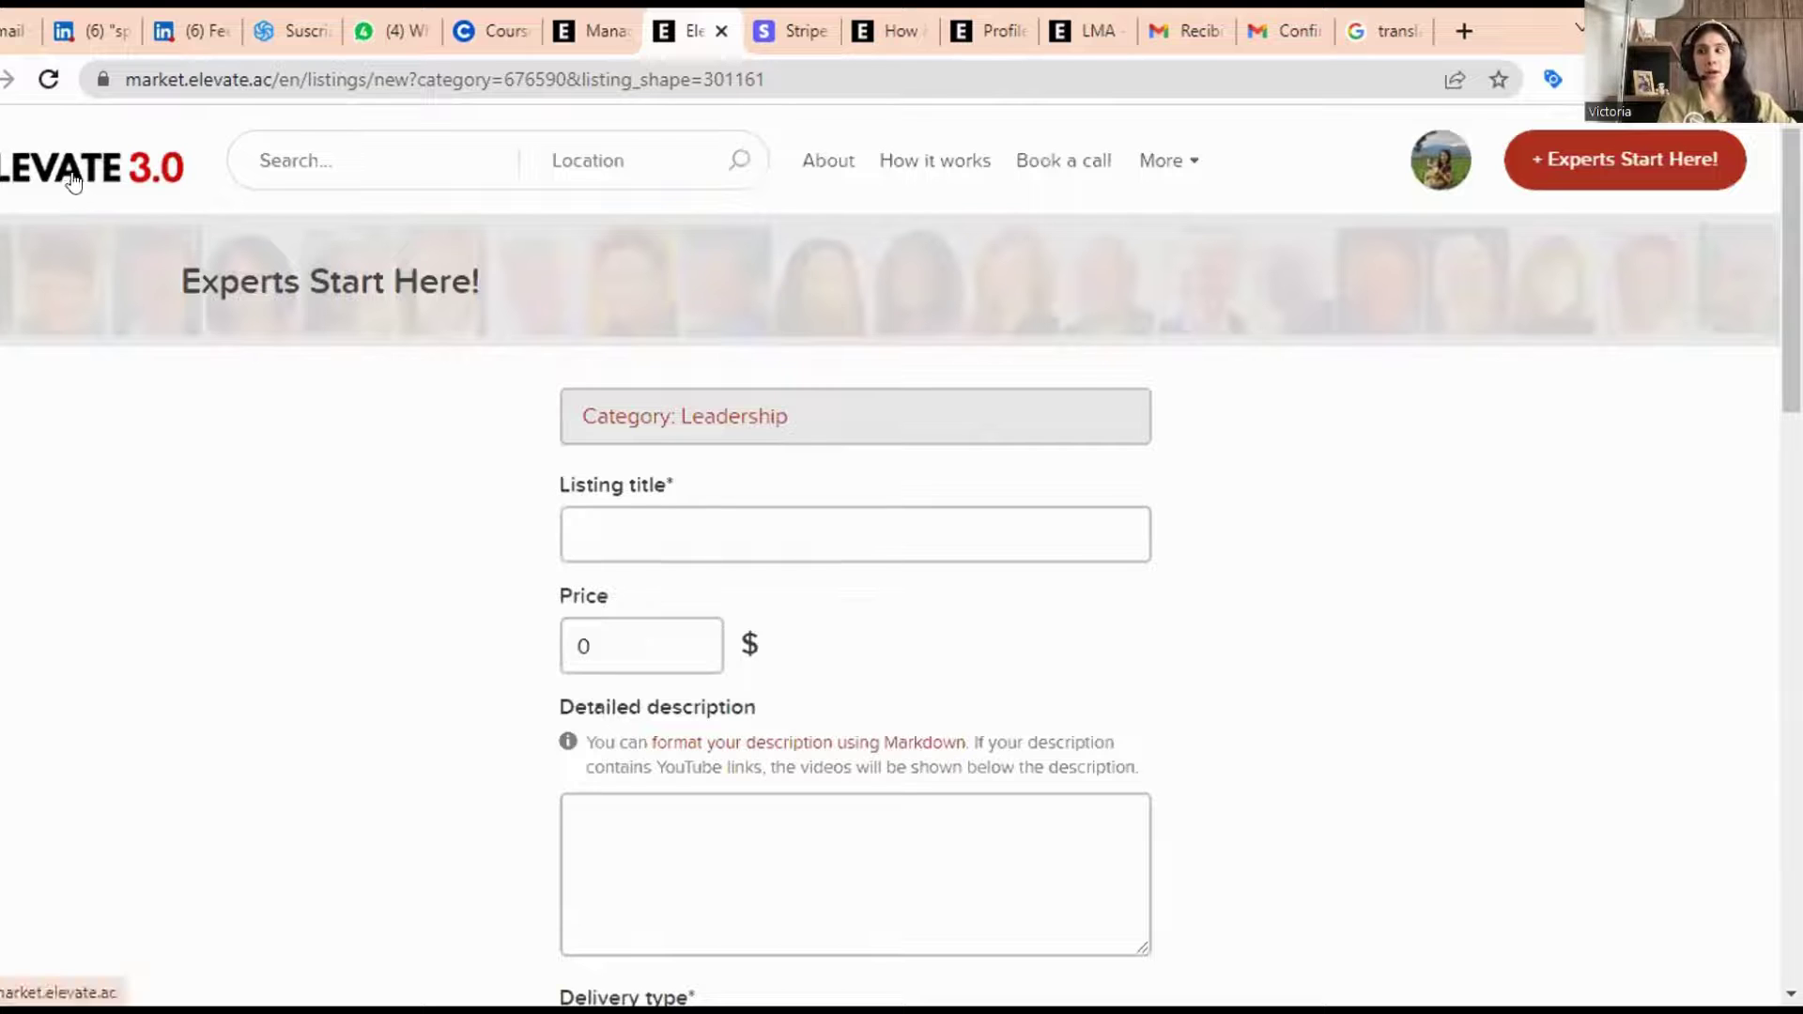
{"action": "left_click", "coordinate": [86, 181]}
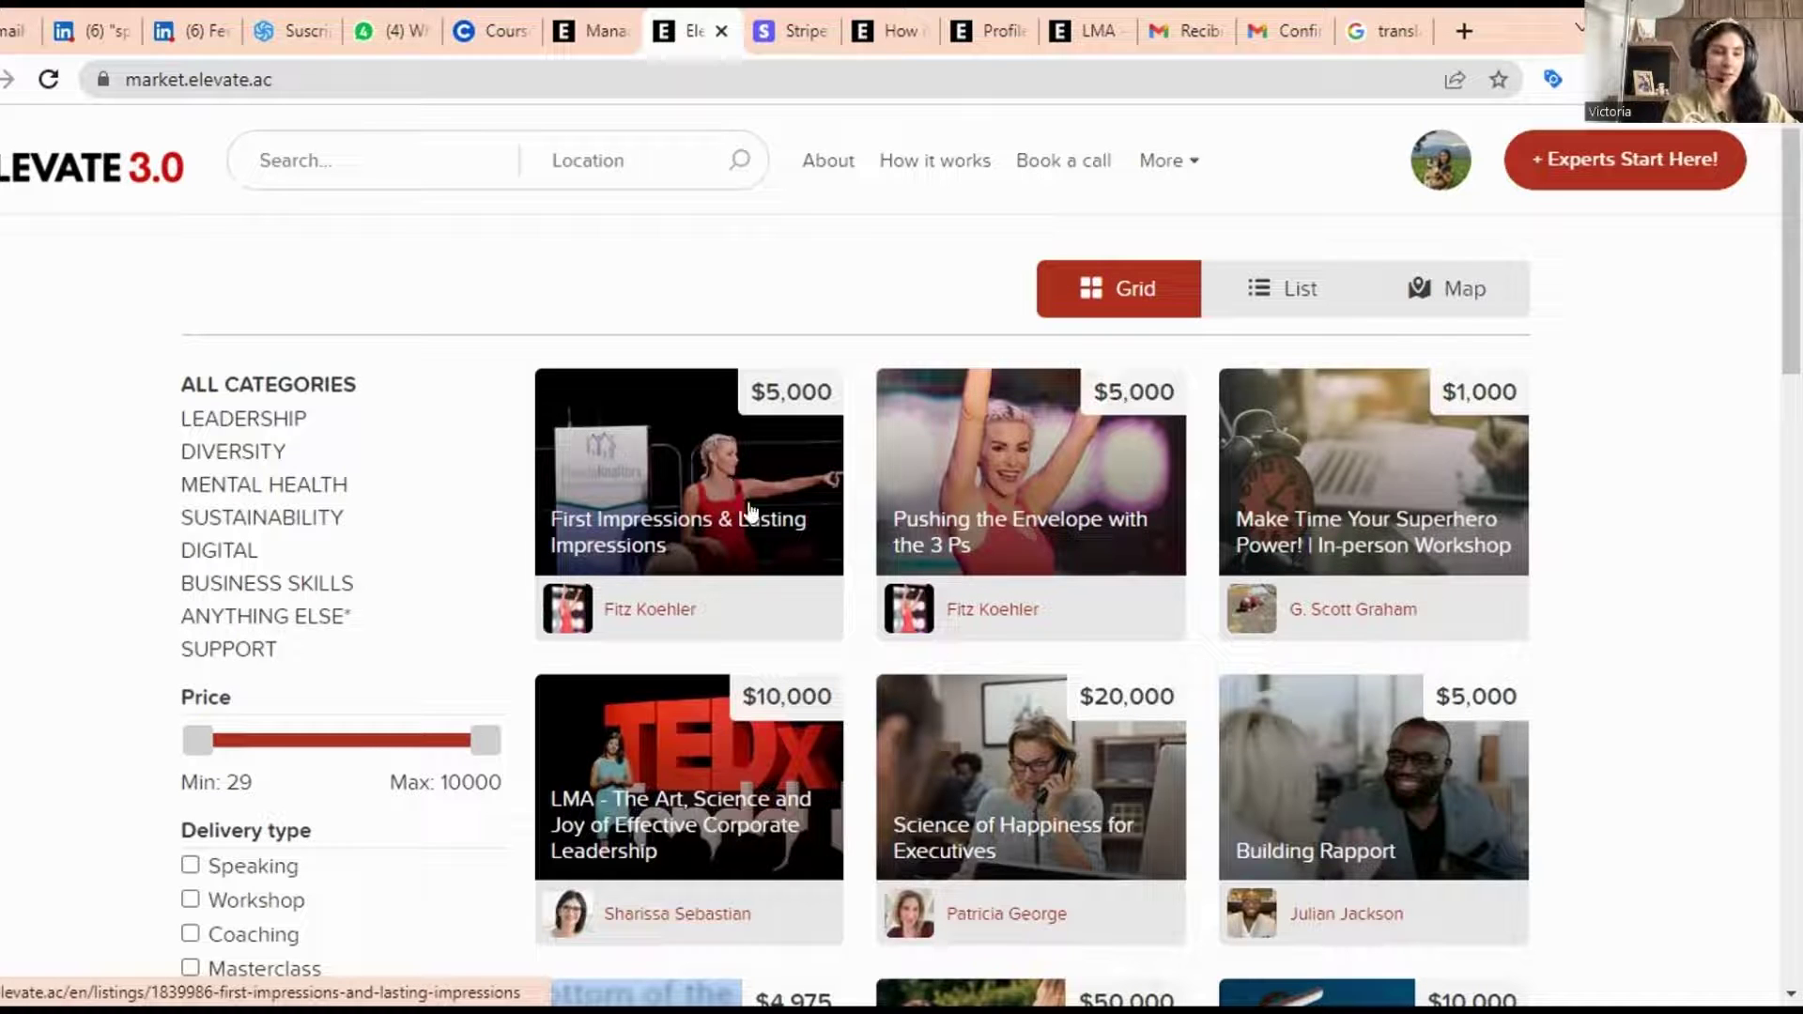
- Open the First Impressions & Lasting Impressions listing, then its expert's profile showing two $5,000 listings
{"action": "left_click", "coordinate": [707, 546]}
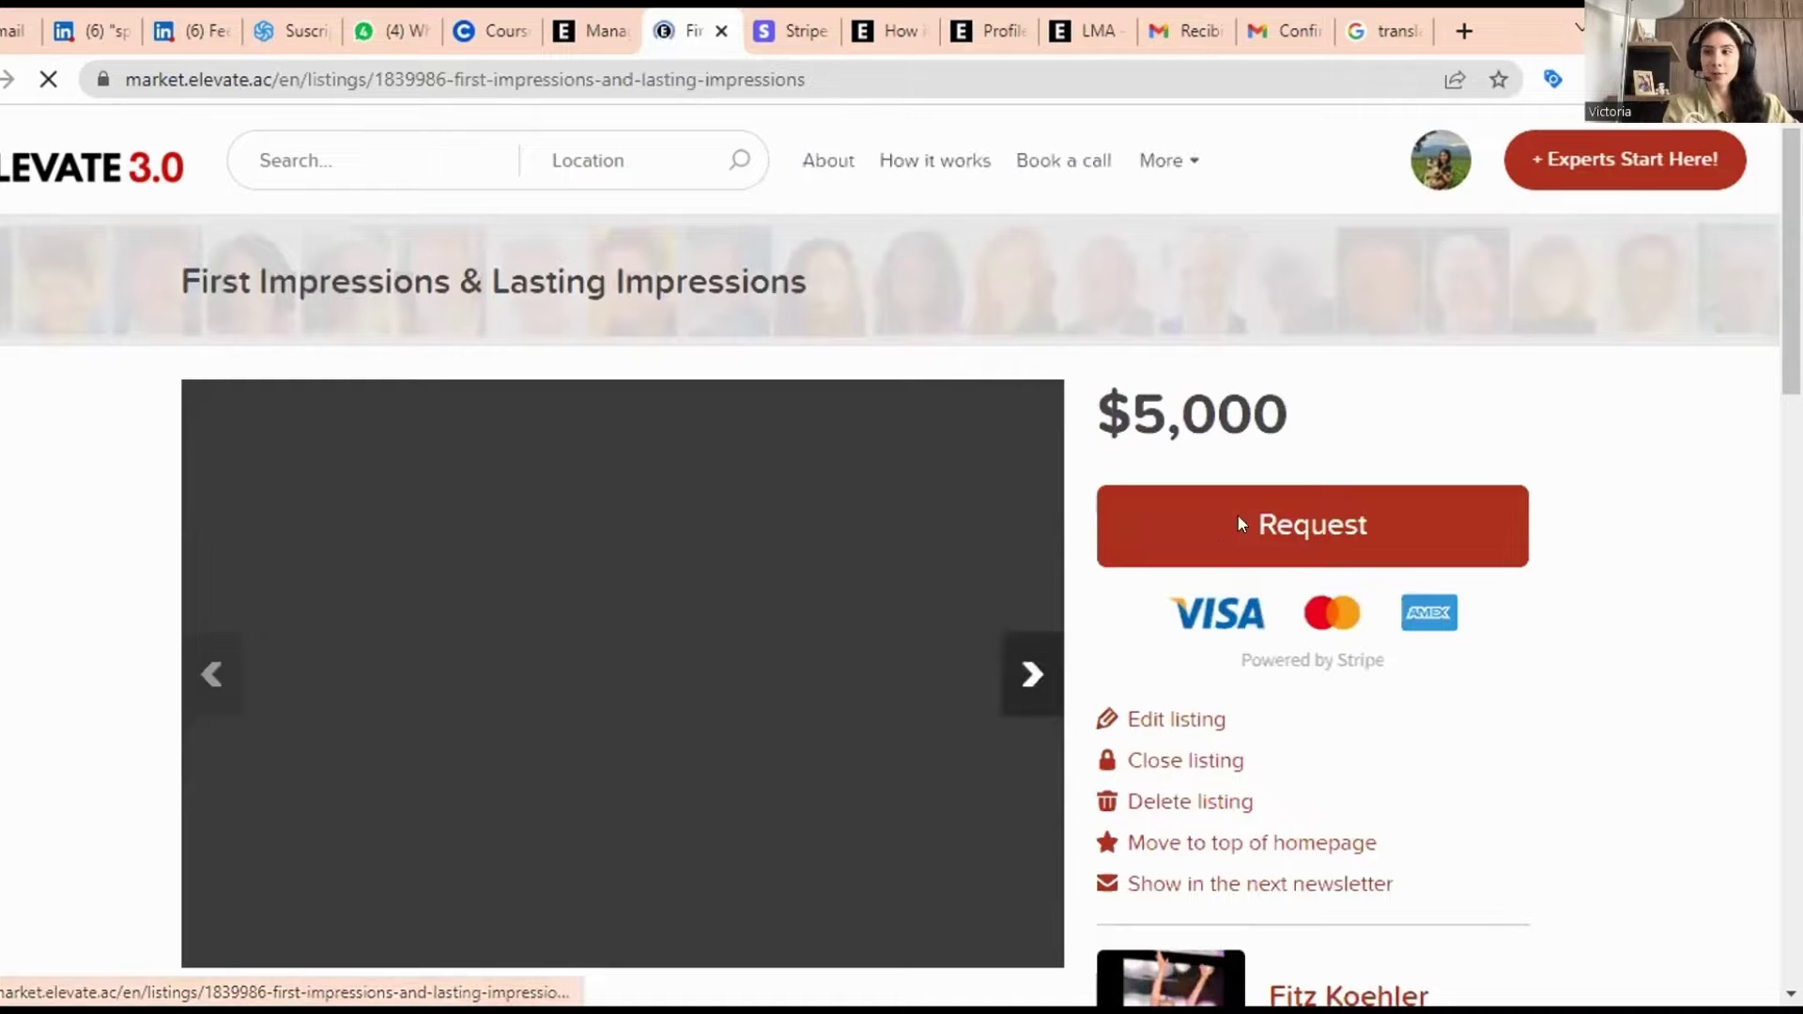
{"action": "scroll", "coordinate": [1165, 623], "scroll_direction": "down", "scroll_amount": 4}
{"action": "left_click", "coordinate": [1164, 622]}
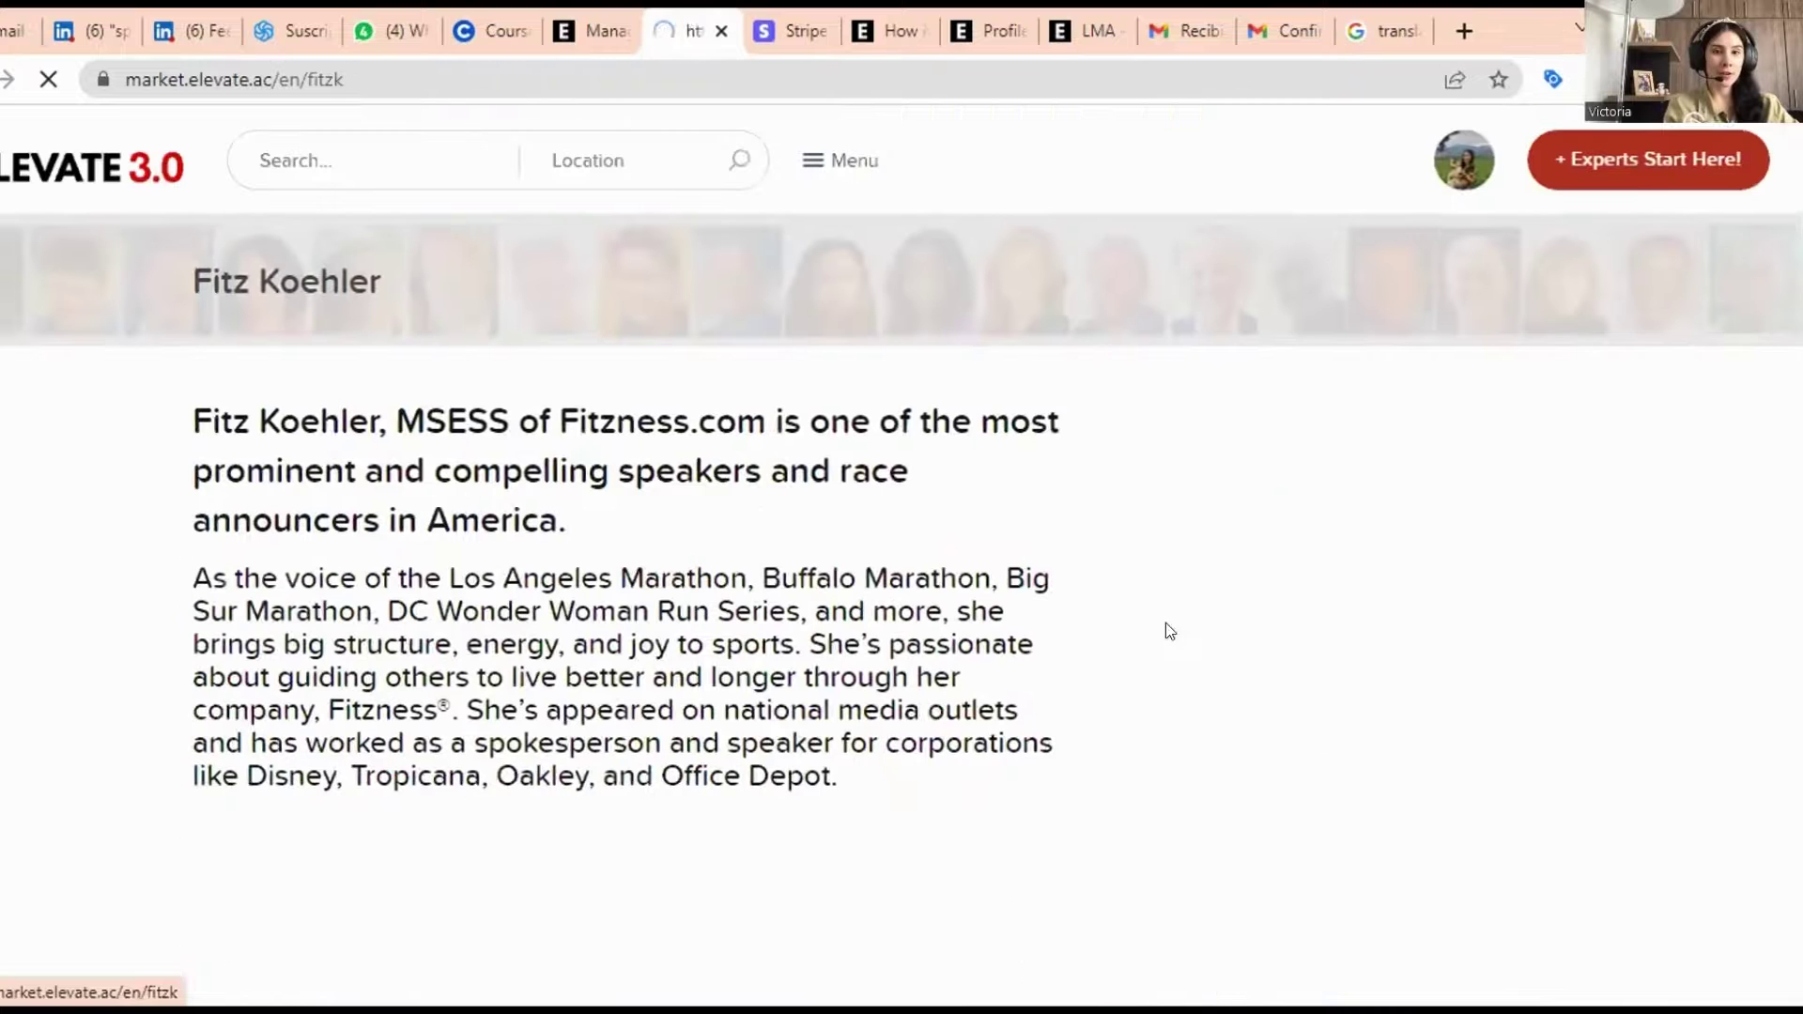
{"action": "scroll", "coordinate": [835, 587], "scroll_direction": "down", "scroll_amount": 3}
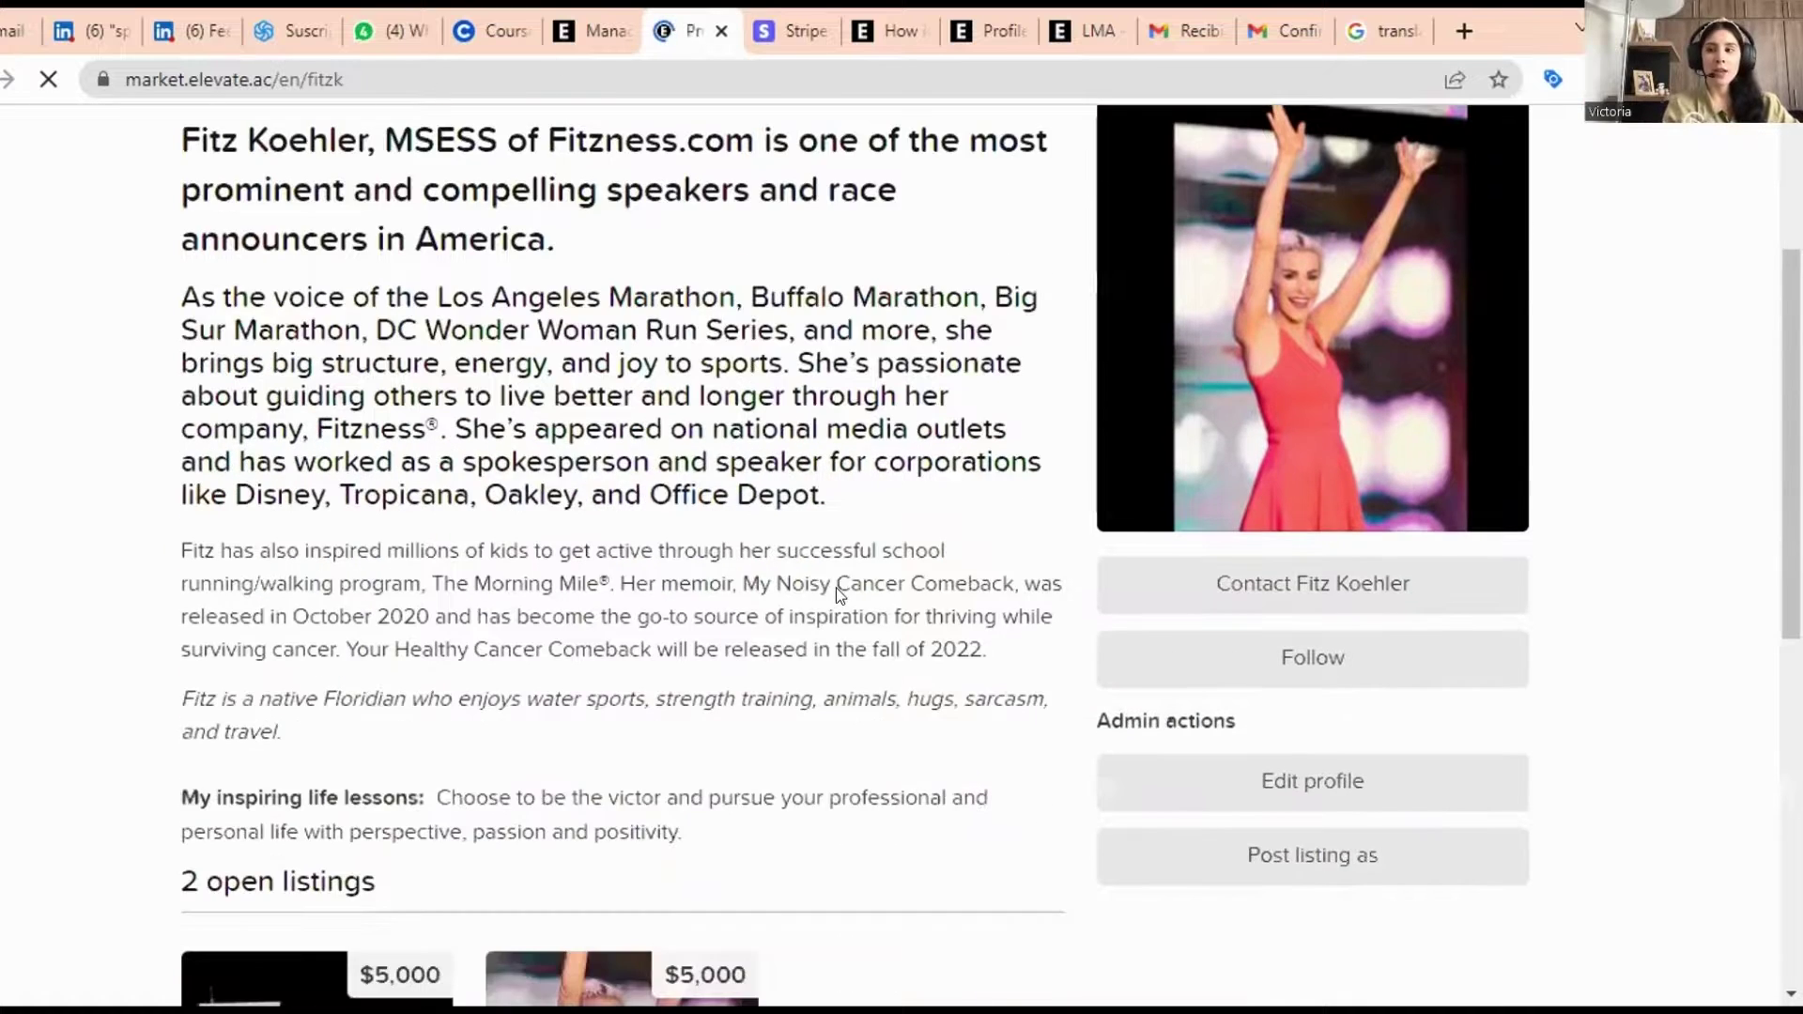
{"action": "scroll", "coordinate": [736, 569], "scroll_direction": "down", "scroll_amount": 1}
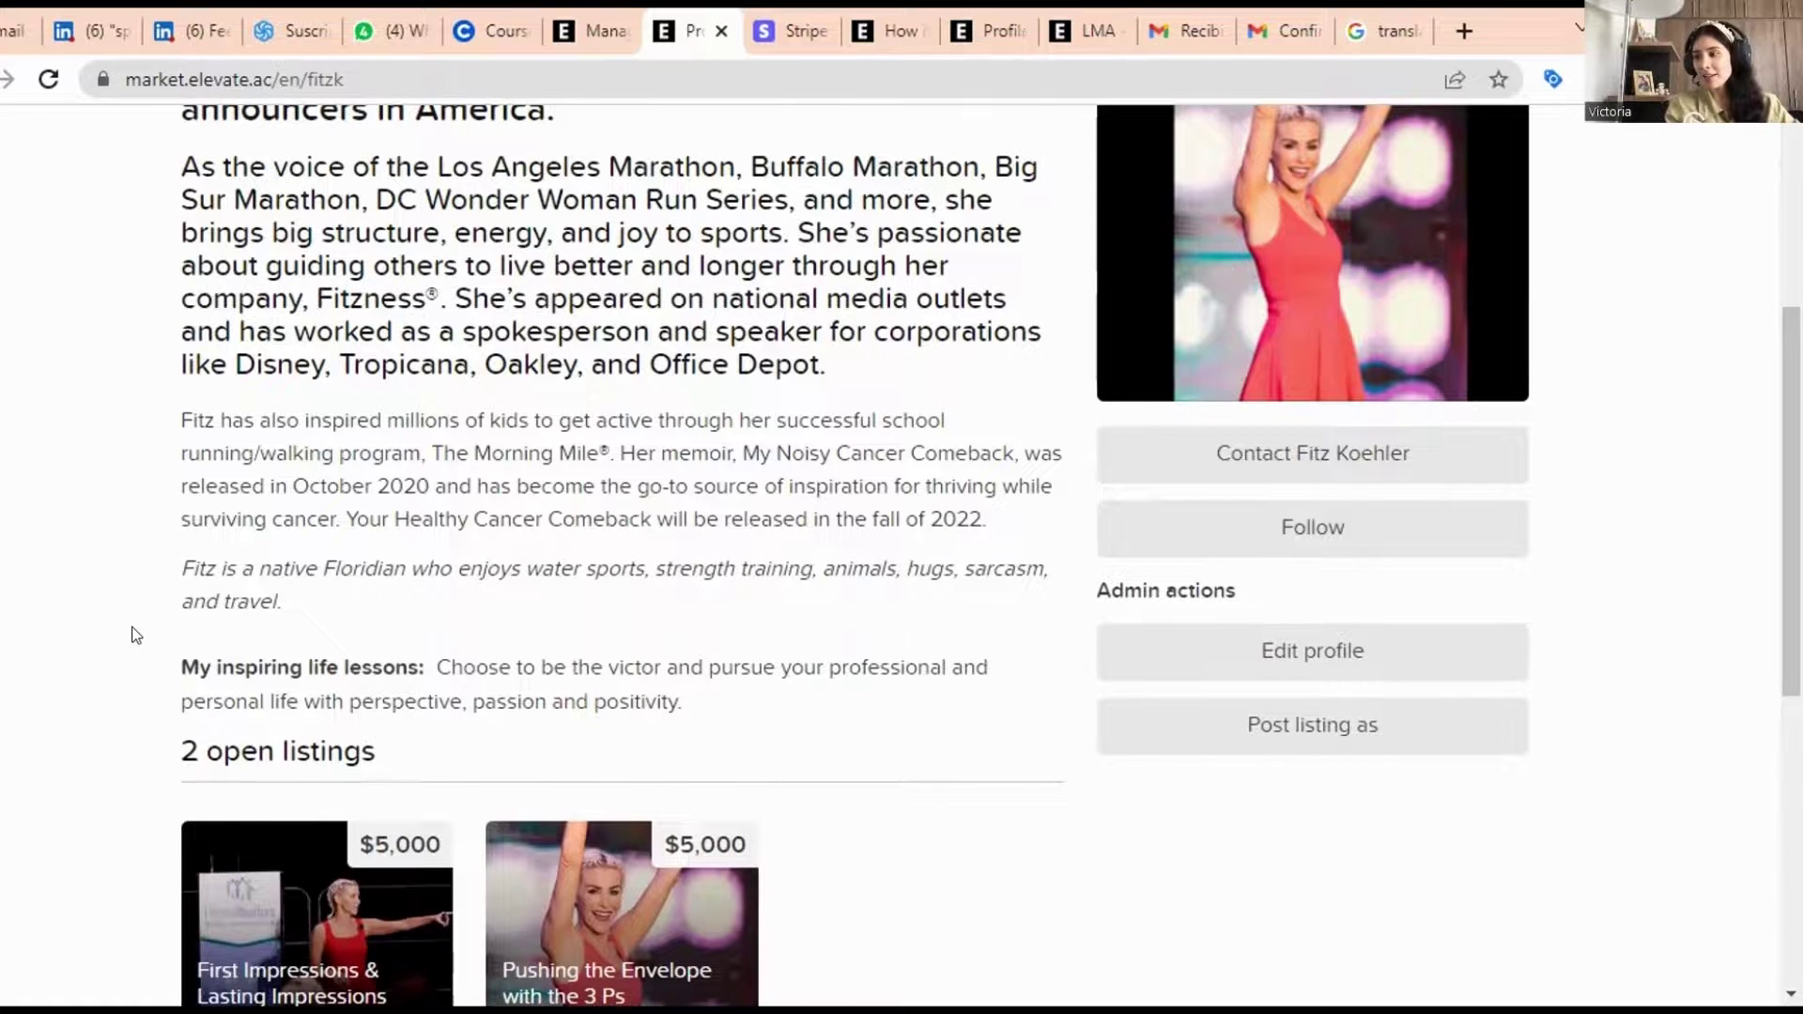
{"action": "scroll", "coordinate": [129, 632], "scroll_direction": "down", "scroll_amount": 5}
{"action": "scroll", "coordinate": [117, 631], "scroll_direction": "up", "scroll_amount": 10}
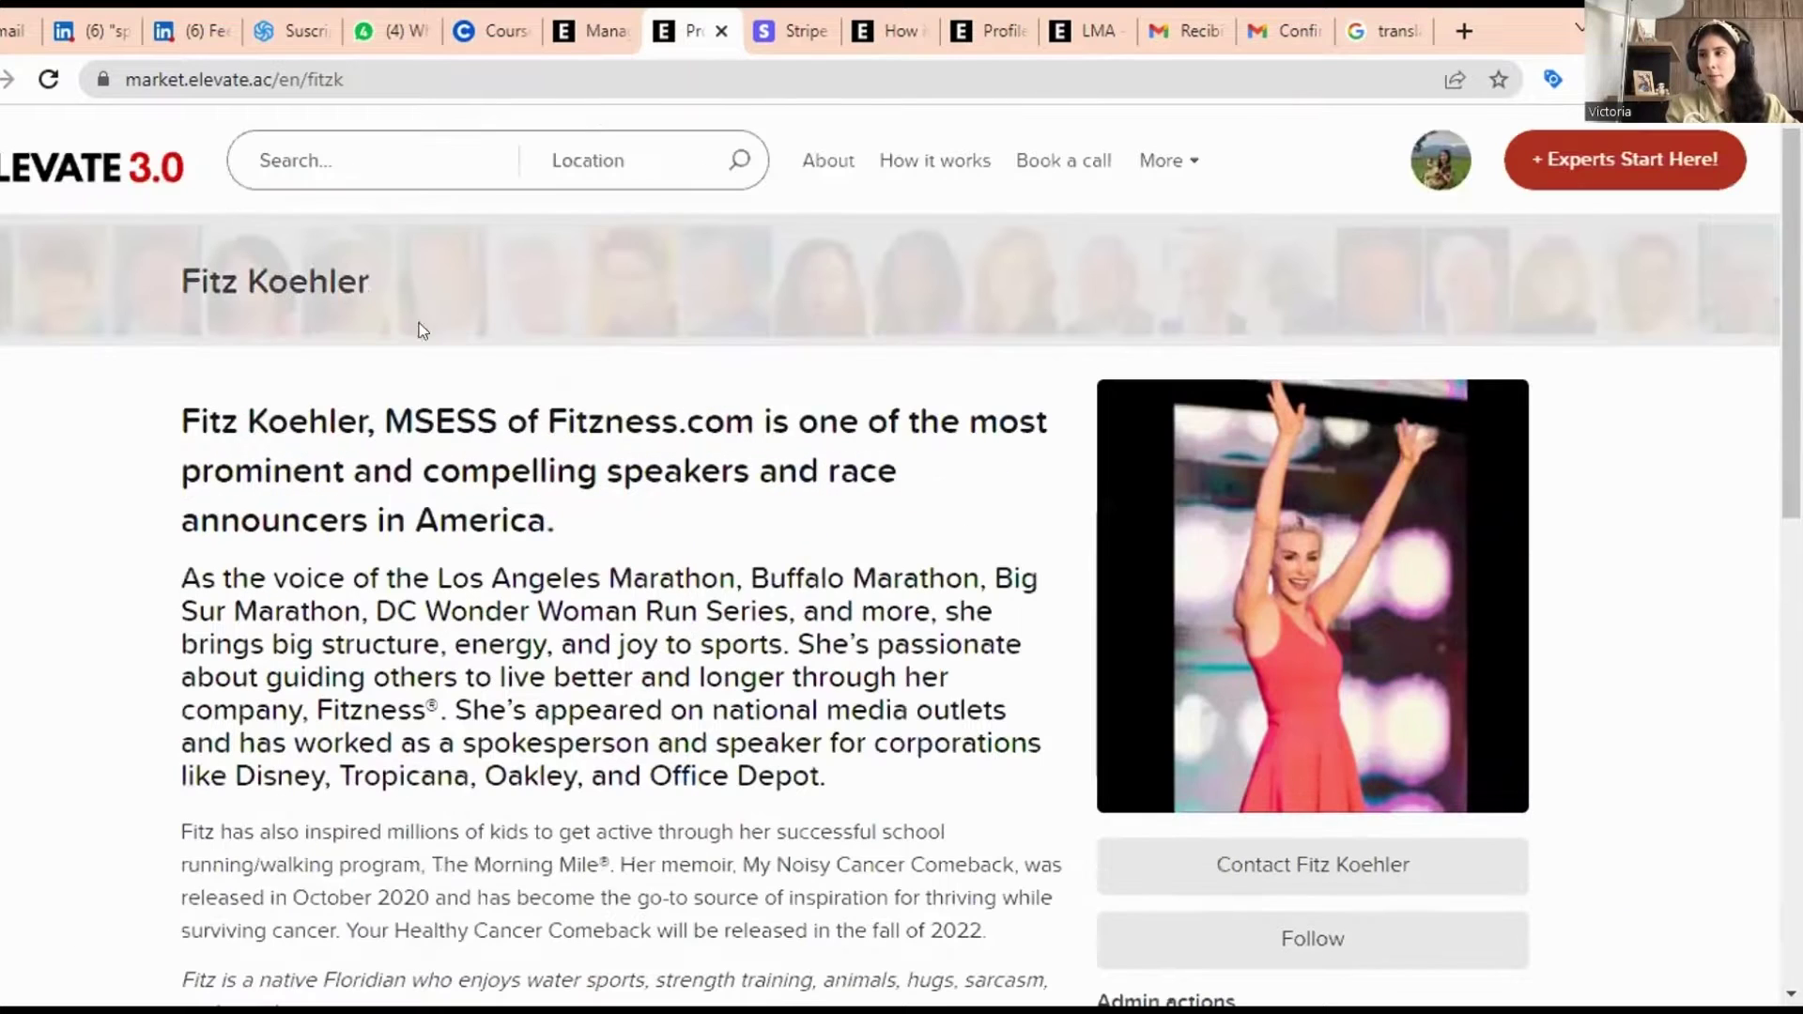
- From the home grid, reopen the $5,000, 60-minute First Impressions & Lasting Impressions session and read its description
{"action": "left_click", "coordinate": [136, 173]}
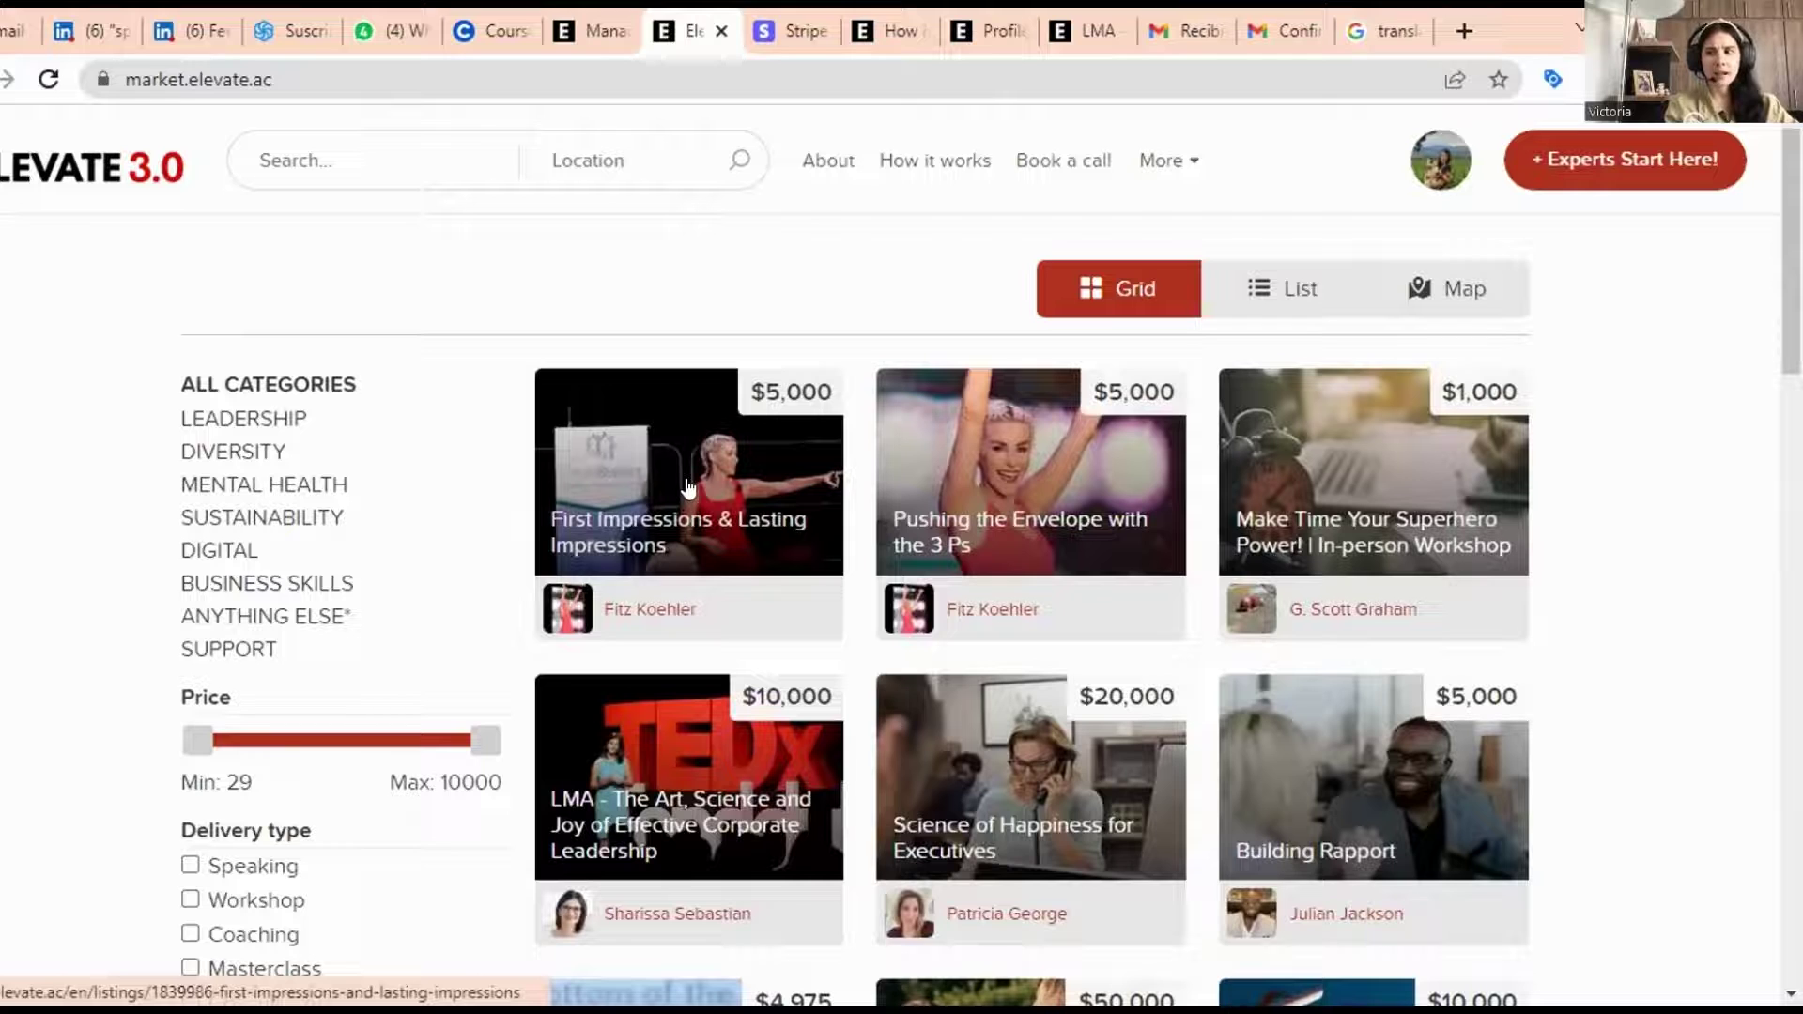
{"action": "left_click", "coordinate": [543, 511]}
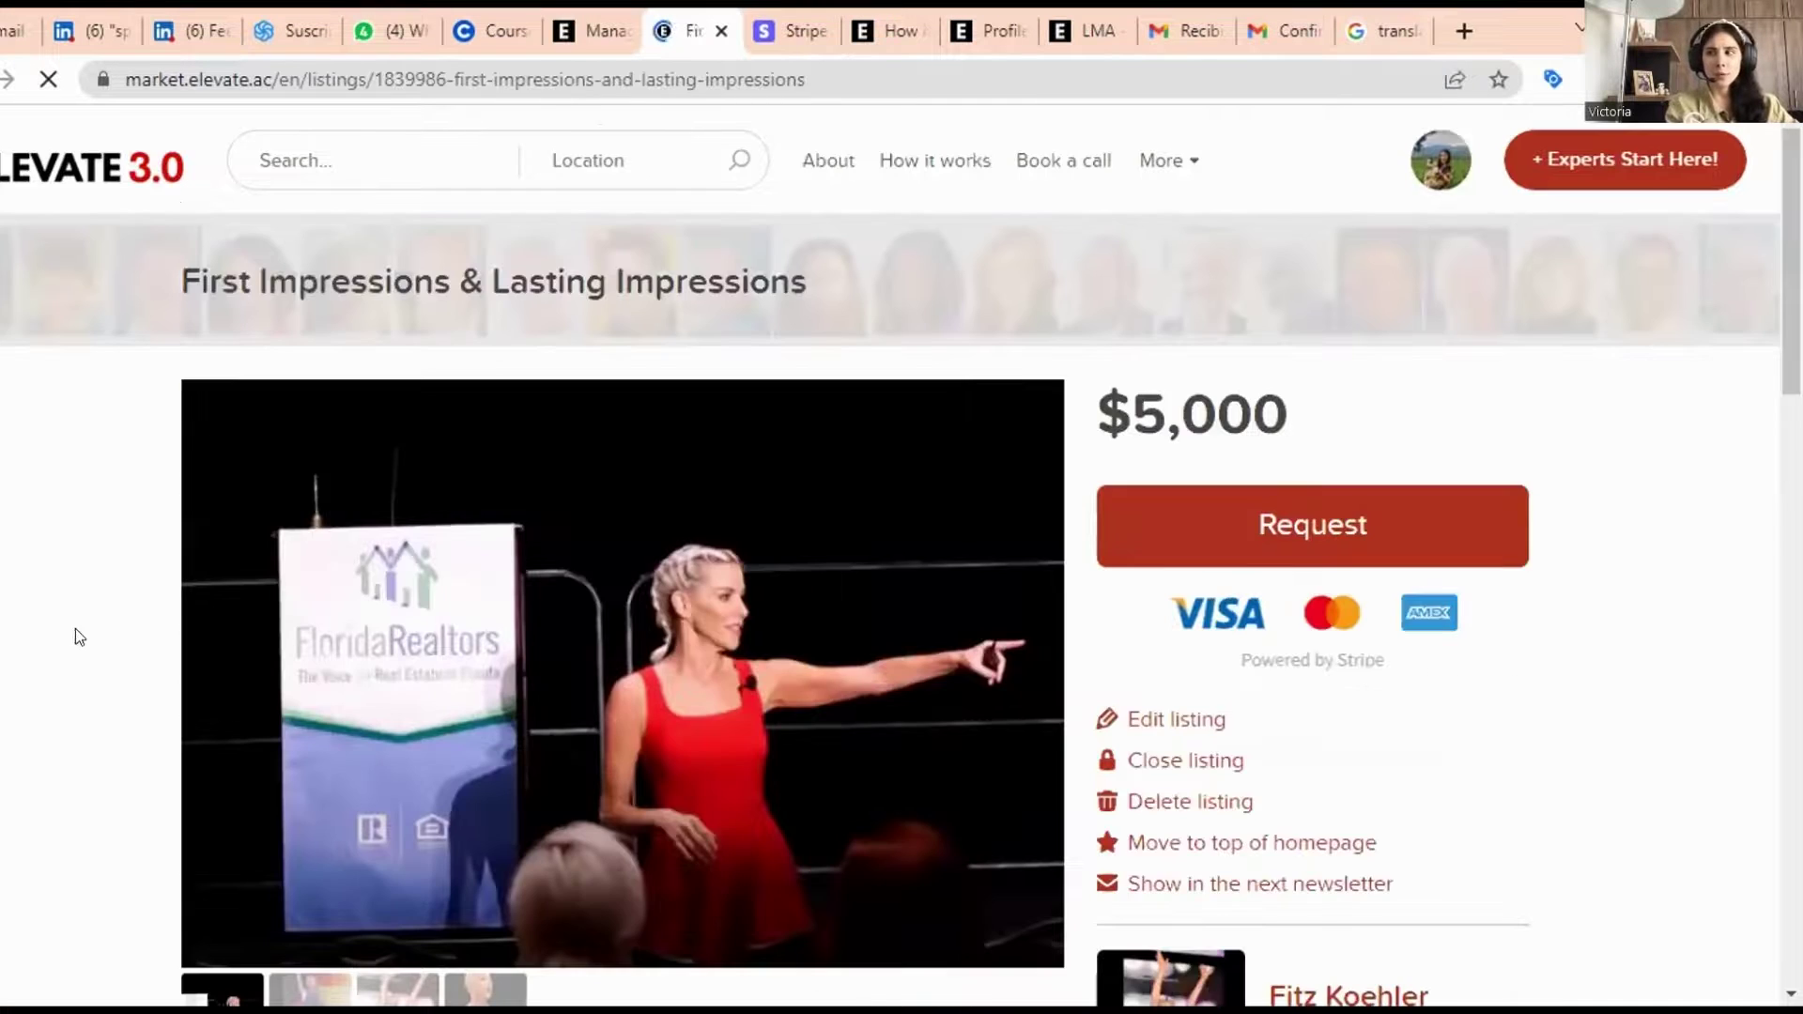
{"action": "scroll", "coordinate": [80, 629], "scroll_direction": "down", "scroll_amount": 3}
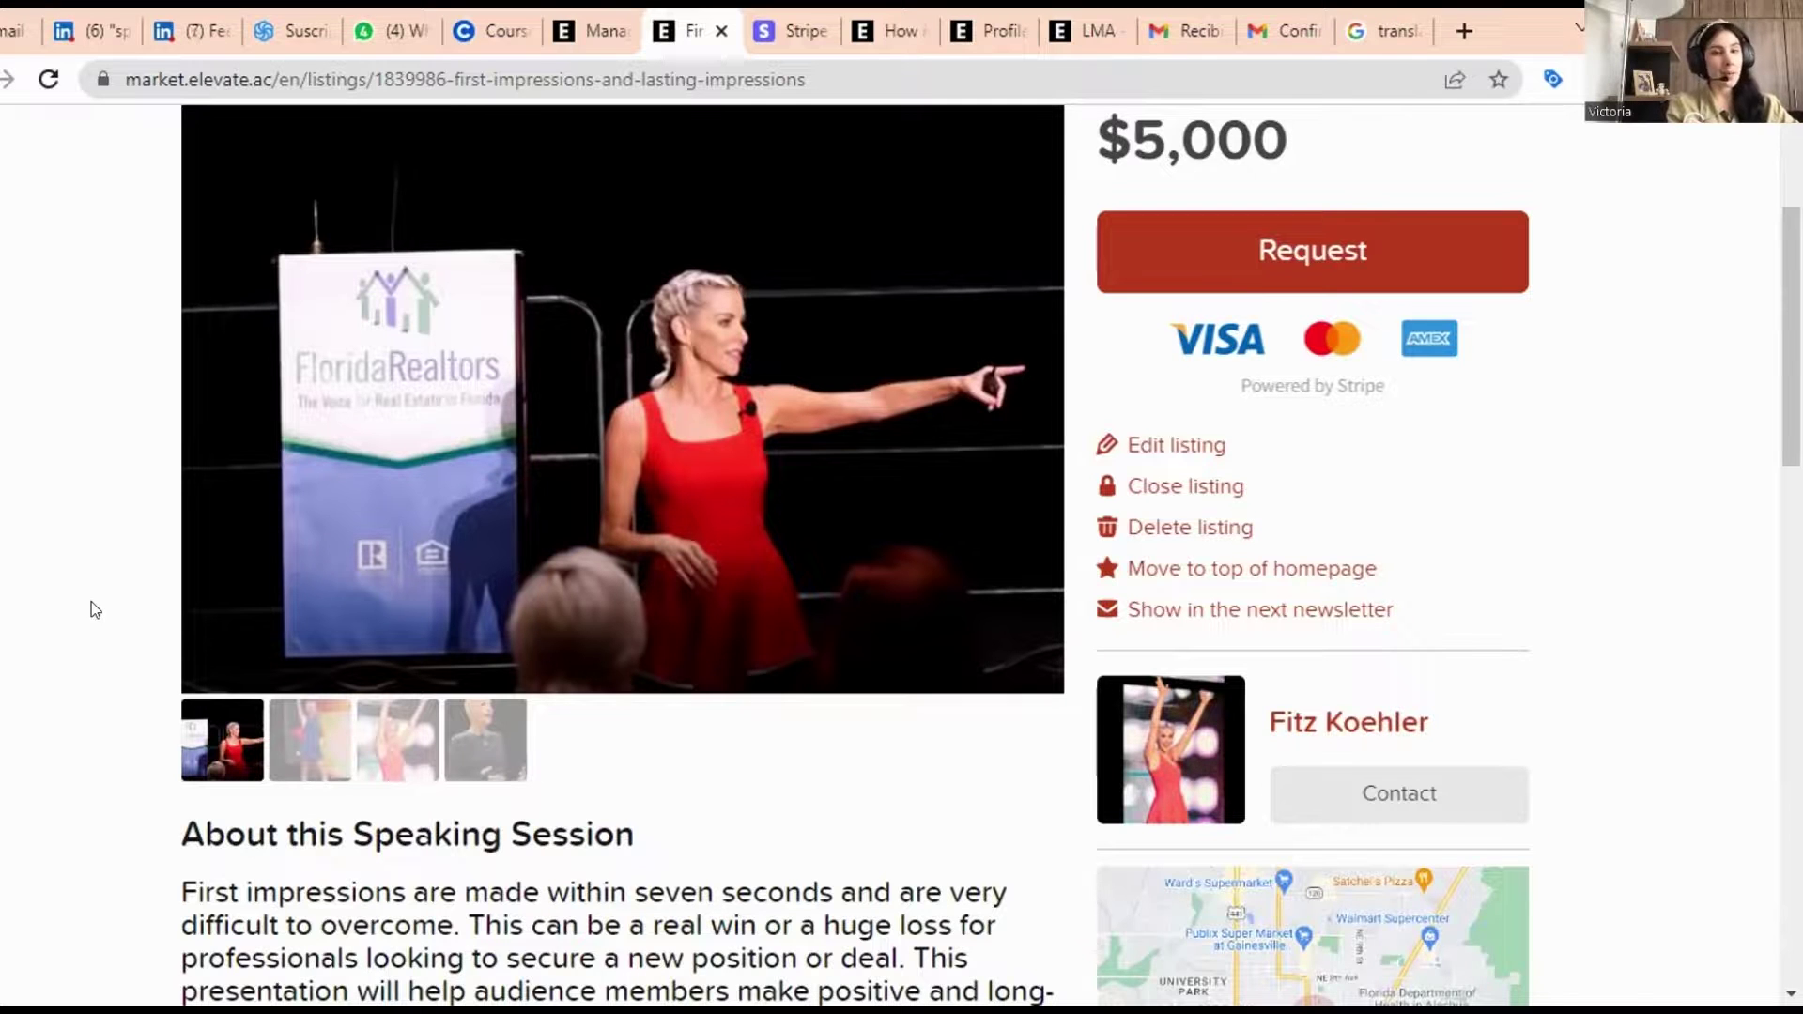
{"action": "scroll", "coordinate": [85, 600], "scroll_direction": "down", "scroll_amount": 4}
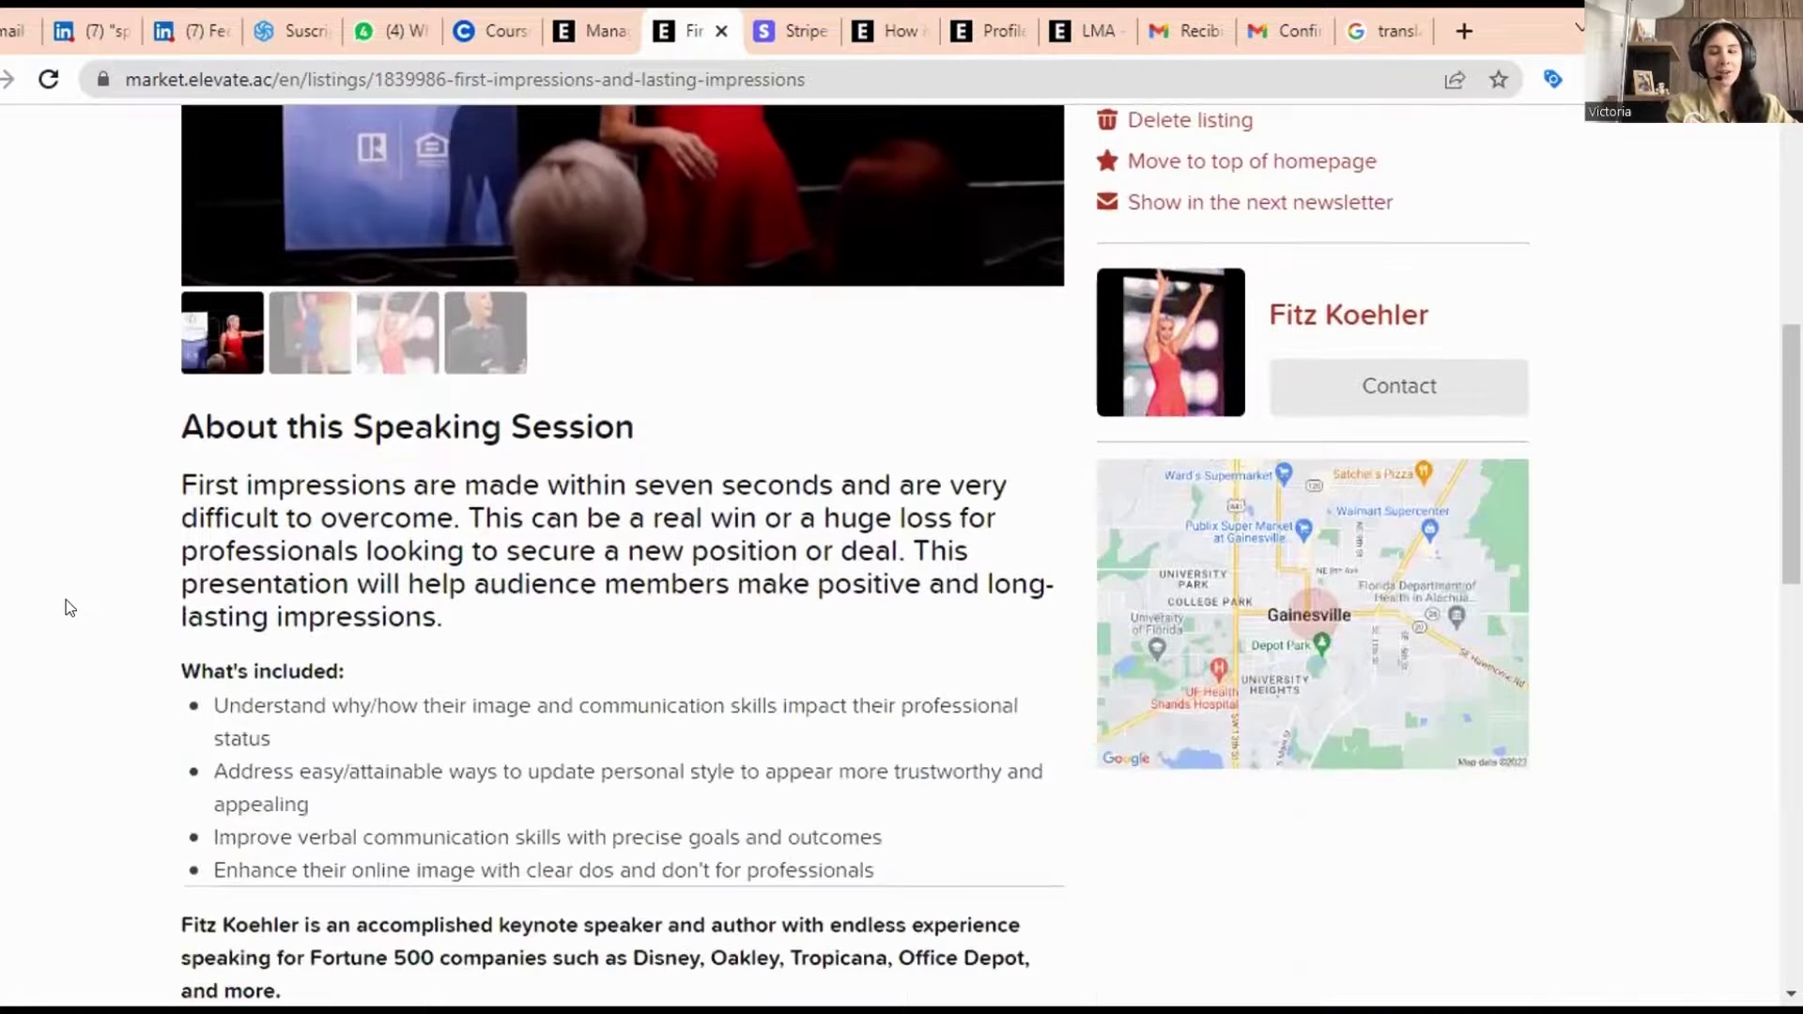
{"action": "scroll", "coordinate": [65, 592], "scroll_direction": "down", "scroll_amount": 9}
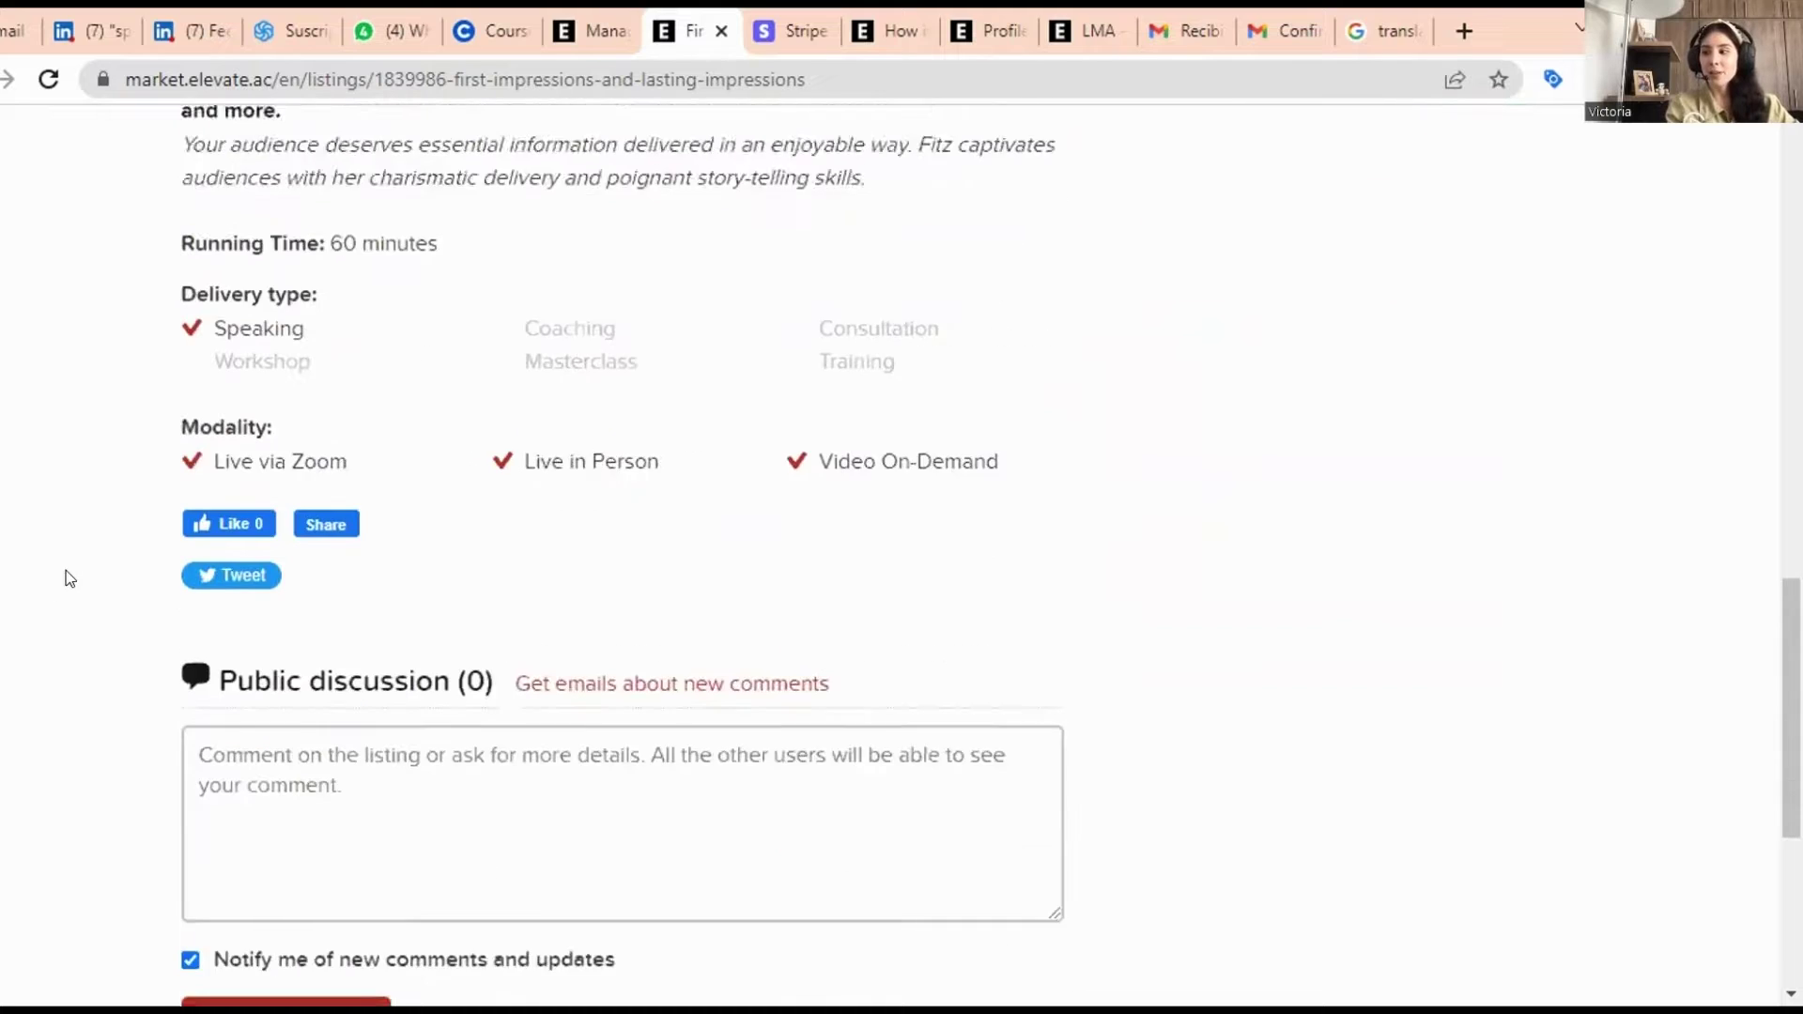
{"action": "scroll", "coordinate": [66, 578], "scroll_direction": "down", "scroll_amount": 3}
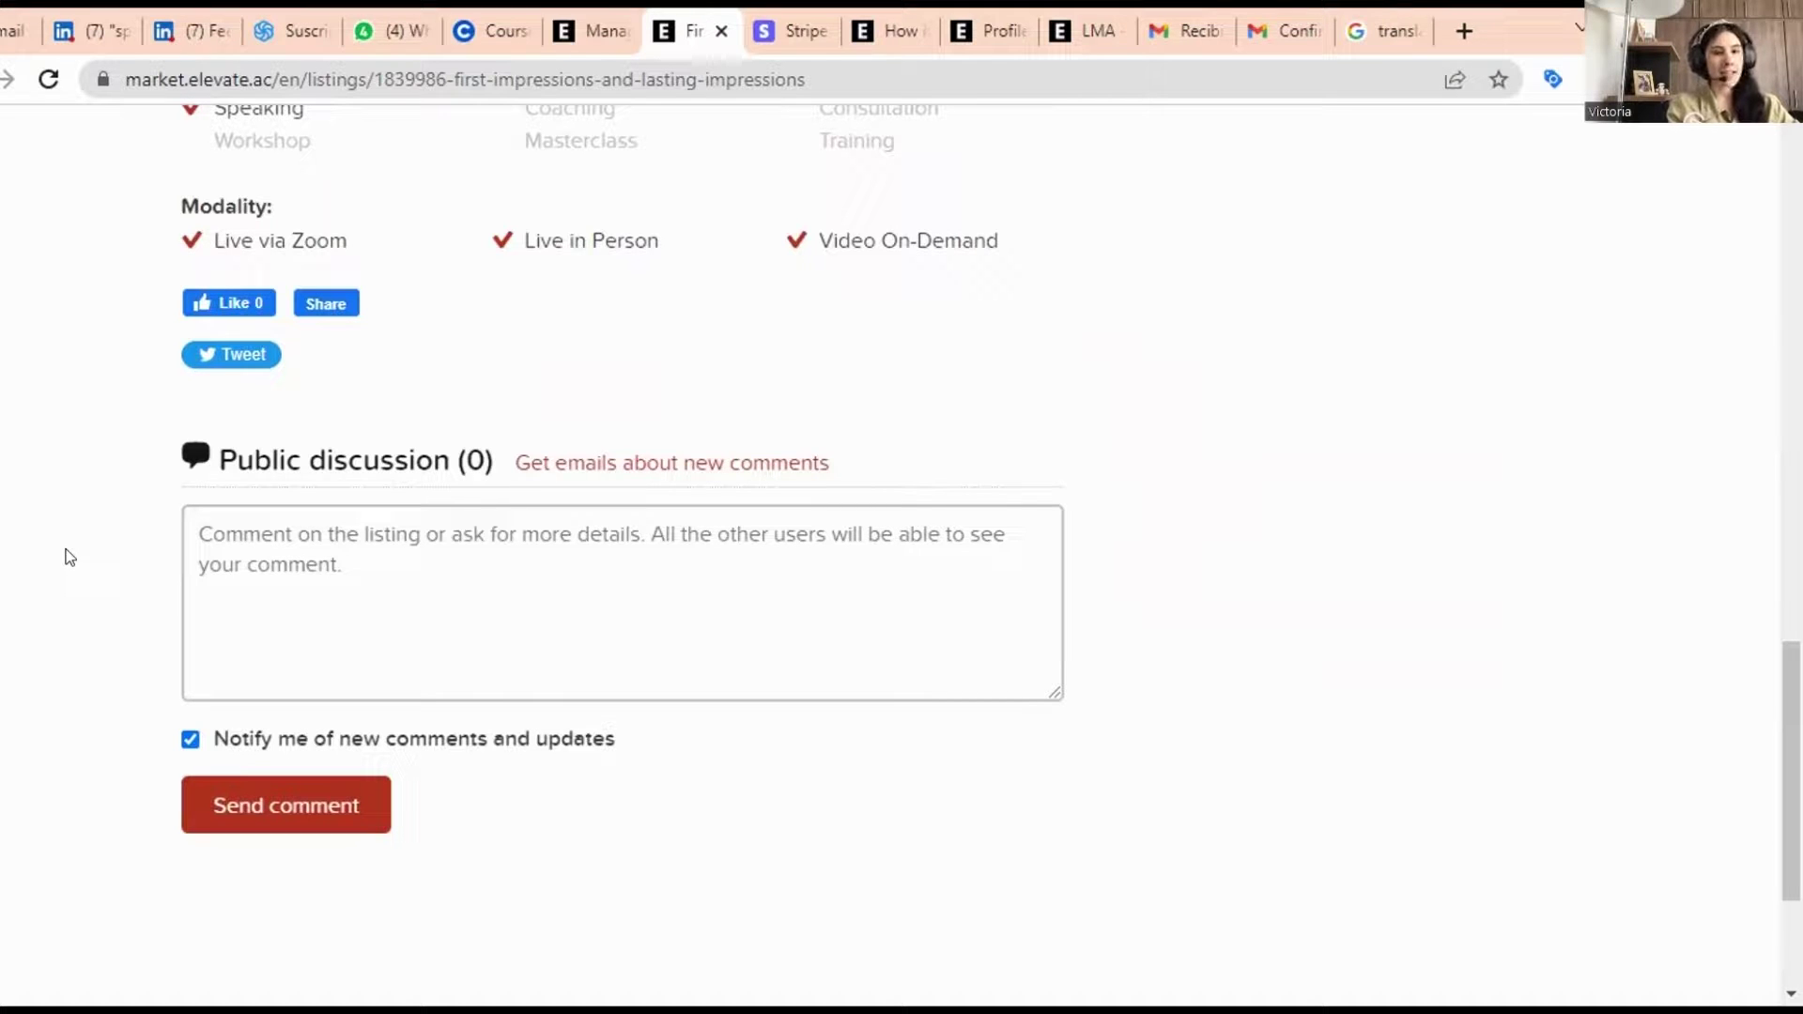
{"action": "scroll", "coordinate": [66, 549], "scroll_direction": "up", "scroll_amount": 15}
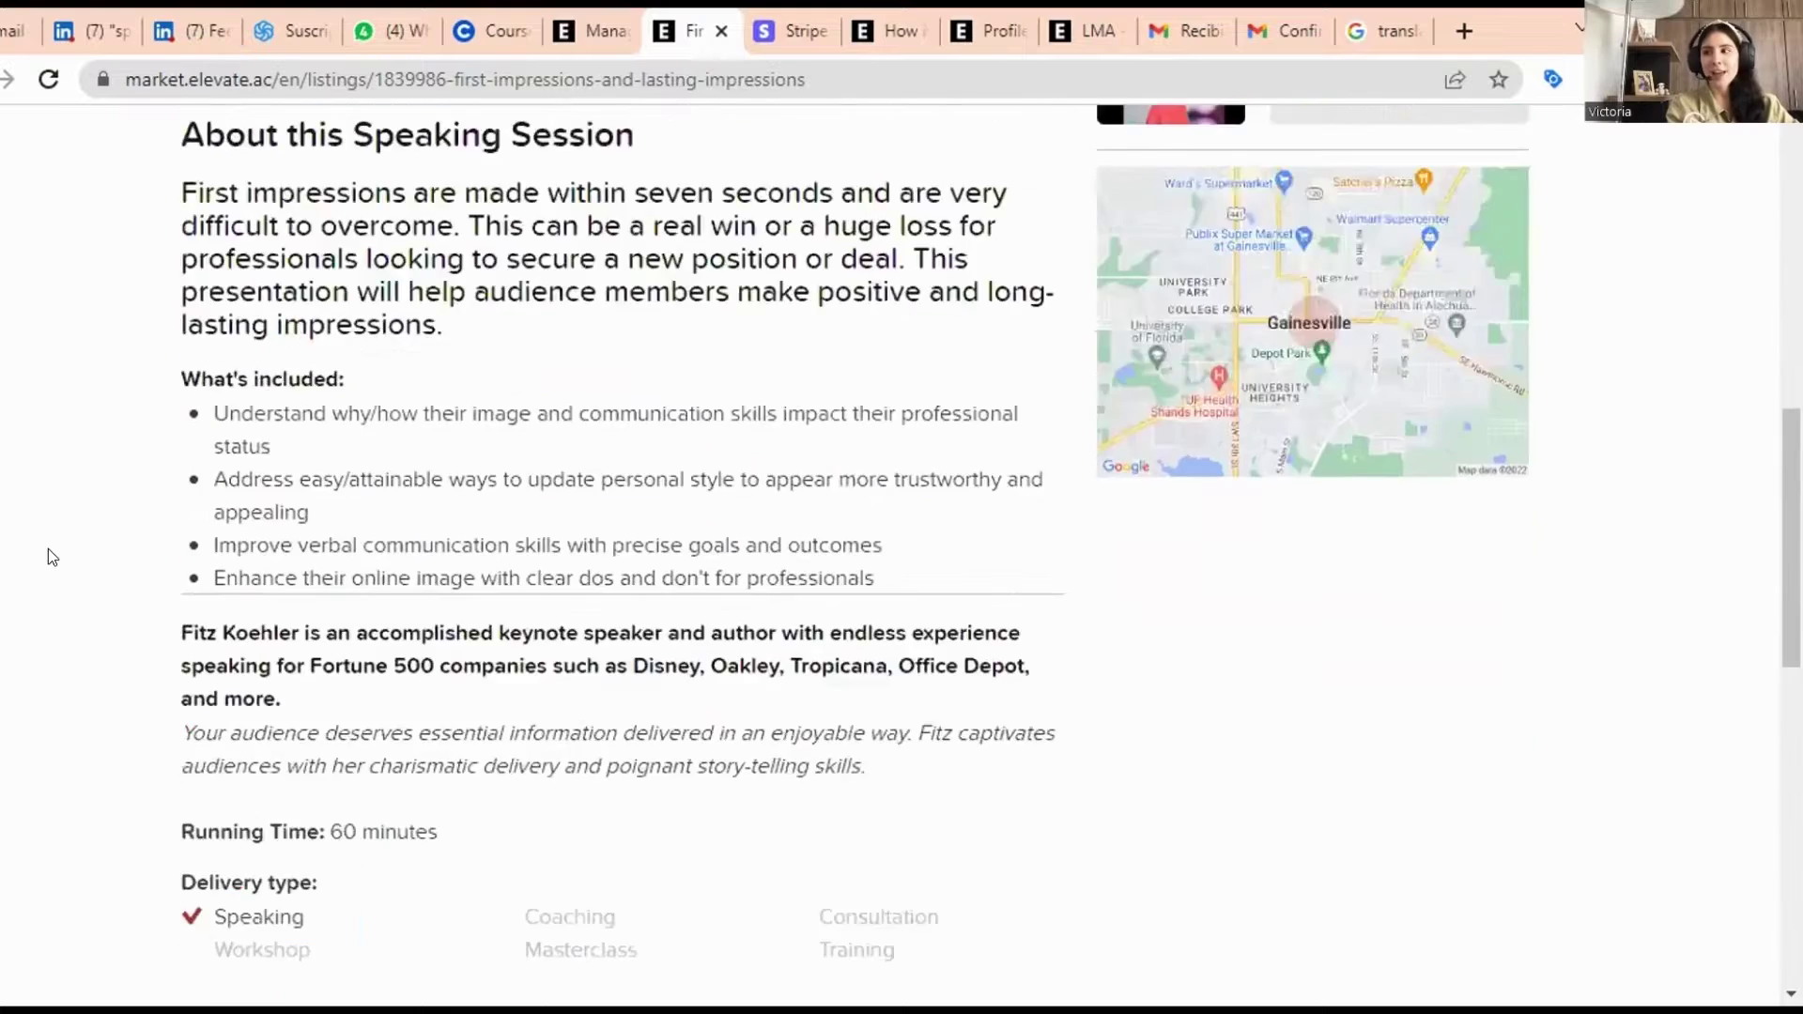
{"action": "scroll", "coordinate": [48, 548], "scroll_direction": "up", "scroll_amount": 3}
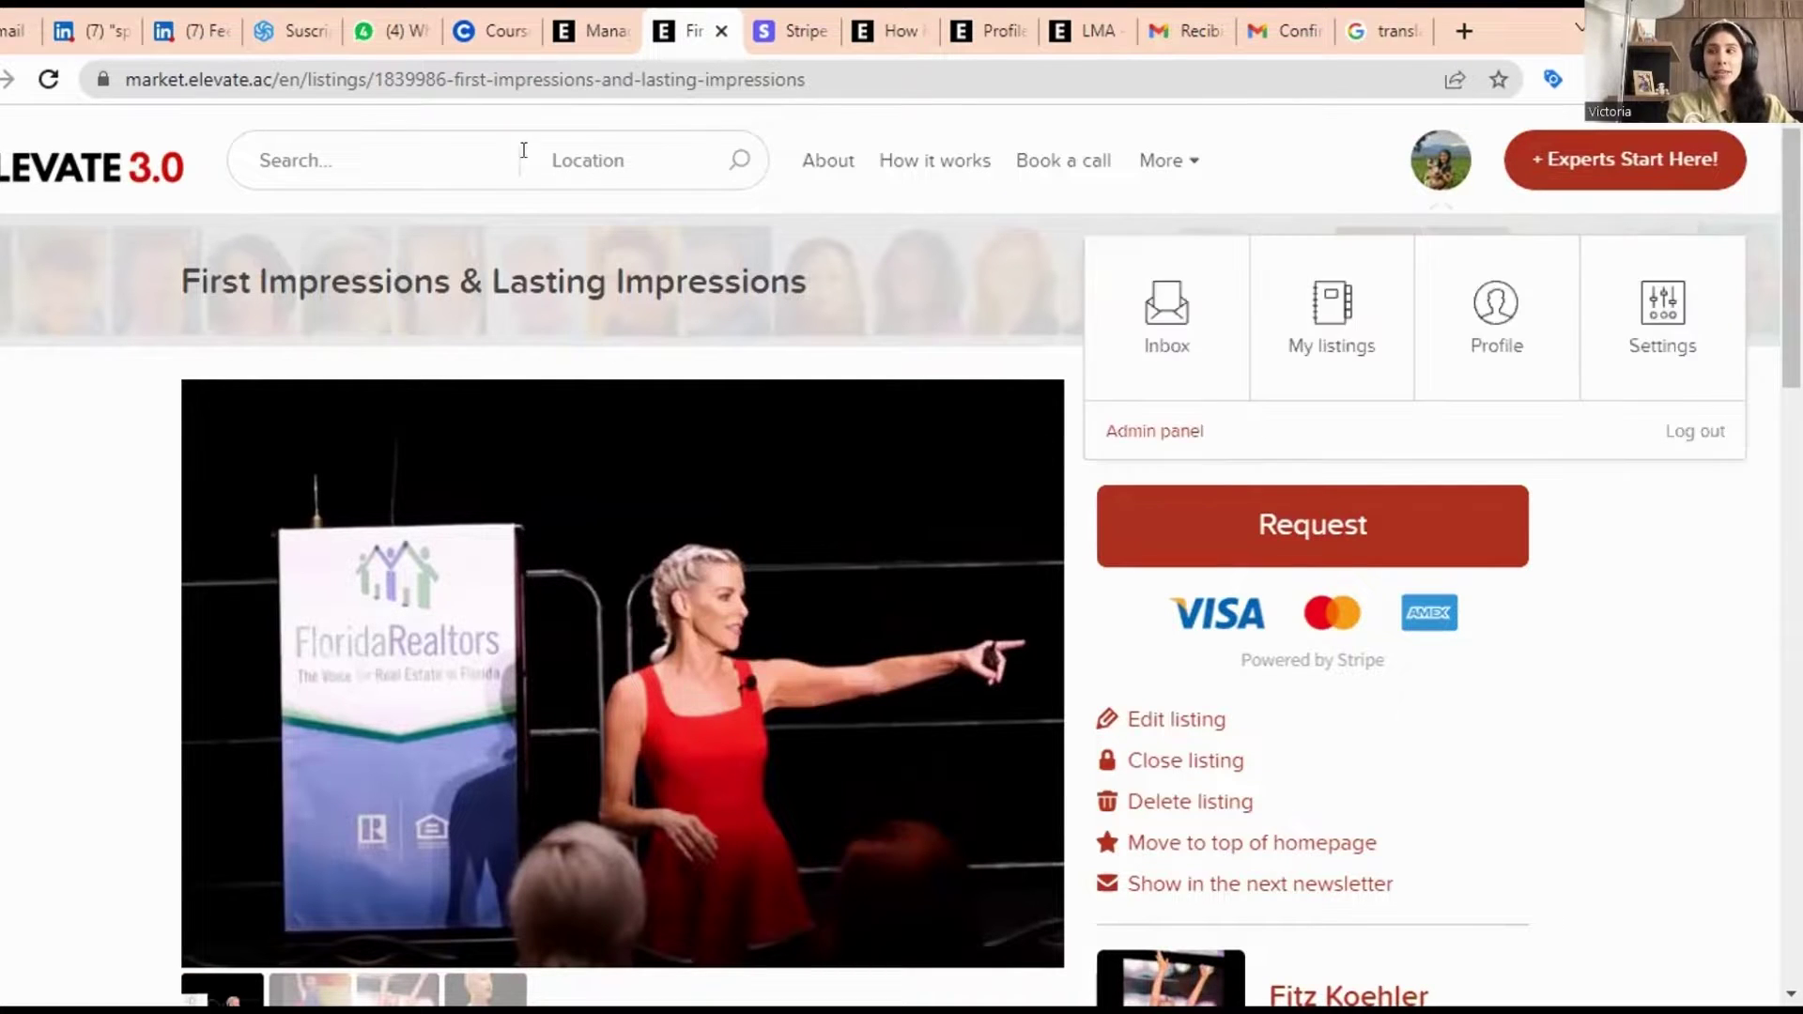
- Browse the About and How it works info pages, glancing at the More menu's extra pages
{"action": "left_click", "coordinate": [435, 154]}
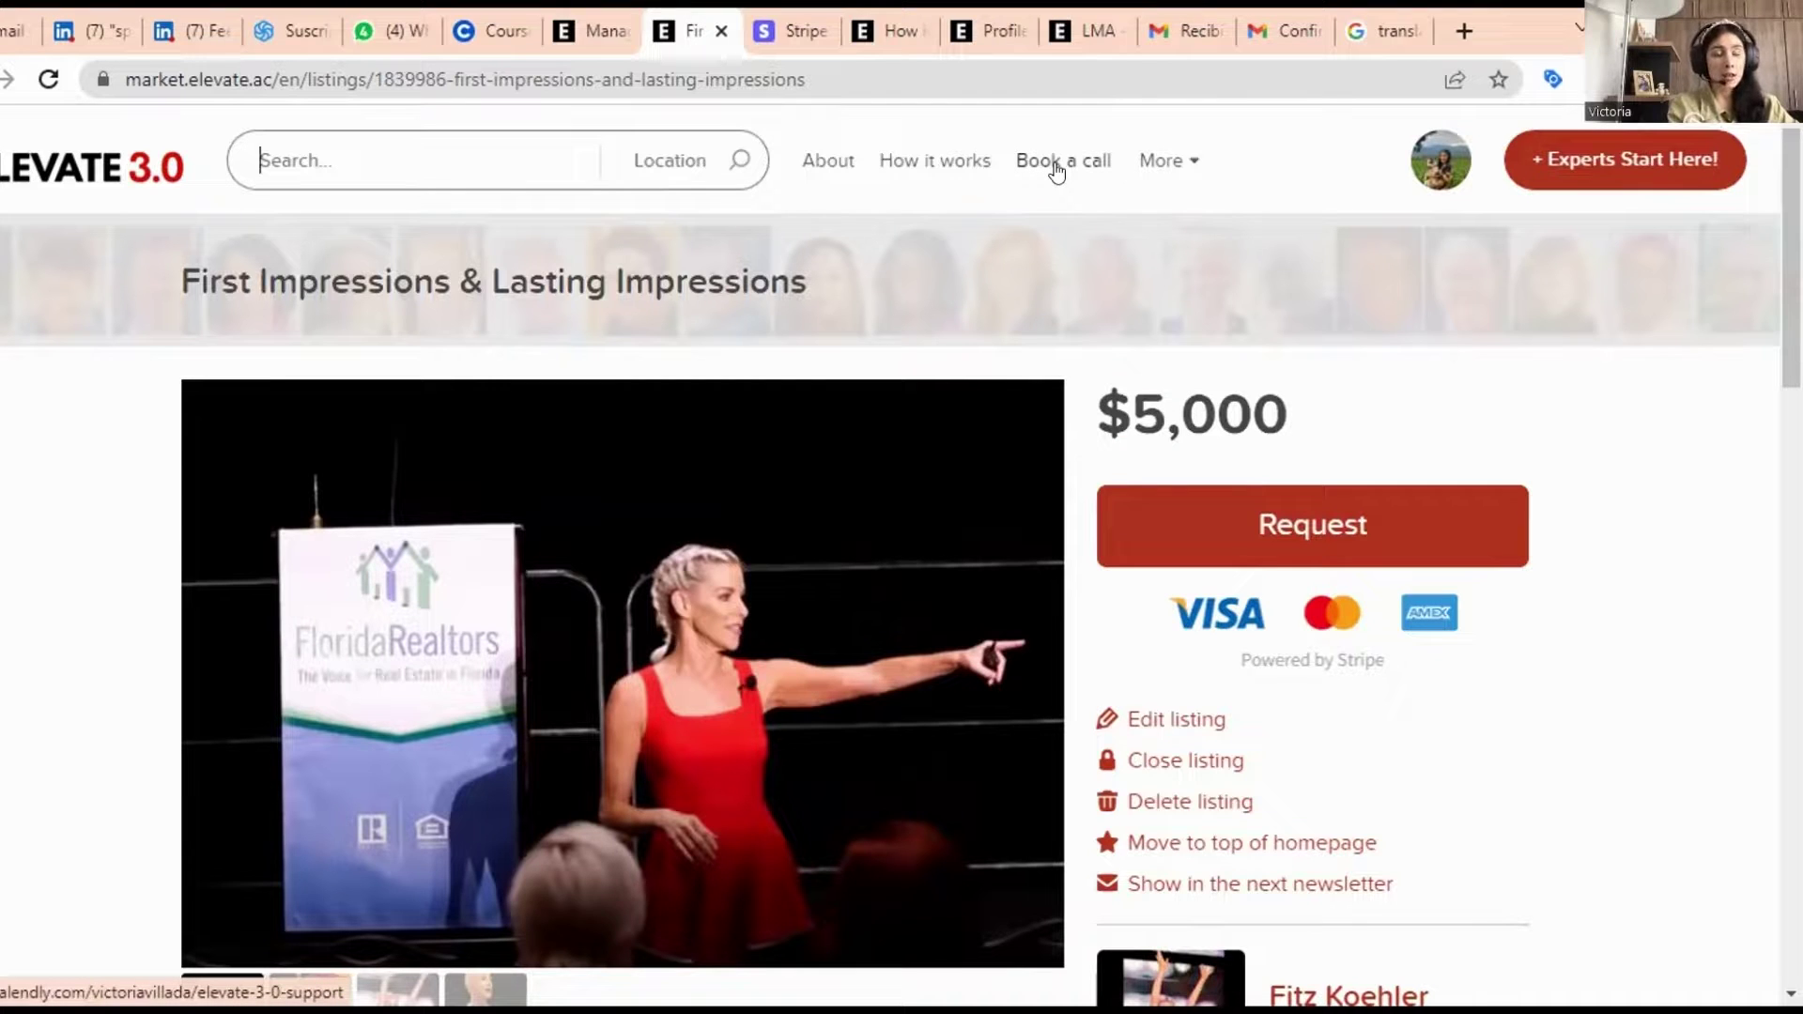
{"action": "left_click", "coordinate": [838, 165]}
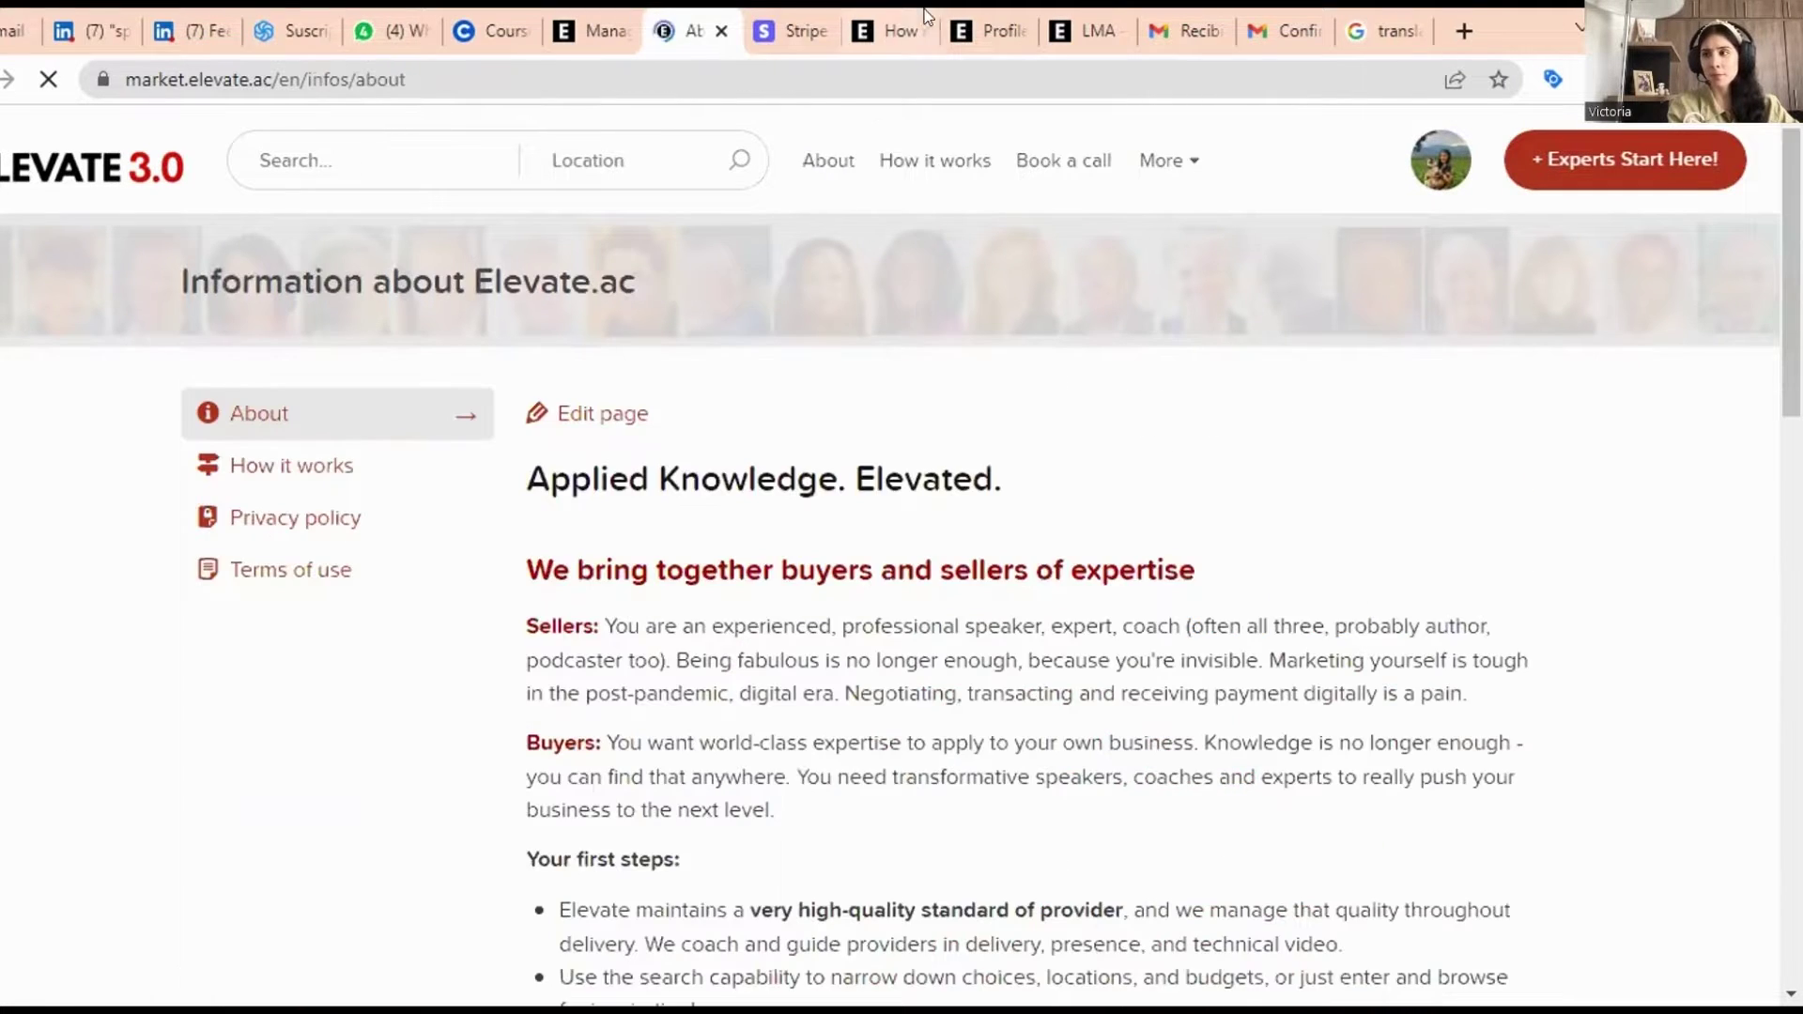
{"action": "left_click", "coordinate": [879, 11]}
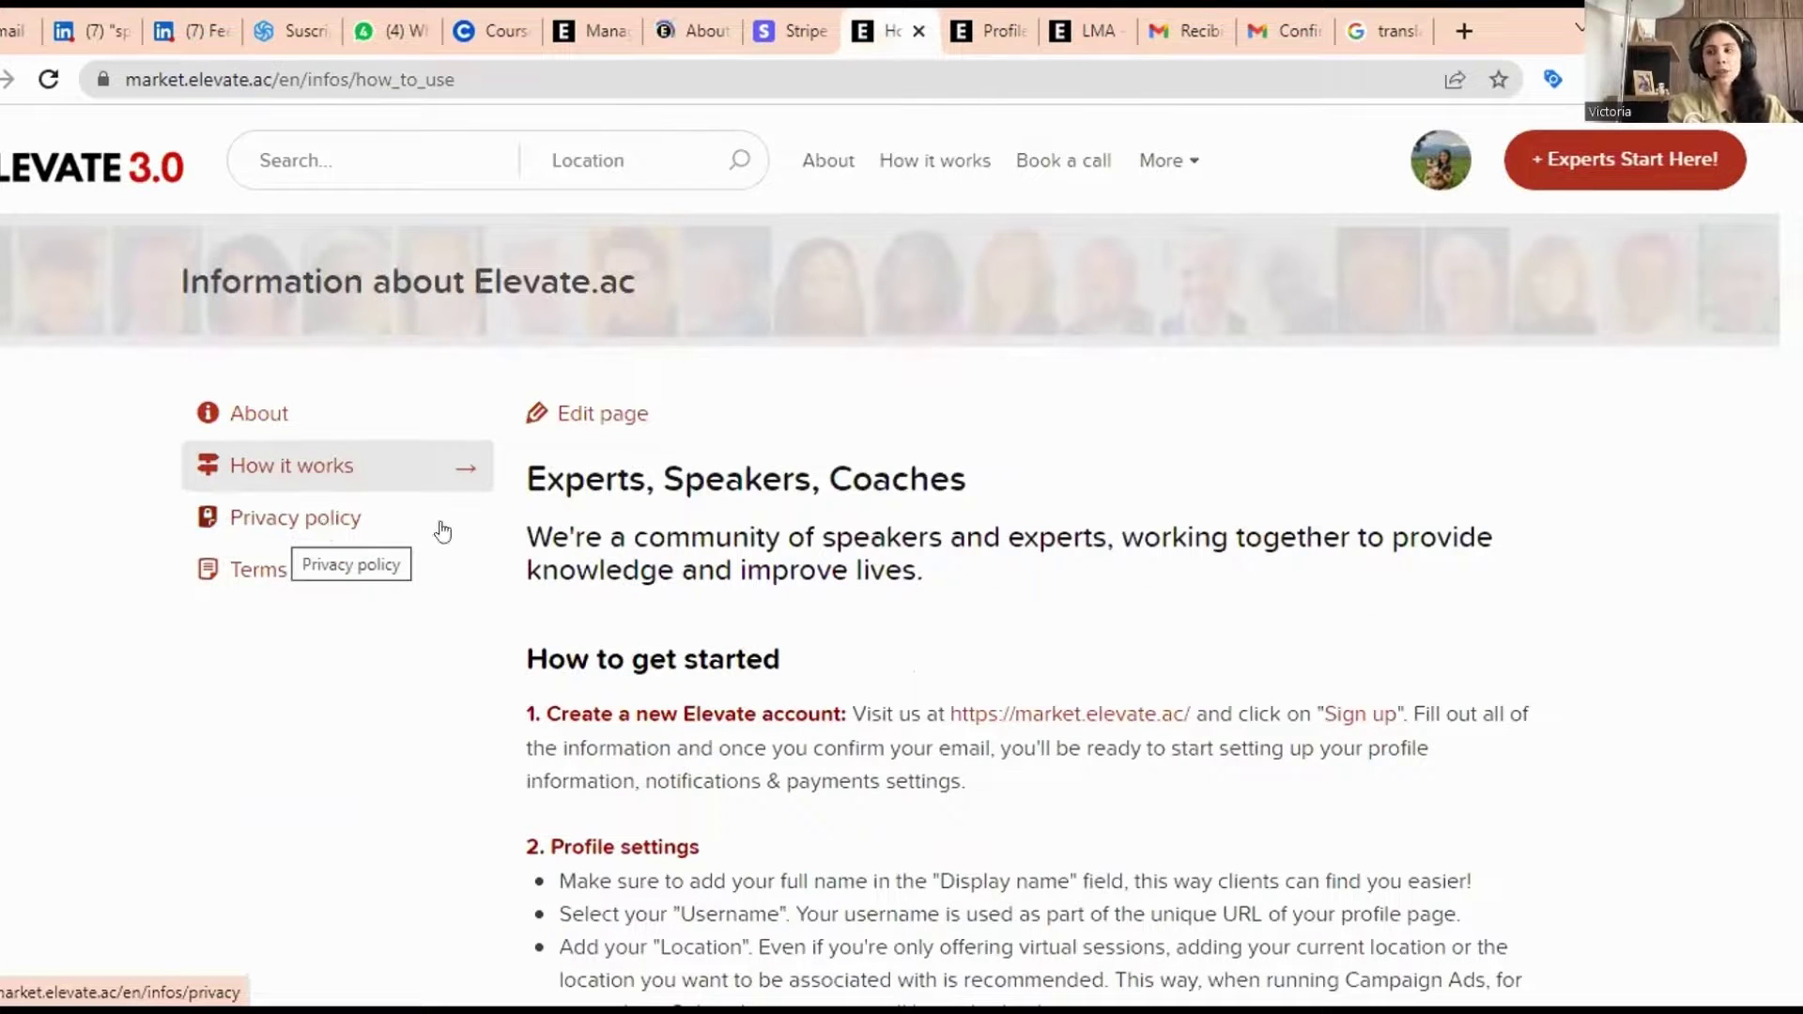
{"action": "left_click", "coordinate": [1167, 161]}
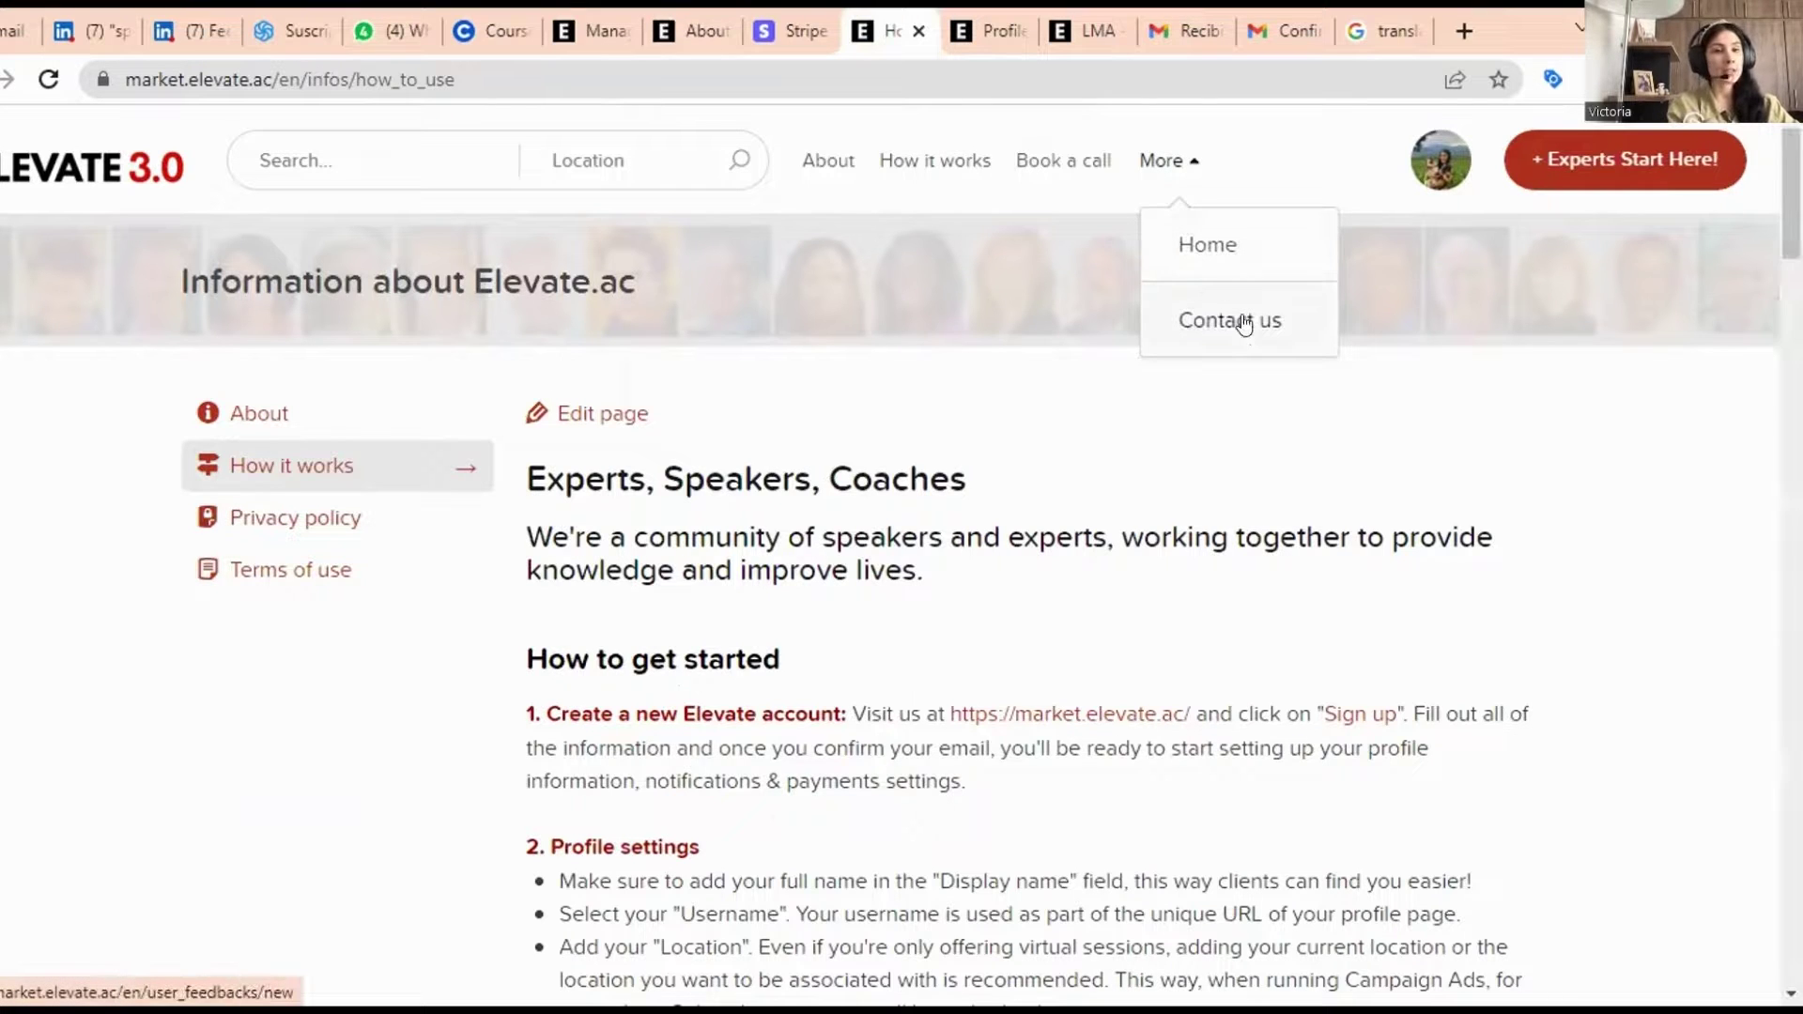
{"action": "left_click", "coordinate": [1470, 279]}
- Open the footer's Learning Zone link (learn.elevate.ac) in a new browser tab
{"action": "scroll", "coordinate": [631, 608], "scroll_direction": "down", "scroll_amount": 10}
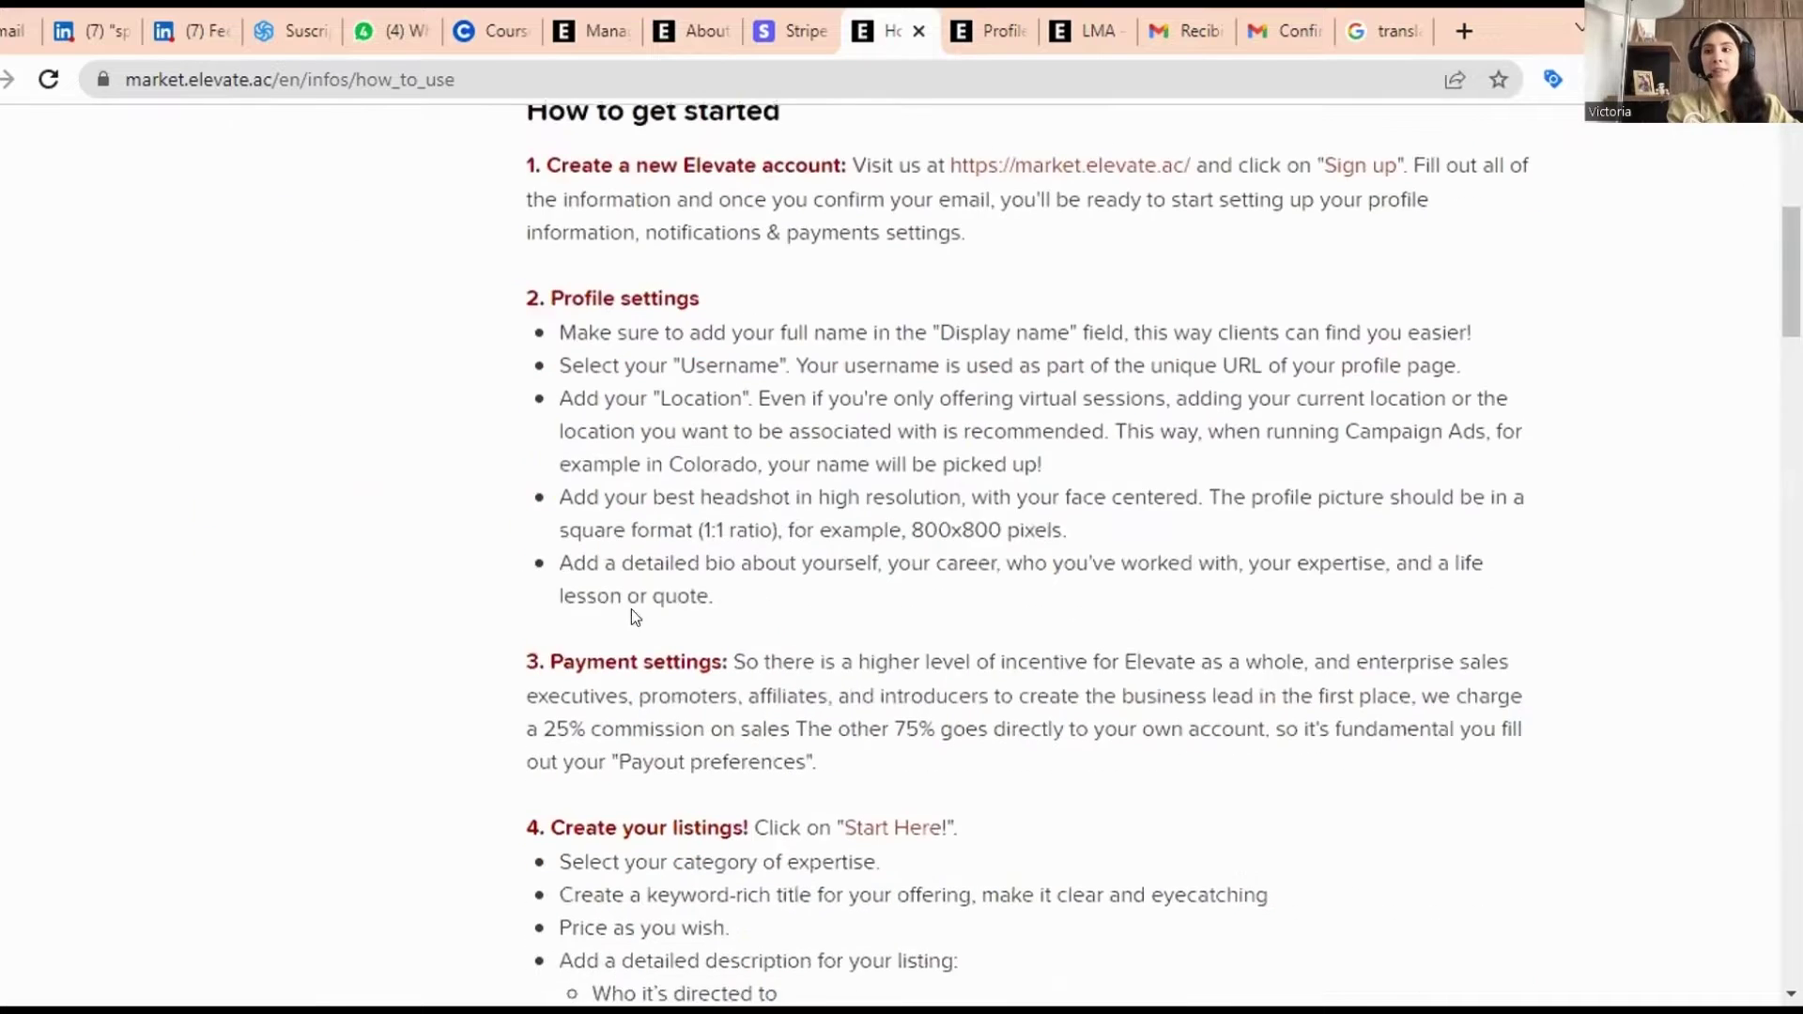
{"action": "scroll", "coordinate": [650, 590], "scroll_direction": "down", "scroll_amount": 20}
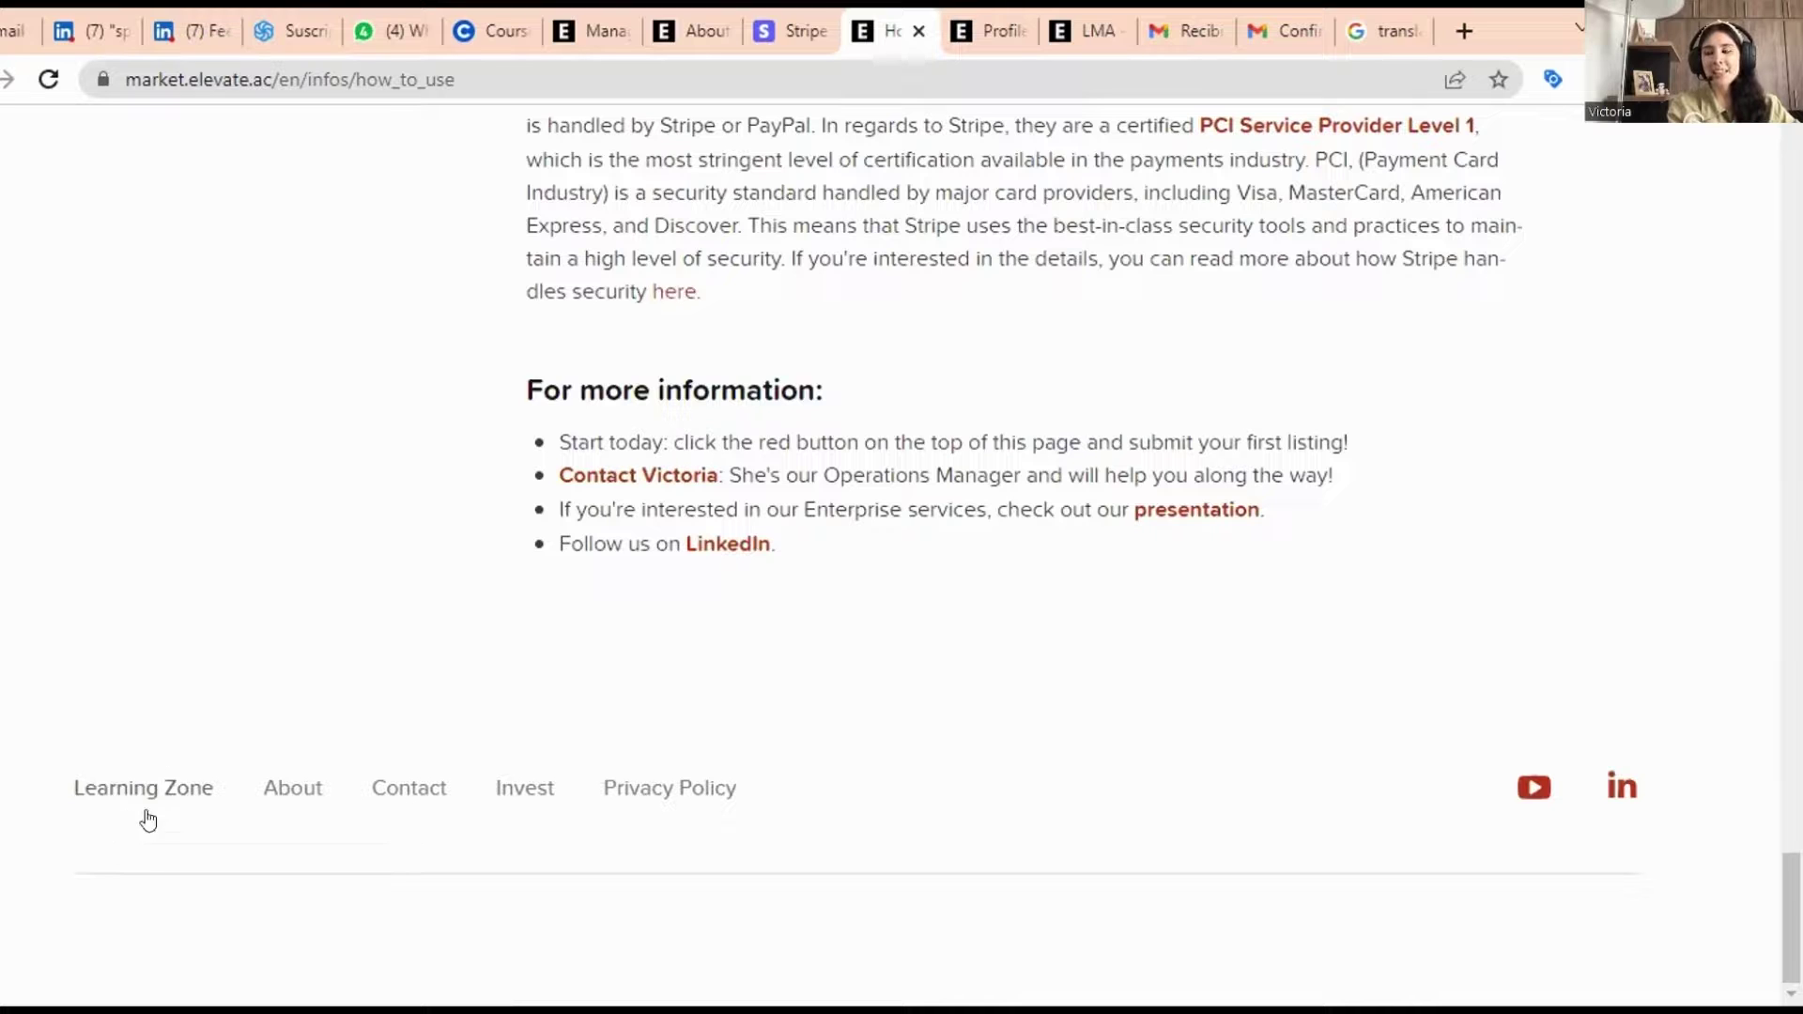
{"action": "right_click", "coordinate": [147, 796]}
{"action": "left_click", "coordinate": [310, 528]}
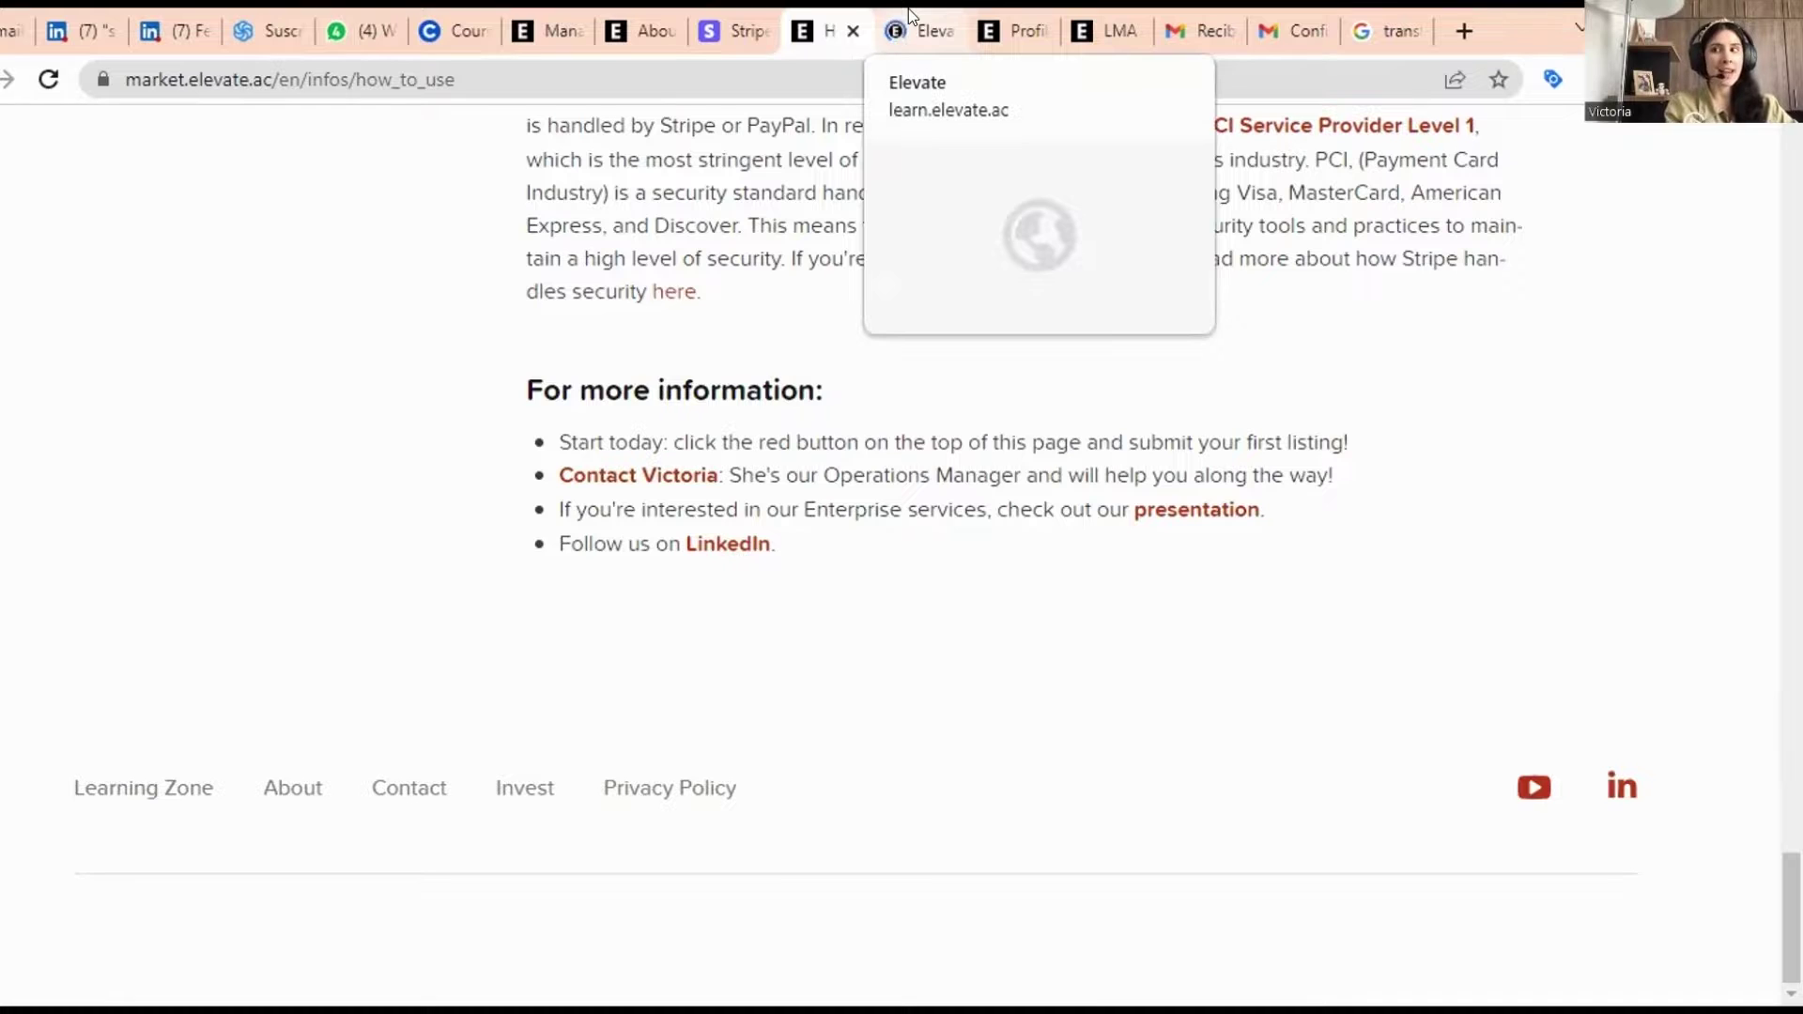
- Switch to the learn.elevate.ac tab and scroll through the World-Class Speakers & Experts program cards
{"action": "left_click", "coordinate": [908, 14]}
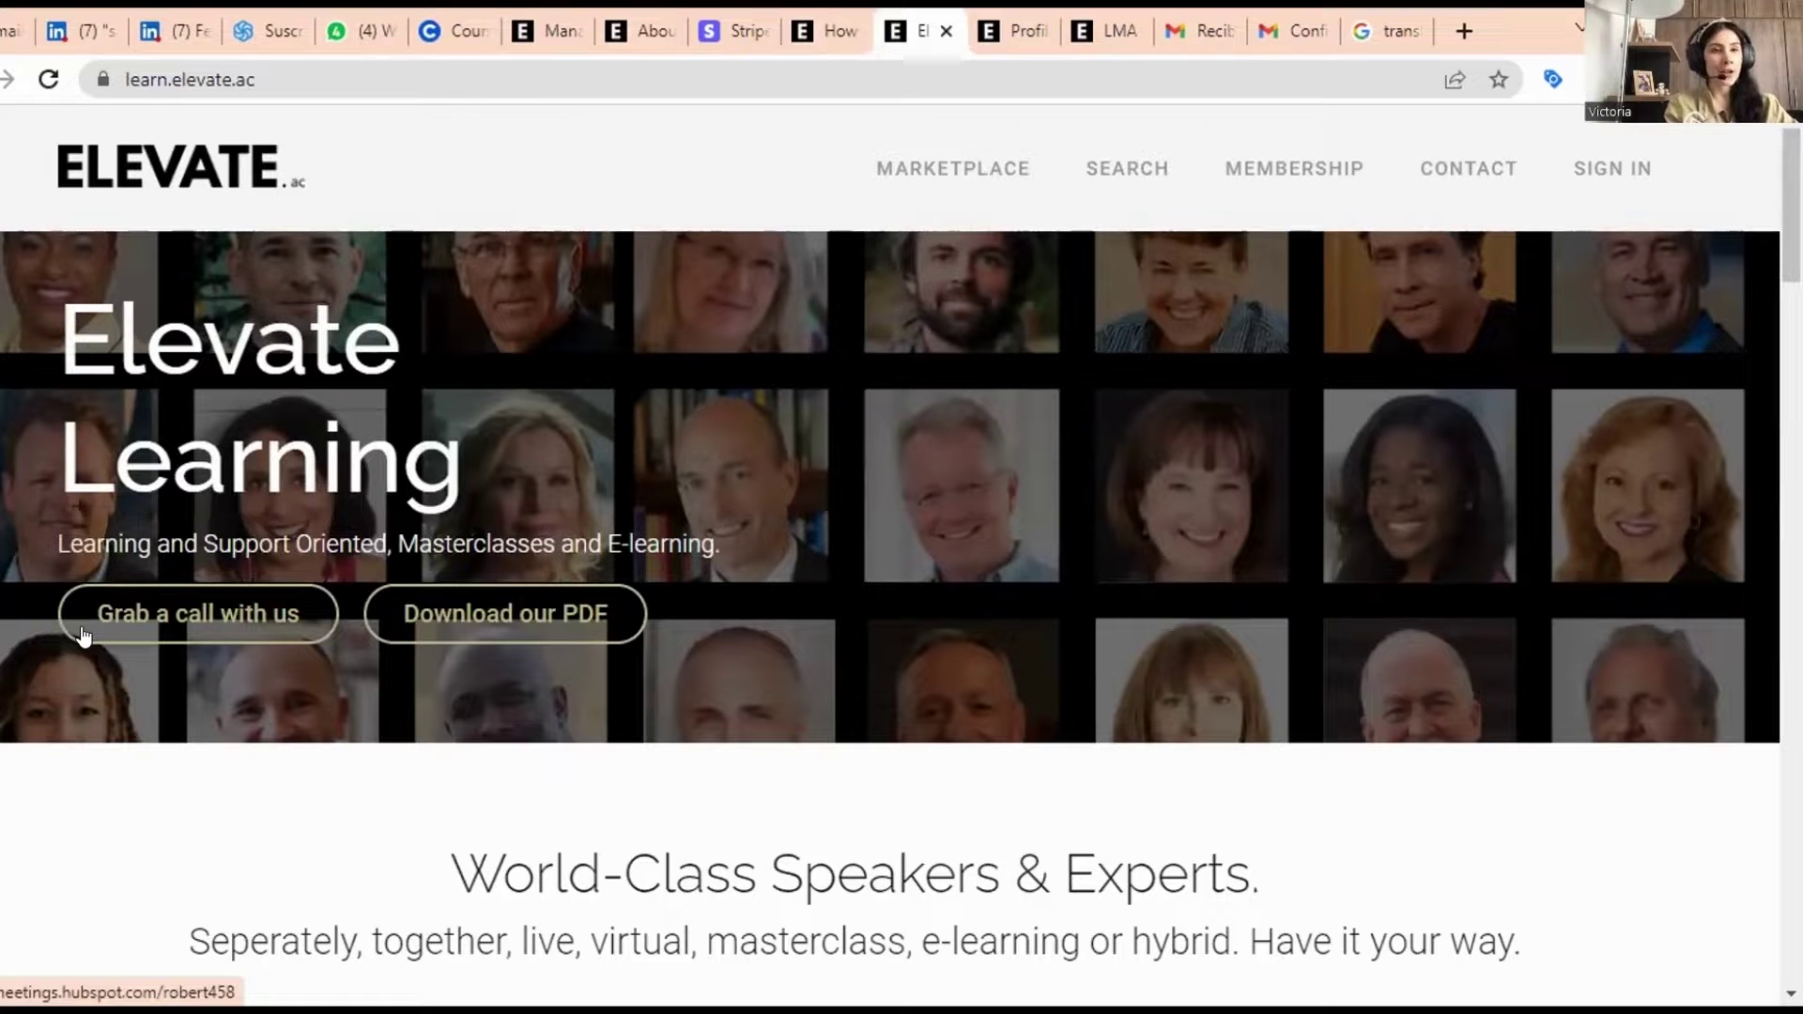
{"action": "scroll", "coordinate": [160, 589], "scroll_direction": "down", "scroll_amount": 4}
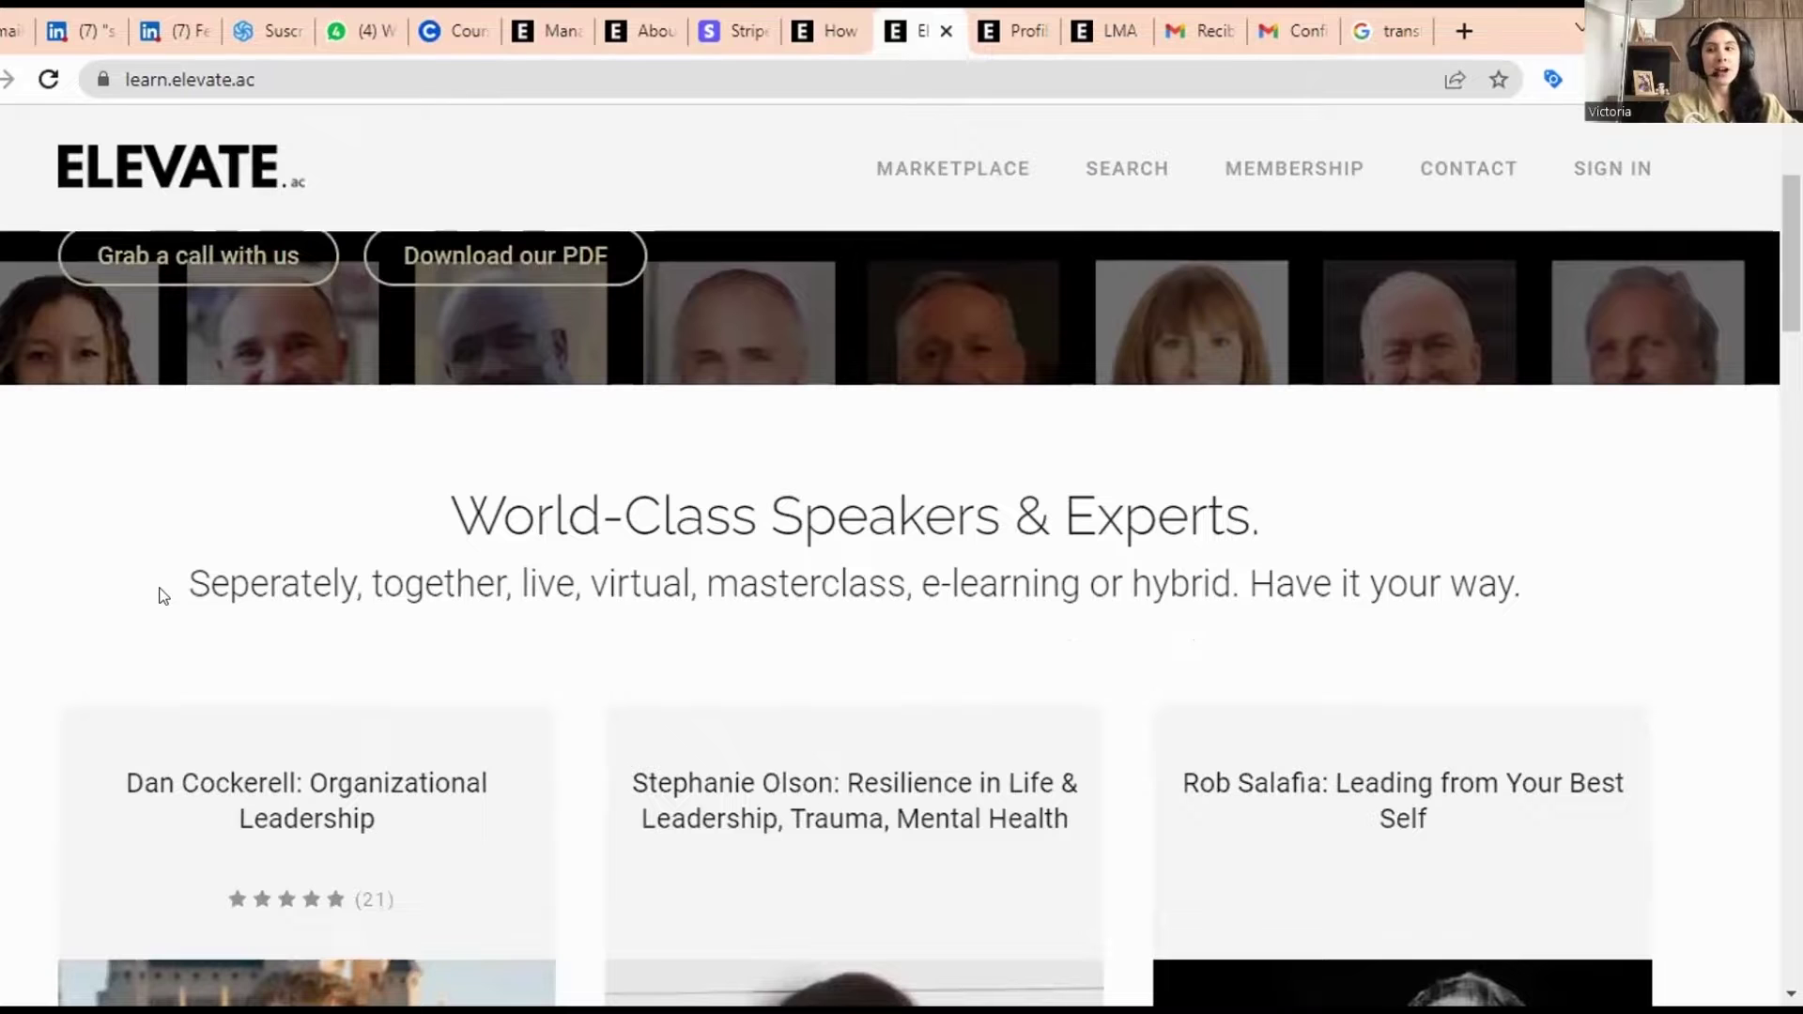
{"action": "scroll", "coordinate": [29, 601], "scroll_direction": "down", "scroll_amount": 5}
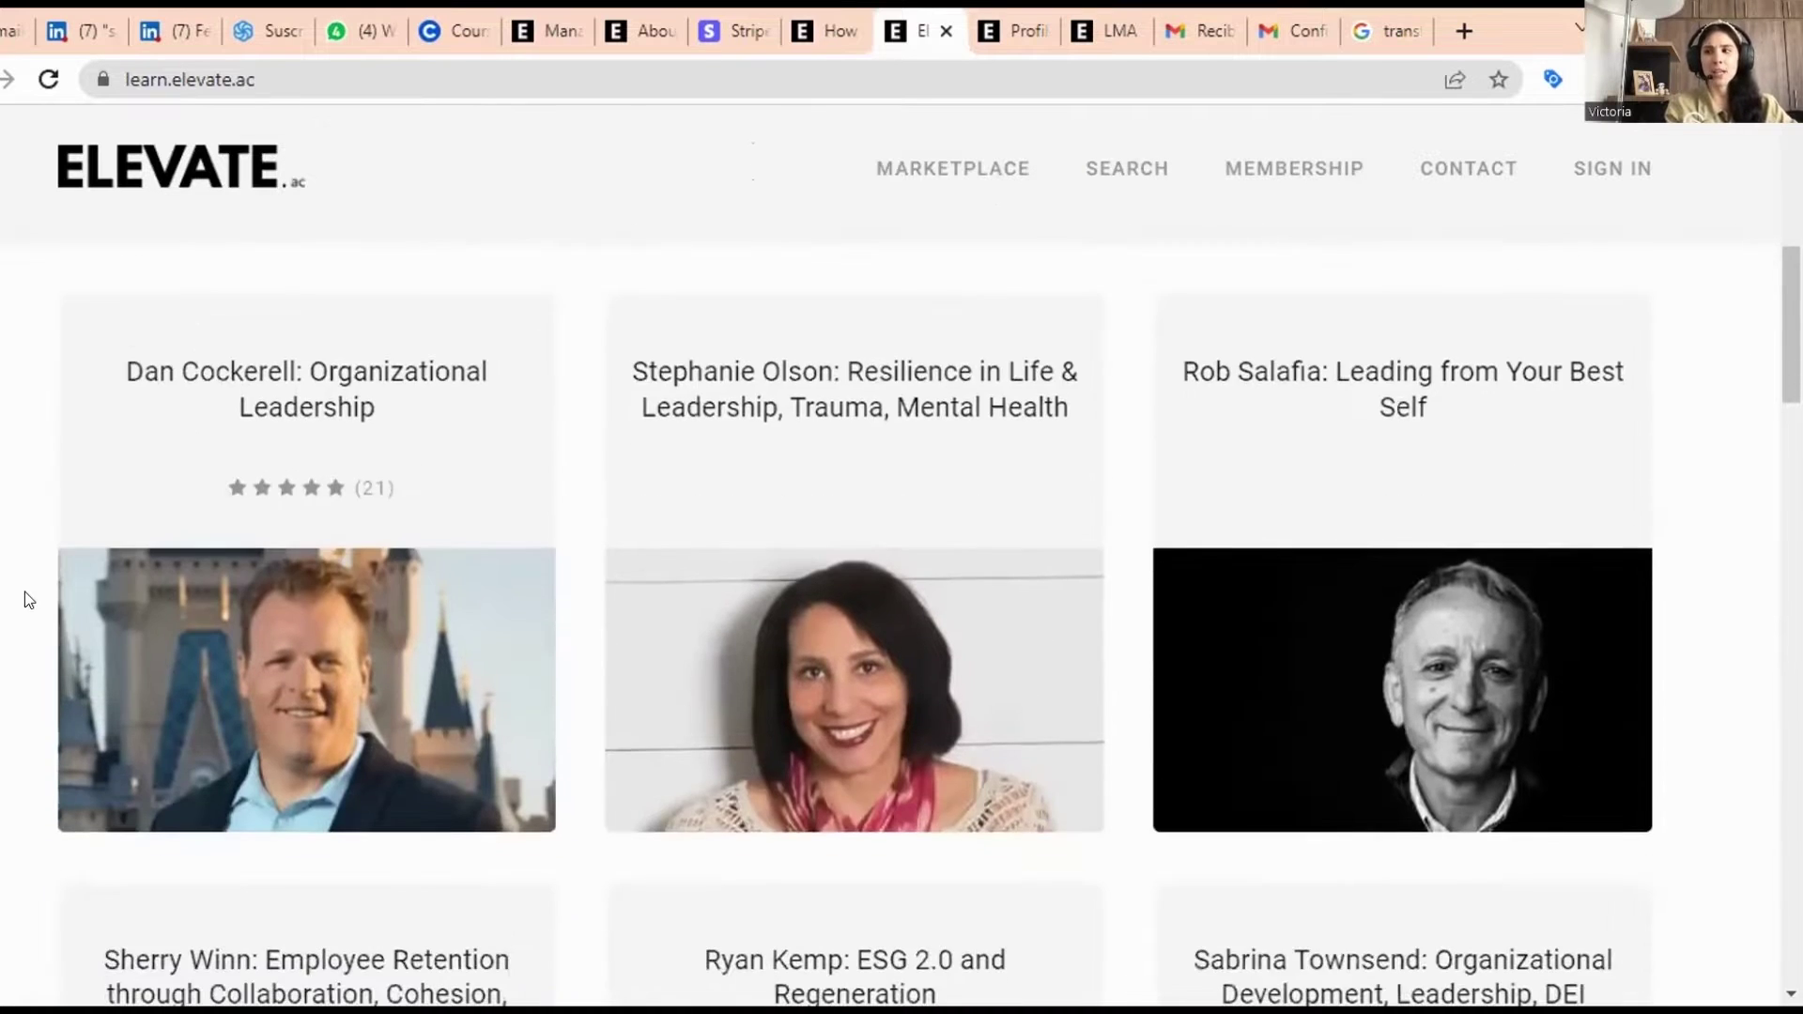
{"action": "scroll", "coordinate": [28, 601], "scroll_direction": "down", "scroll_amount": 6}
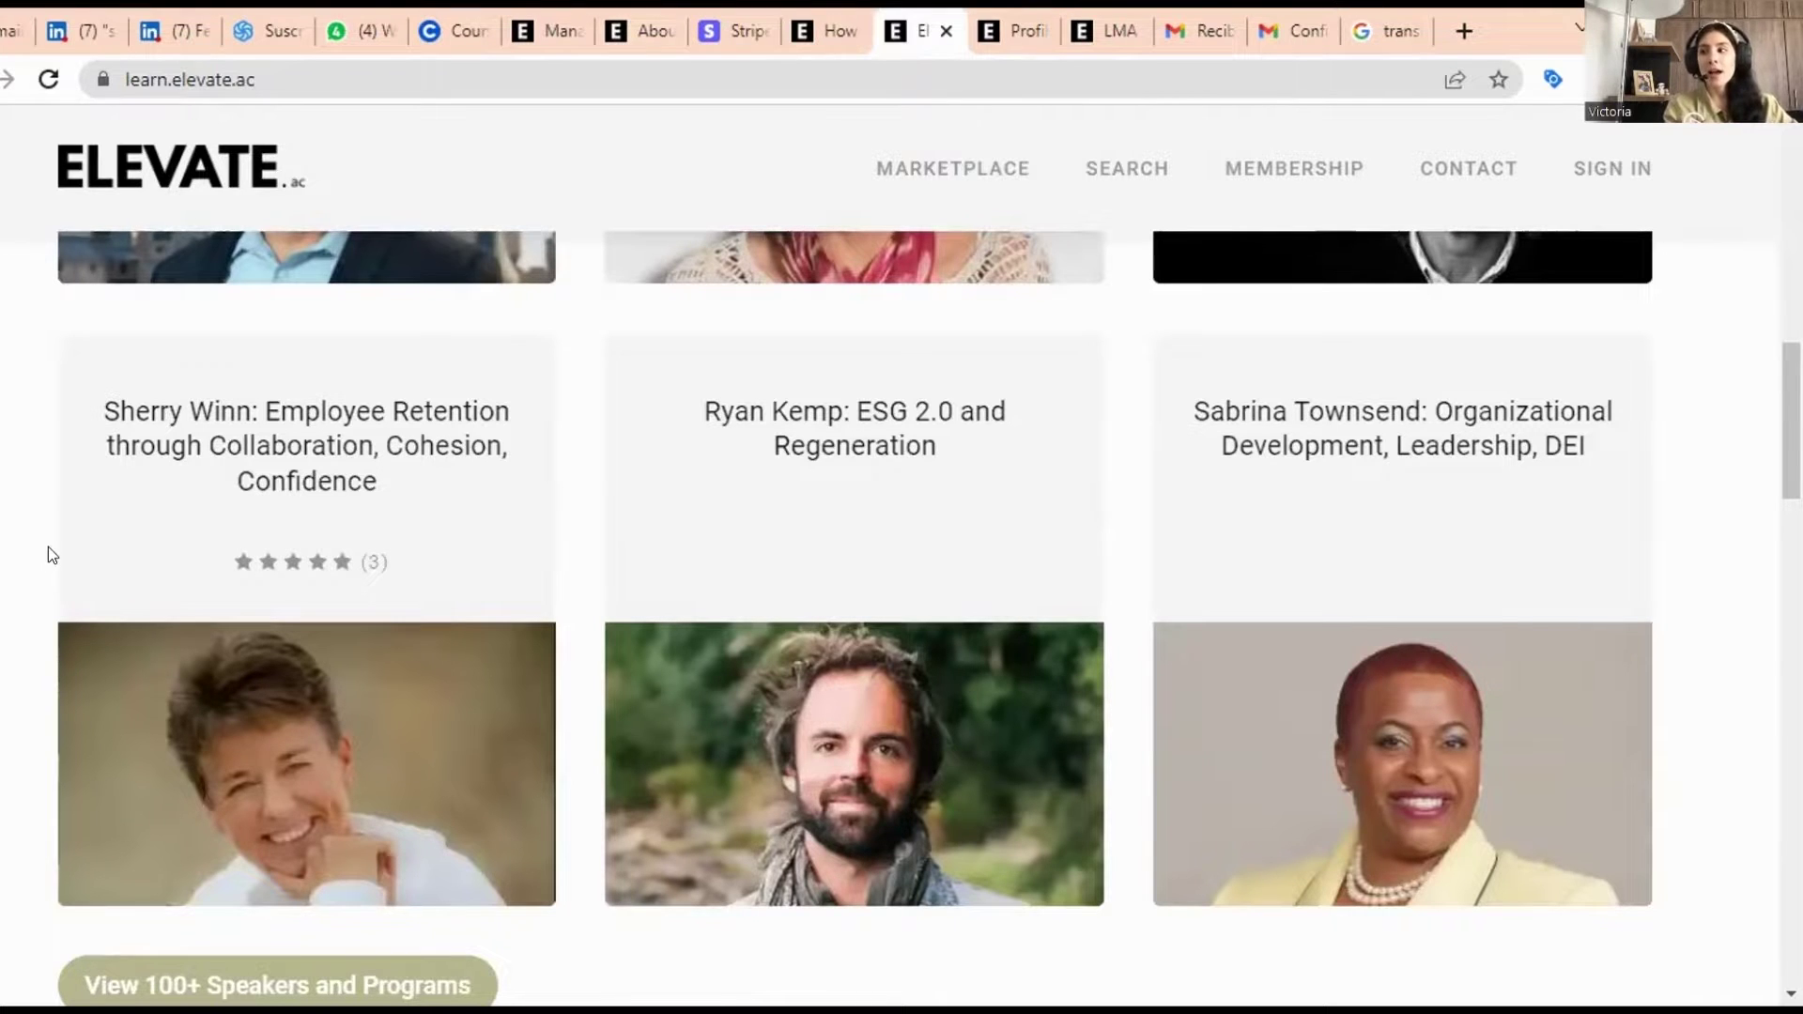
{"action": "scroll", "coordinate": [48, 539], "scroll_direction": "down", "scroll_amount": 4}
{"action": "scroll", "coordinate": [442, 590], "scroll_direction": "up", "scroll_amount": 3}
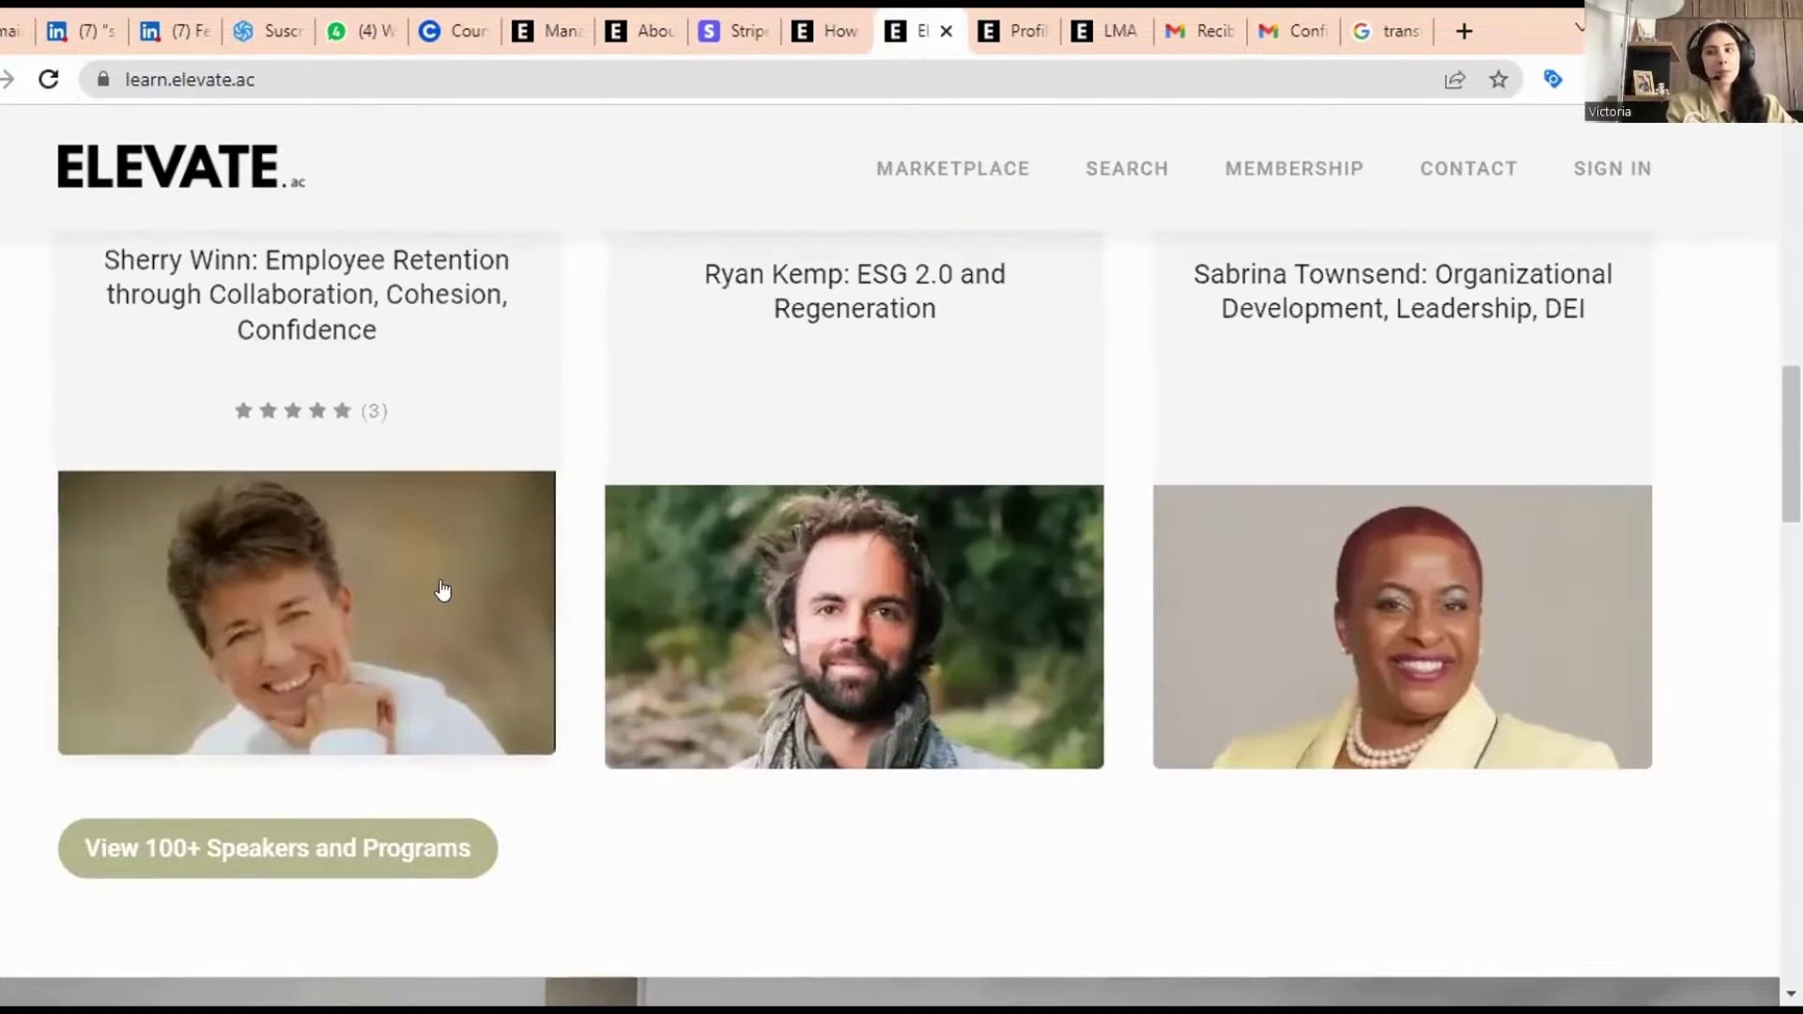
{"action": "scroll", "coordinate": [127, 652], "scroll_direction": "up", "scroll_amount": 8}
{"action": "scroll", "coordinate": [126, 652], "scroll_direction": "up", "scroll_amount": 2}
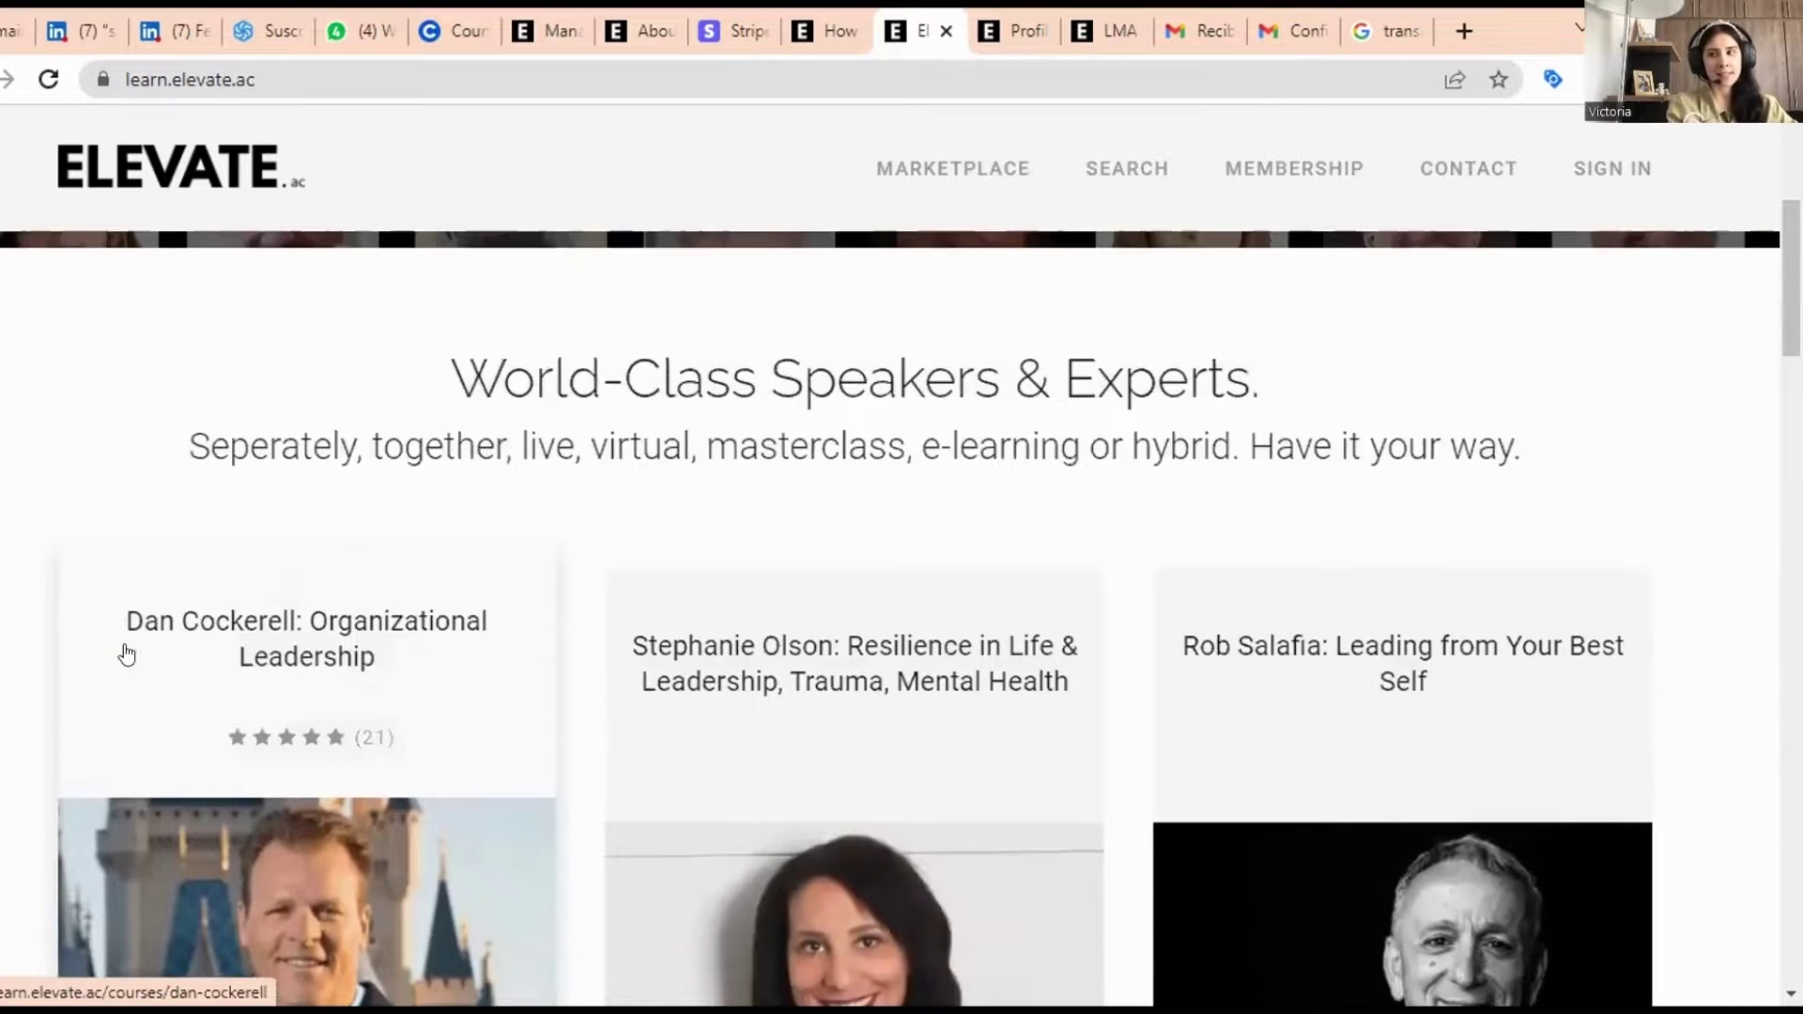
{"action": "scroll", "coordinate": [125, 648], "scroll_direction": "up", "scroll_amount": 3}
{"action": "scroll", "coordinate": [125, 645], "scroll_direction": "up", "scroll_amount": 2}
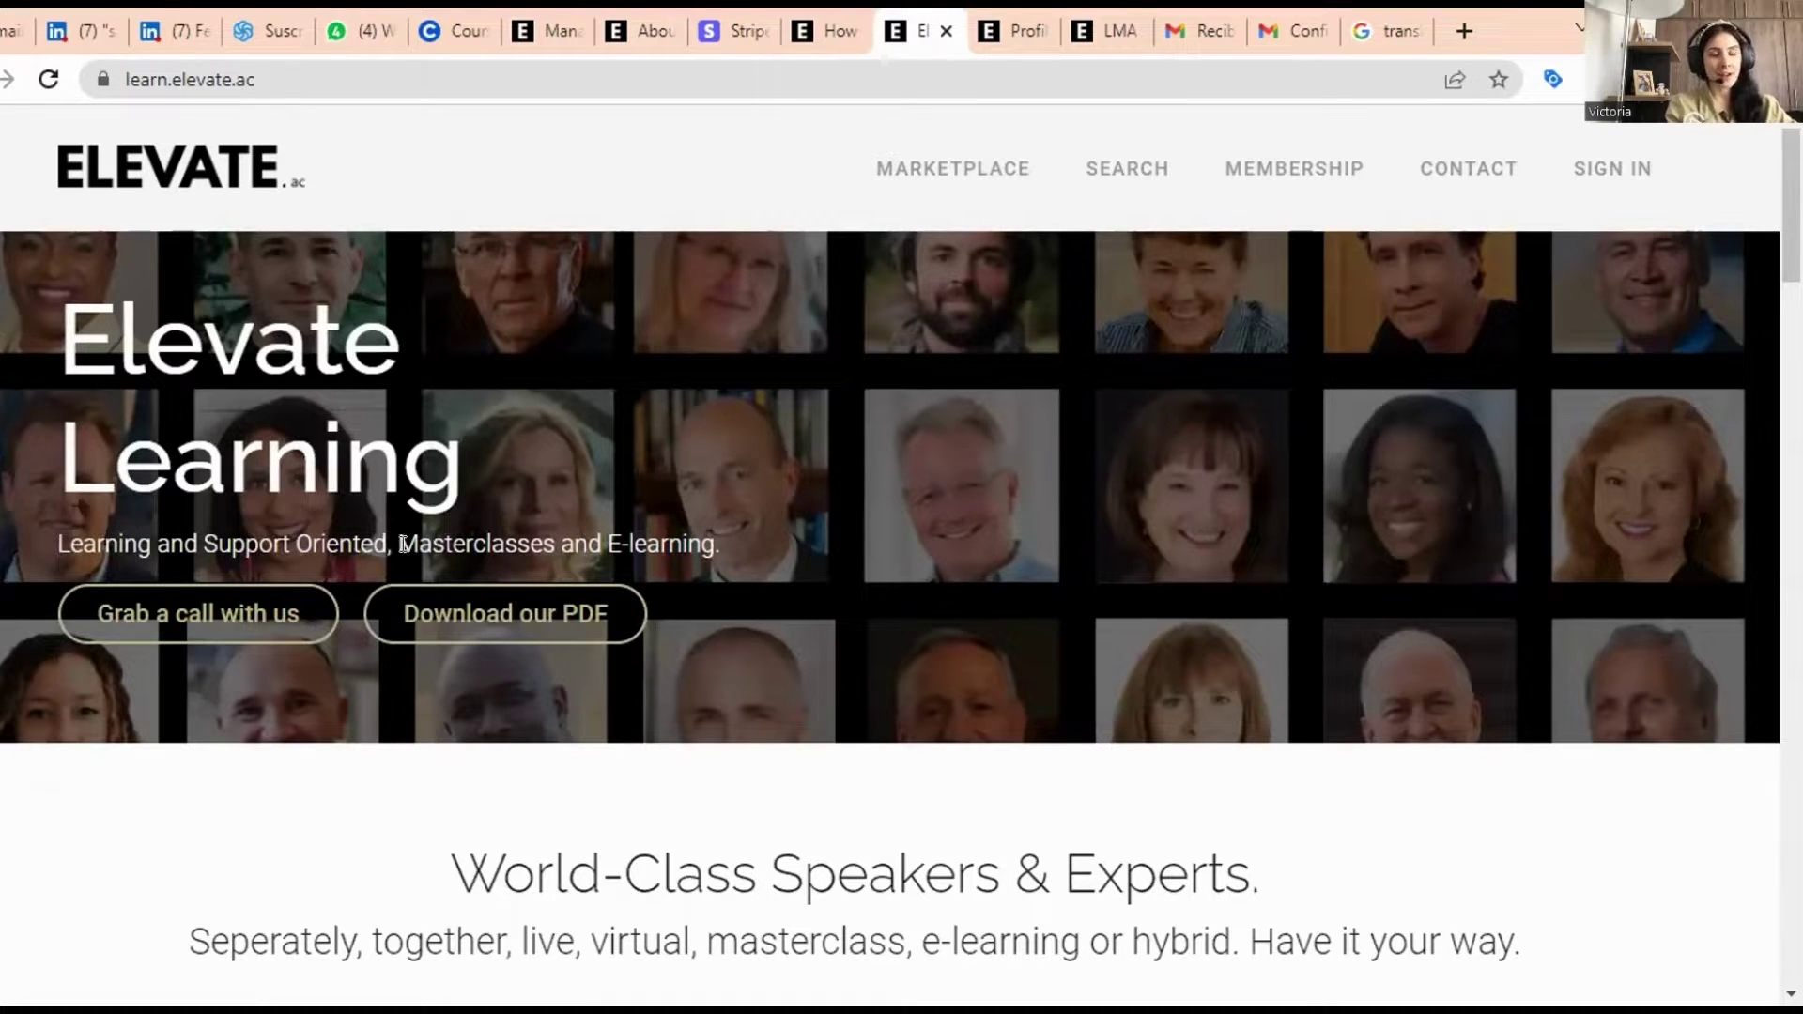
- Go to MEMBERSHIP and view the Pro $19.95, Elite $295 and Enterprise Plus $2,995 monthly plans
{"action": "left_click", "coordinate": [1277, 169]}
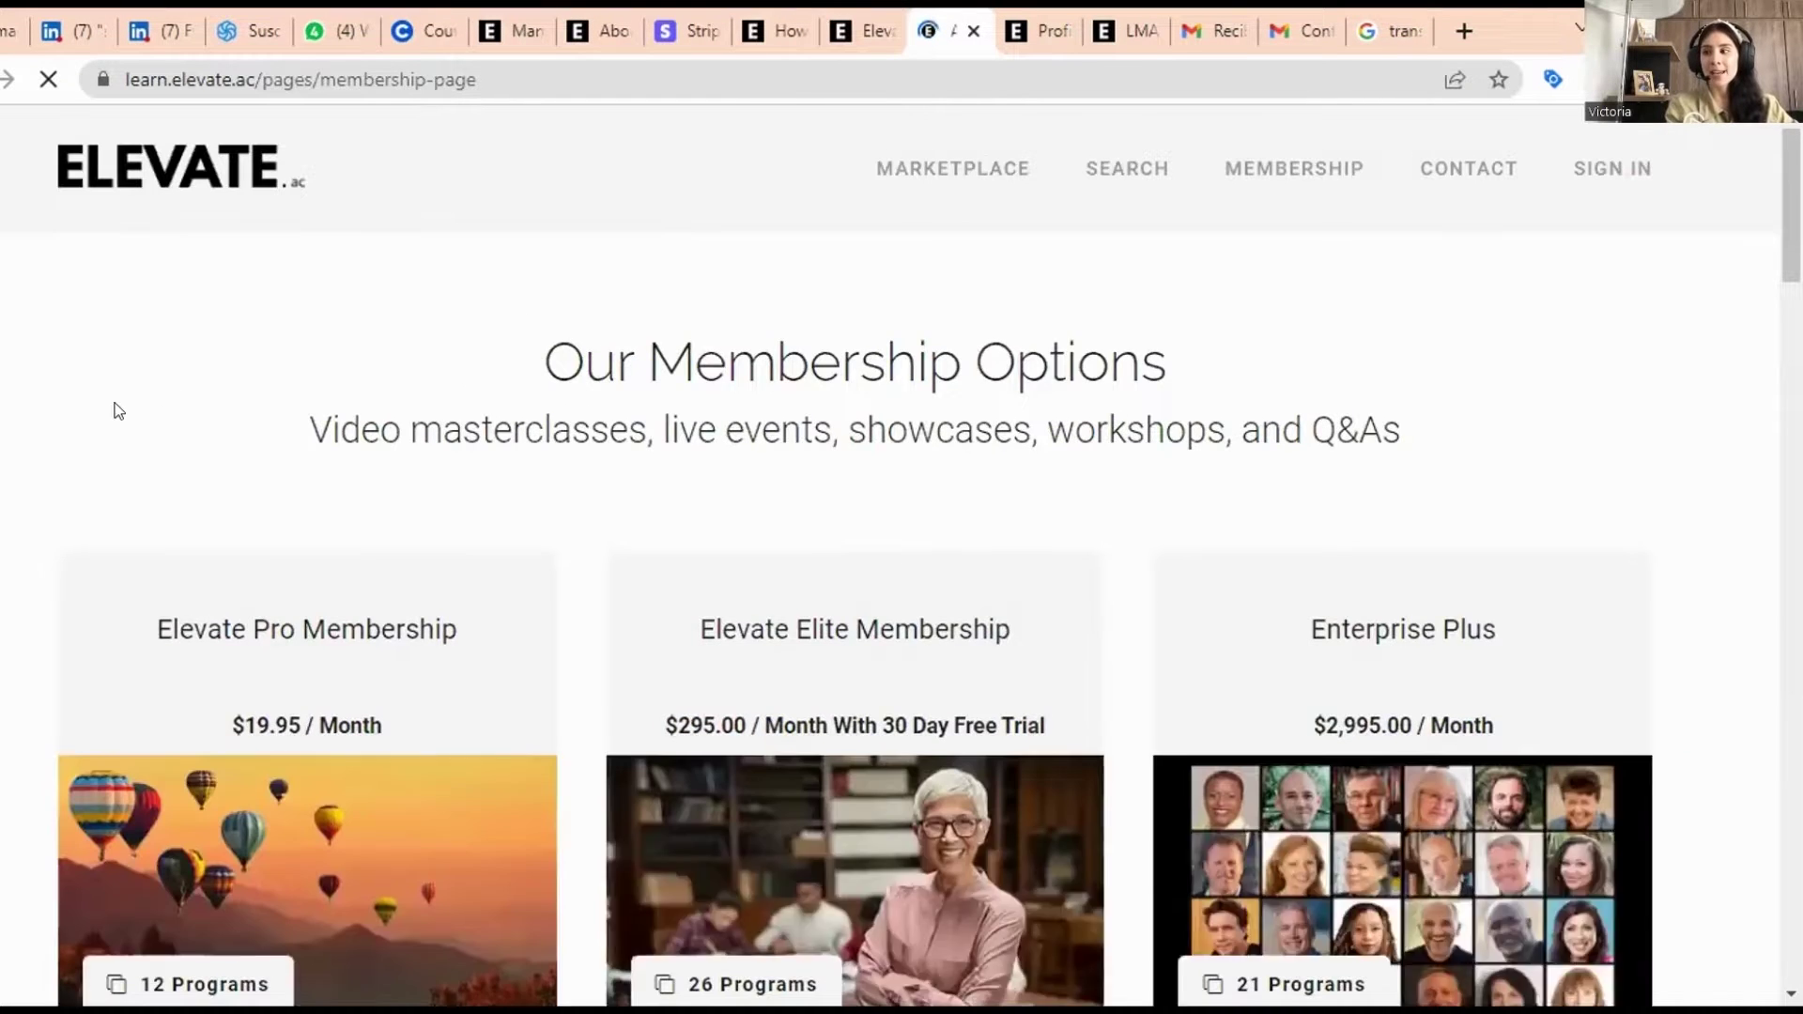
{"action": "scroll", "coordinate": [117, 410], "scroll_direction": "down", "scroll_amount": 3}
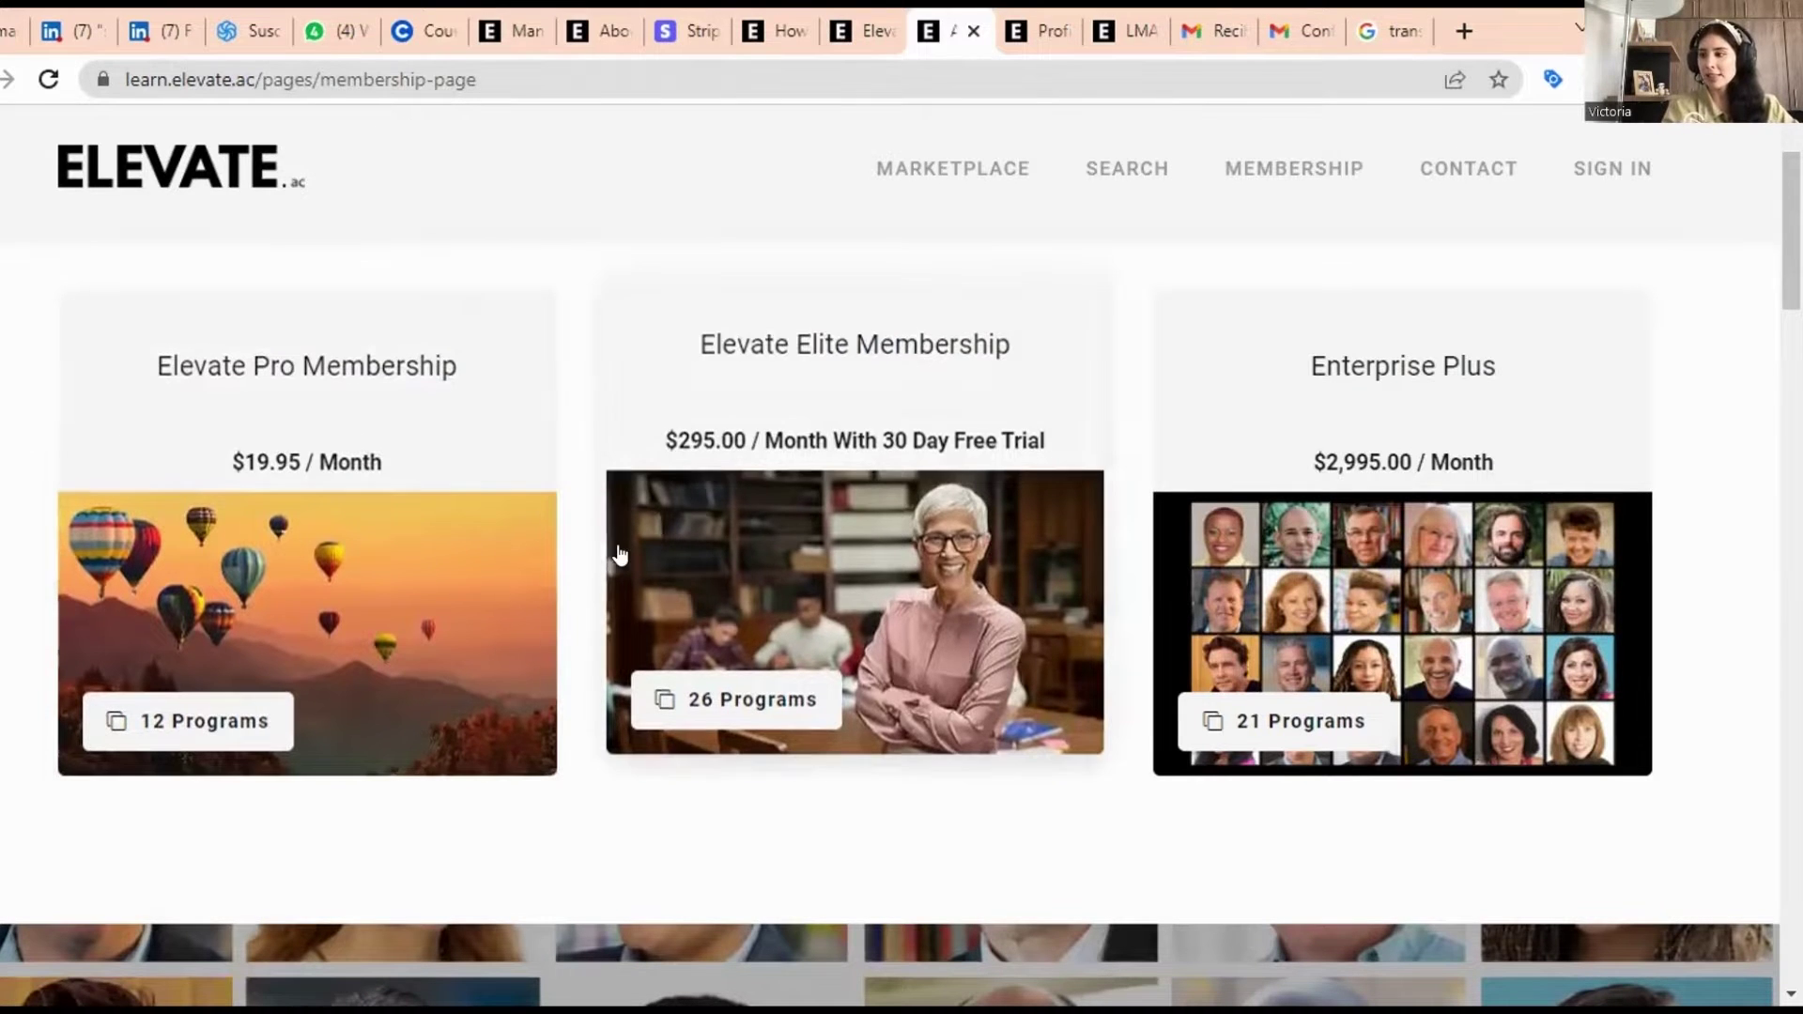
{"action": "scroll", "coordinate": [470, 545], "scroll_direction": "down", "scroll_amount": 3}
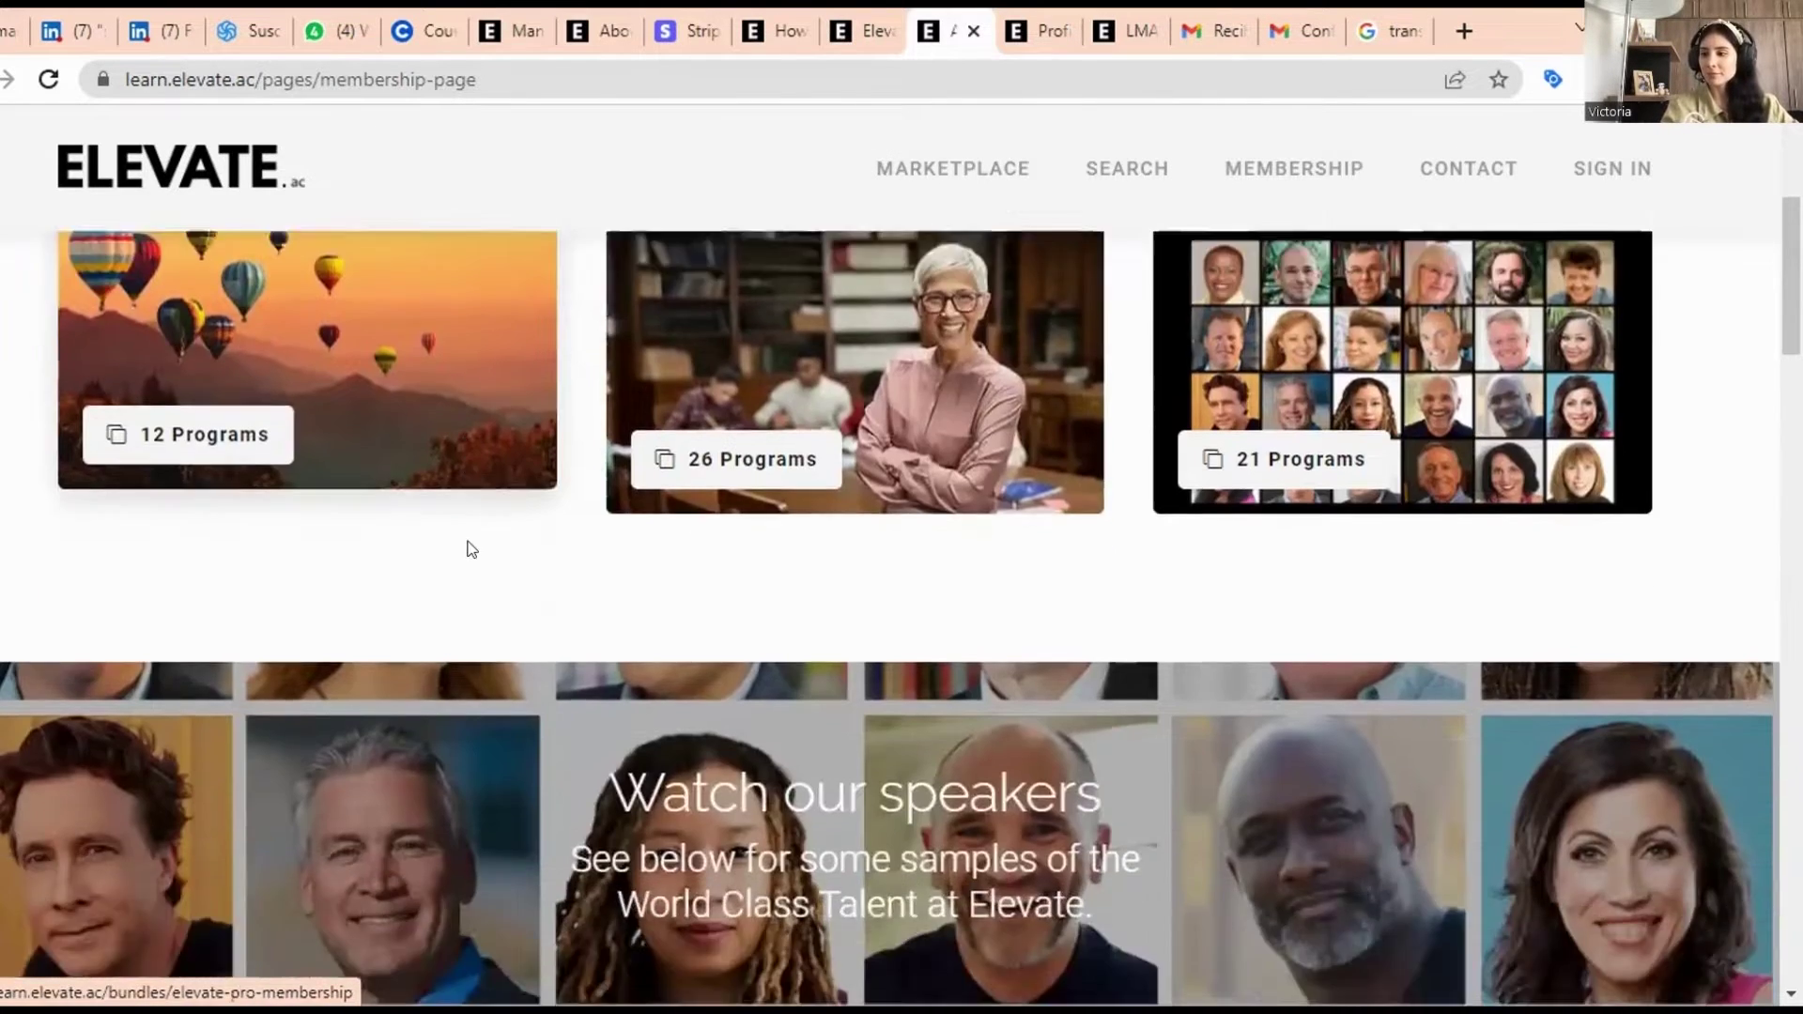